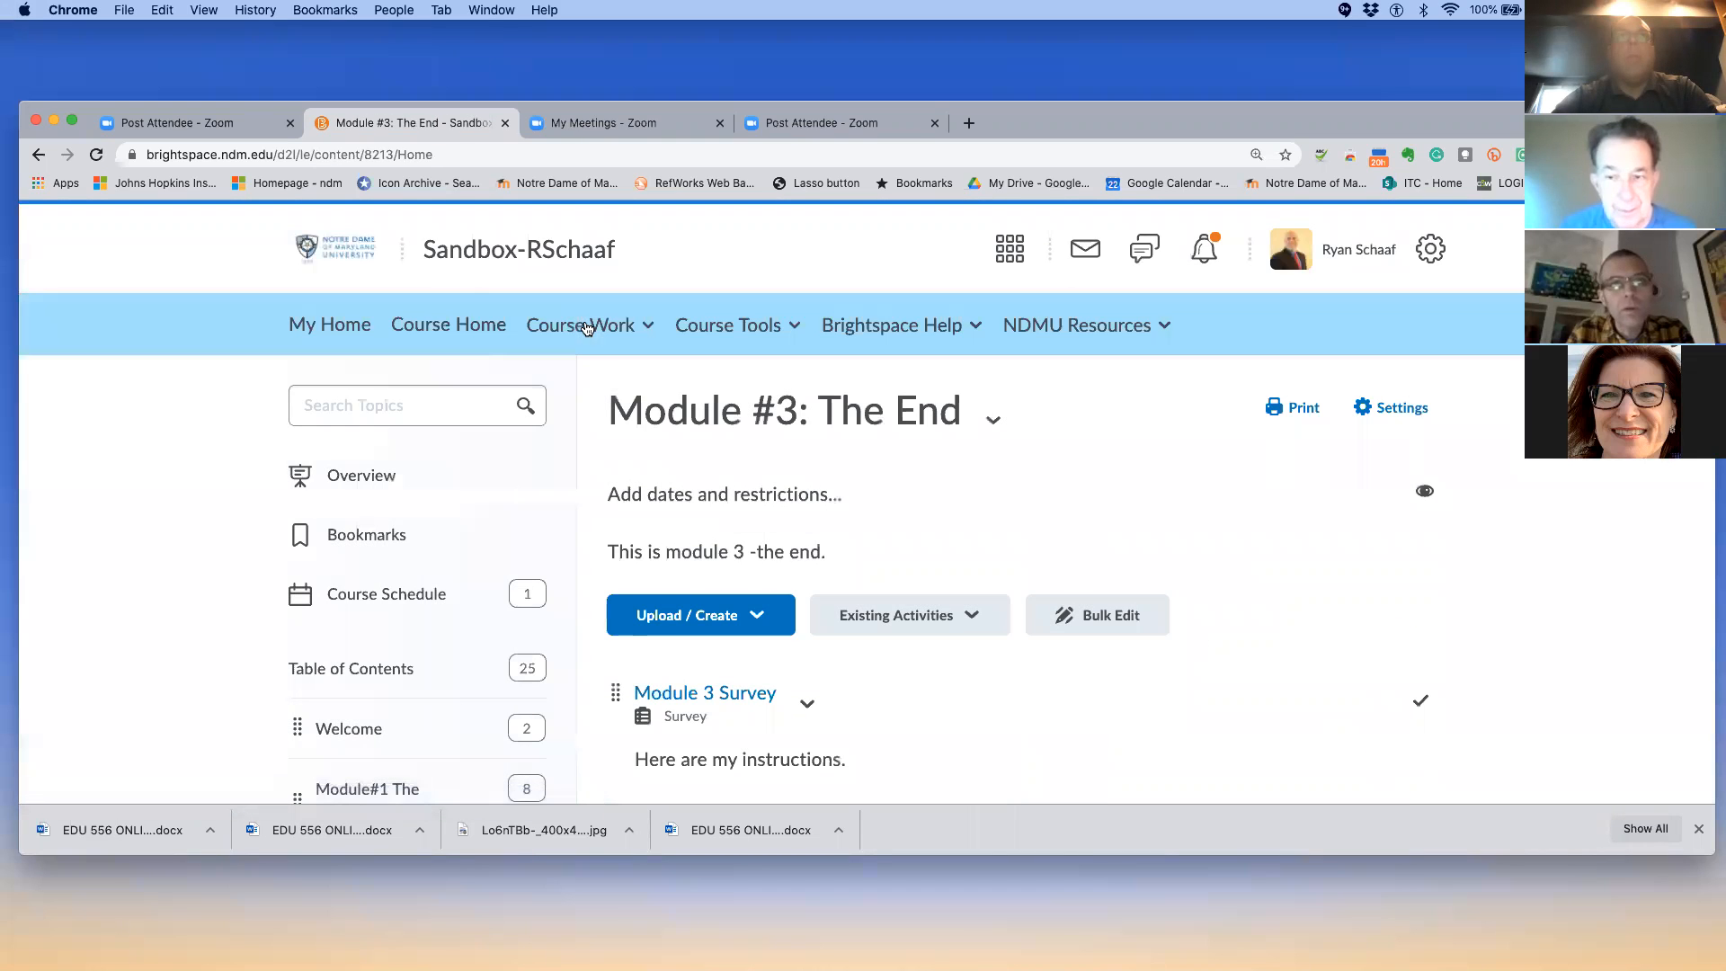
Open the Welcome module from the course's table of contents and view its topics
scroll(629, 445, down, 2)
scroll(629, 445, down, 1)
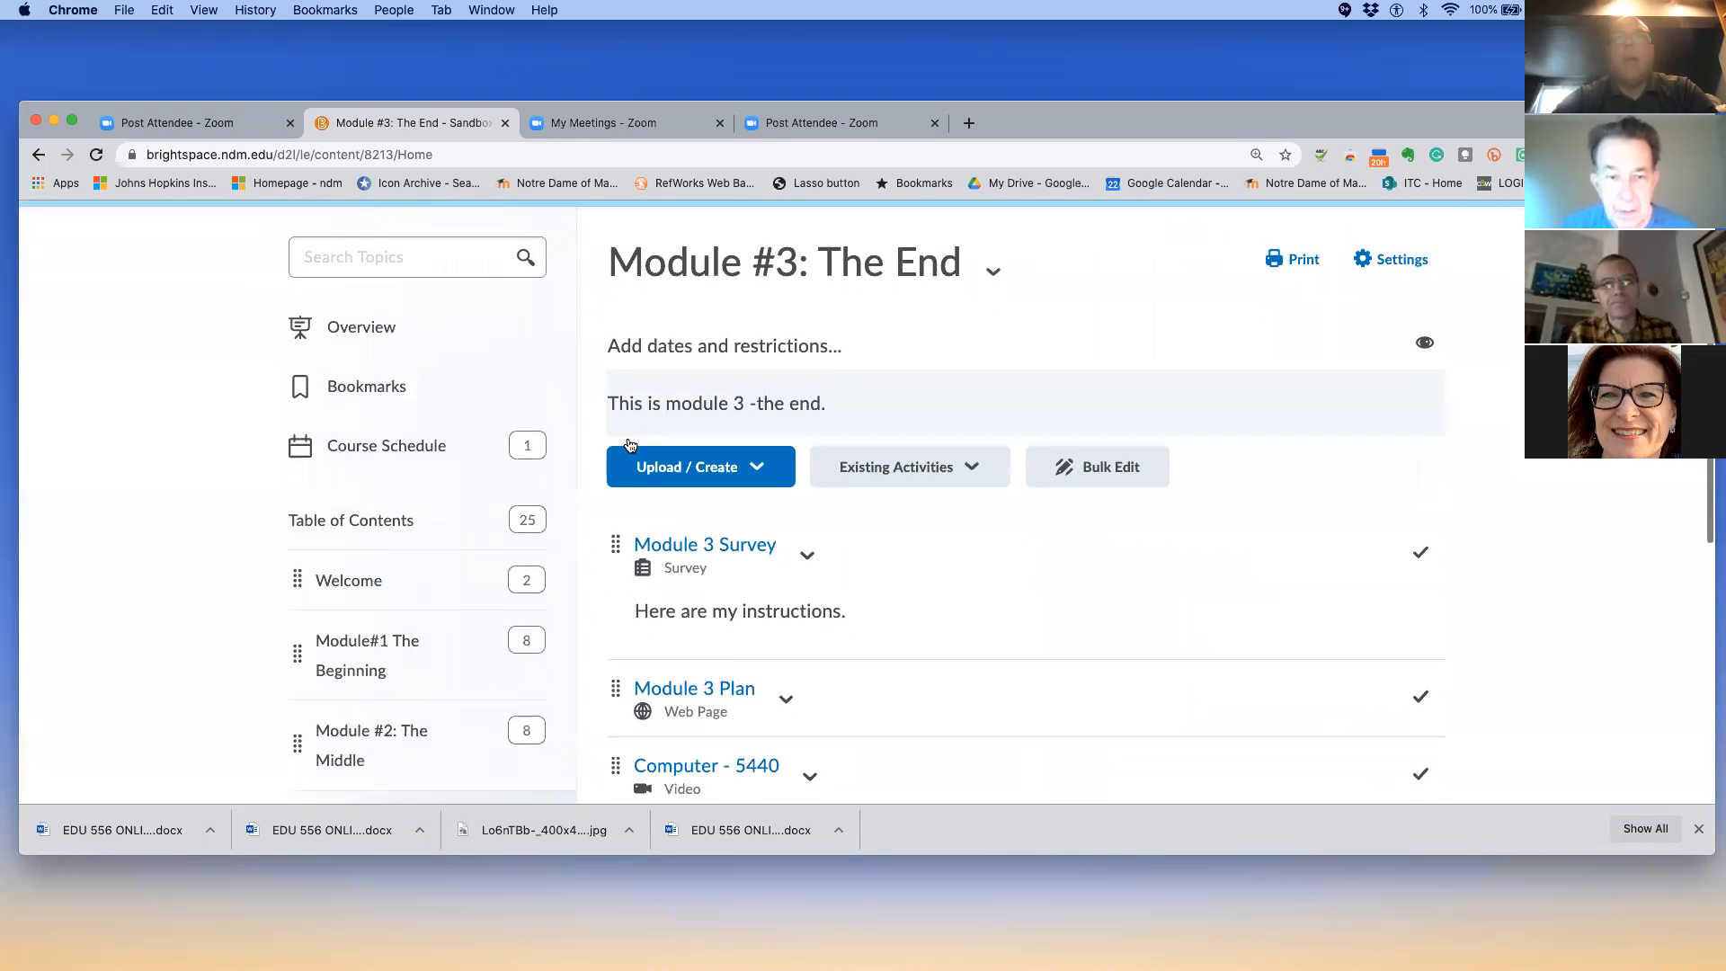
scroll(411, 558, down, 2)
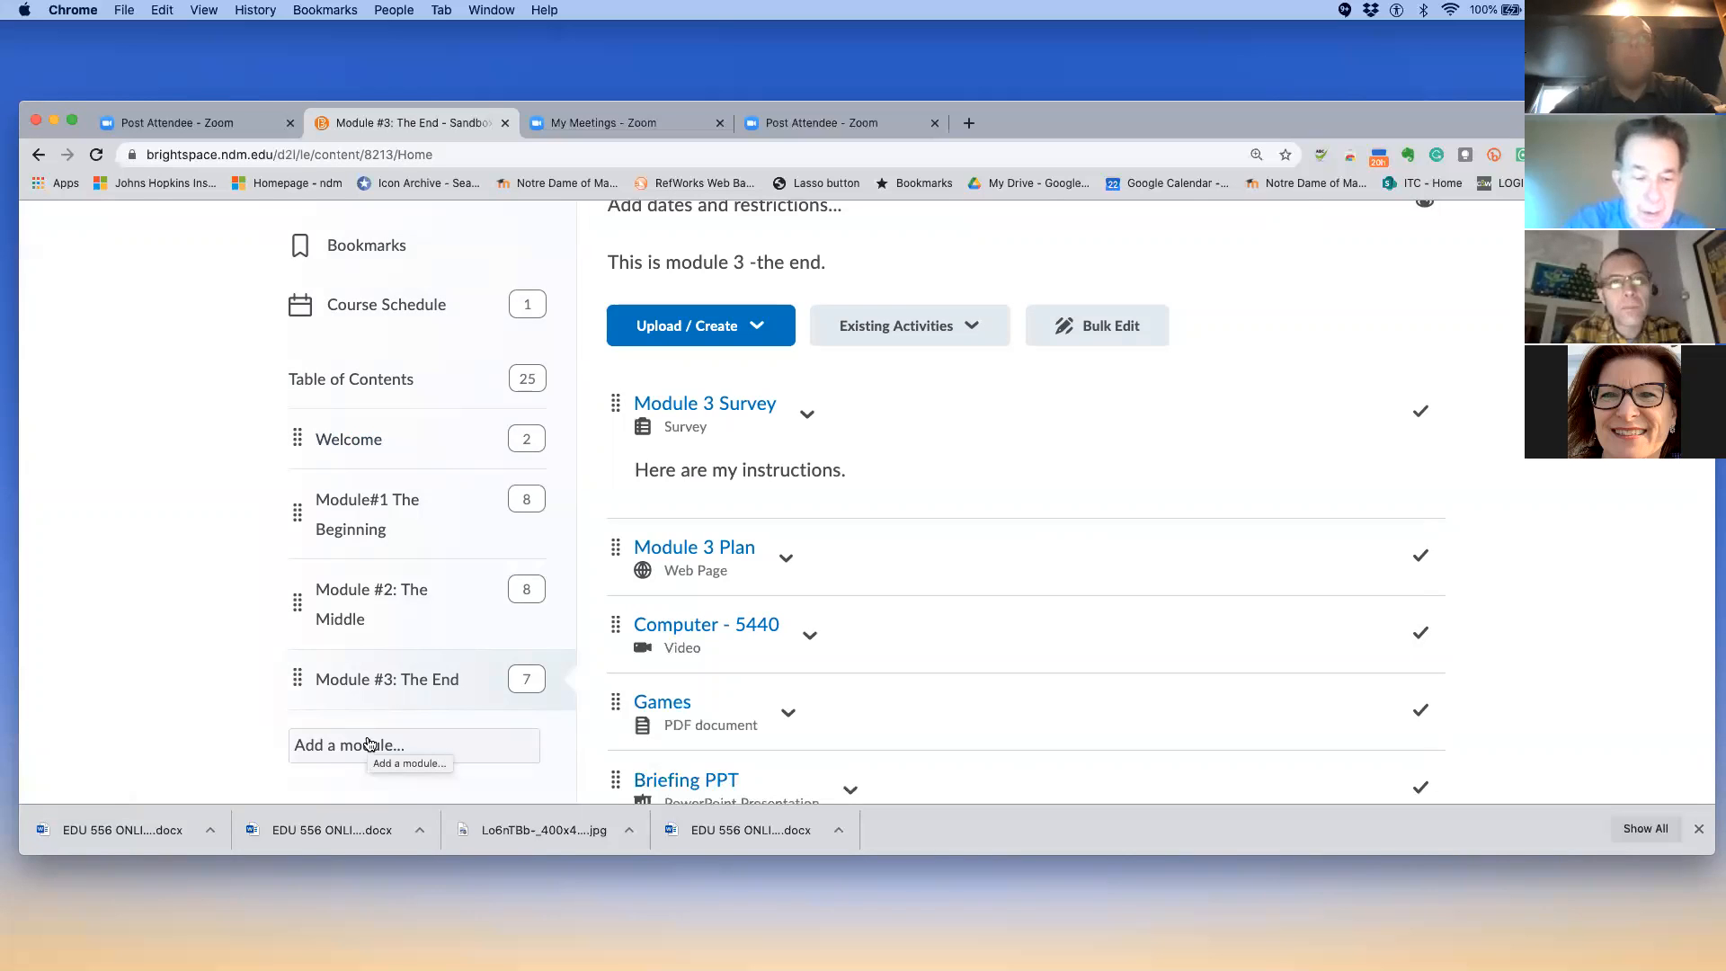
click(360, 445)
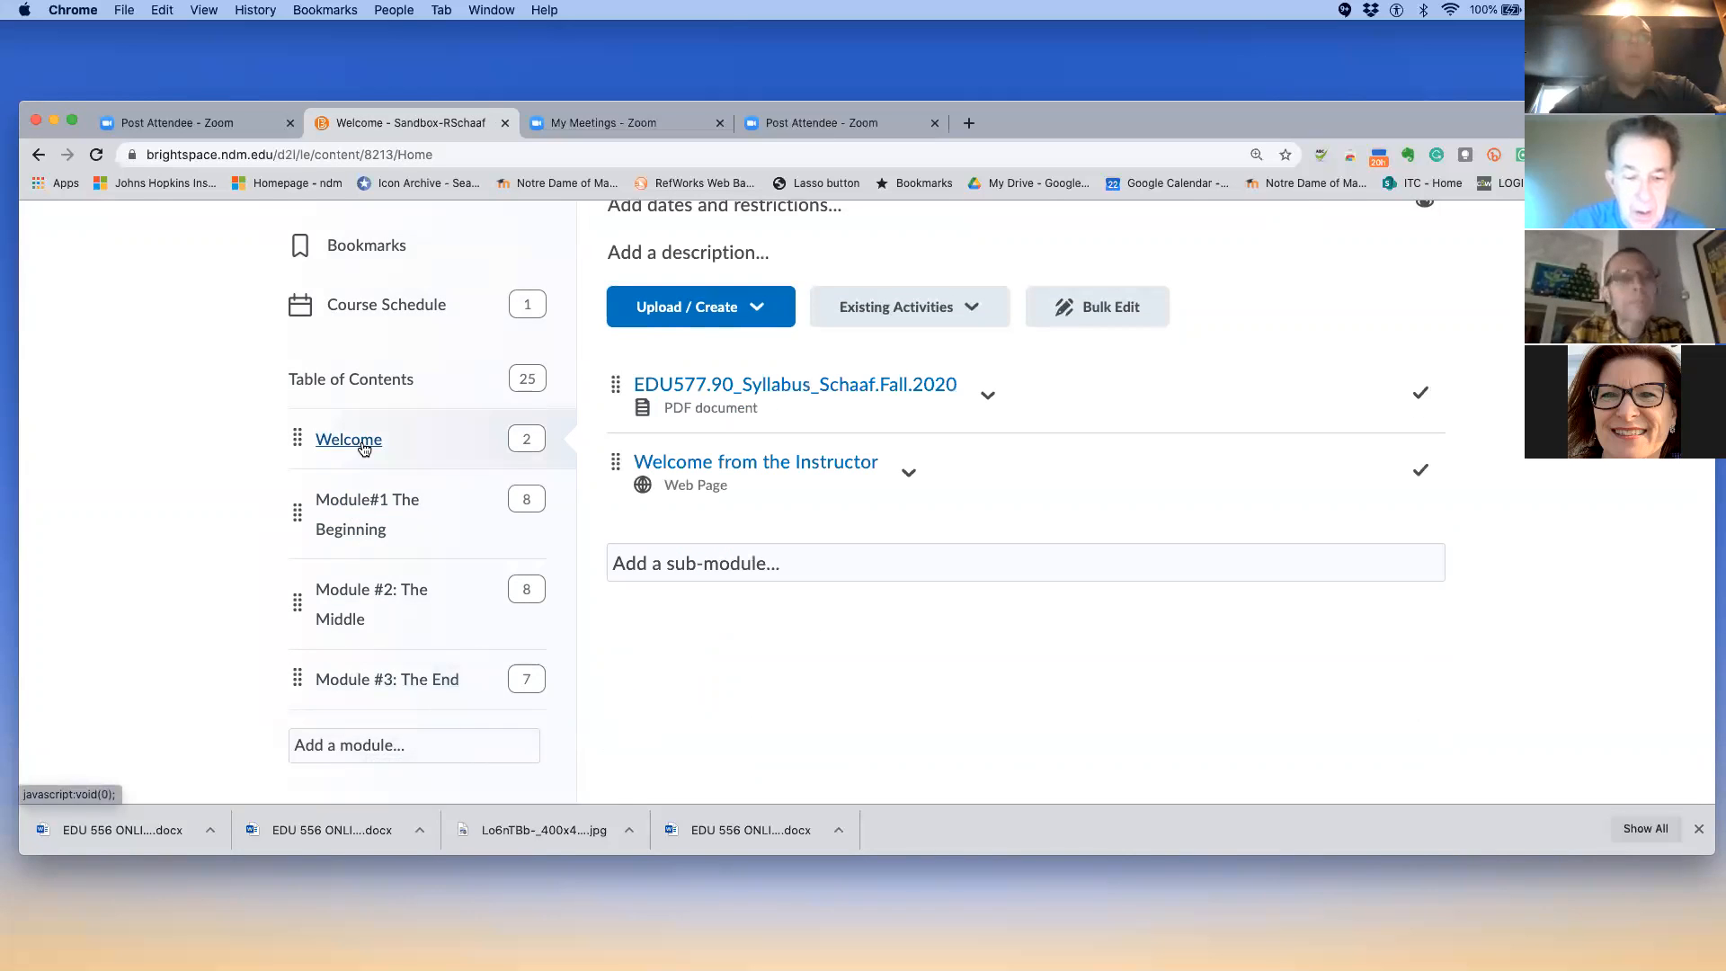
scroll(809, 532, up, 3)
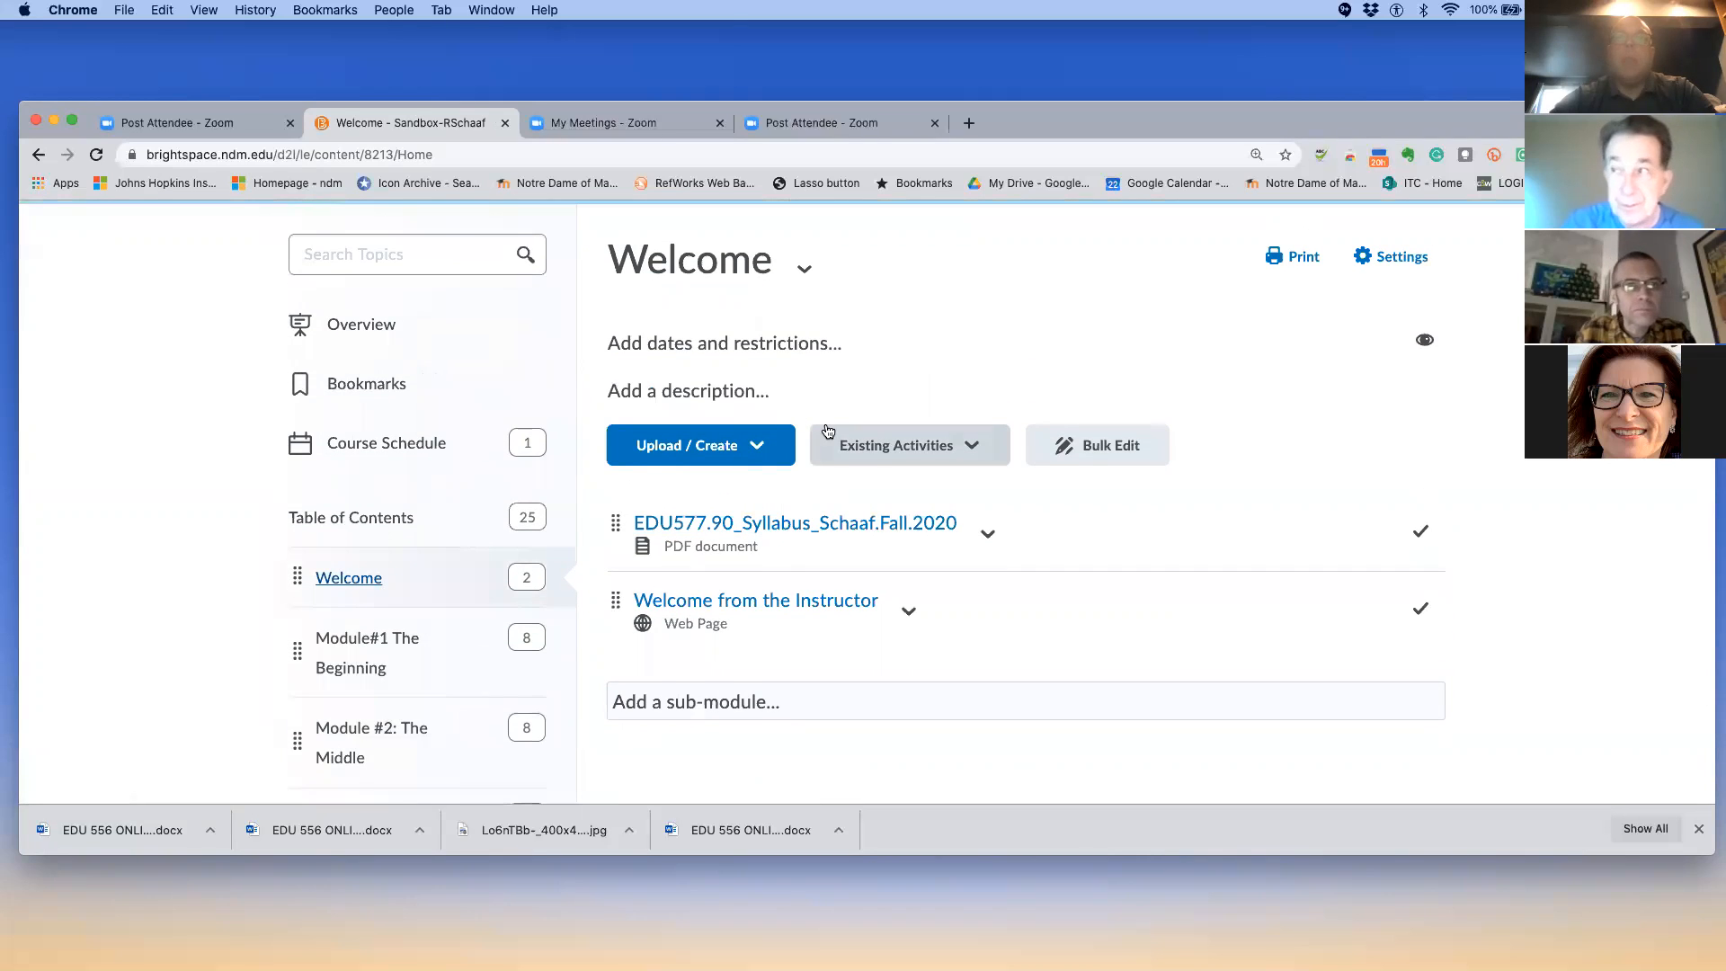
scroll(828, 430, down, 1)
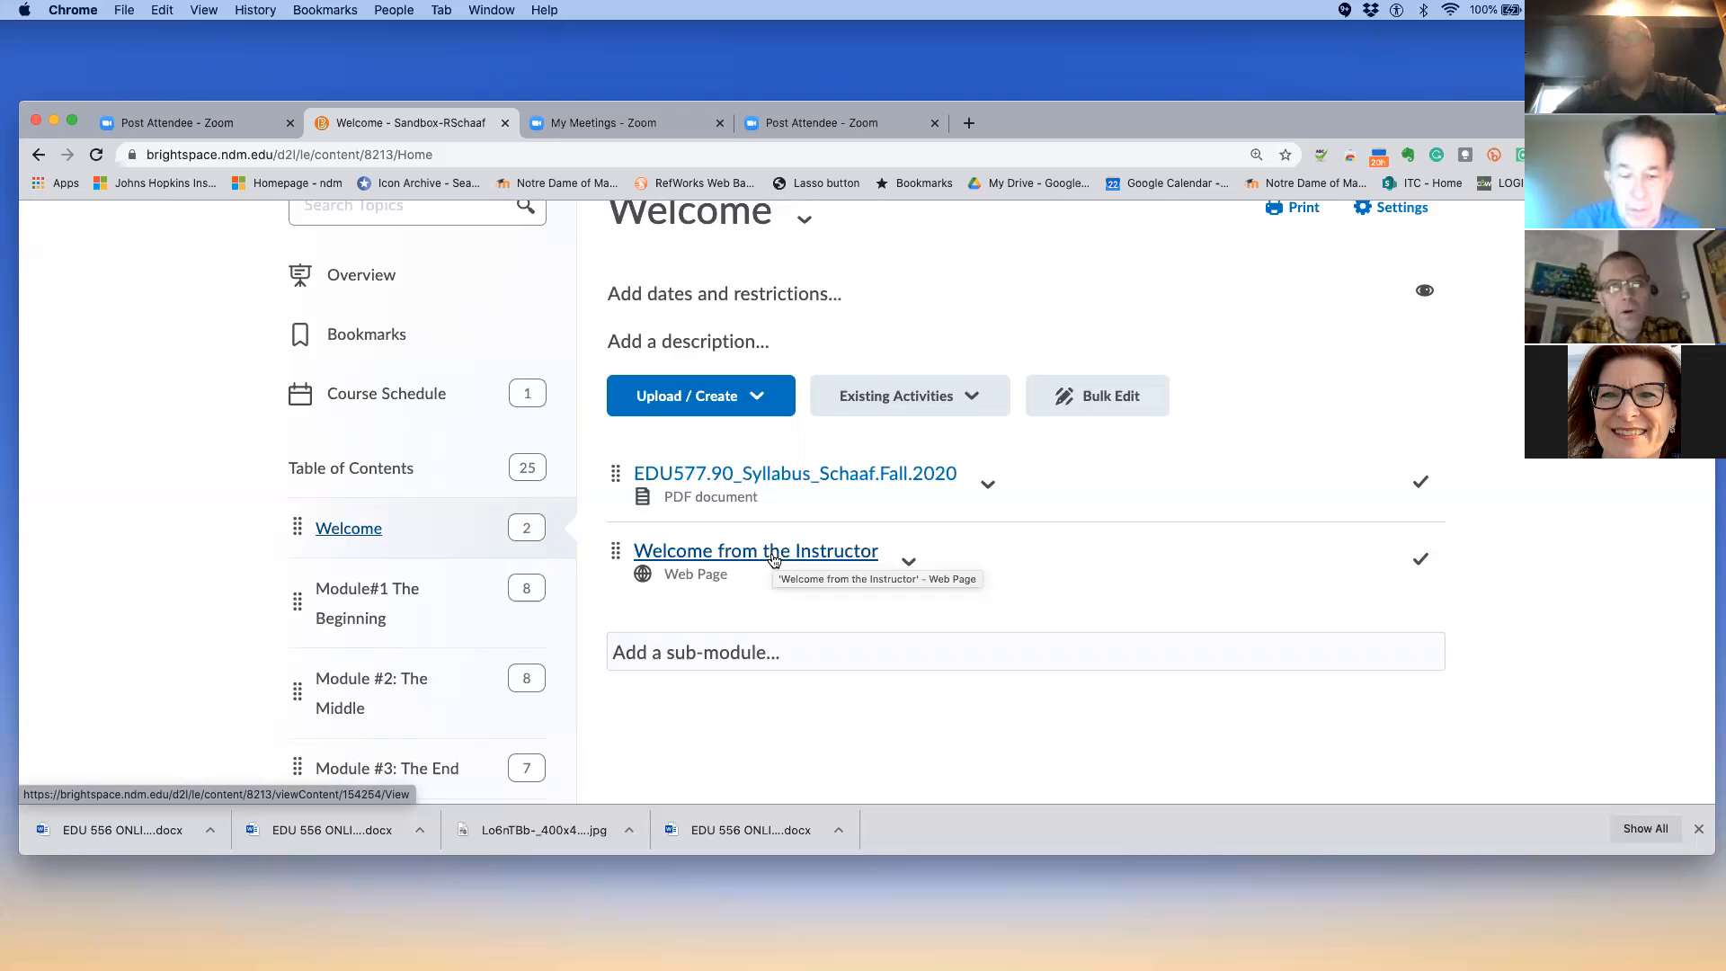
Start creating a new file in the Welcome module
click(773, 407)
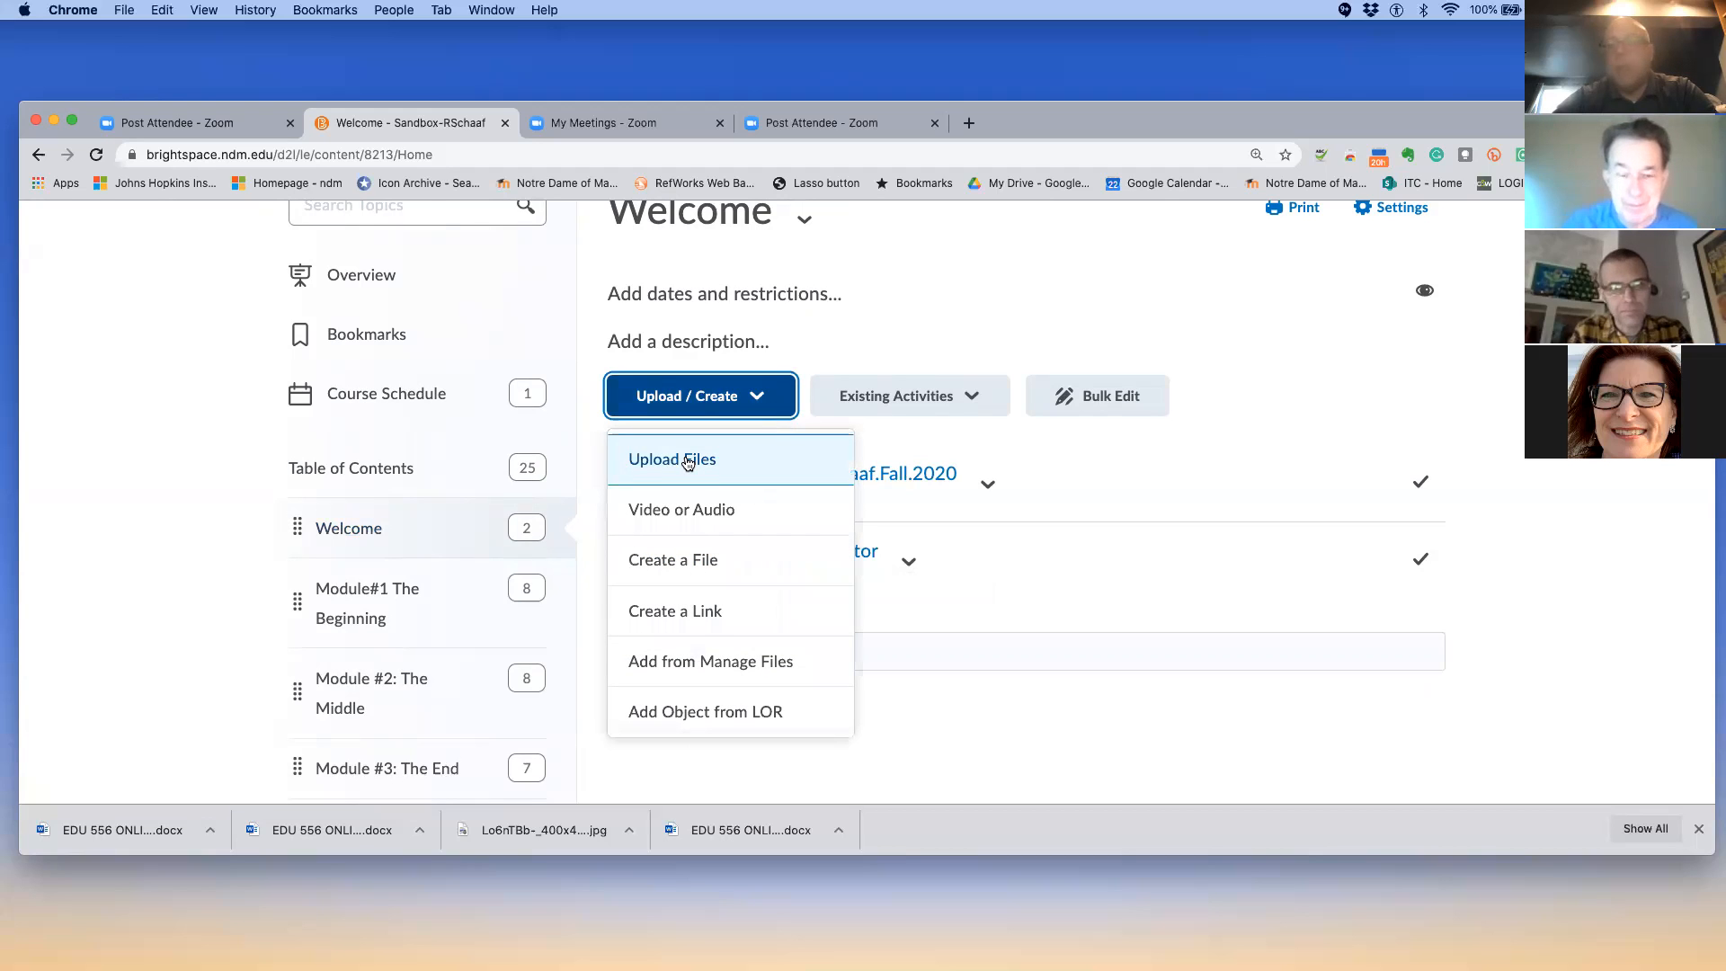
scroll(704, 512, down, 1)
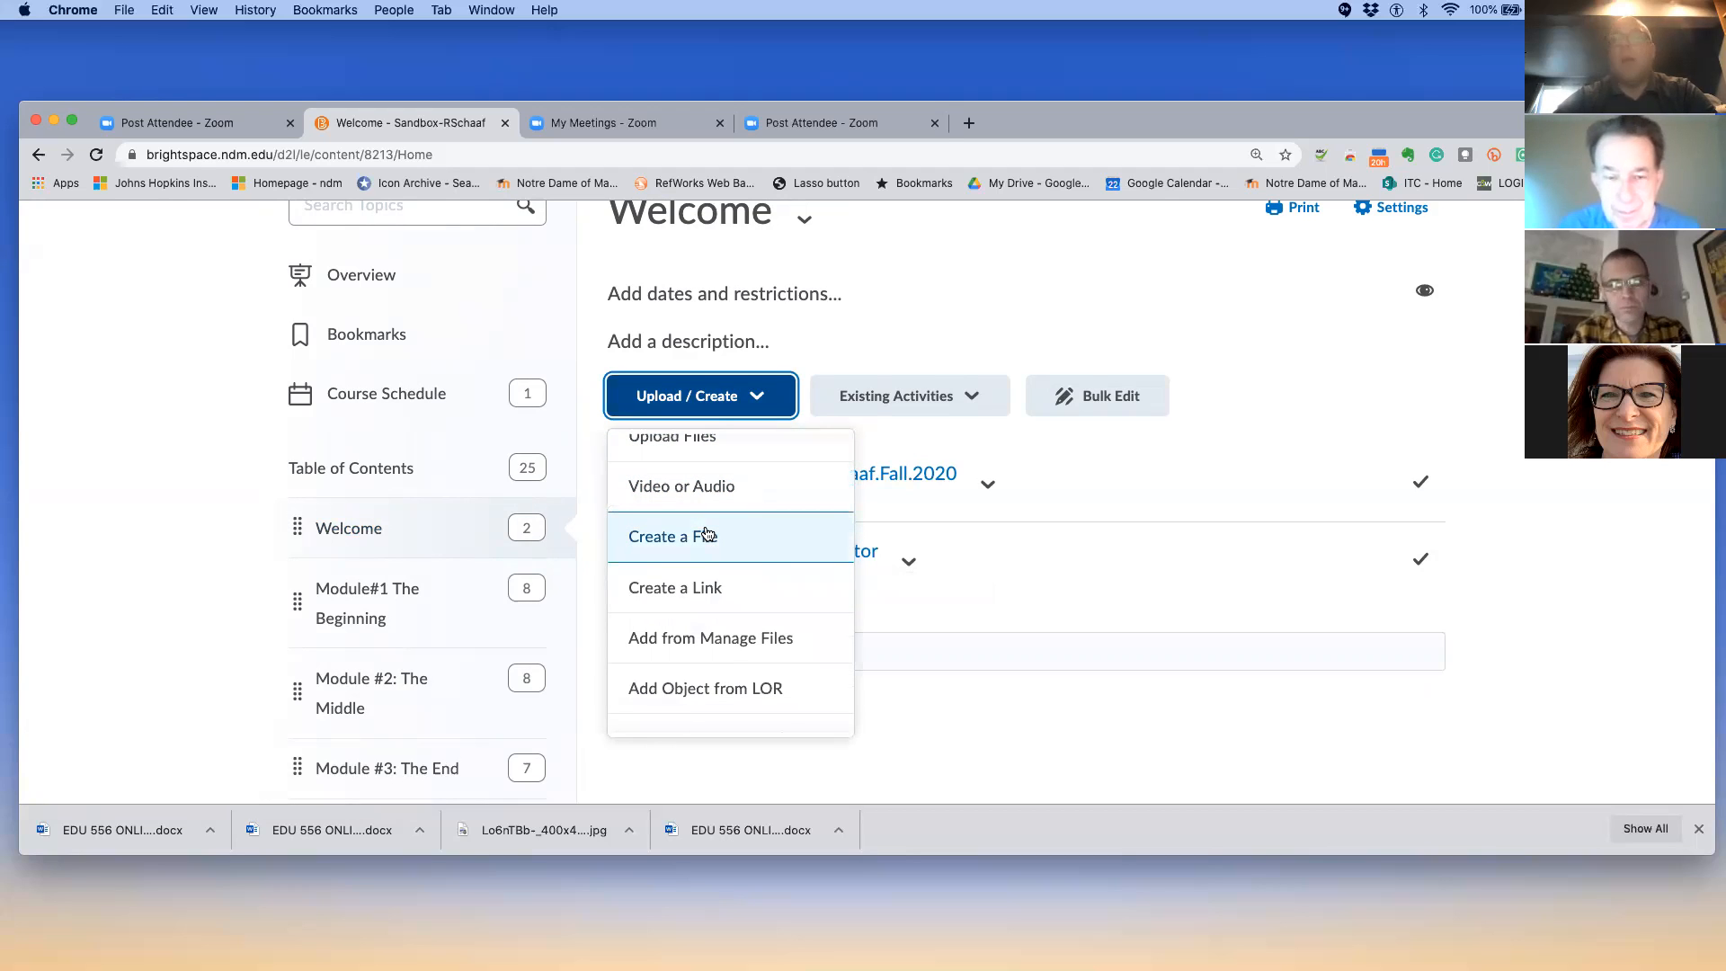
click(707, 533)
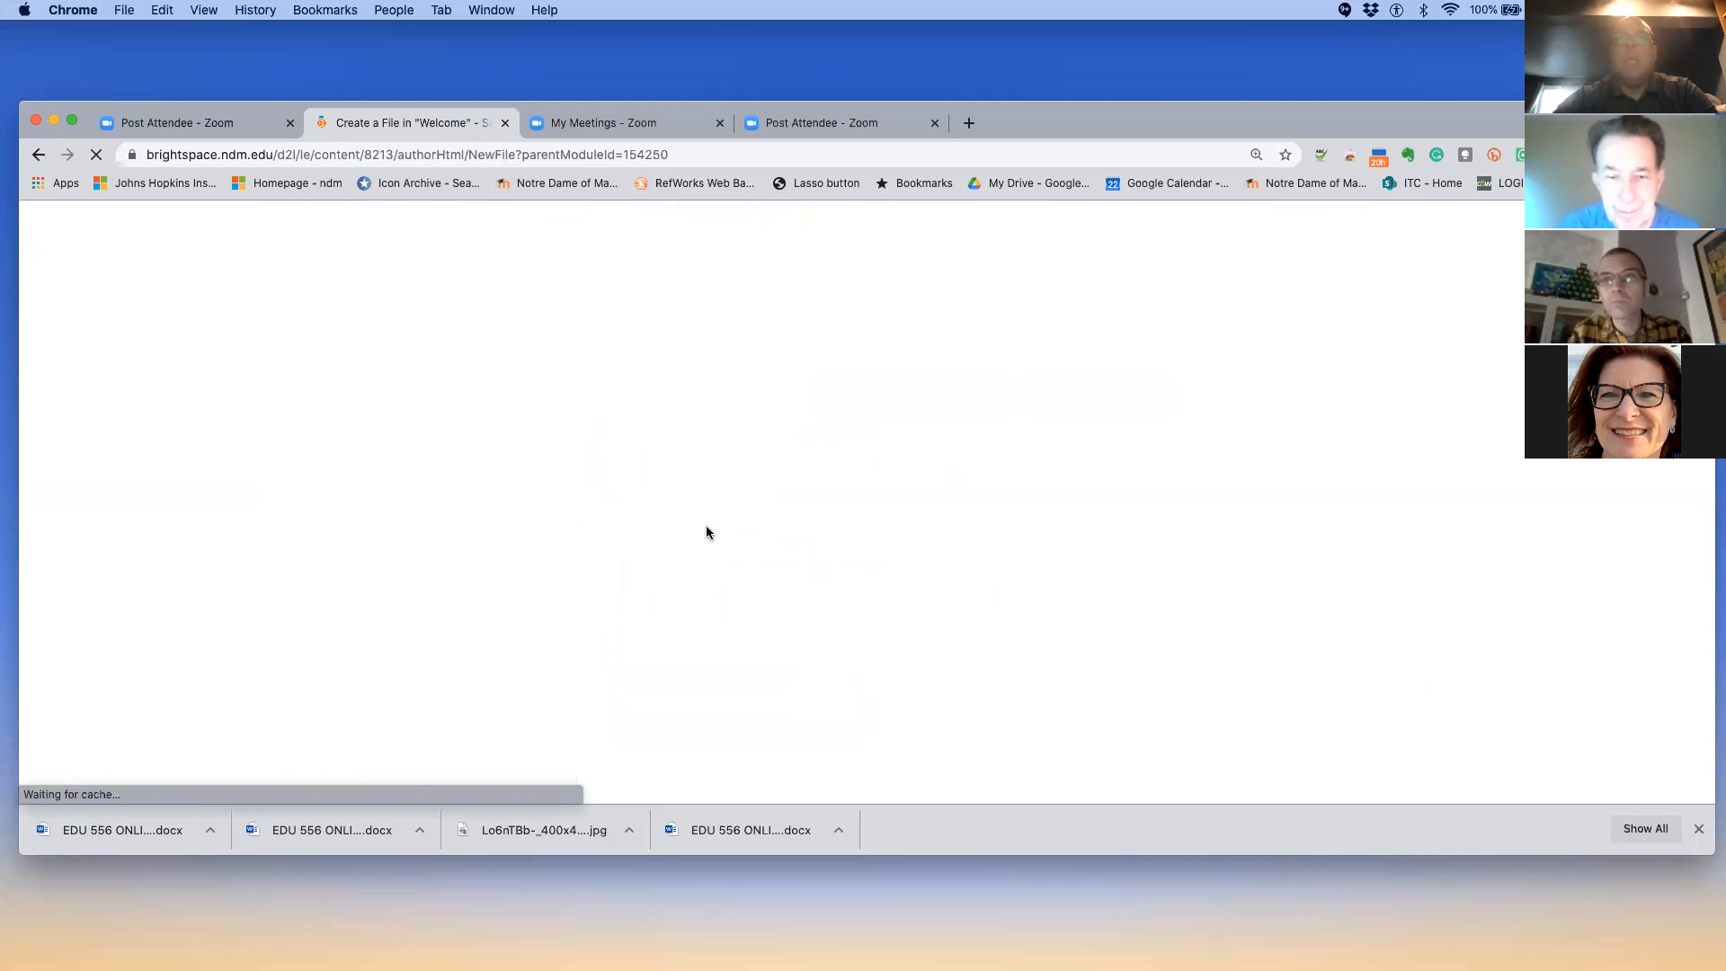
scroll(707, 532, down, 3)
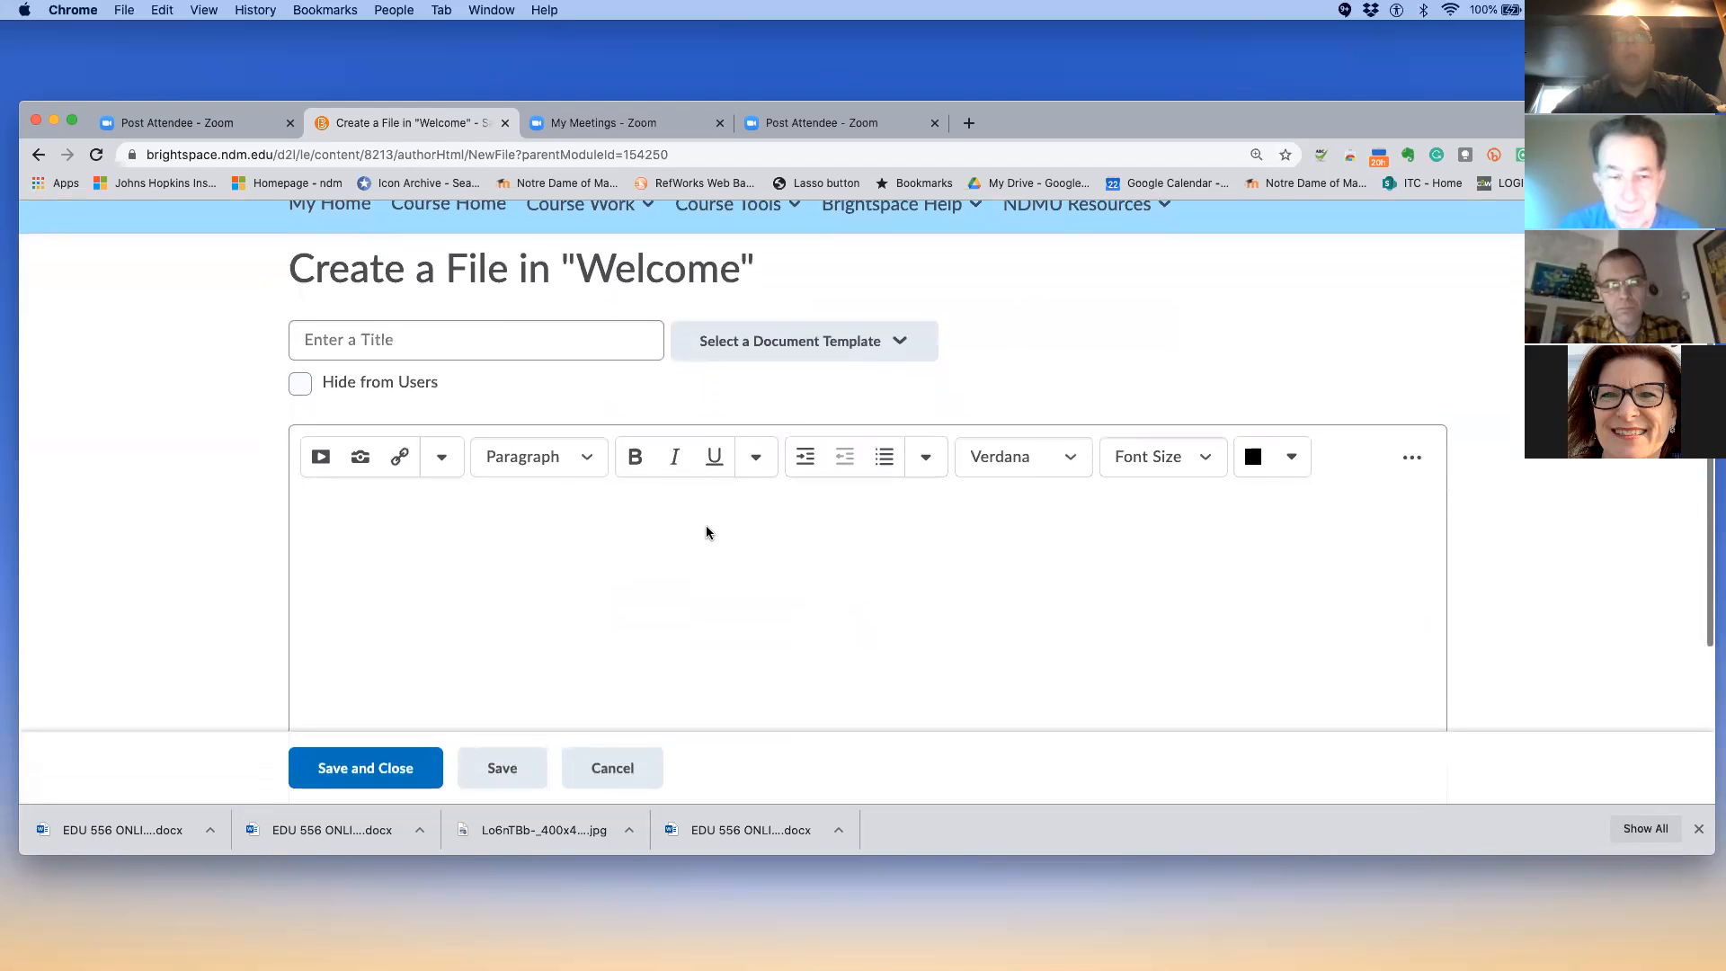
Apply the 01_Get_Started document template to the new file and review its banner and sample content
click(899, 348)
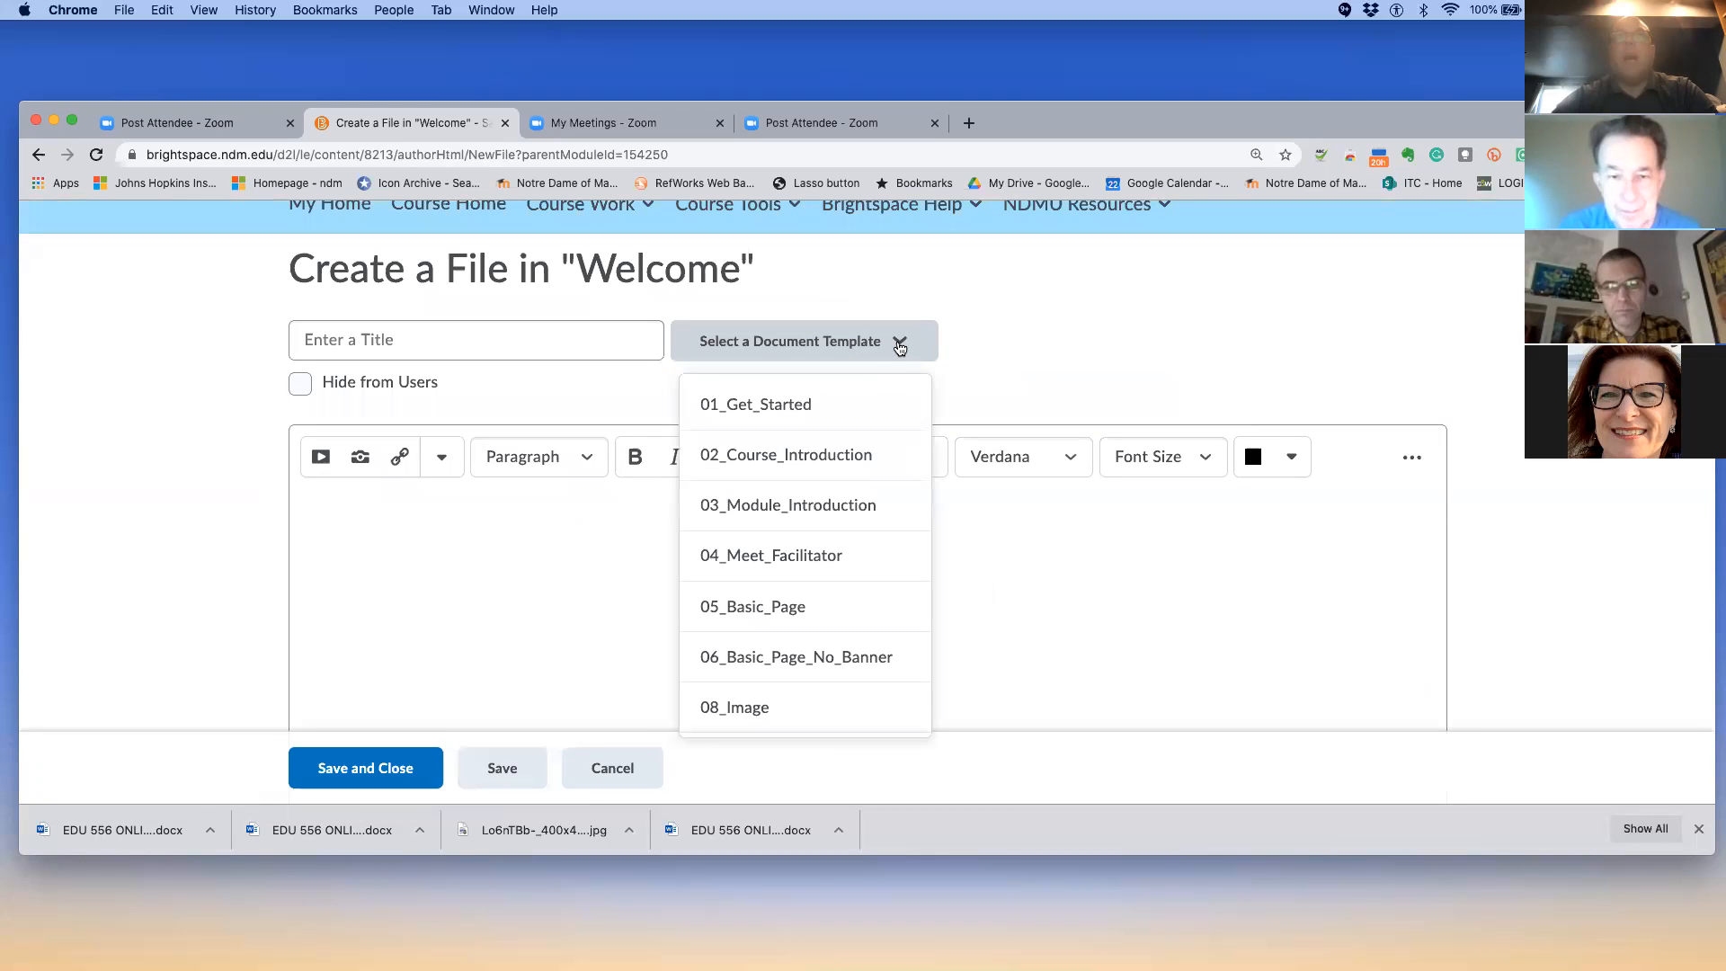
click(797, 406)
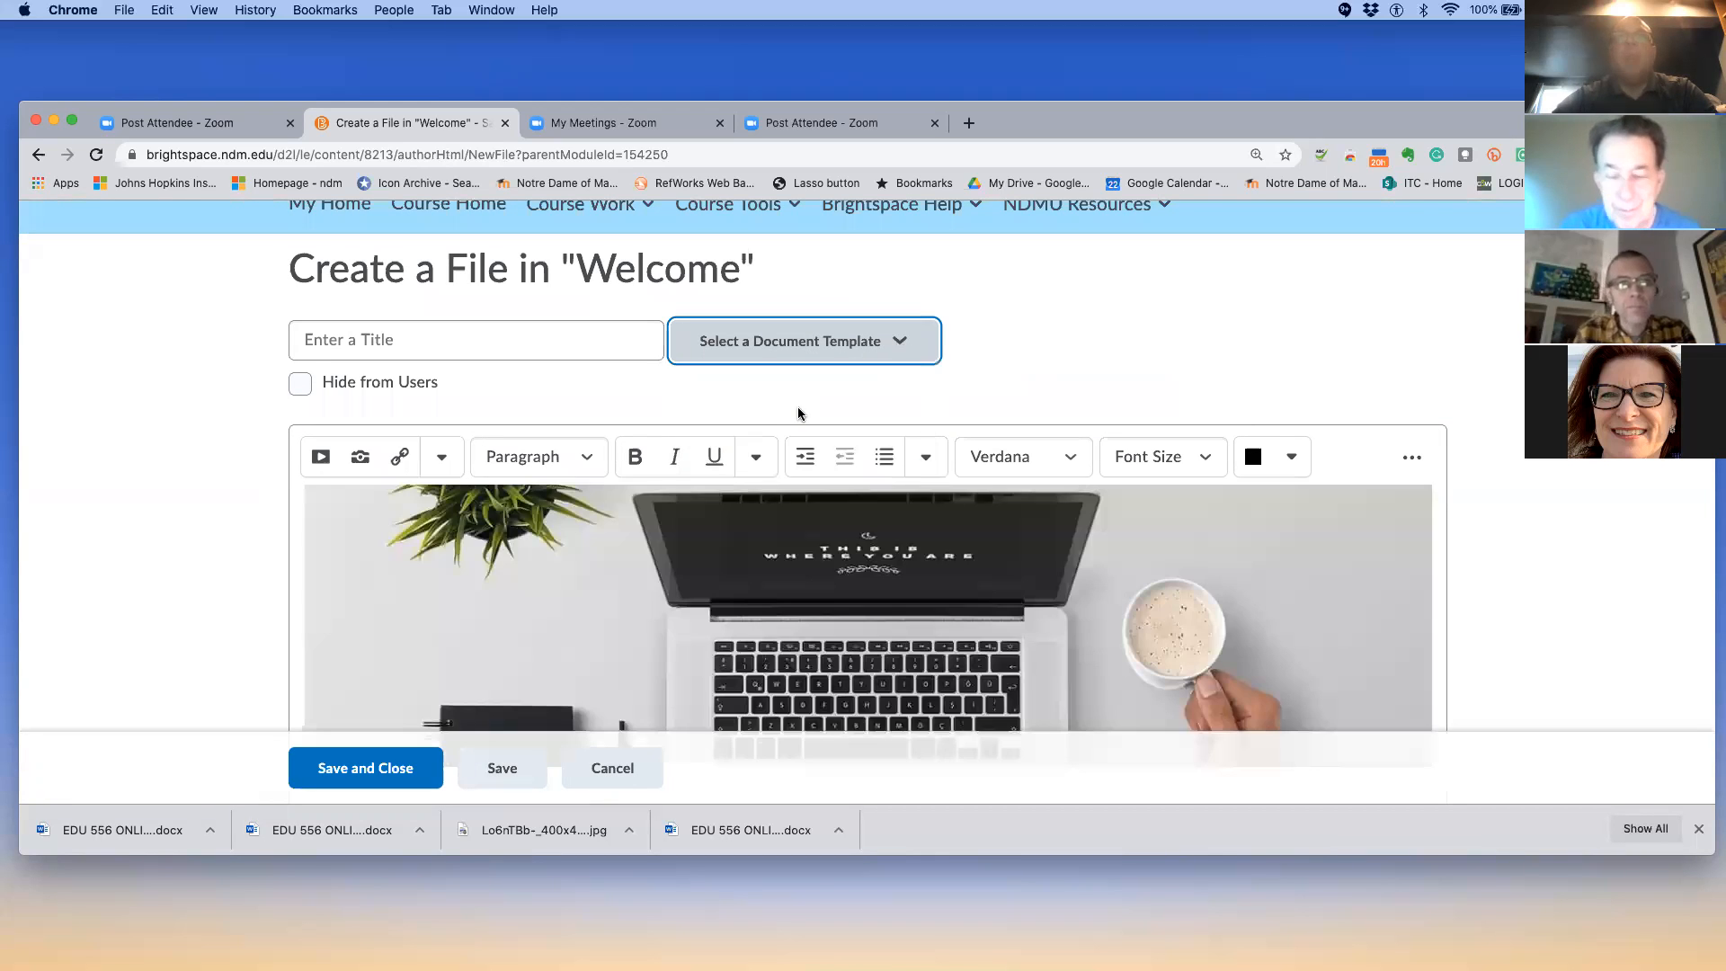
scroll(793, 515, down, 5)
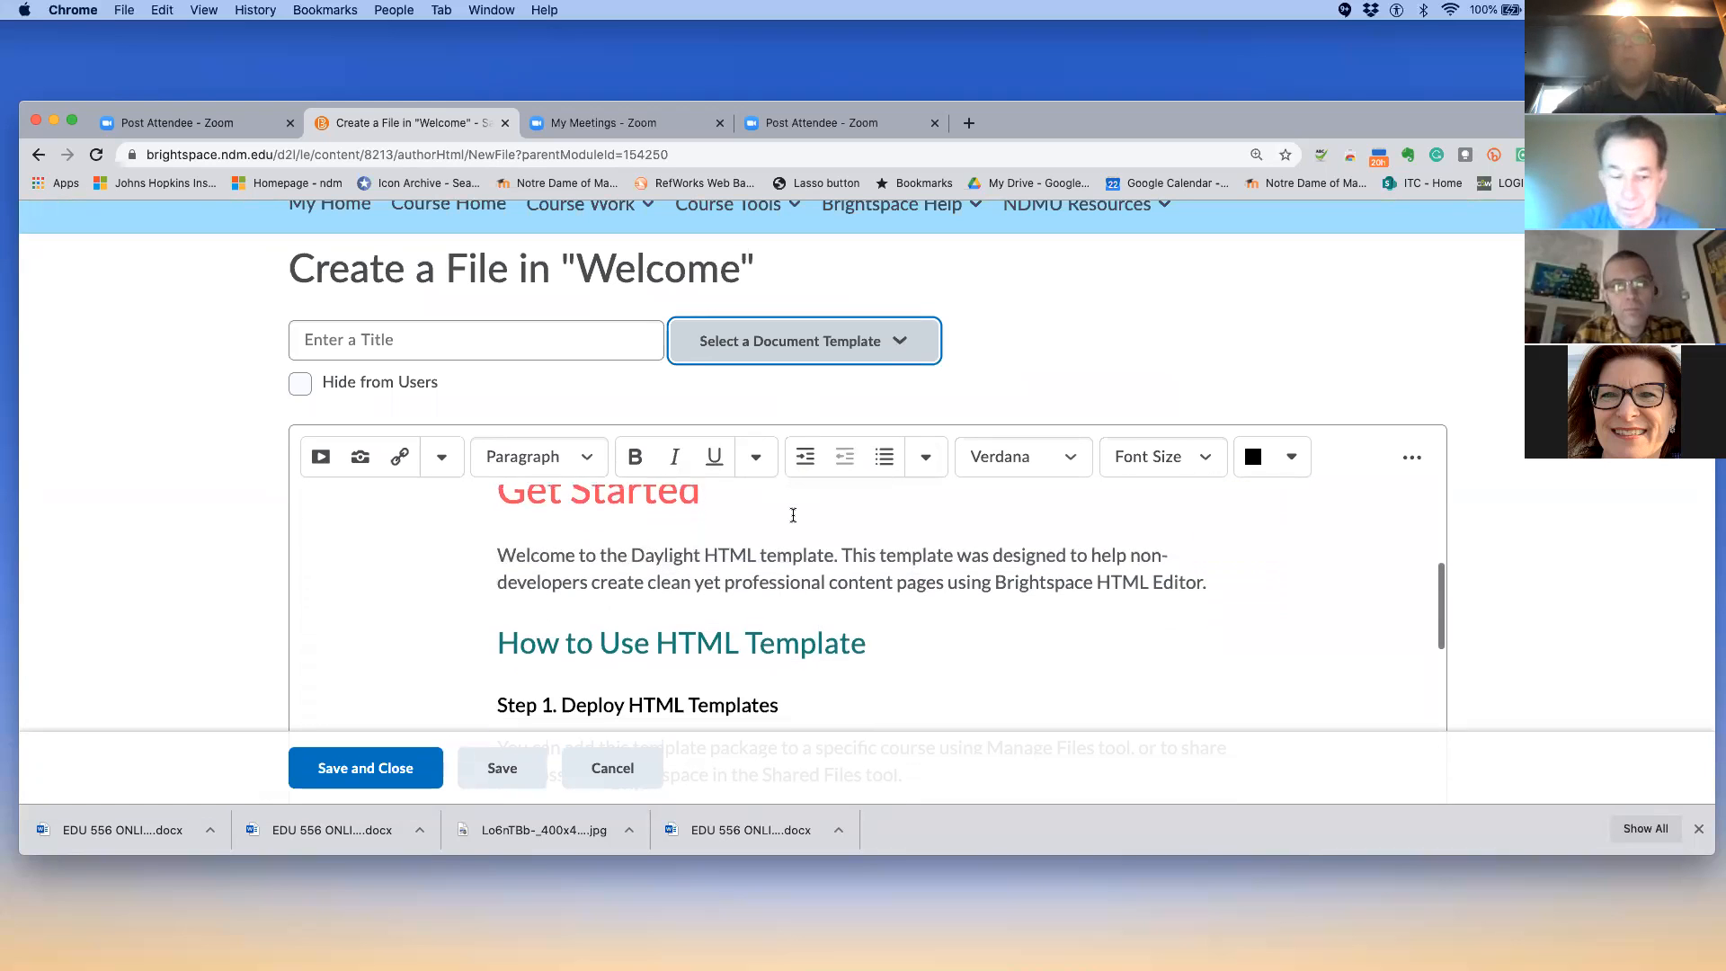
scroll(793, 515, up, 3)
scroll(793, 515, down, 2)
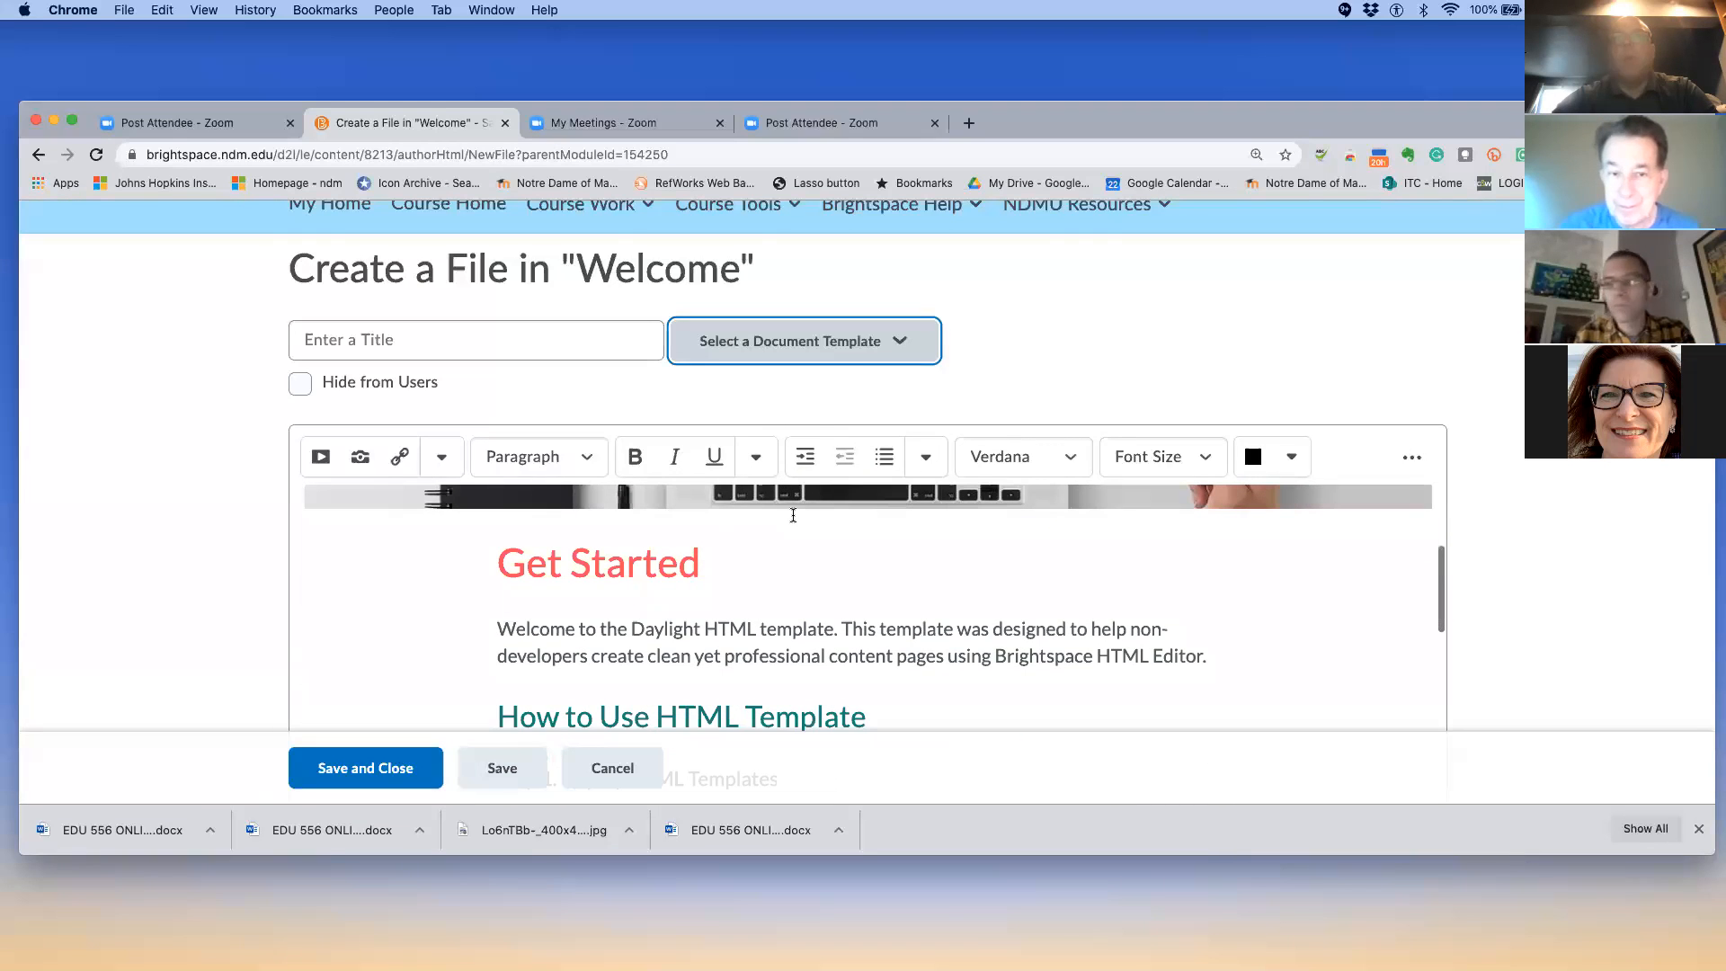
scroll(827, 401, down, 3)
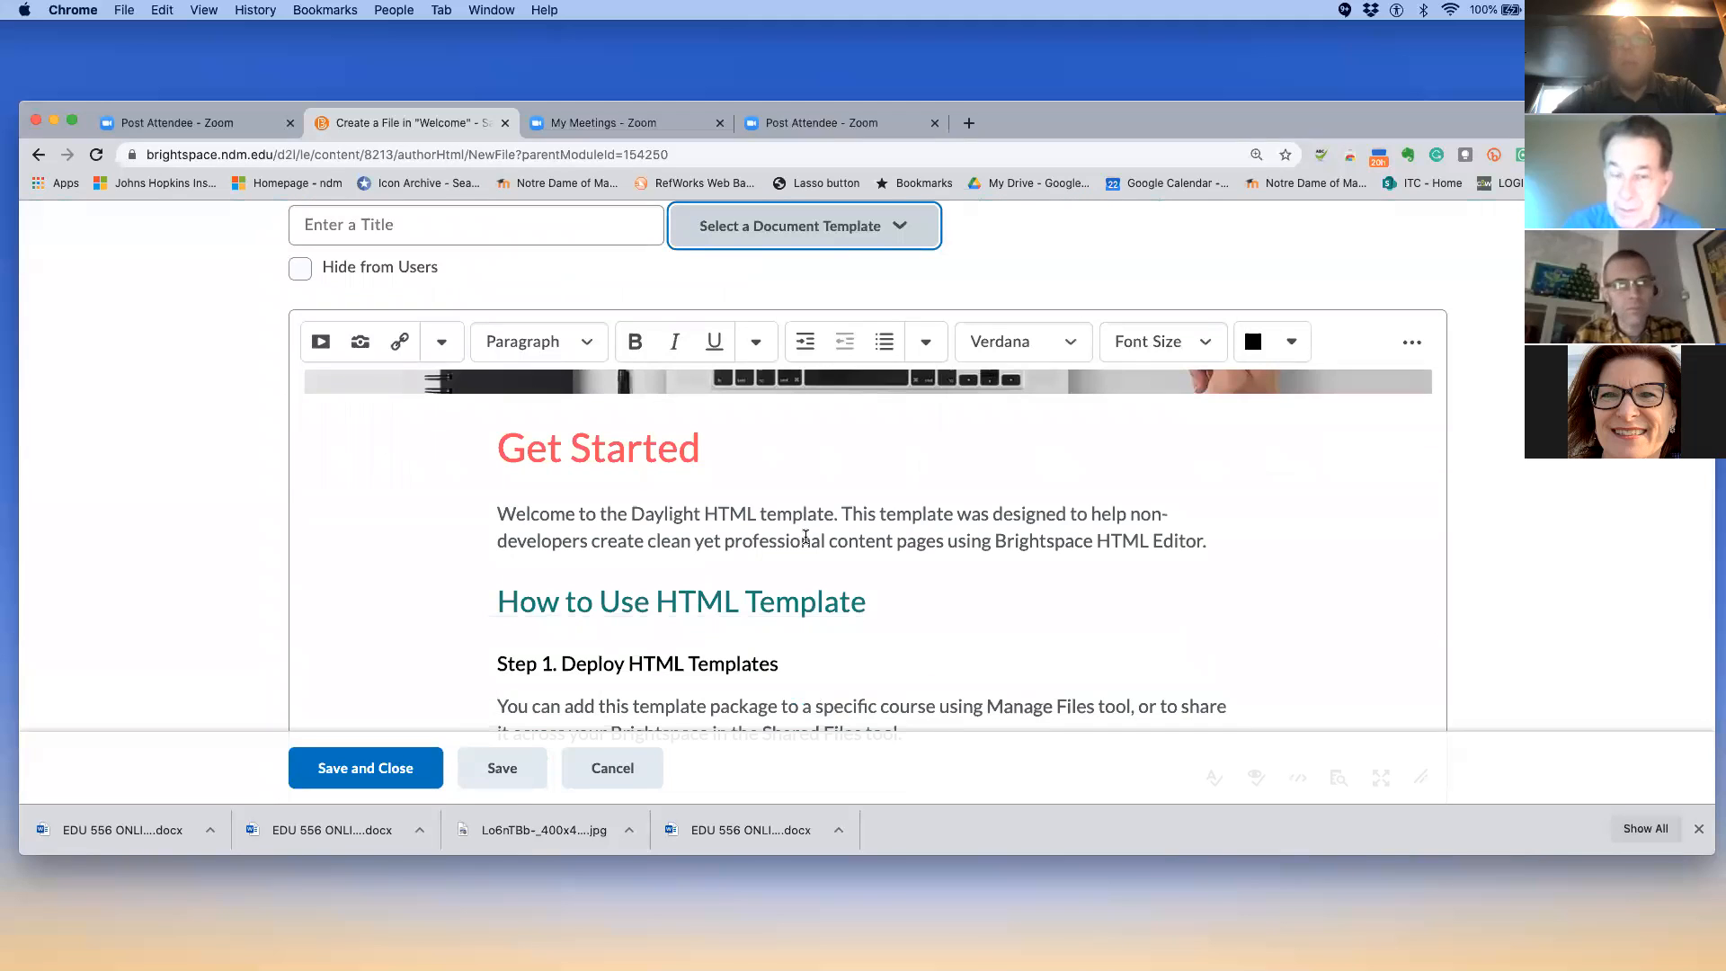
scroll(806, 536, down, 5)
scroll(806, 537, down, 2)
scroll(805, 536, up, 10)
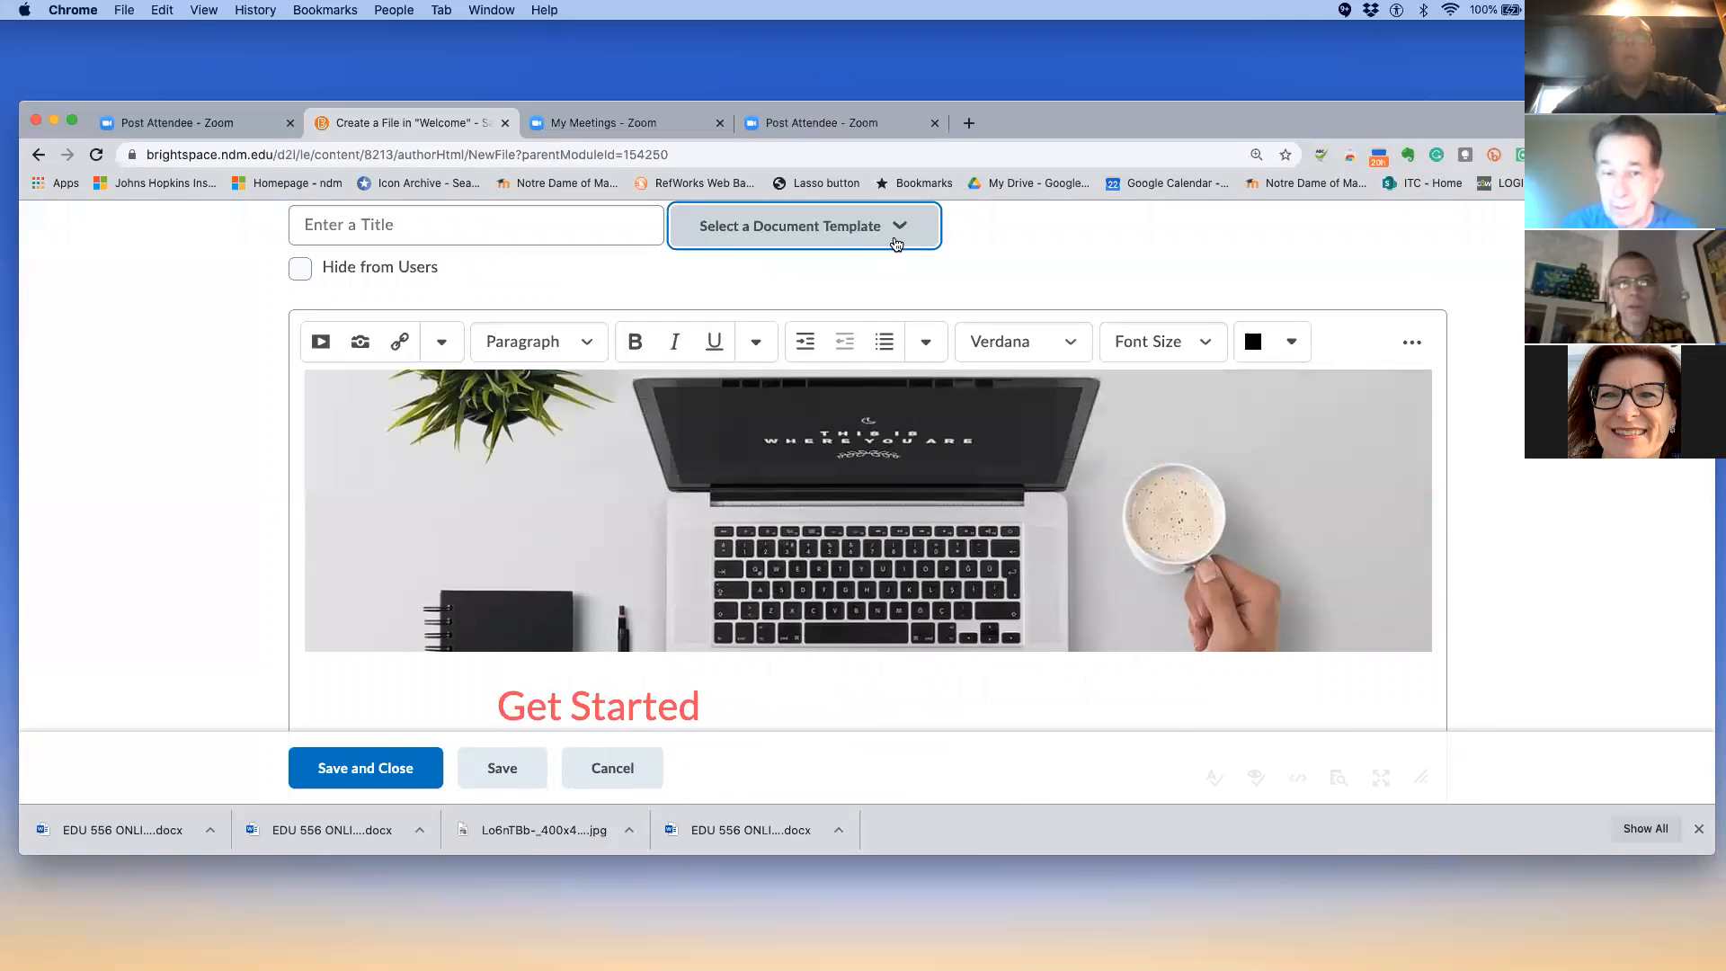
Switch the new file to the 03_Module_Introduction document template and look over its layout
click(896, 244)
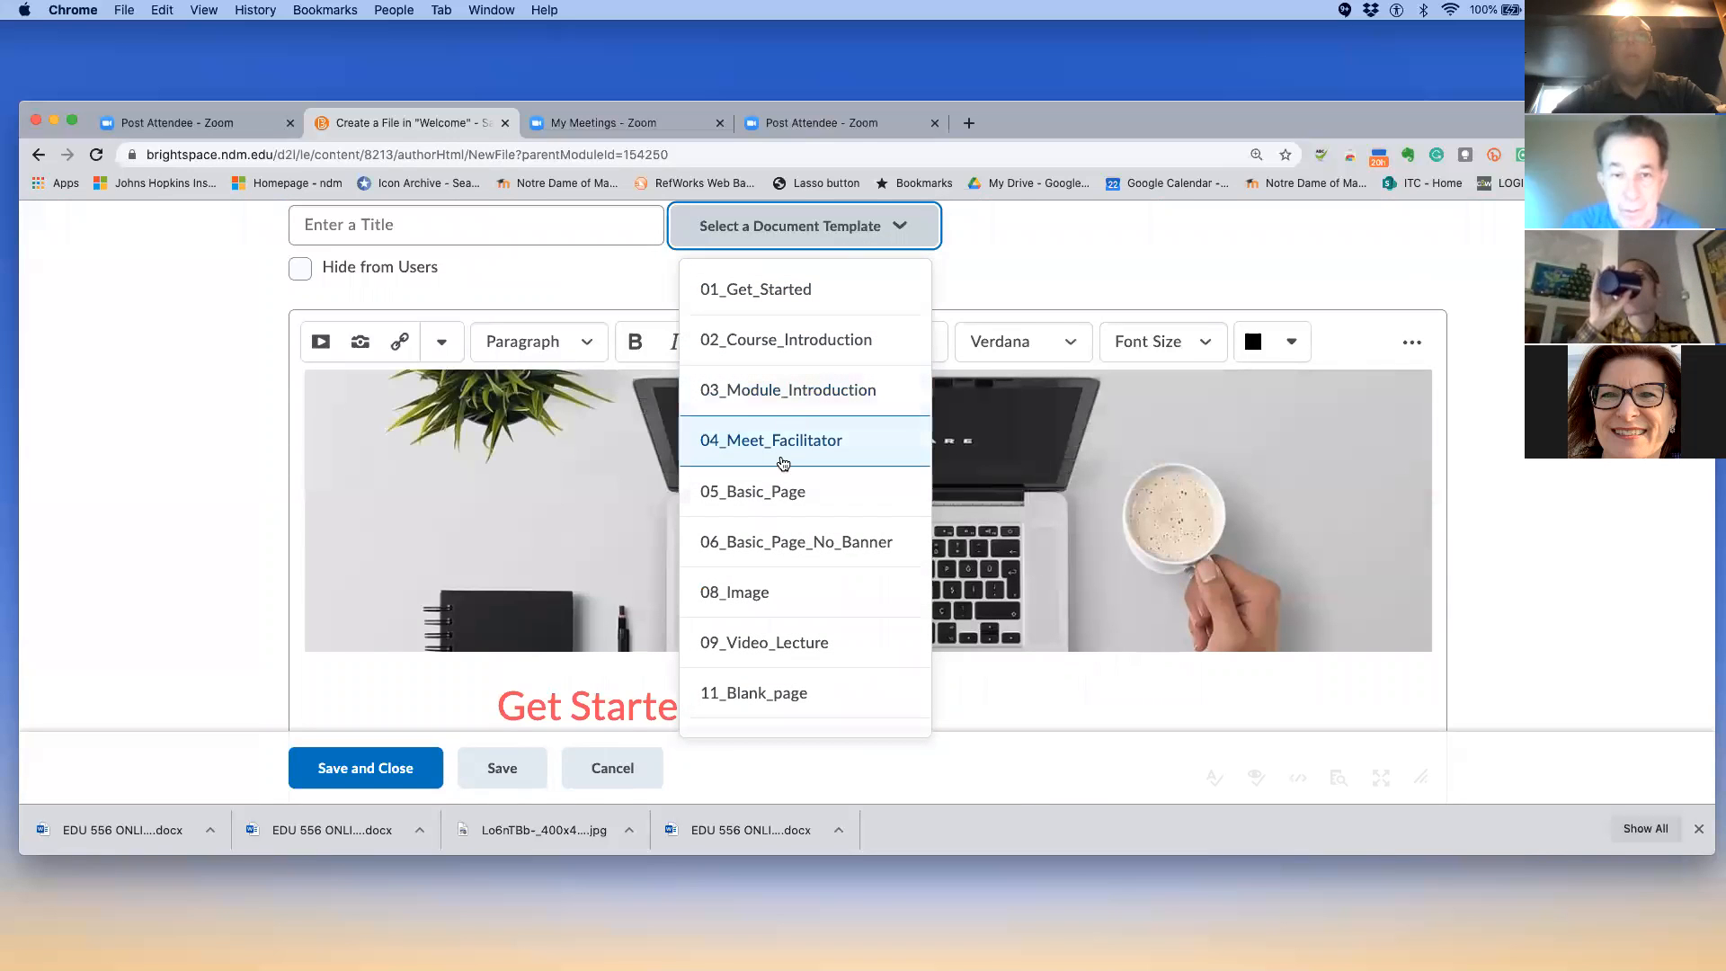
click(793, 398)
scroll(784, 534, down, 5)
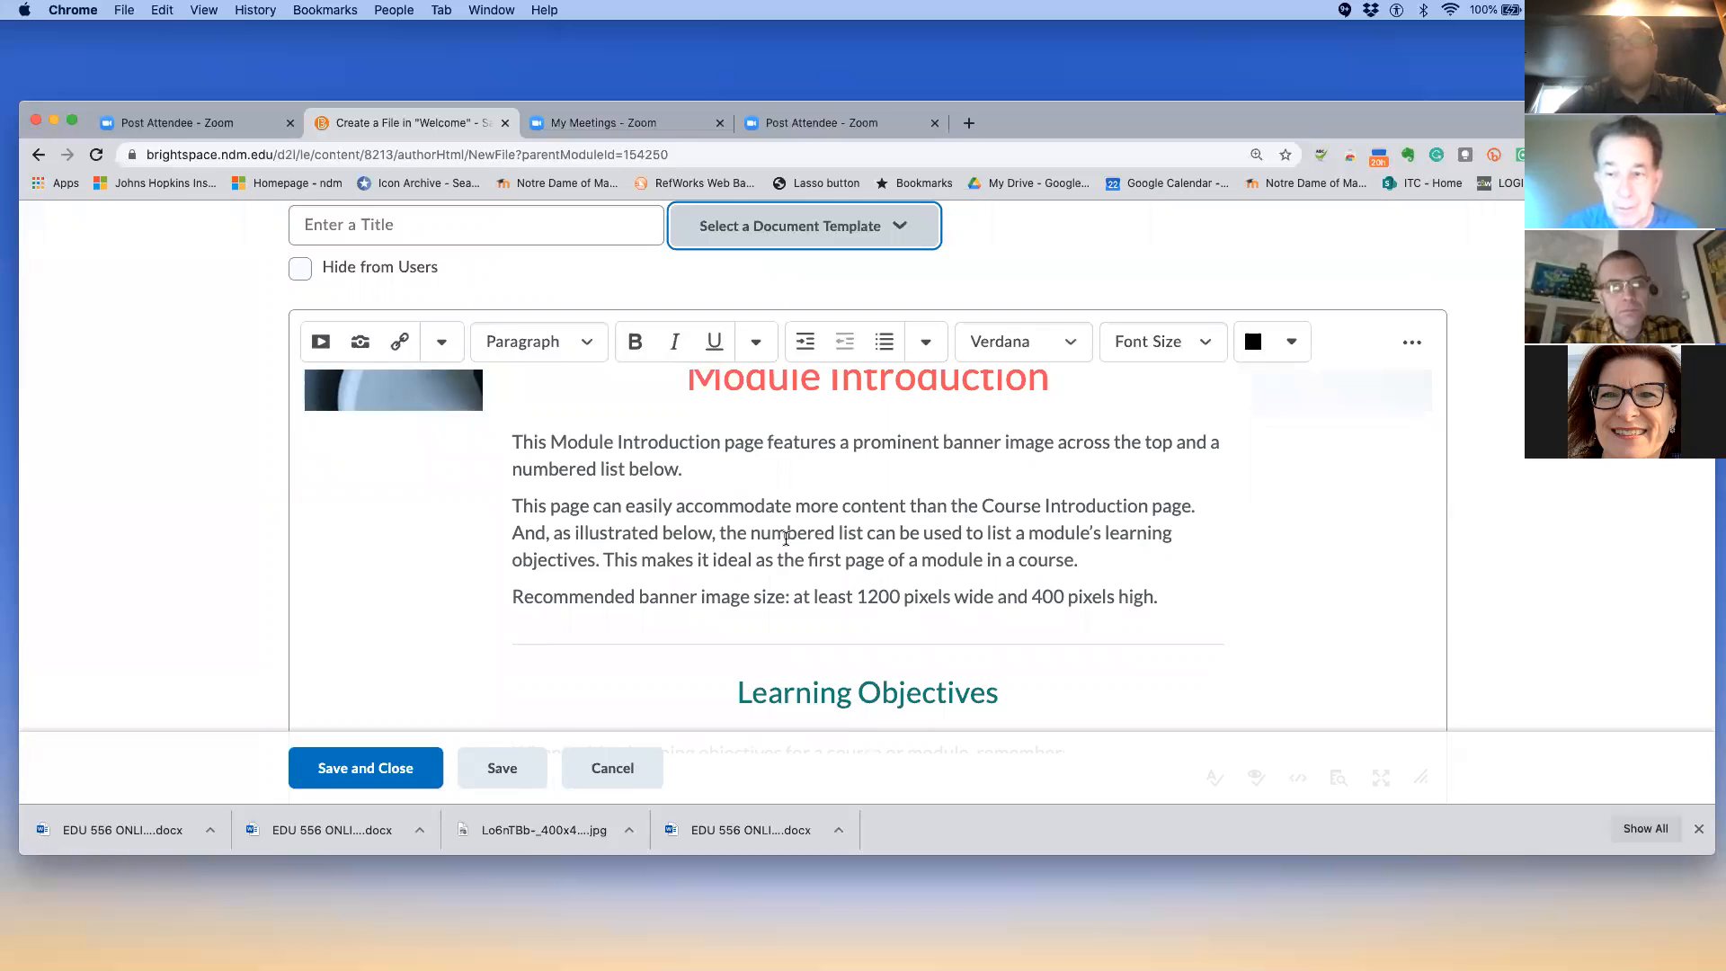
scroll(786, 538, up, 10)
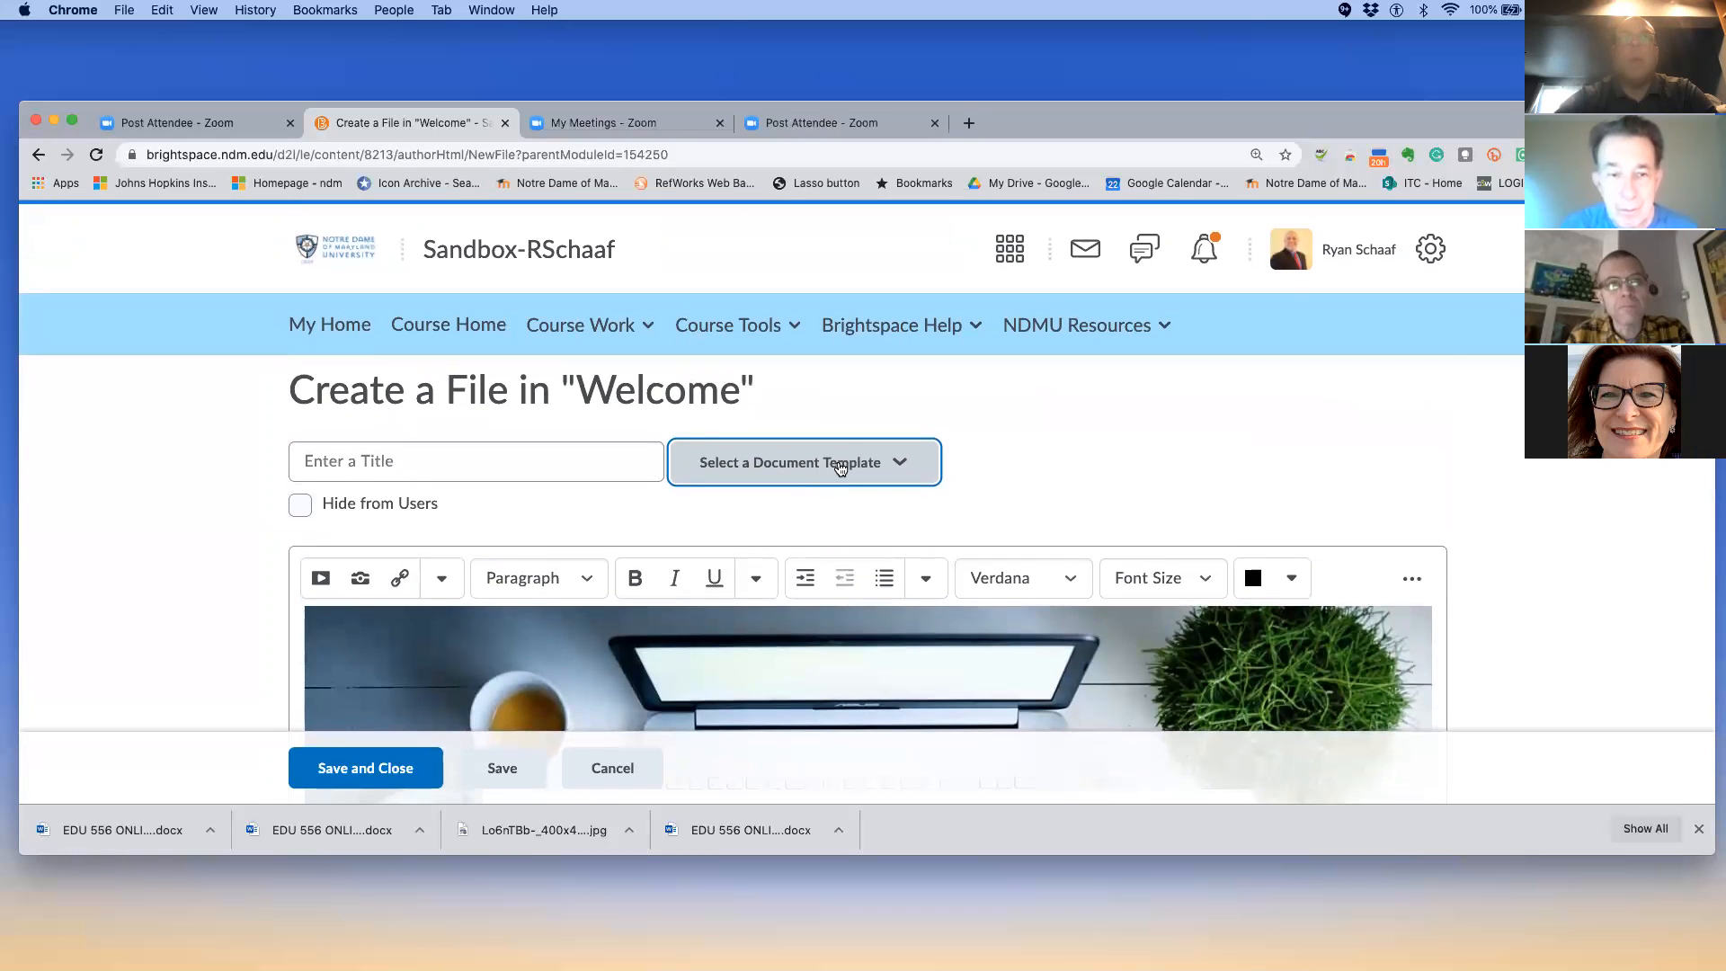
Title the new file "Instructor", then save and close it
click(434, 471)
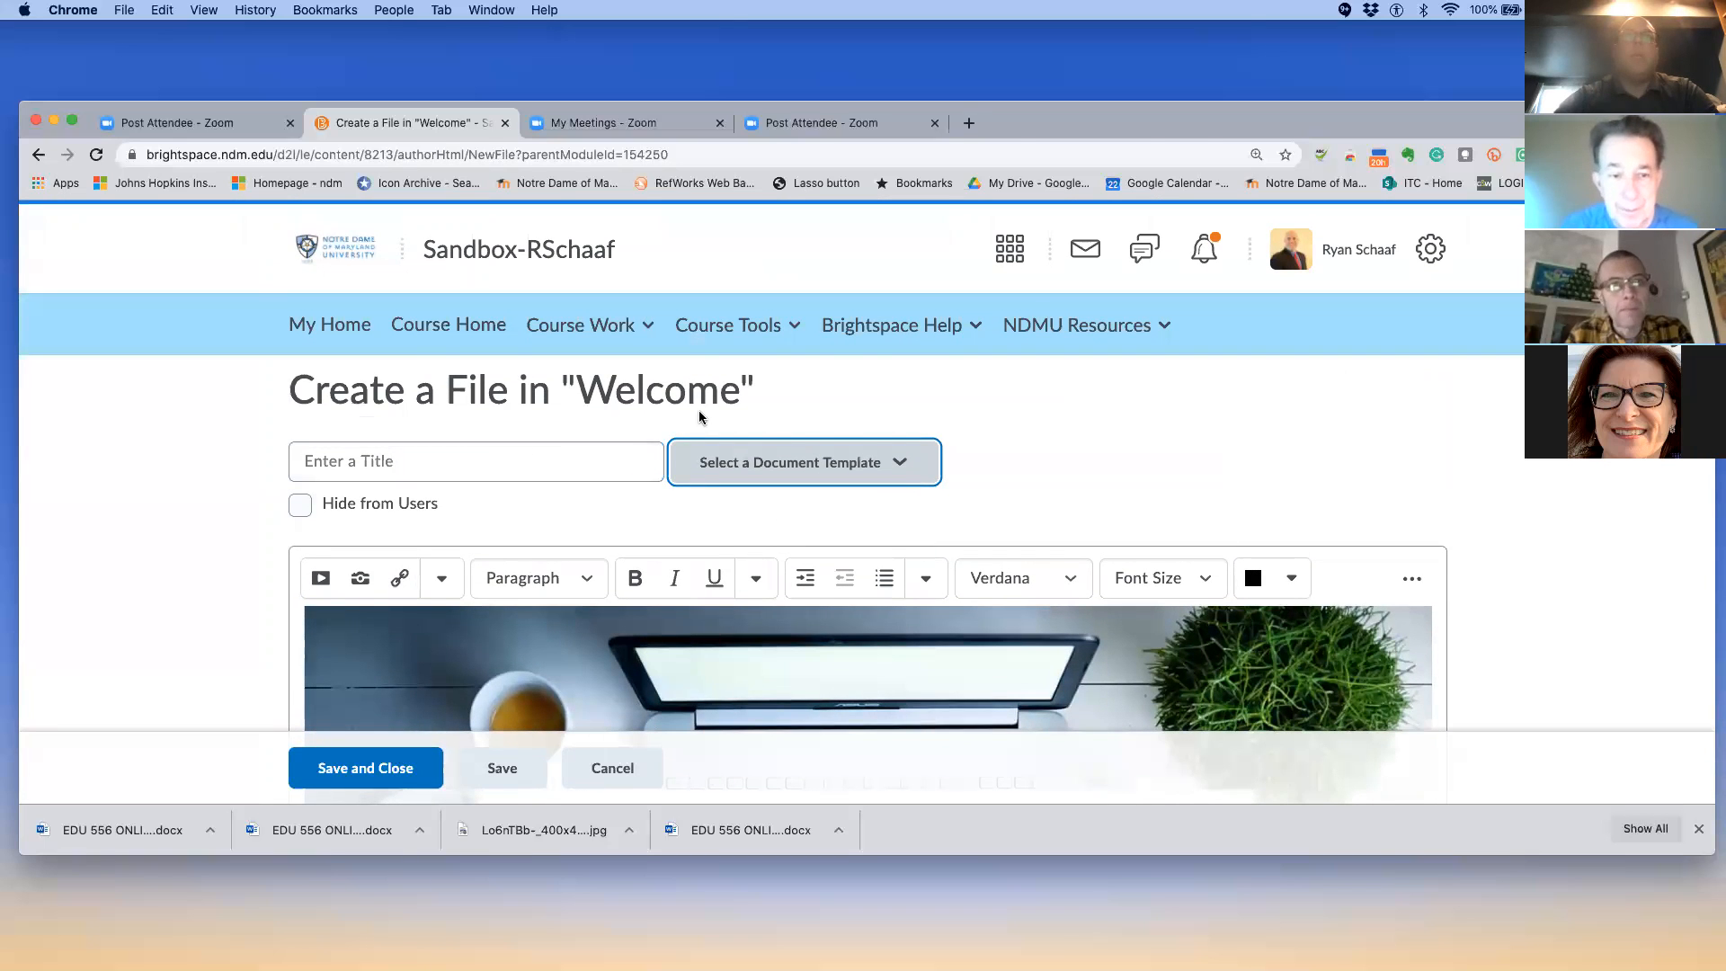
scroll(699, 416, down, 6)
scroll(699, 415, up, 1)
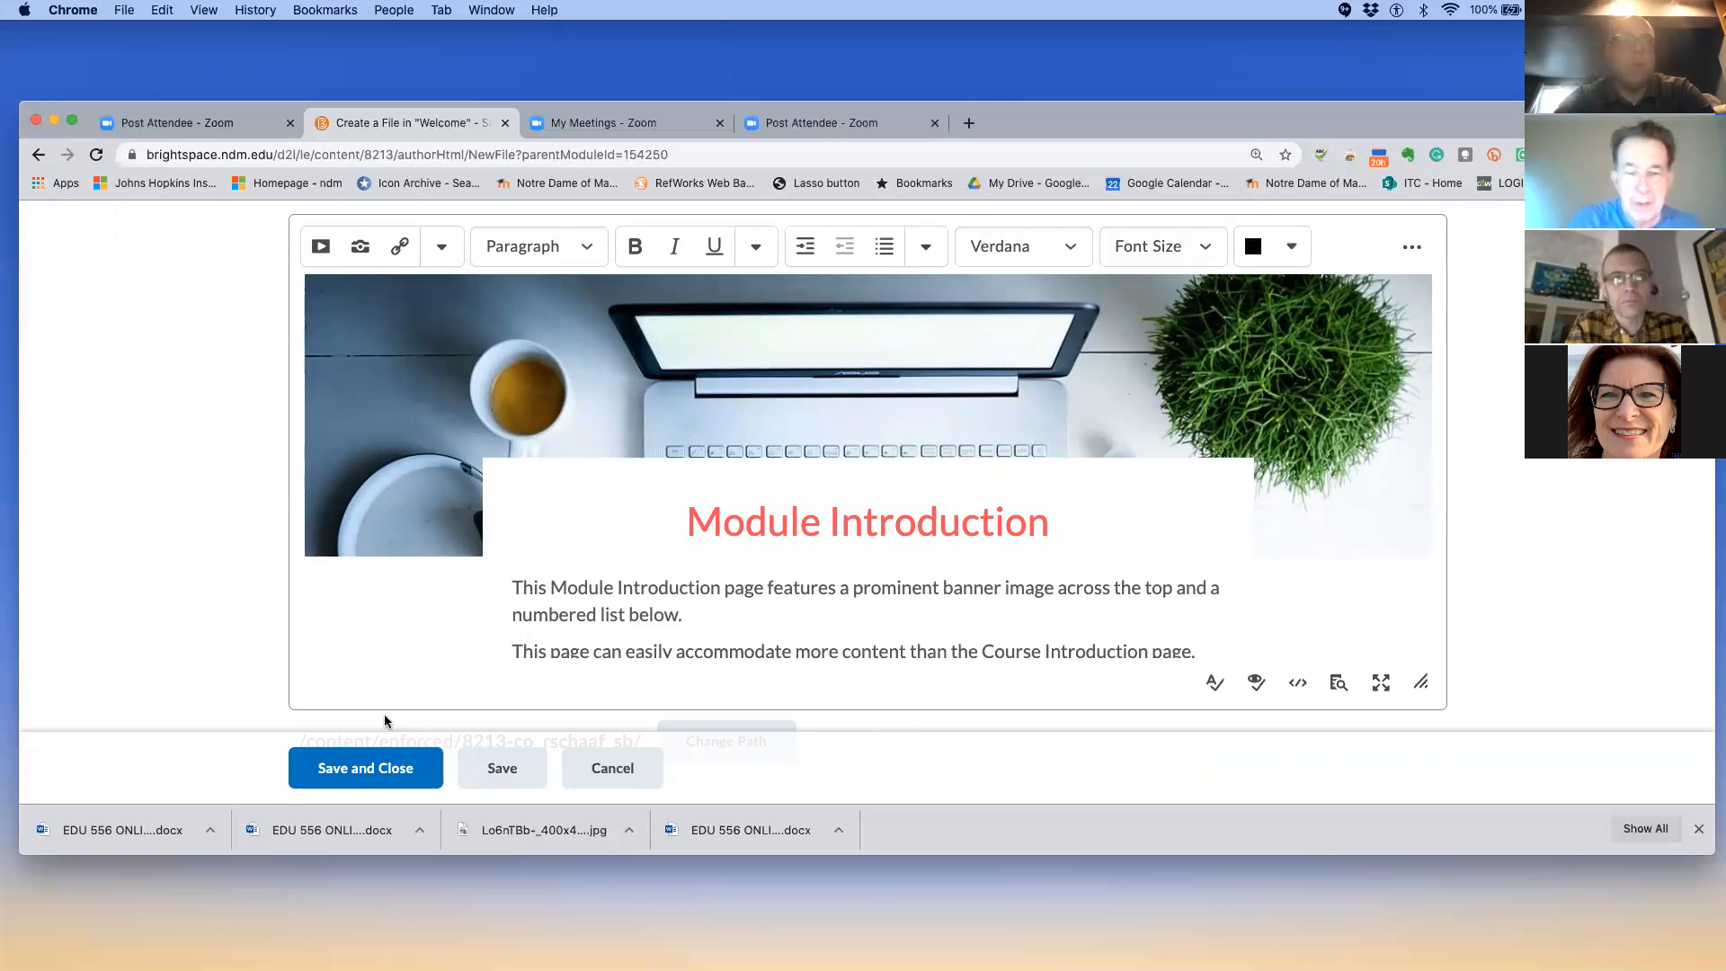
click(360, 776)
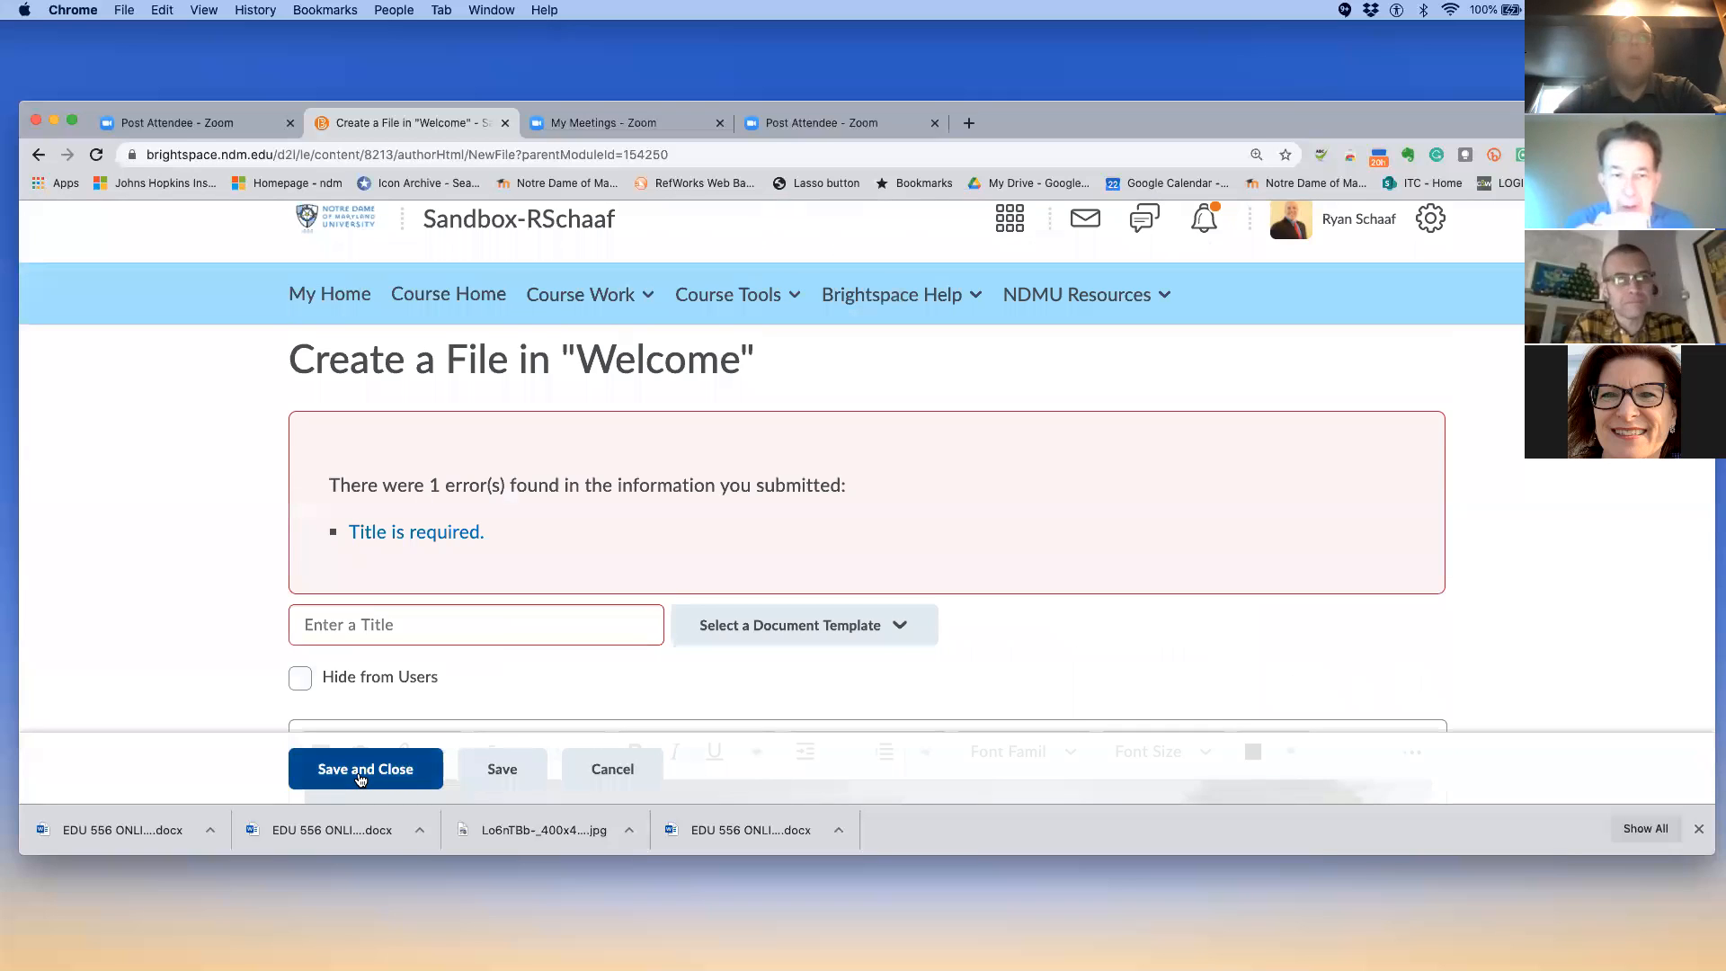
click(382, 634)
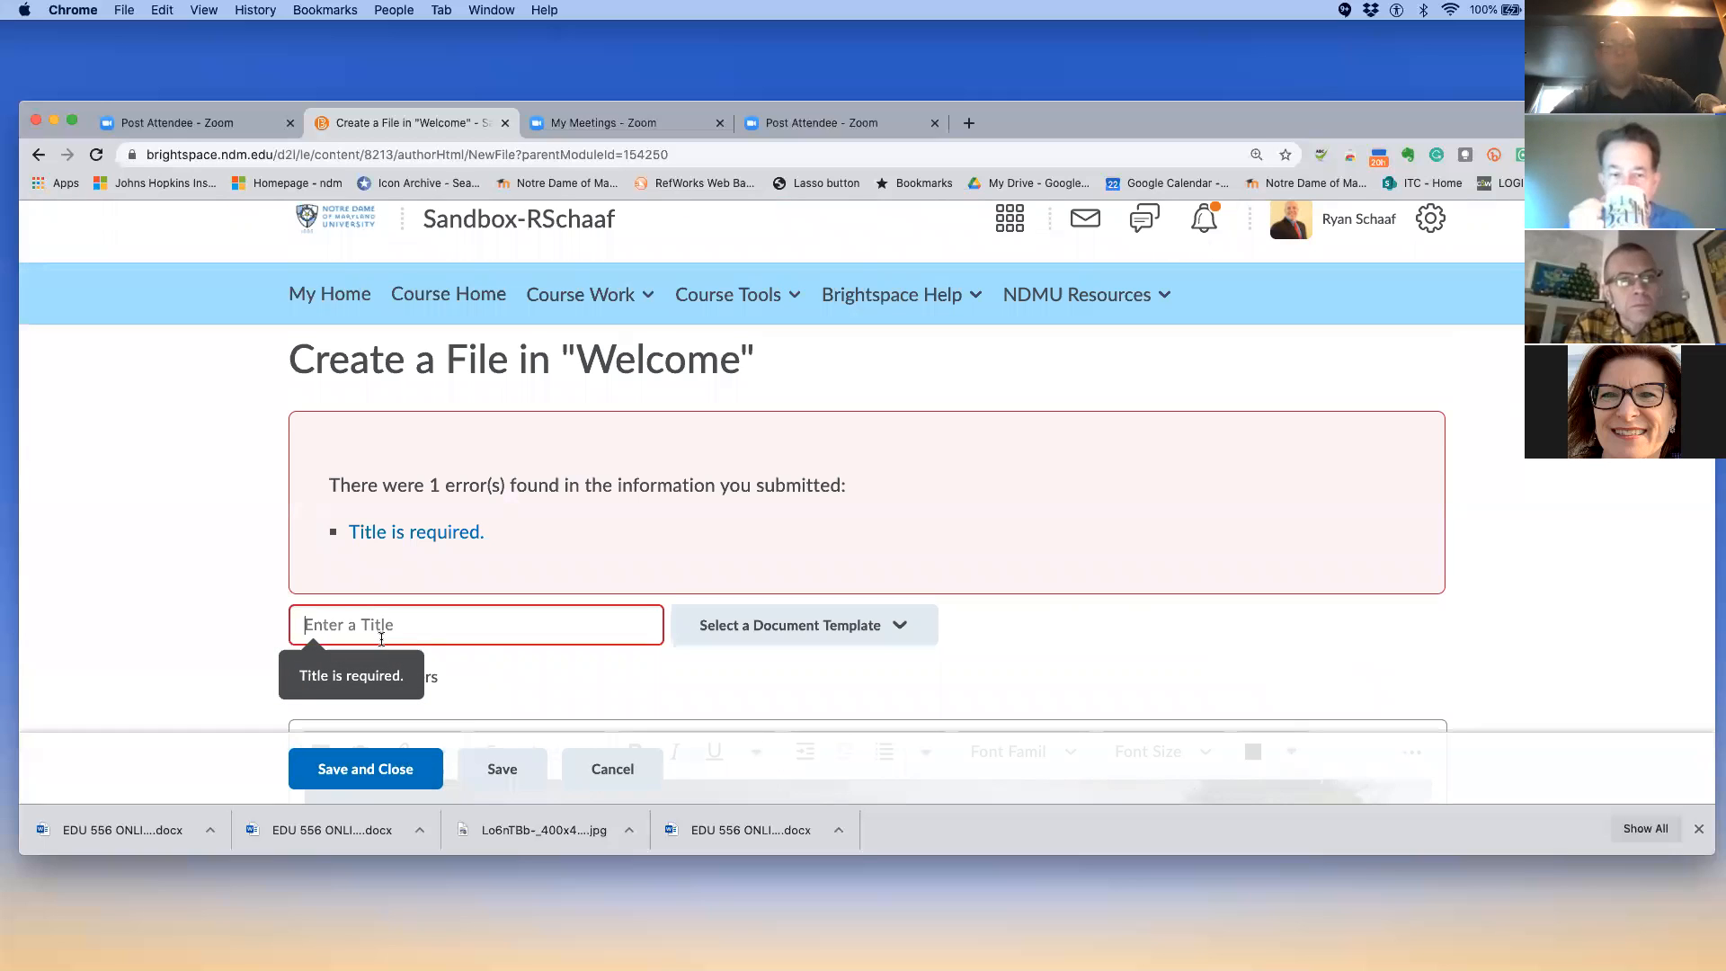
text(Instructor)
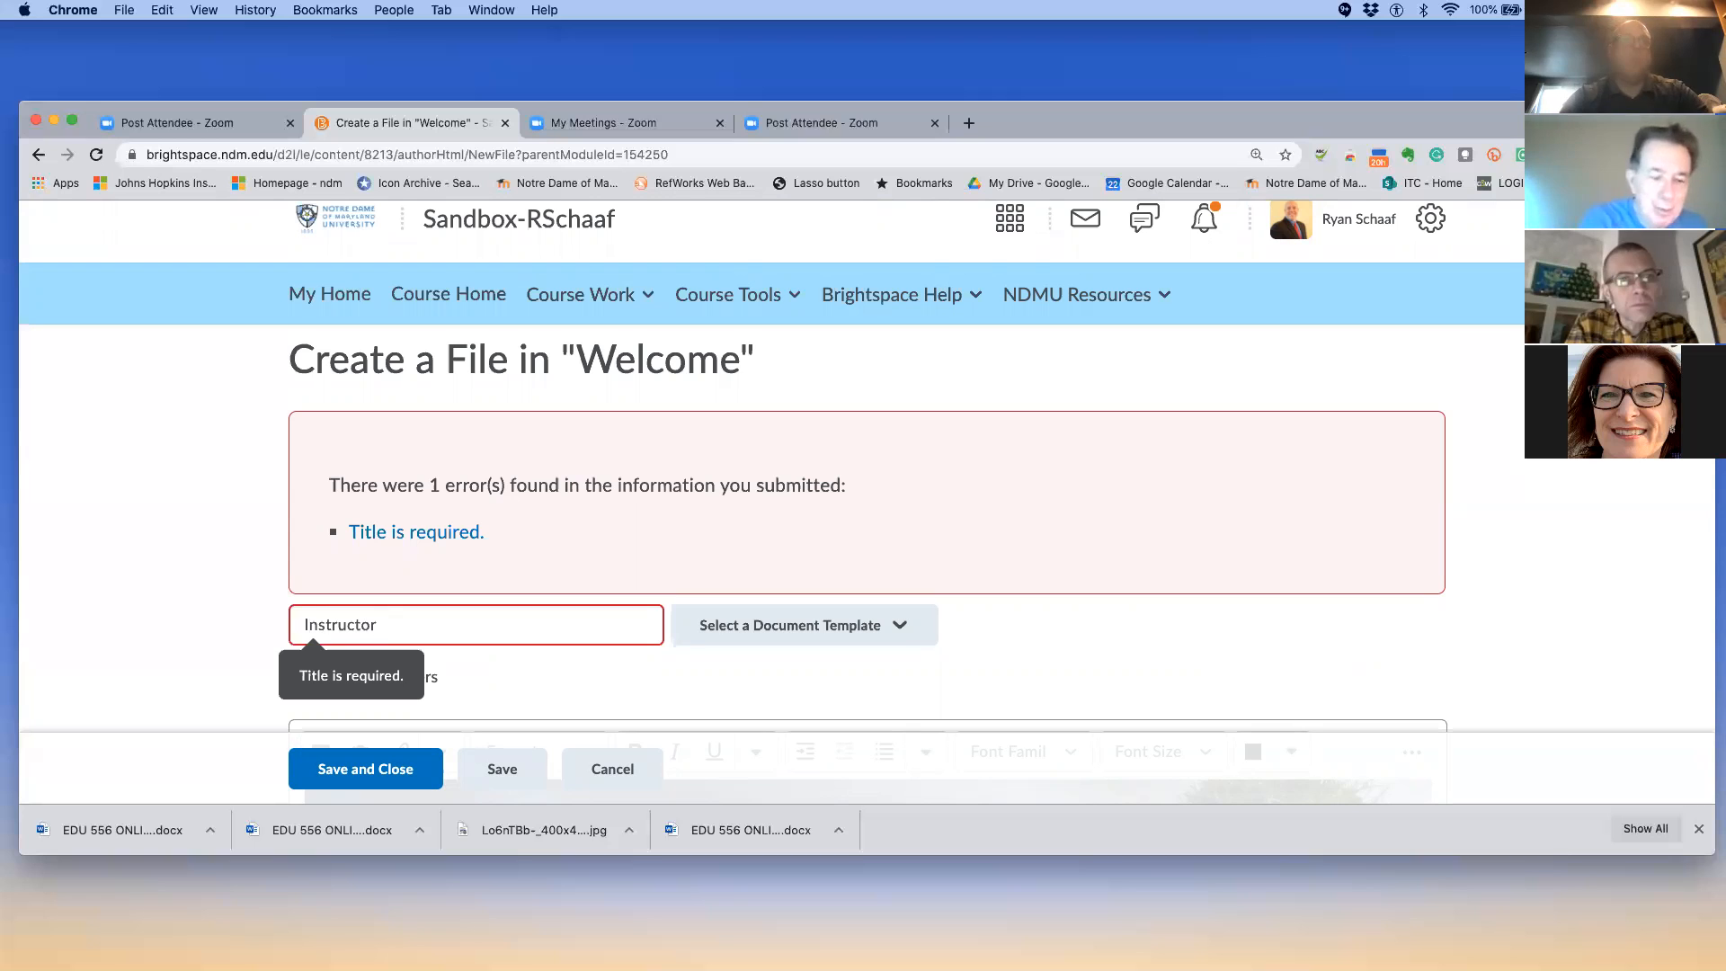
click(378, 771)
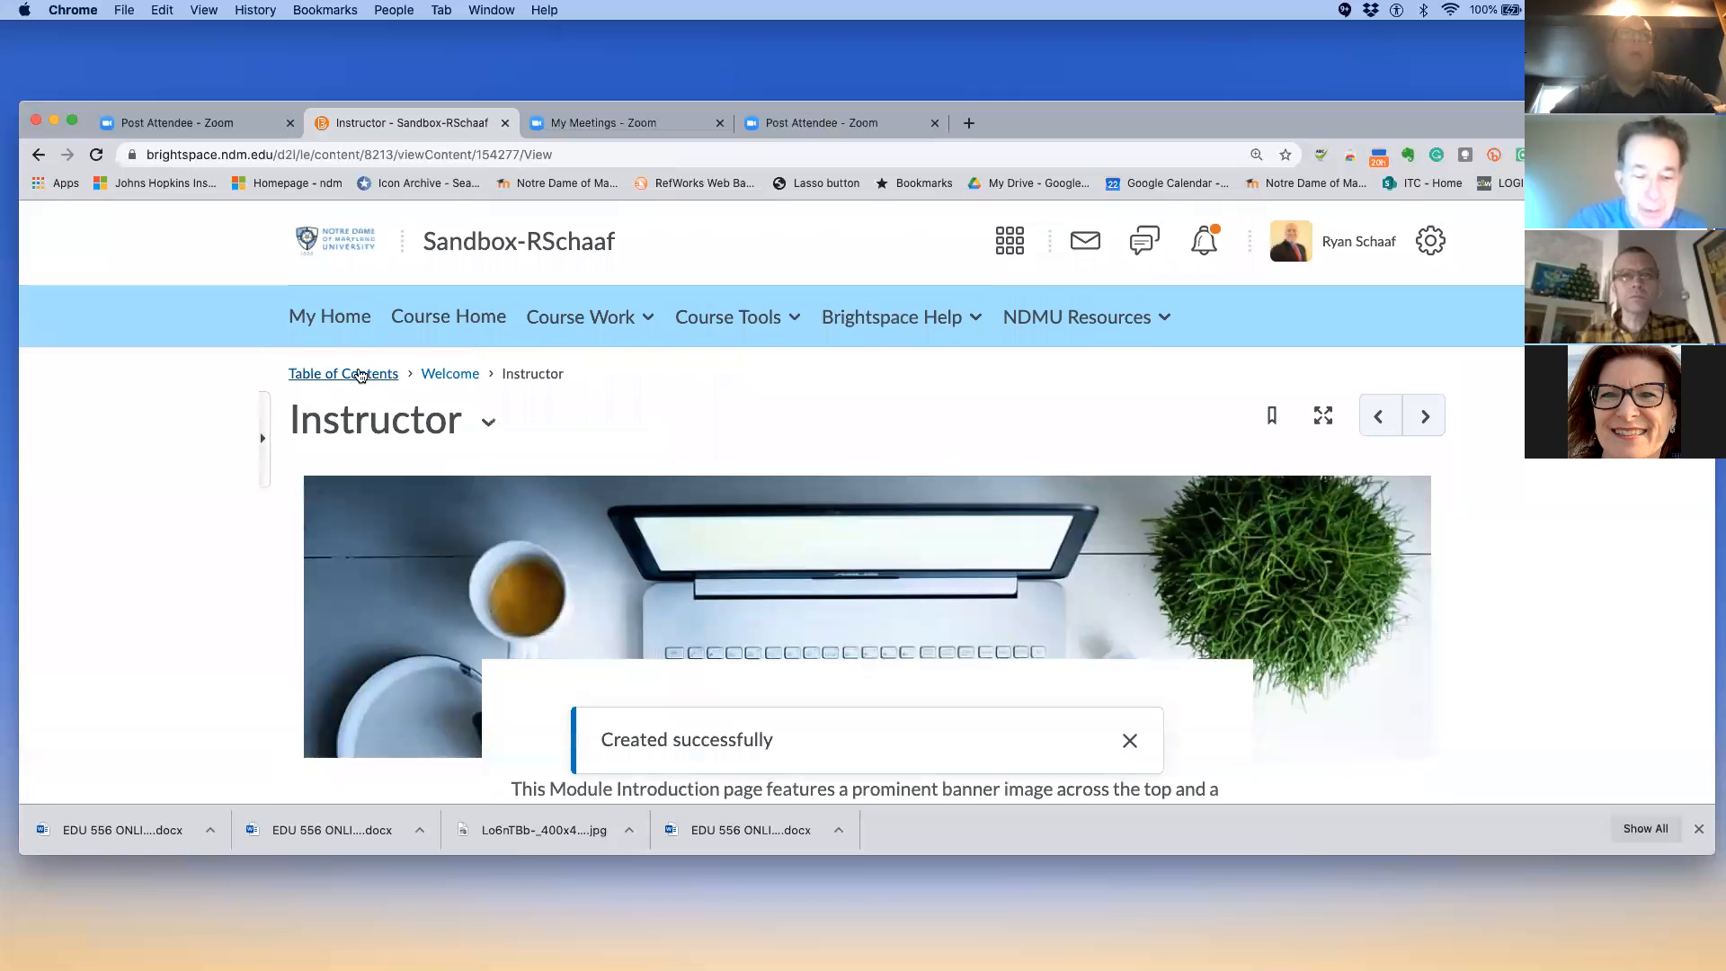
Return to the Brightspace homepage by way of the table of contents and open the sandbox course with the volcano image
click(358, 377)
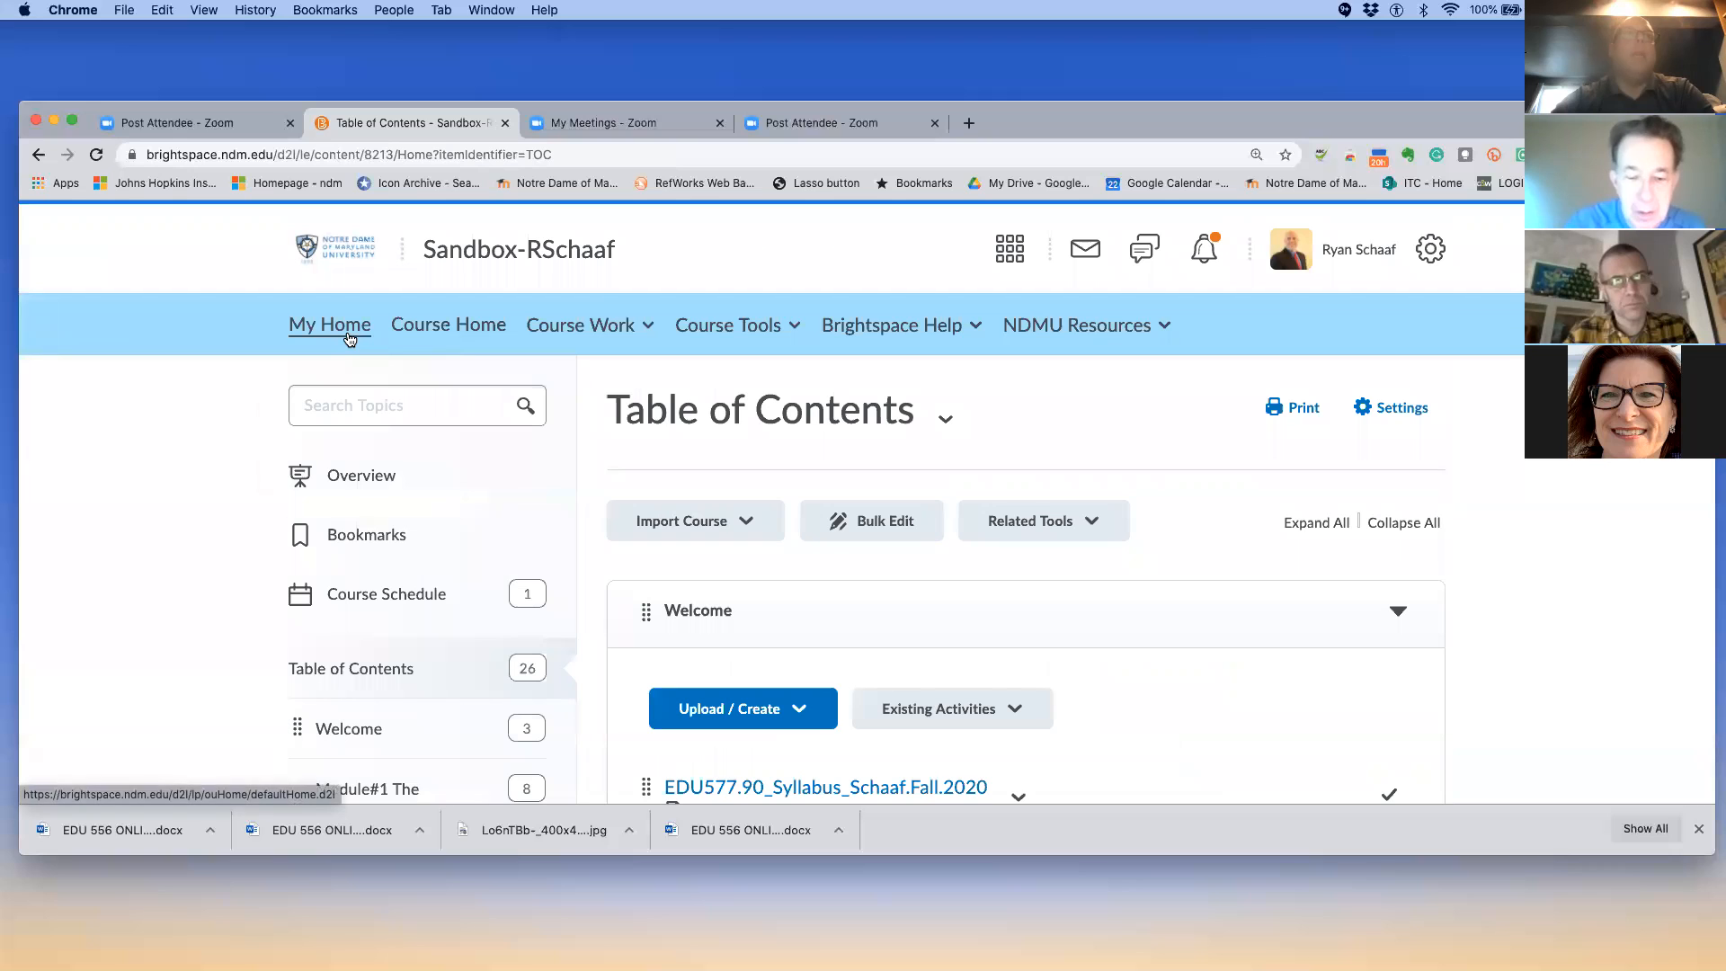
click(350, 339)
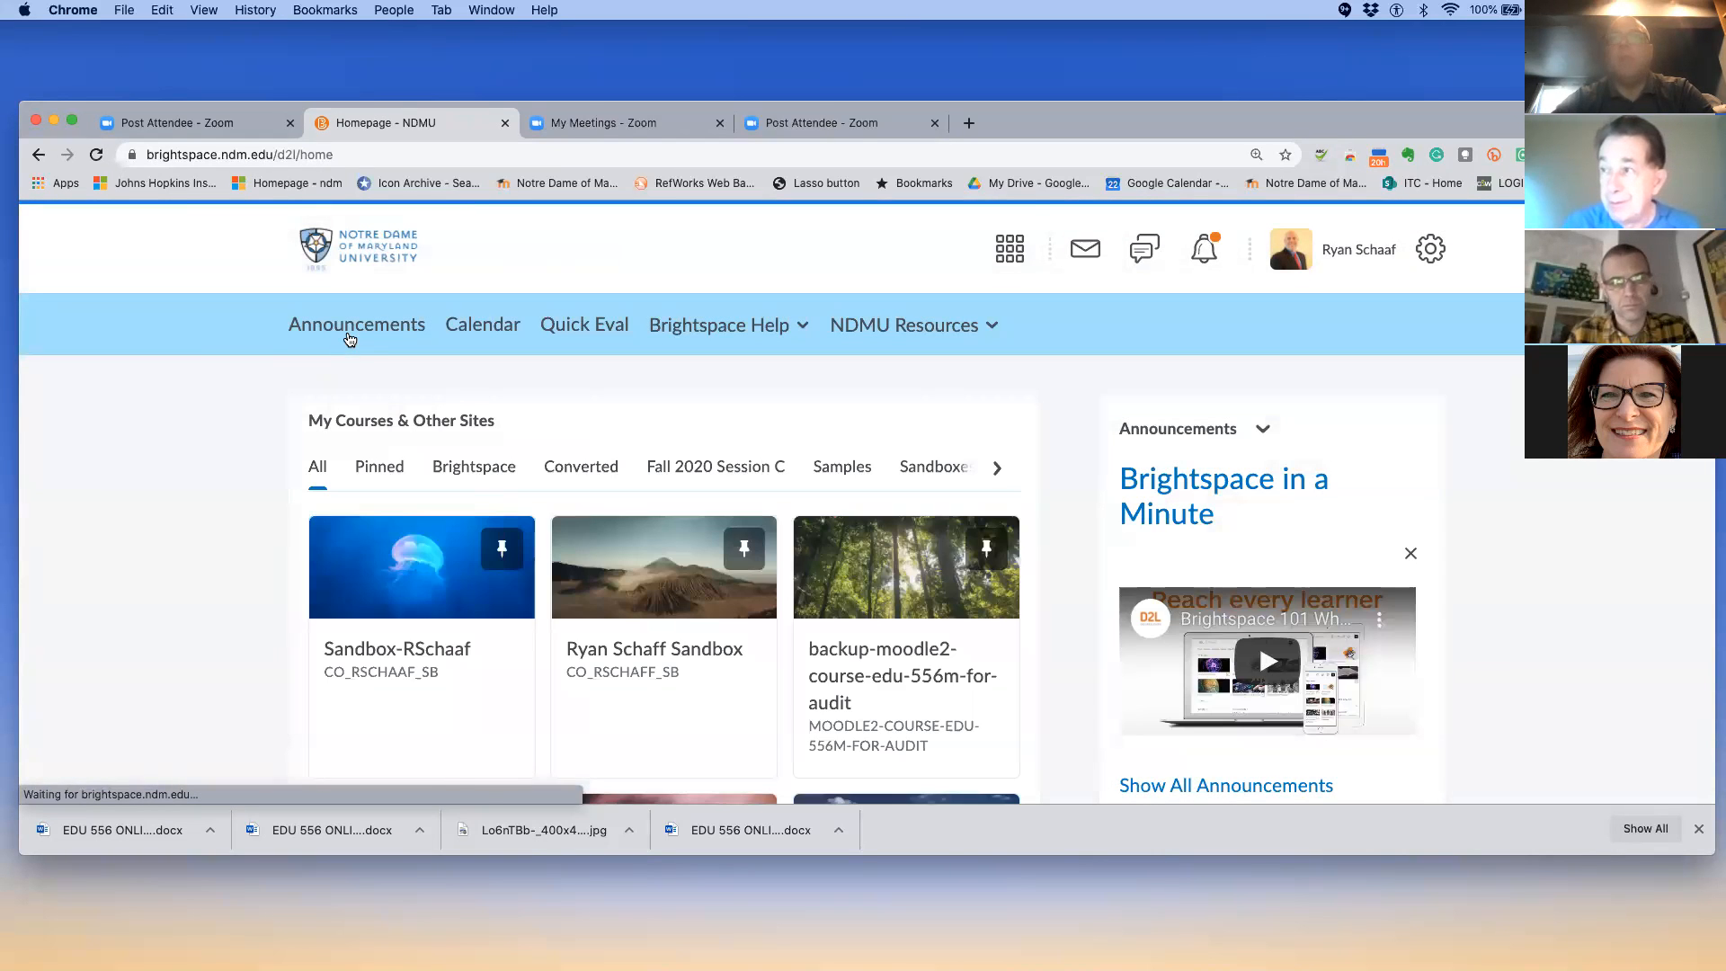
scroll(596, 308, down, 3)
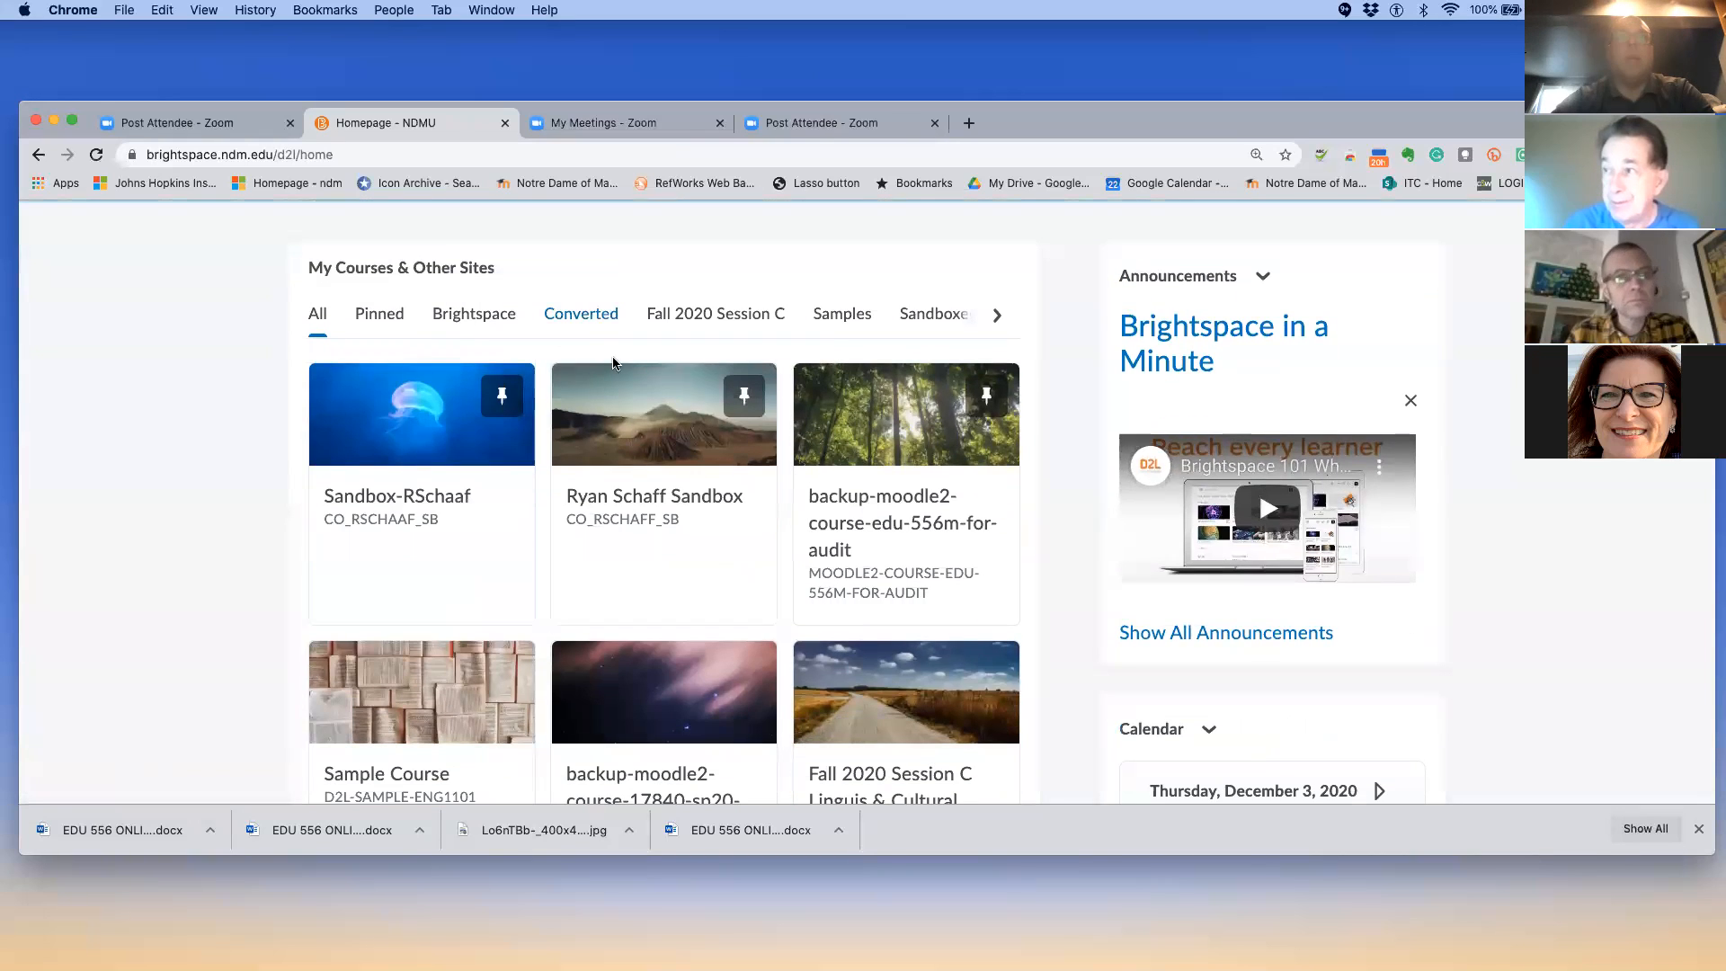
click(633, 441)
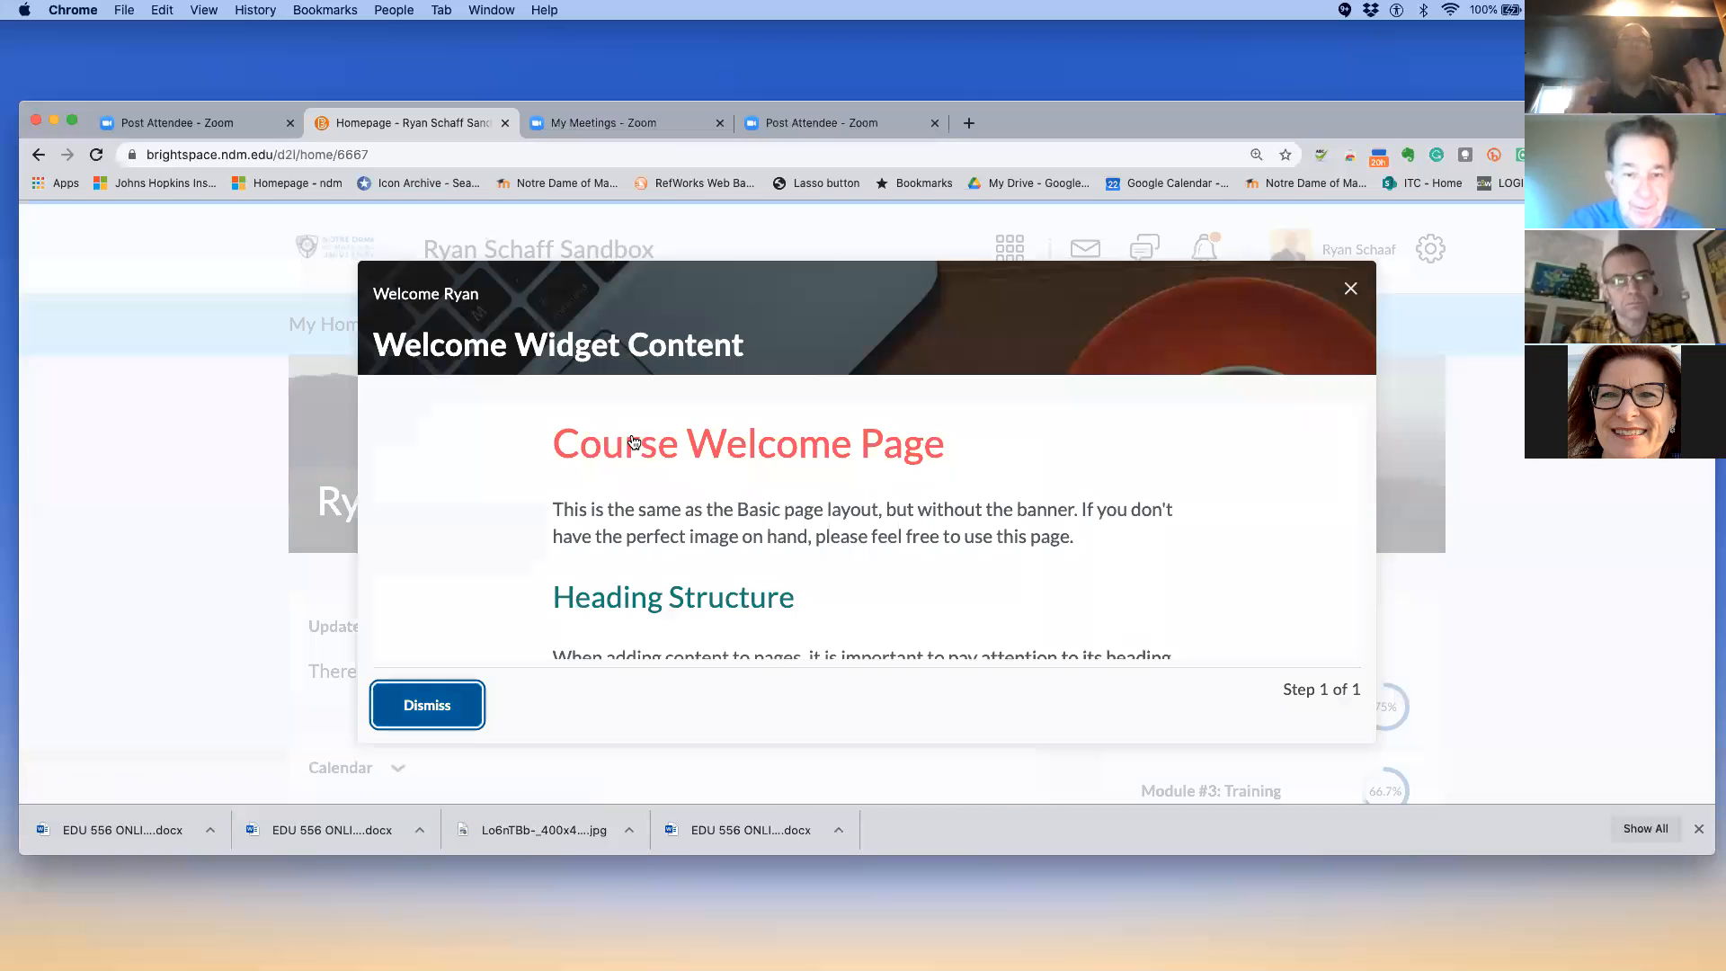
Read the Course Welcome Page in the welcome widget through to the heading guidance, then close the widget
scroll(634, 441, down, 1)
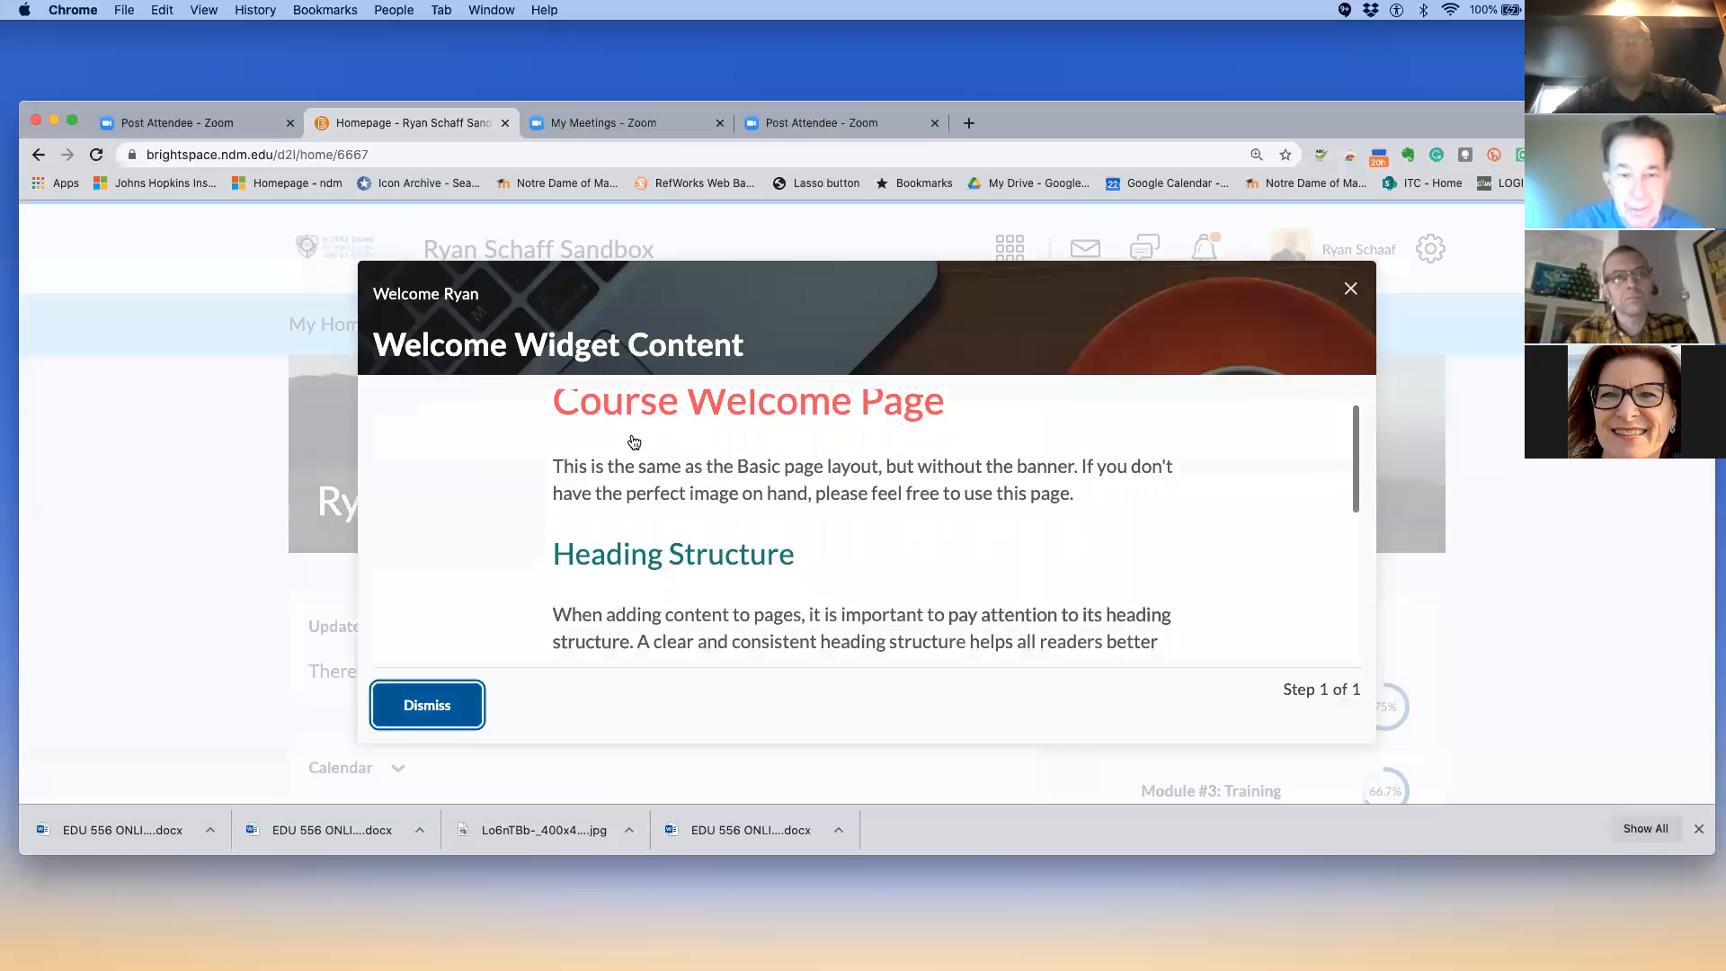
scroll(638, 327, down, 2)
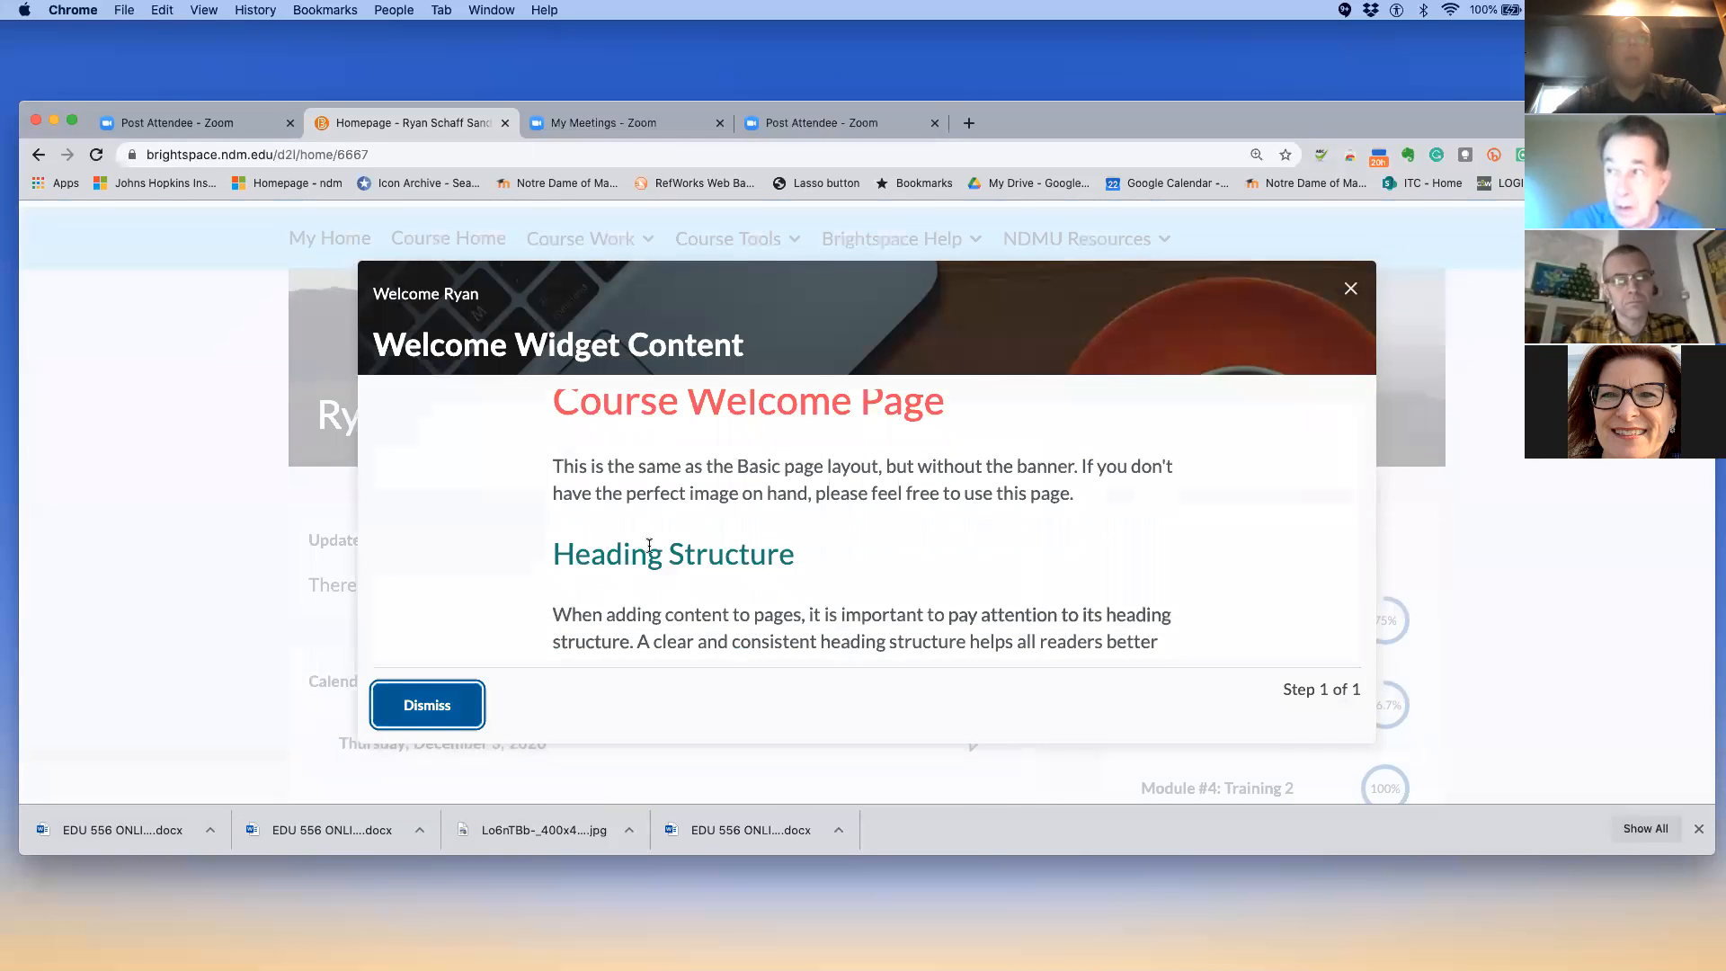
scroll(672, 561, down, 1)
scroll(672, 562, down, 6)
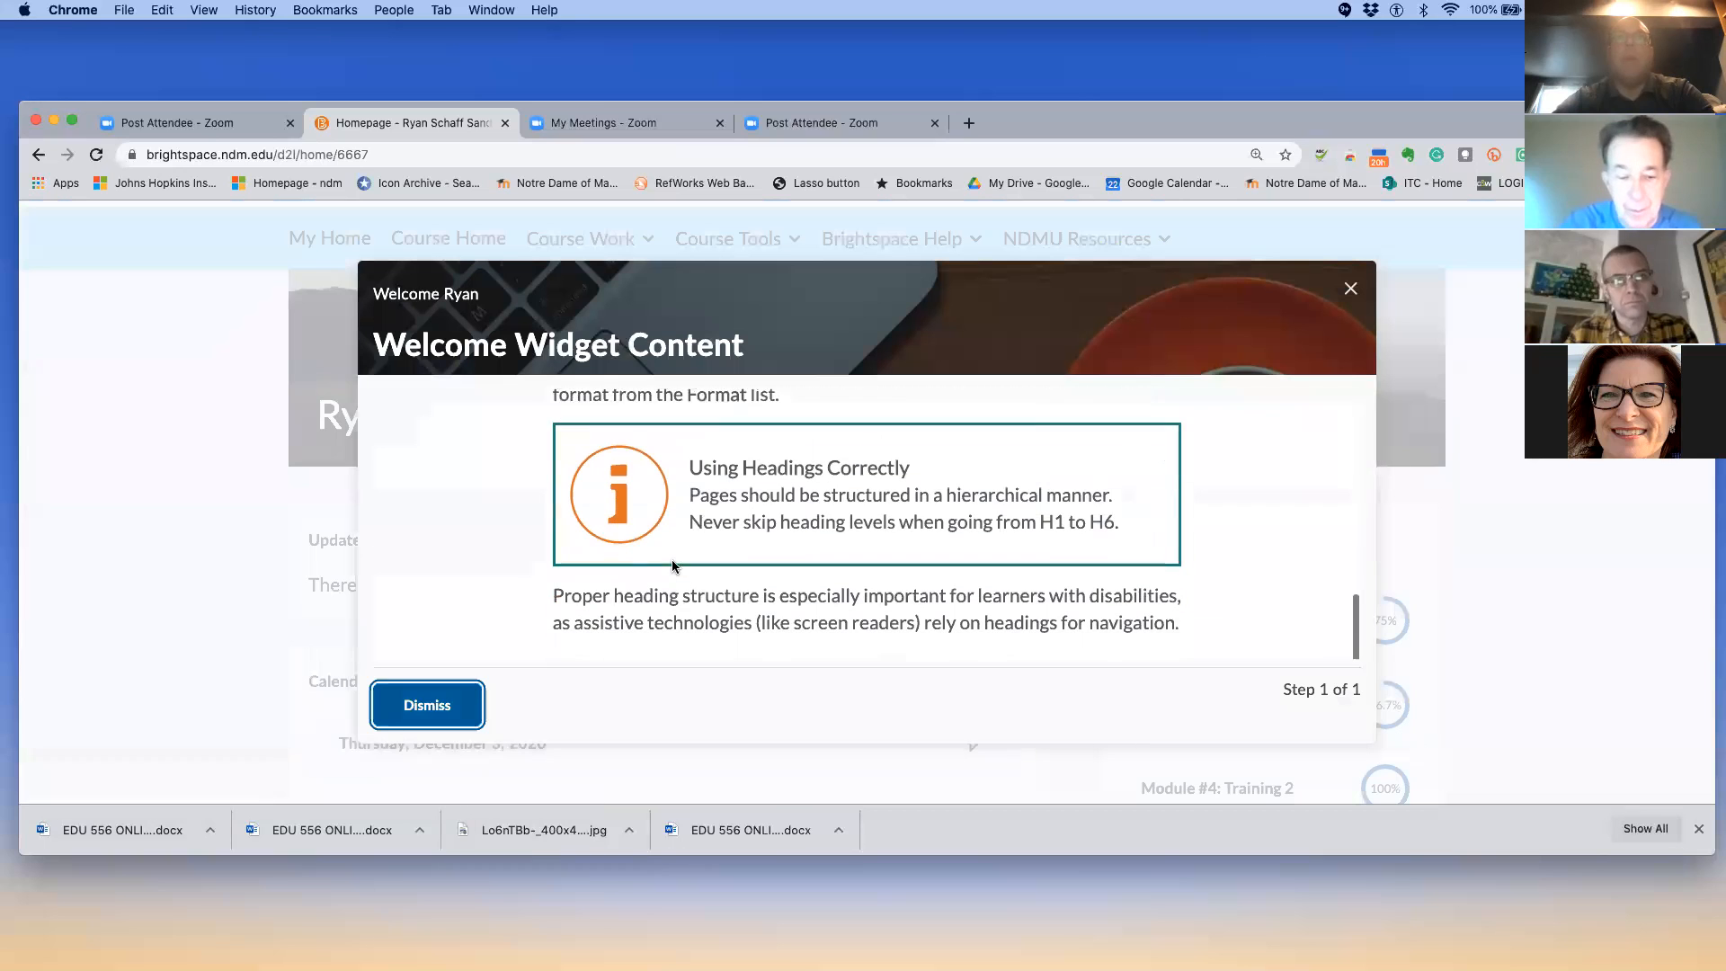
click(1349, 288)
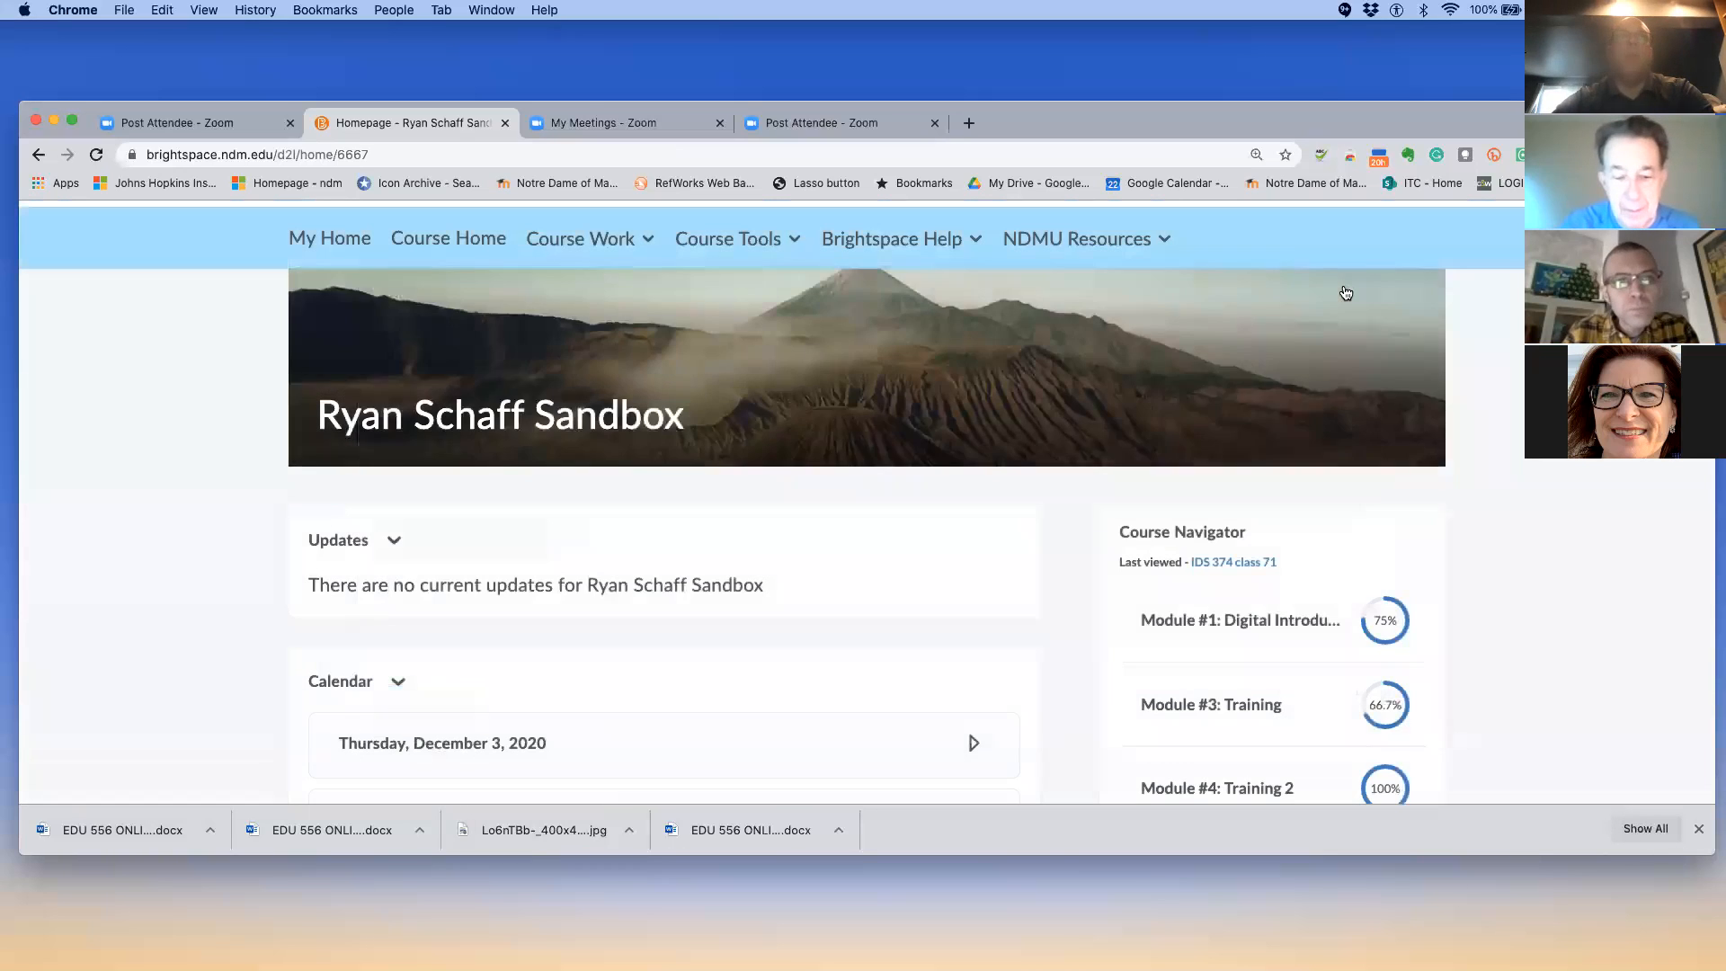
Return to the Brightspace homepage and open the sandbox course with the jellyfish image
scroll(690, 320, up, 1)
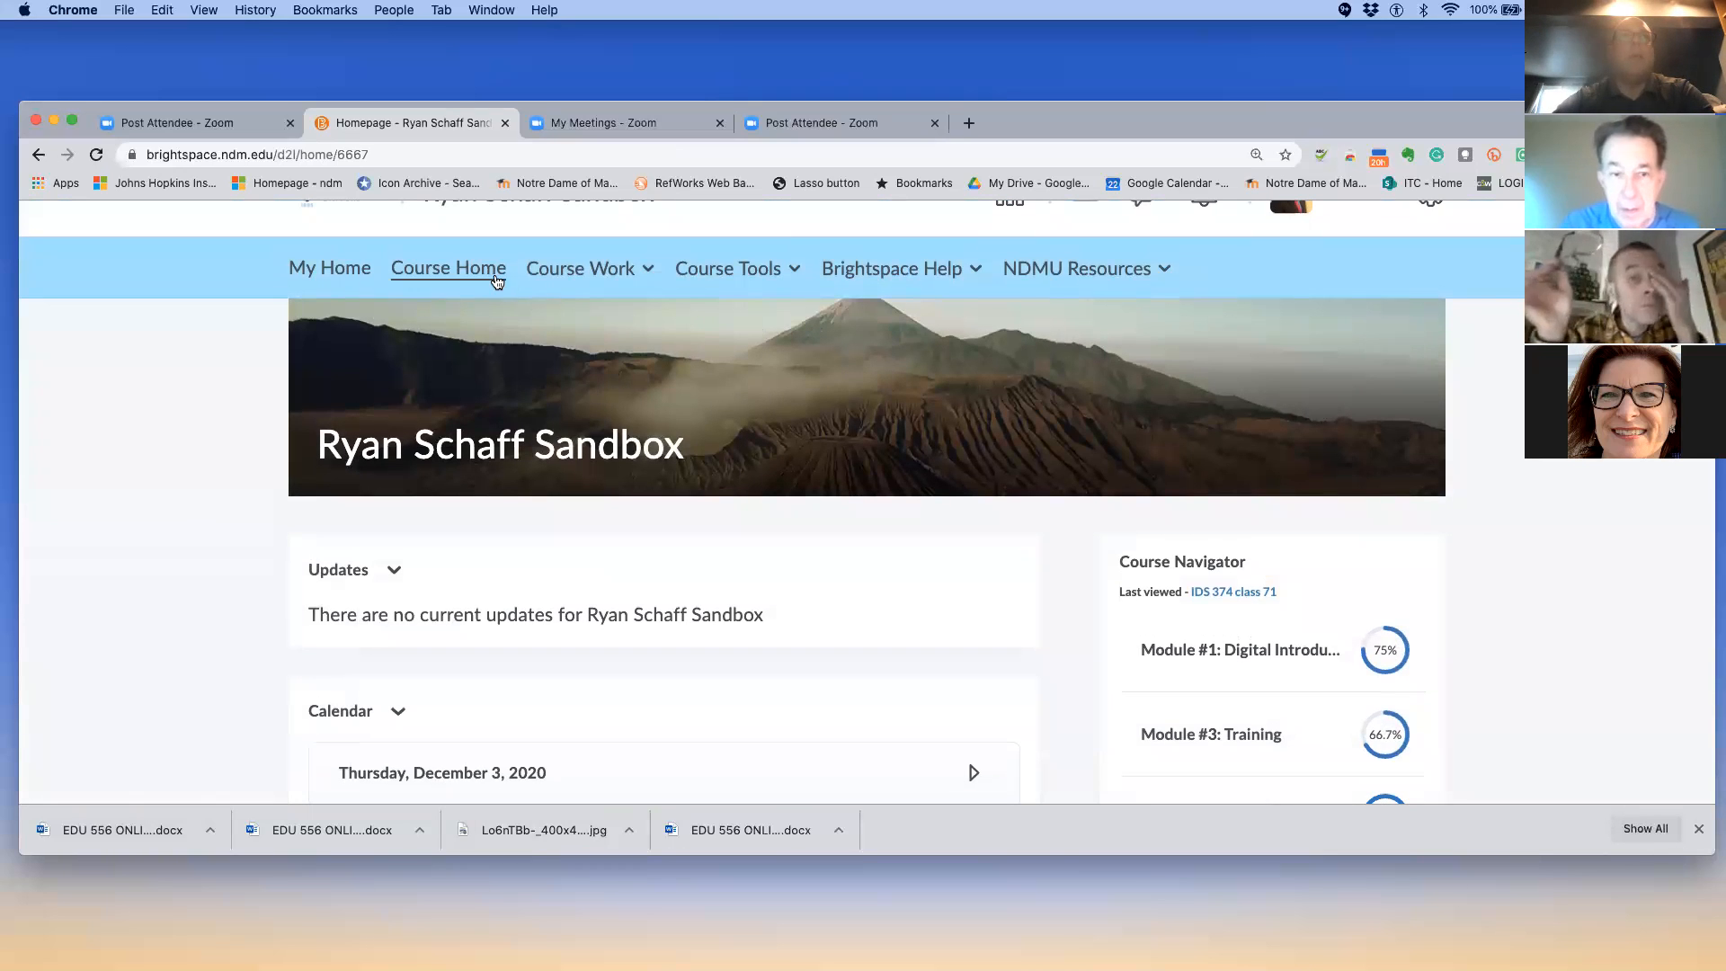
click(361, 276)
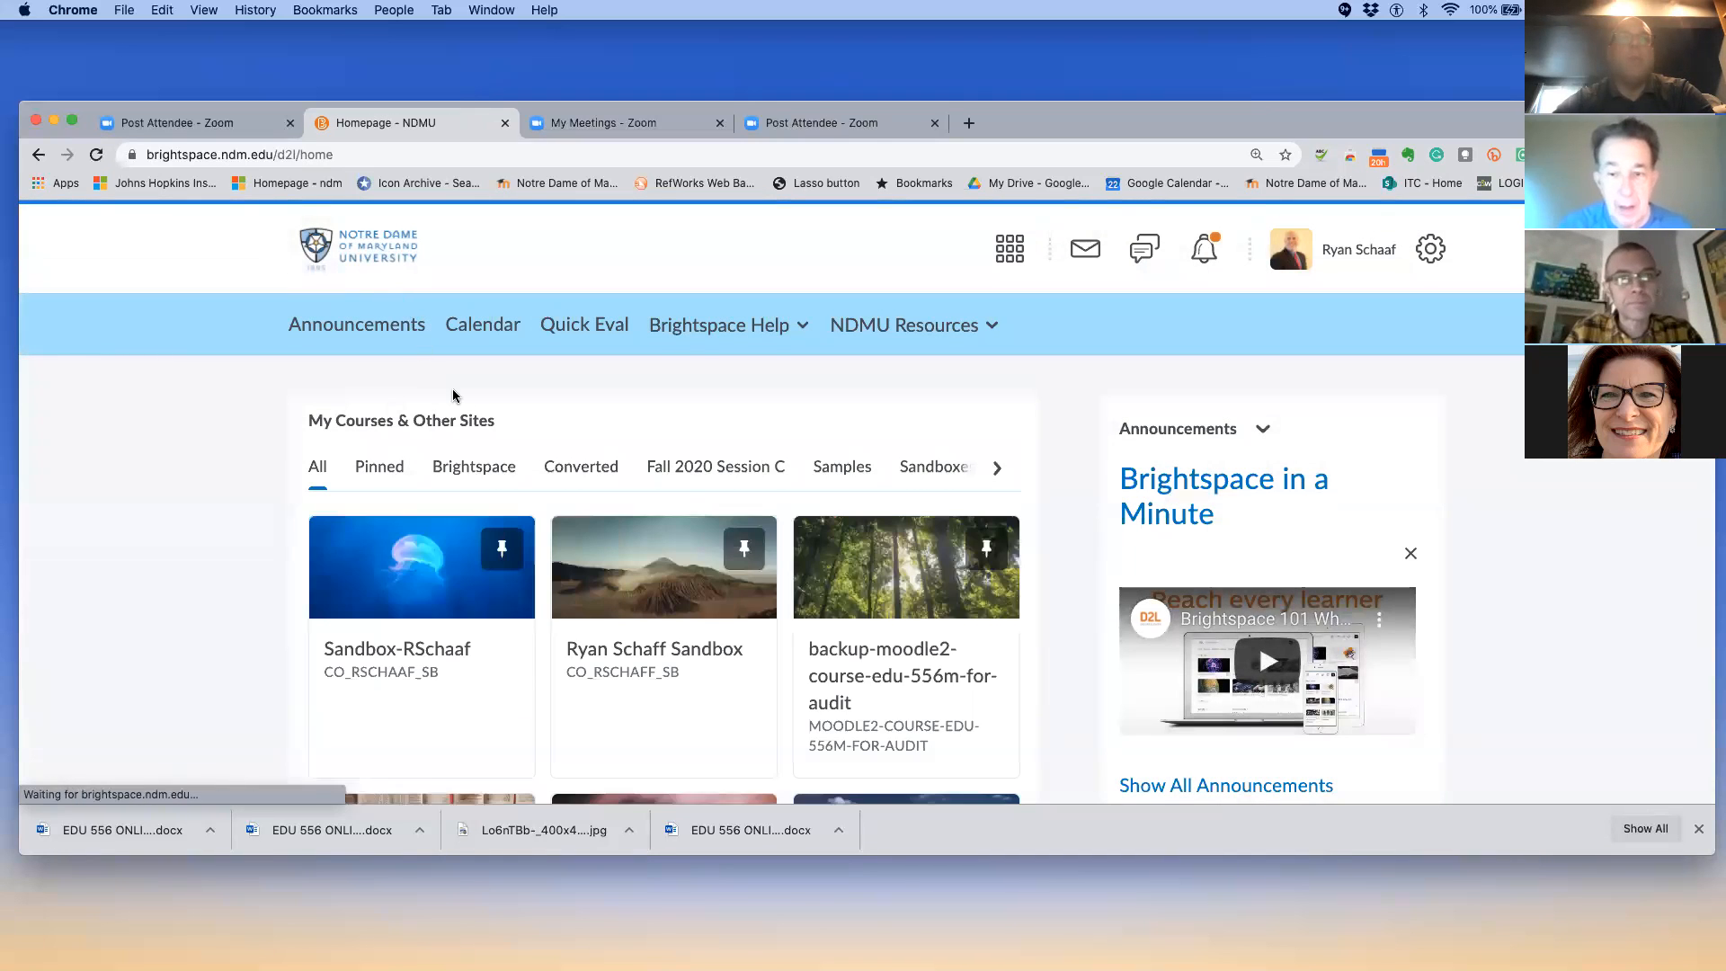
scroll(452, 392, down, 1)
click(415, 485)
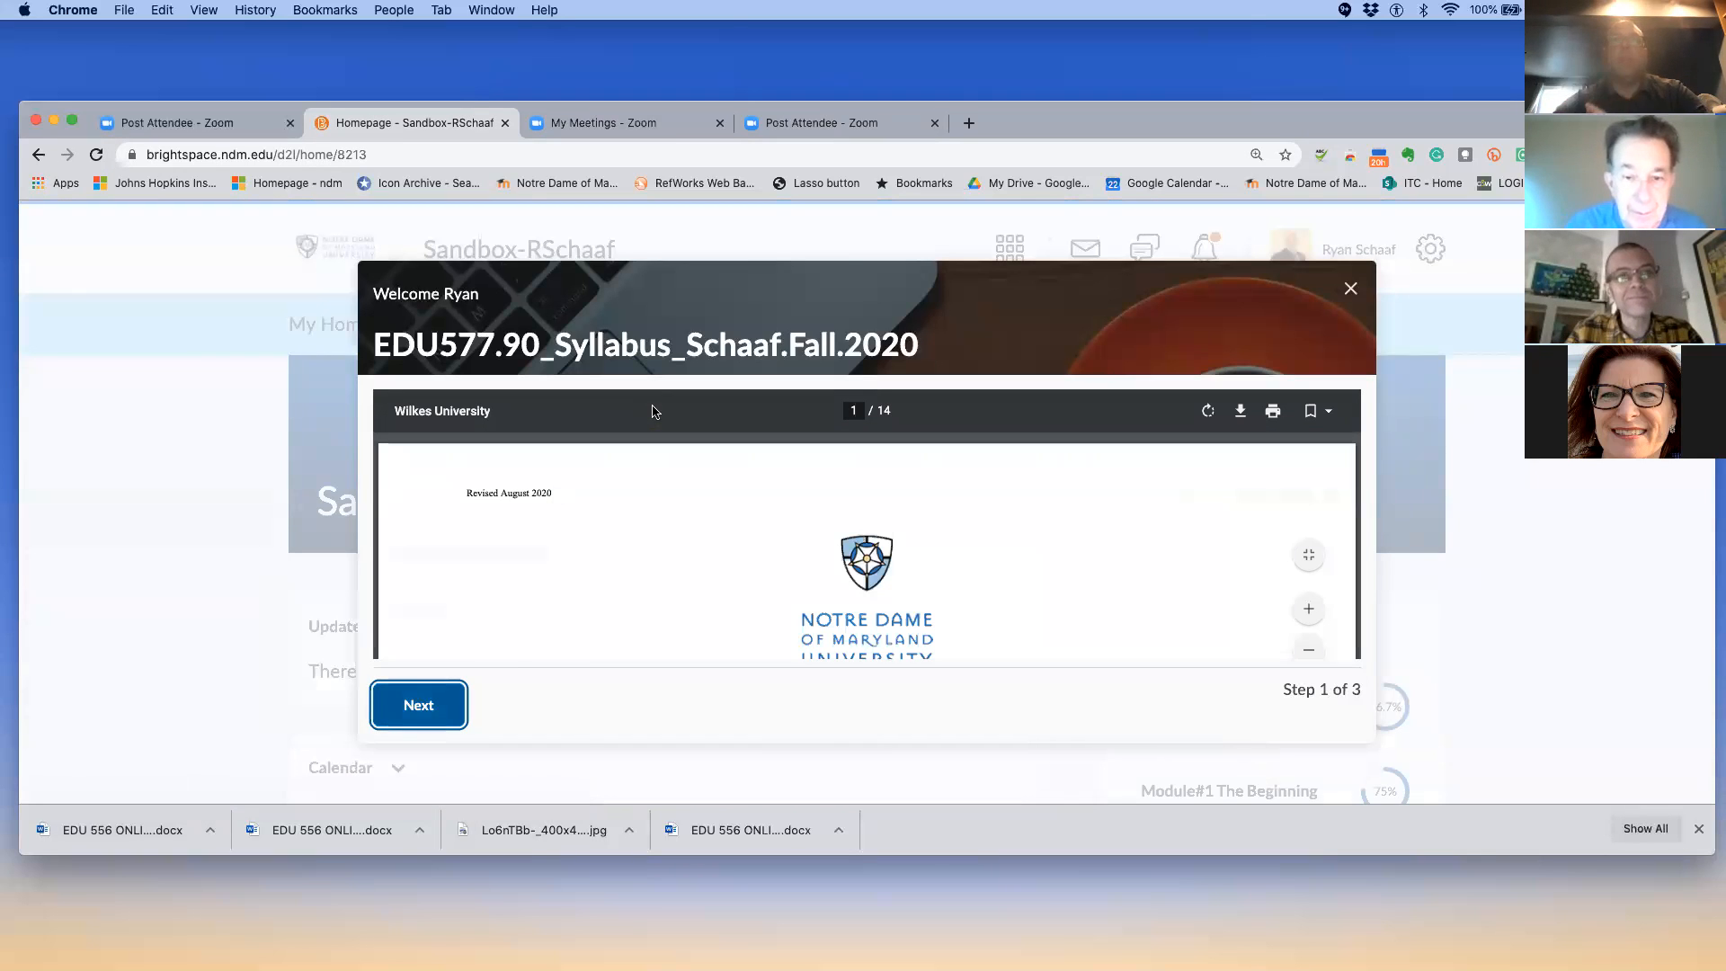
Page through the welcome widget's syllabus, "Welcome from the Instructor" and "Instructor" pages, then close the widget
scroll(653, 411, down, 1)
scroll(687, 325, down, 2)
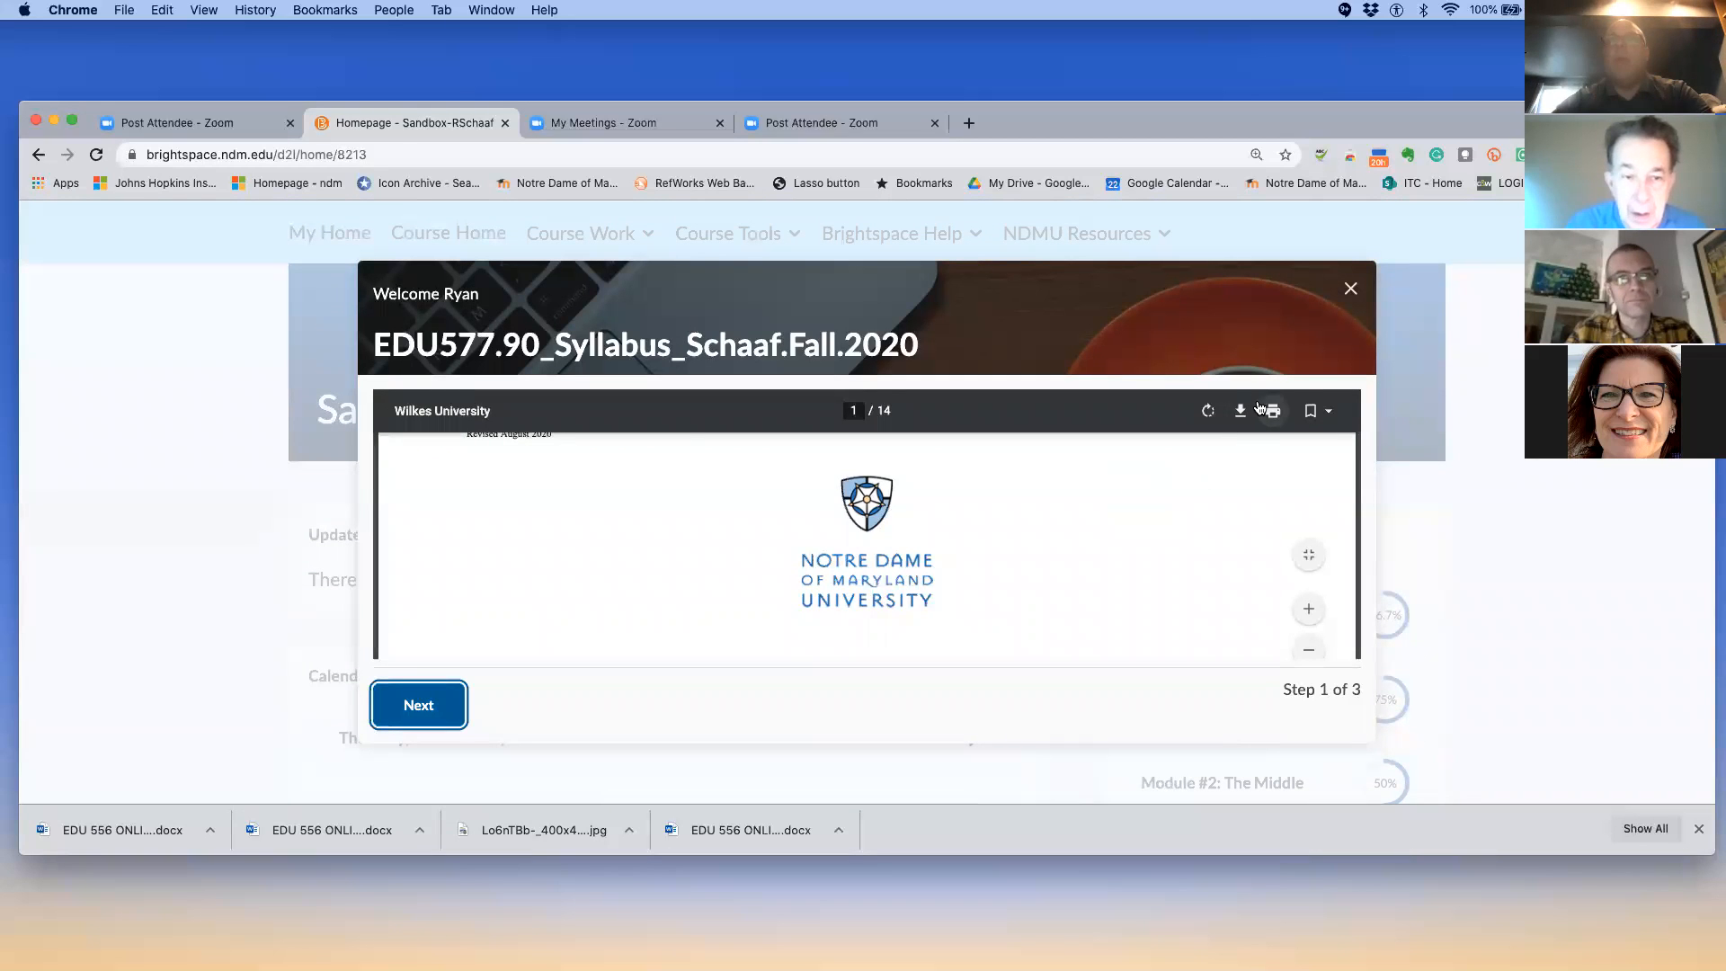
scroll(1042, 597, down, 3)
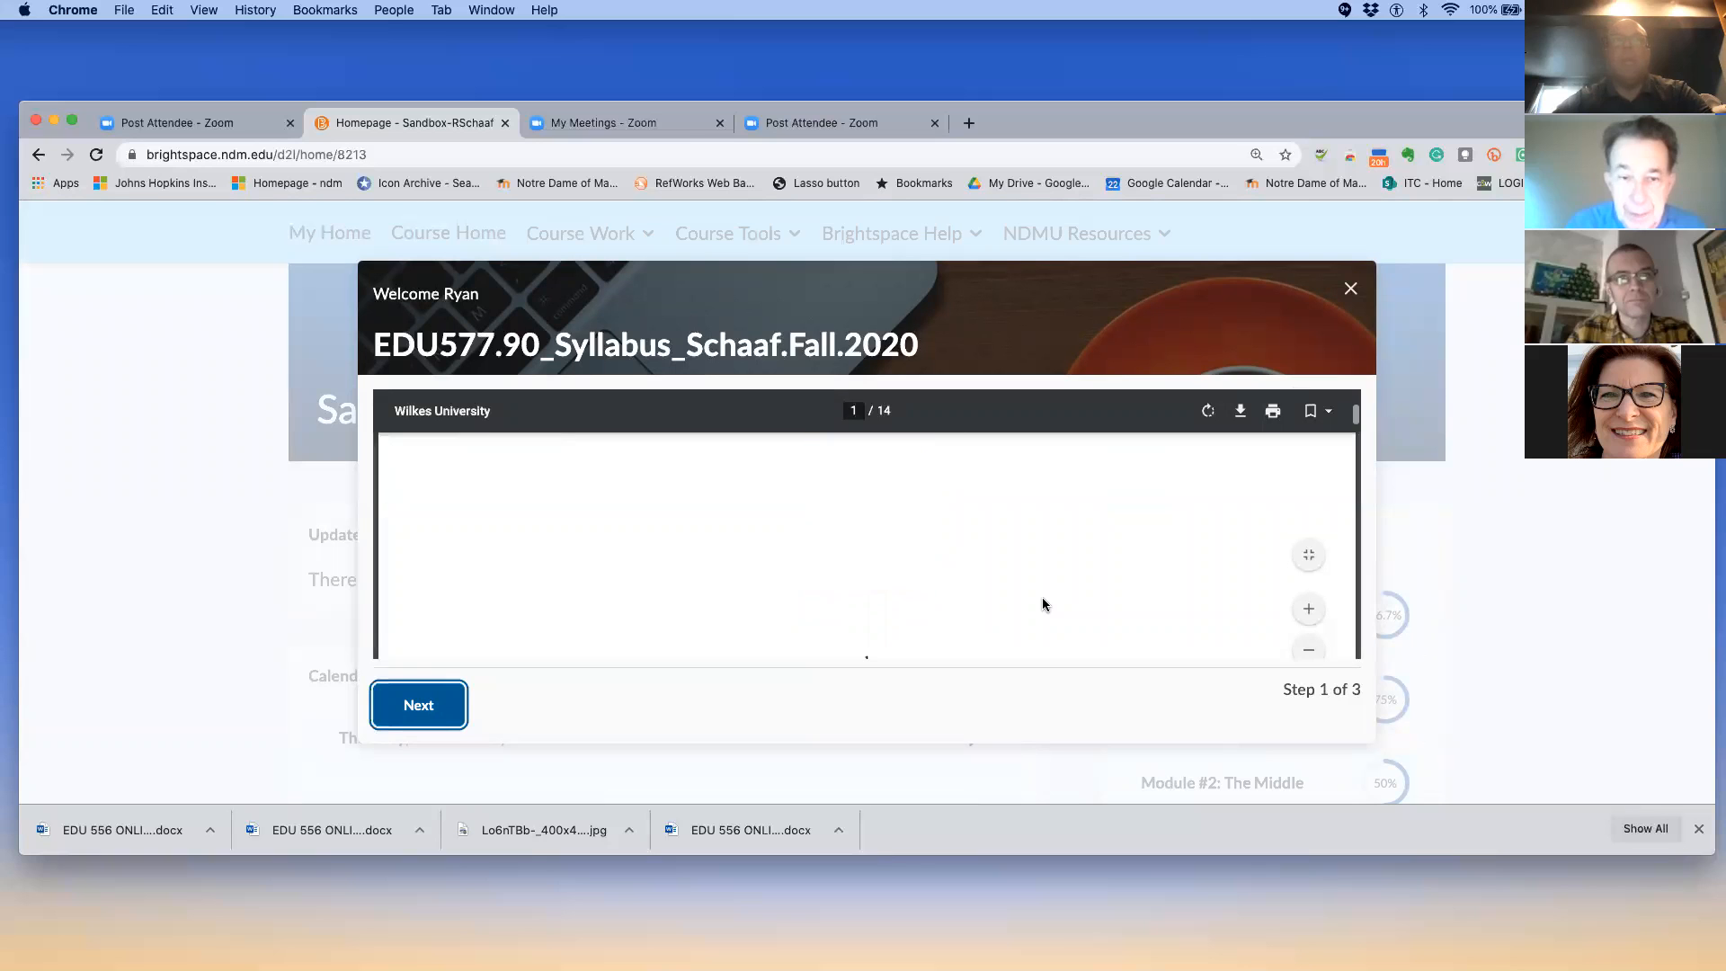
scroll(1095, 326, down, 2)
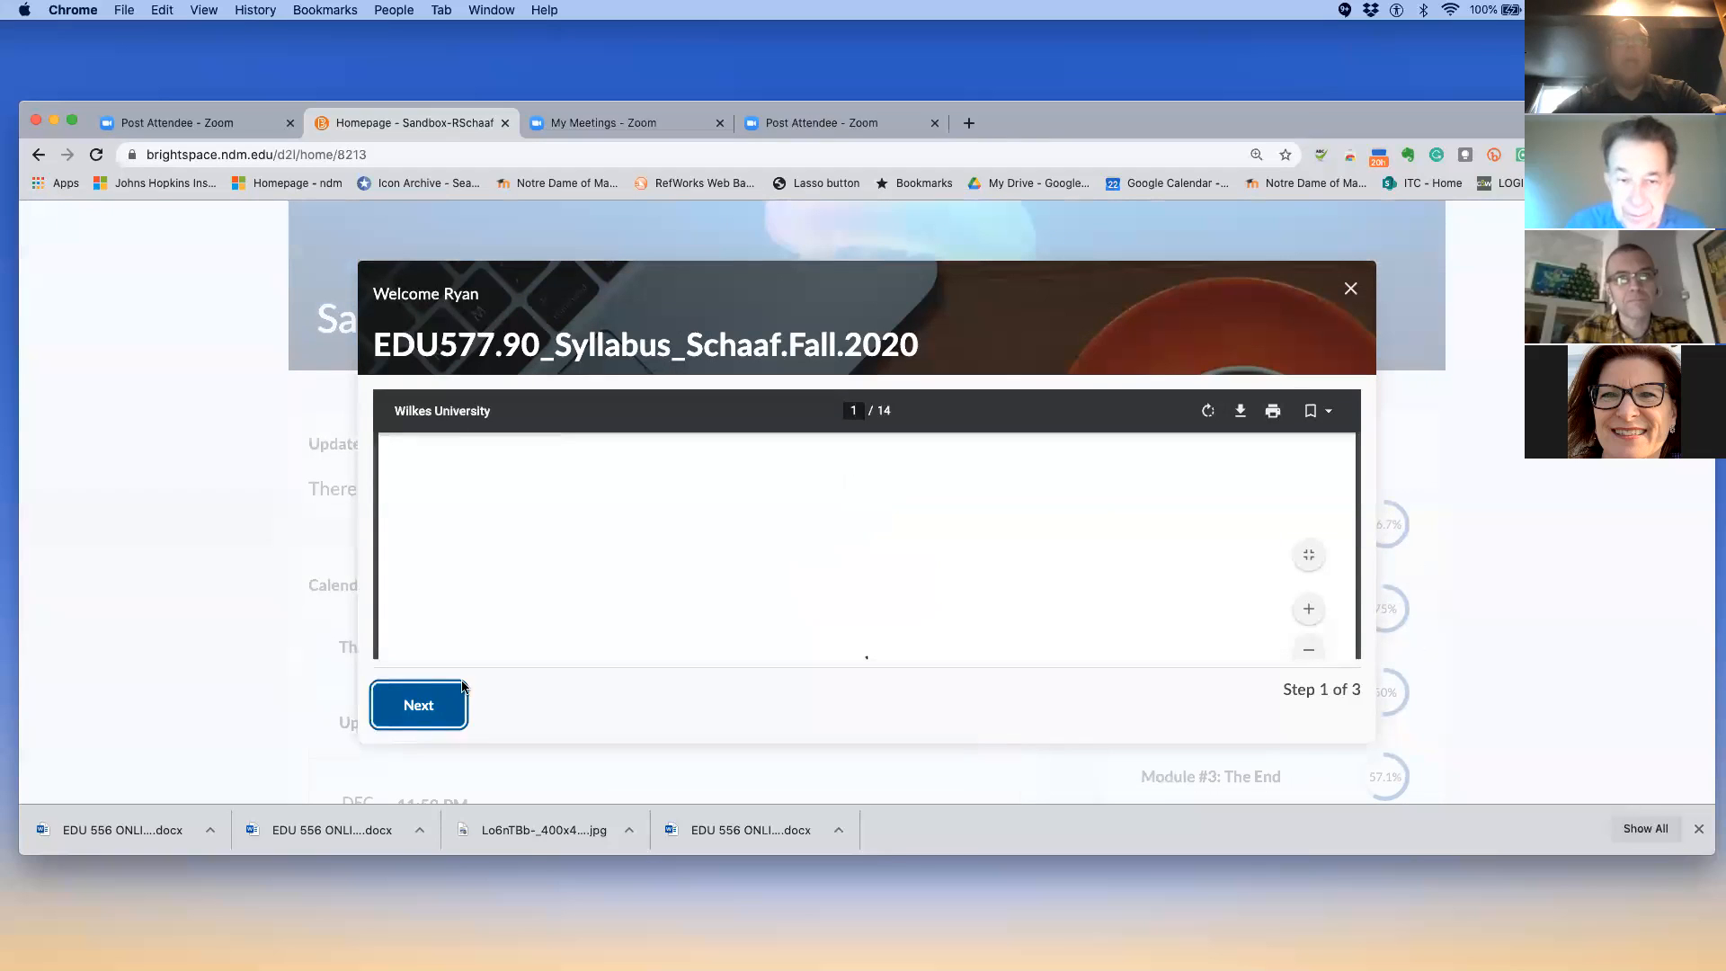
click(443, 707)
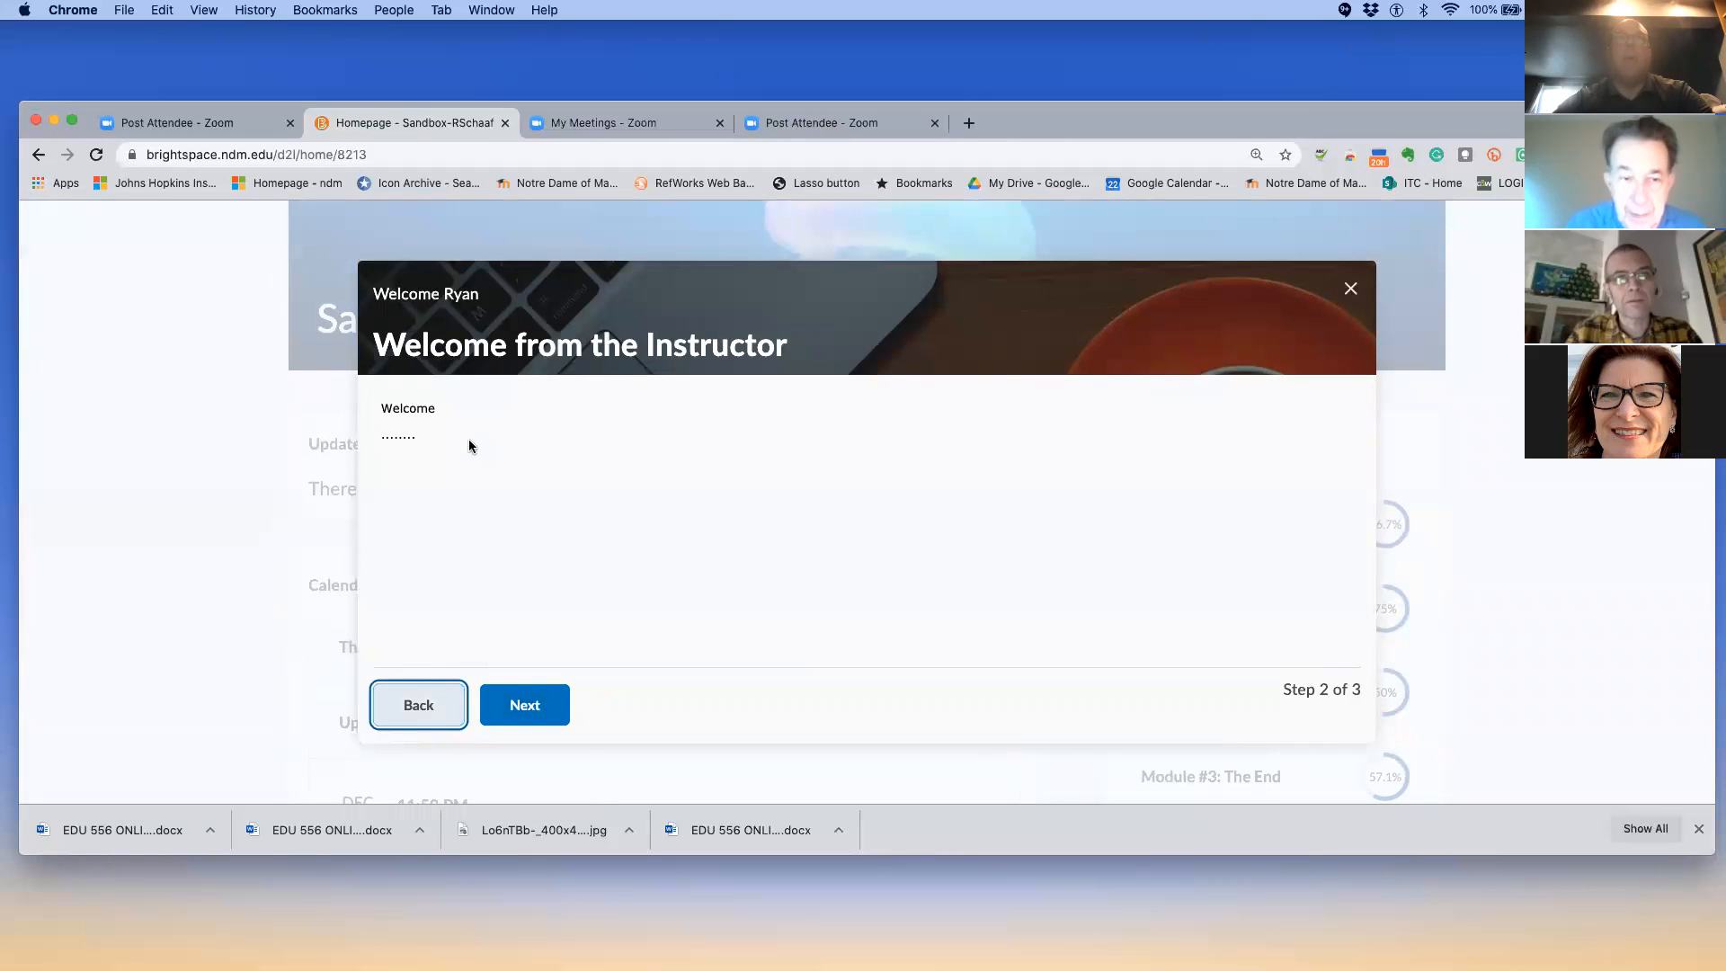
click(553, 701)
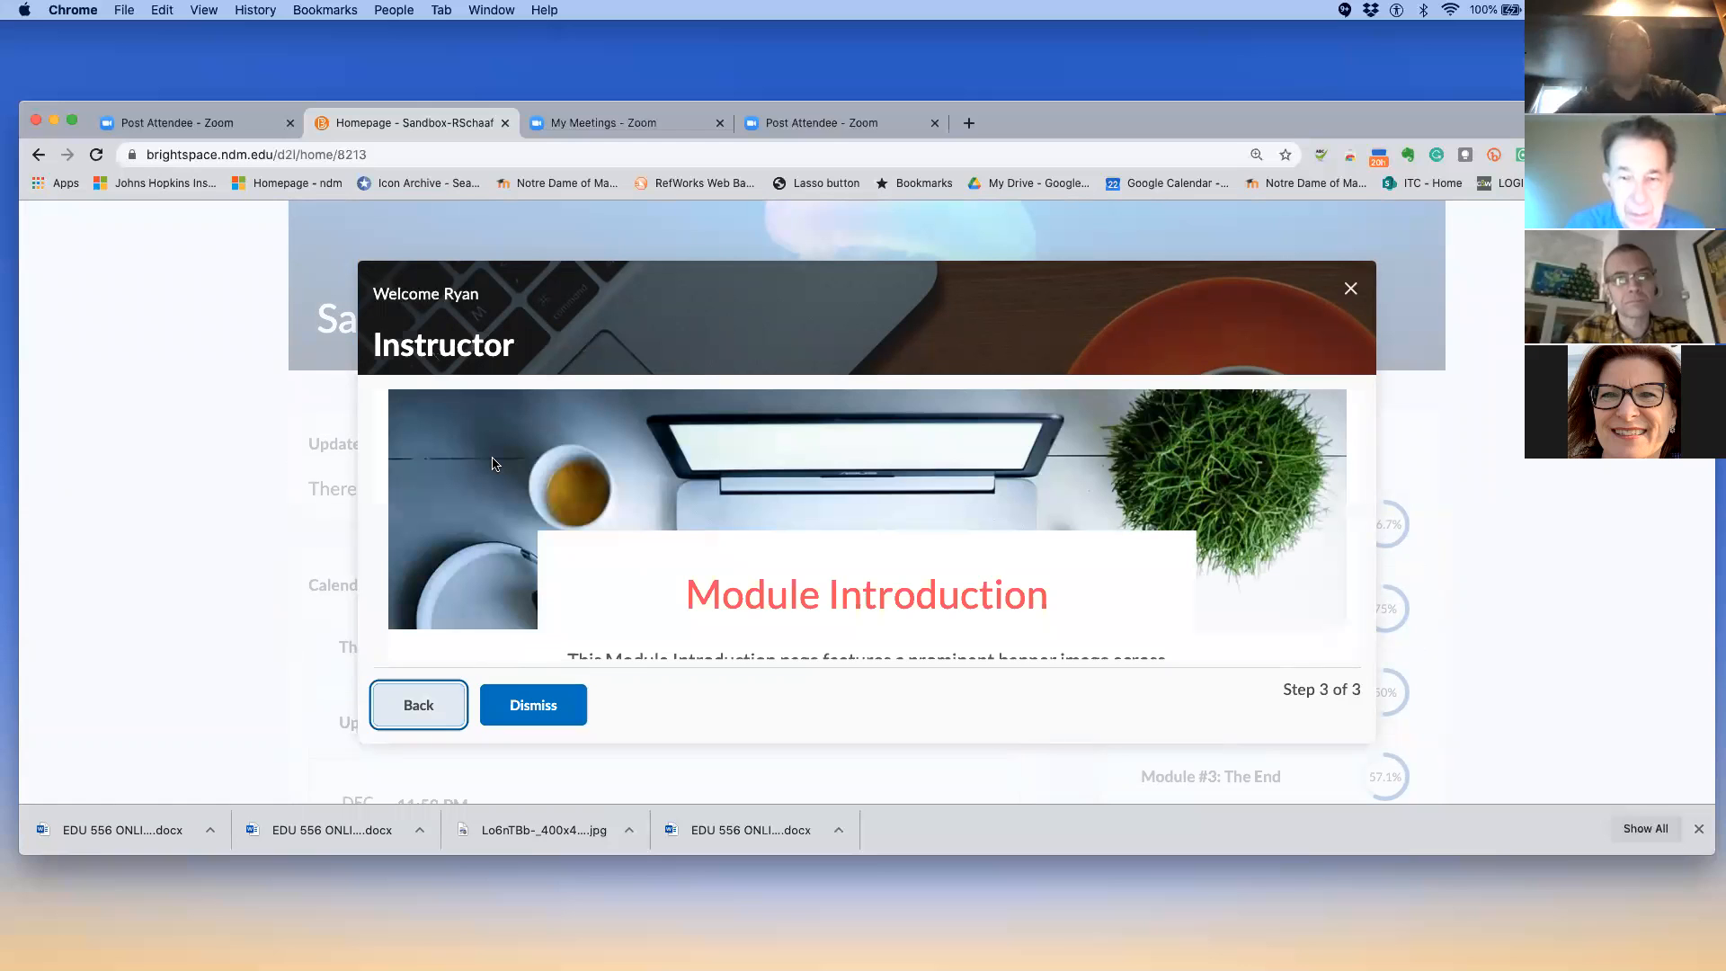
click(1348, 293)
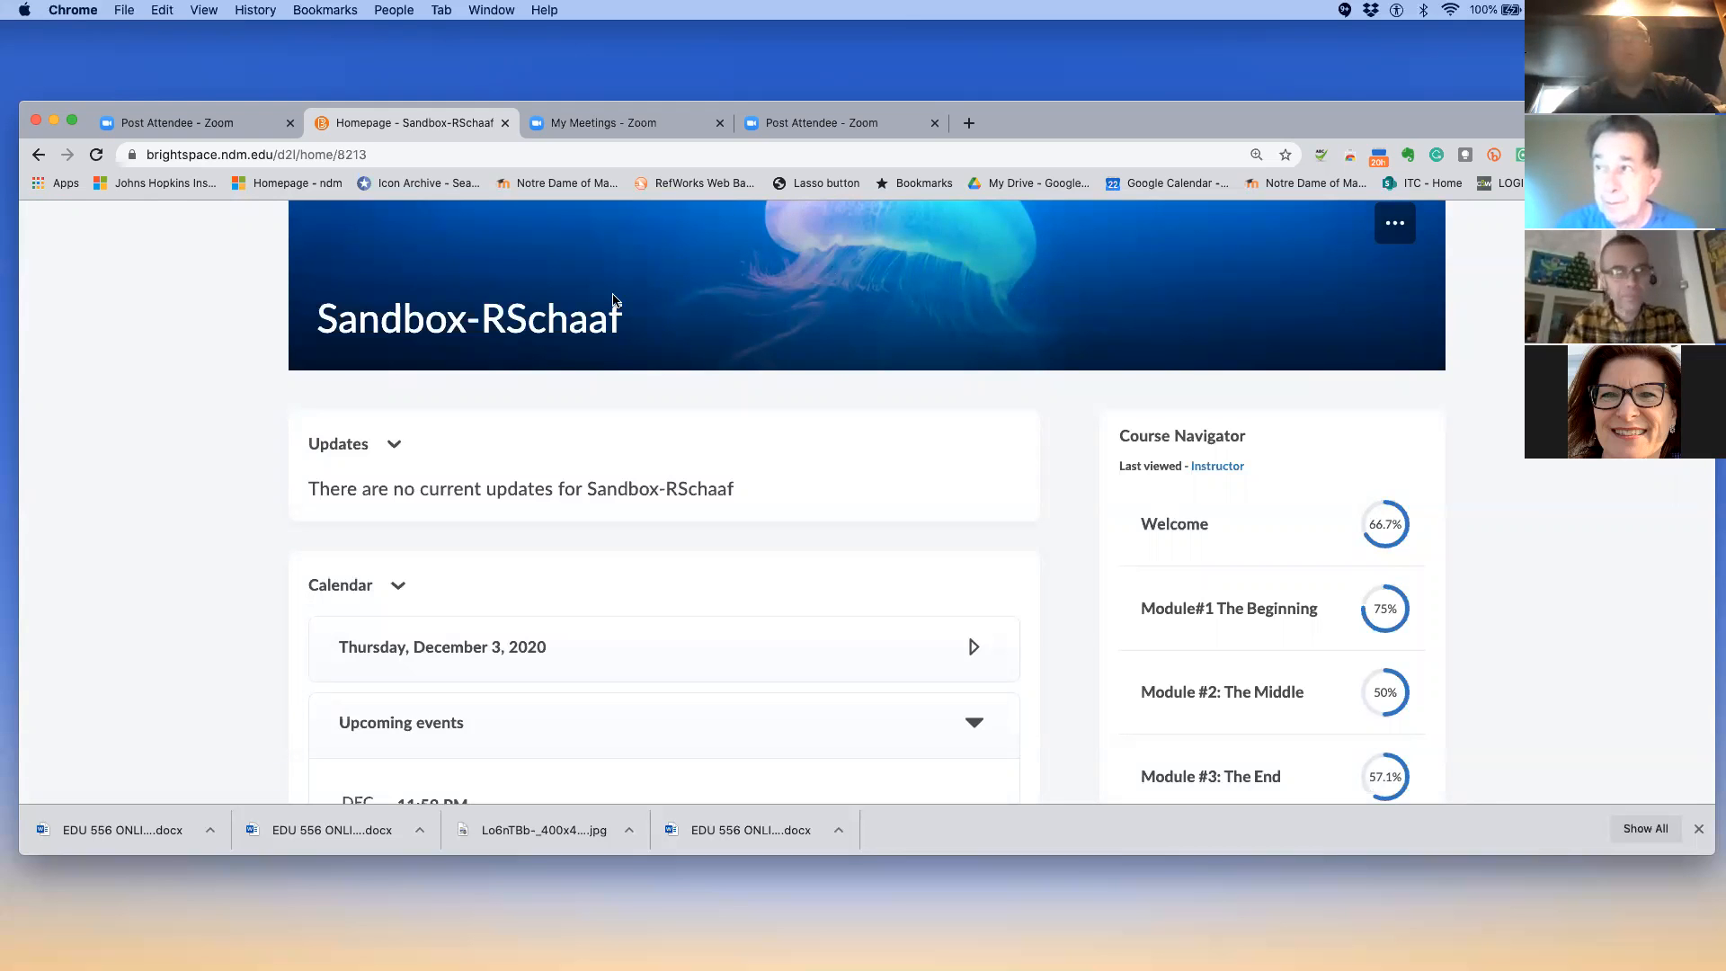
scroll(585, 309, up, 1)
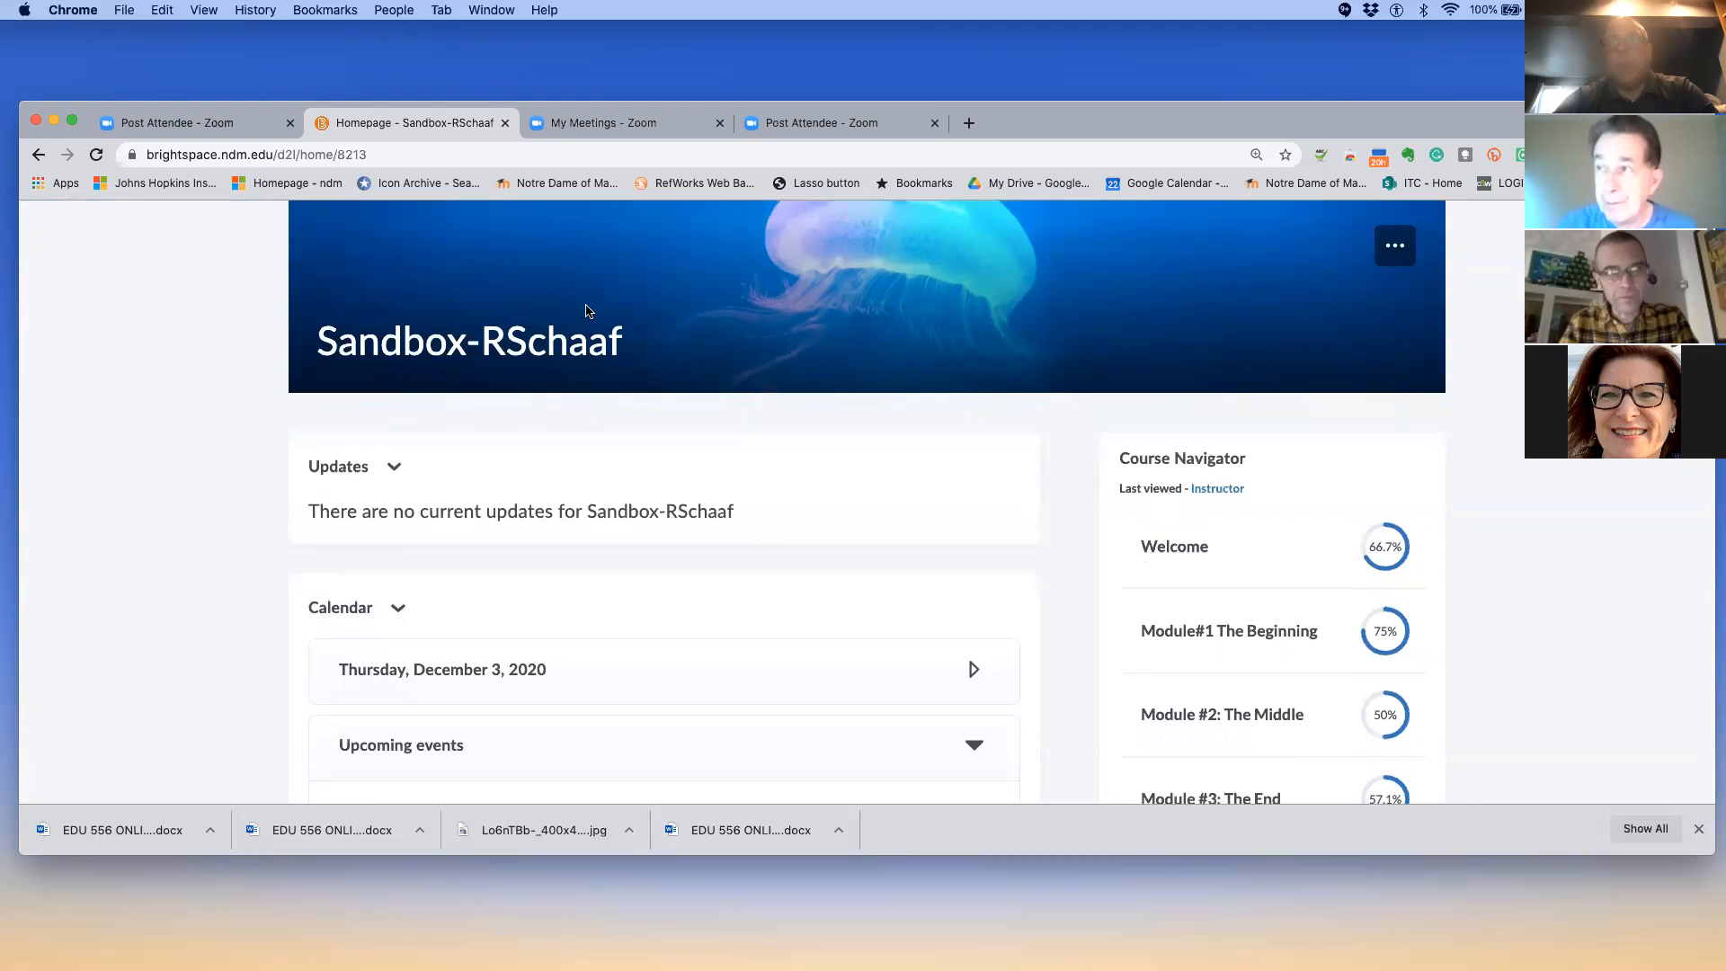
scroll(586, 310, down, 2)
scroll(585, 310, up, 1)
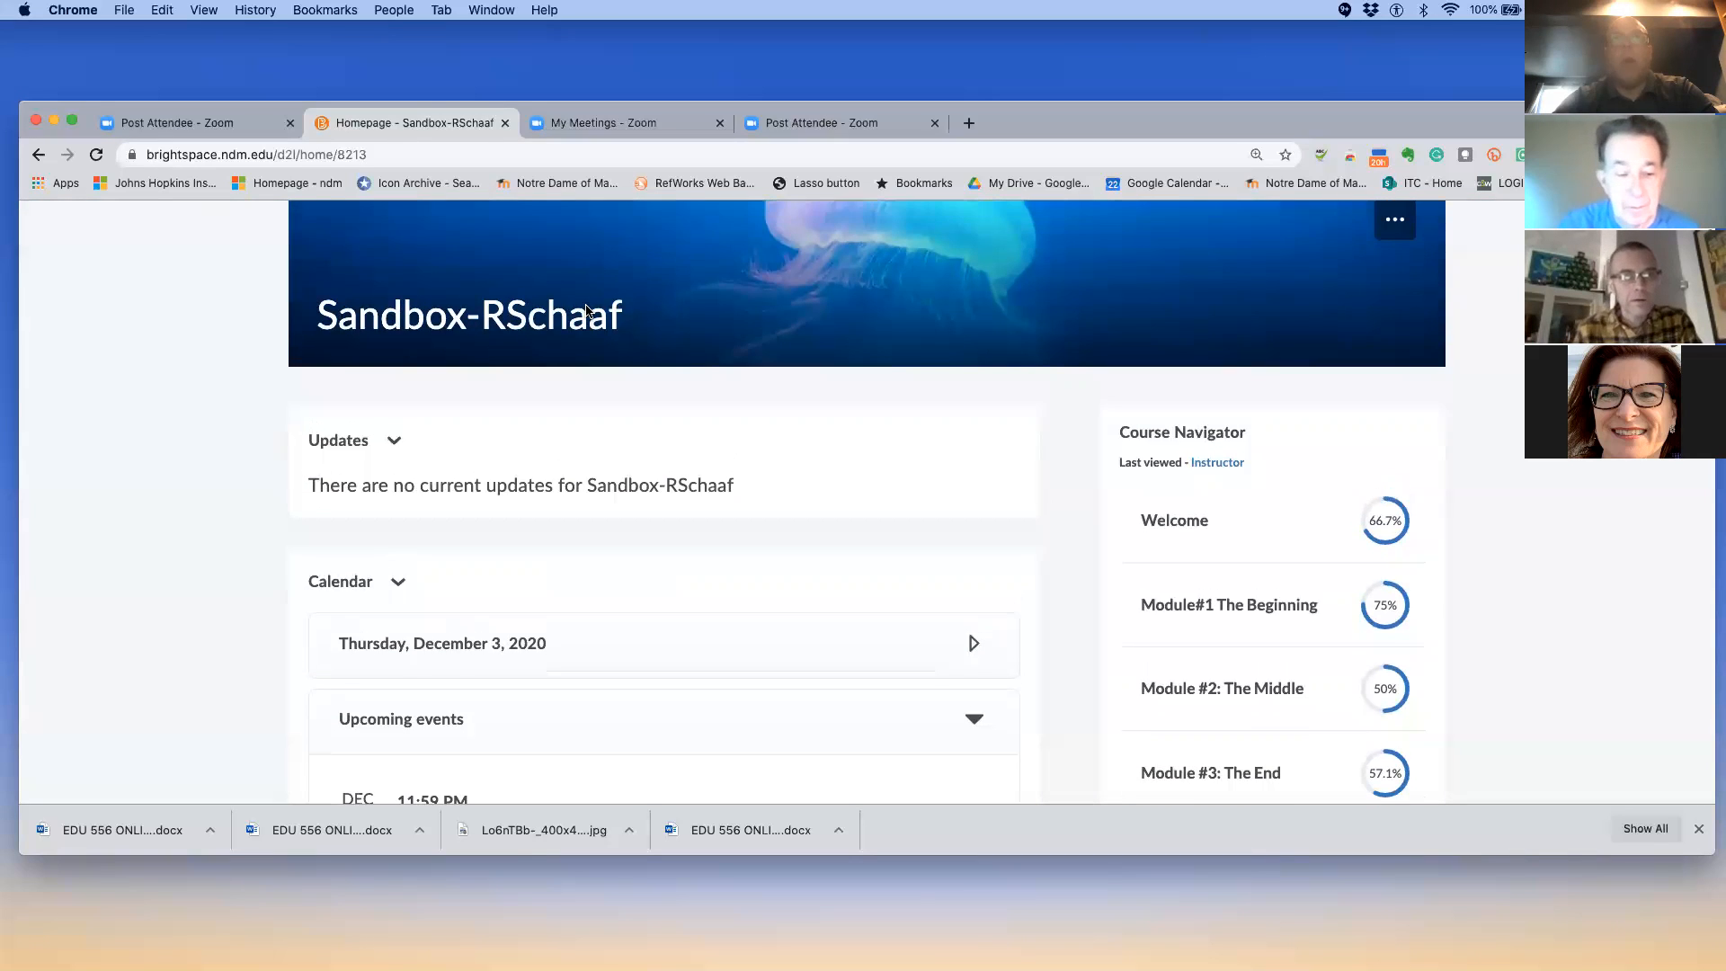
Open the sandbox course's content and go to the "Module#1 The Beginning" module
scroll(585, 309, up, 4)
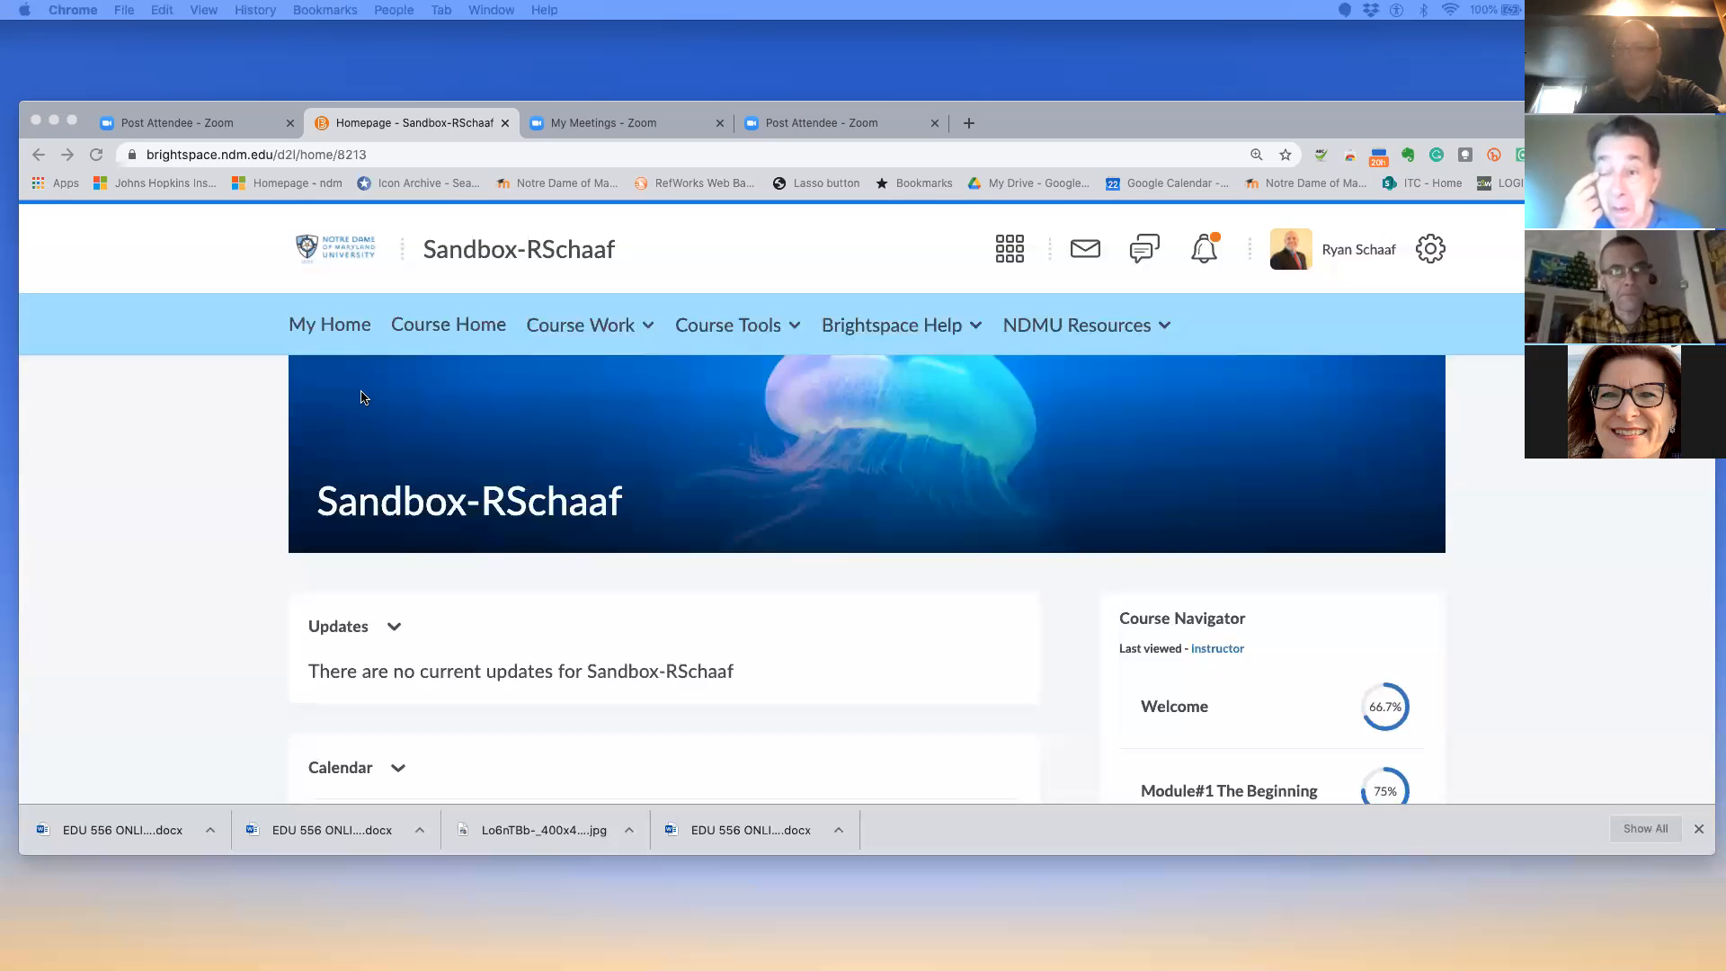
click(609, 329)
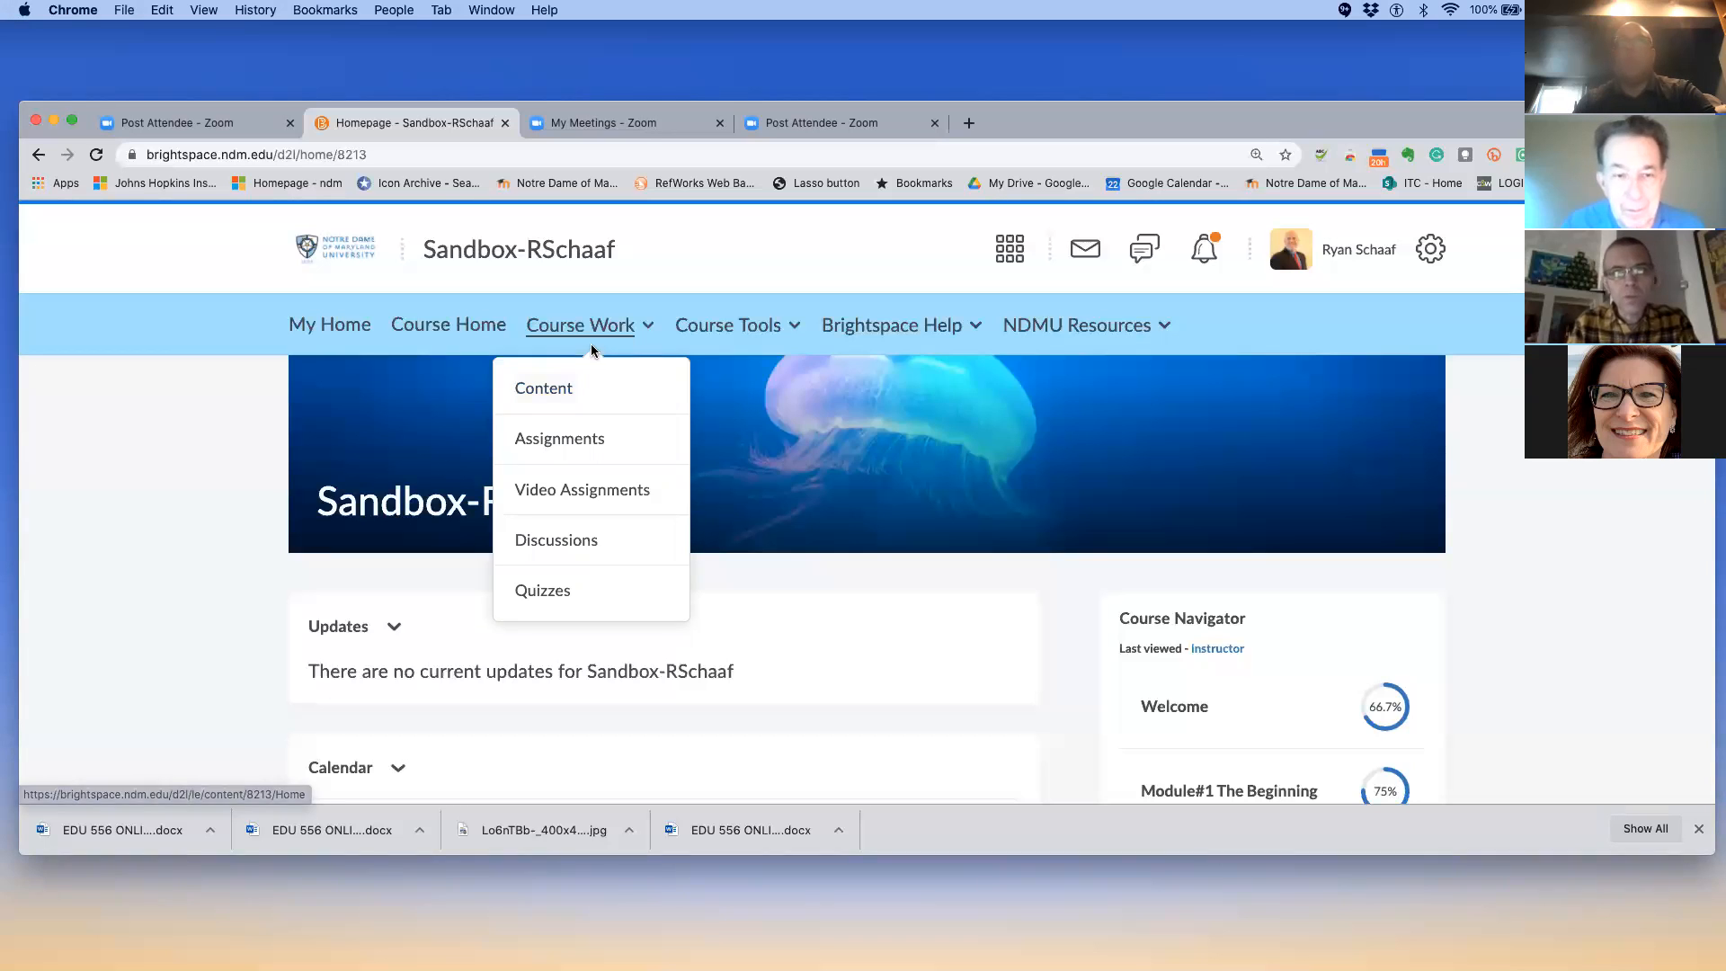
click(572, 387)
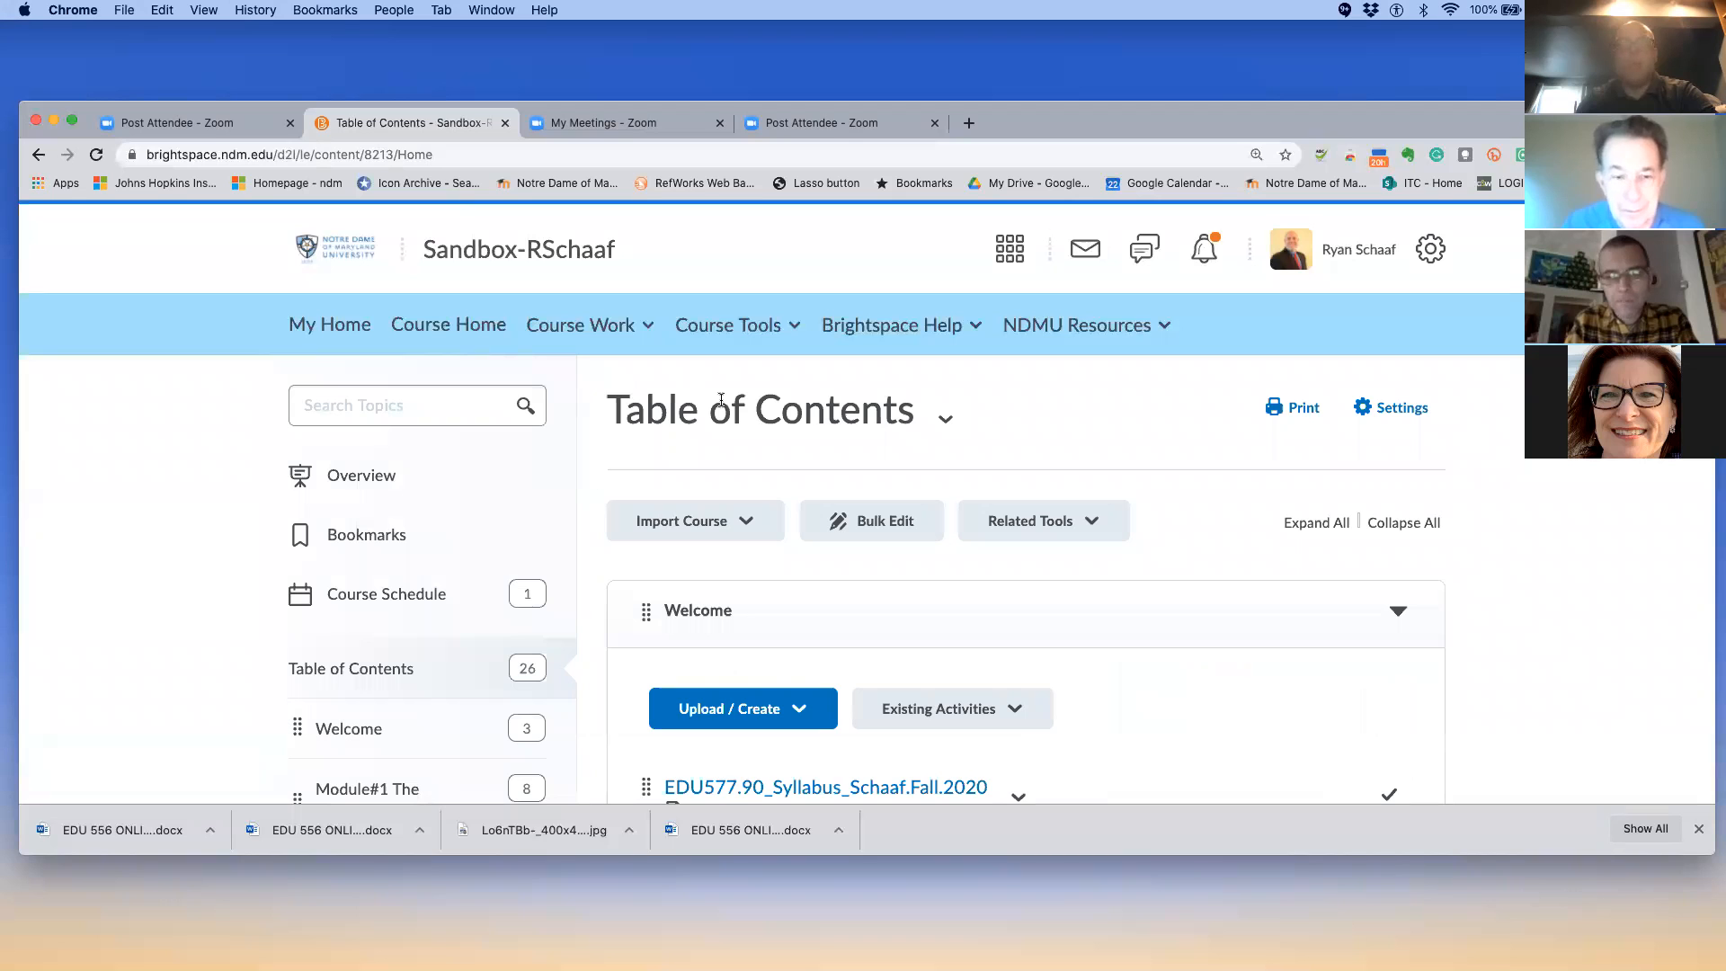
scroll(721, 404, down, 5)
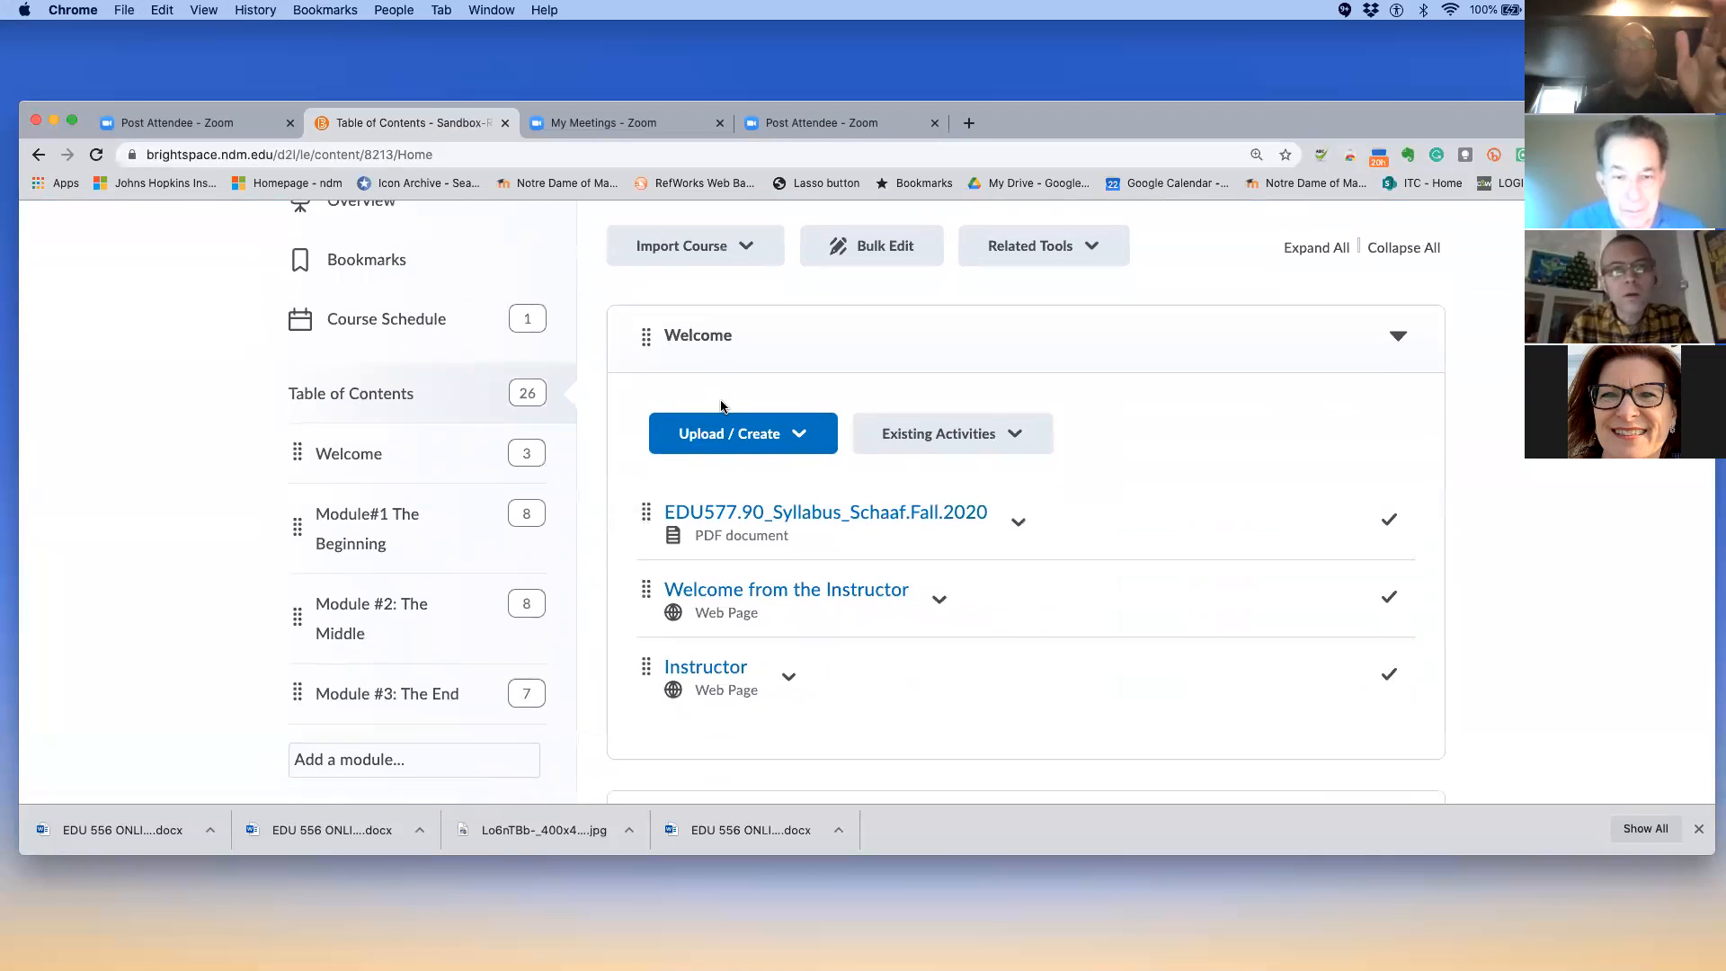
scroll(719, 402, down, 1)
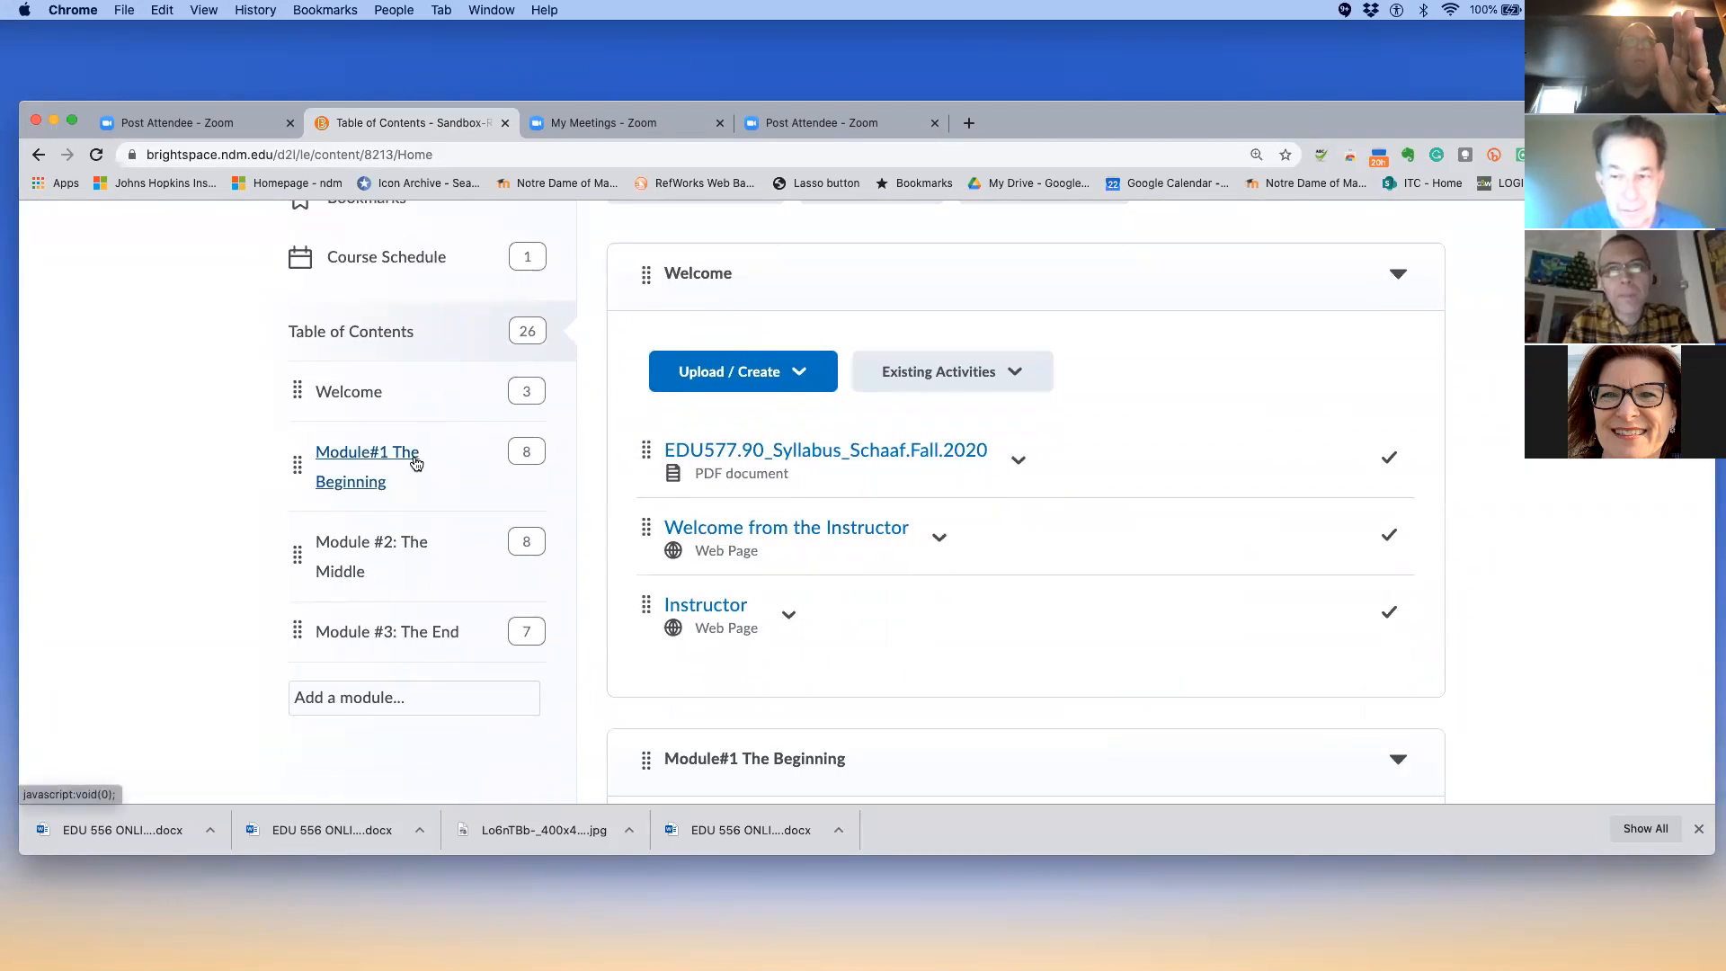
click(398, 456)
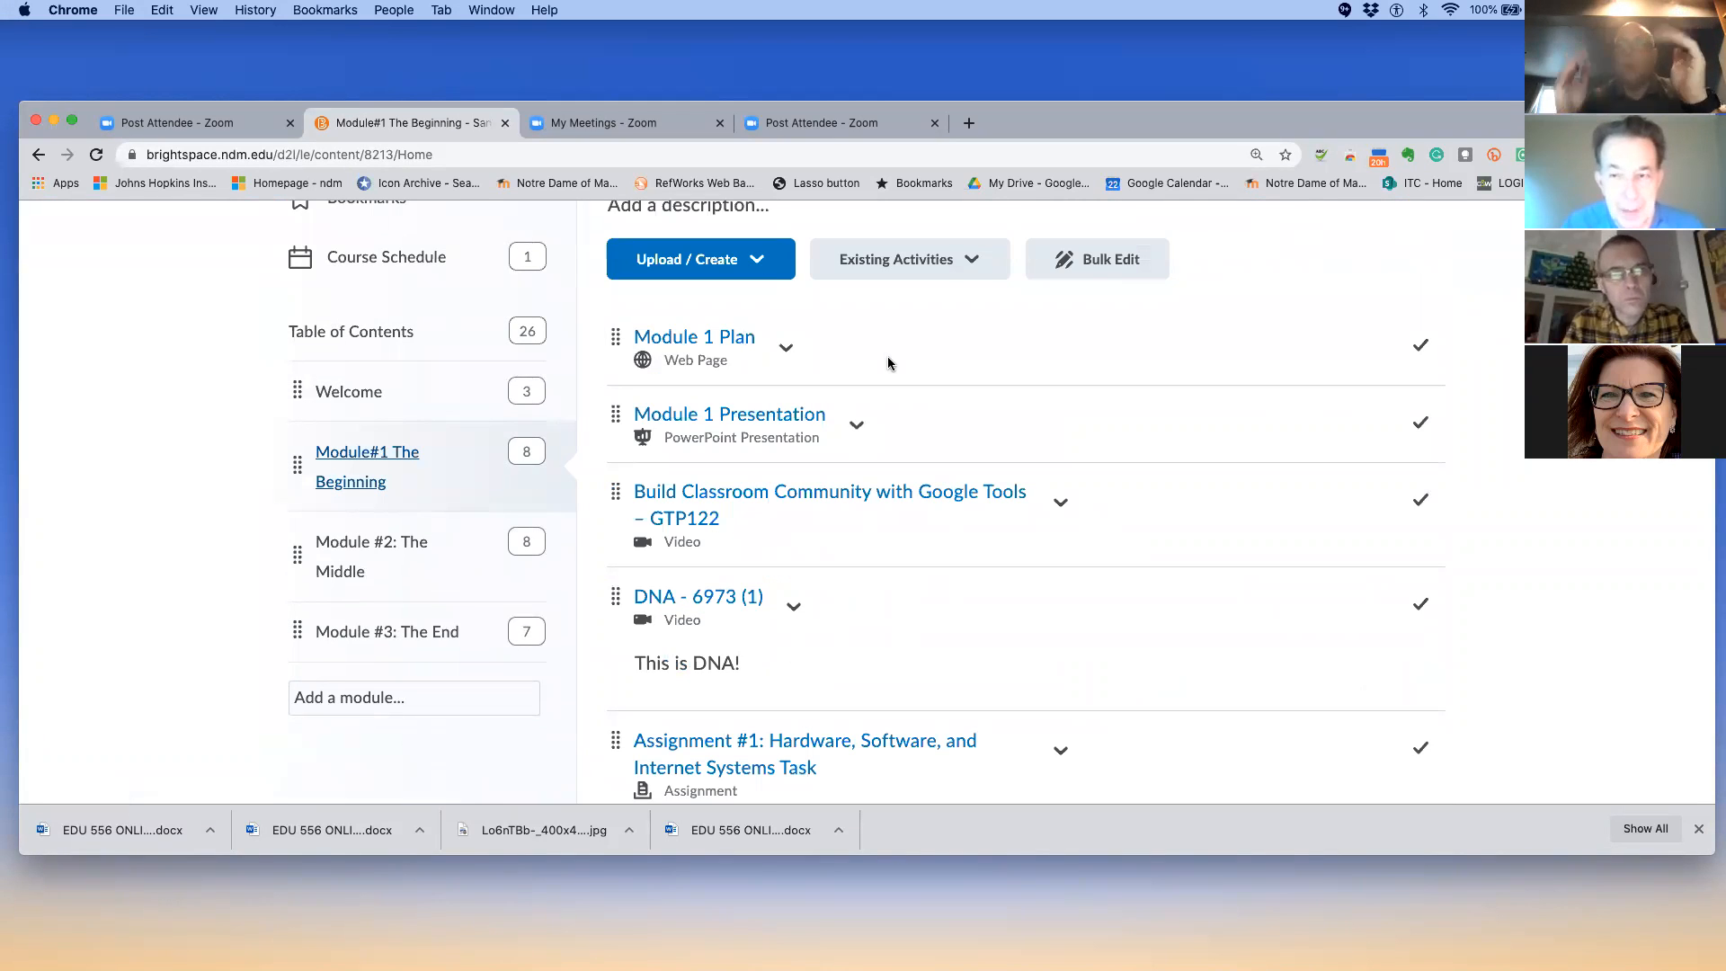
Look through the module's topics and open "Assignment #1: Hardware, Software, and Internet Systems Task"
scroll(887, 356, down, 15)
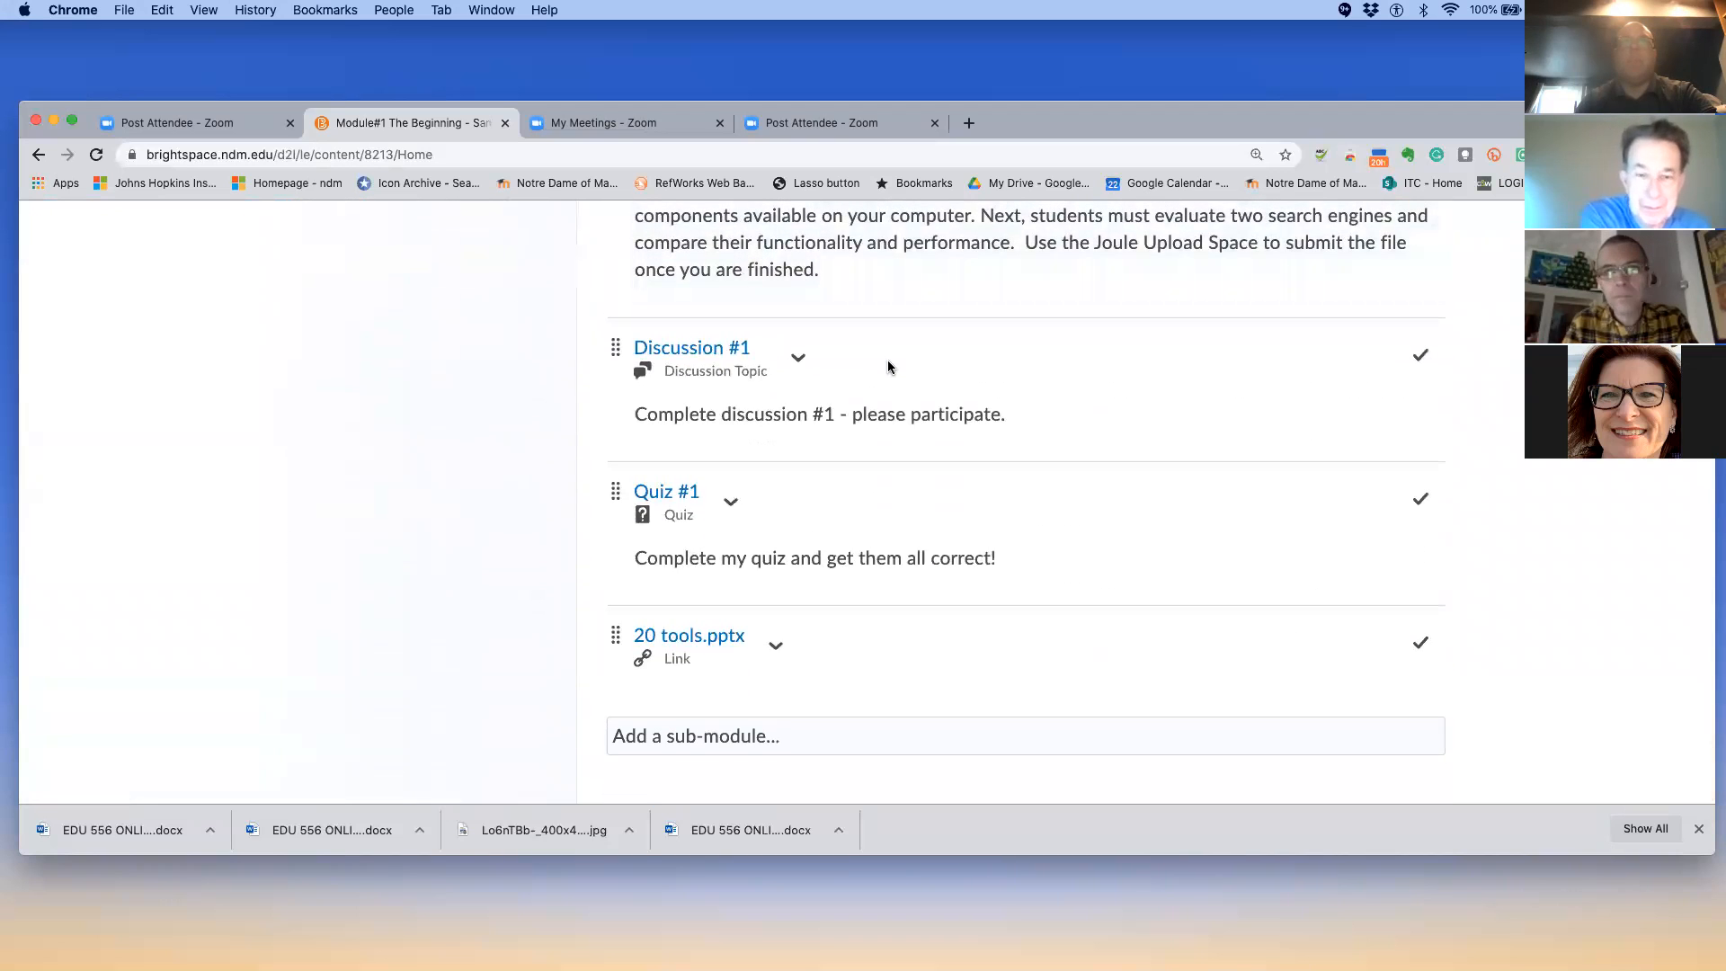
scroll(887, 360, up, 5)
scroll(885, 422, up, 3)
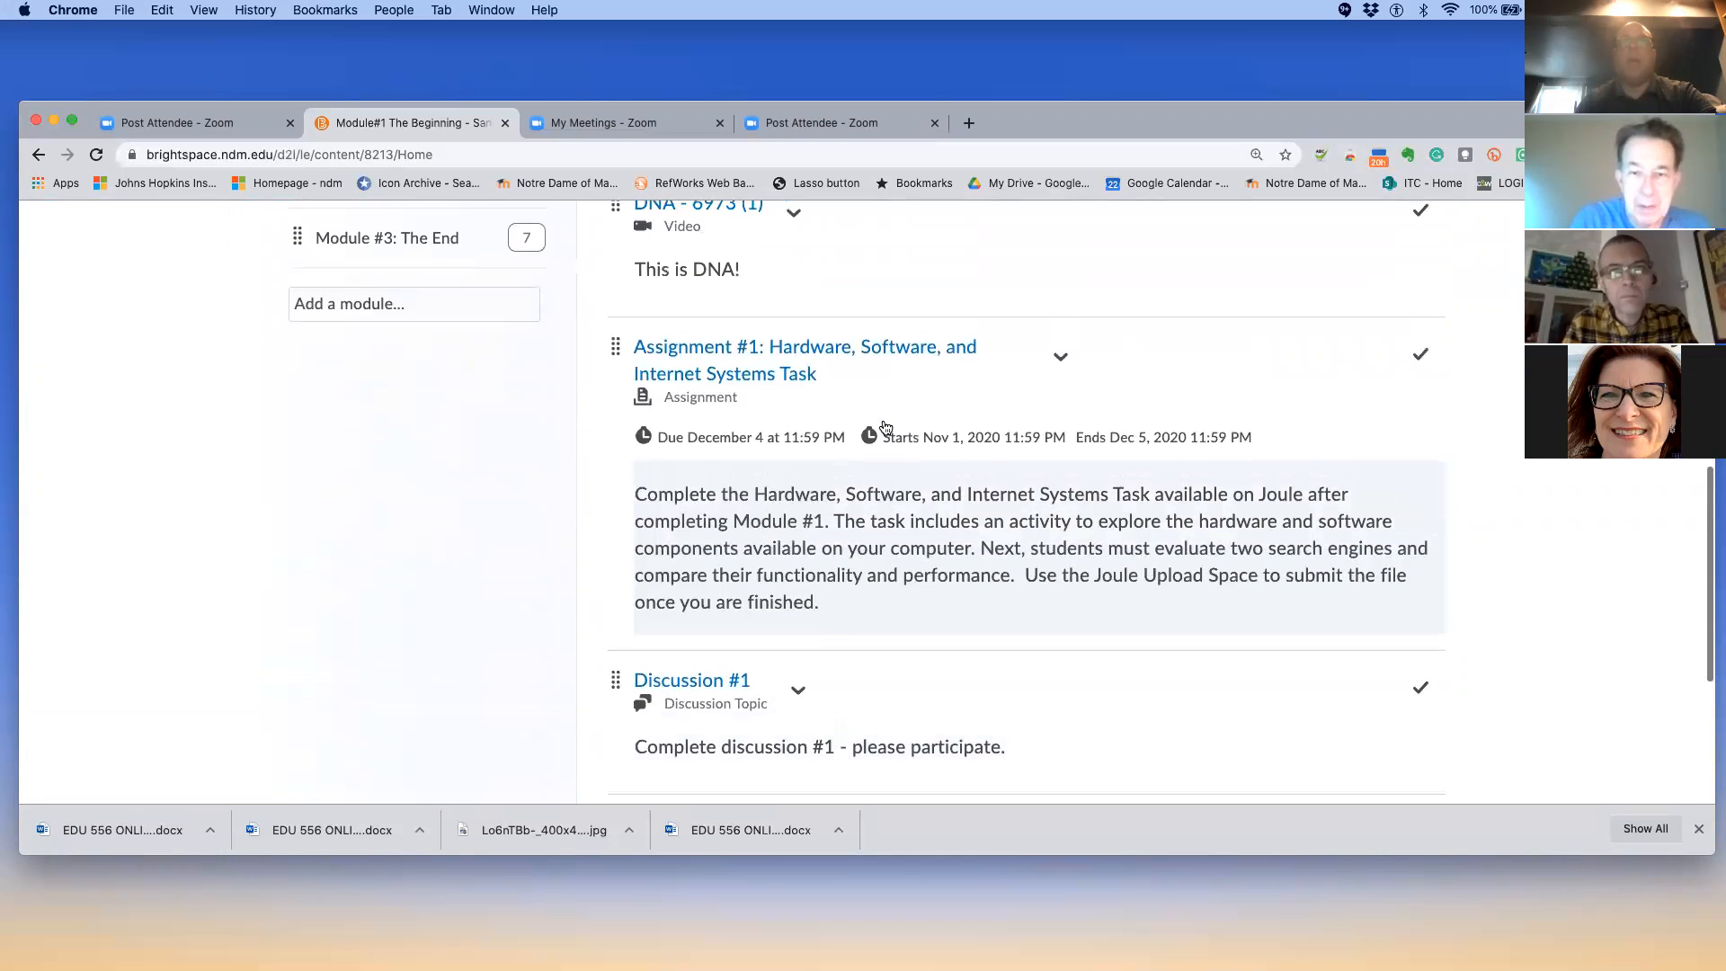
click(1059, 359)
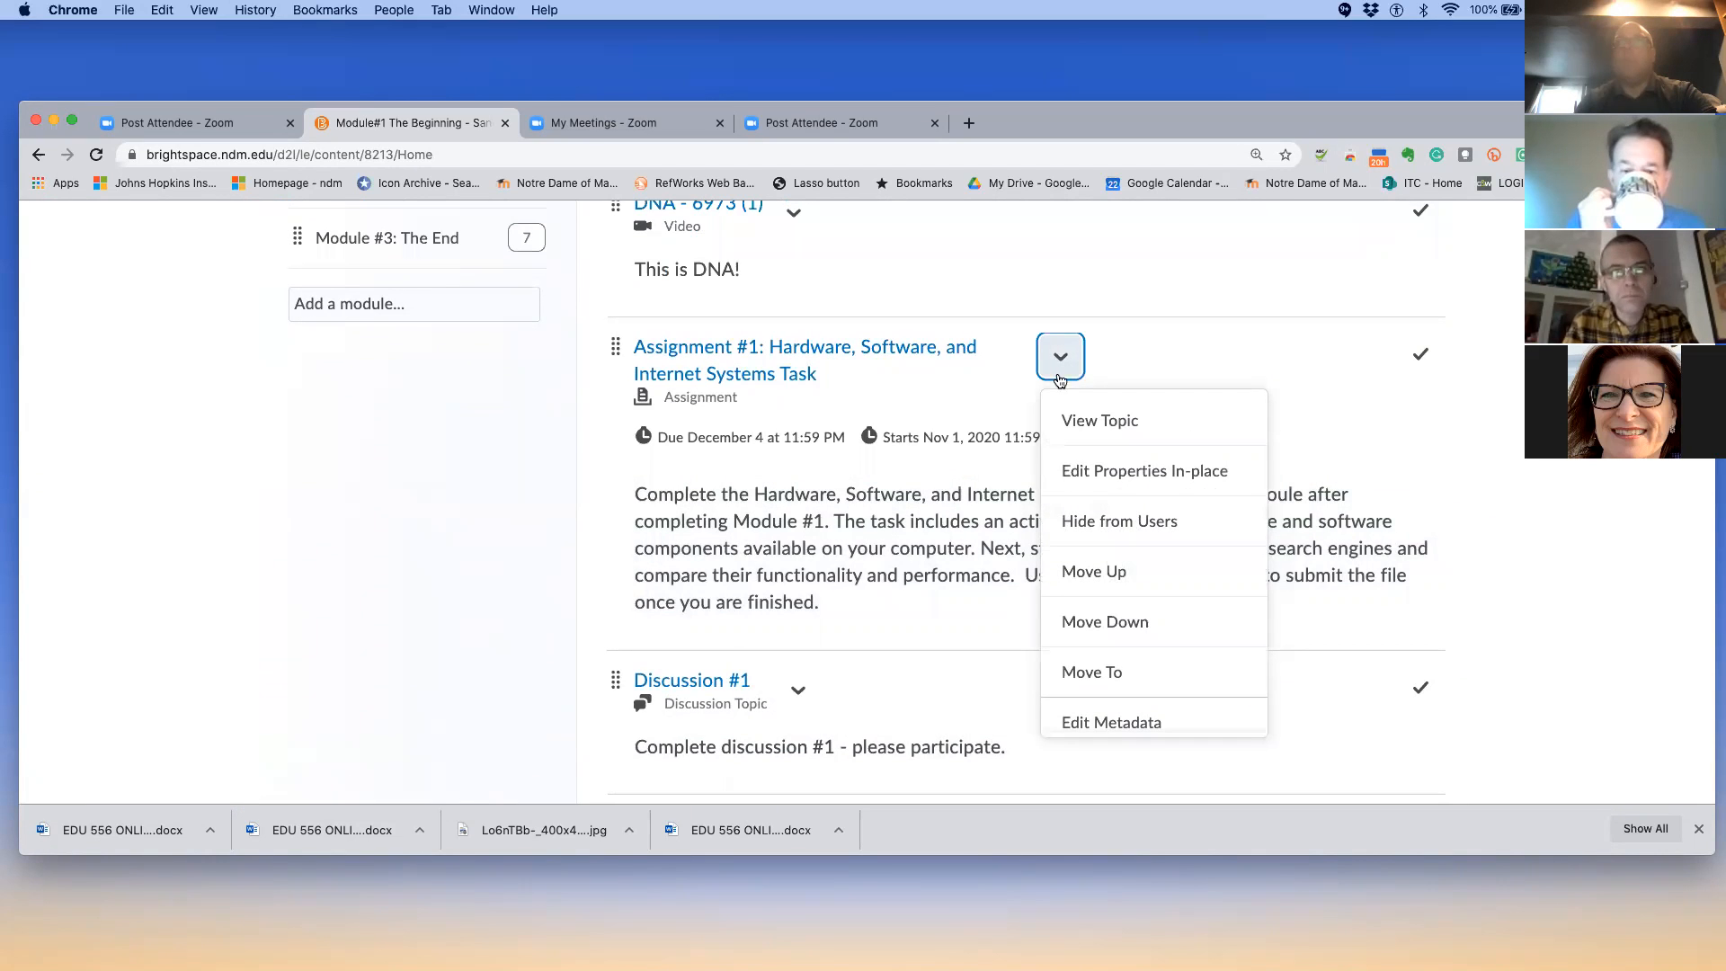
scroll(947, 396, down, 1)
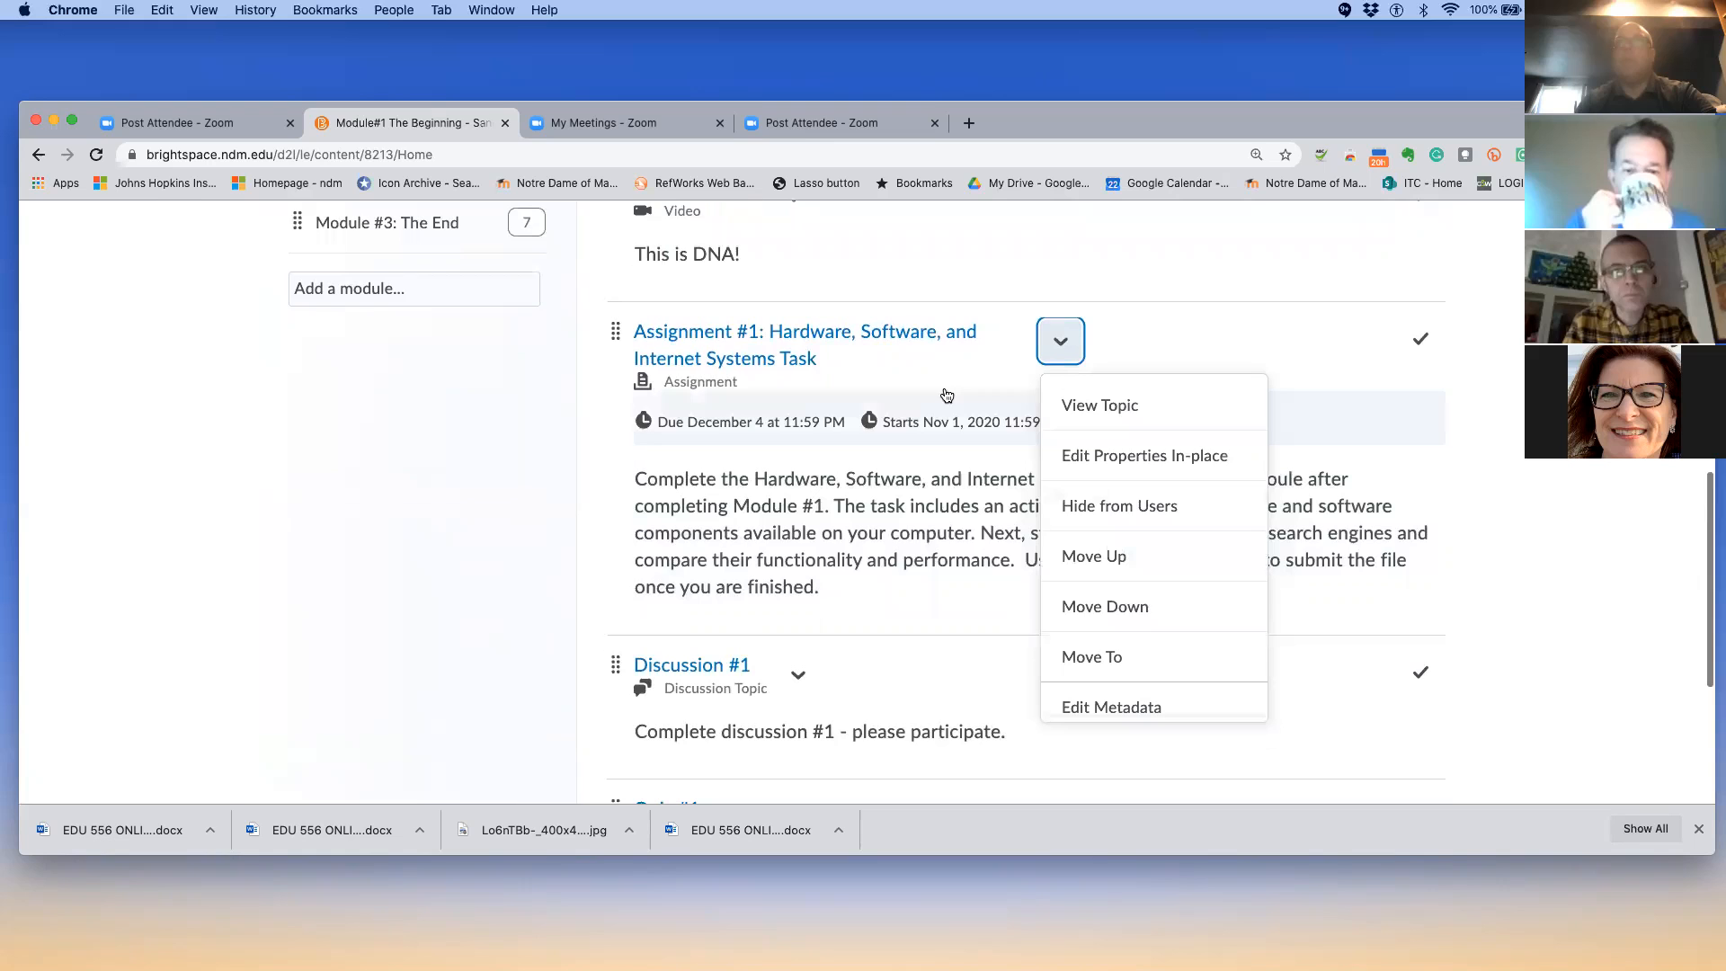
click(897, 345)
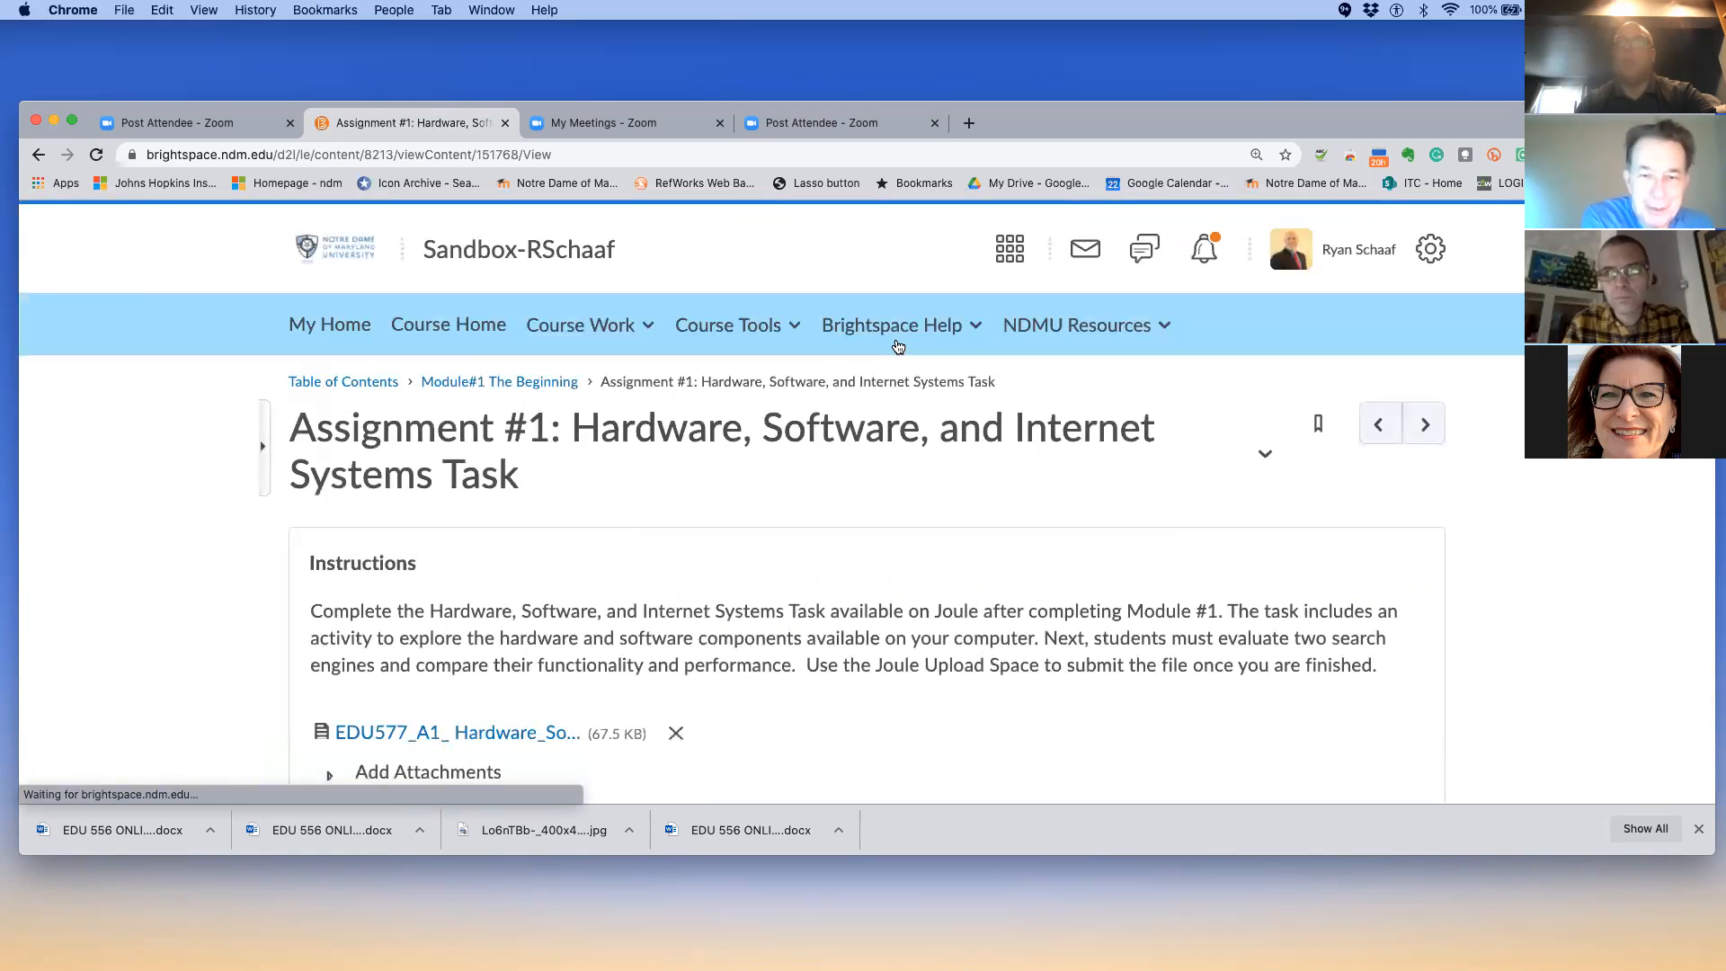
Examine the assignment's instructions, attachment, activity details and assessment
scroll(897, 346, down, 5)
scroll(897, 346, up, 5)
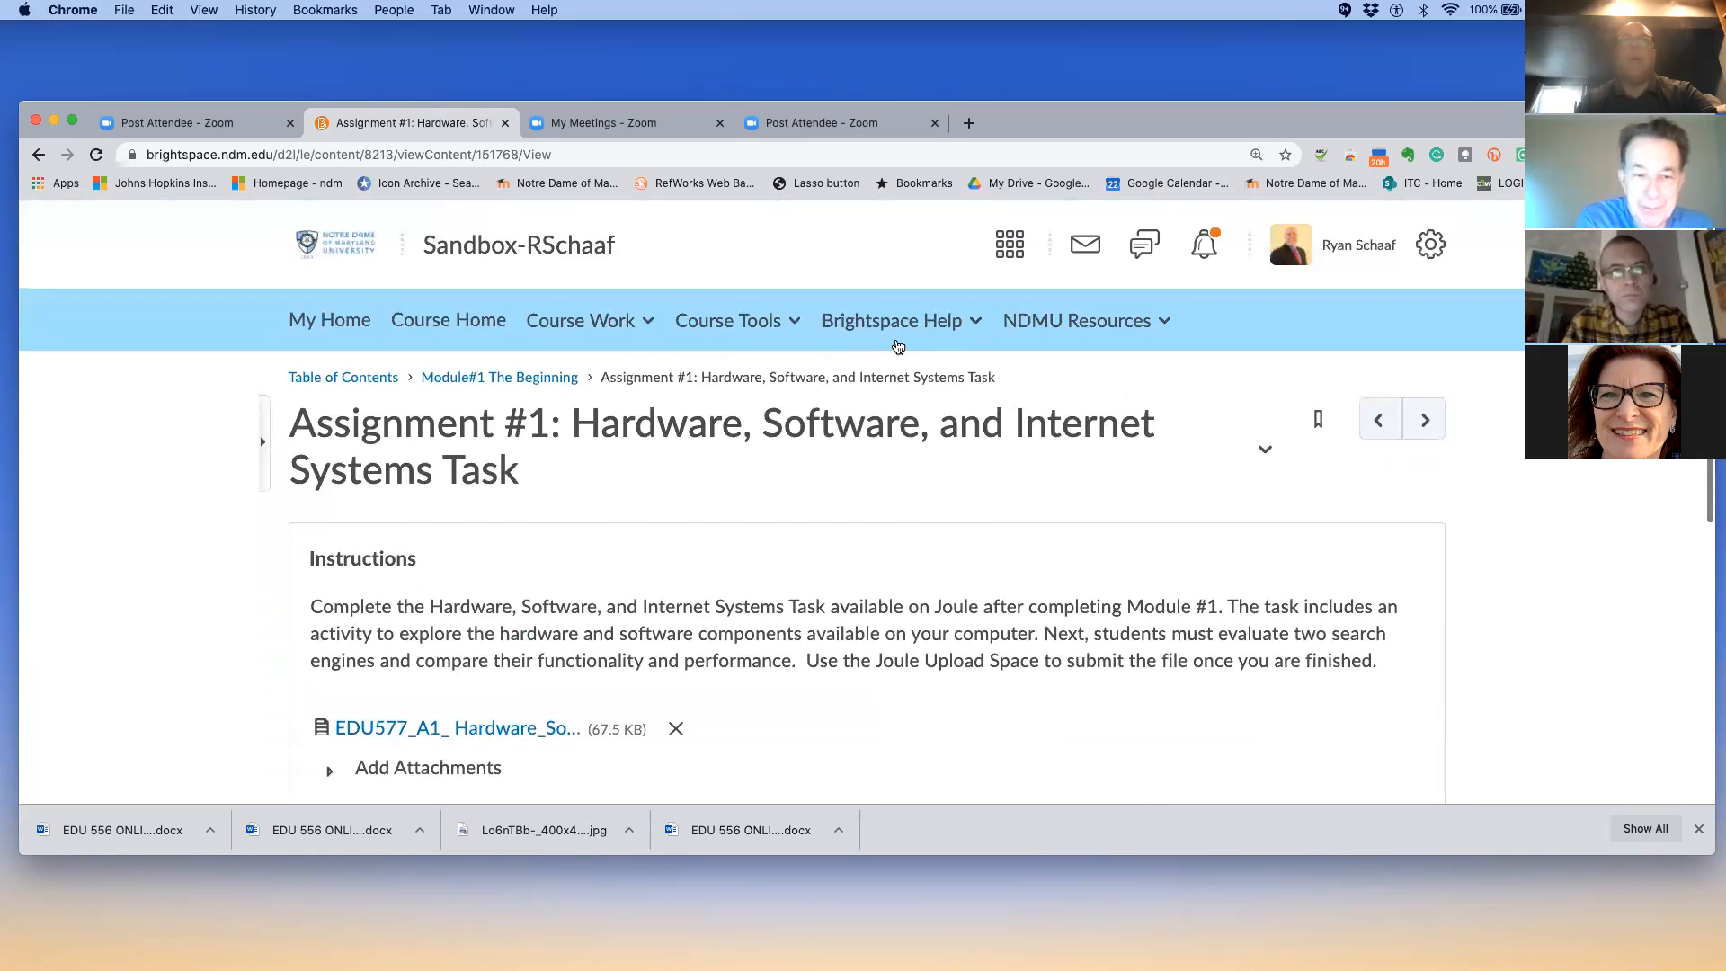
scroll(877, 445, down, 1)
scroll(877, 446, down, 5)
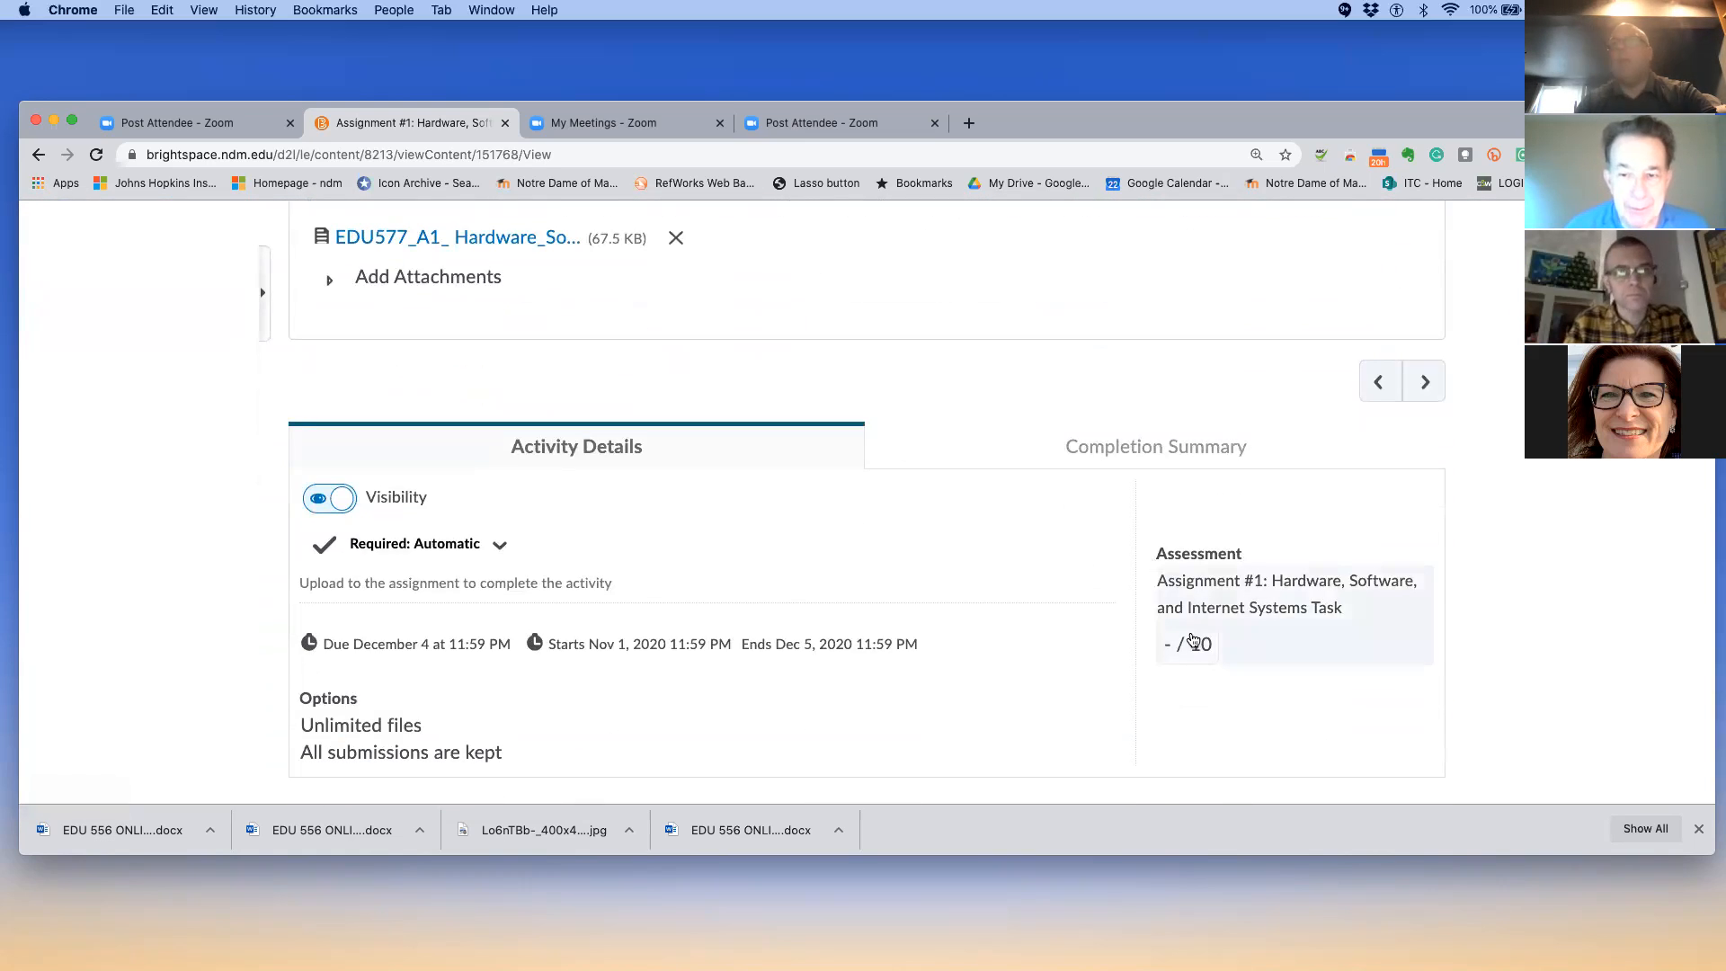
scroll(1043, 647, down, 1)
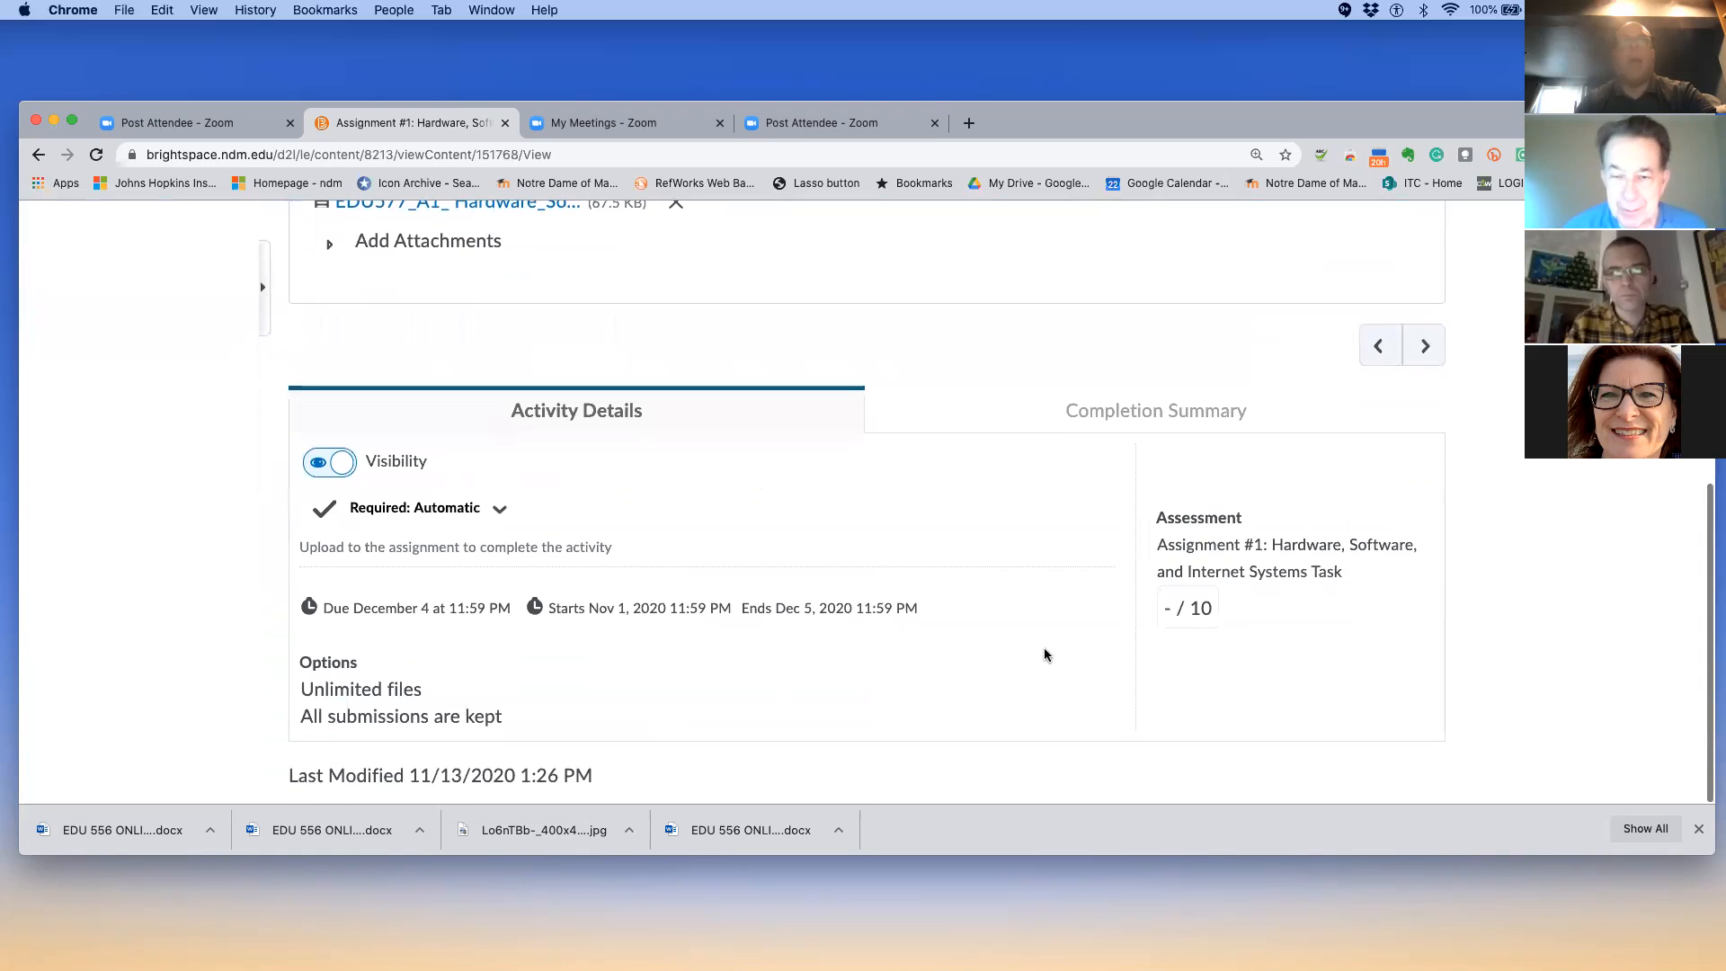
scroll(1044, 648, up, 2)
scroll(1044, 649, up, 1)
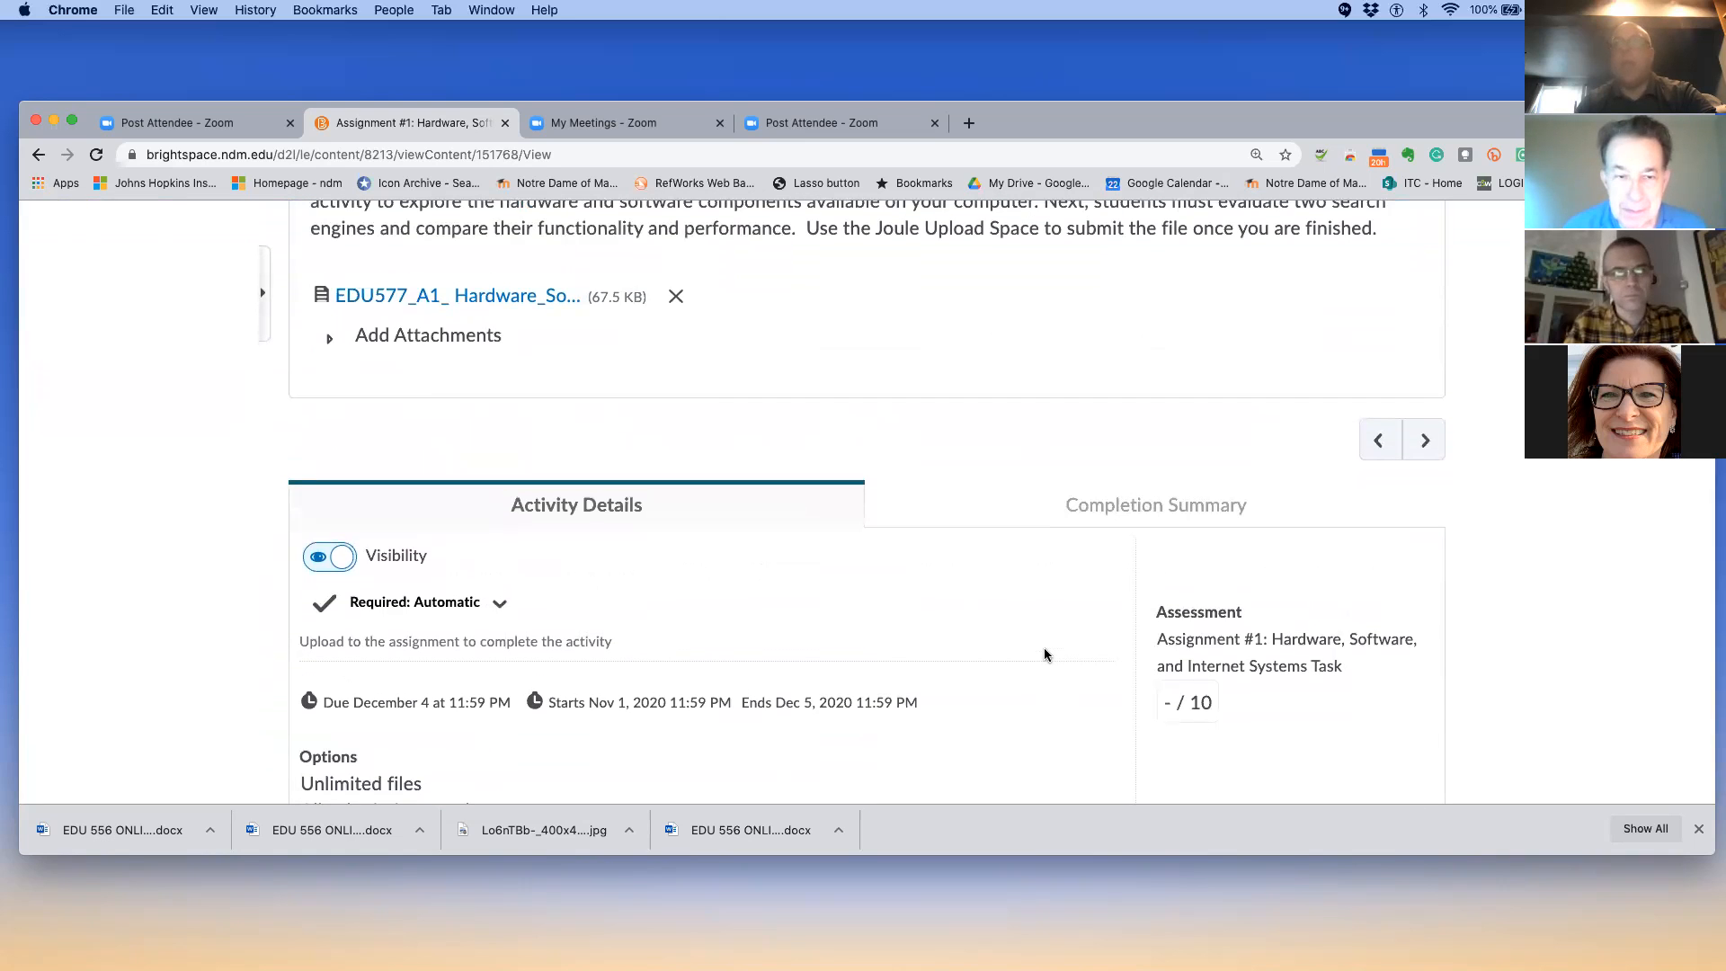
scroll(1044, 648, up, 1)
scroll(1043, 655, up, 4)
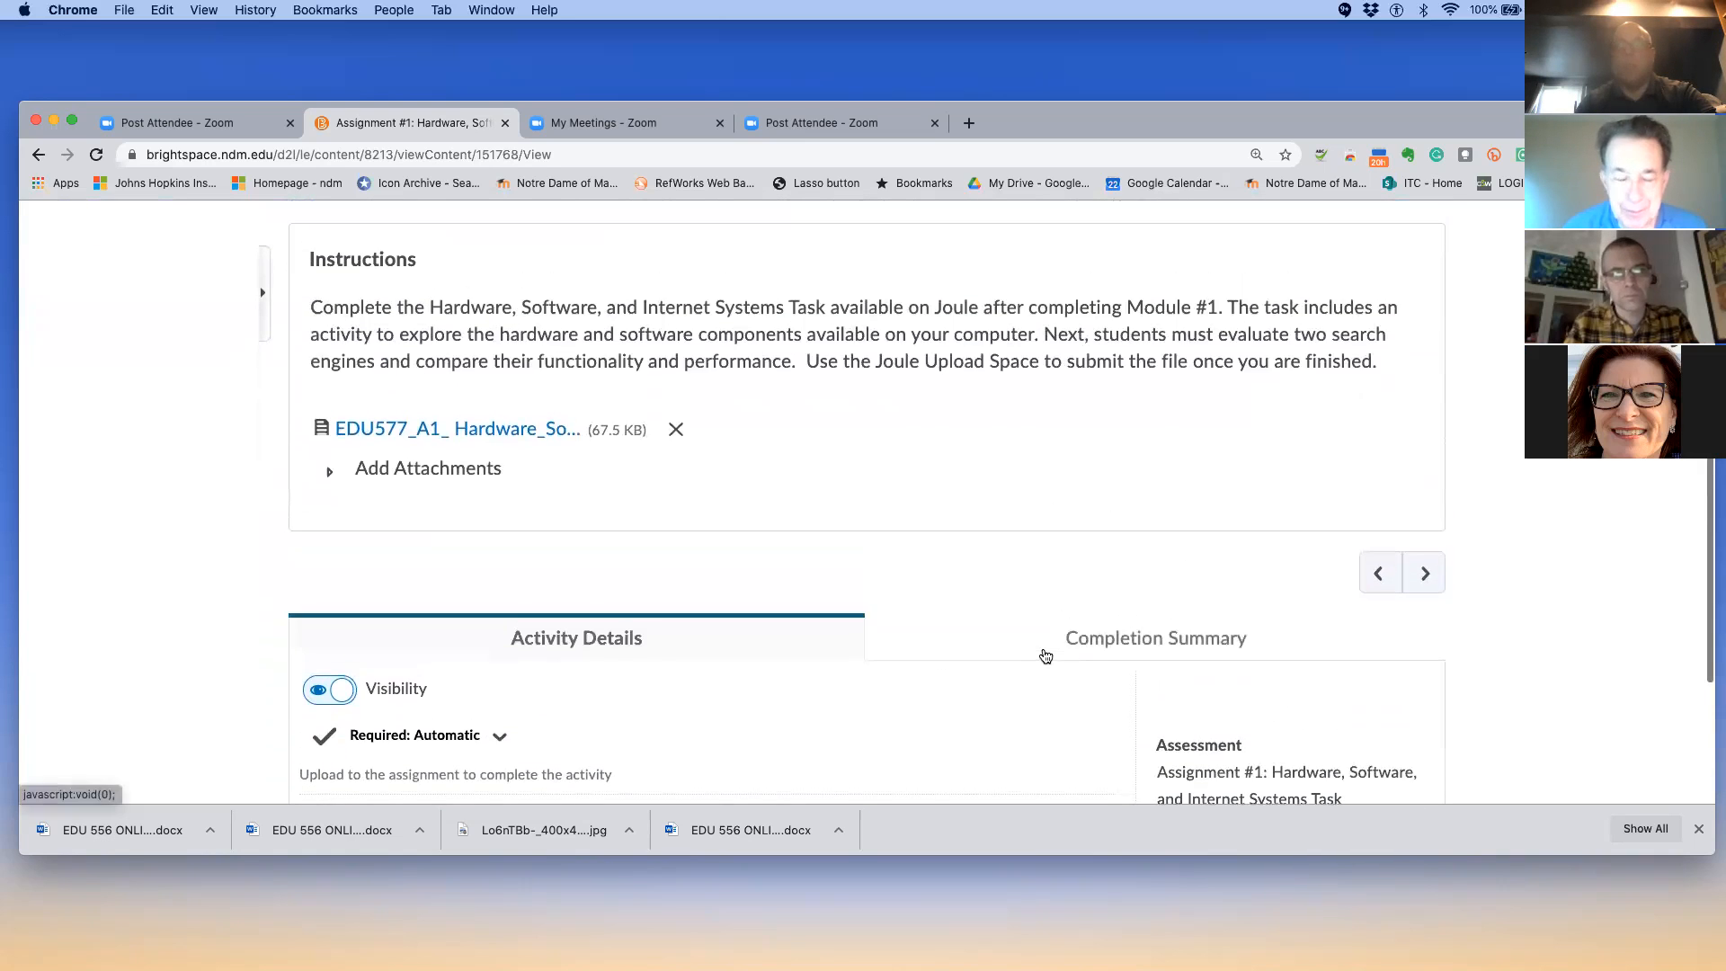
scroll(1043, 655, up, 1)
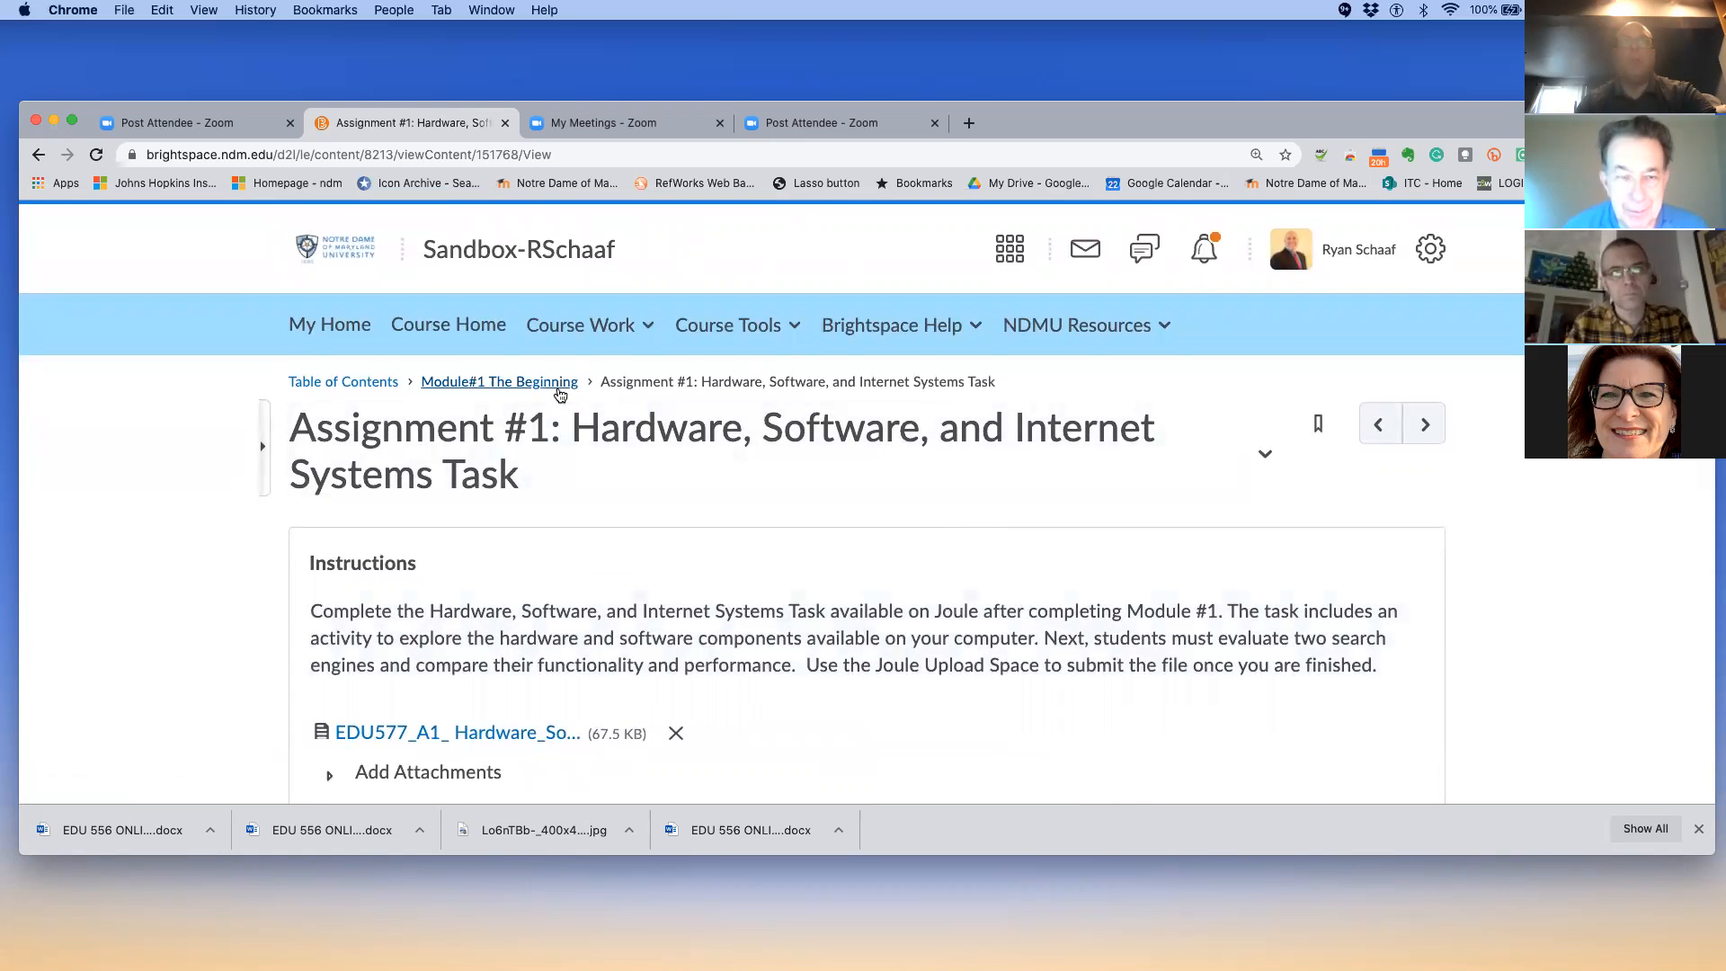
Return to "Module#1 The Beginning" and start a new assignment in it
click(558, 388)
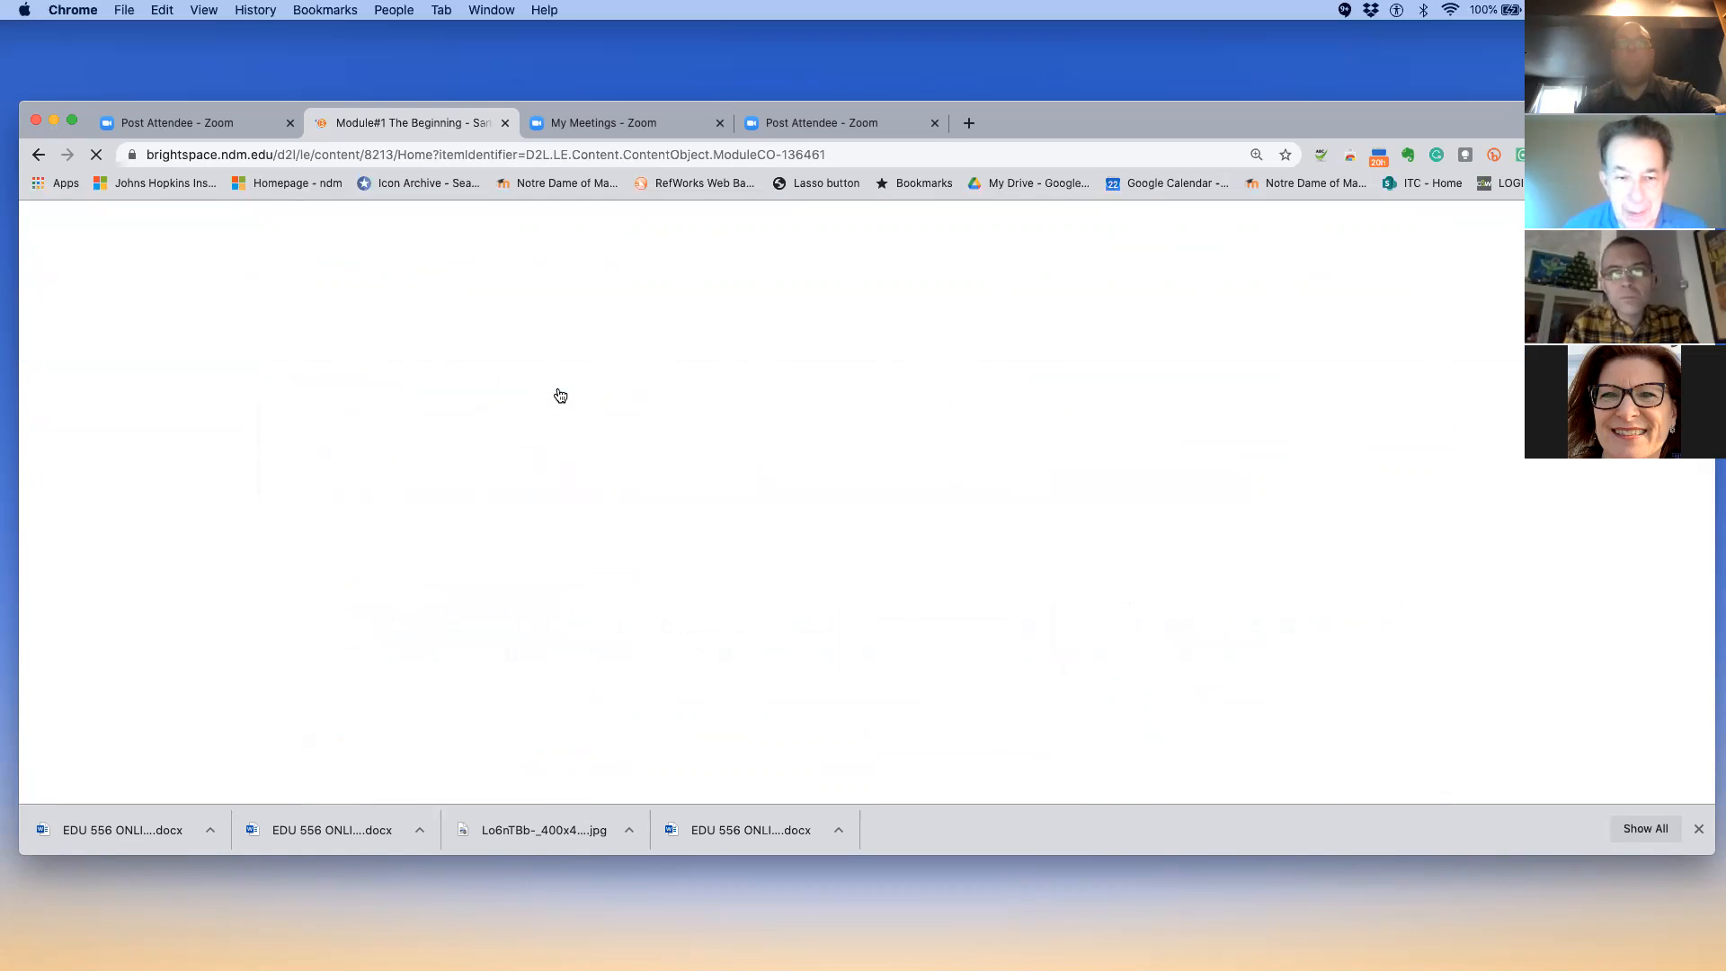
scroll(804, 490, down, 2)
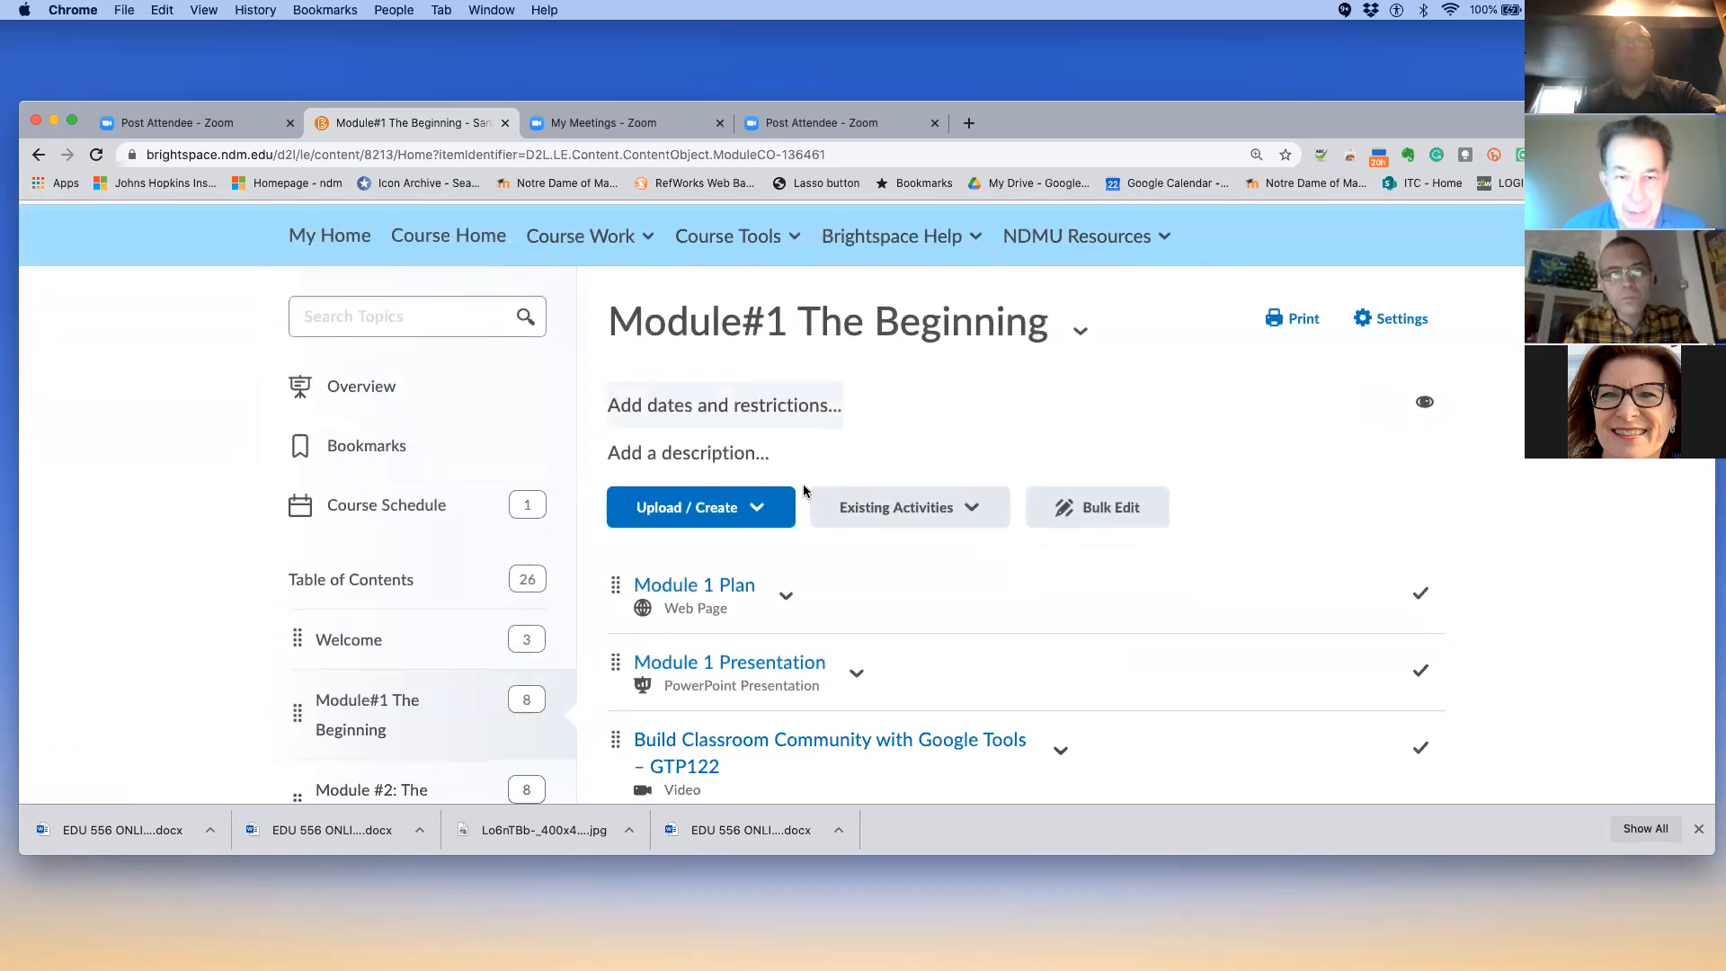
click(757, 507)
scroll(745, 420, down, 5)
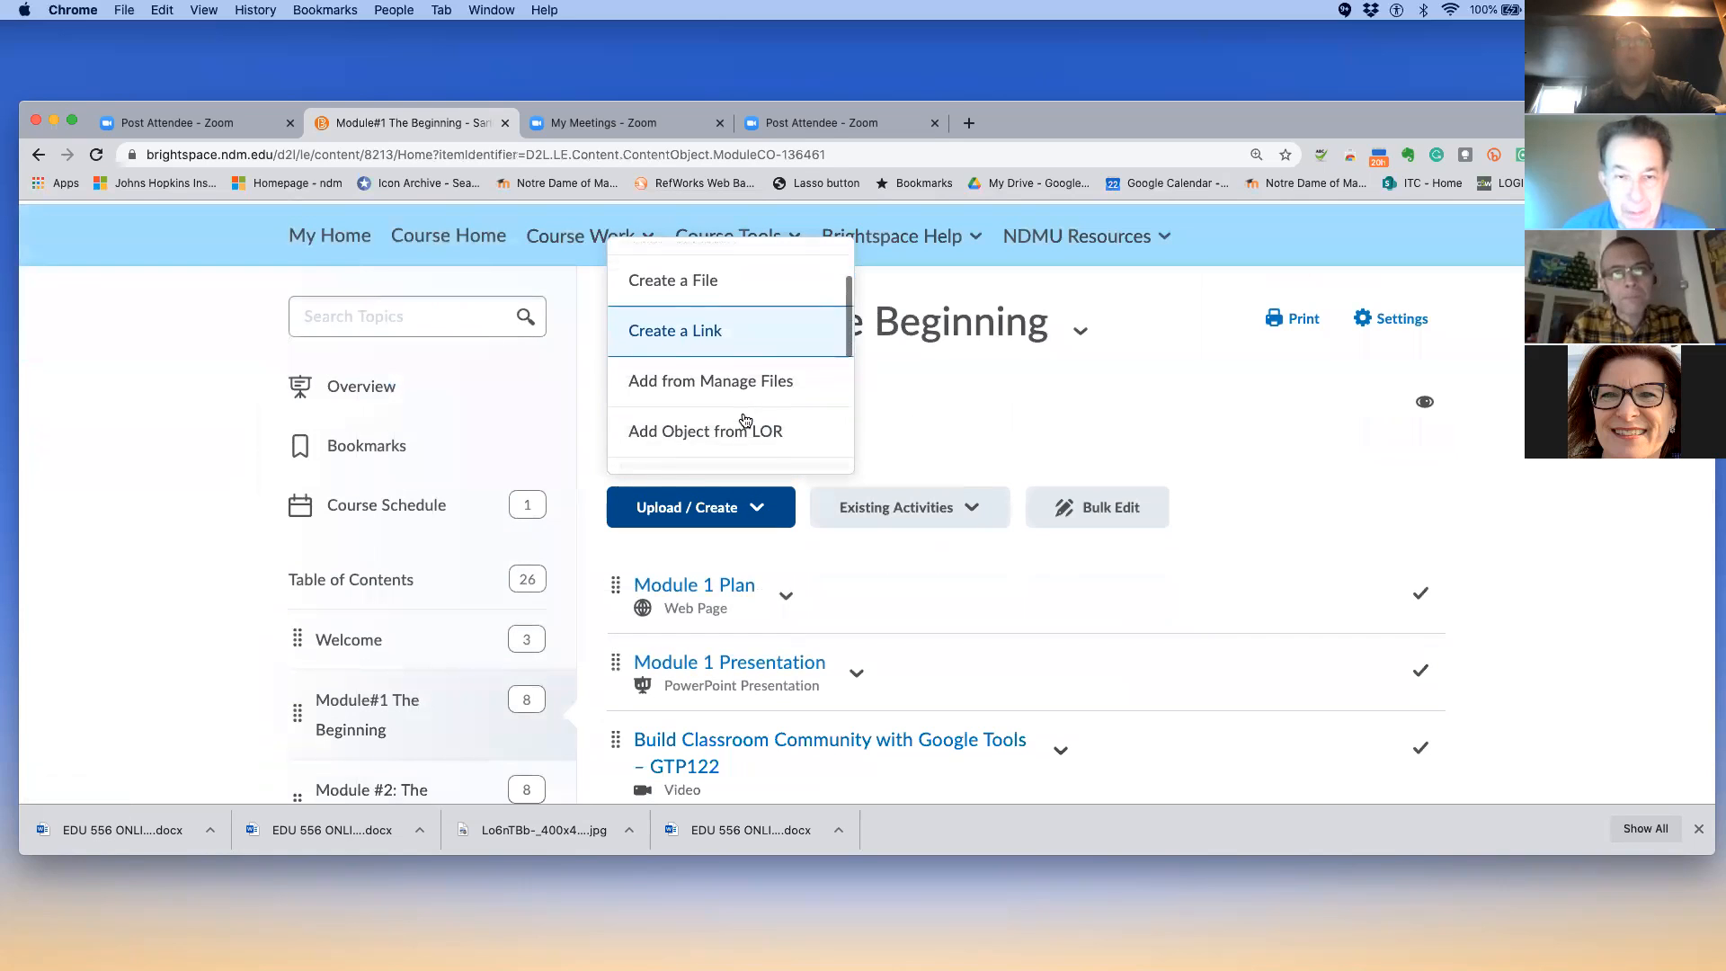
click(738, 335)
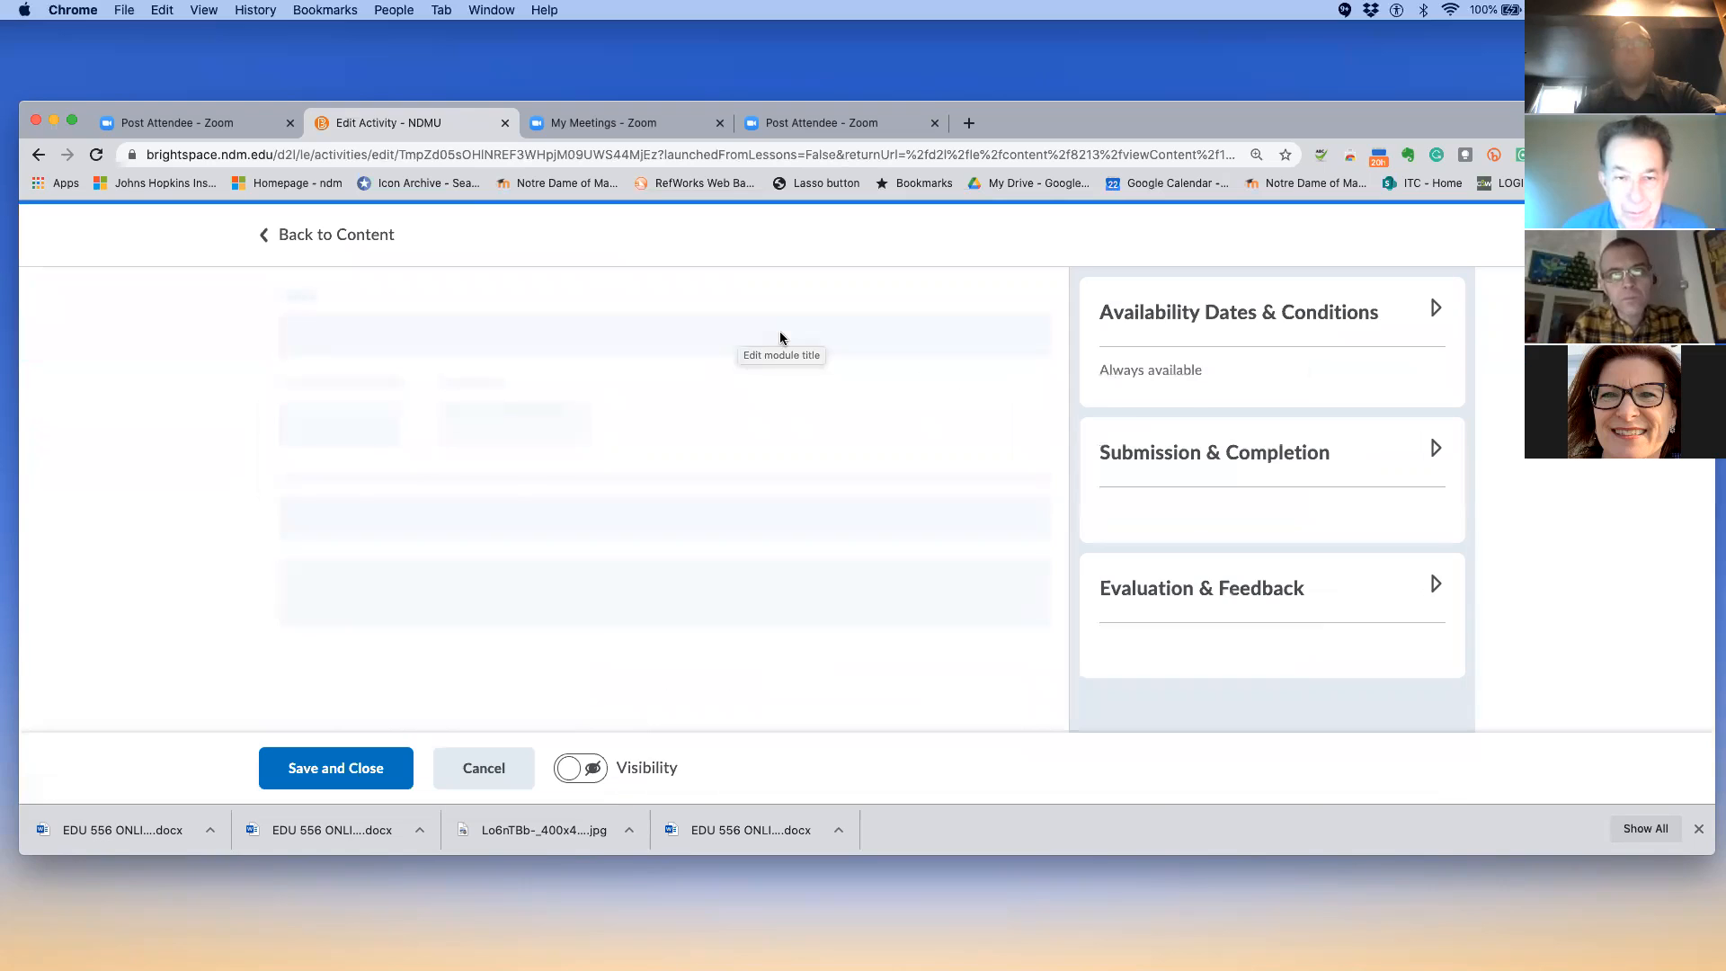
Name the new assignment "Paper 1"
key(BackSpace)
key(BackSpace)
key(BackSpace)
key(BackSpace)
key(BackSpace)
key(BackSpace)
key(BackSpace)
key(BackSpace)
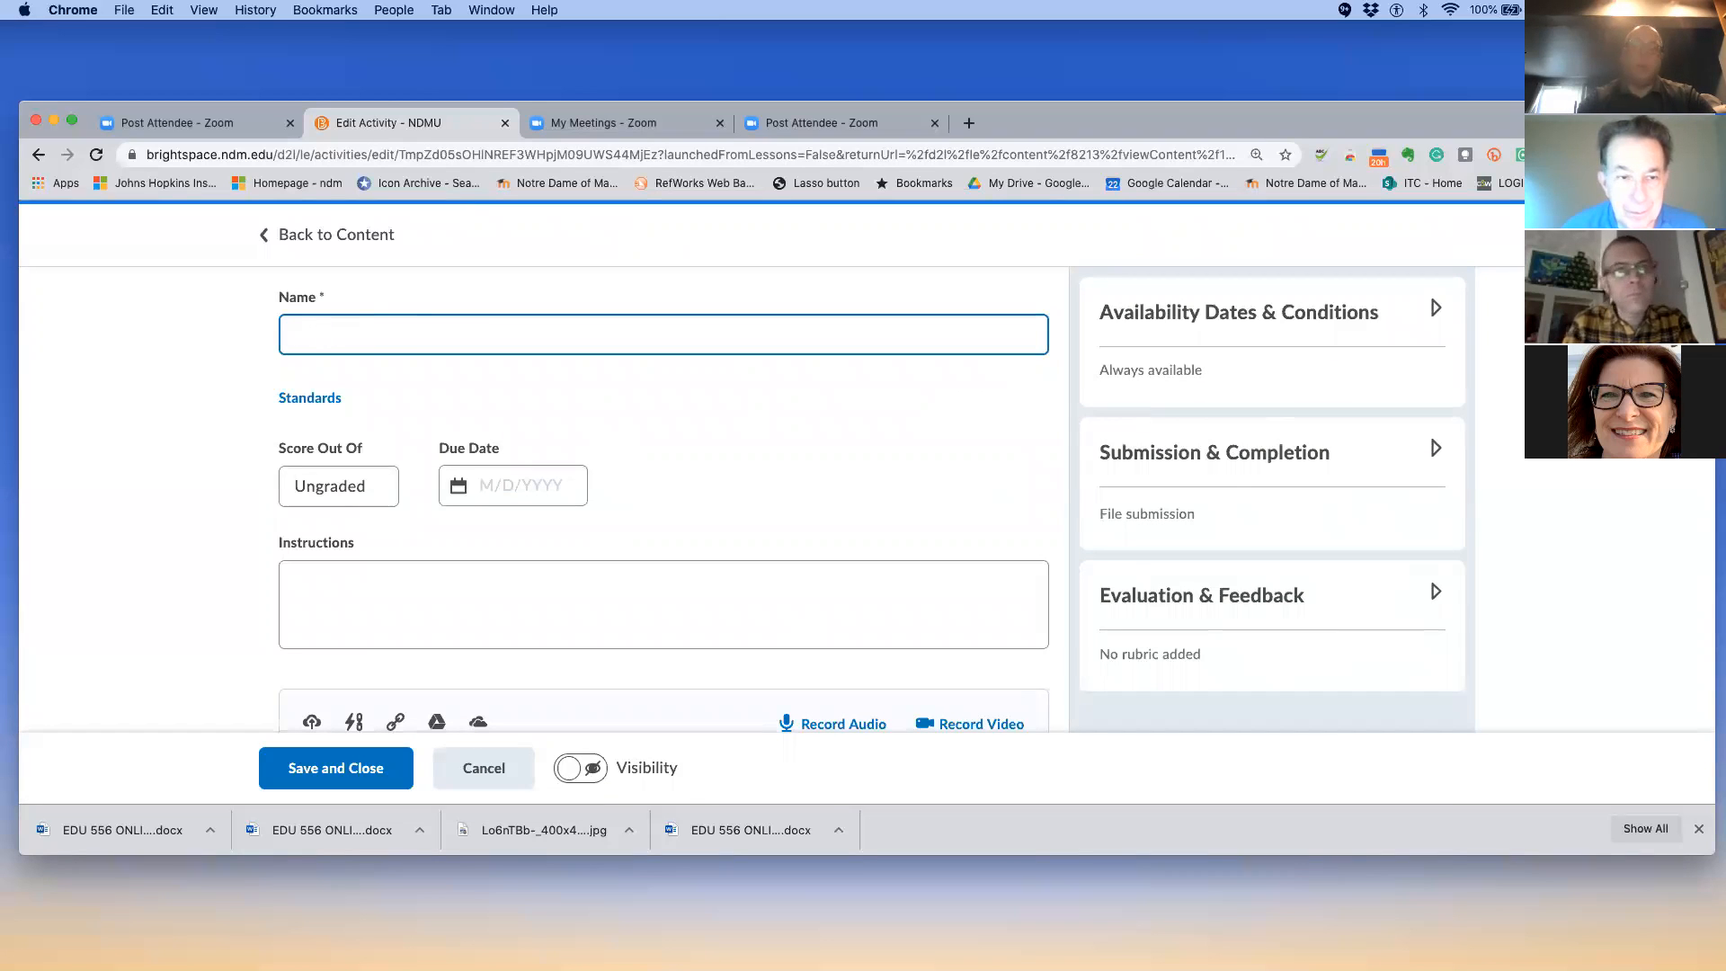
text(Paper 1)
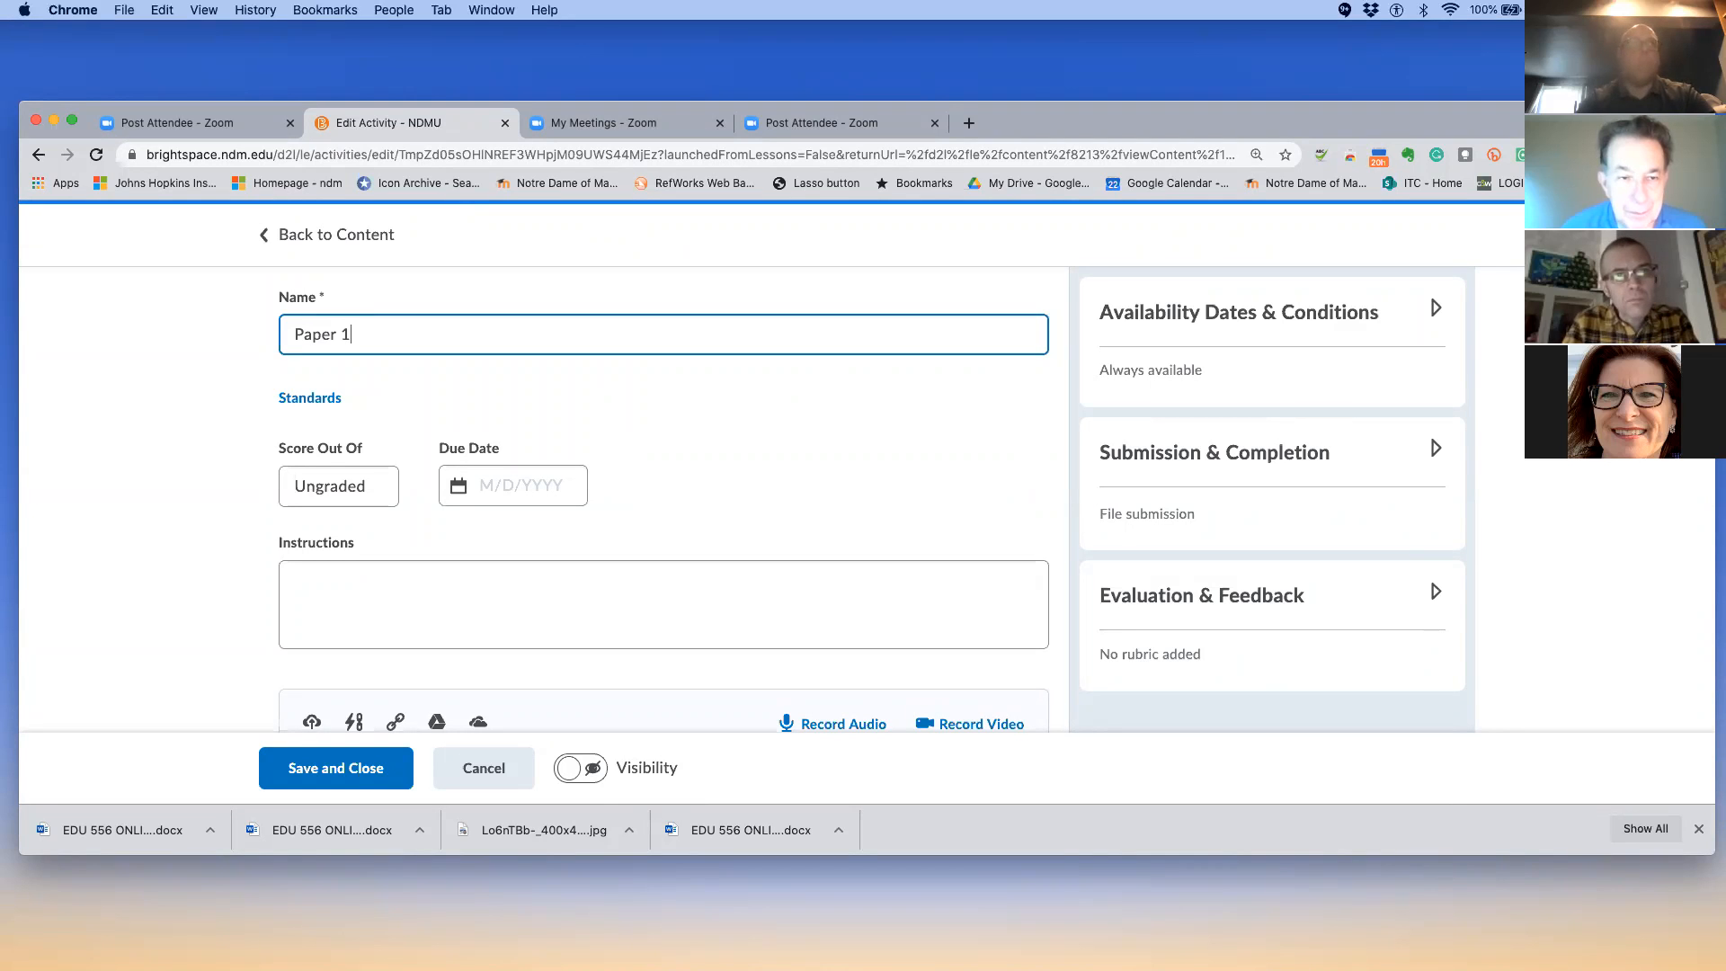
Make the assignment graded, with a score out of 10 points
scroll(519, 419, down, 2)
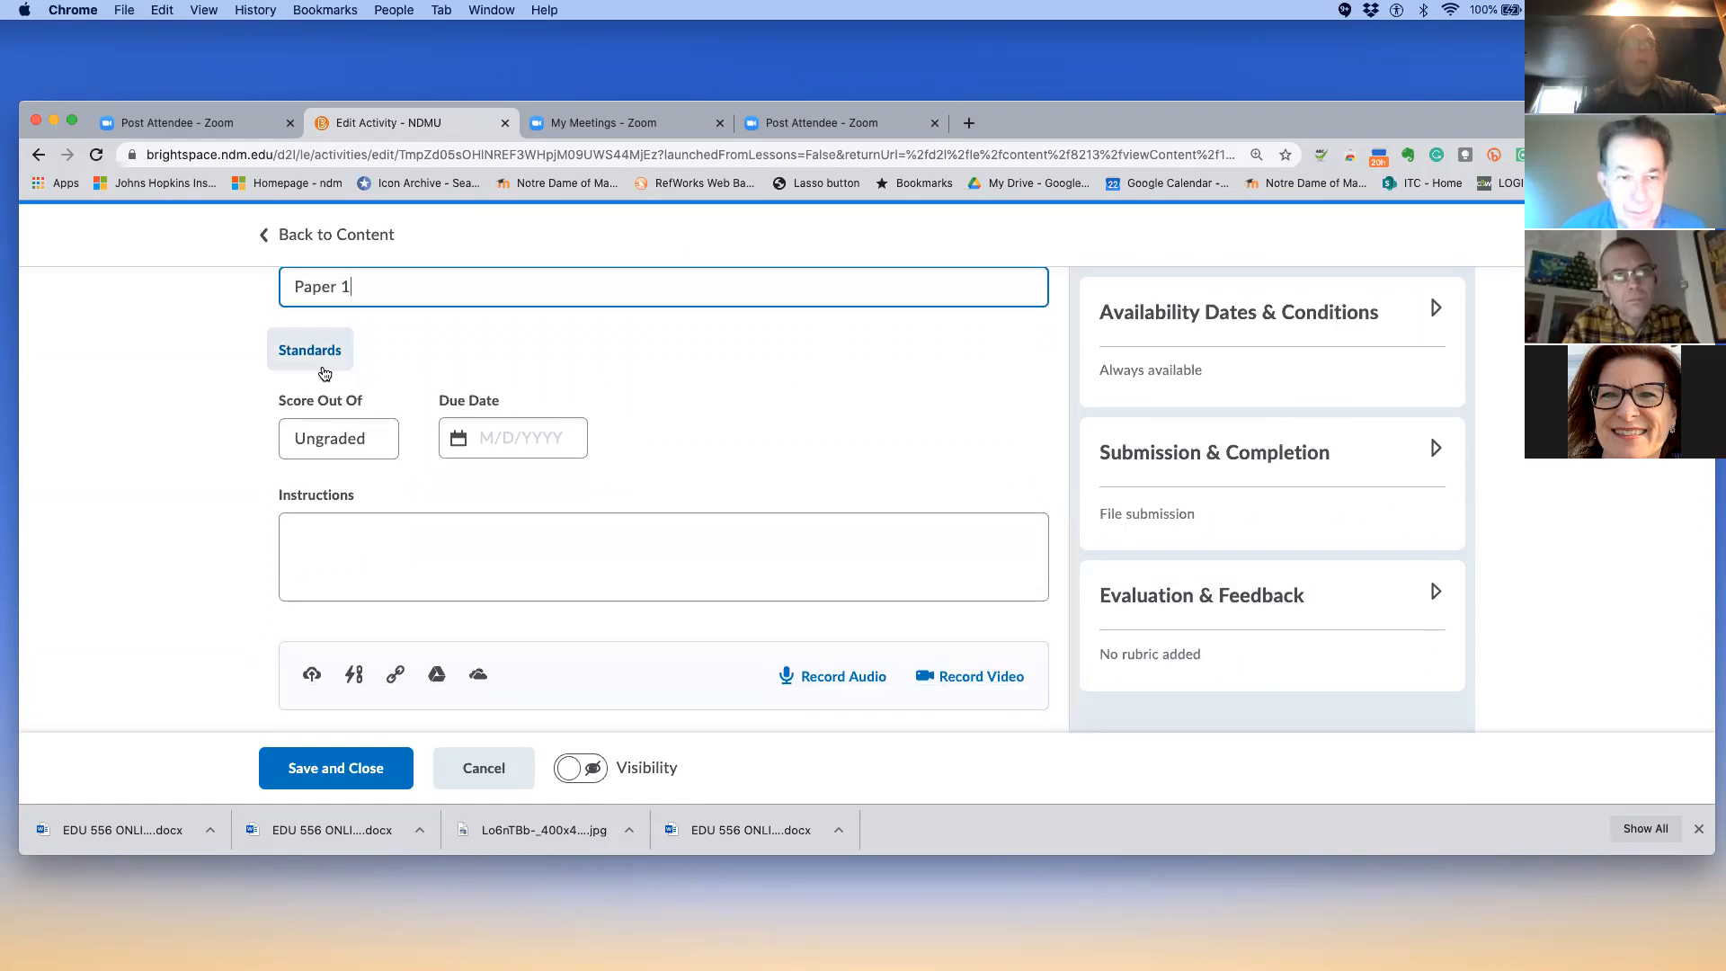
click(367, 441)
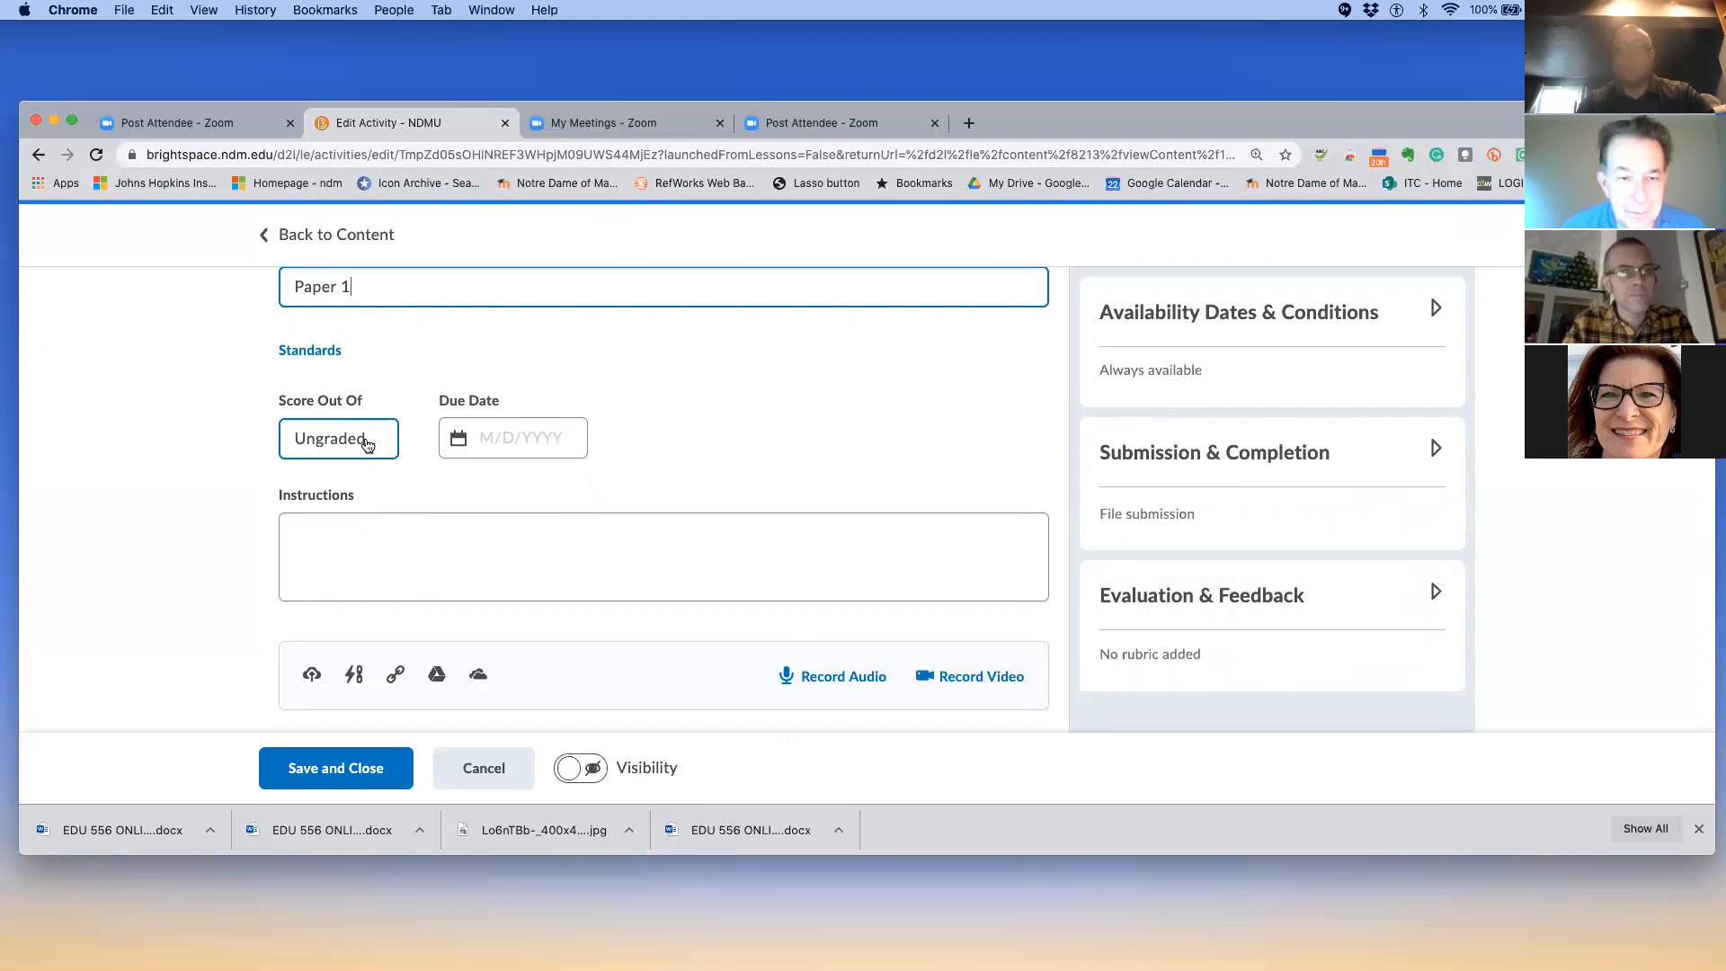
click(367, 444)
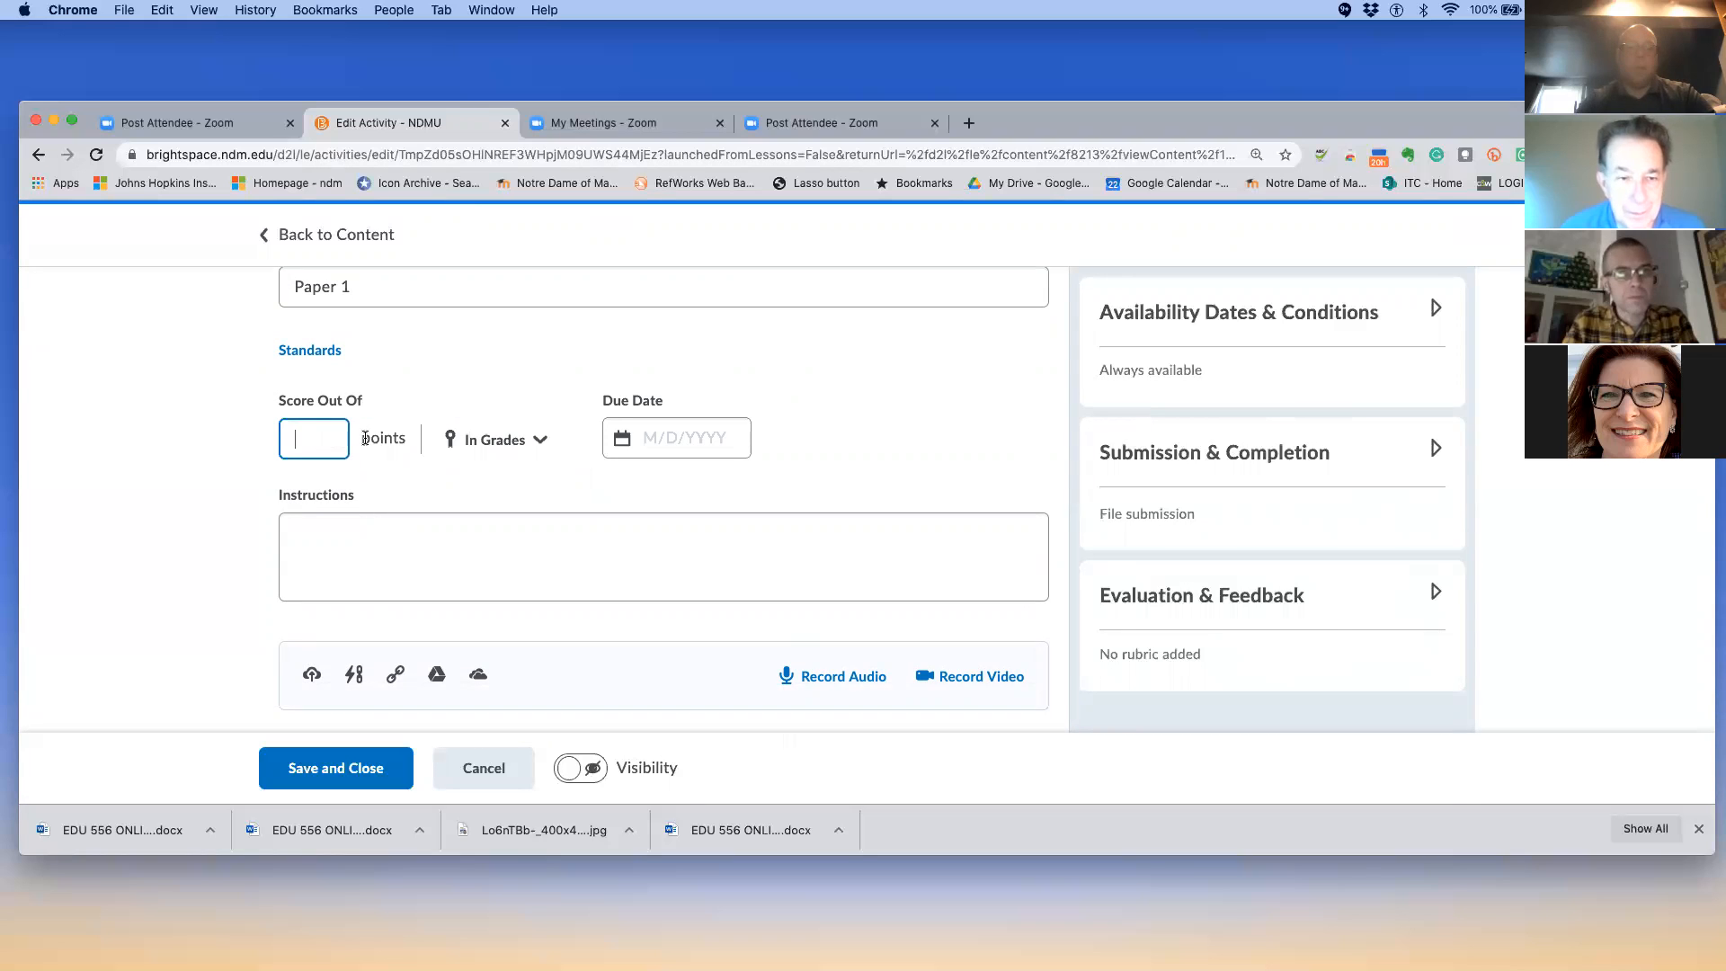
text(10)
scroll(546, 501, down, 1)
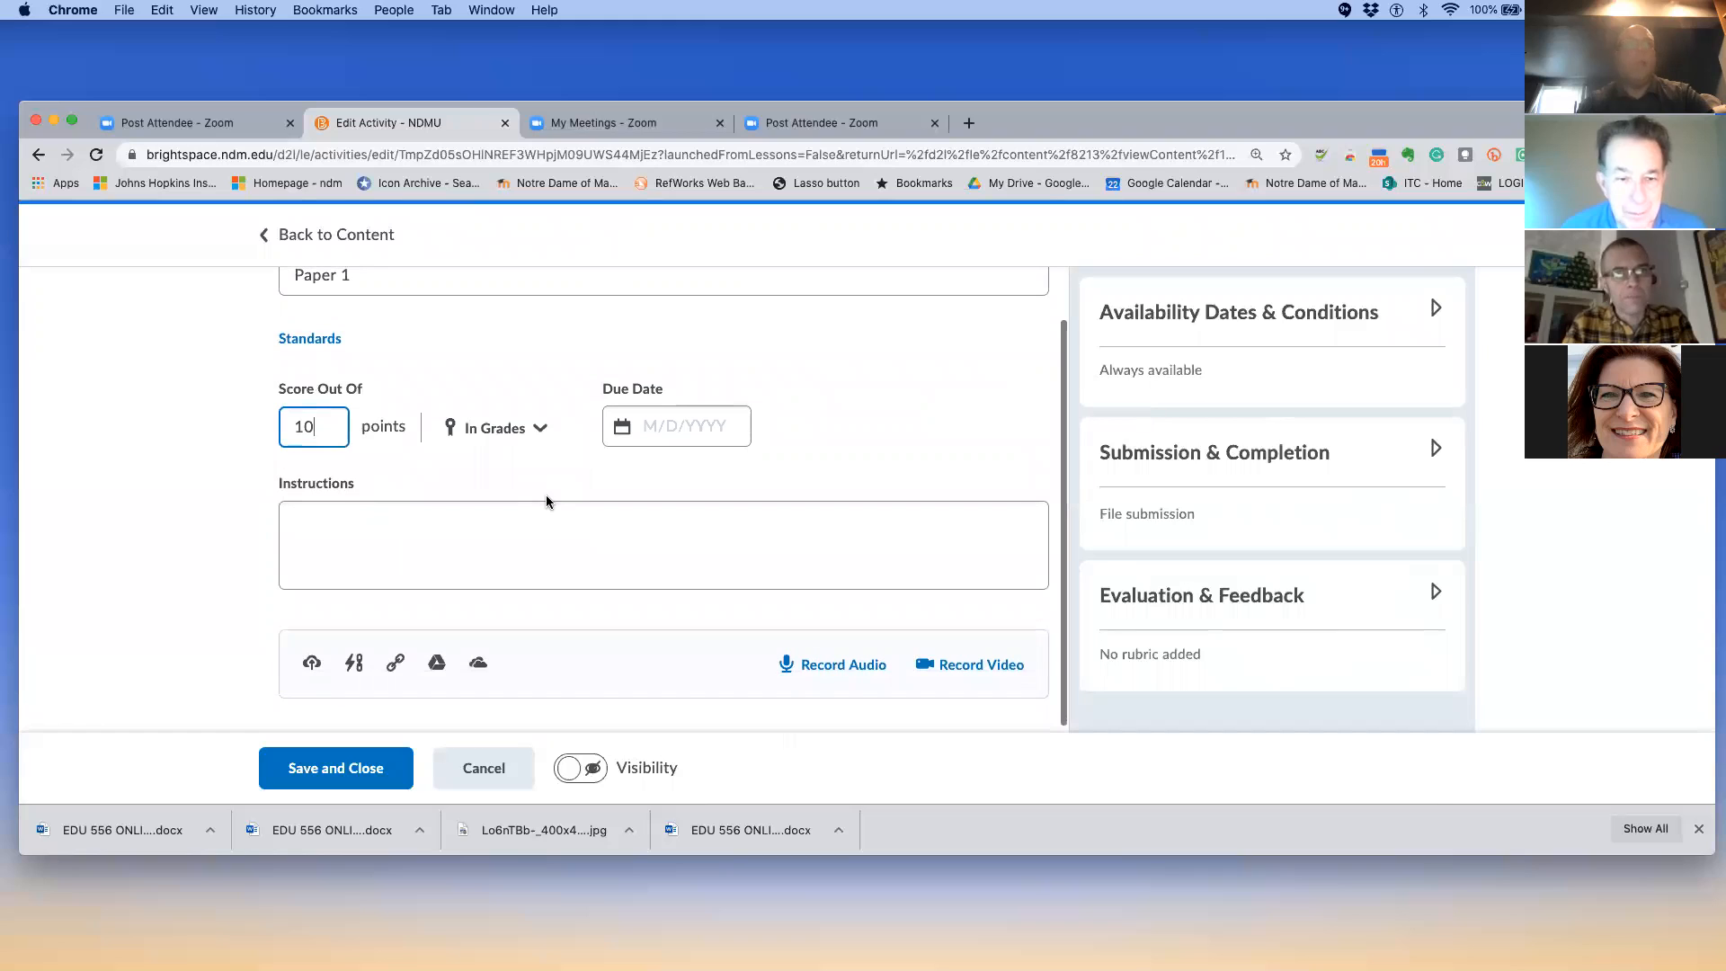
Check the assignment's gradebook options and set its due date to 12/19/2020
click(539, 429)
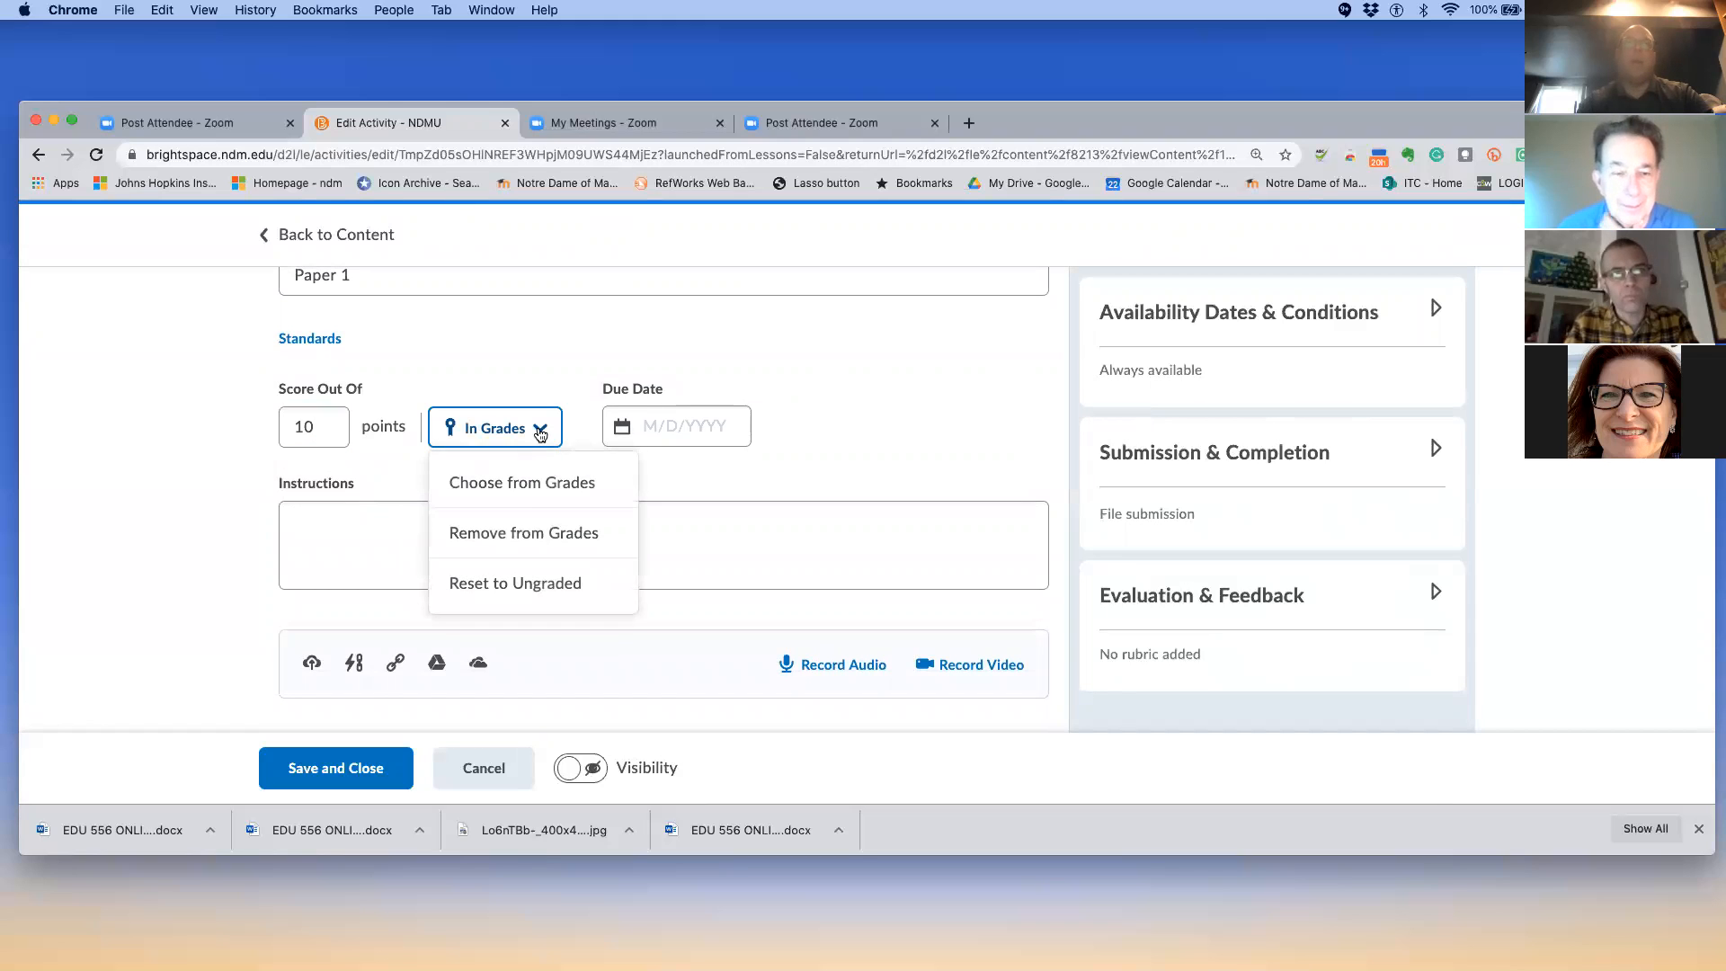
click(820, 420)
click(715, 426)
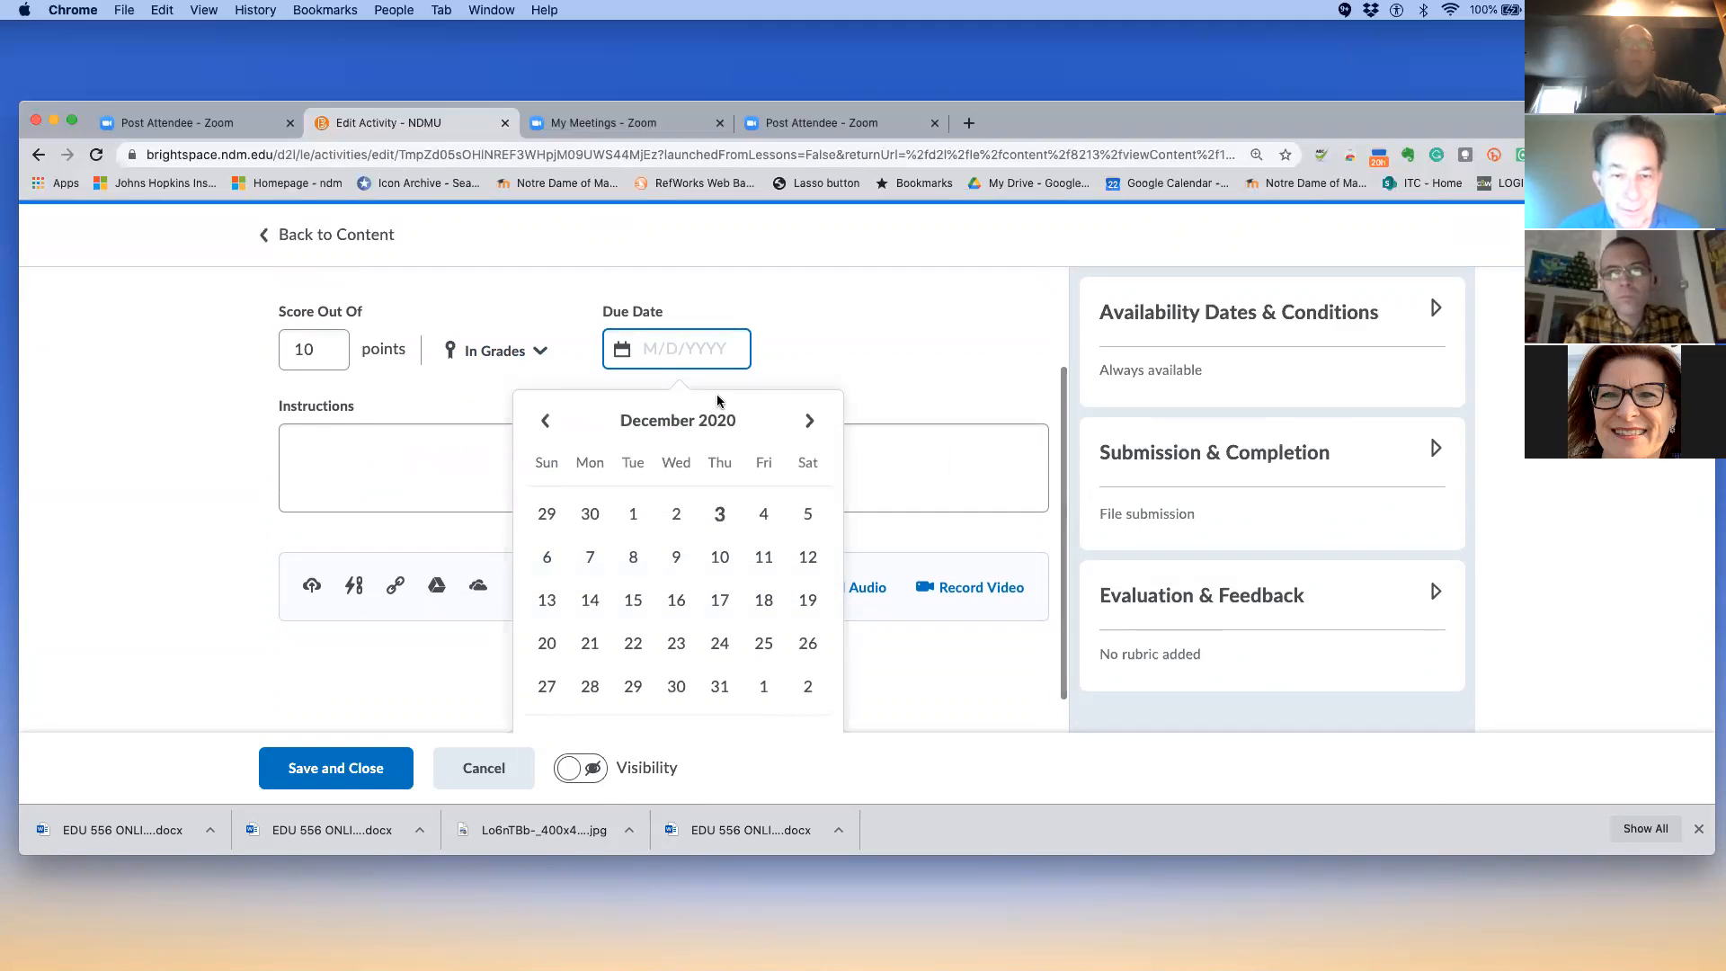
click(807, 599)
Enter the placeholder text "fhfjhdfhjfjdfjfdj" as the assignment's instructions
click(860, 558)
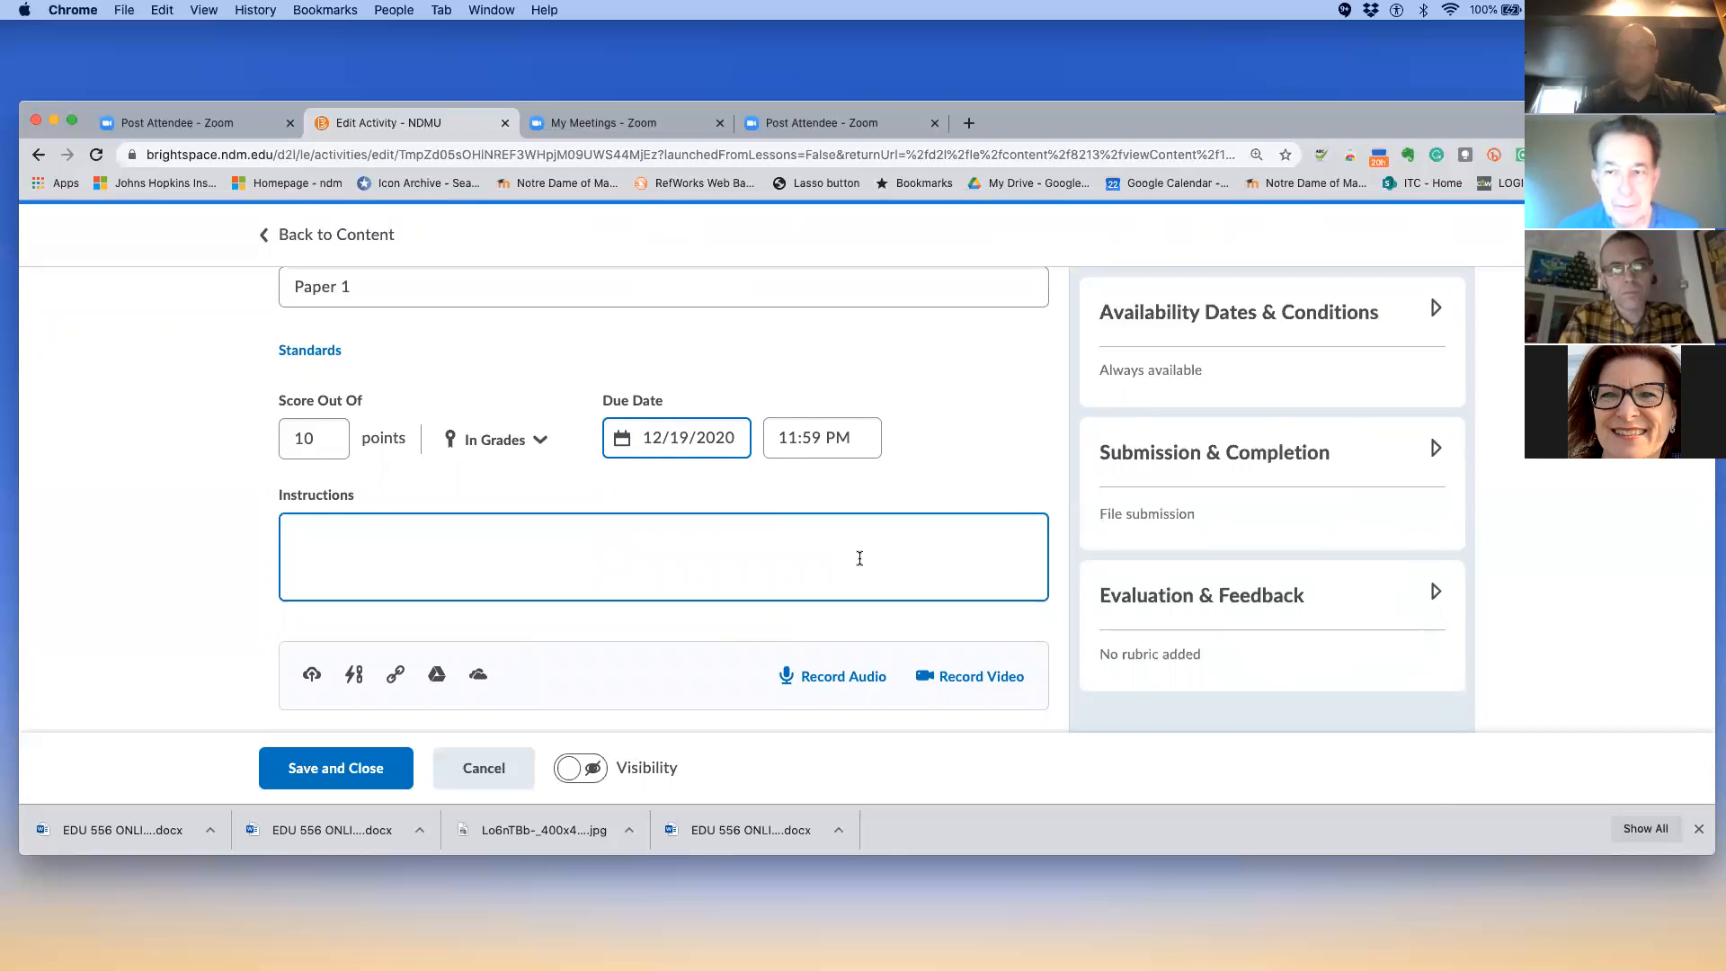
scroll(852, 557, down, 1)
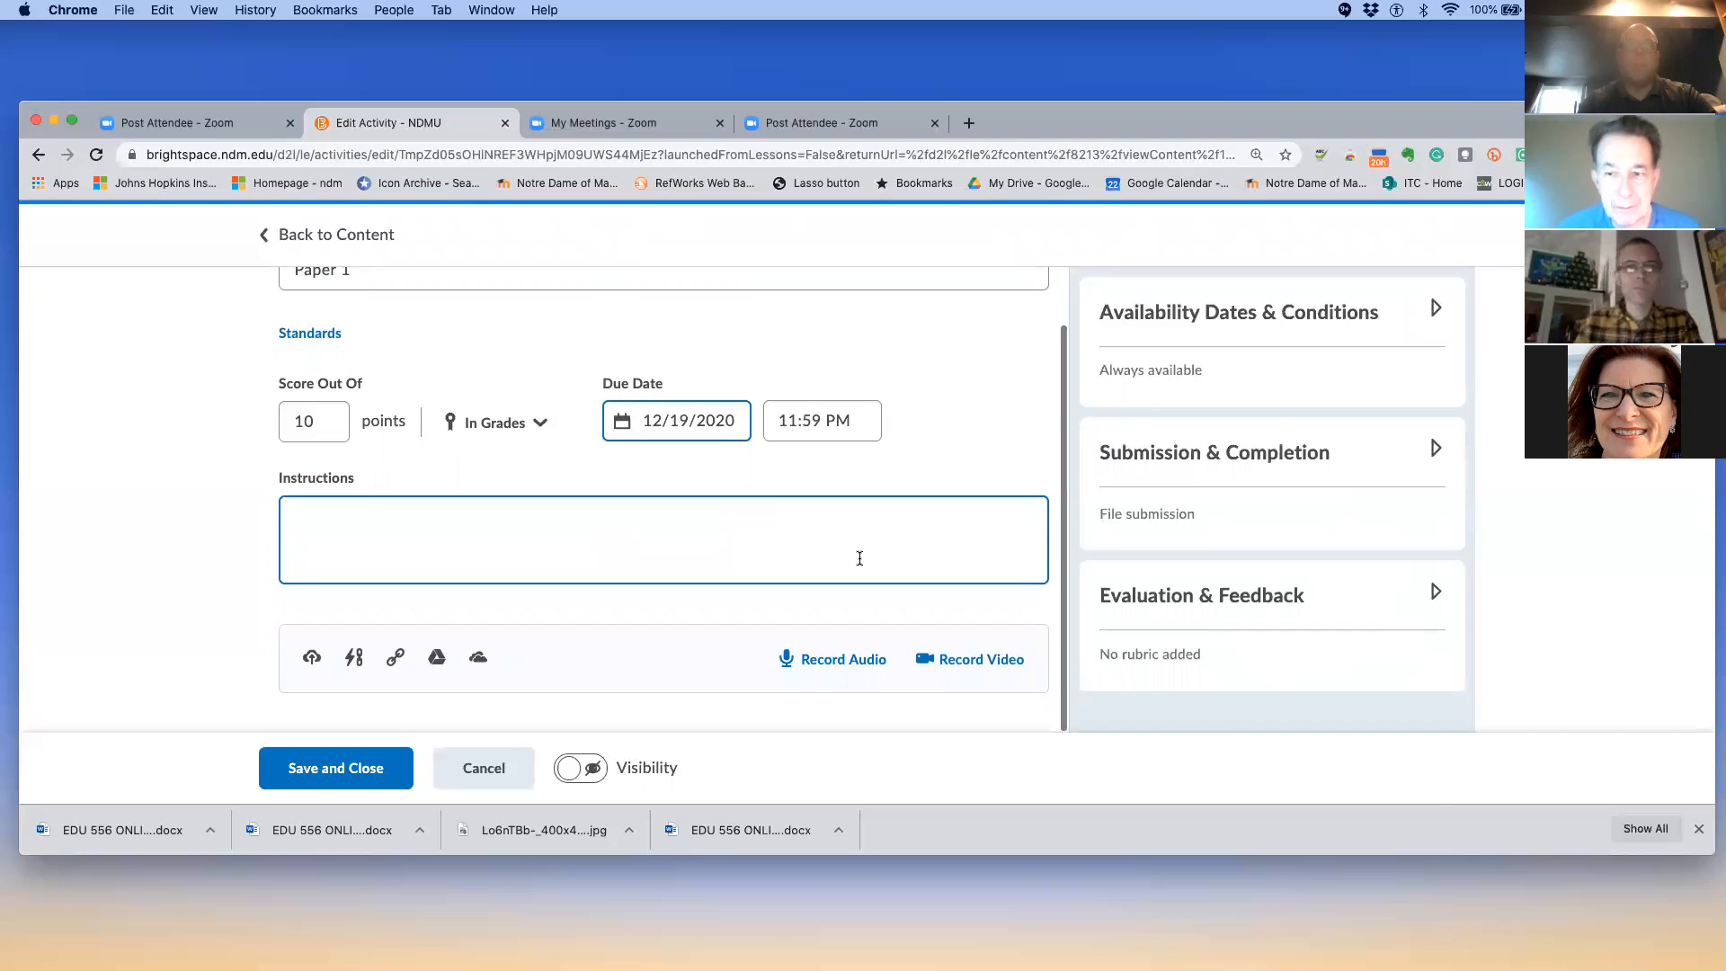
click(440, 527)
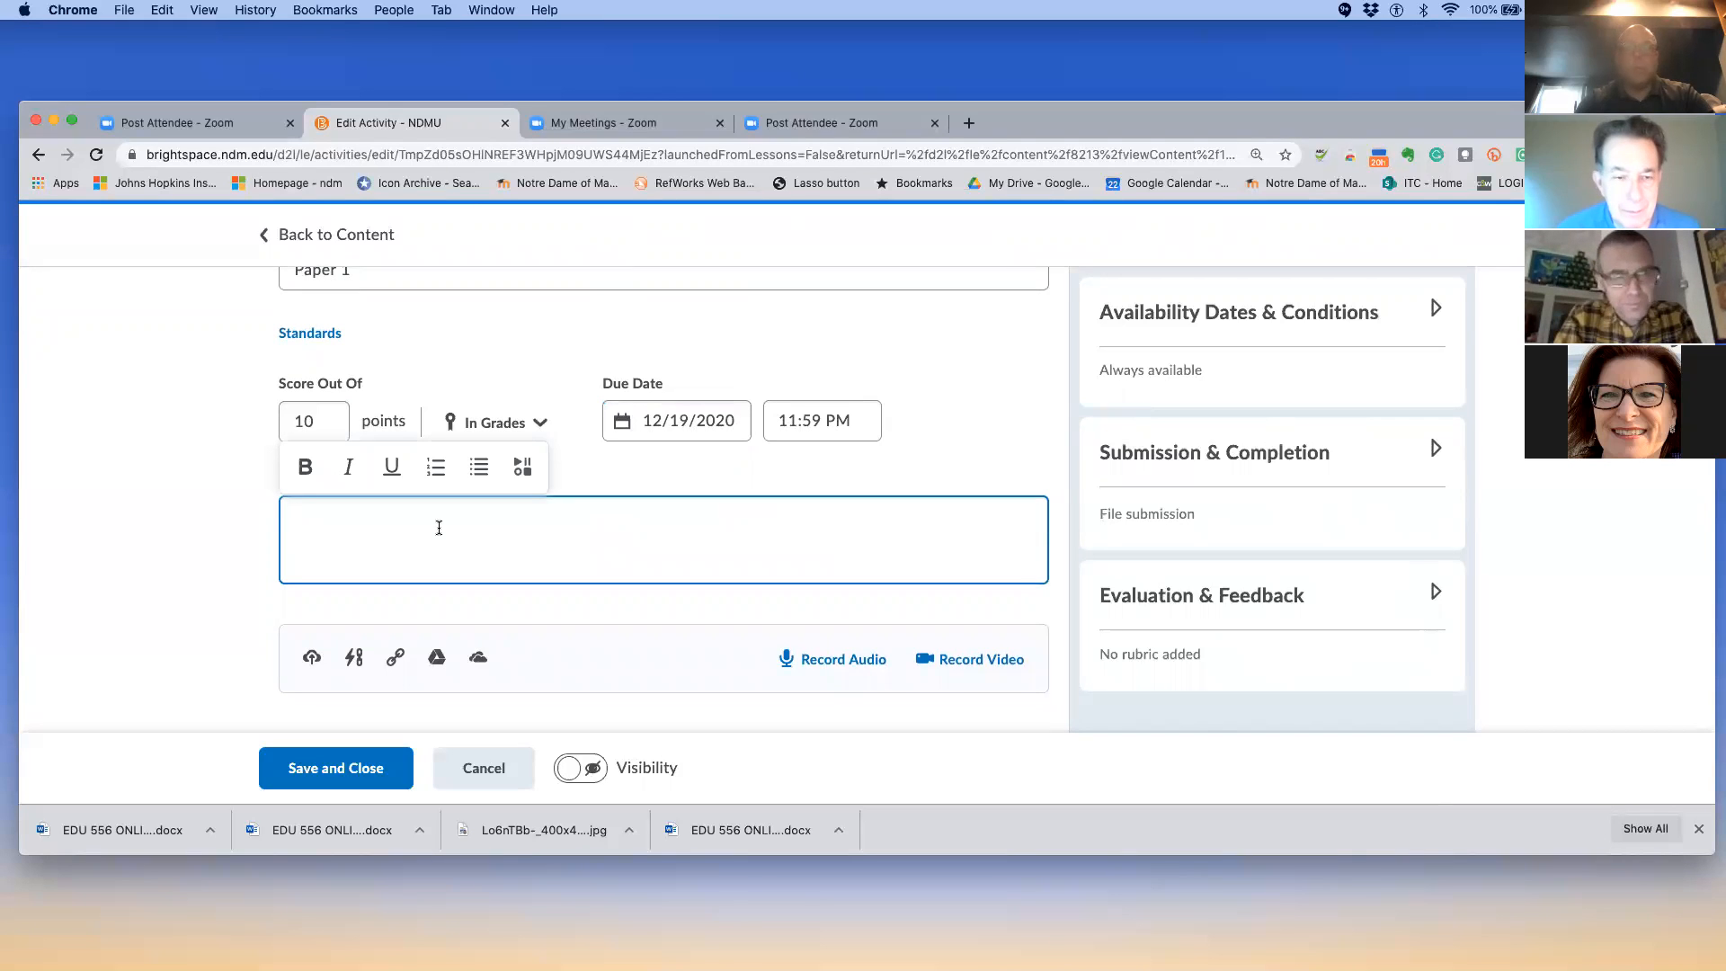
text(fhfjhdfhjfjdfjfdj)
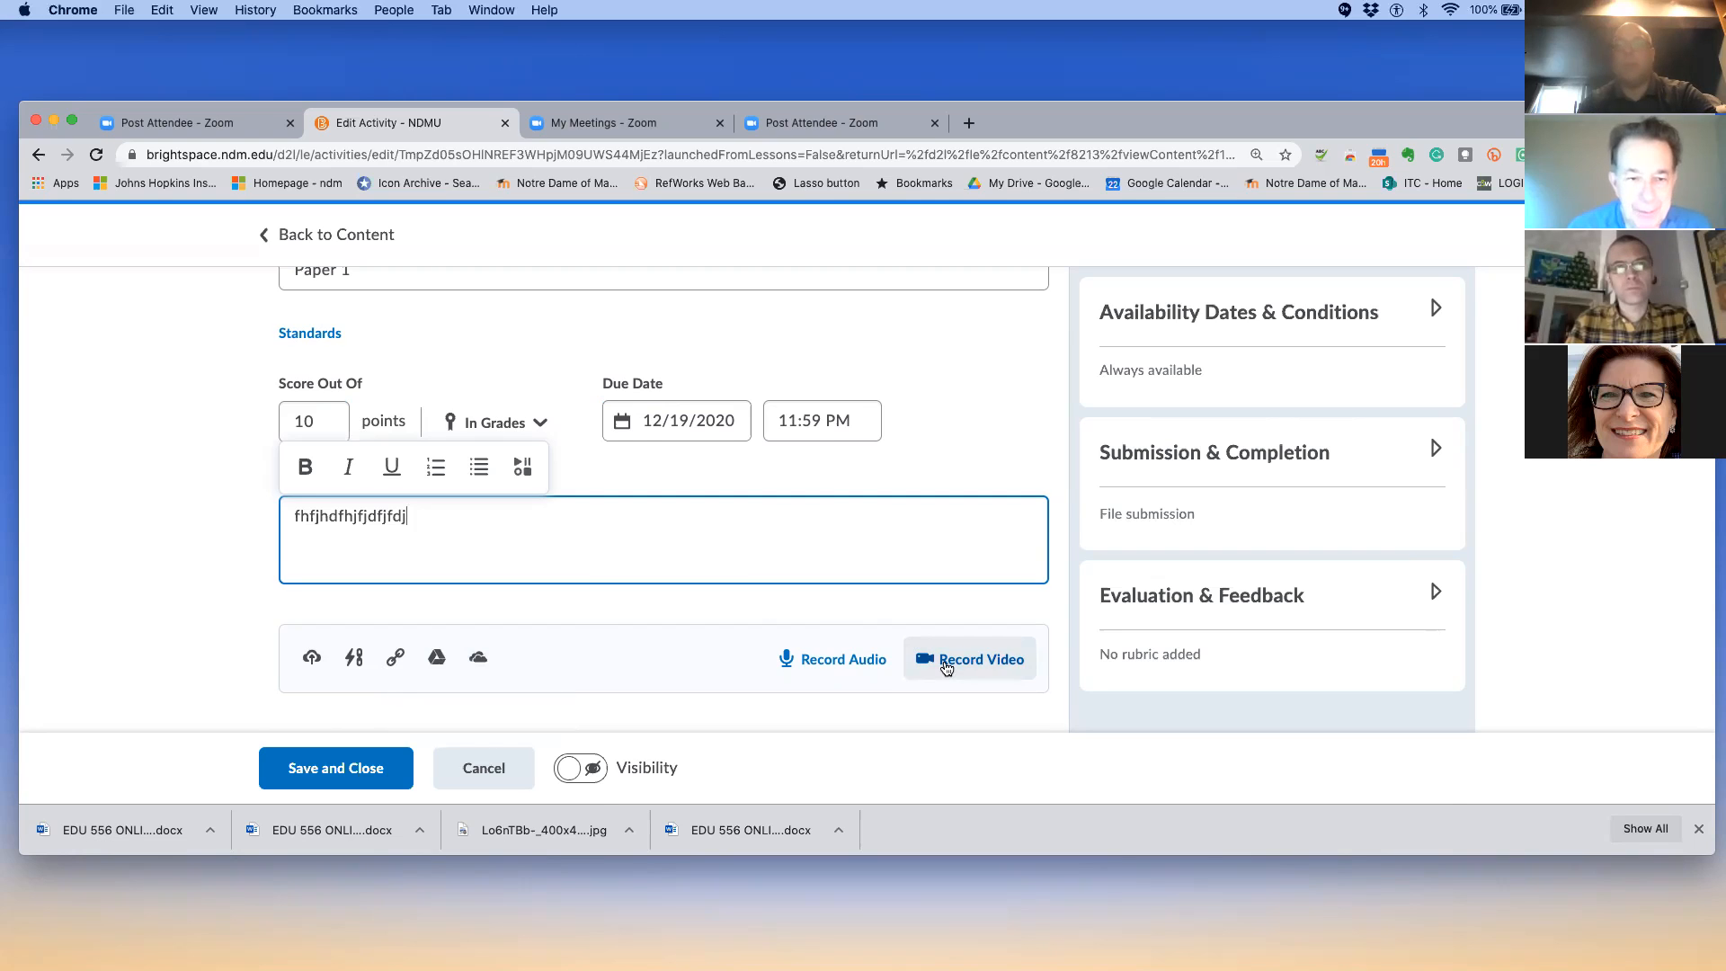
Examine the assignment's availability dates, release conditions and special access settings
scroll(944, 663, up, 2)
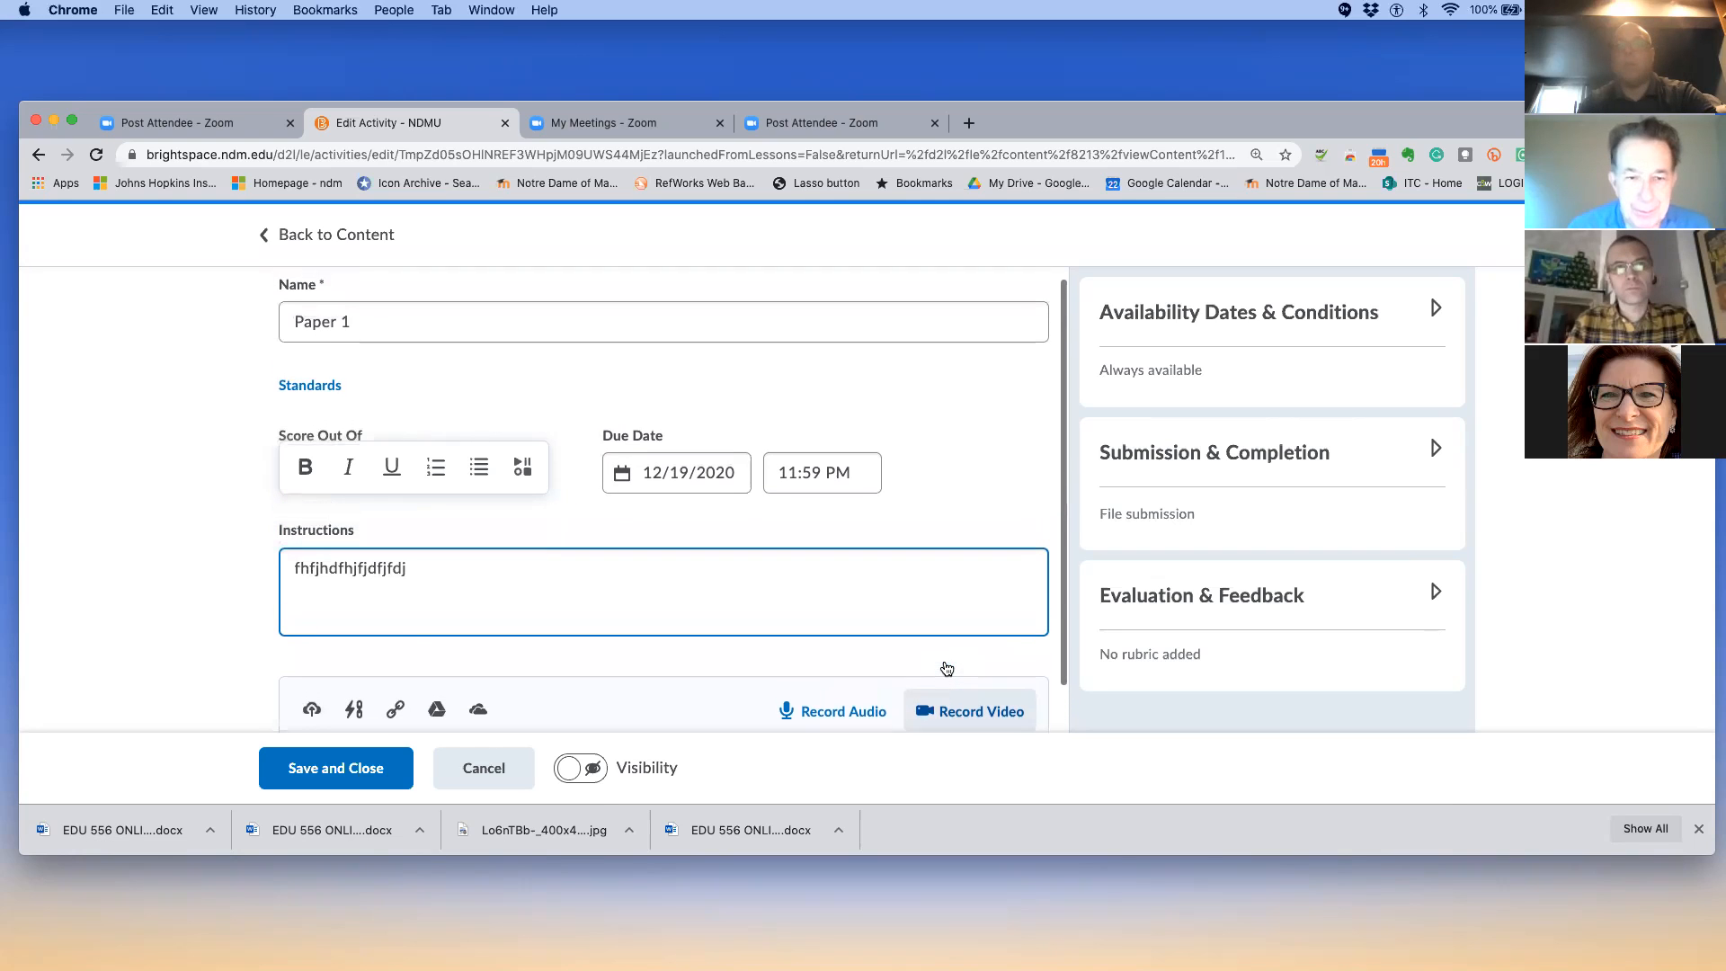
click(1436, 314)
scroll(1396, 392, down, 2)
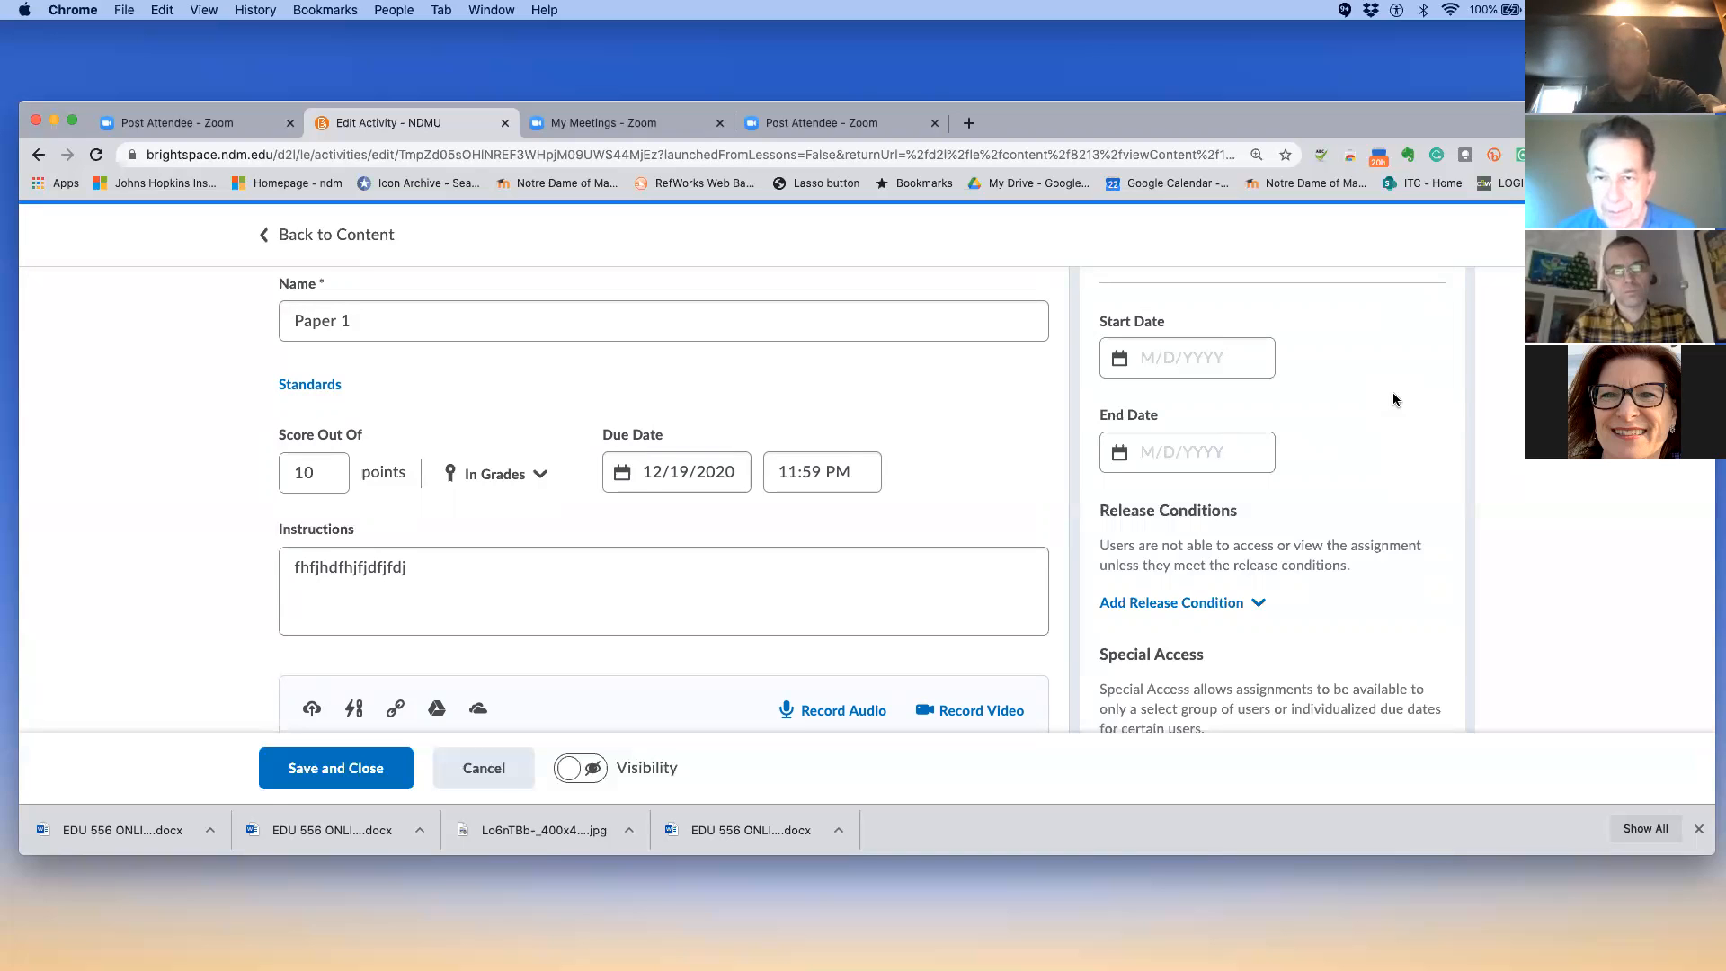
scroll(1393, 396, up, 2)
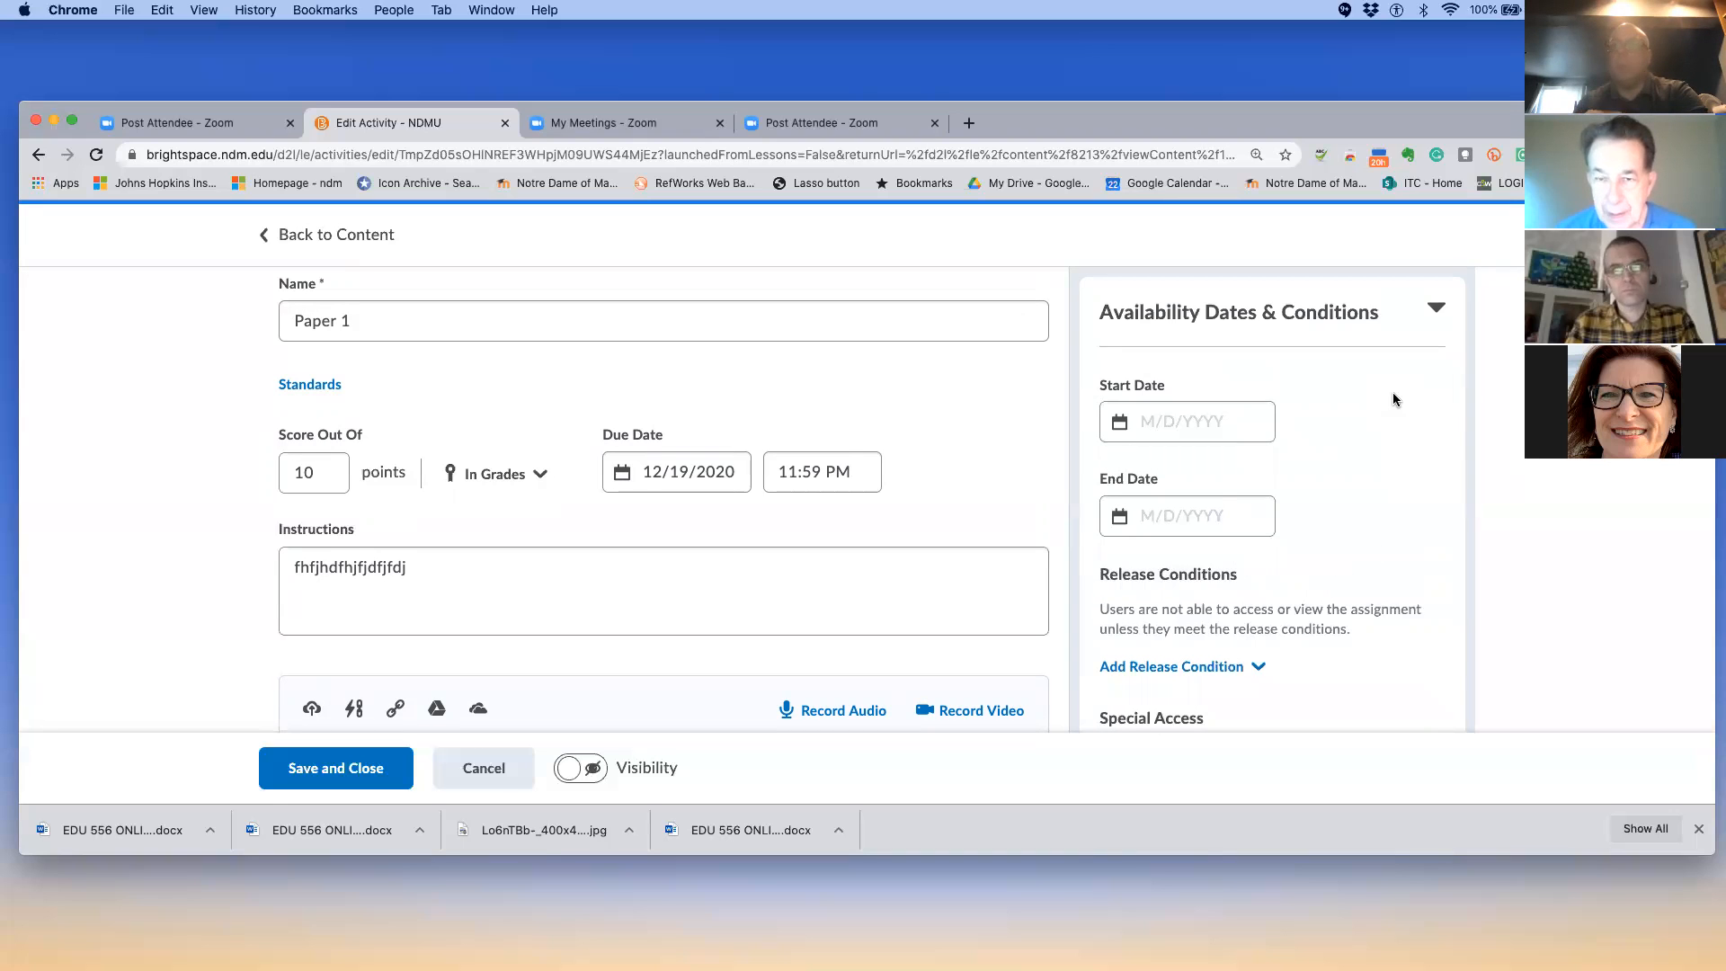
scroll(1393, 396, down, 2)
scroll(1393, 393, down, 5)
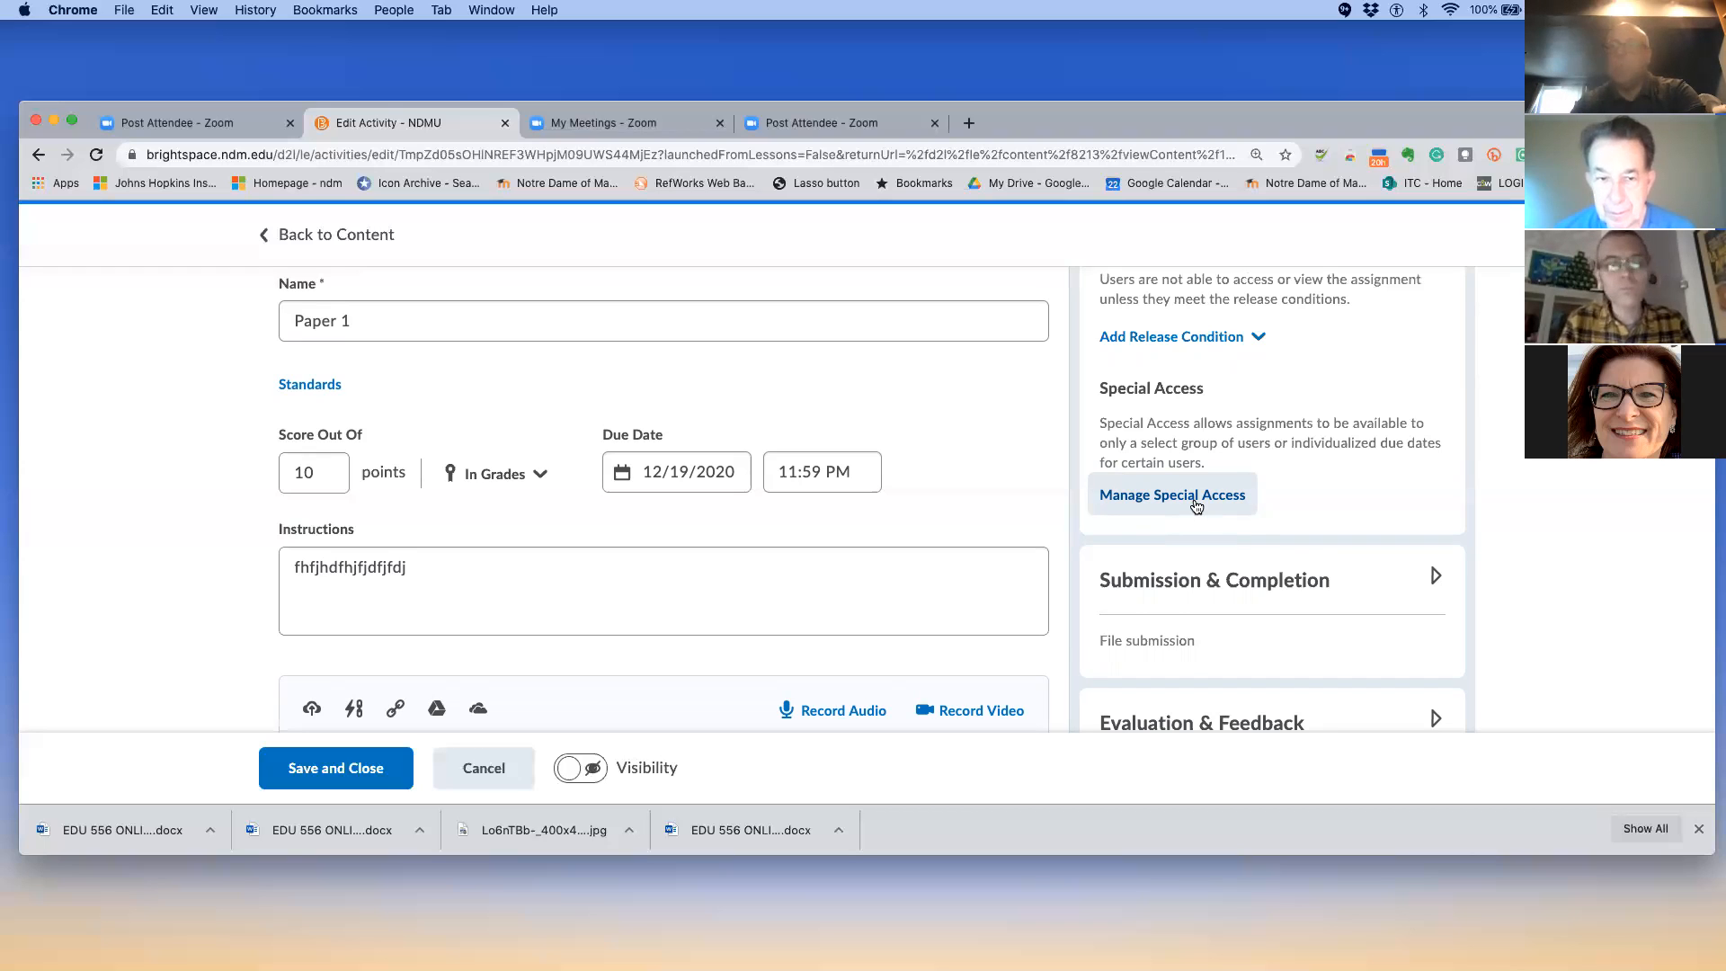
scroll(1197, 506, down, 2)
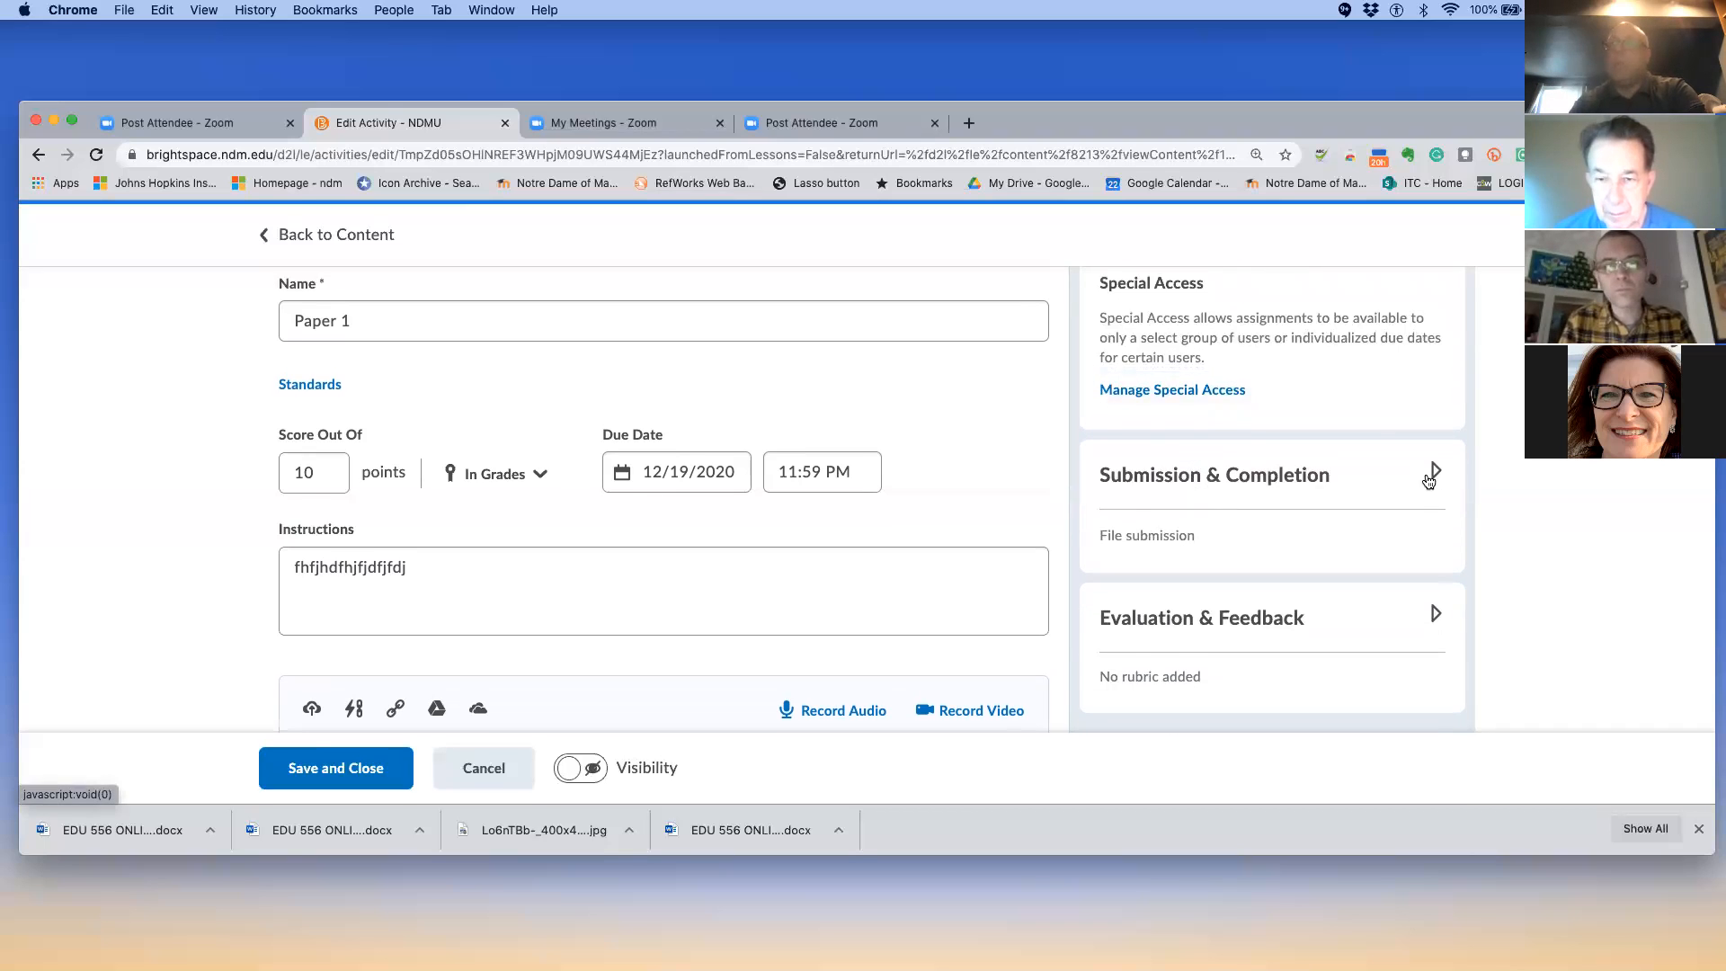
Review the assignment's submission and completion settings and set the submission type to On paper submission
click(1432, 473)
scroll(1430, 481, down, 5)
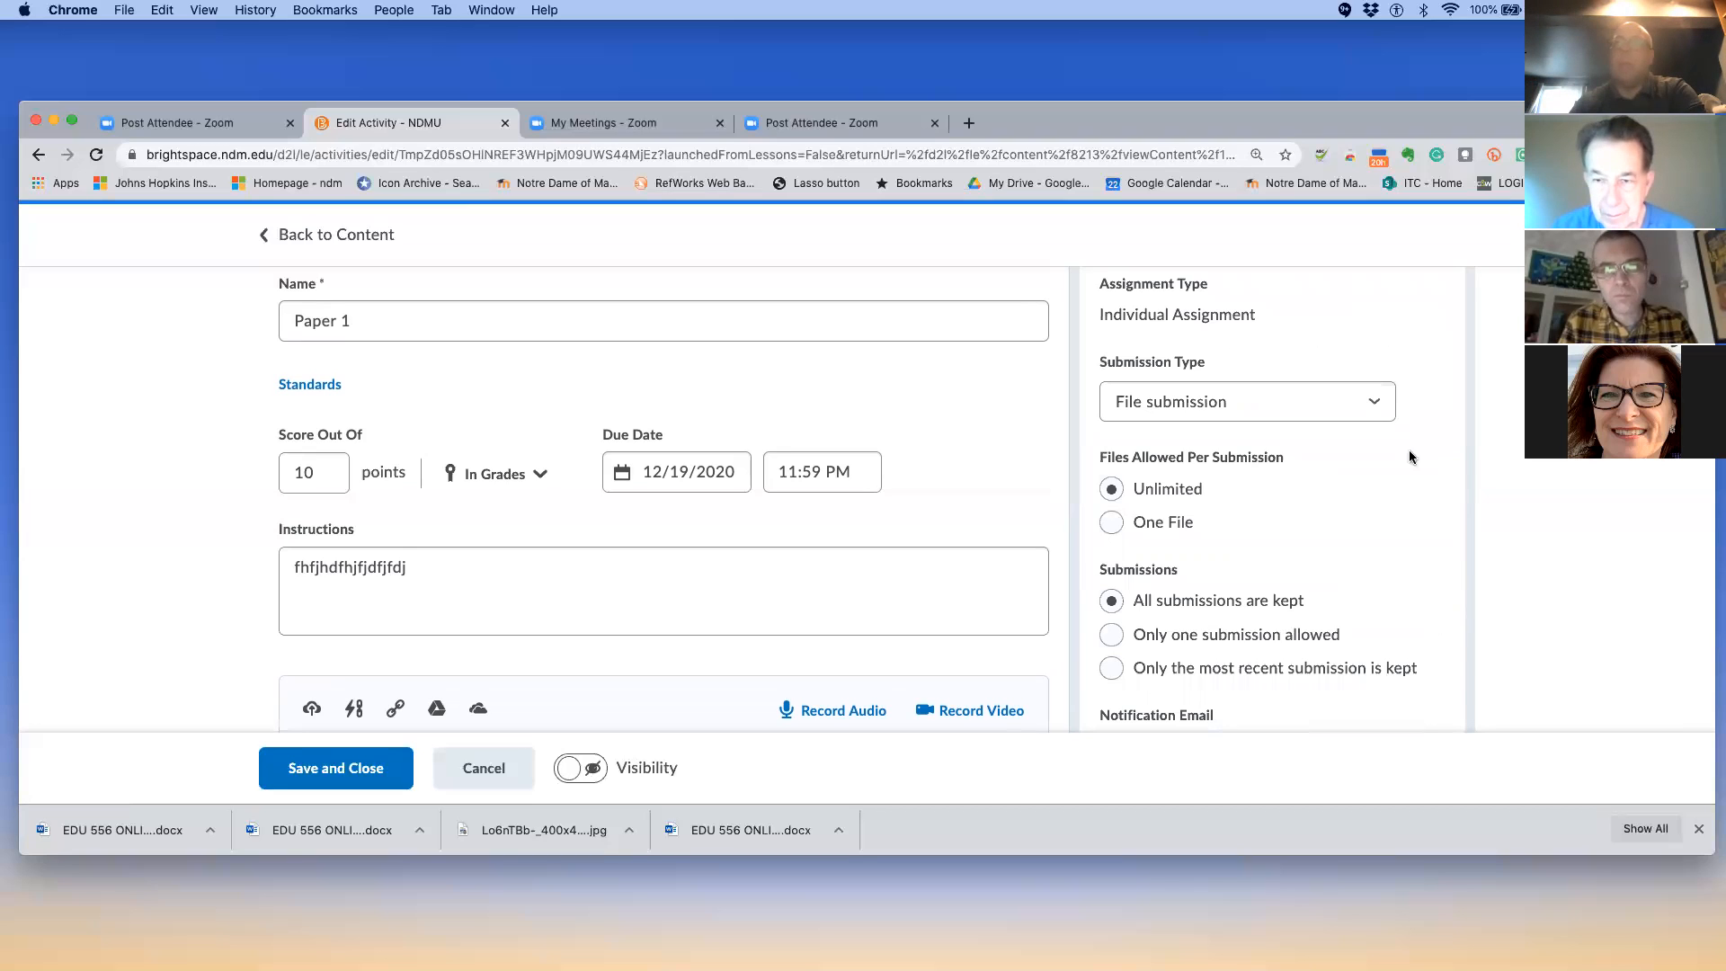
click(1316, 401)
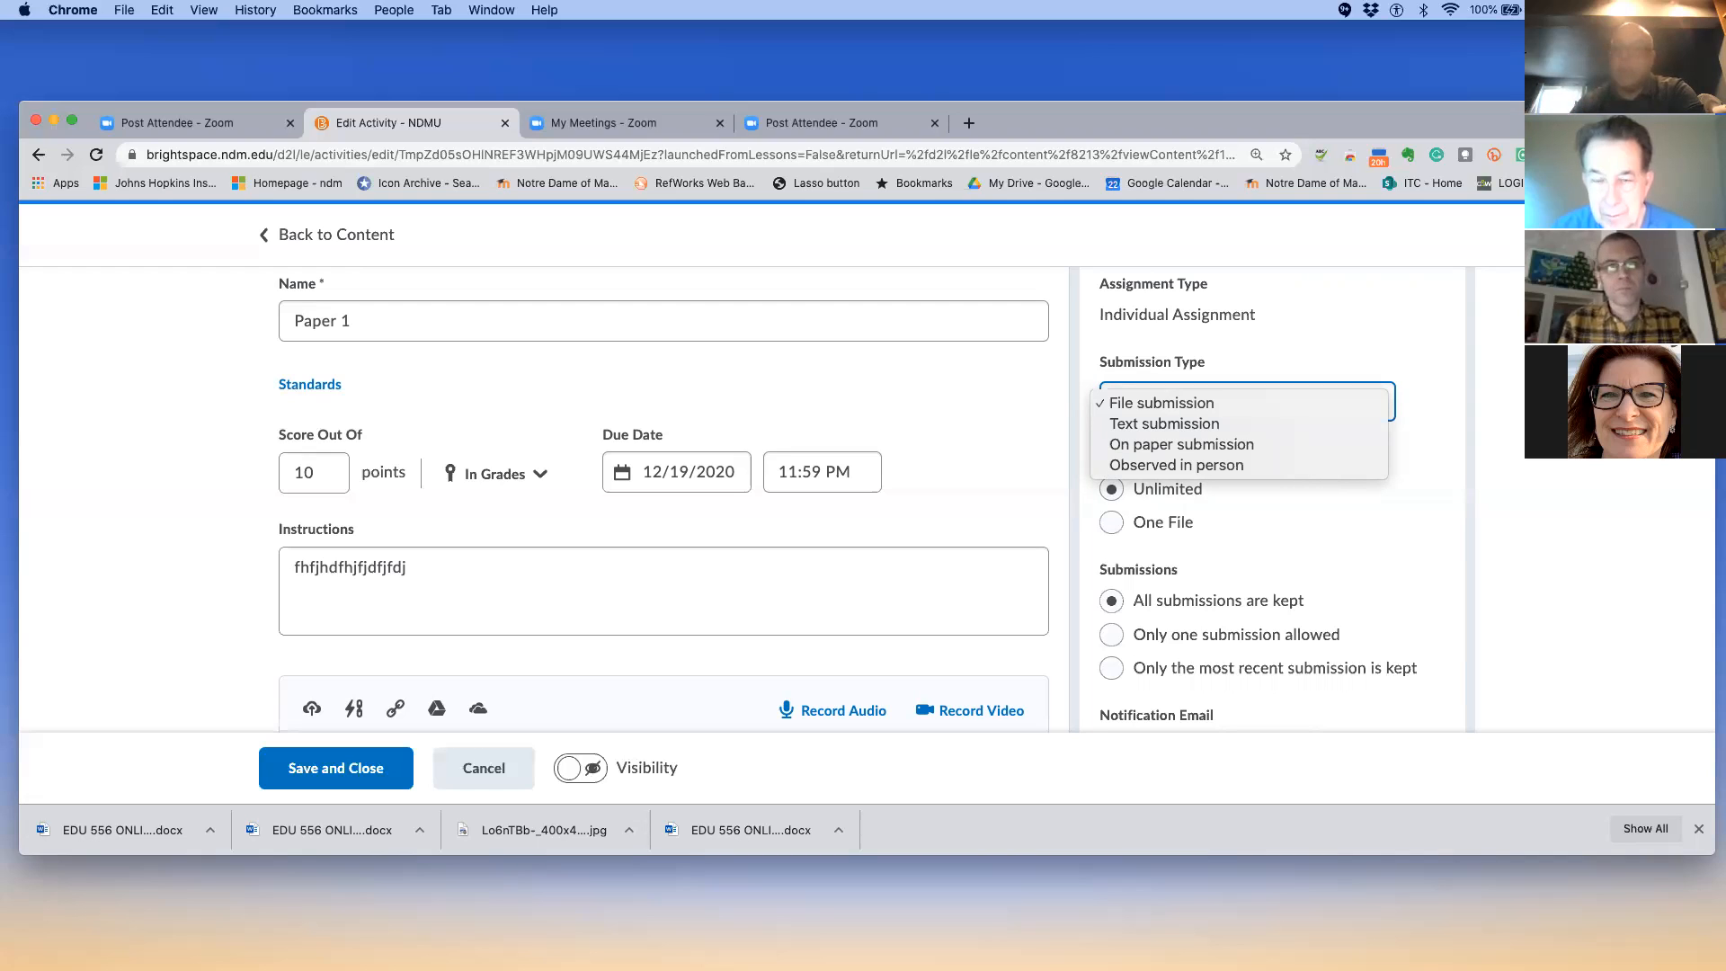
click(1304, 404)
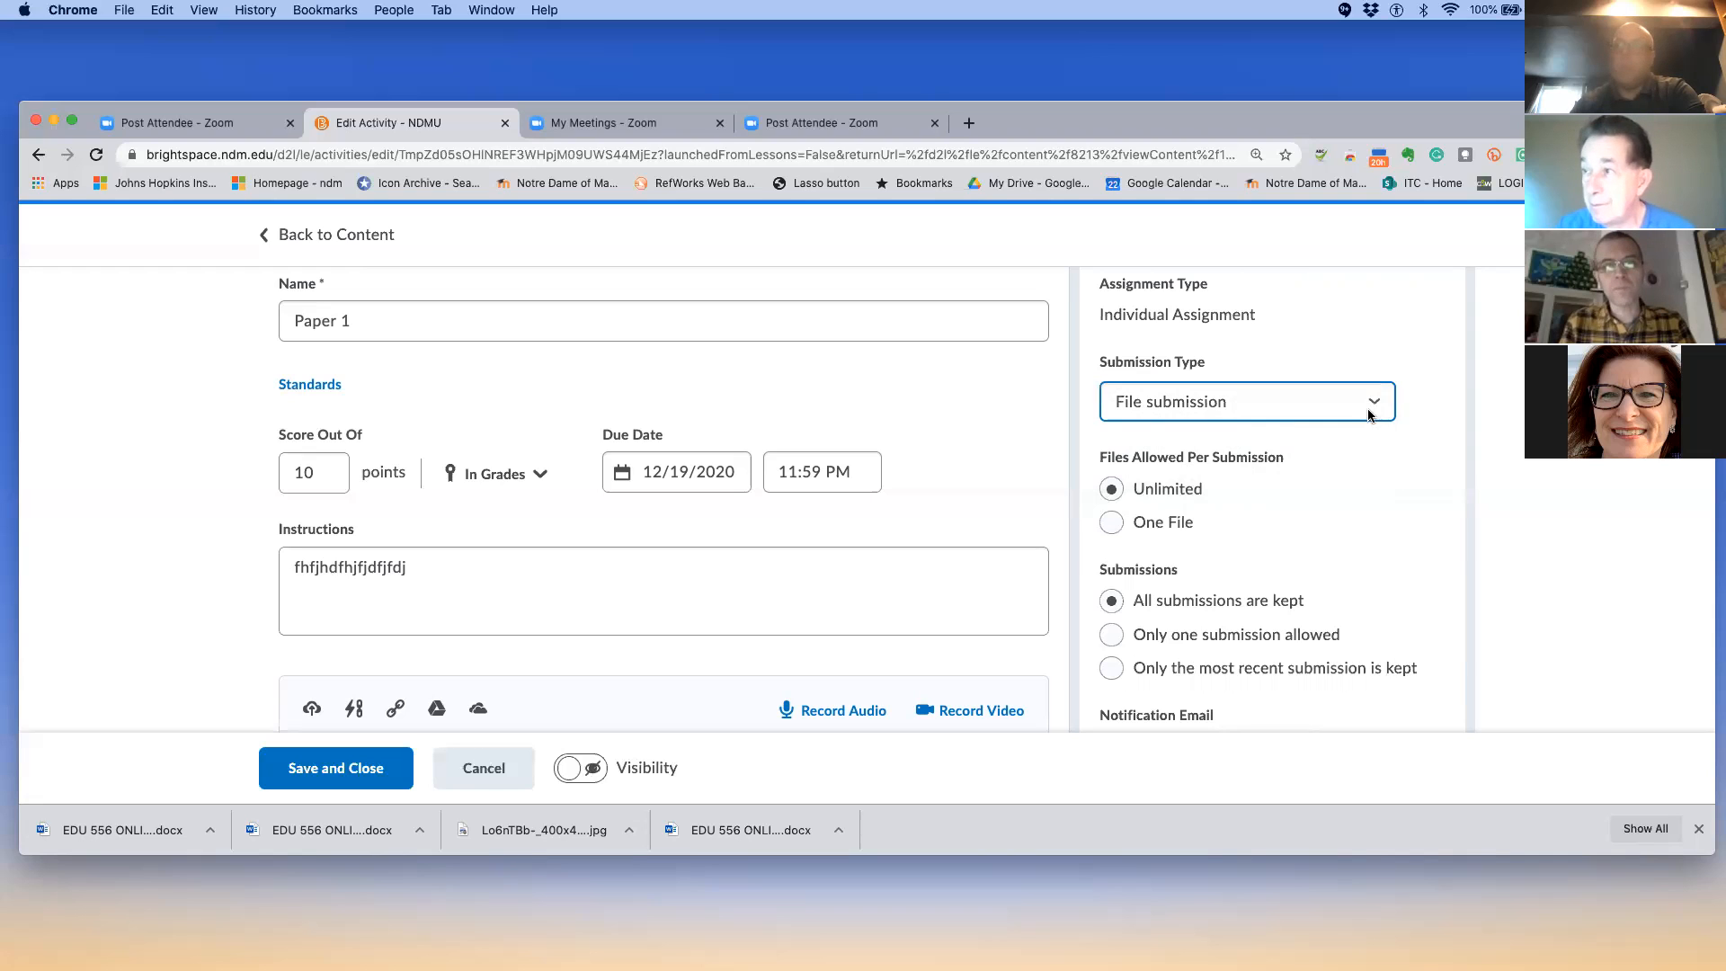
click(1364, 411)
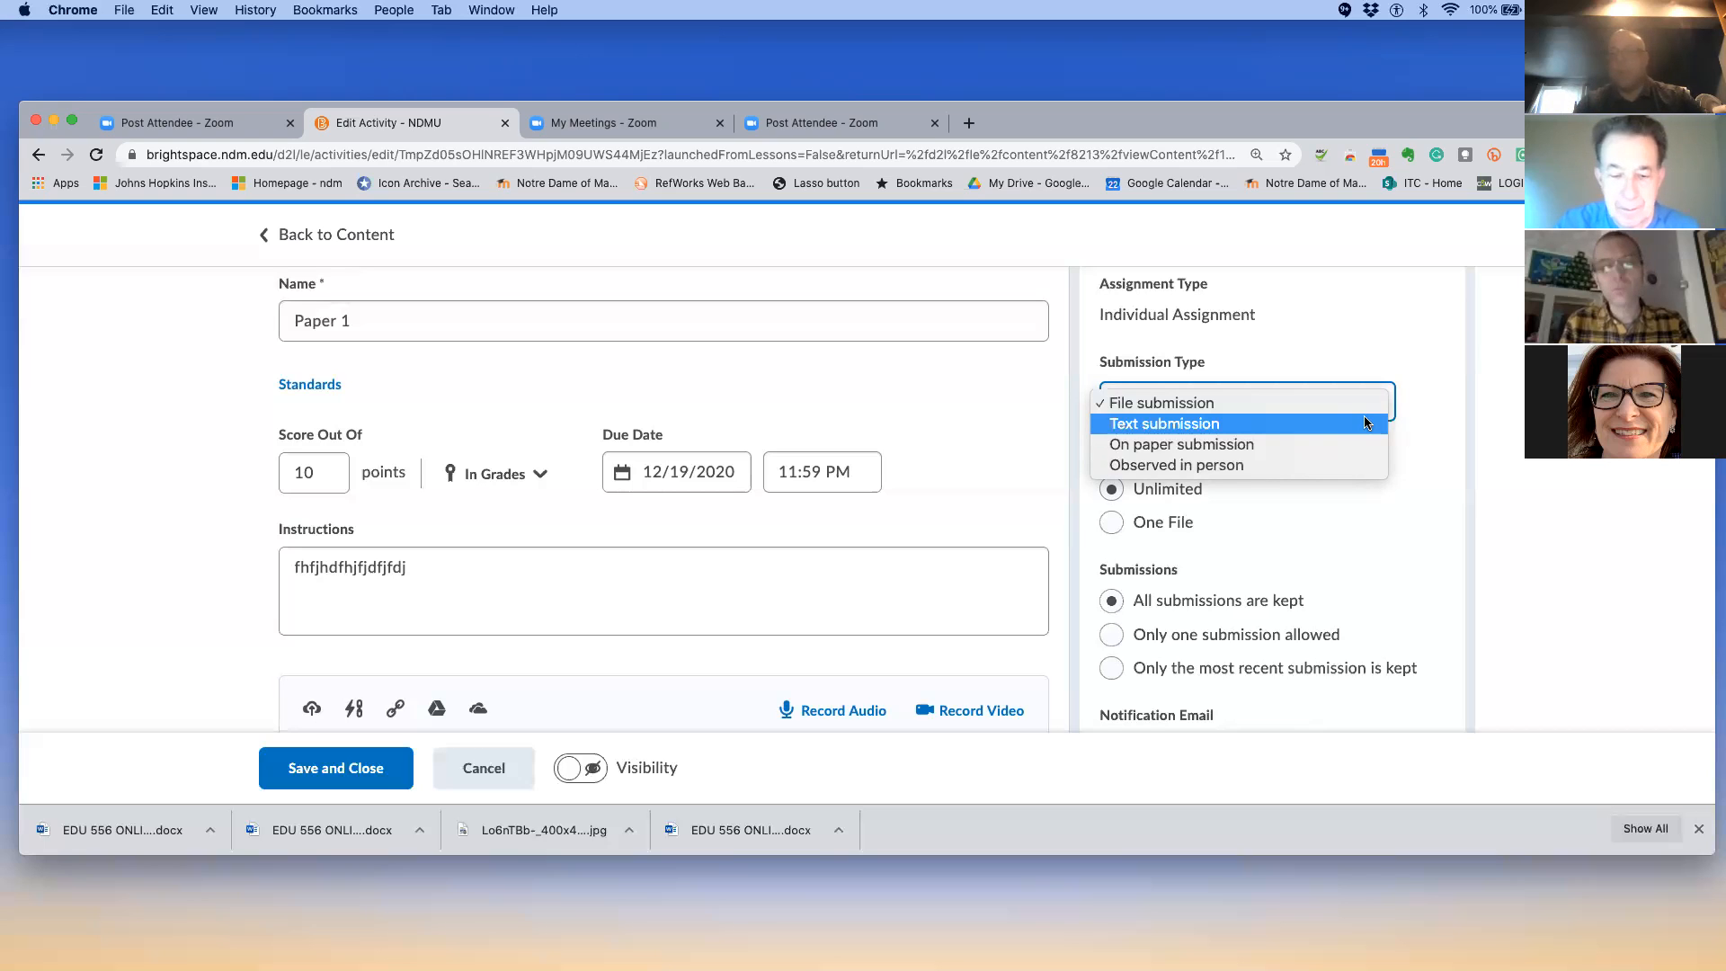
click(1248, 444)
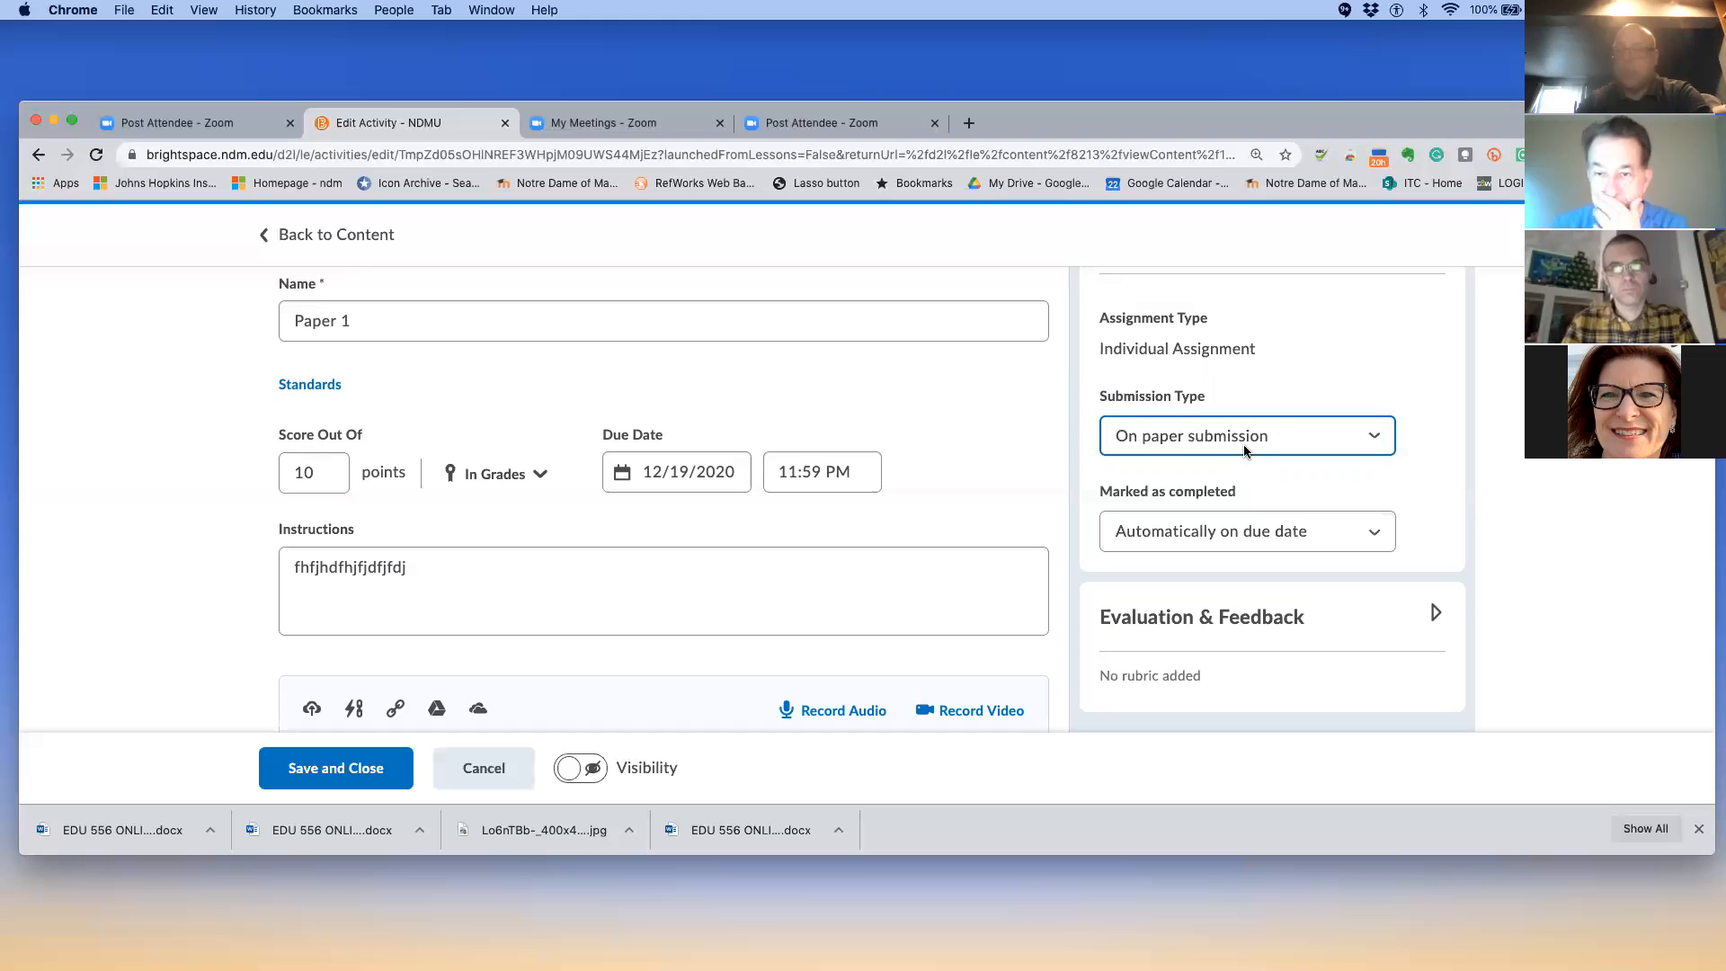
click(1245, 450)
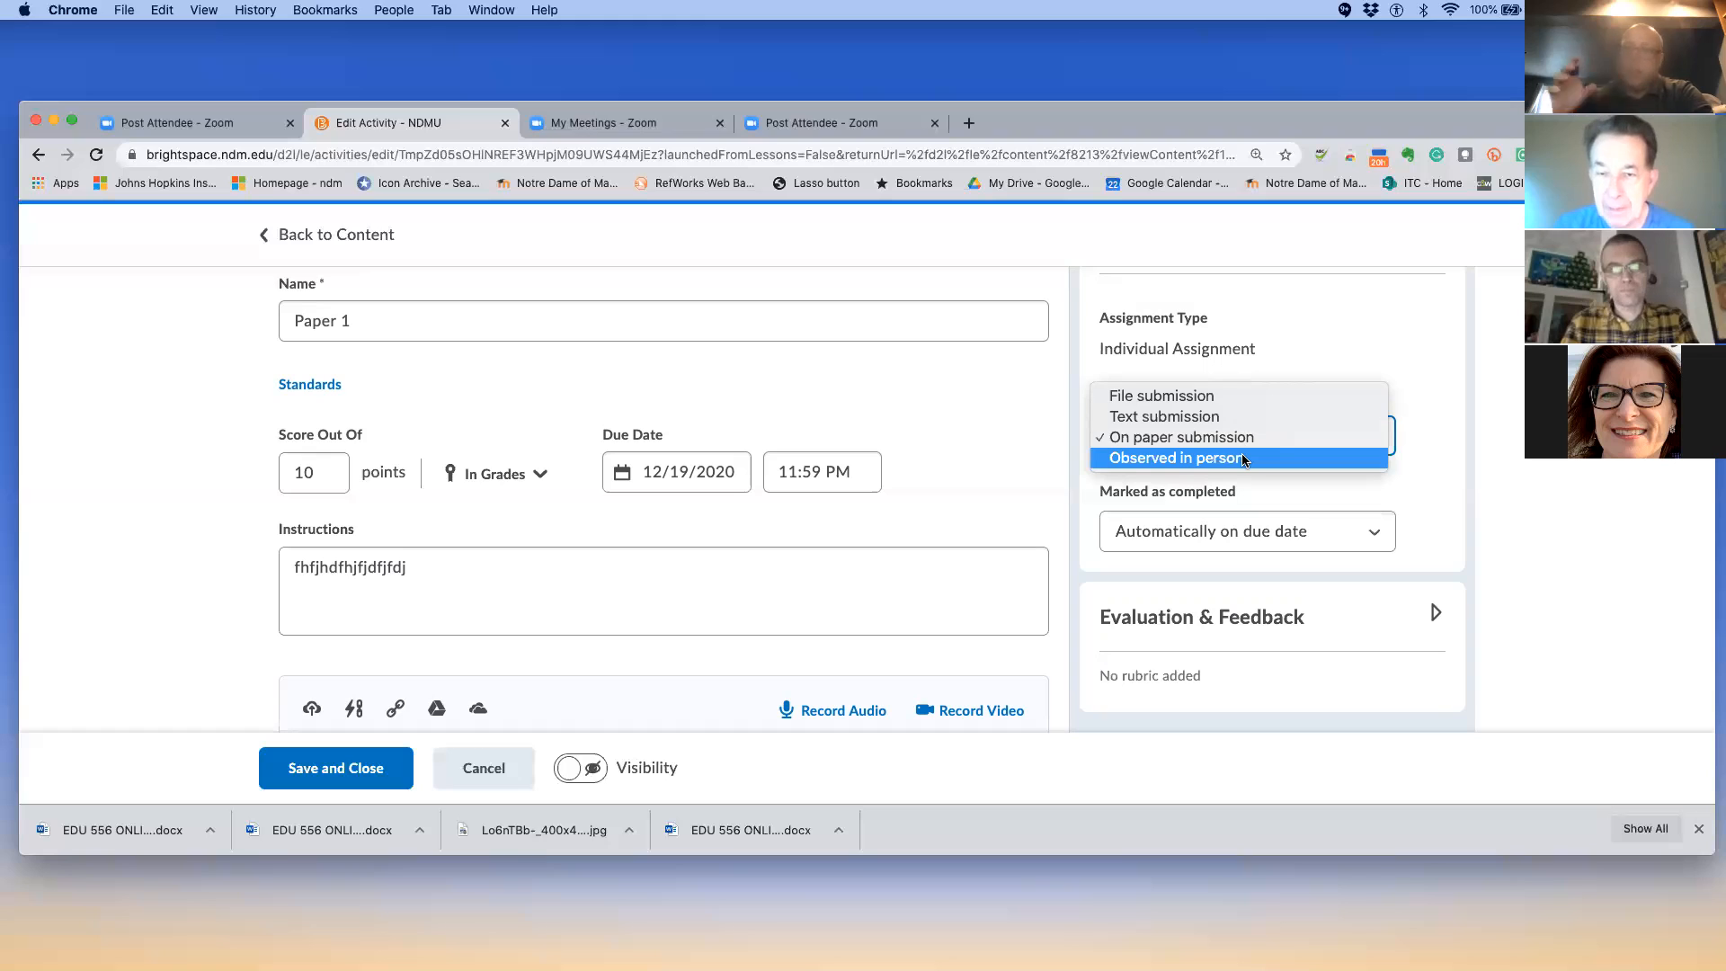
click(1477, 482)
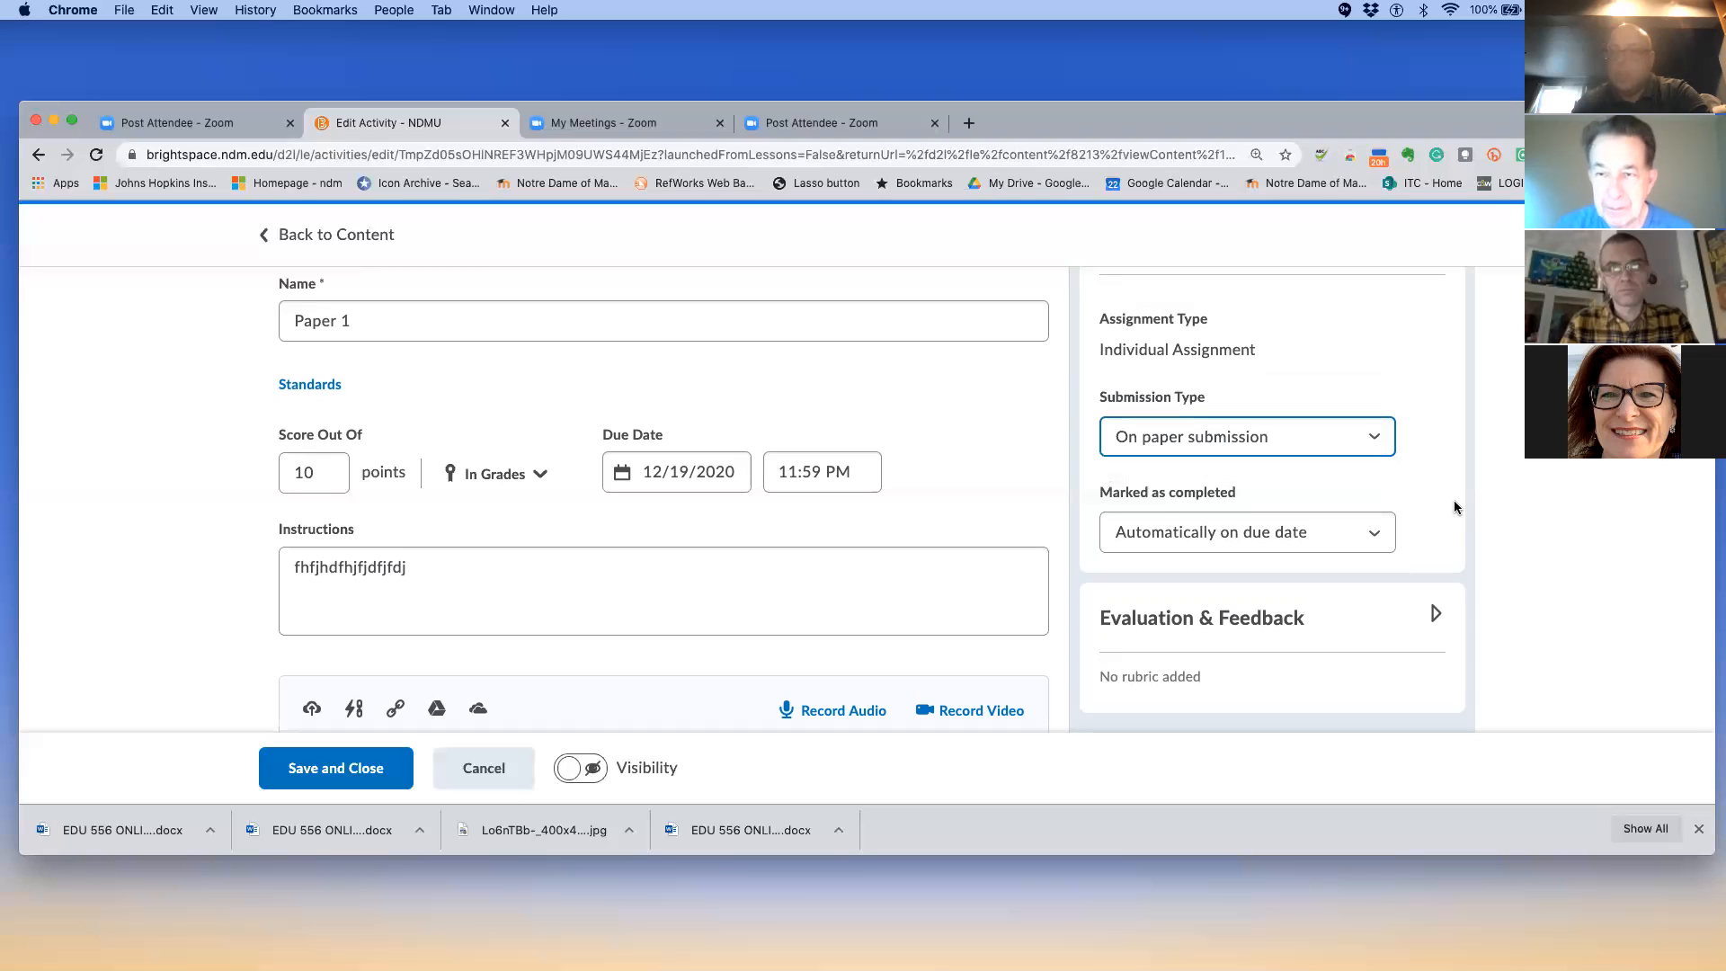
Examine the options for when the on-paper assignment is marked as completed
scroll(1457, 507, up, 1)
scroll(1453, 501, down, 1)
click(1378, 535)
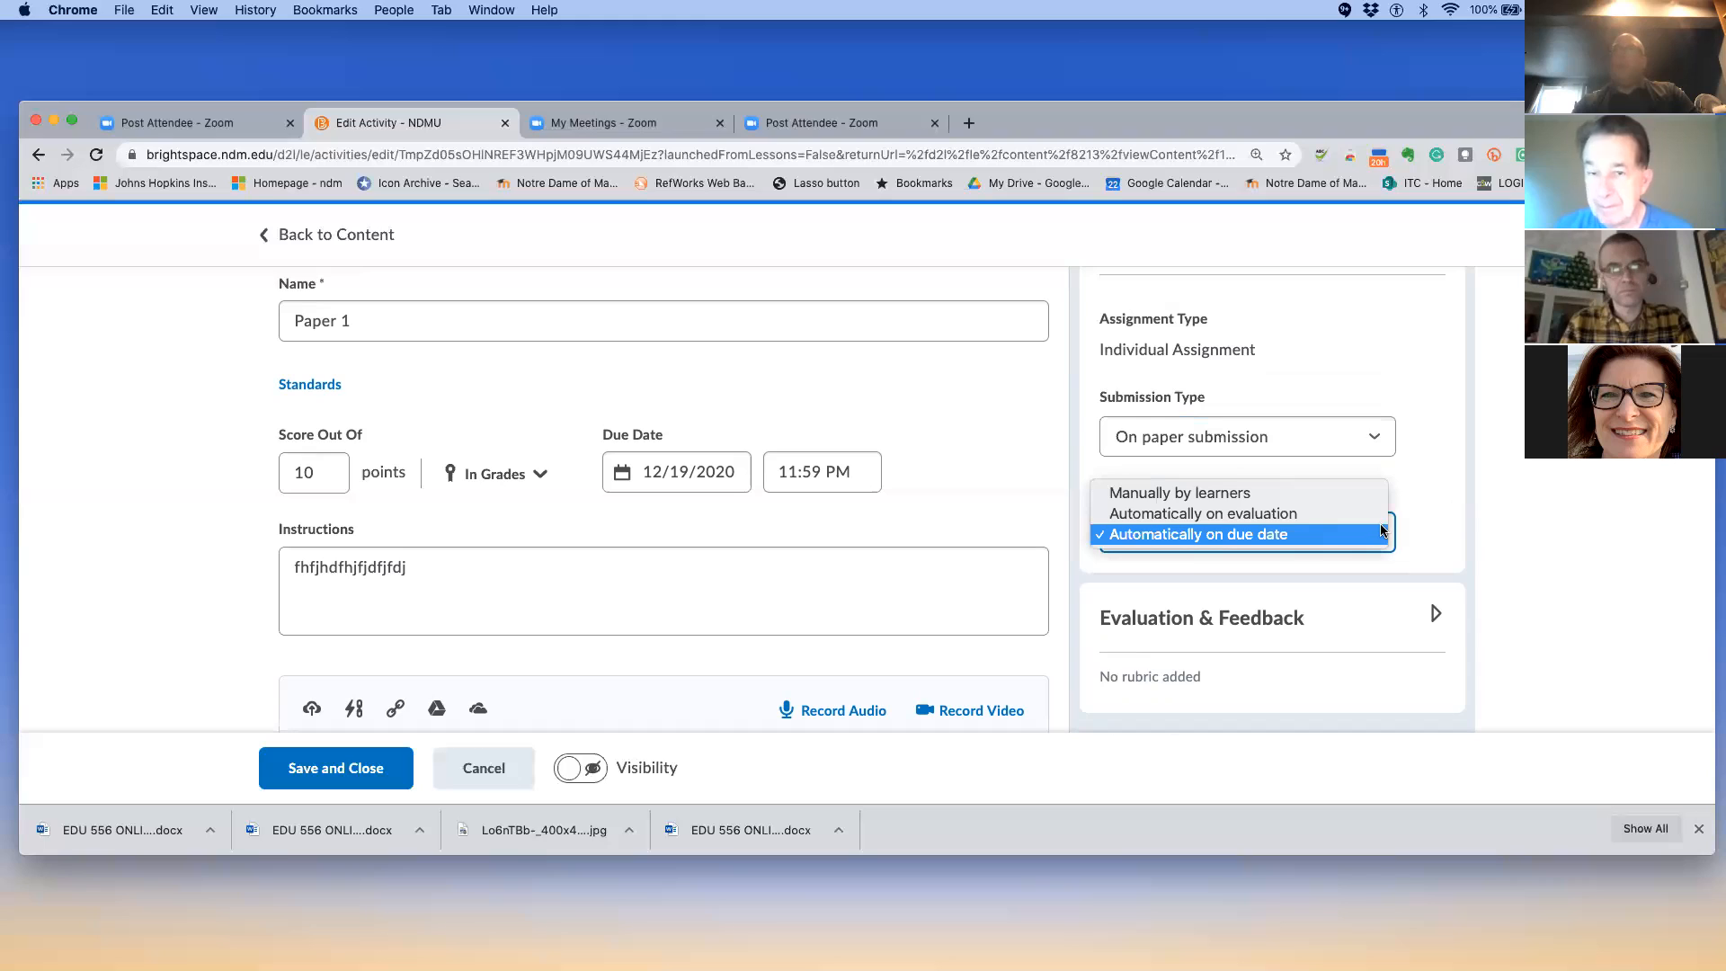
click(1415, 529)
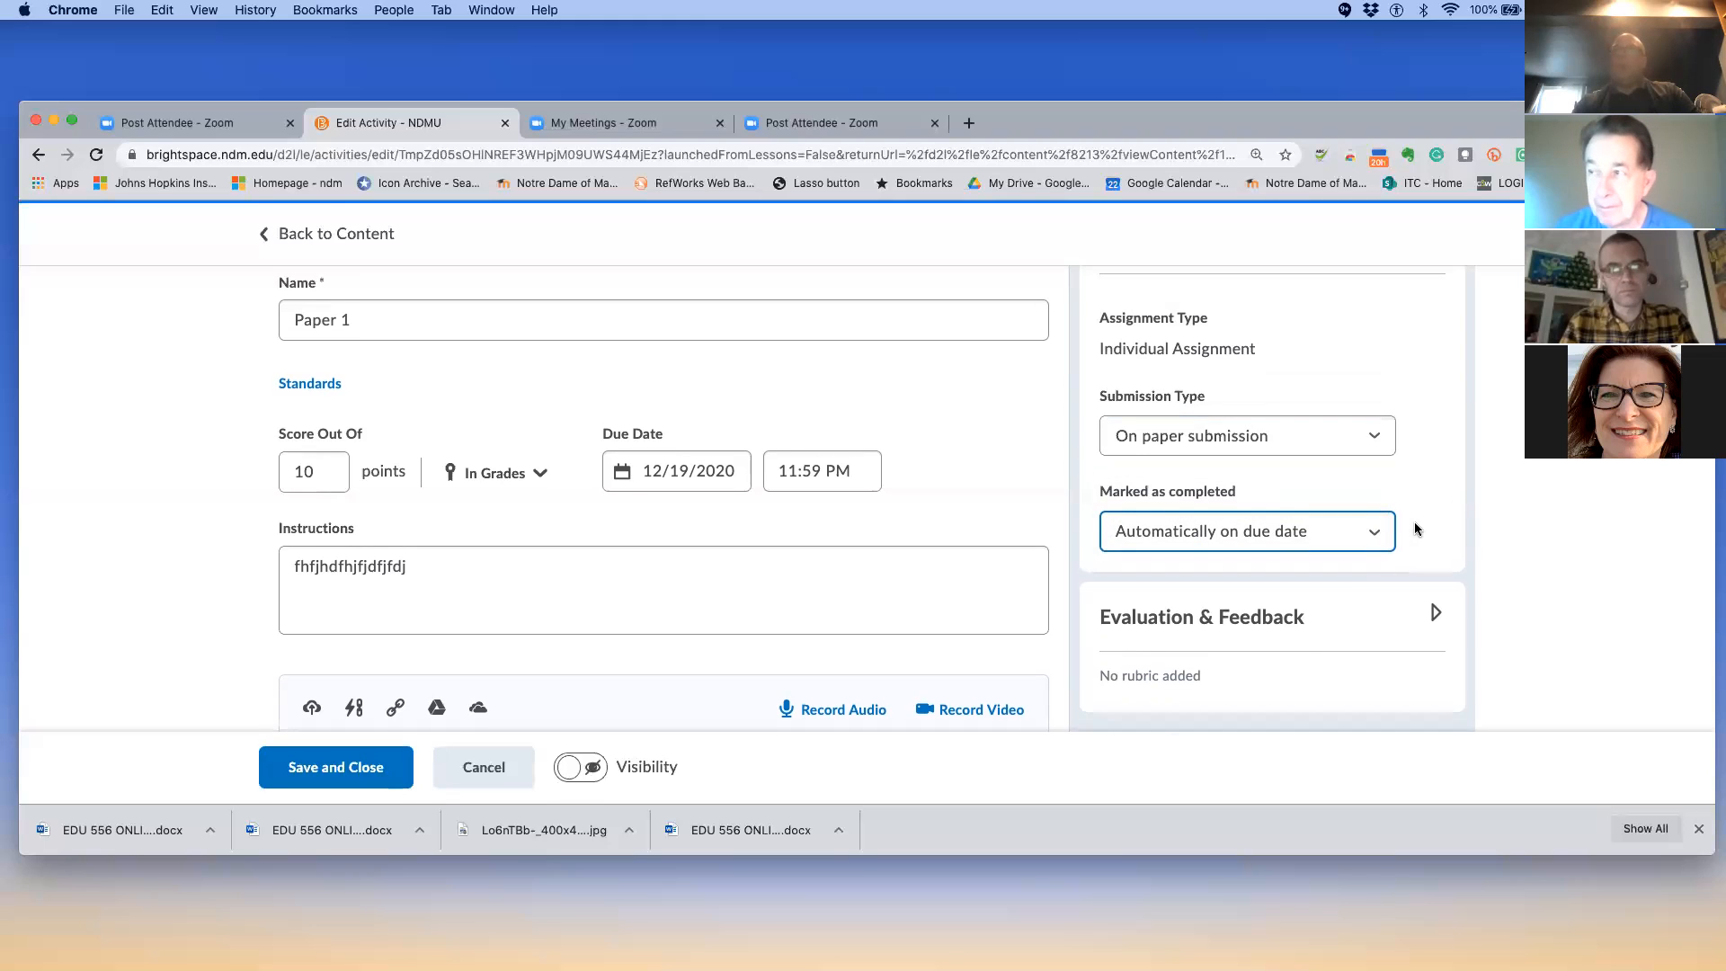
click(1372, 536)
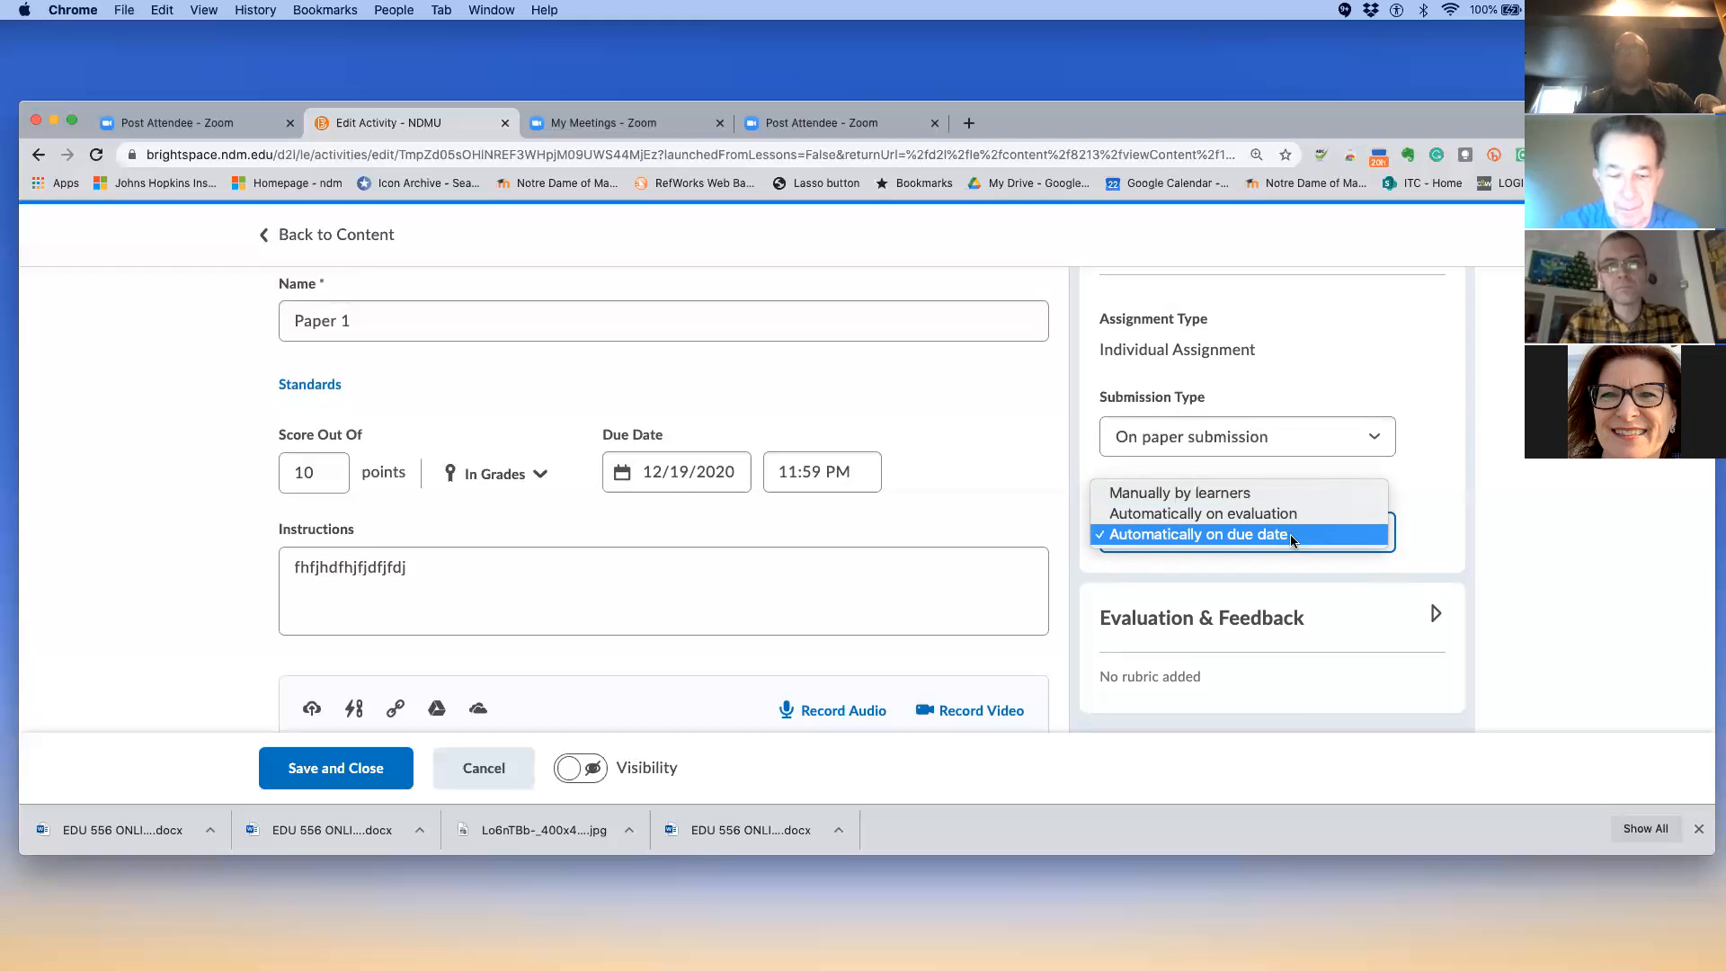
click(1454, 547)
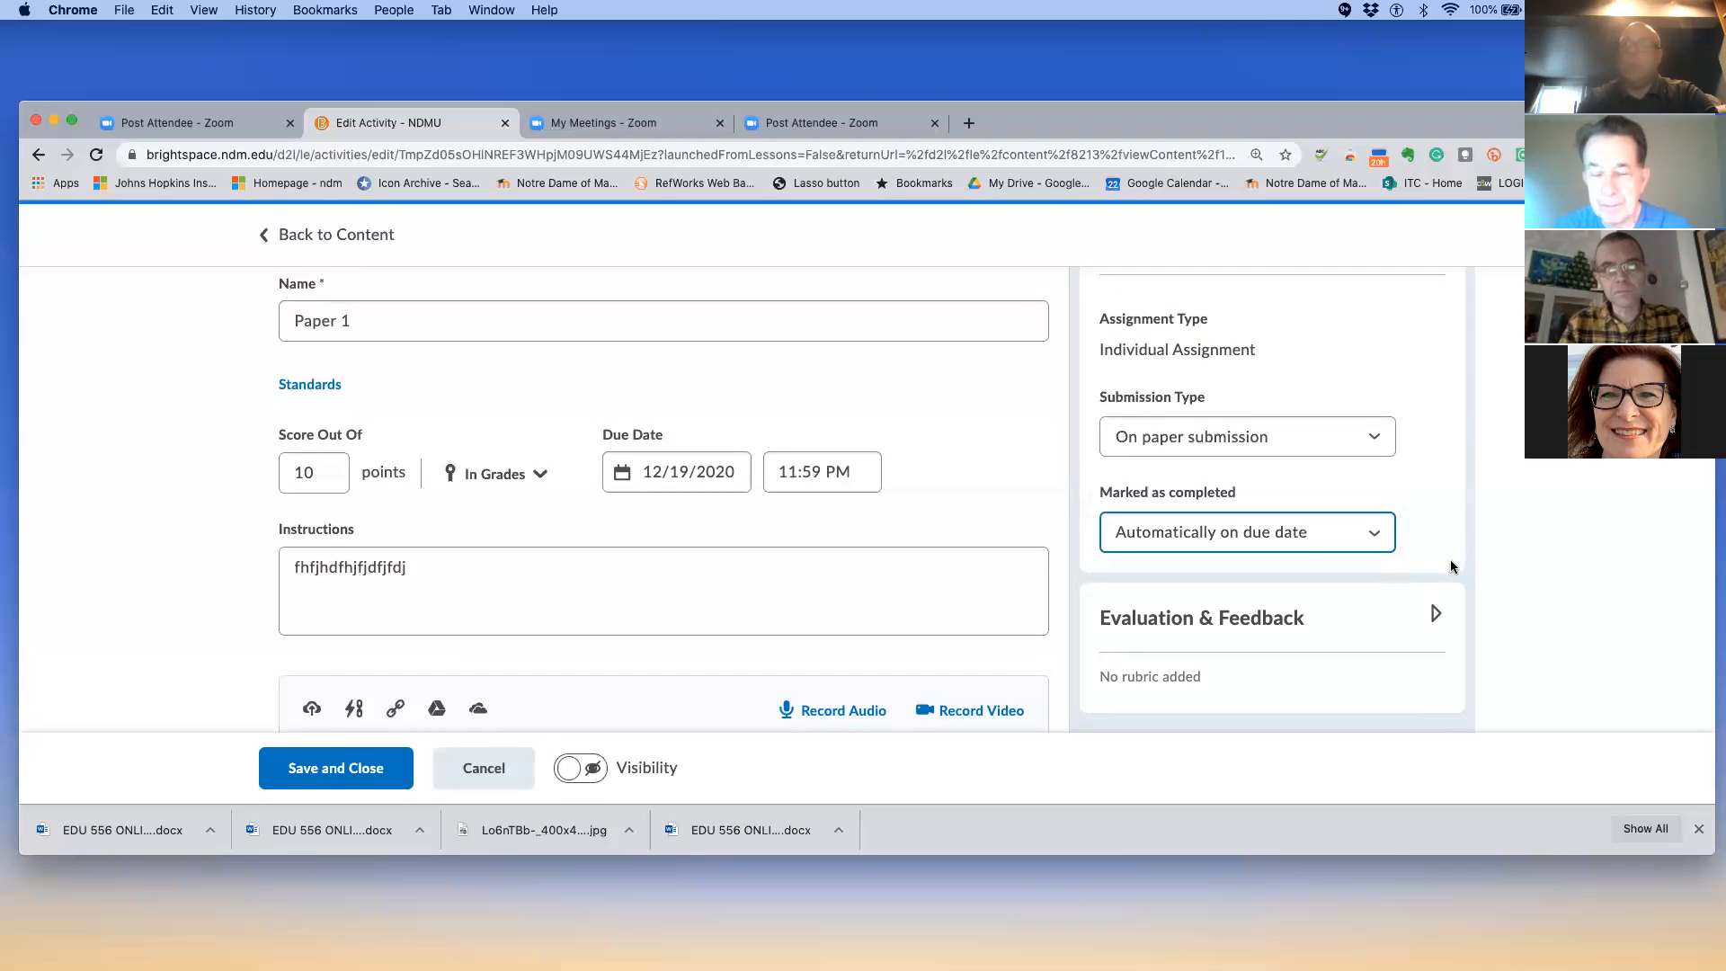
Review the assignment's rubric and annotation options under Evaluation & Feedback, and save and close the assignment
click(1435, 611)
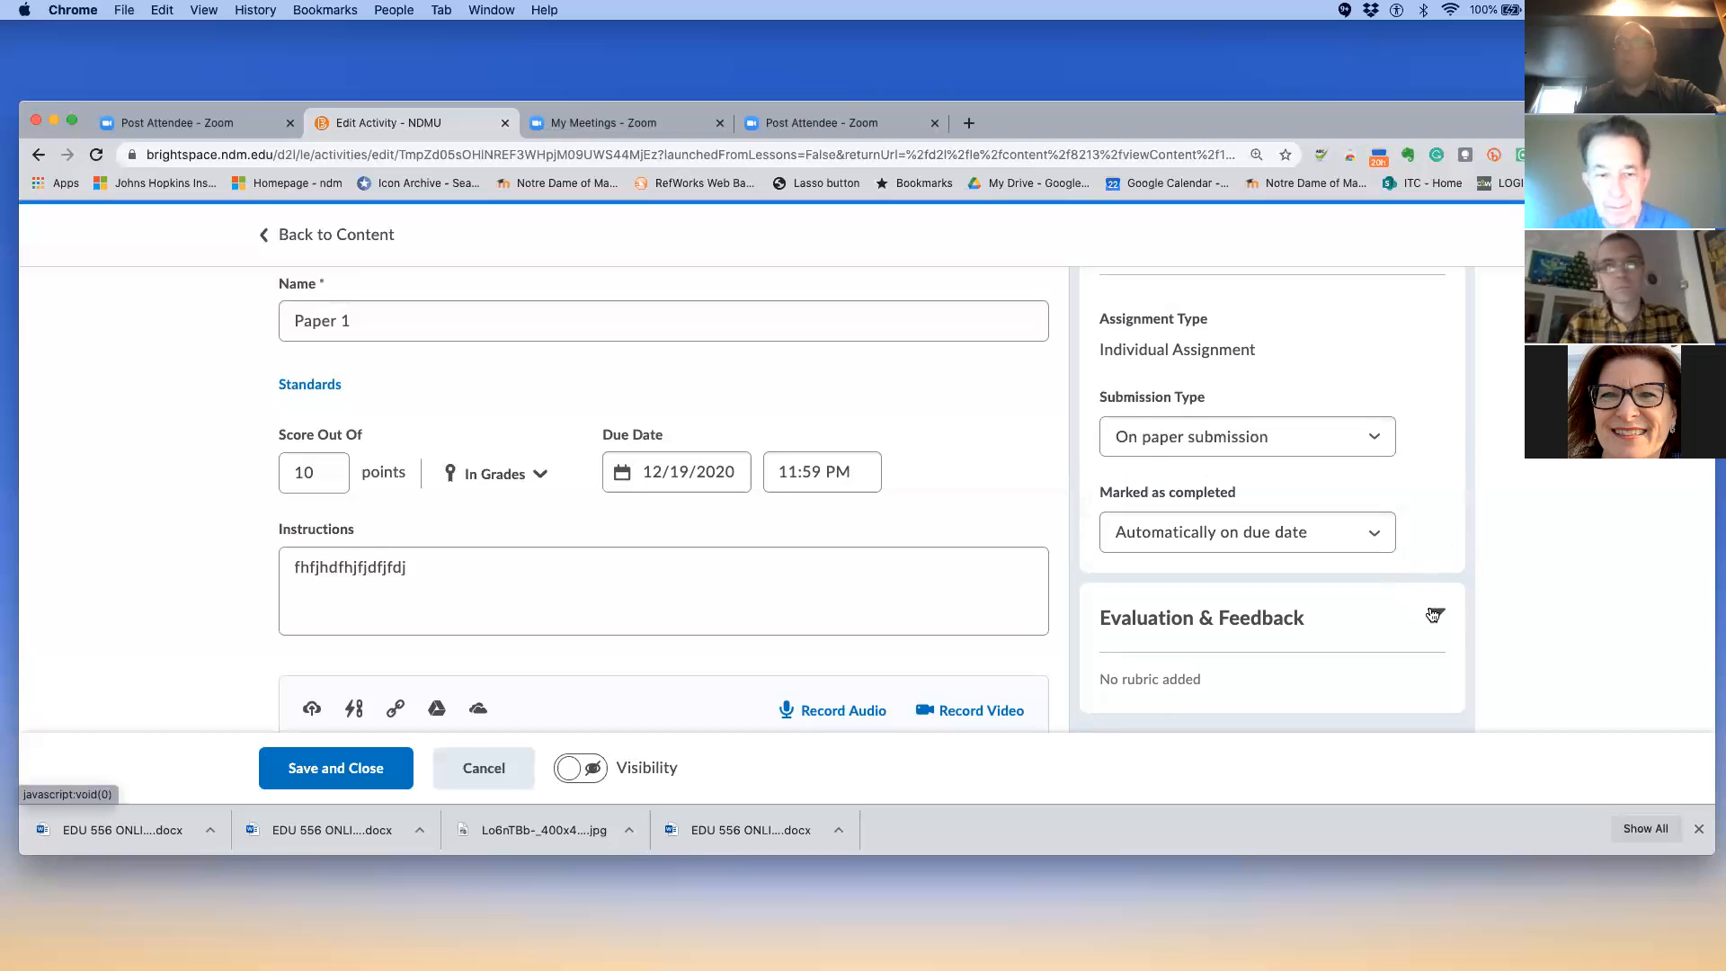
scroll(1405, 610, down, 3)
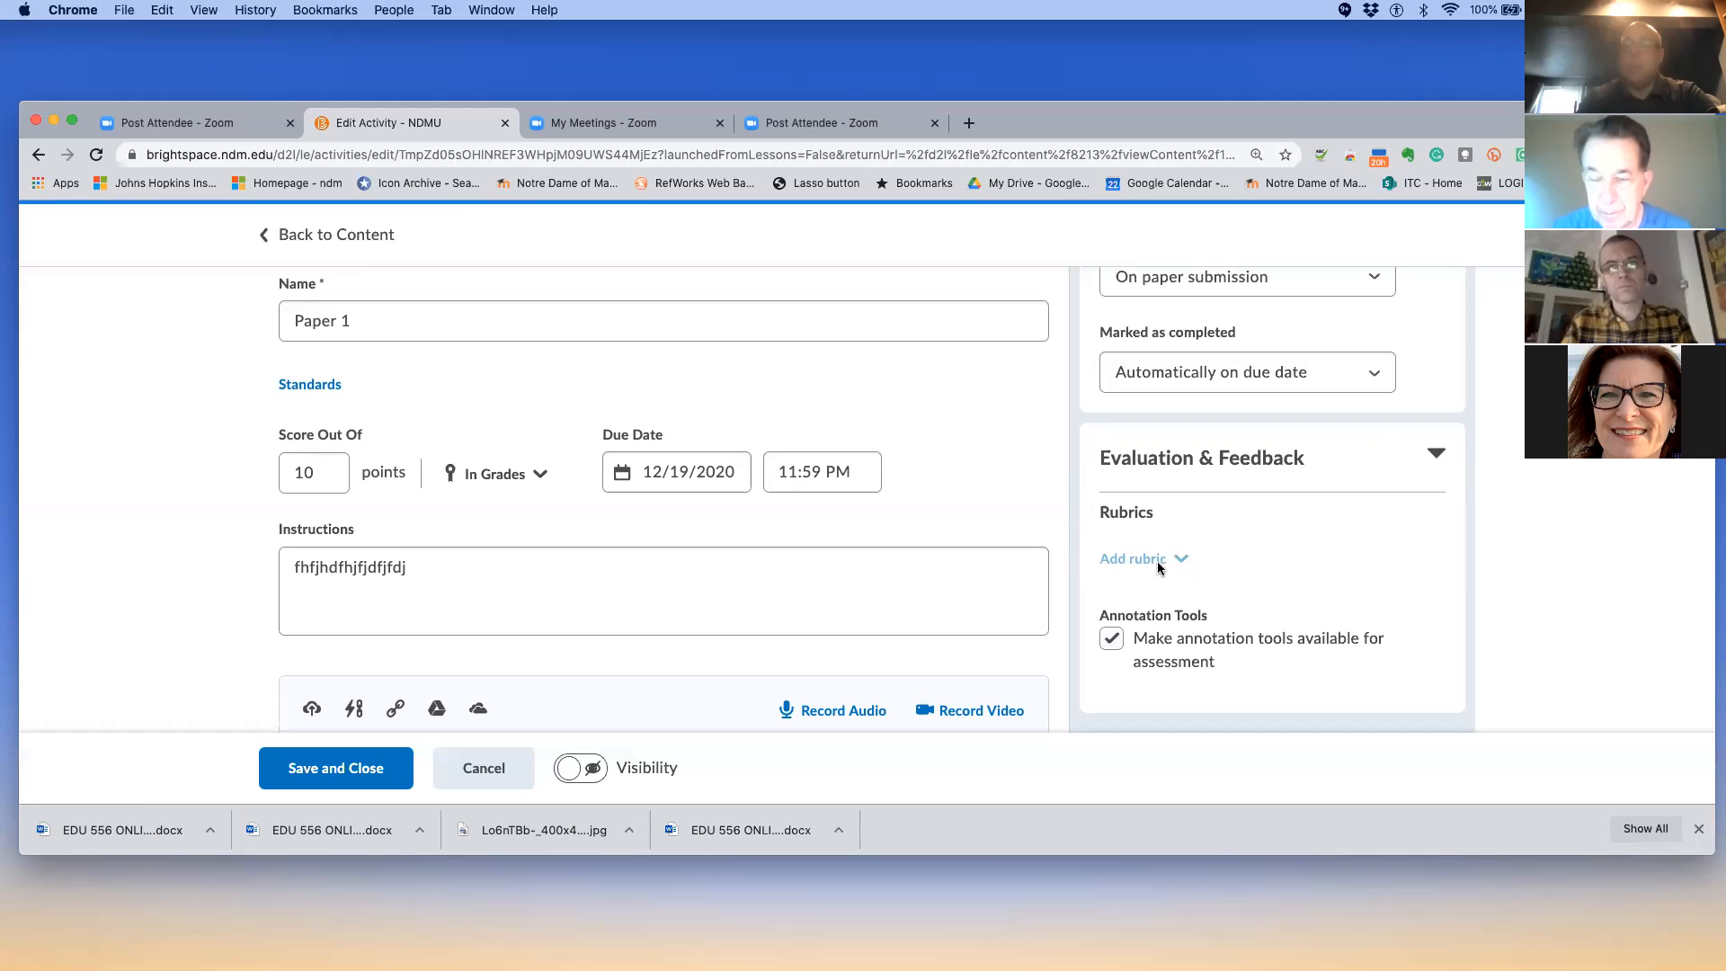
key(Tab)
click(1205, 675)
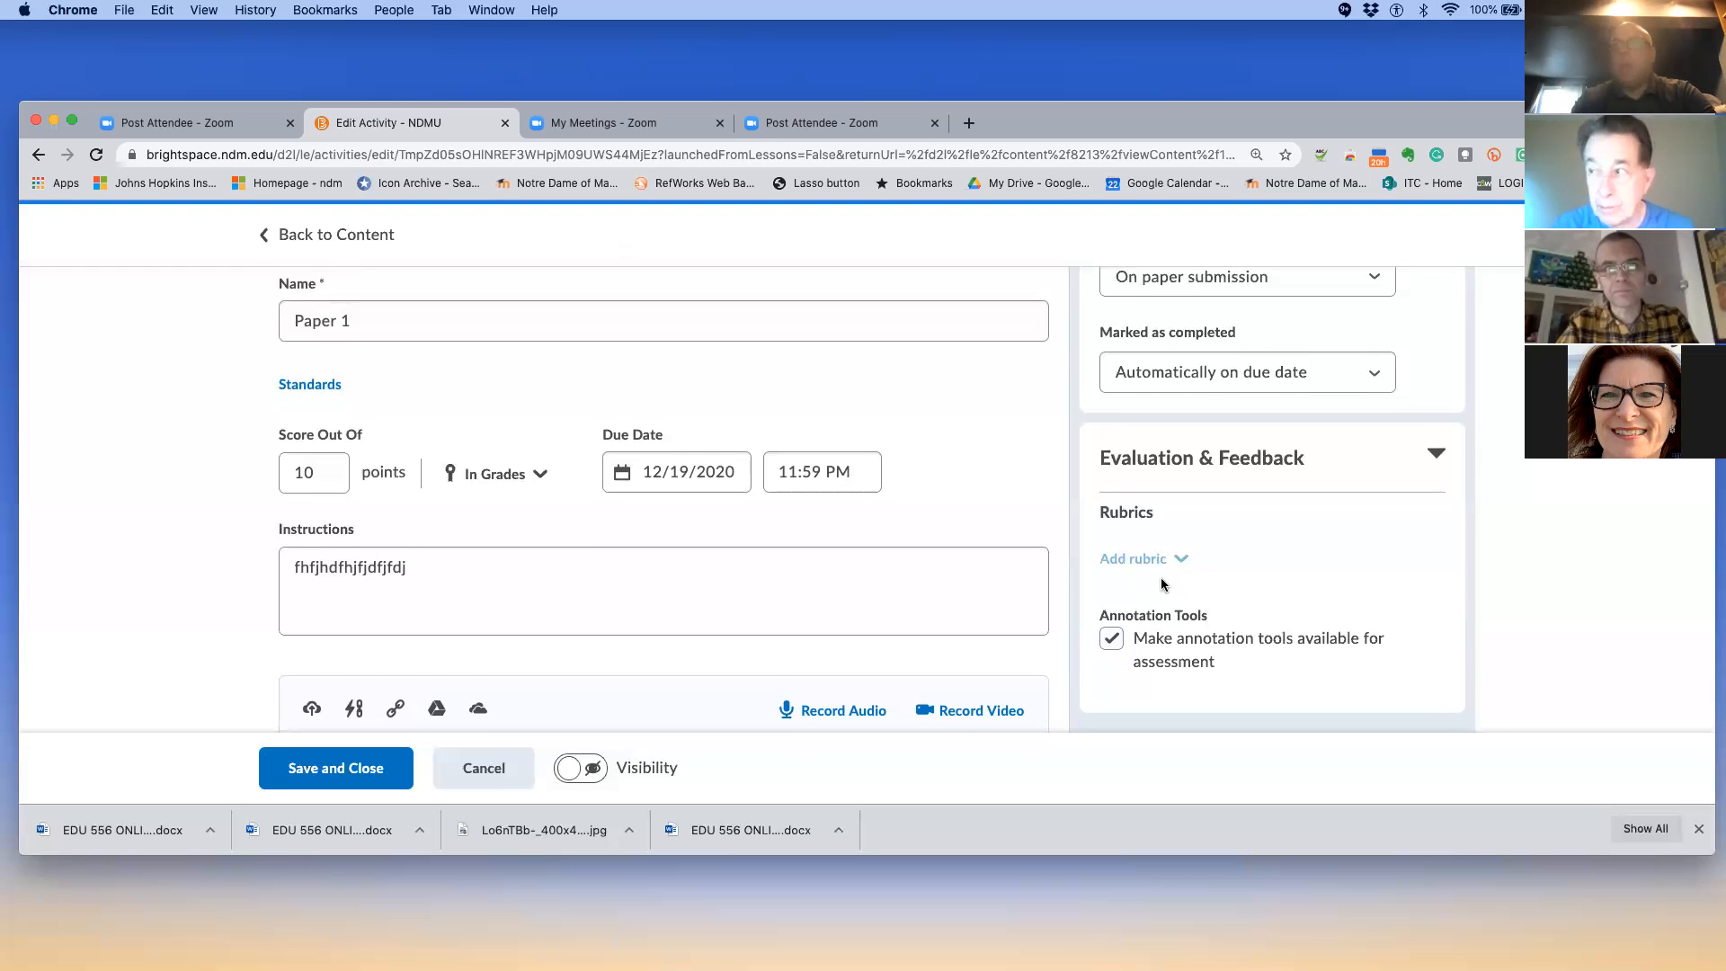
scroll(921, 597, down, 1)
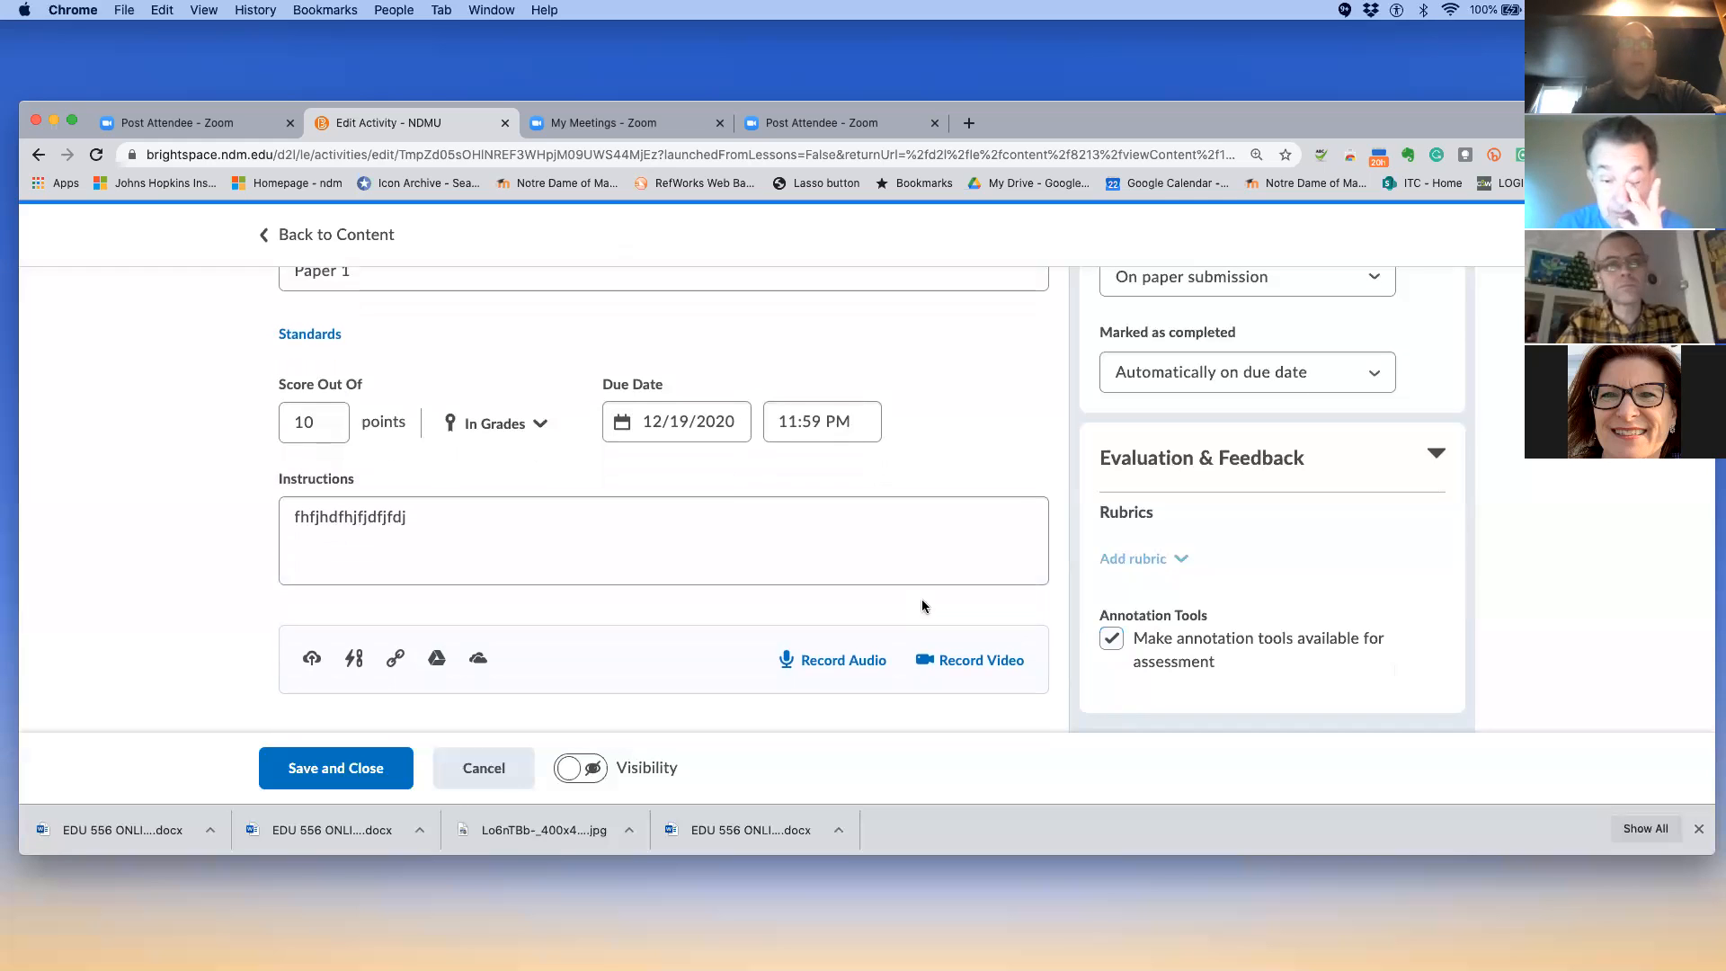
click(382, 768)
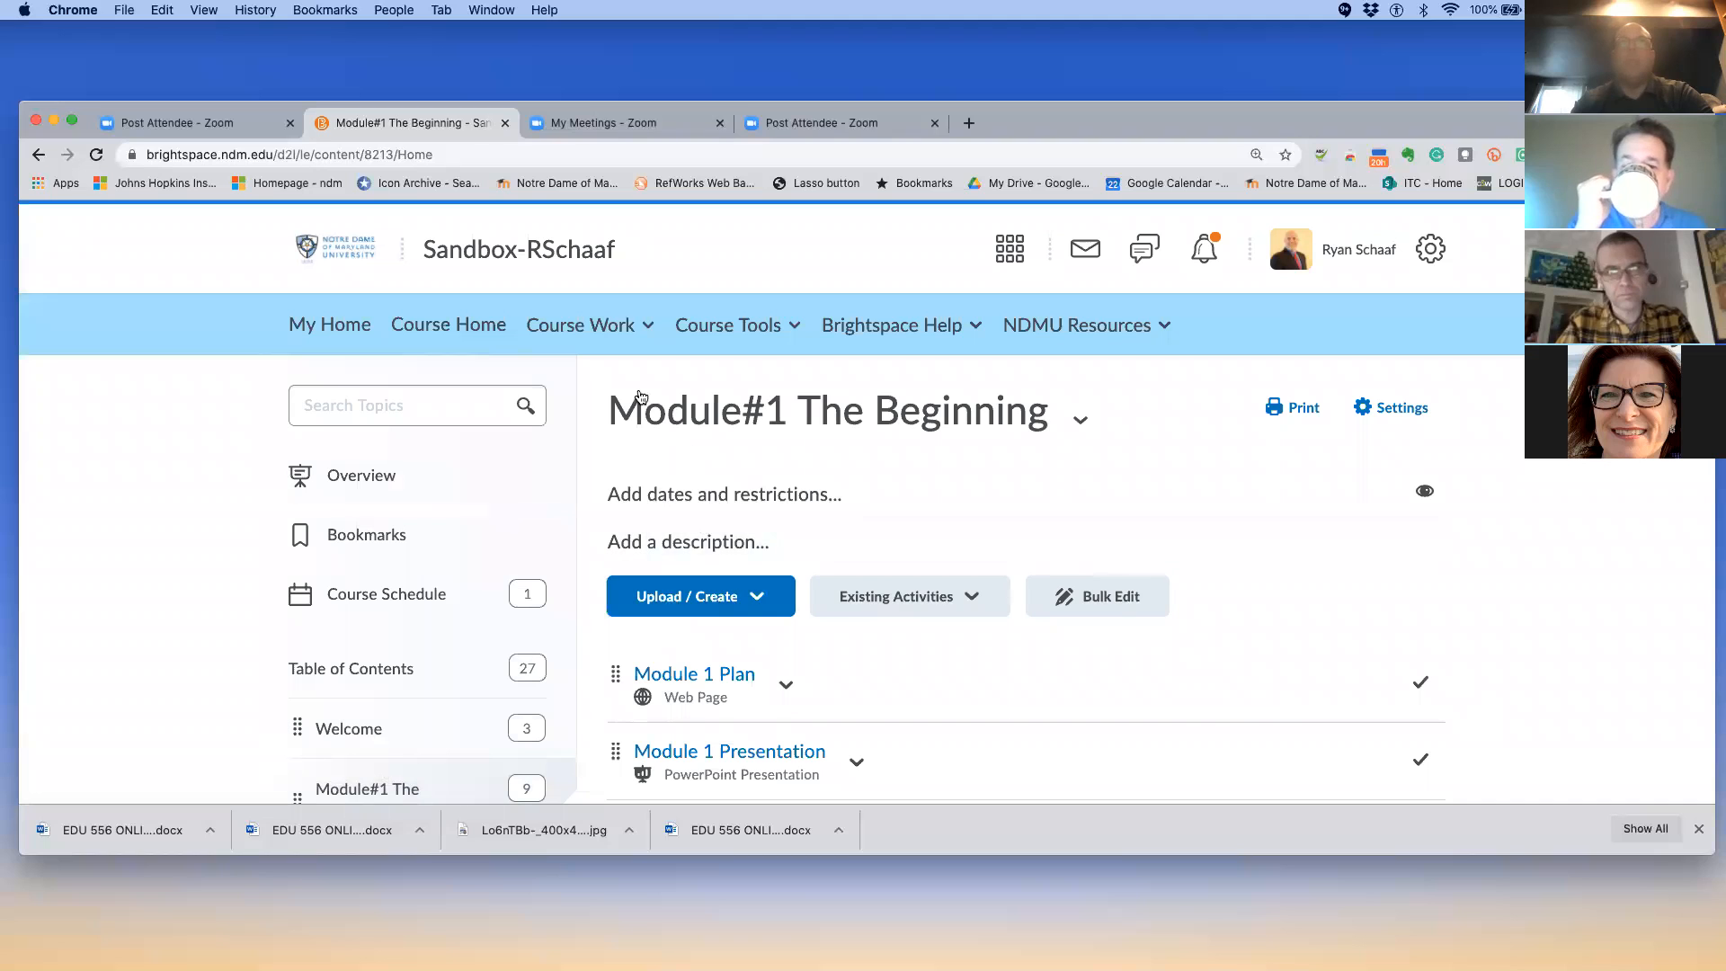
Go to the course's Rubrics tool and view the list of existing rubrics
click(745, 338)
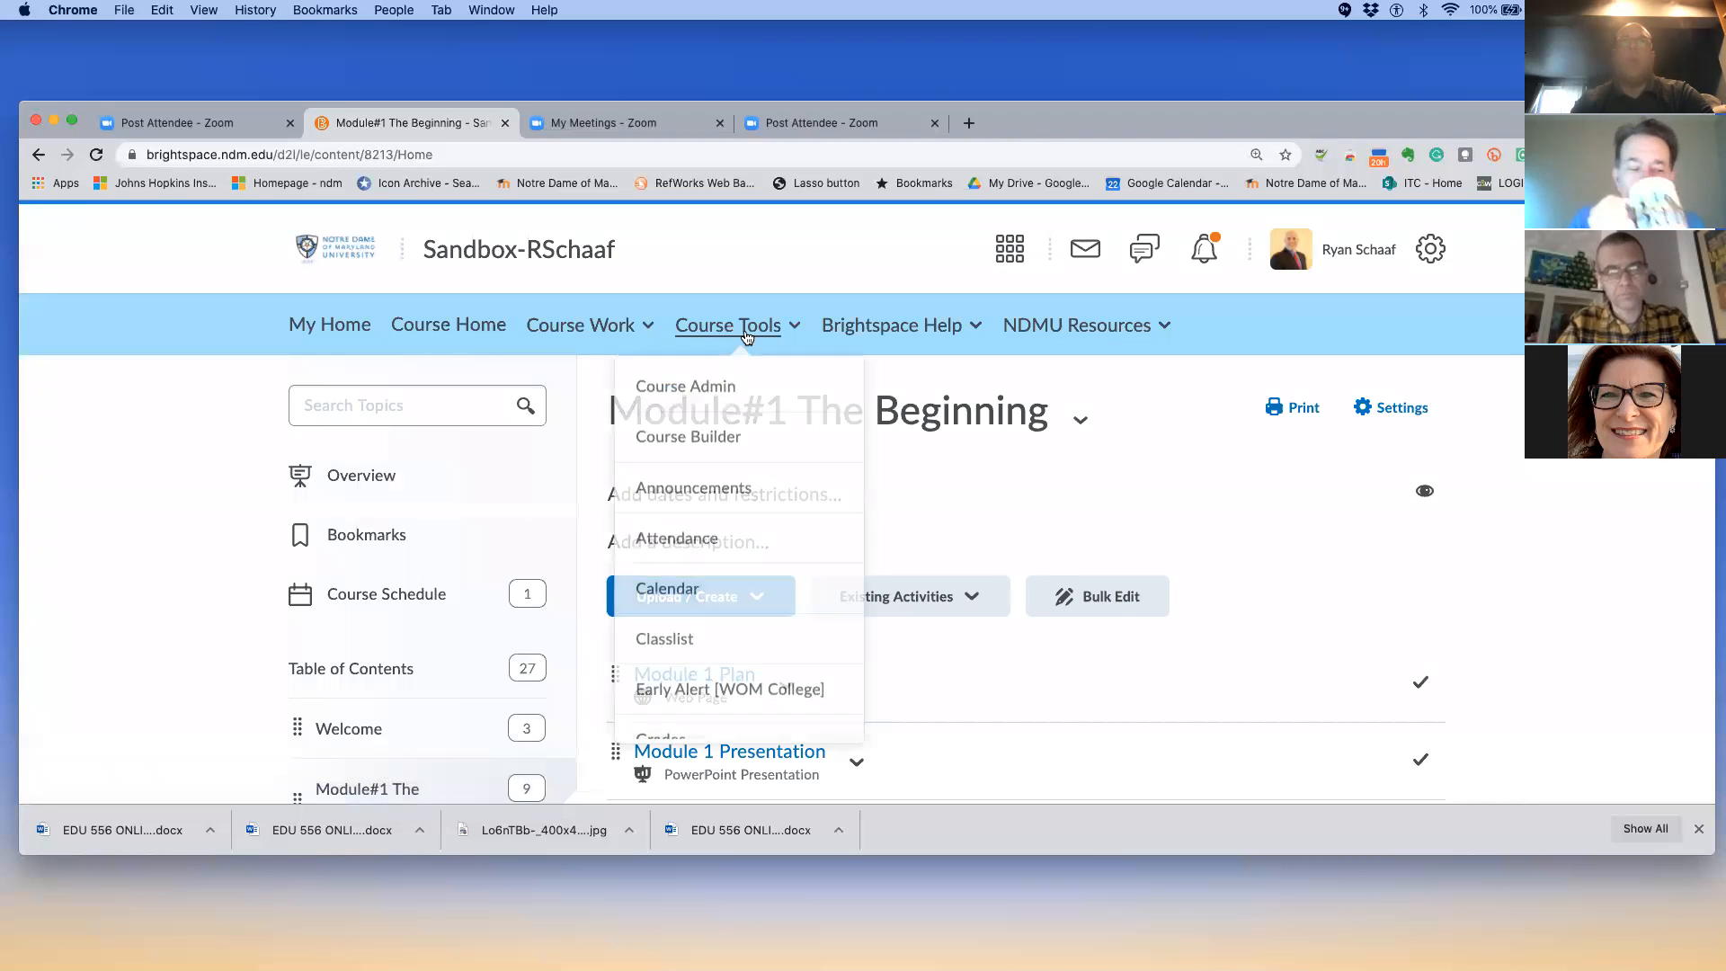
scroll(732, 495, down, 6)
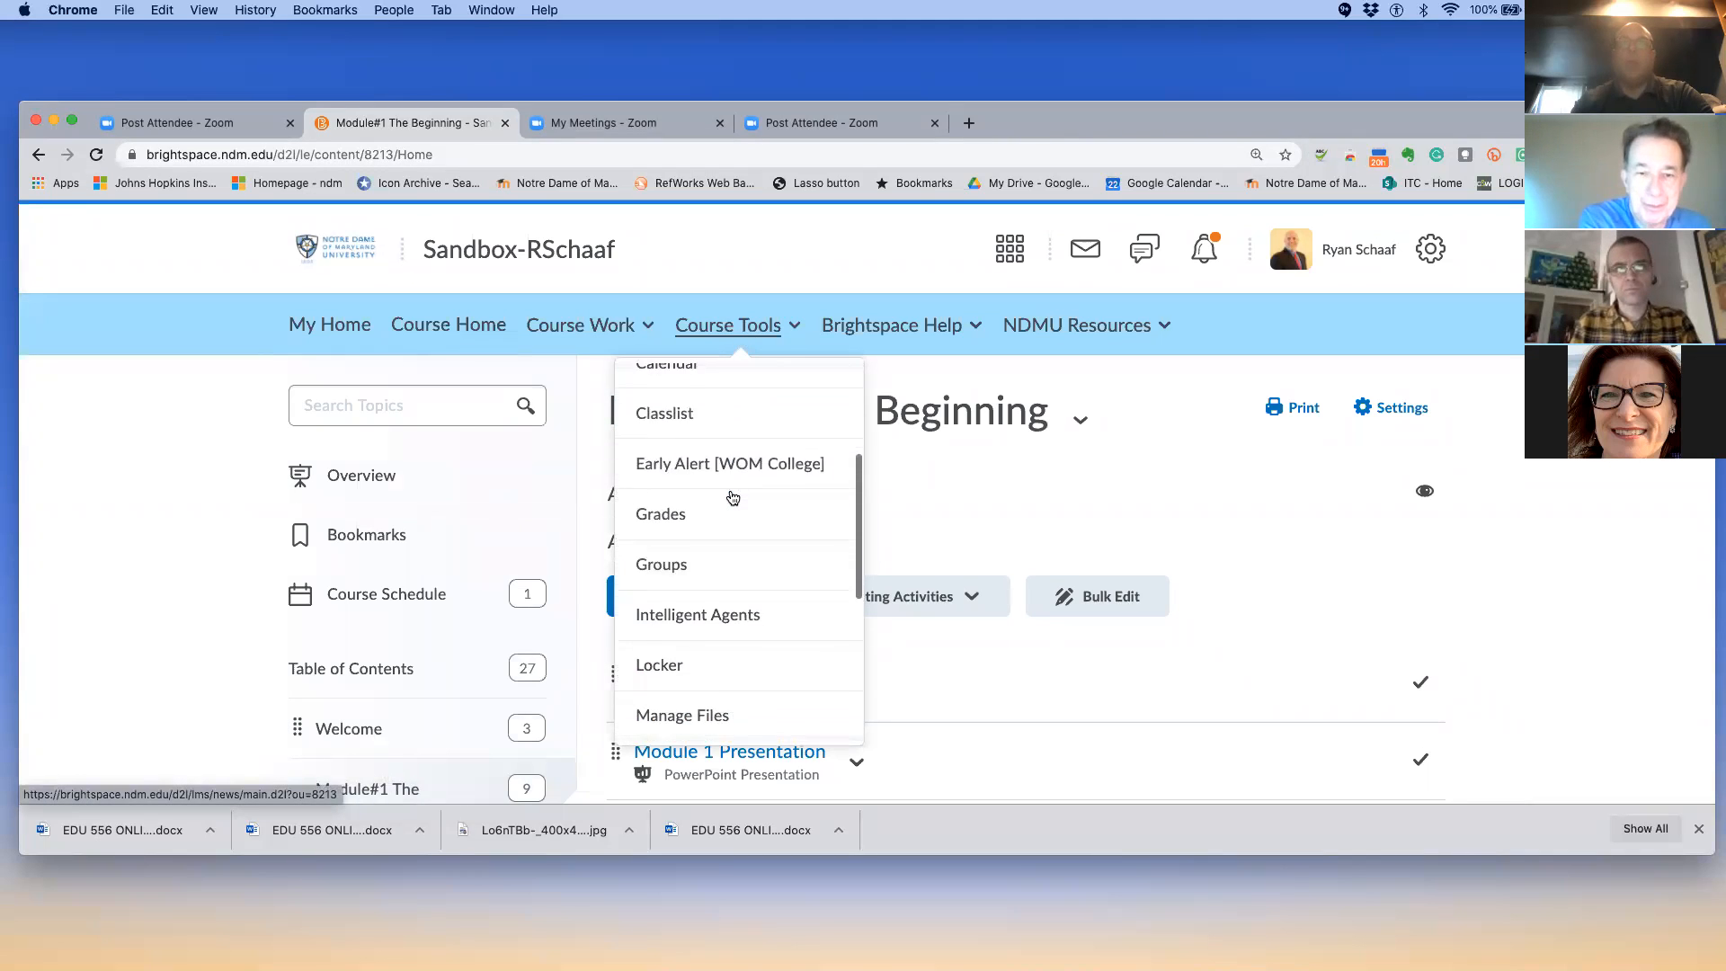
click(692, 645)
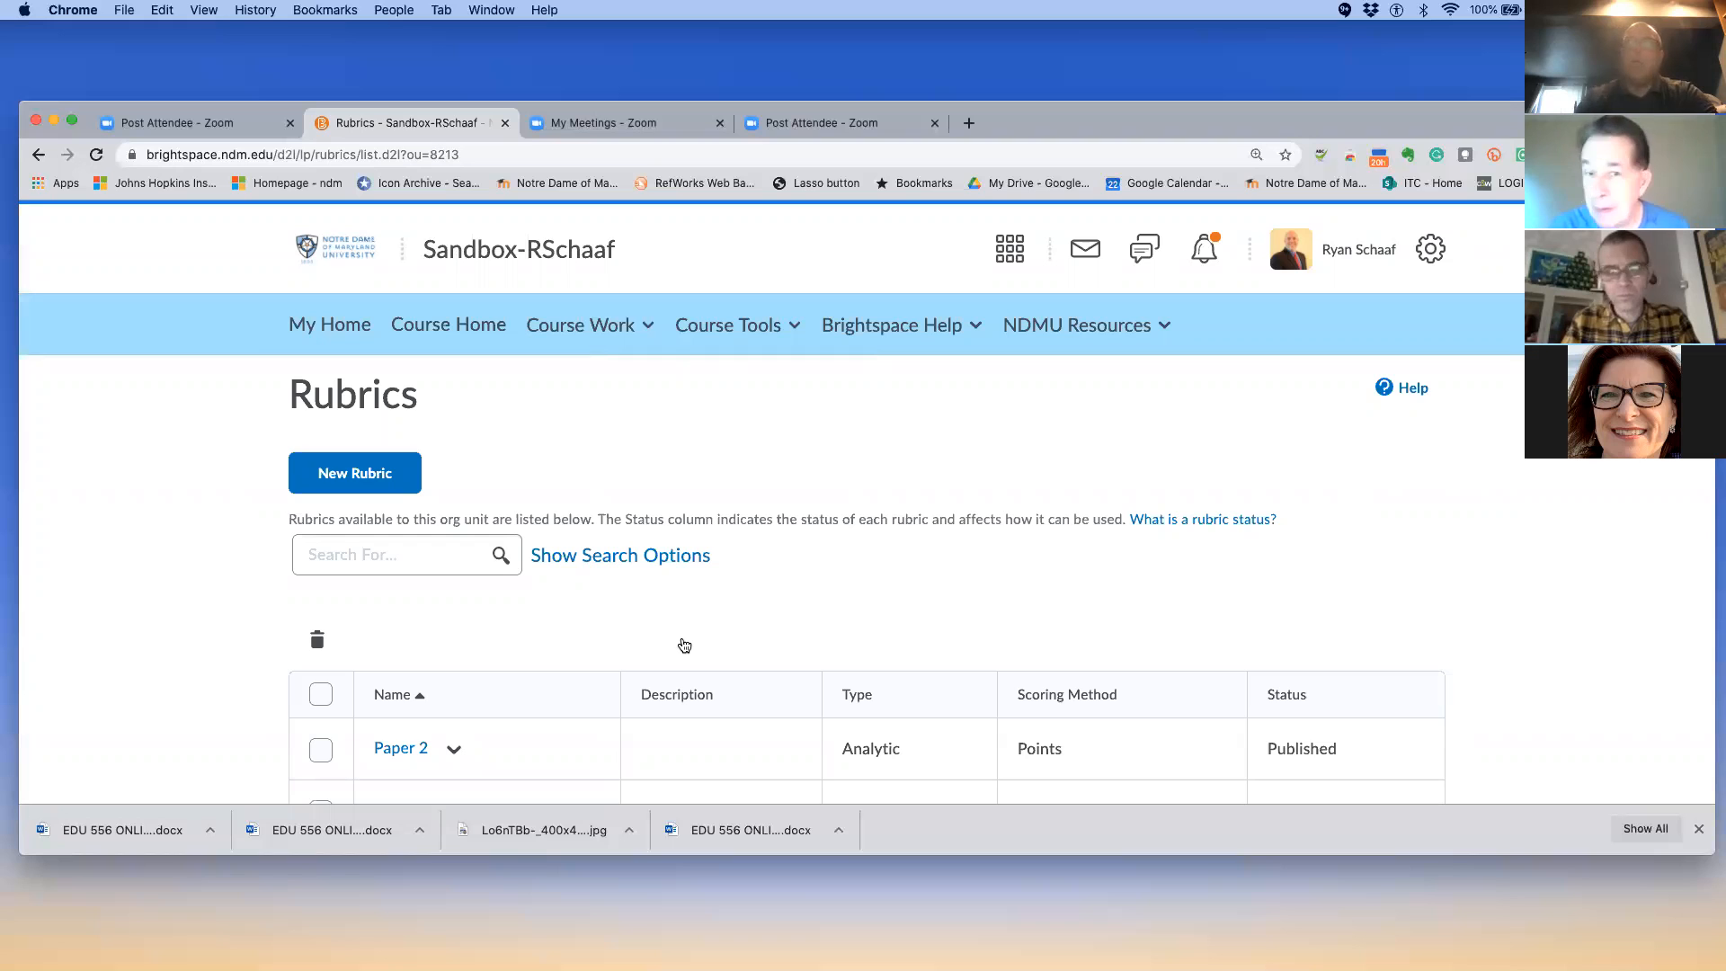
scroll(684, 645, down, 3)
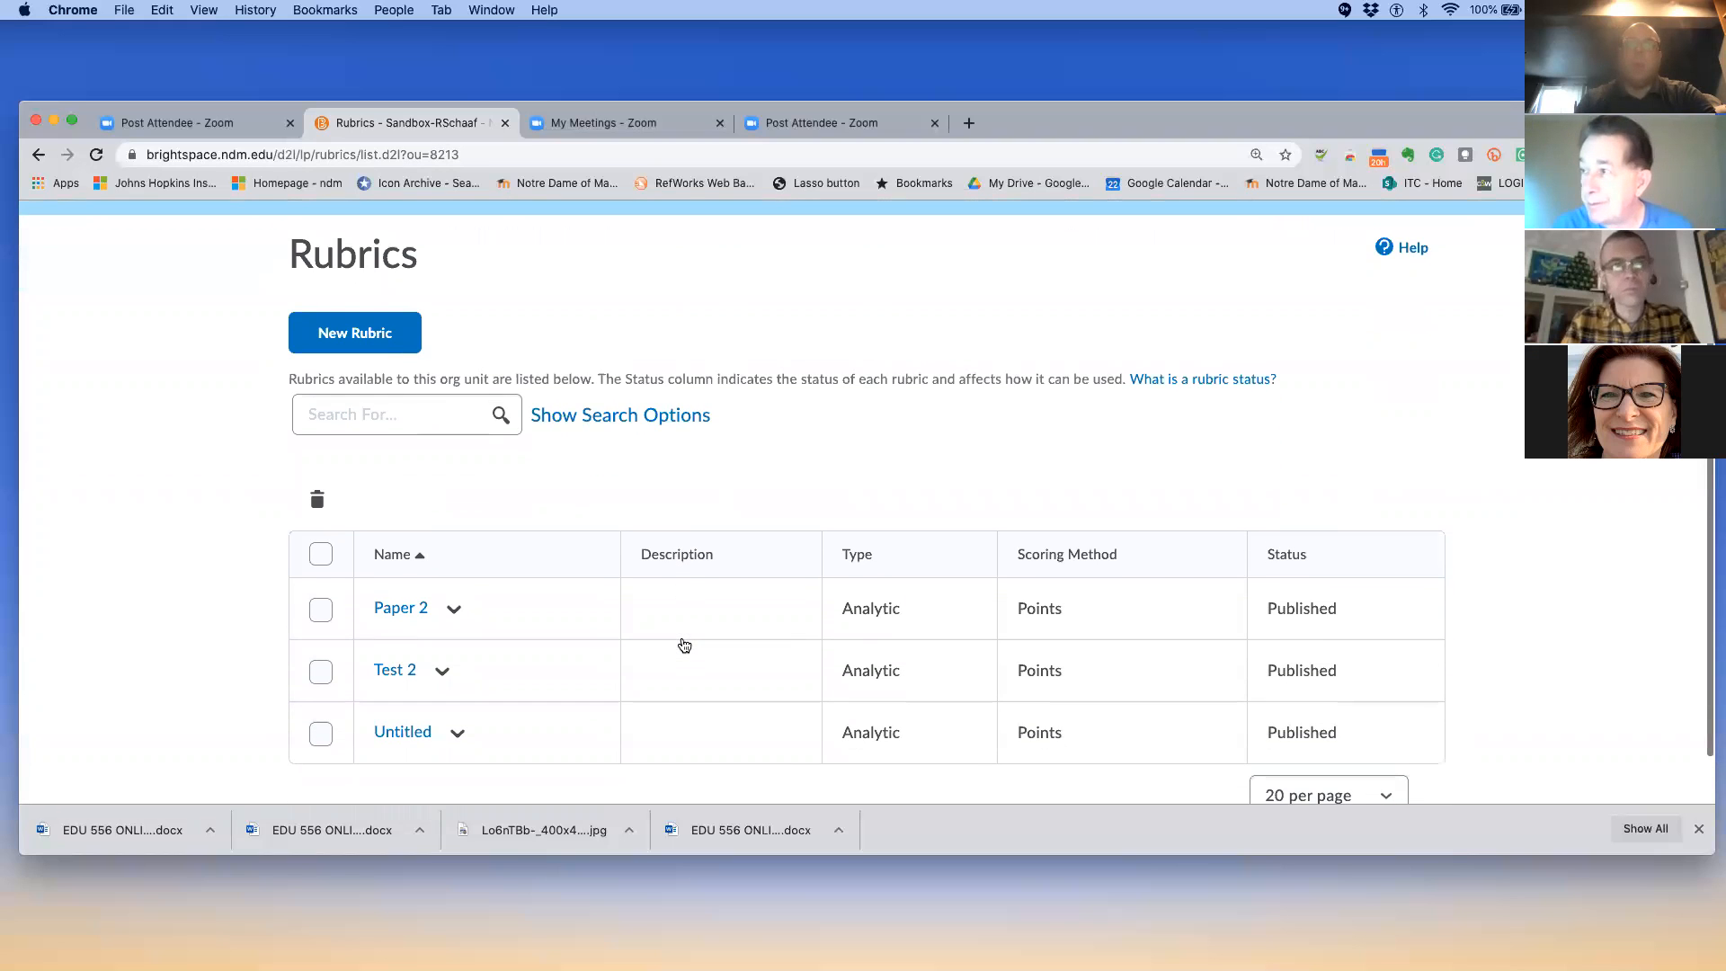
scroll(684, 646, down, 1)
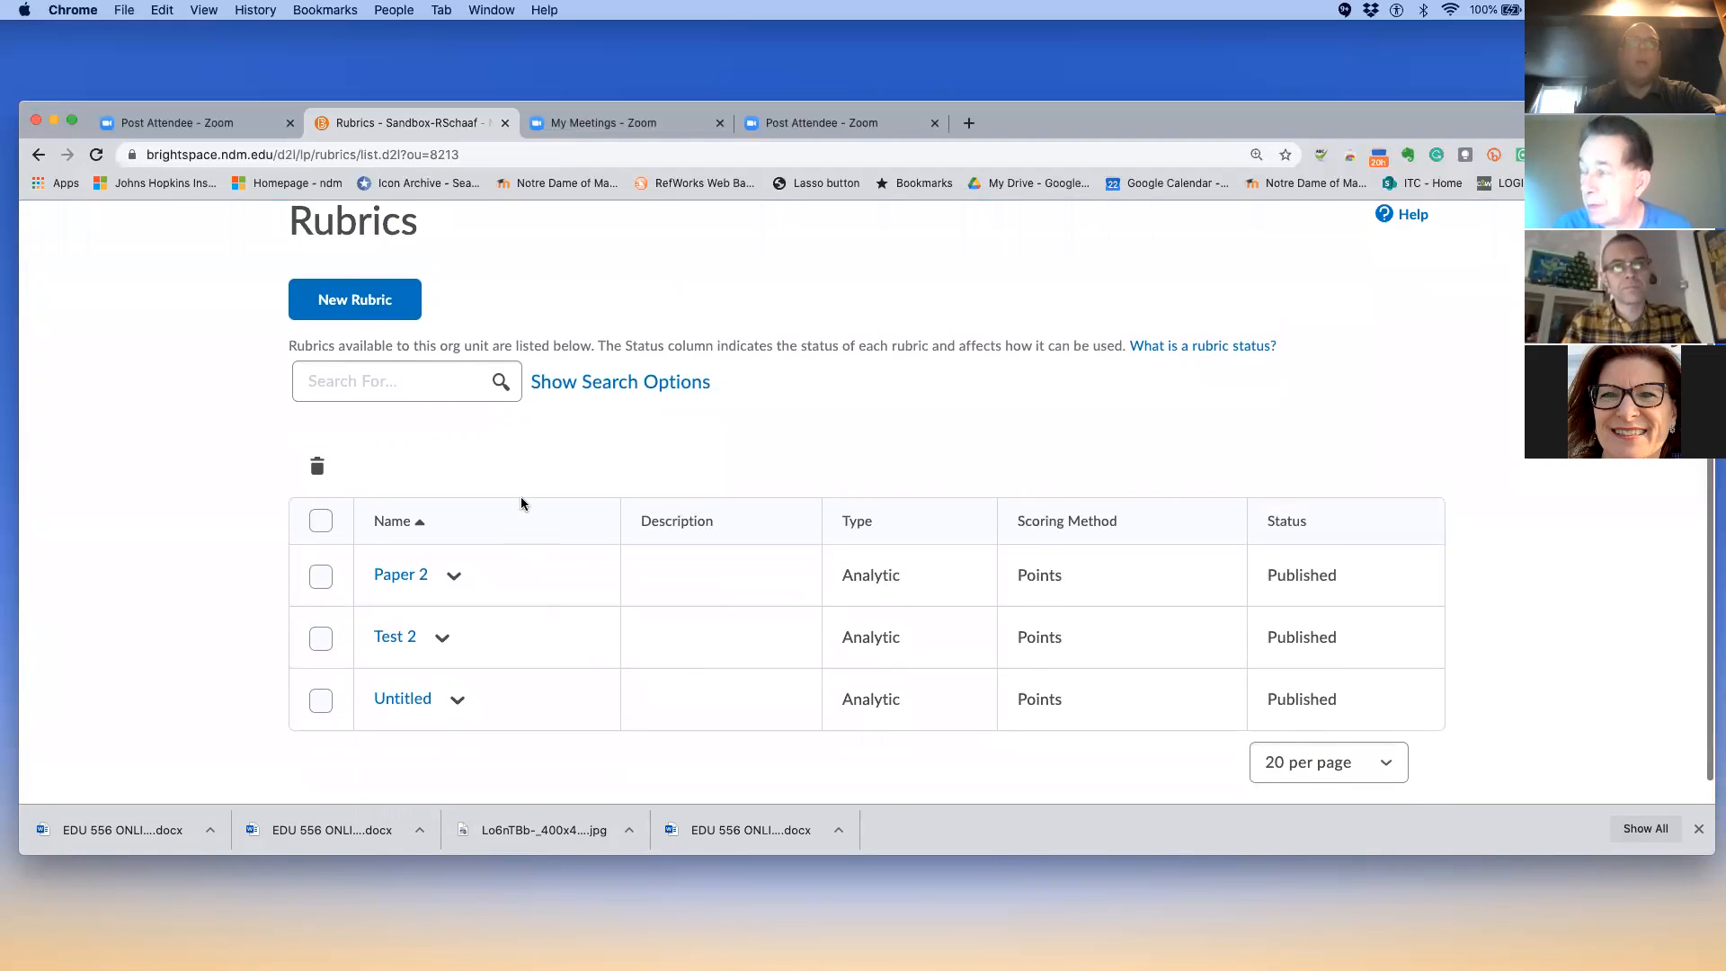
Create a new rubric and name it "Paper 3"
click(389, 308)
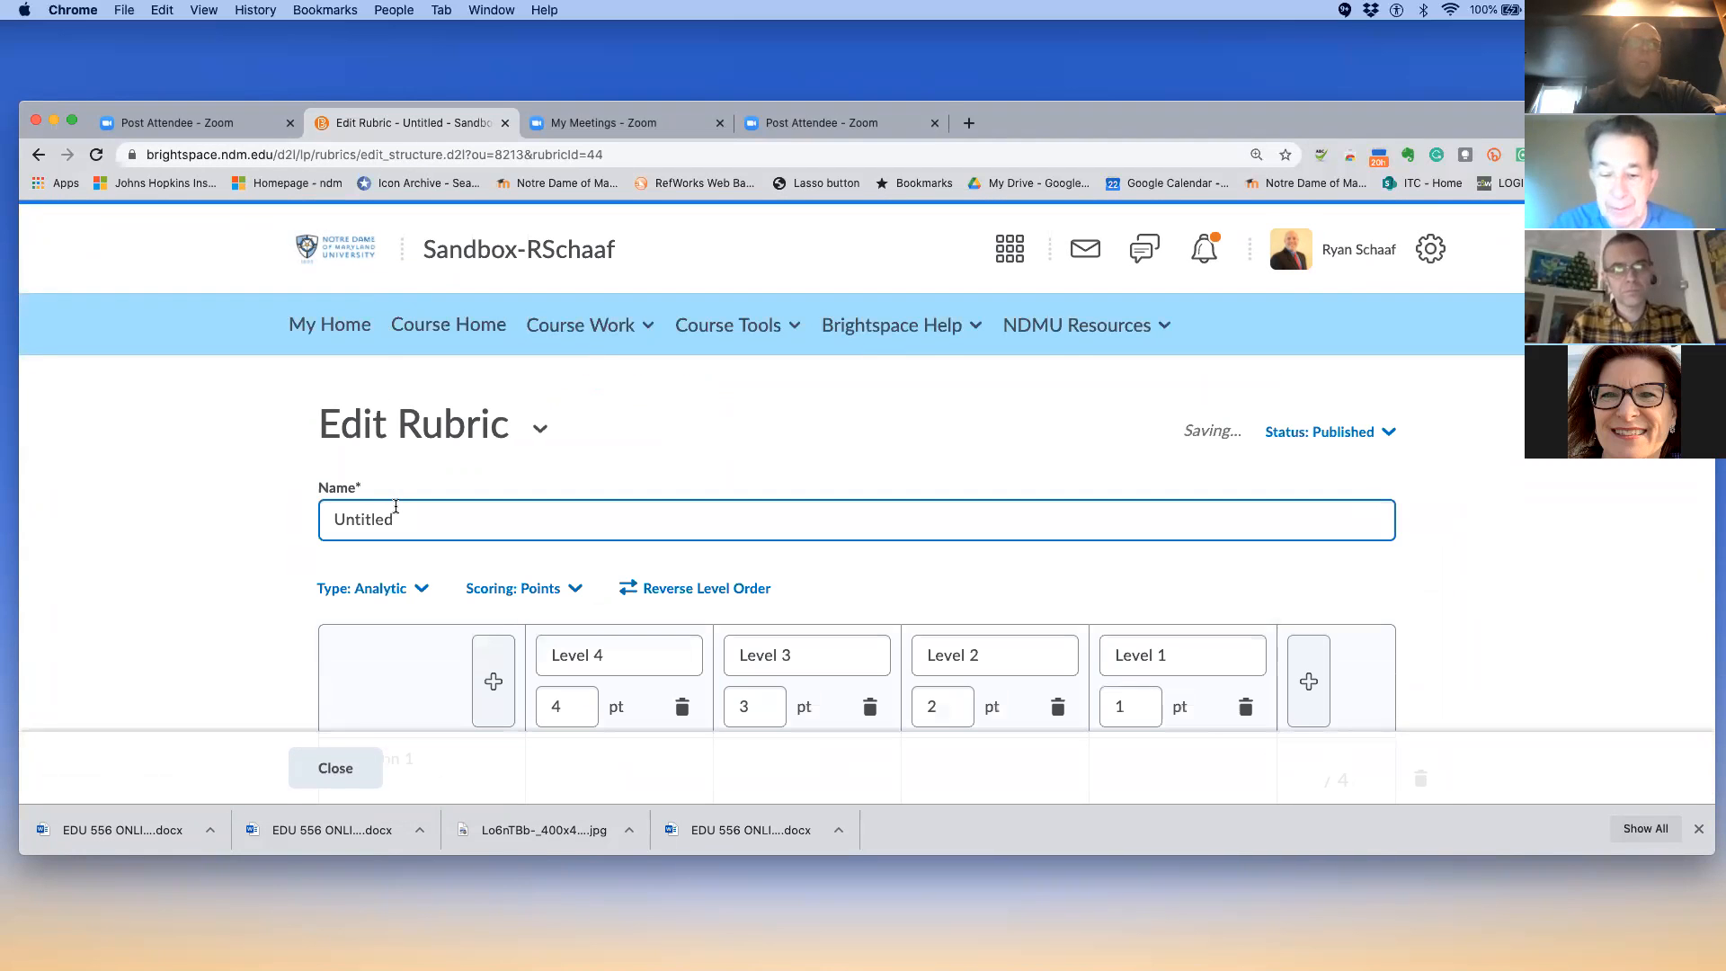
drag(394, 519, 327, 519)
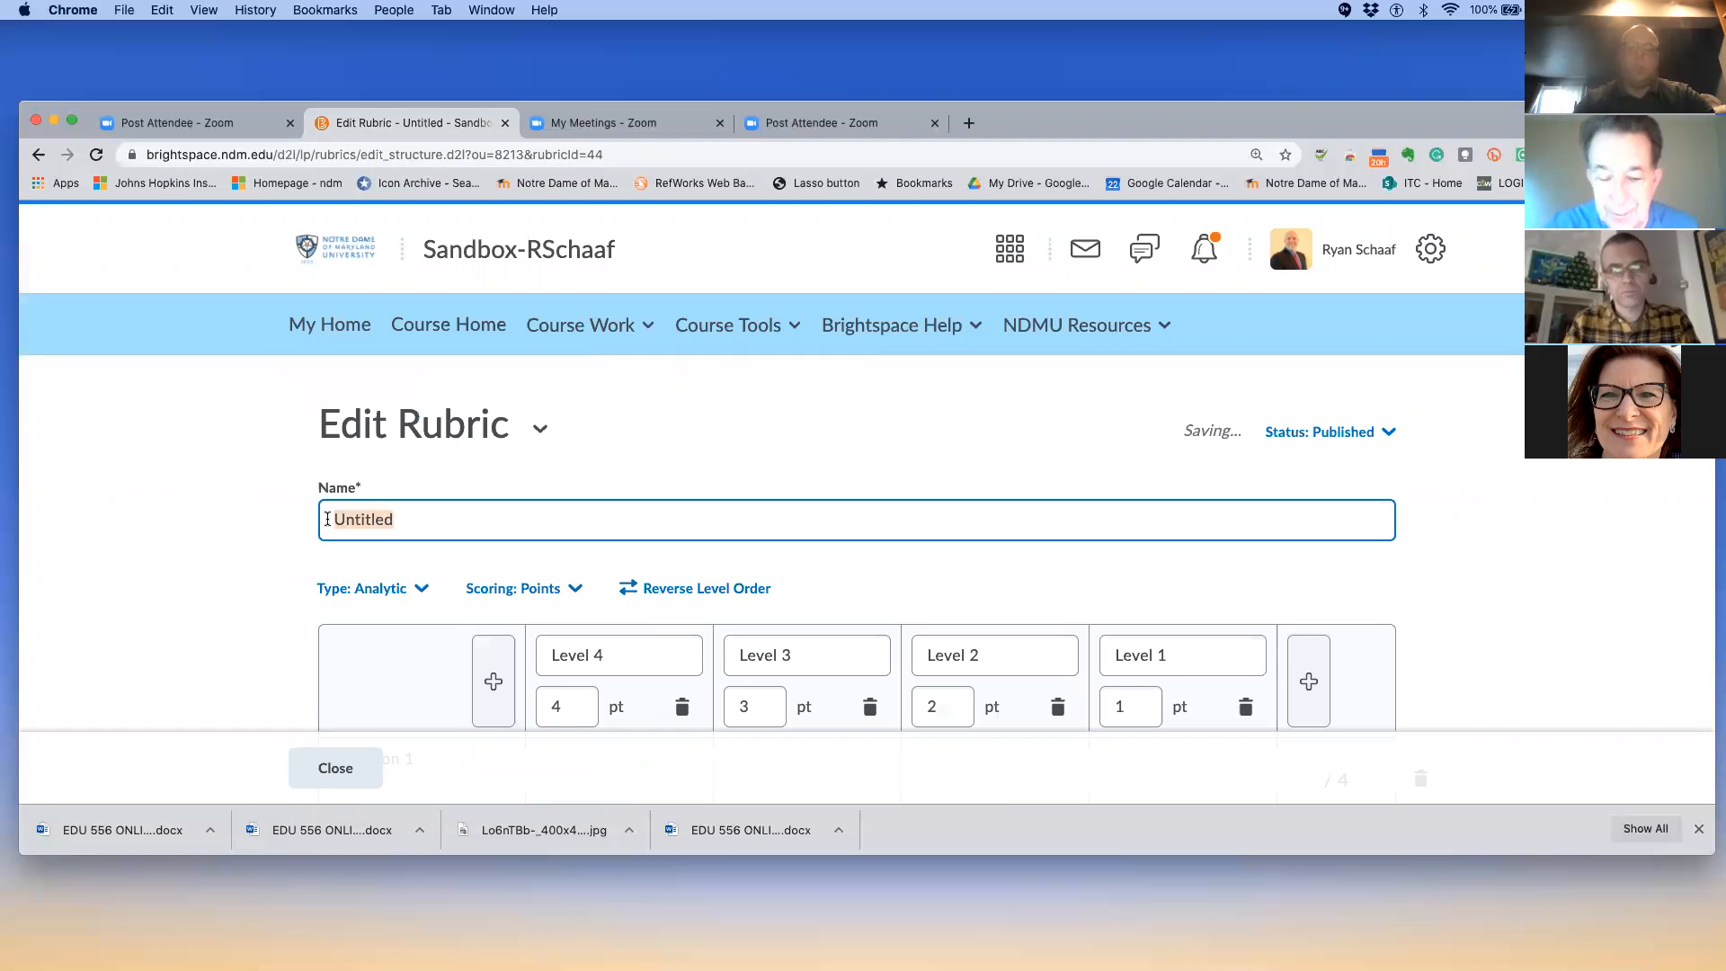
text(Pape)
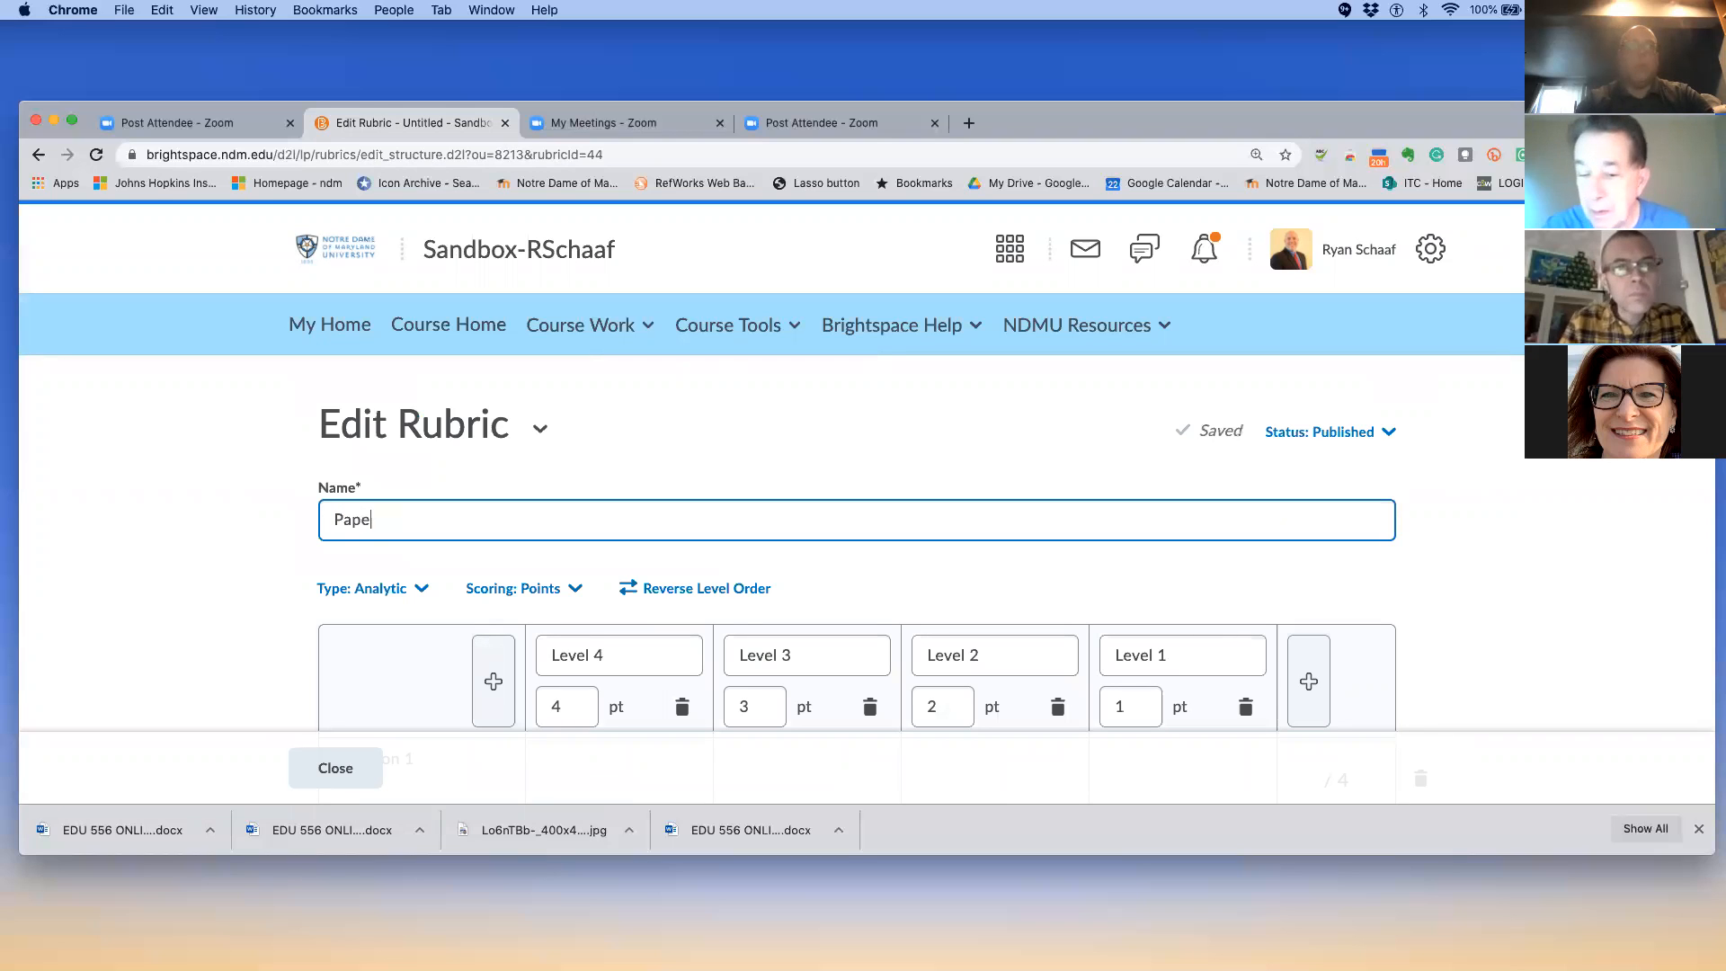
text(r 3)
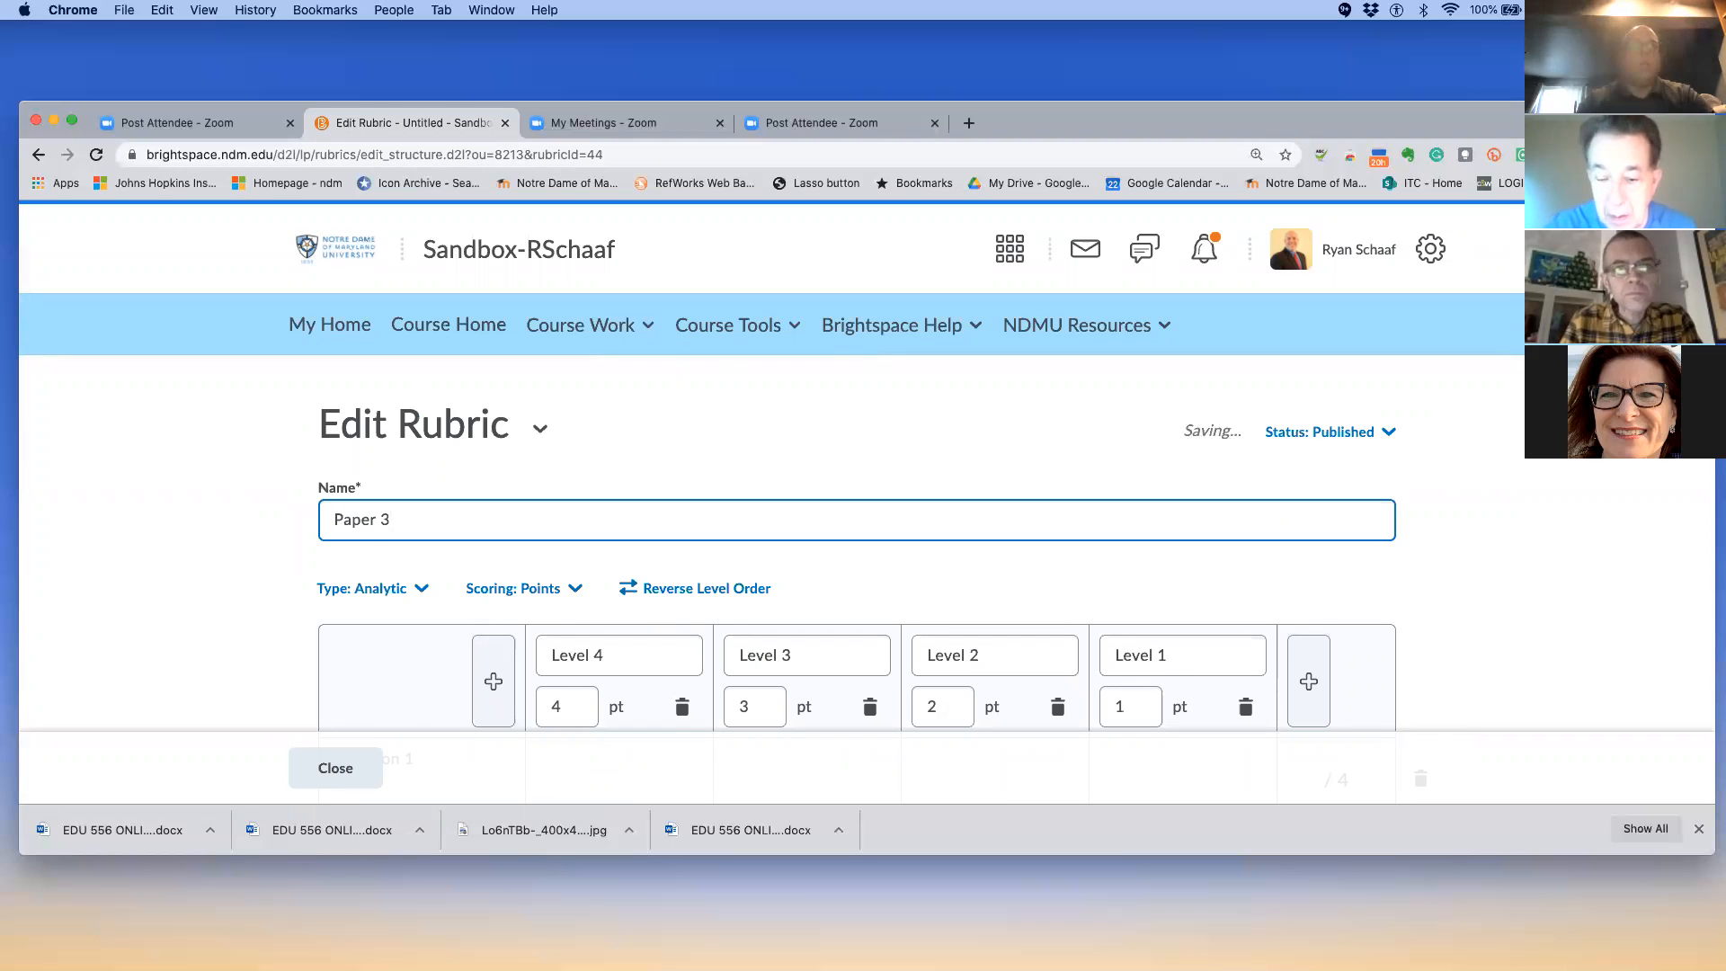
Check the available rubric types for the Paper 3 rubric, keeping Analytic
scroll(773, 494, down, 5)
scroll(422, 575, down, 1)
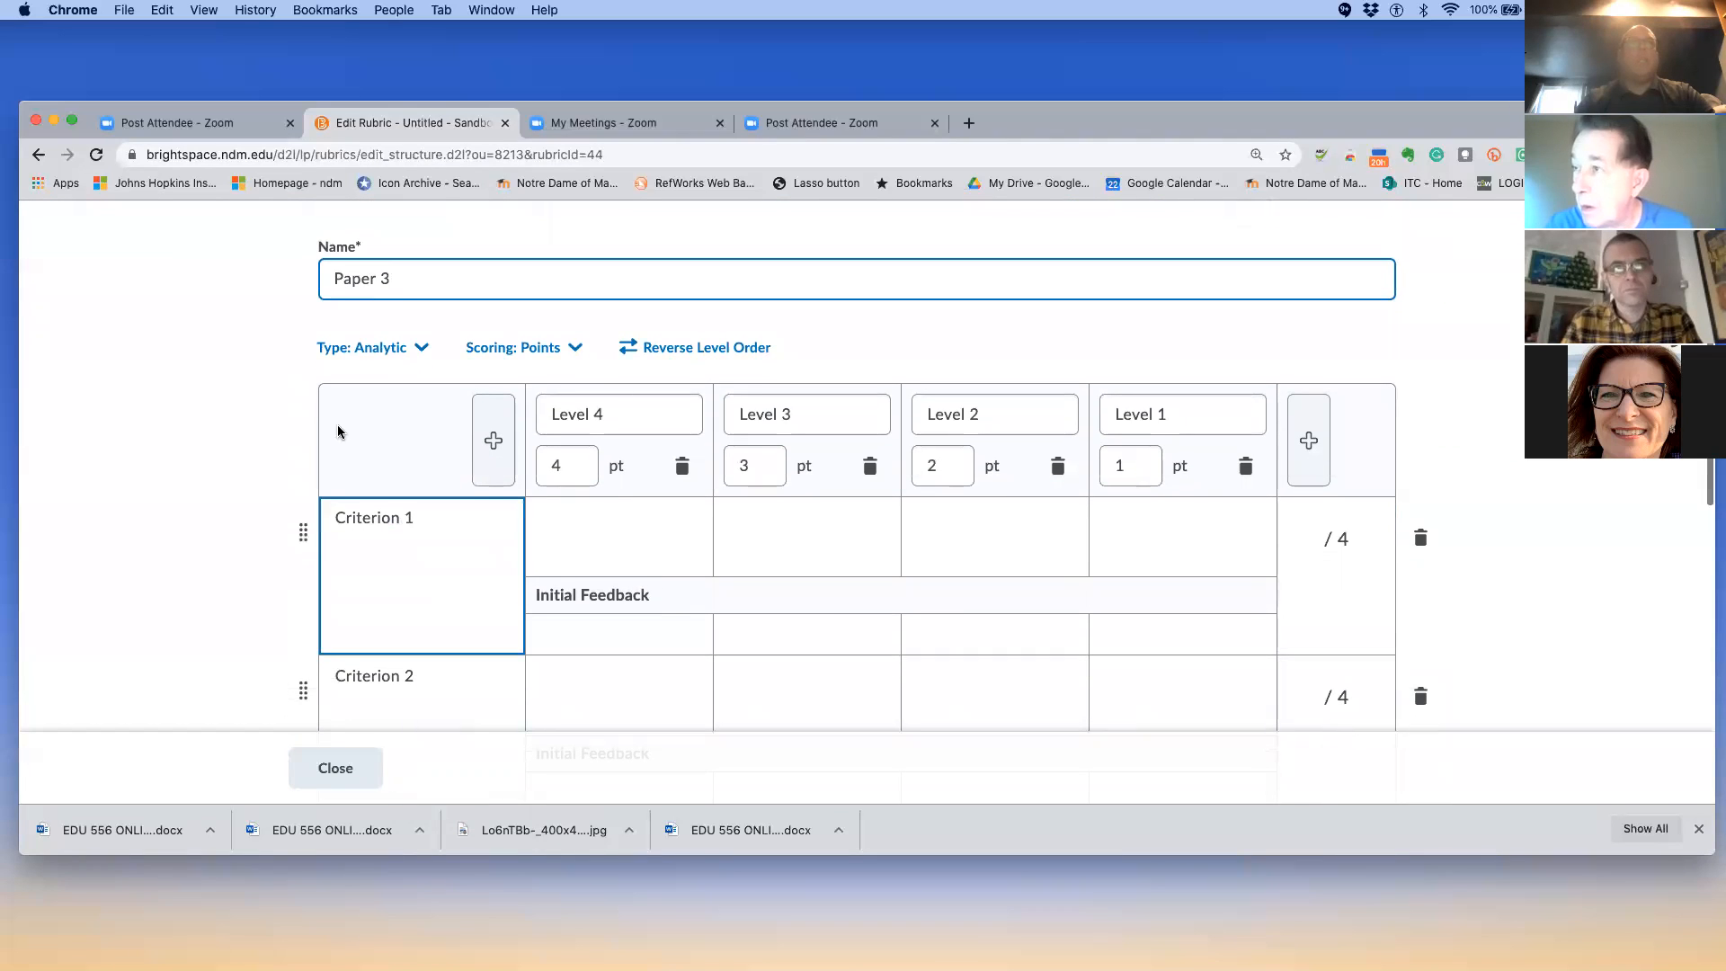
click(419, 353)
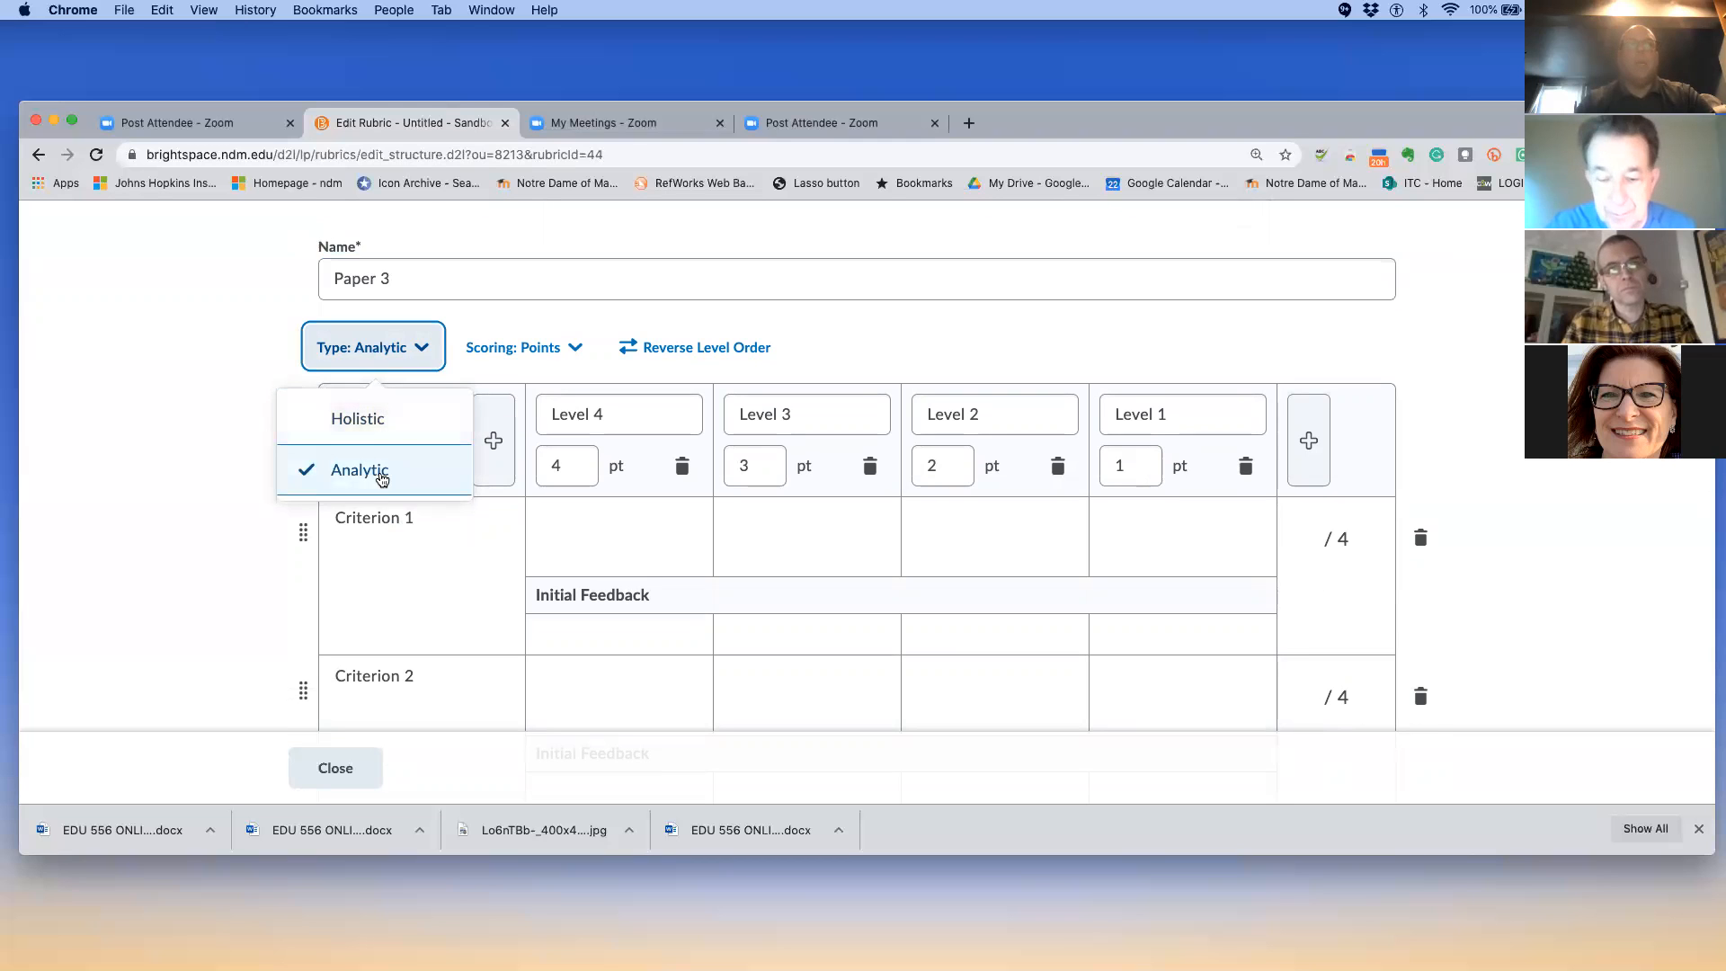
click(150, 412)
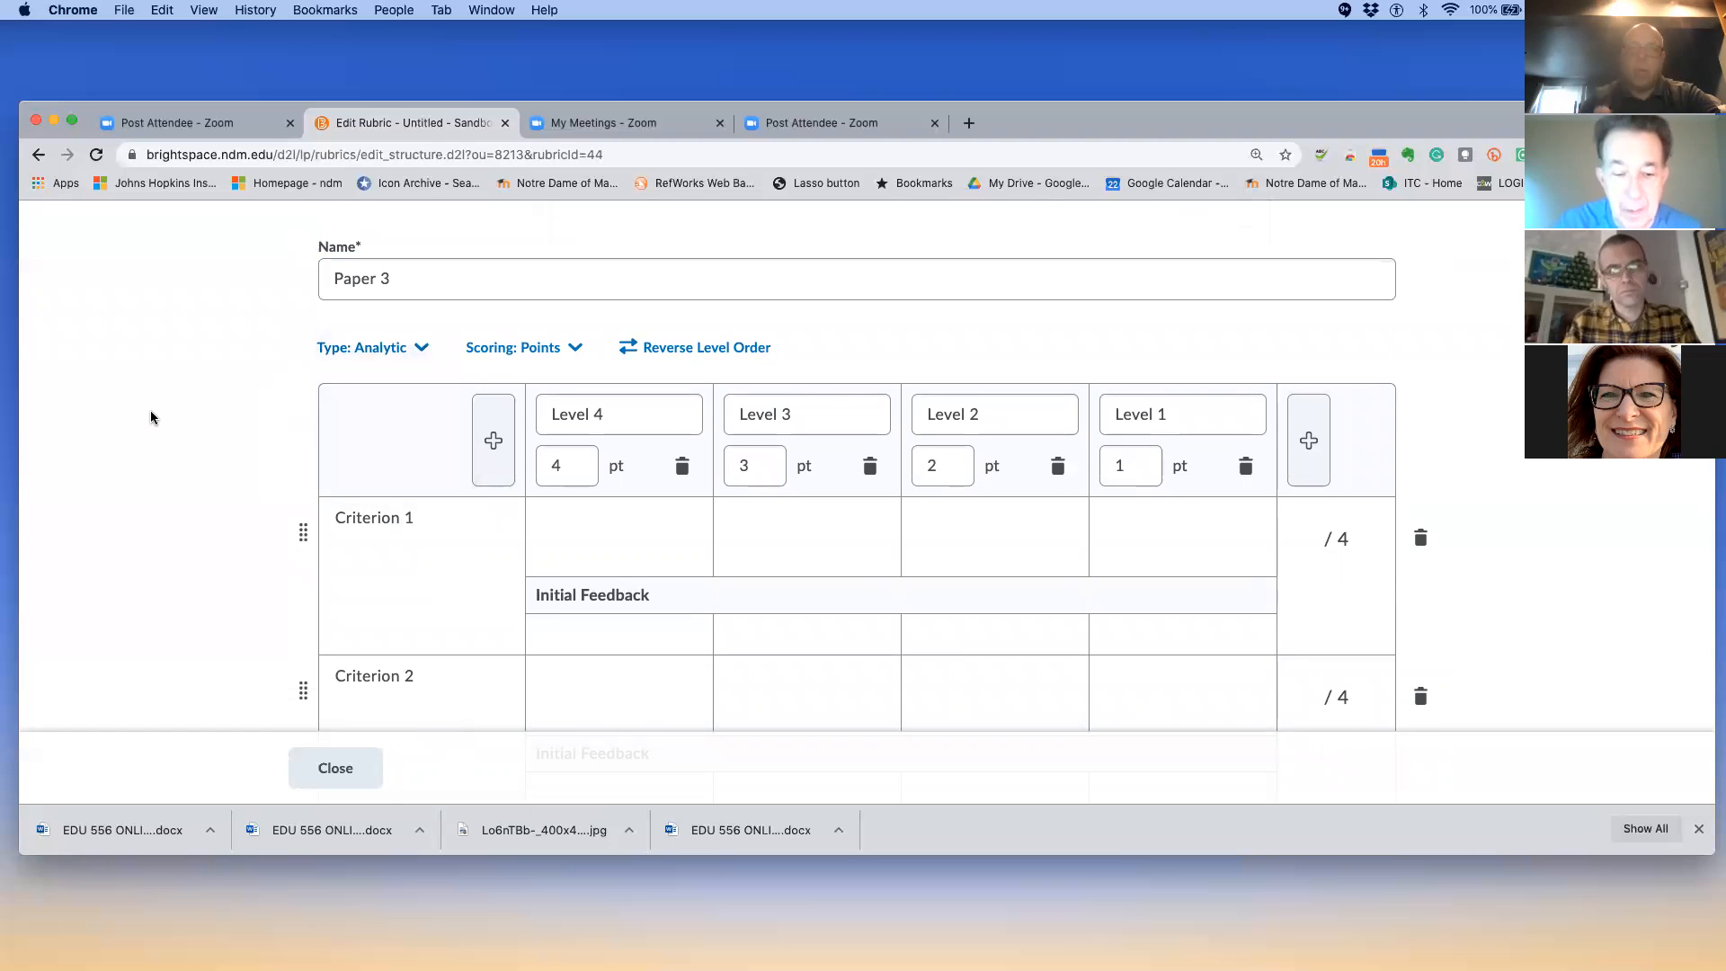
Rename the rubric's four achievement levels, from highest to lowest, as Level 3, Level 2, Level 1 and Level 0
scroll(149, 410, down, 3)
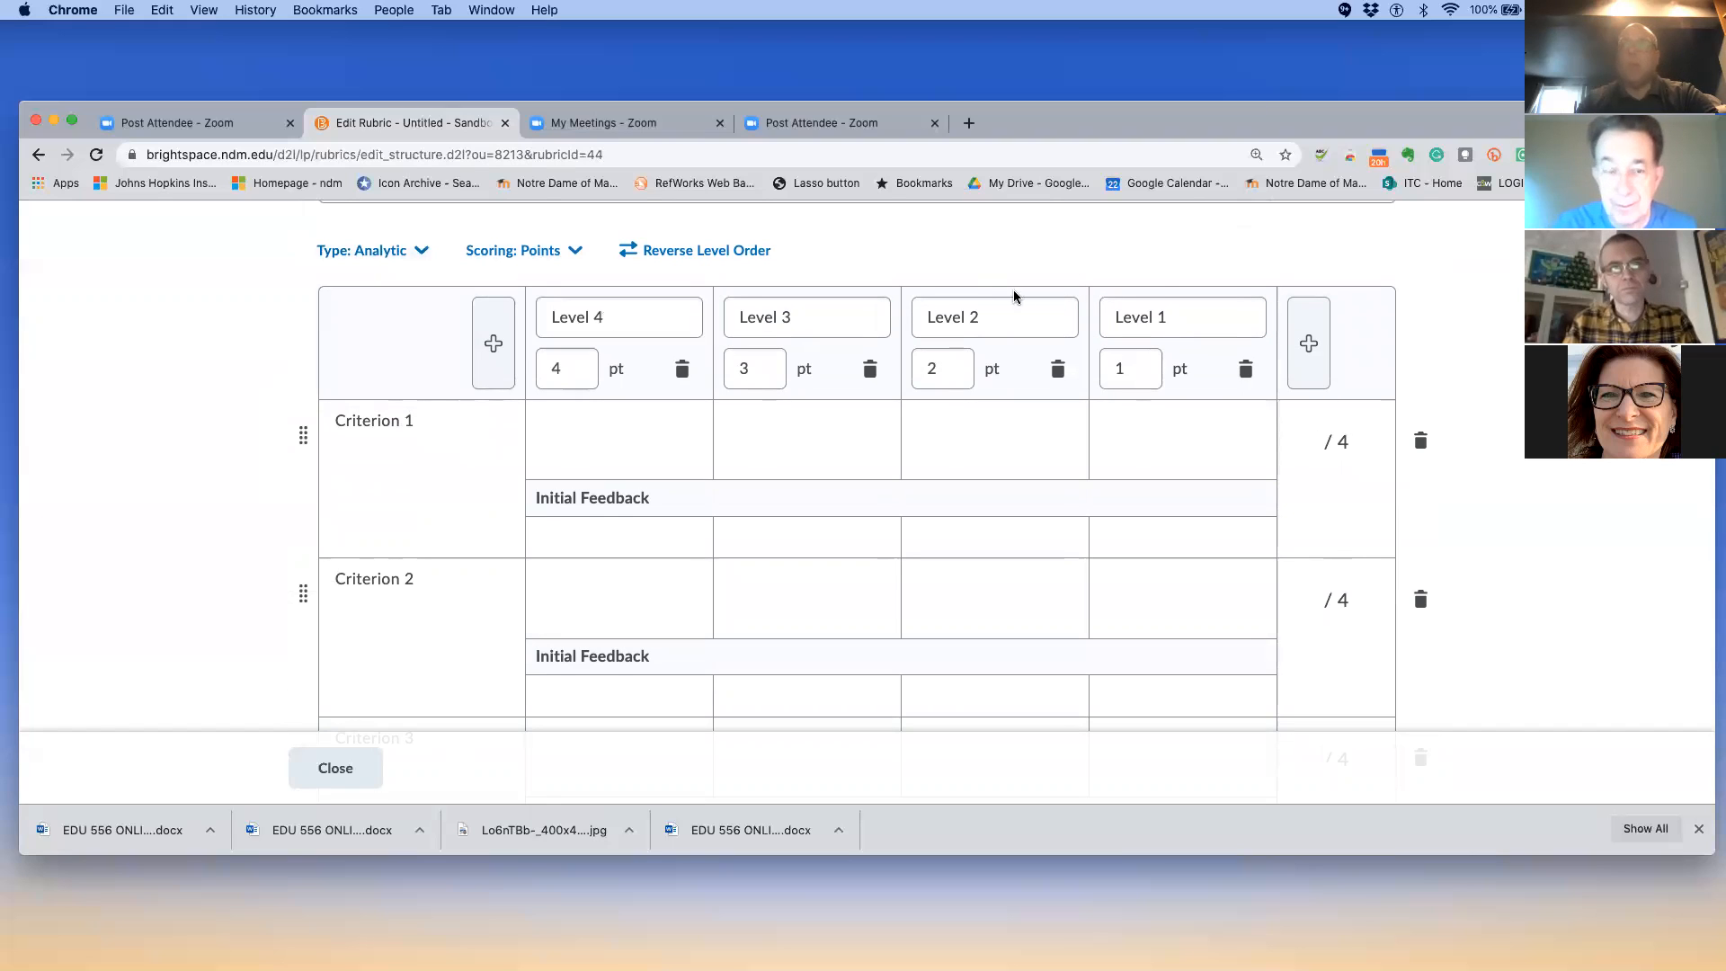
click(1169, 318)
key(BackSpace)
text(0)
click(974, 320)
key(BackSpace)
text(1)
click(839, 320)
key(BackSpace)
text(2)
click(624, 321)
key(BackSpace)
text(3)
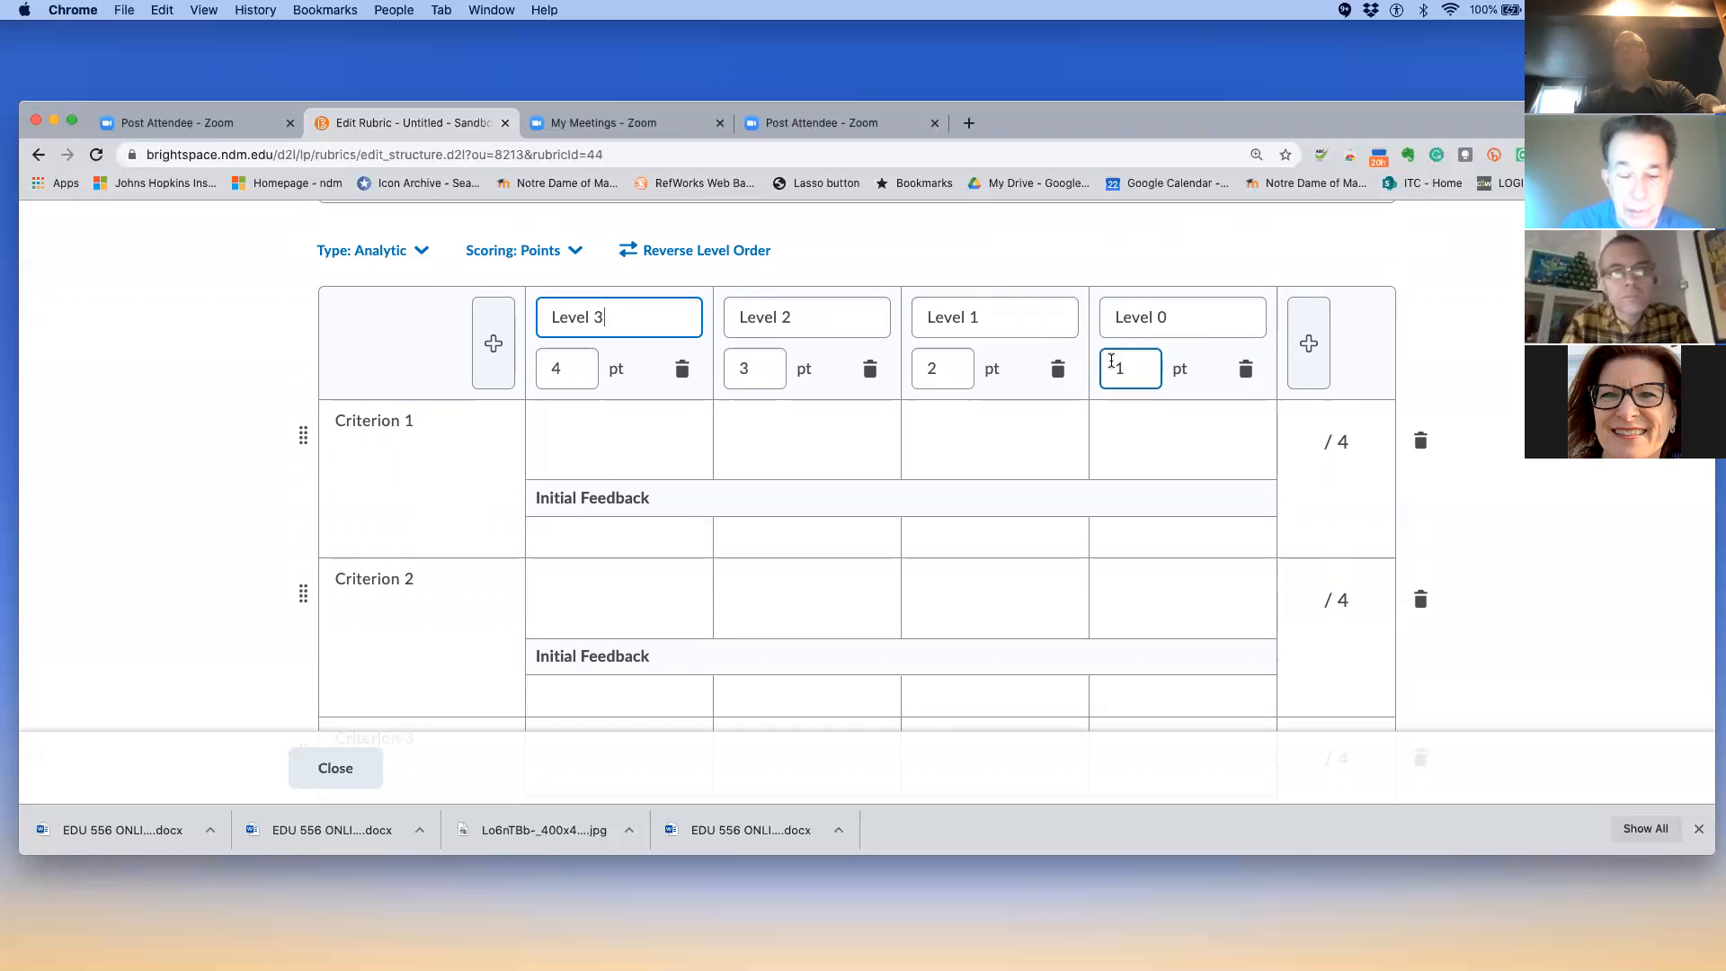
Set the level points to 3 for Level 3, 2 for Level 2, 1 for Level 1 and 0 for Level 0
click(1131, 366)
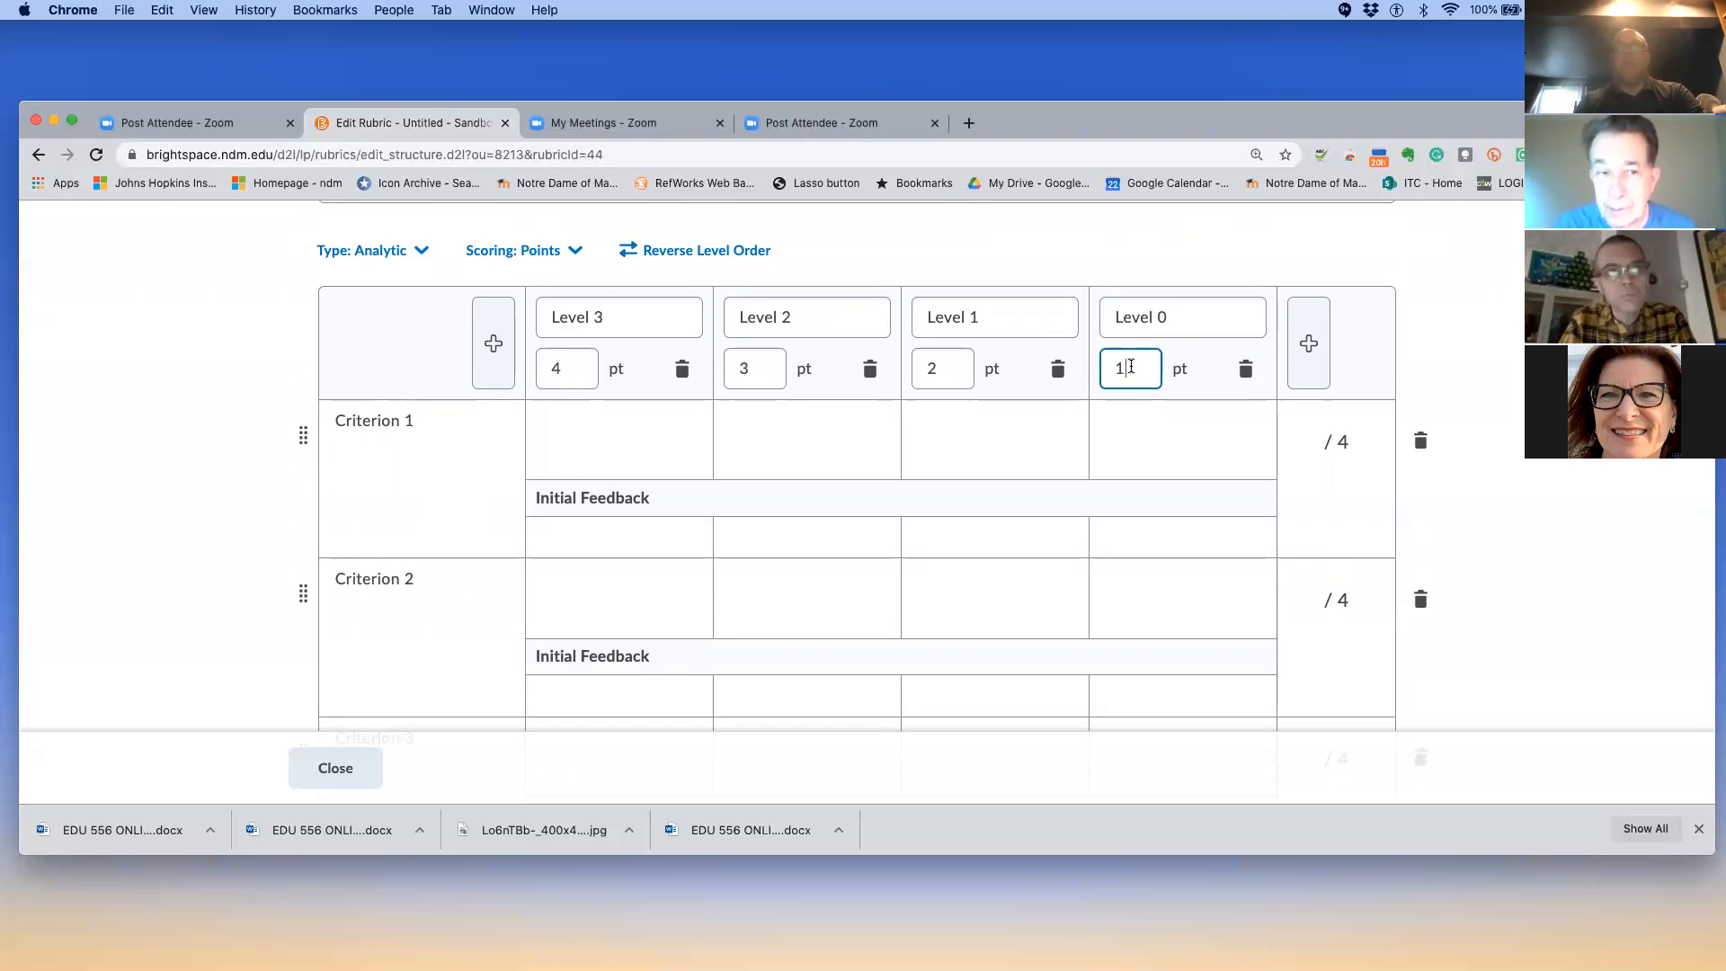
key(BackSpace)
text(0)
click(955, 366)
key(BackSpace)
text(1)
click(764, 364)
key(BackSpace)
text(2)
click(575, 369)
text(3)
click(417, 374)
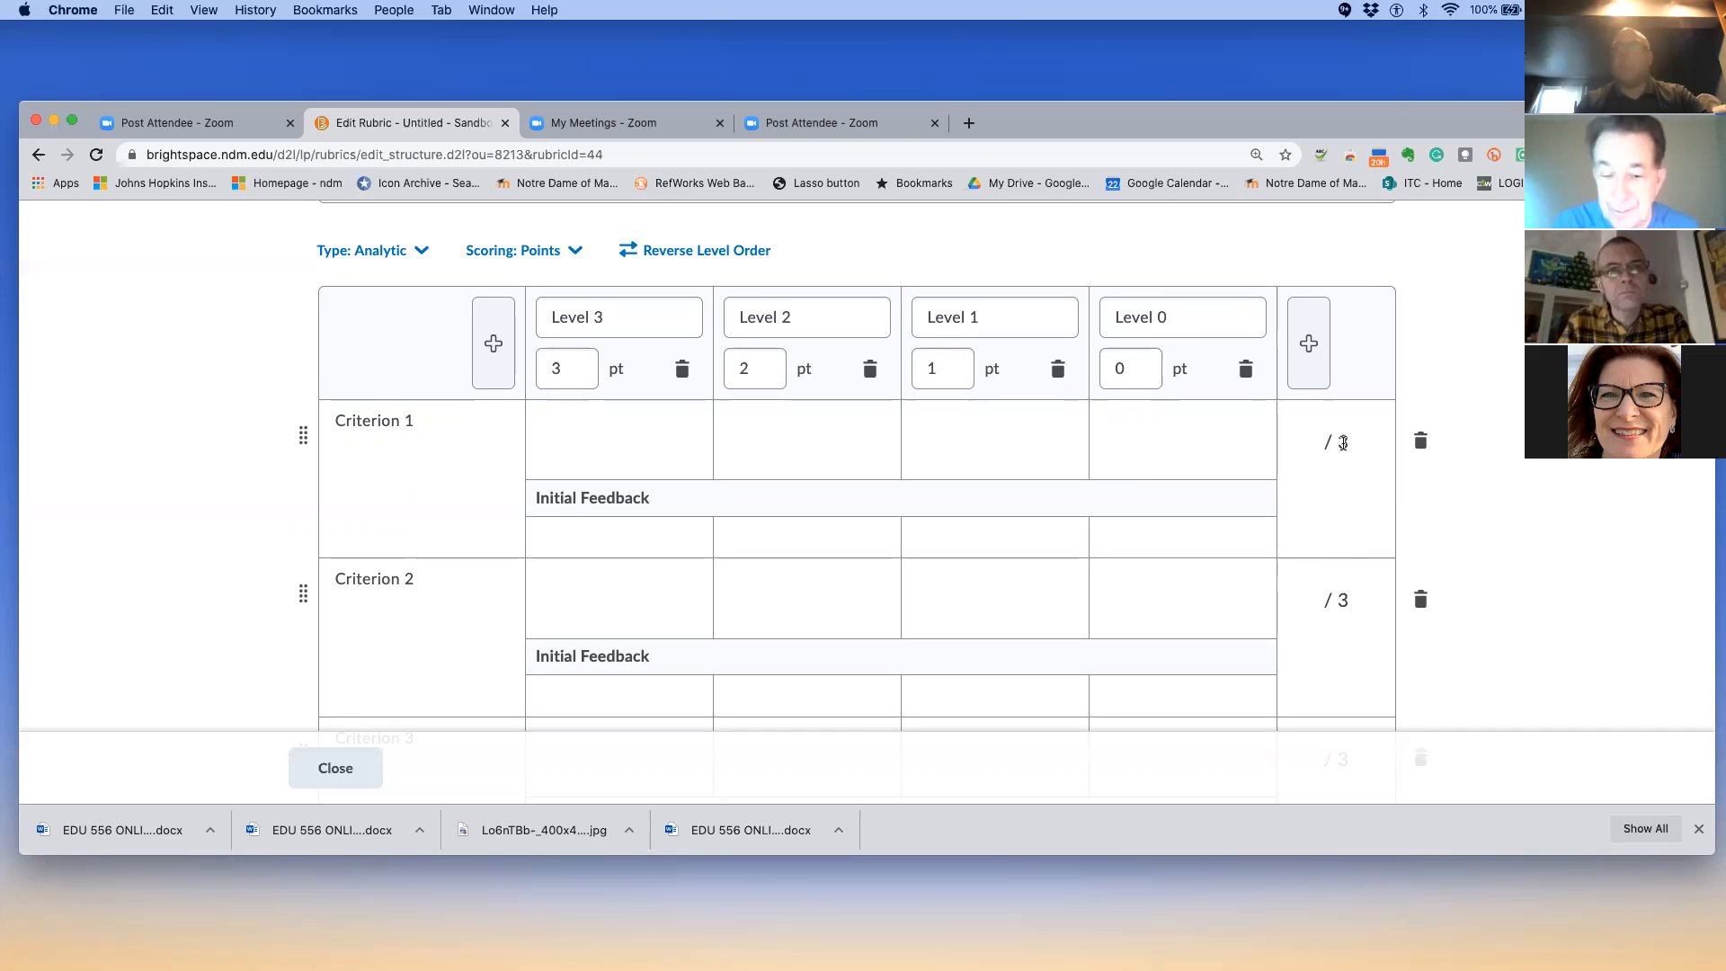
Enter "Text in here" as the first criterion's name and replace it with "Ideas"
scroll(1343, 442, down, 1)
click(419, 409)
drag(419, 409, 332, 402)
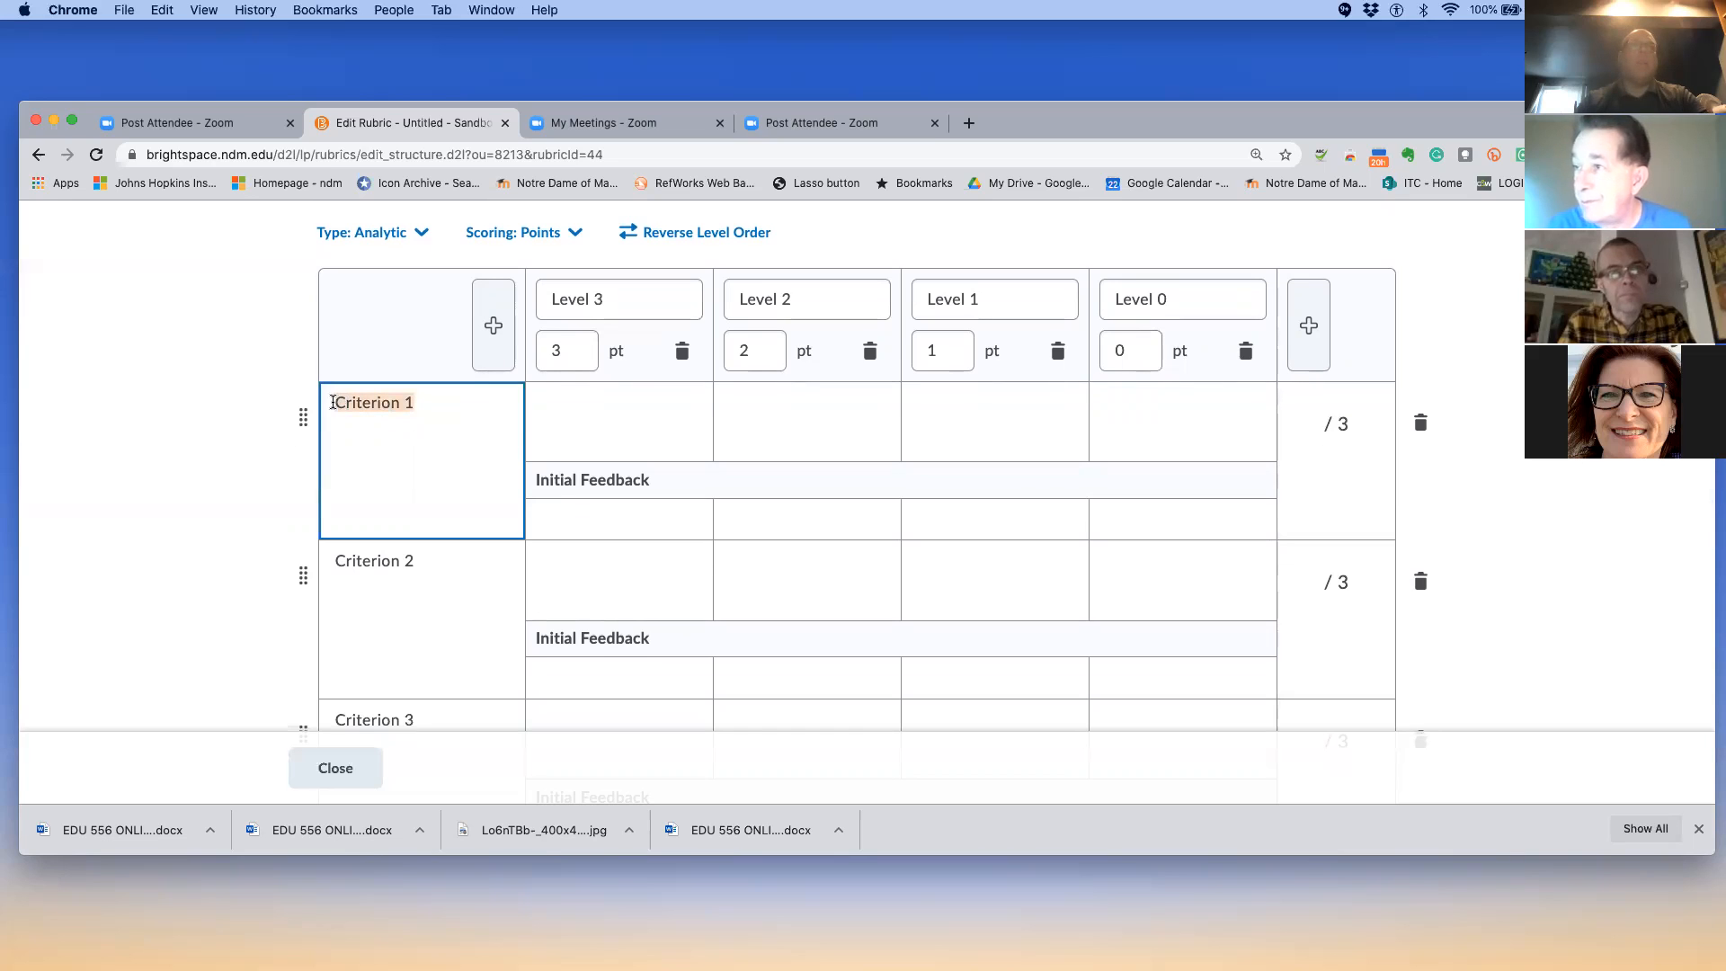
text(T)
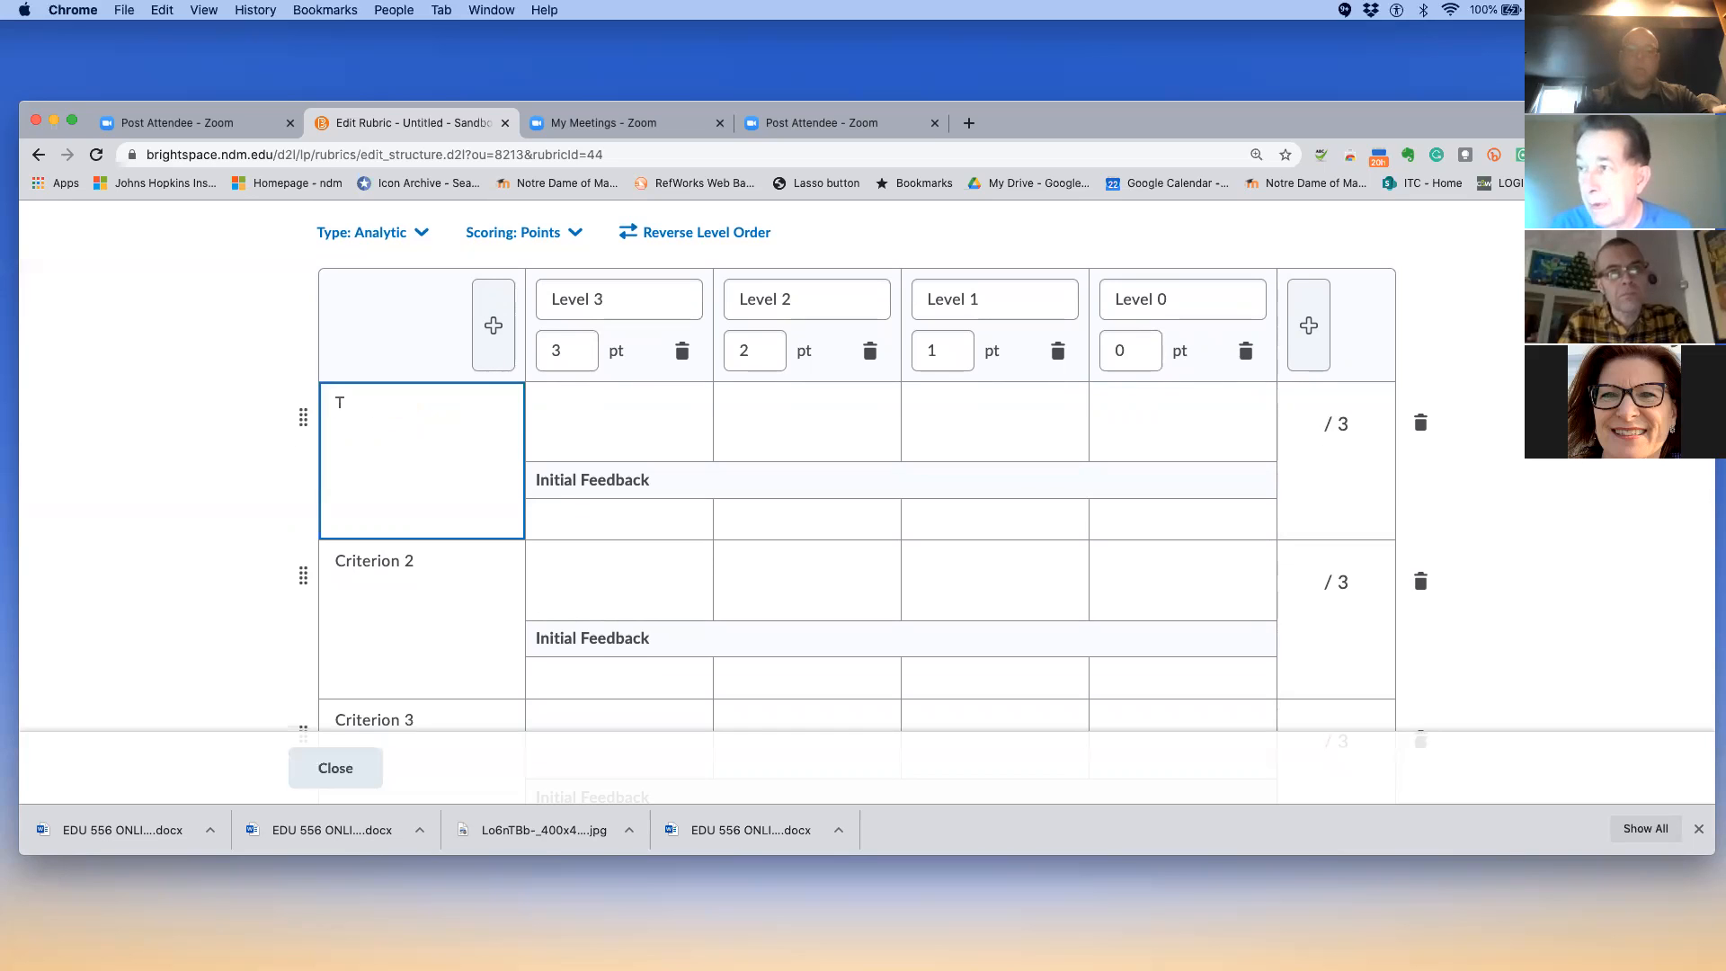
text(ext in )
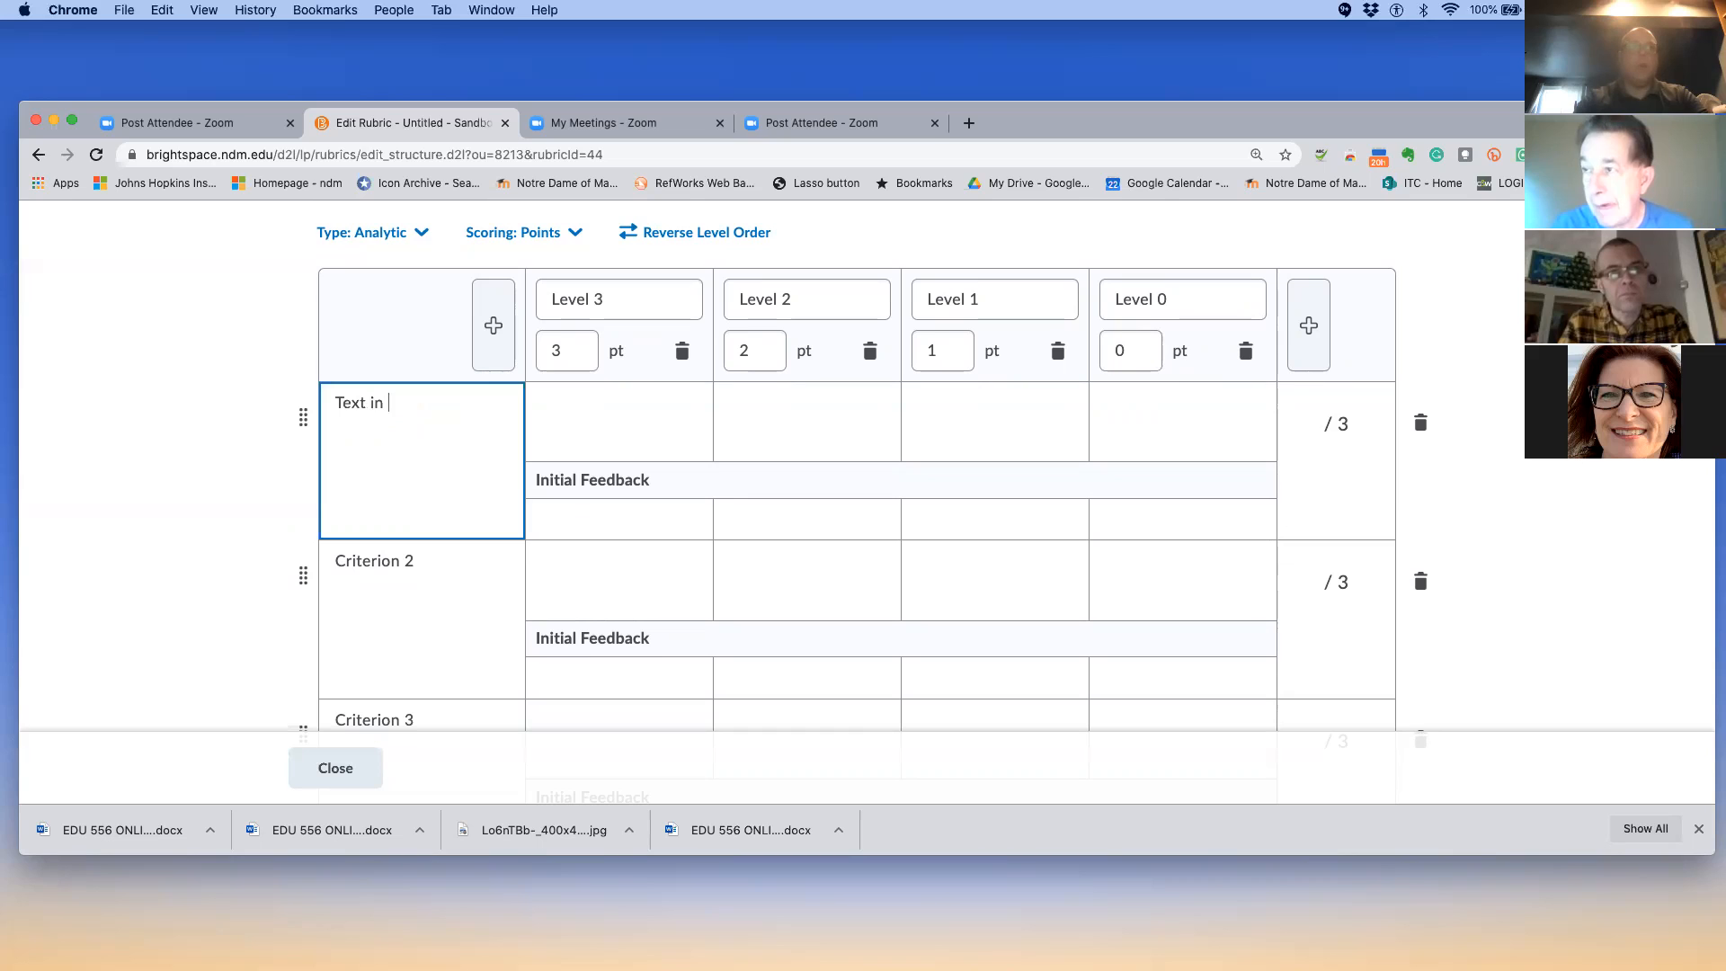
text(here)
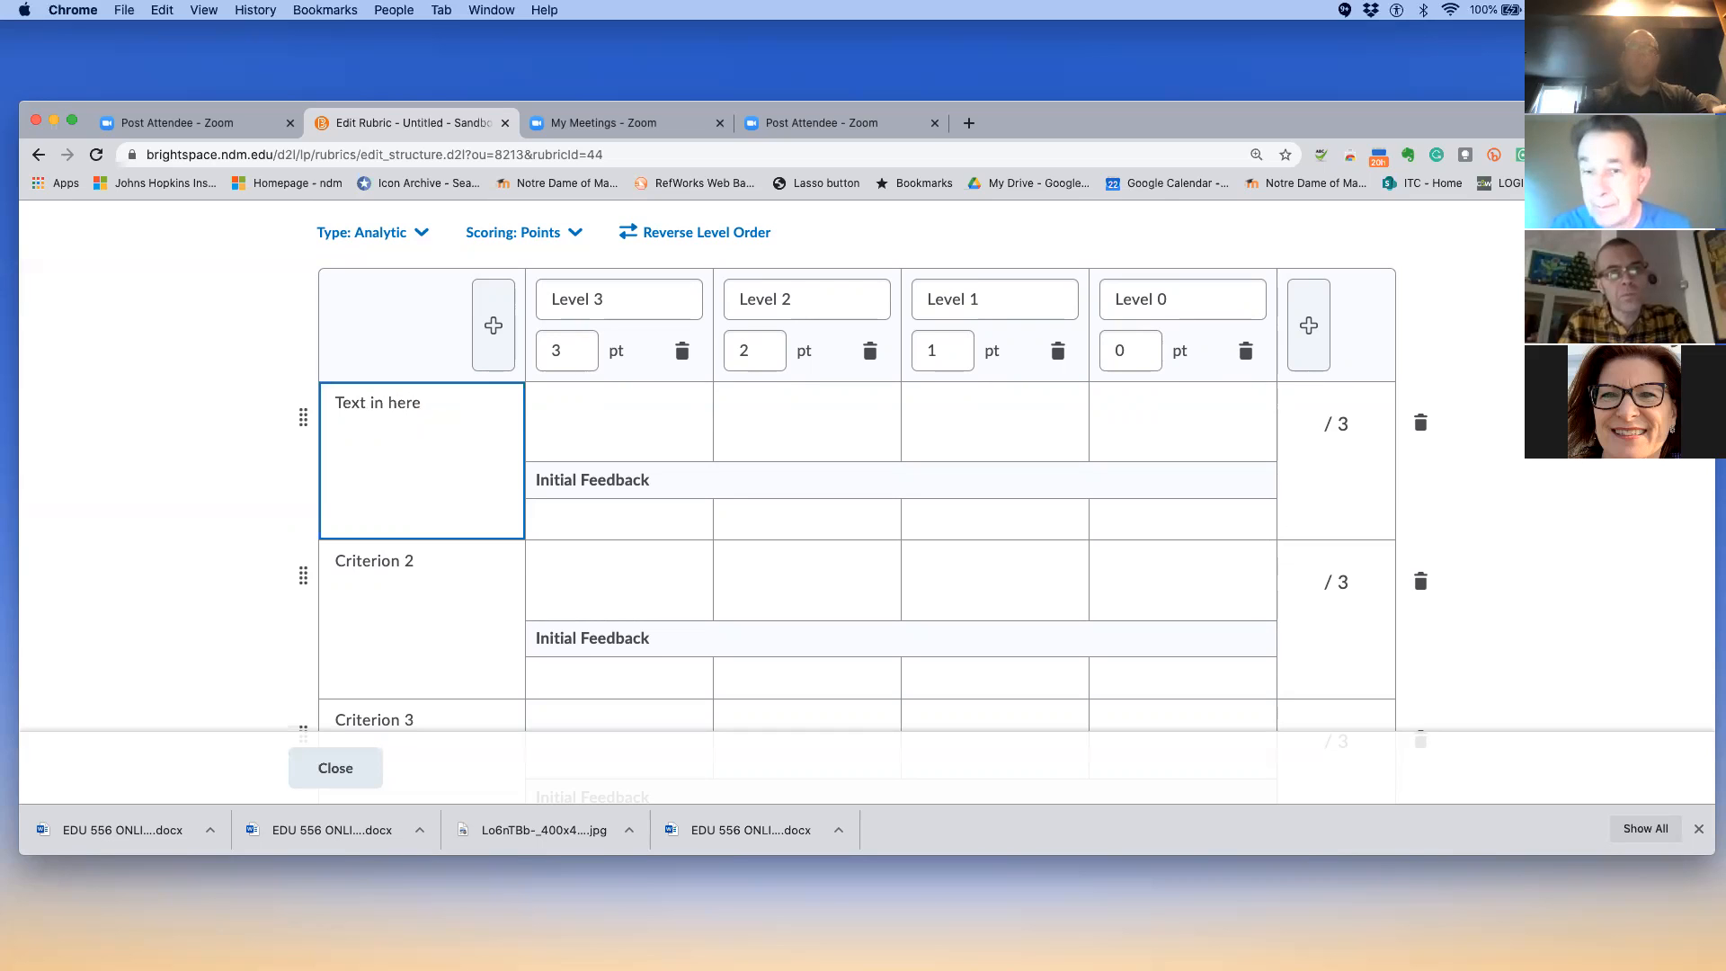
key(BackSpace)
key(BackSpace)
key(BackSpace)
key(BackSpace)
key(BackSpace)
key(BackSpace)
key(BackSpace)
key(BackSpace)
key(BackSpace)
key(BackSpace)
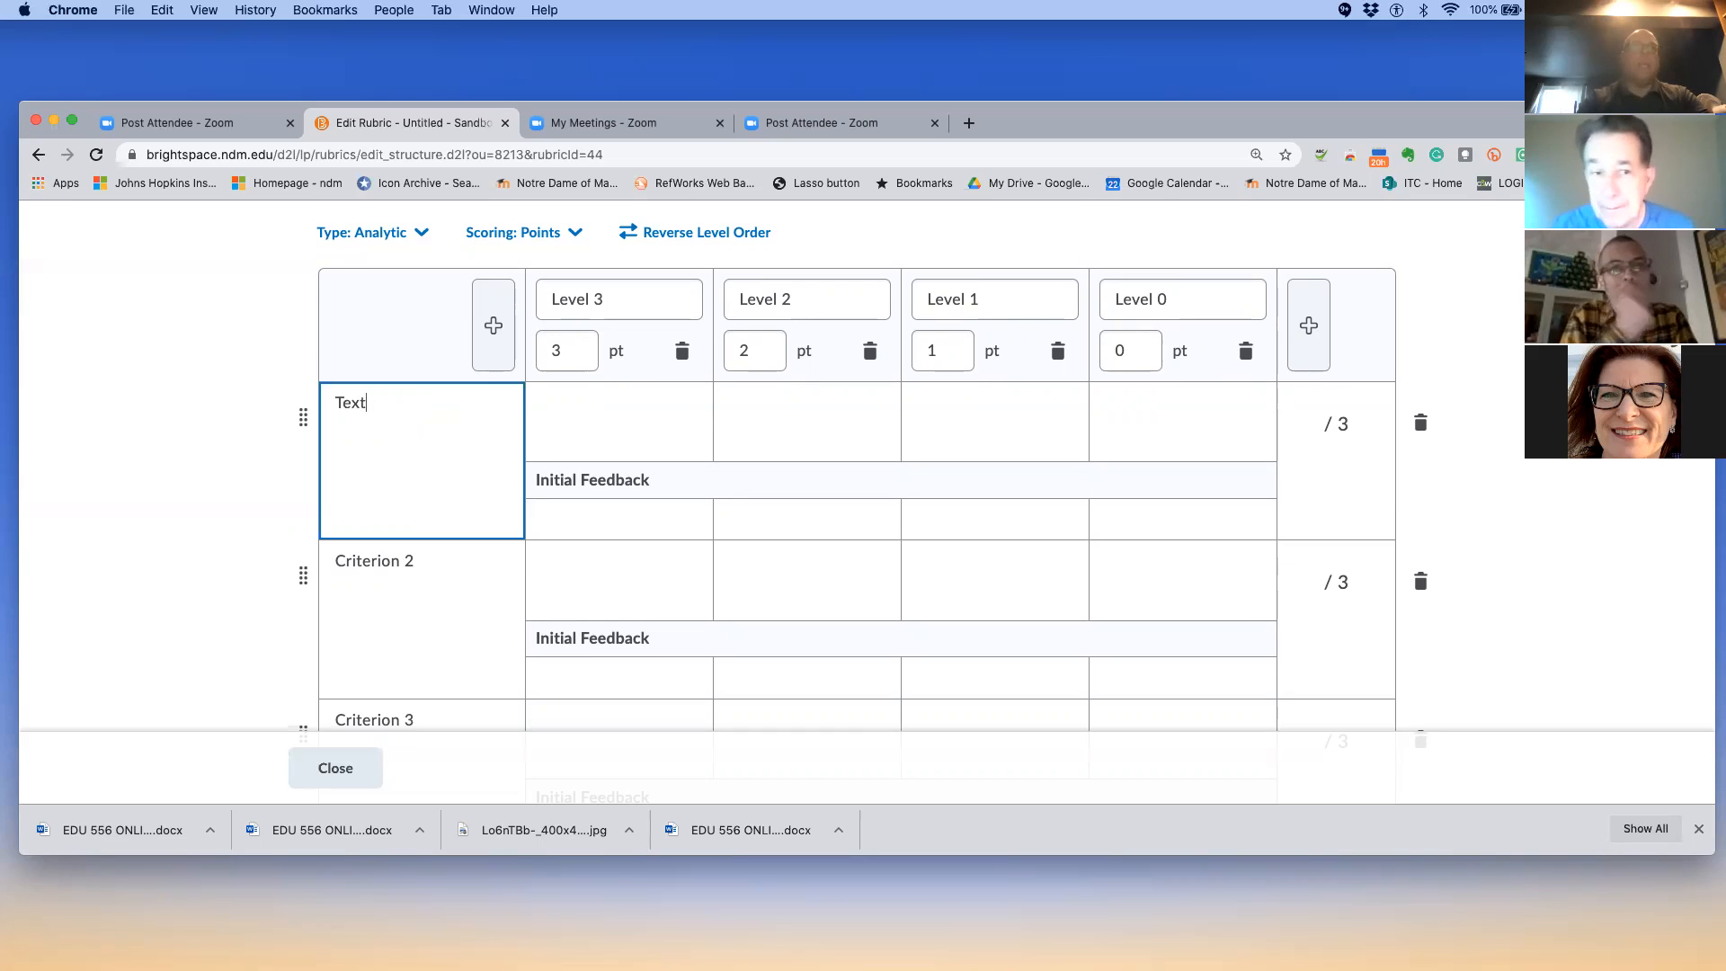
key(BackSpace)
text(Ideas)
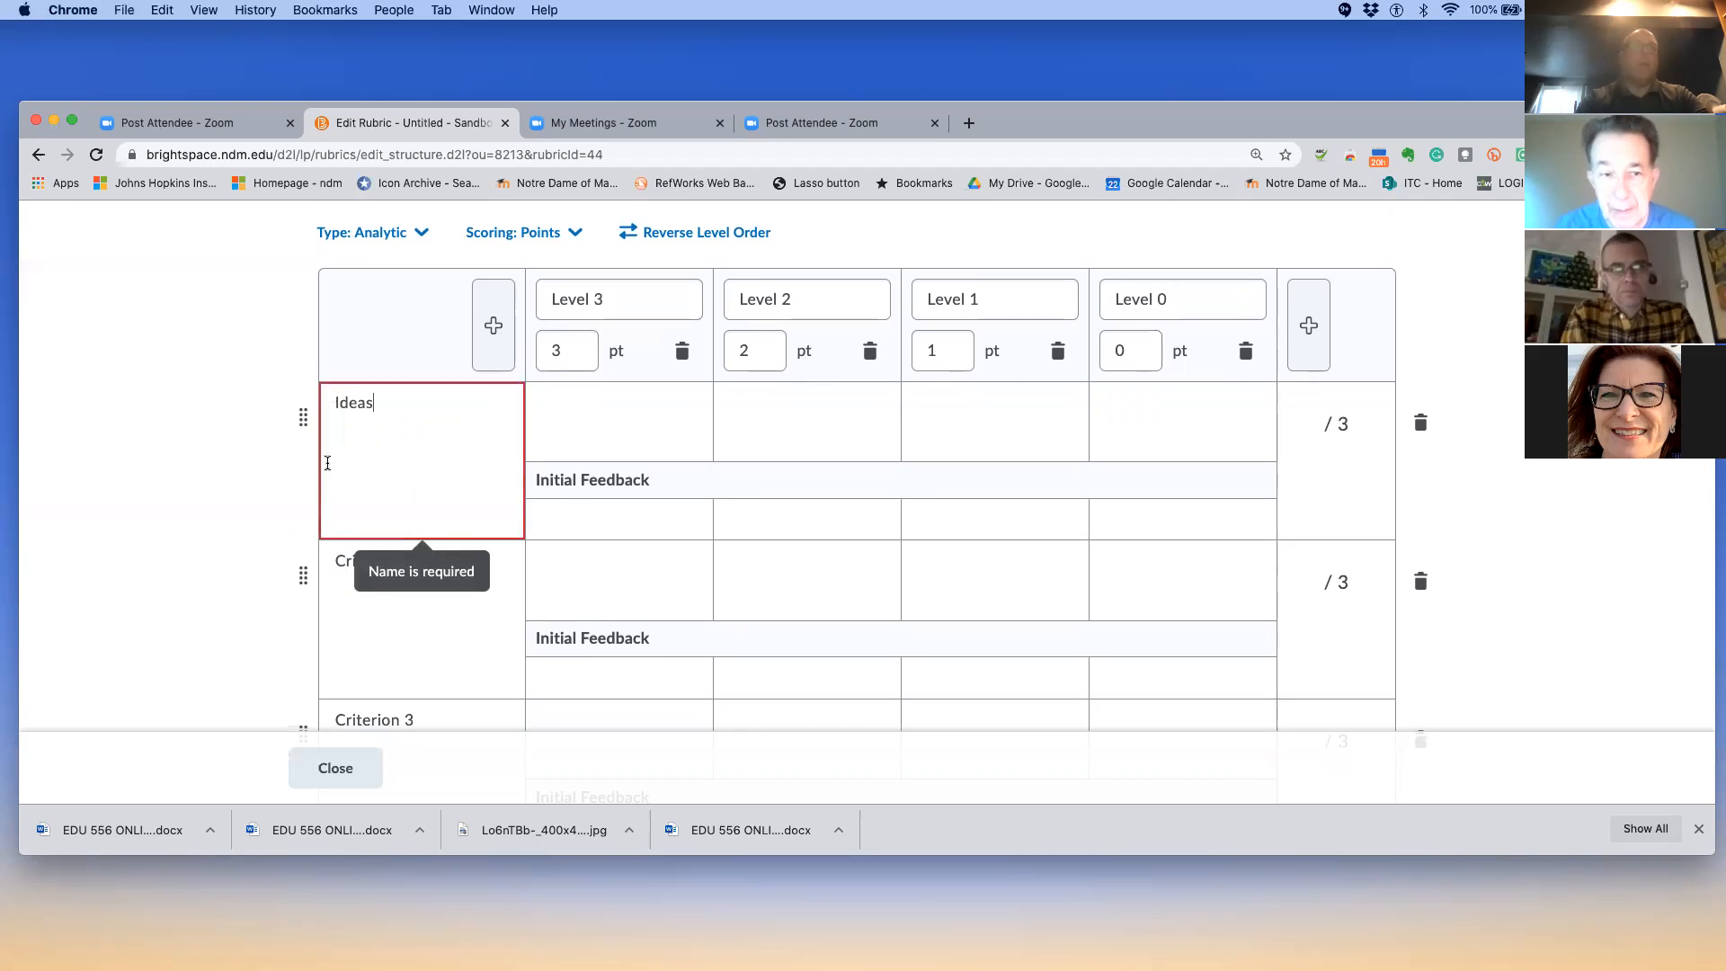
Rename Criterion 2 as "Creativity"
click(359, 576)
drag(419, 564, 336, 565)
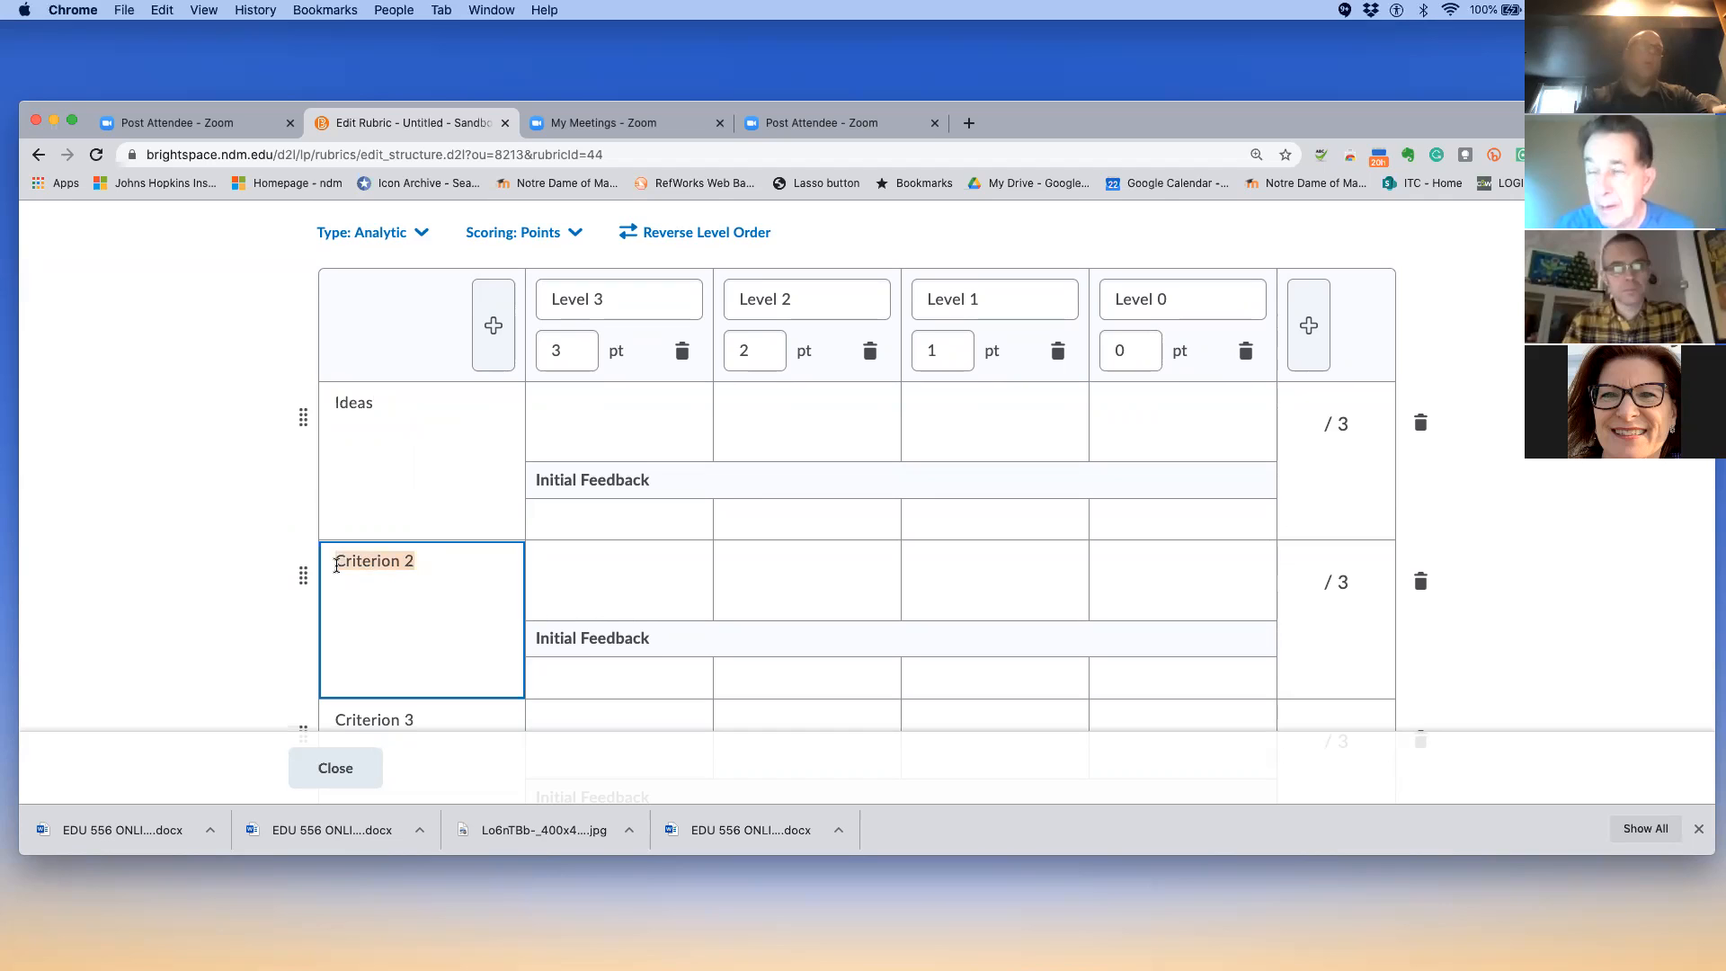
text(Creativity)
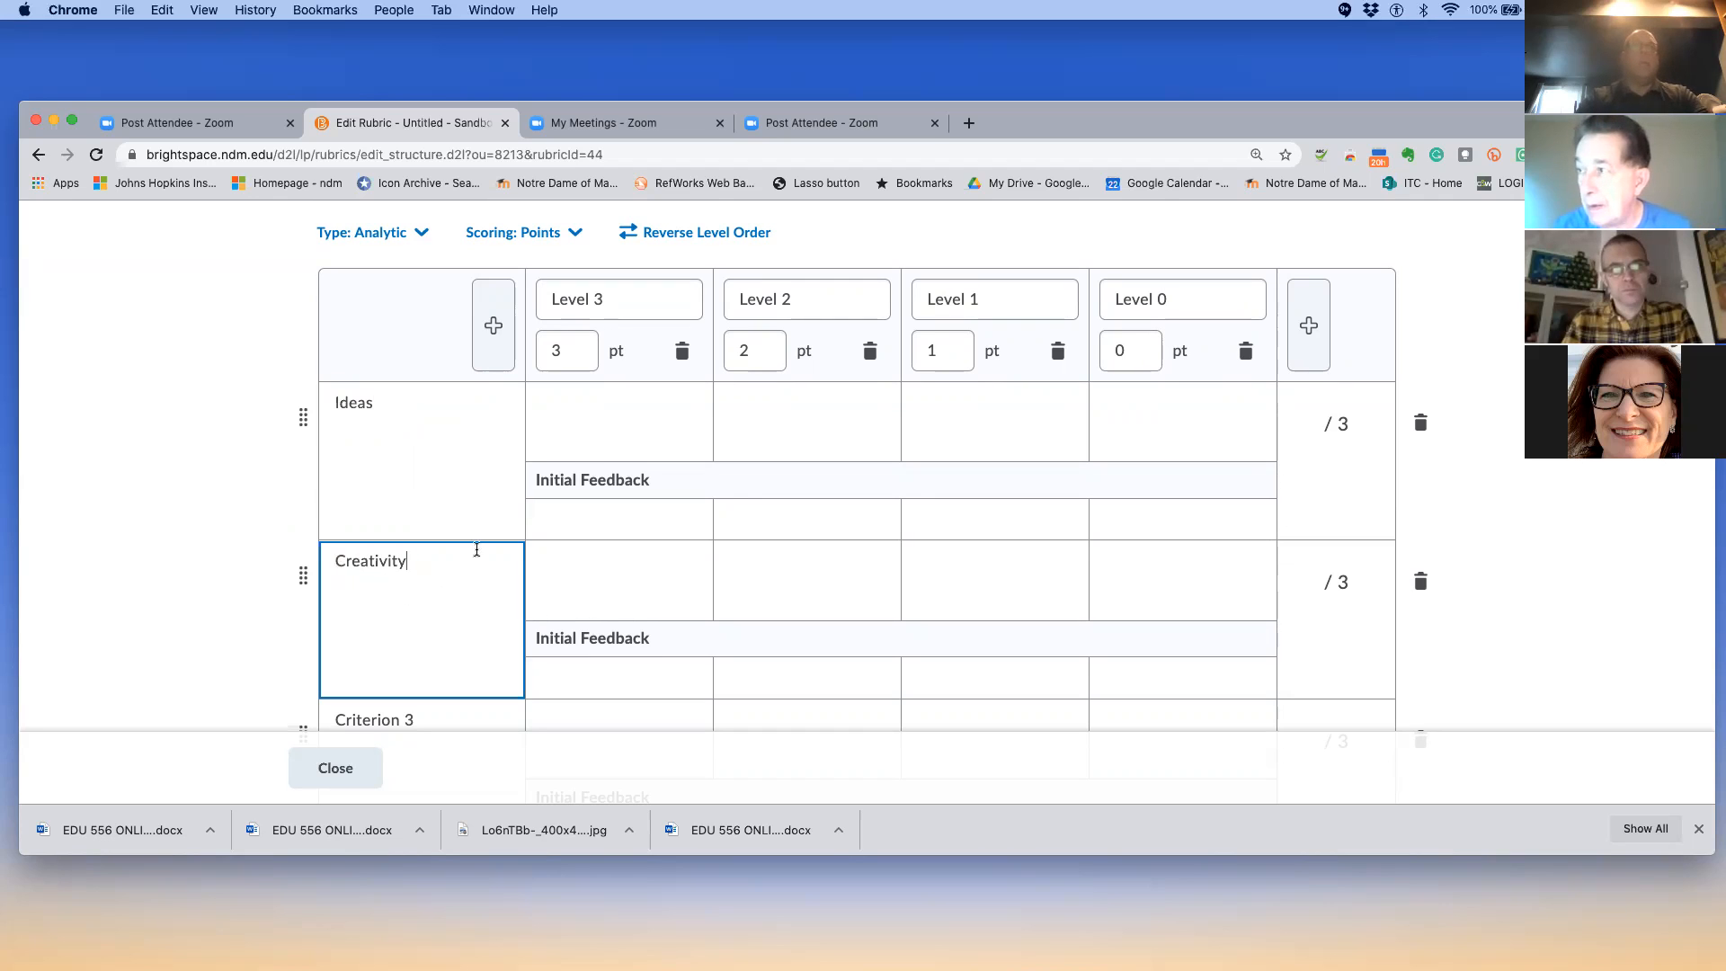
Fill the Ideas descriptions from Level 3 to Level 0 with the sample texts "da;slfjknsd'f", "adfsdf", "sdfsdfsdf" and "sdfsdfsdf"
click(572, 411)
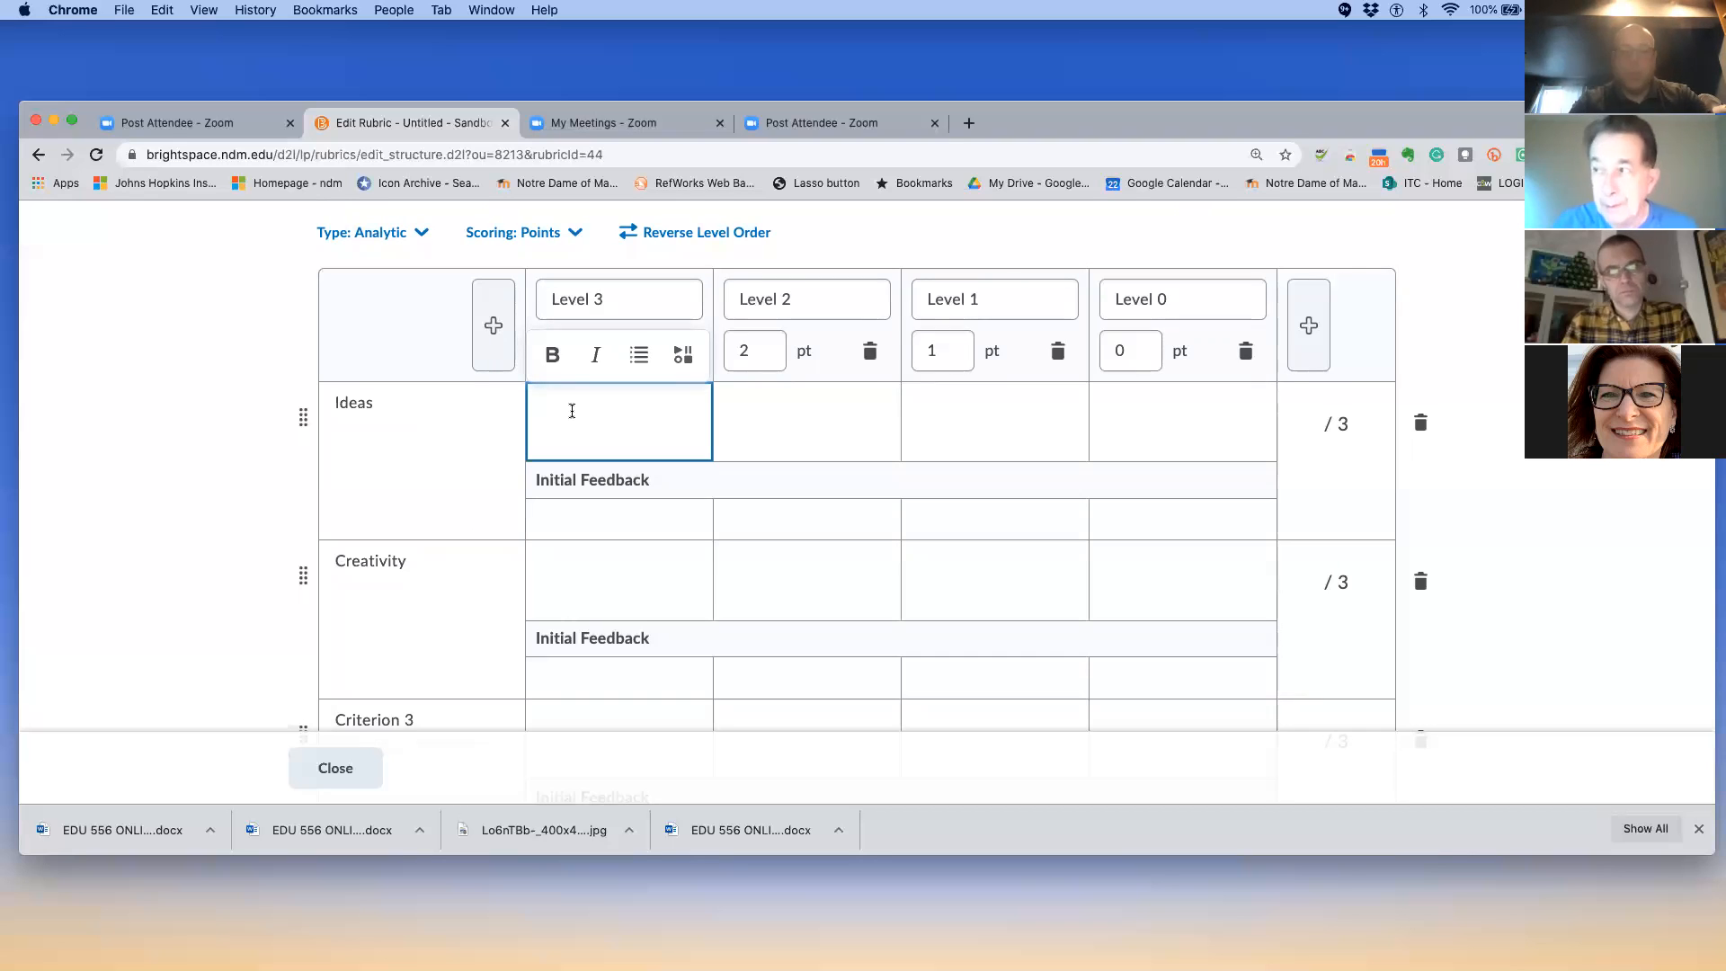
text(da;slfjknsd'f)
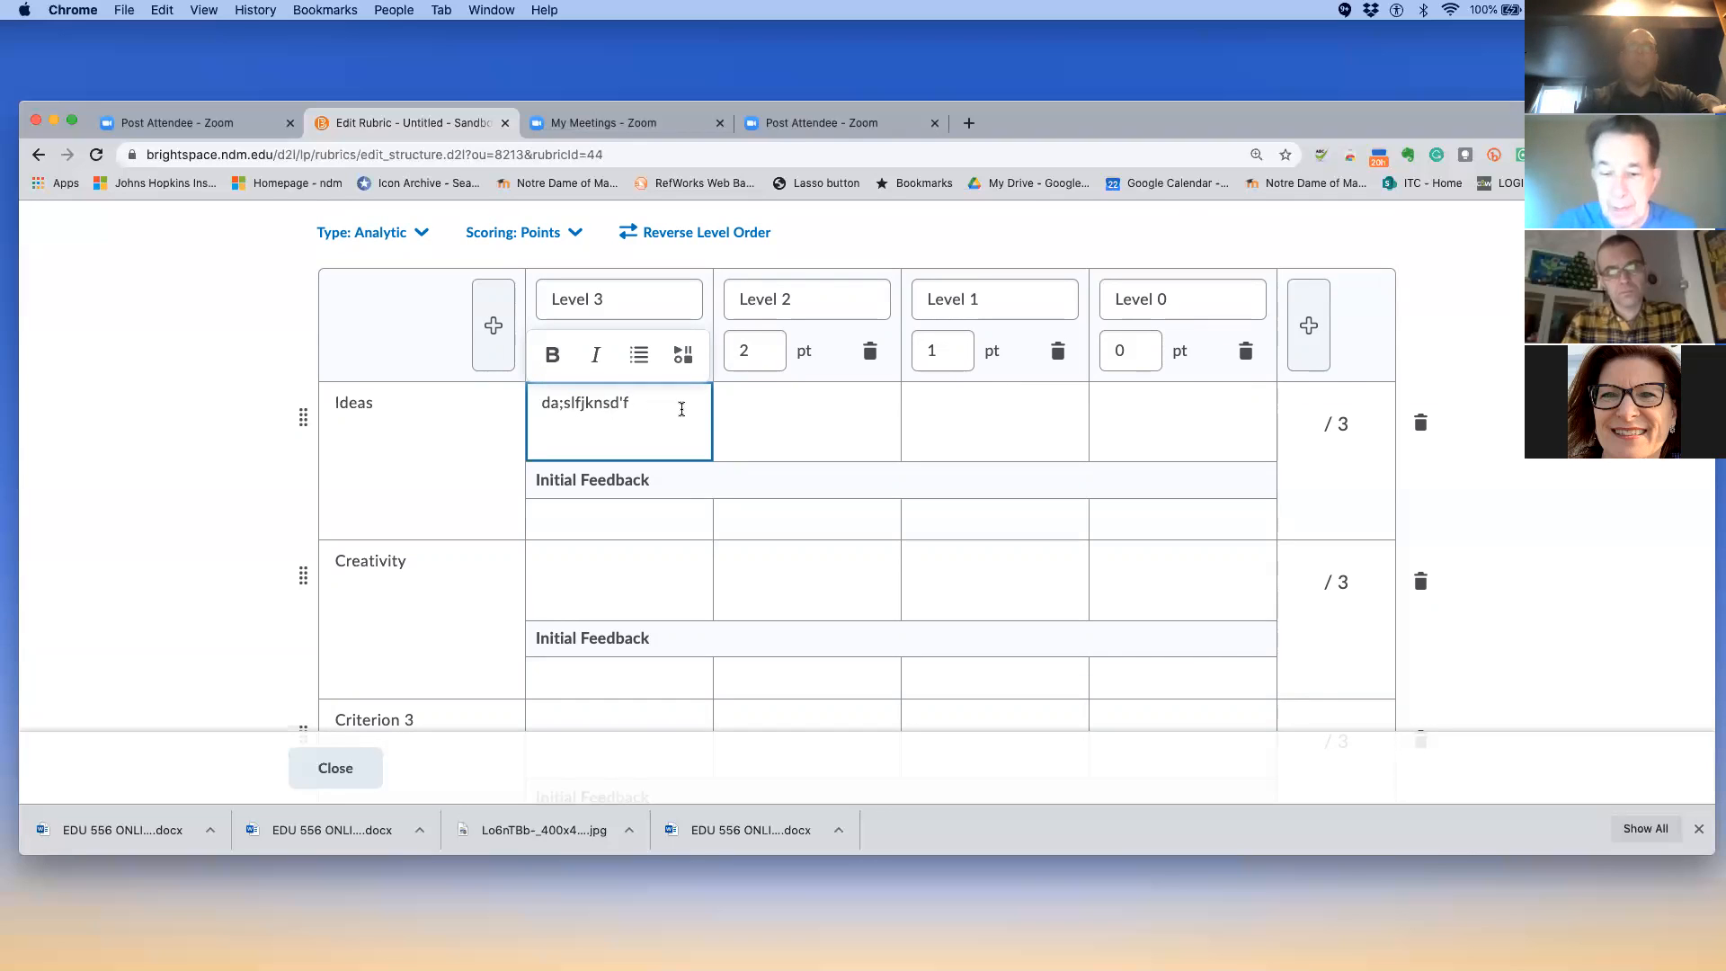
click(746, 404)
text(adfsdf)
click(941, 401)
text(sdfsdfsdf)
click(1106, 409)
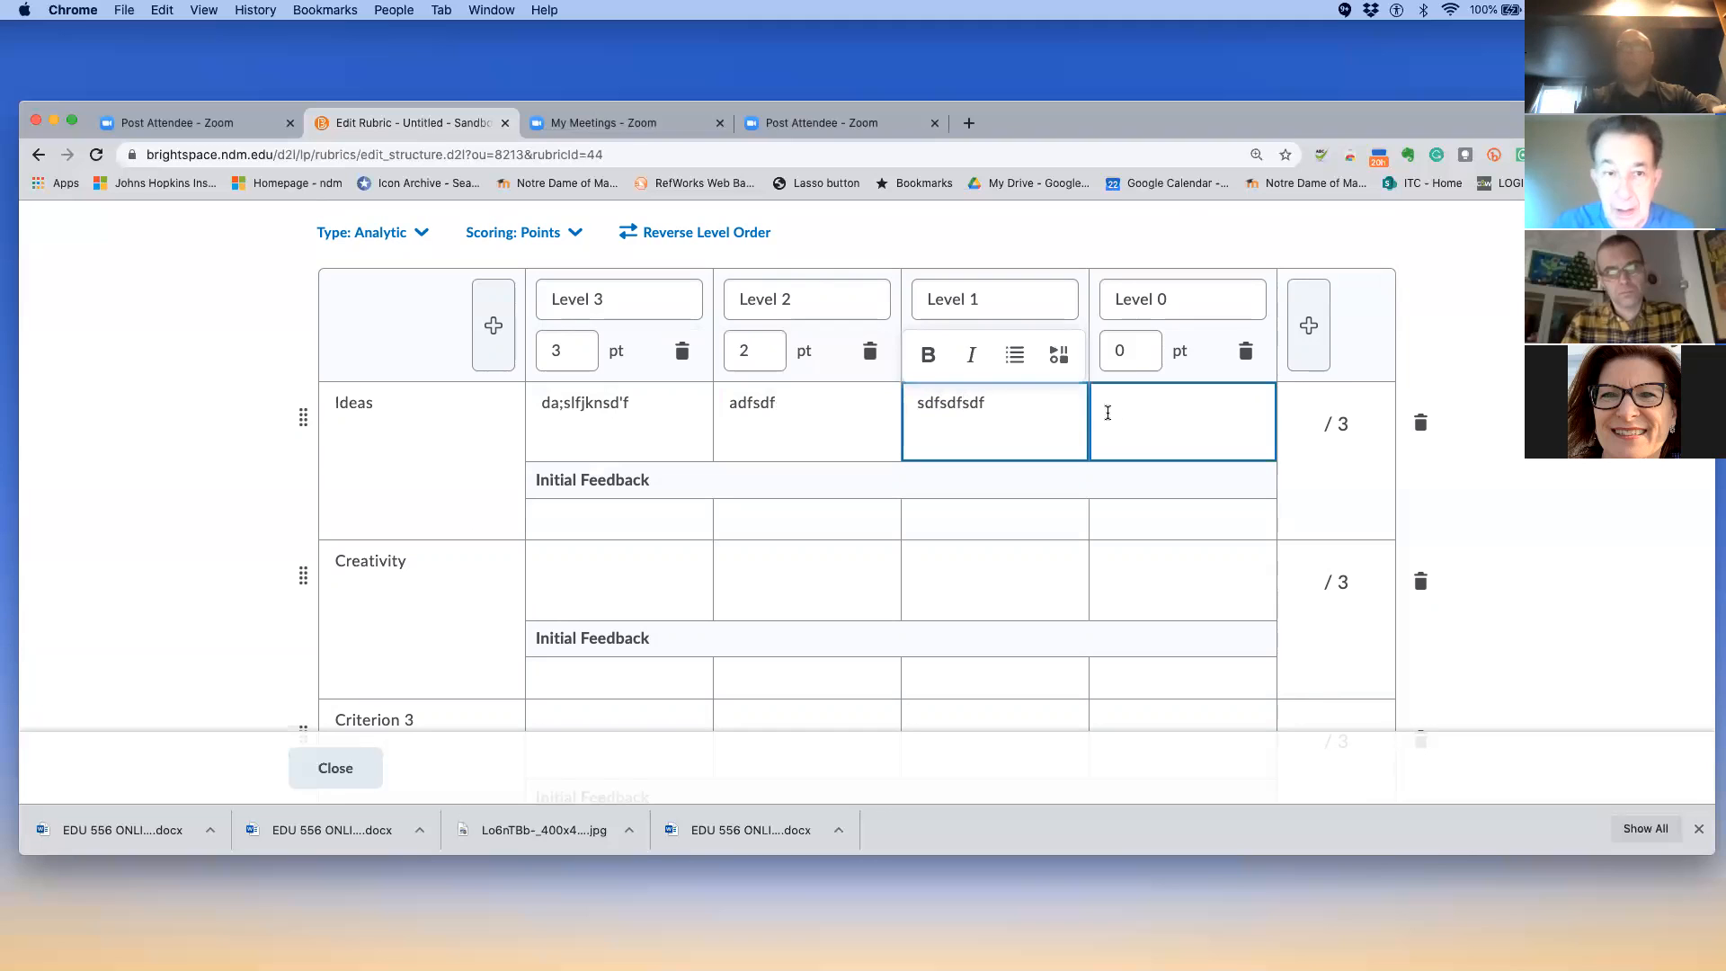
text(sdfsdfsdf)
Fill the Creativity descriptions from Level 3 to Level 0 with the sample texts "sdfasdfdF", "ASDFsdfsf", "SFsdfdf" and "sFDdfsasdf"
click(667, 554)
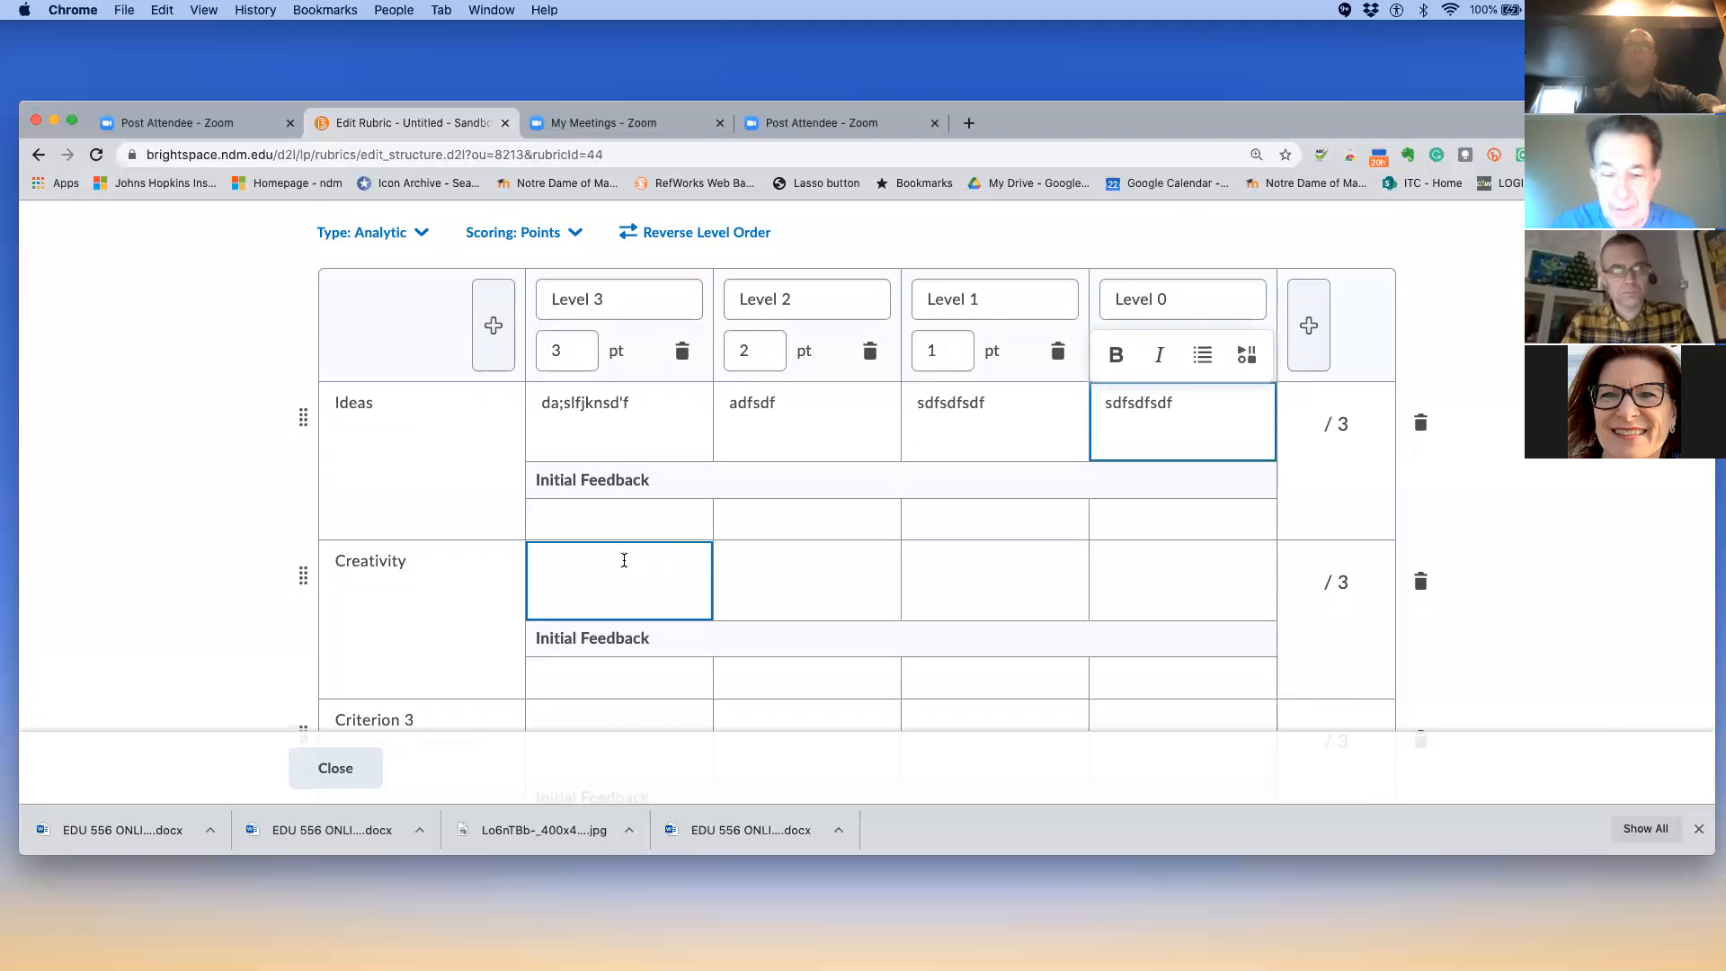
text(sdfasdfdF)
click(786, 564)
text(ASDFsdfsf)
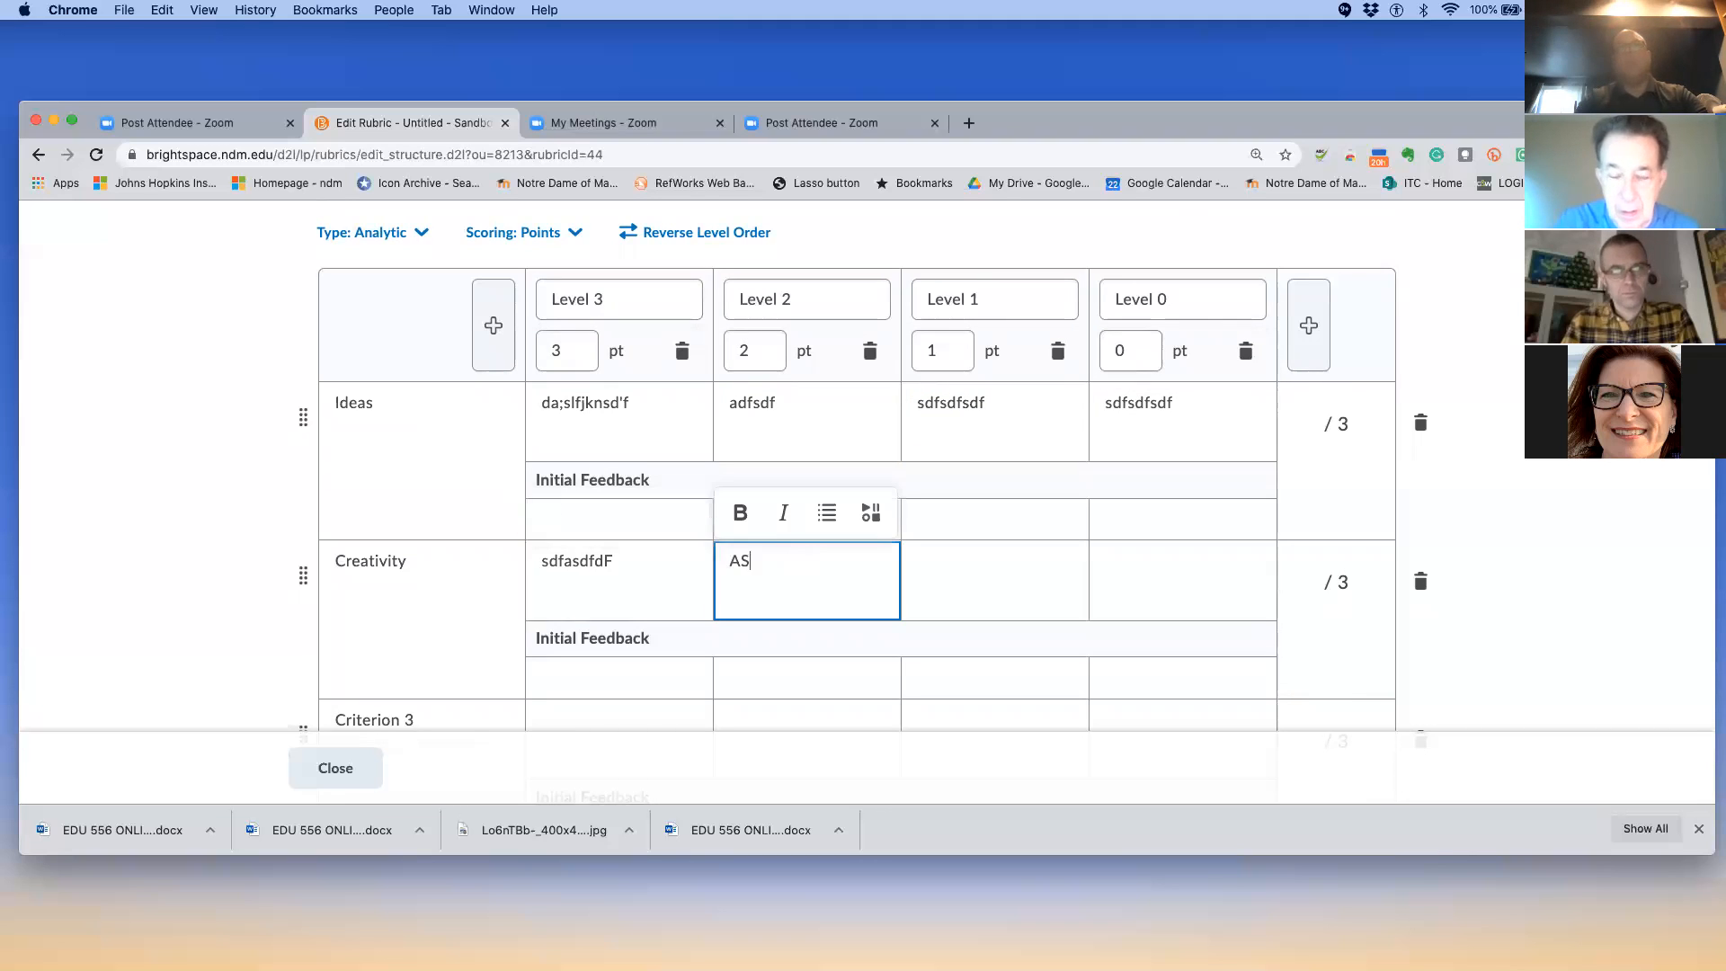
key(Tab)
text(SFsdfdf)
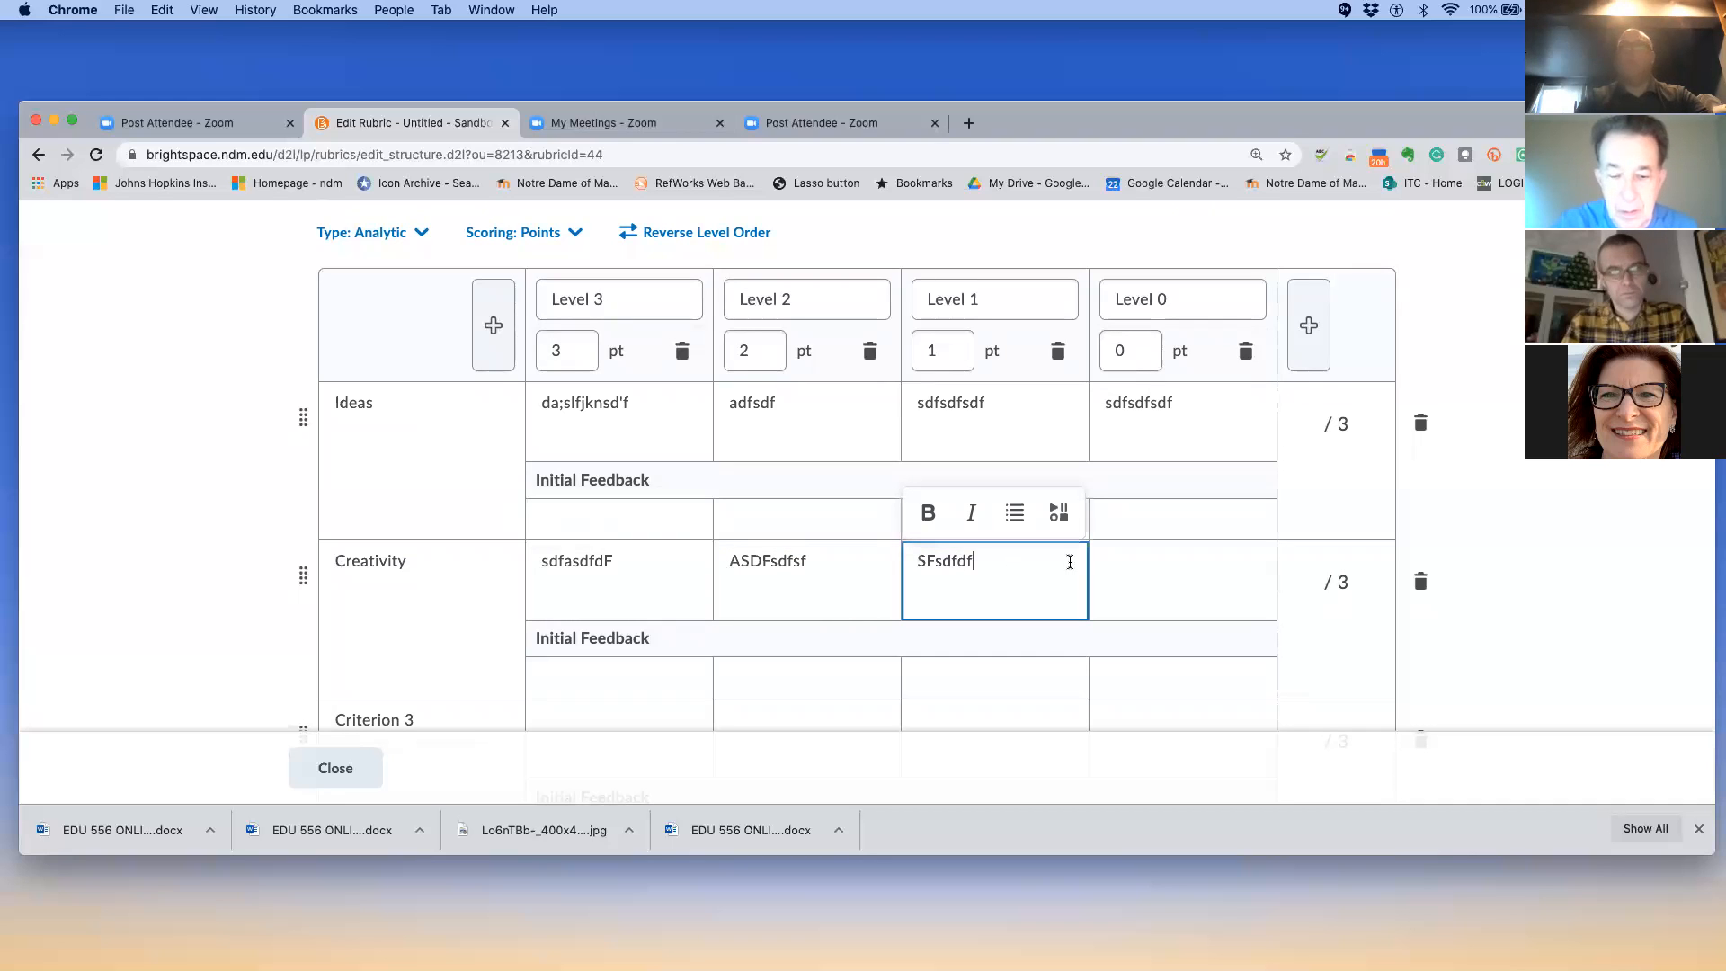
key(Tab)
text(sFDdfsasdf)
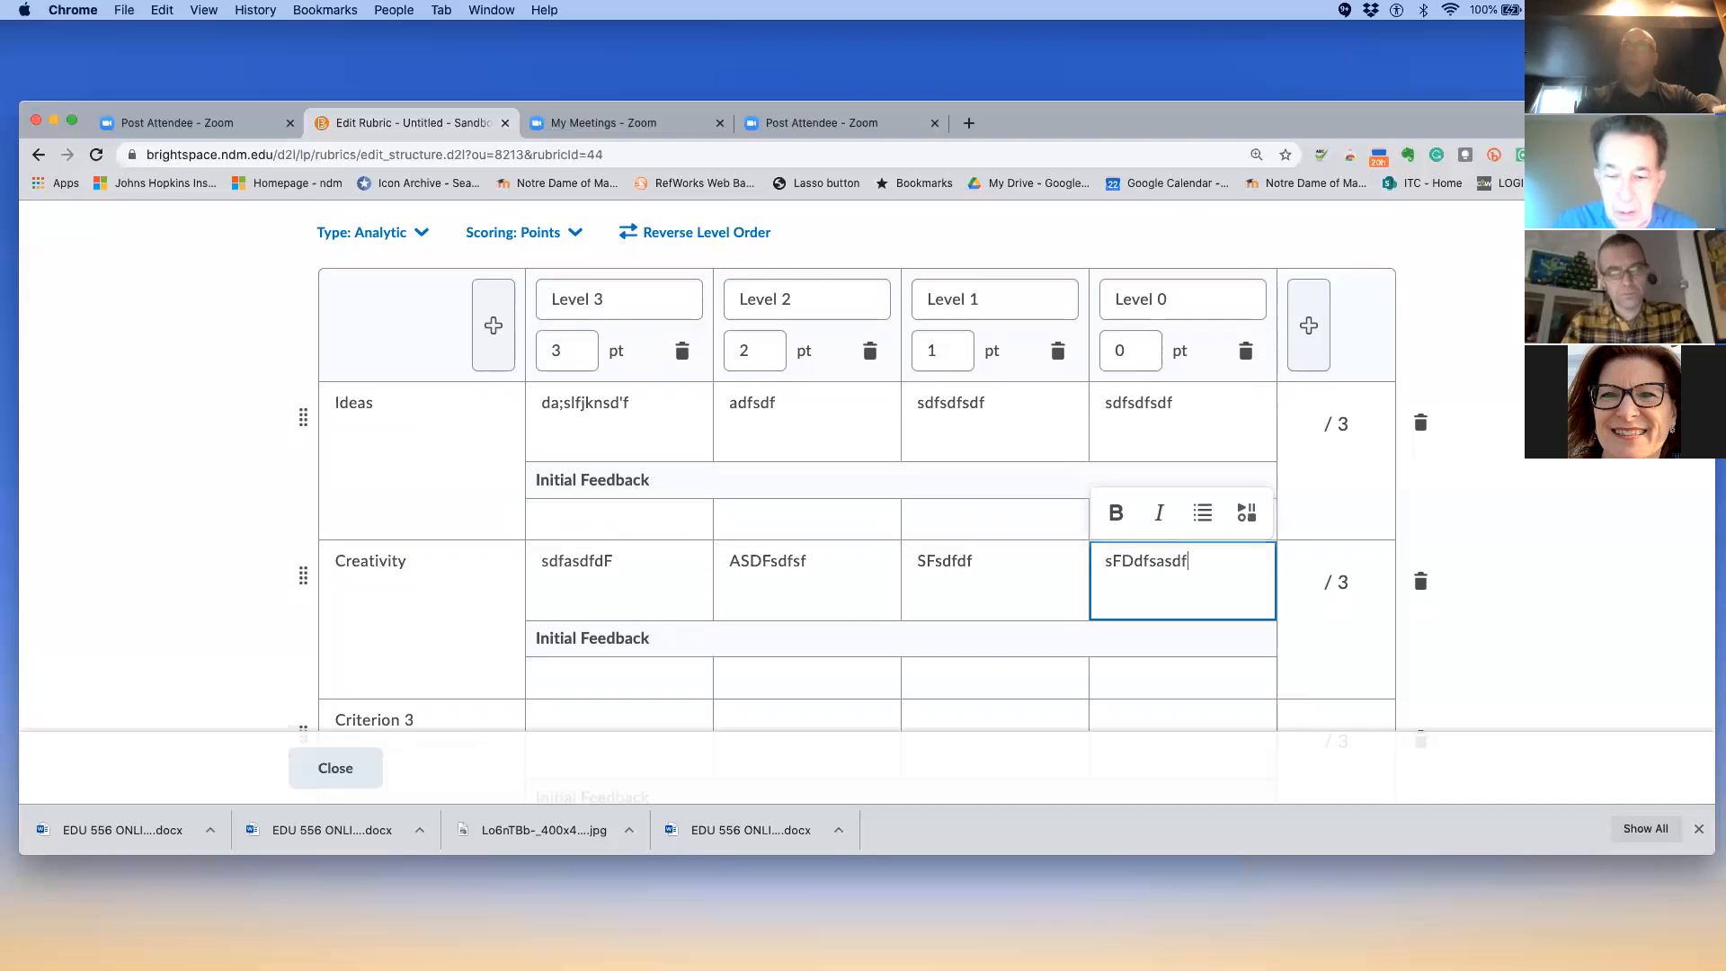
Delete the unused Criterion 3 from the rubric
scroll(782, 544, down, 3)
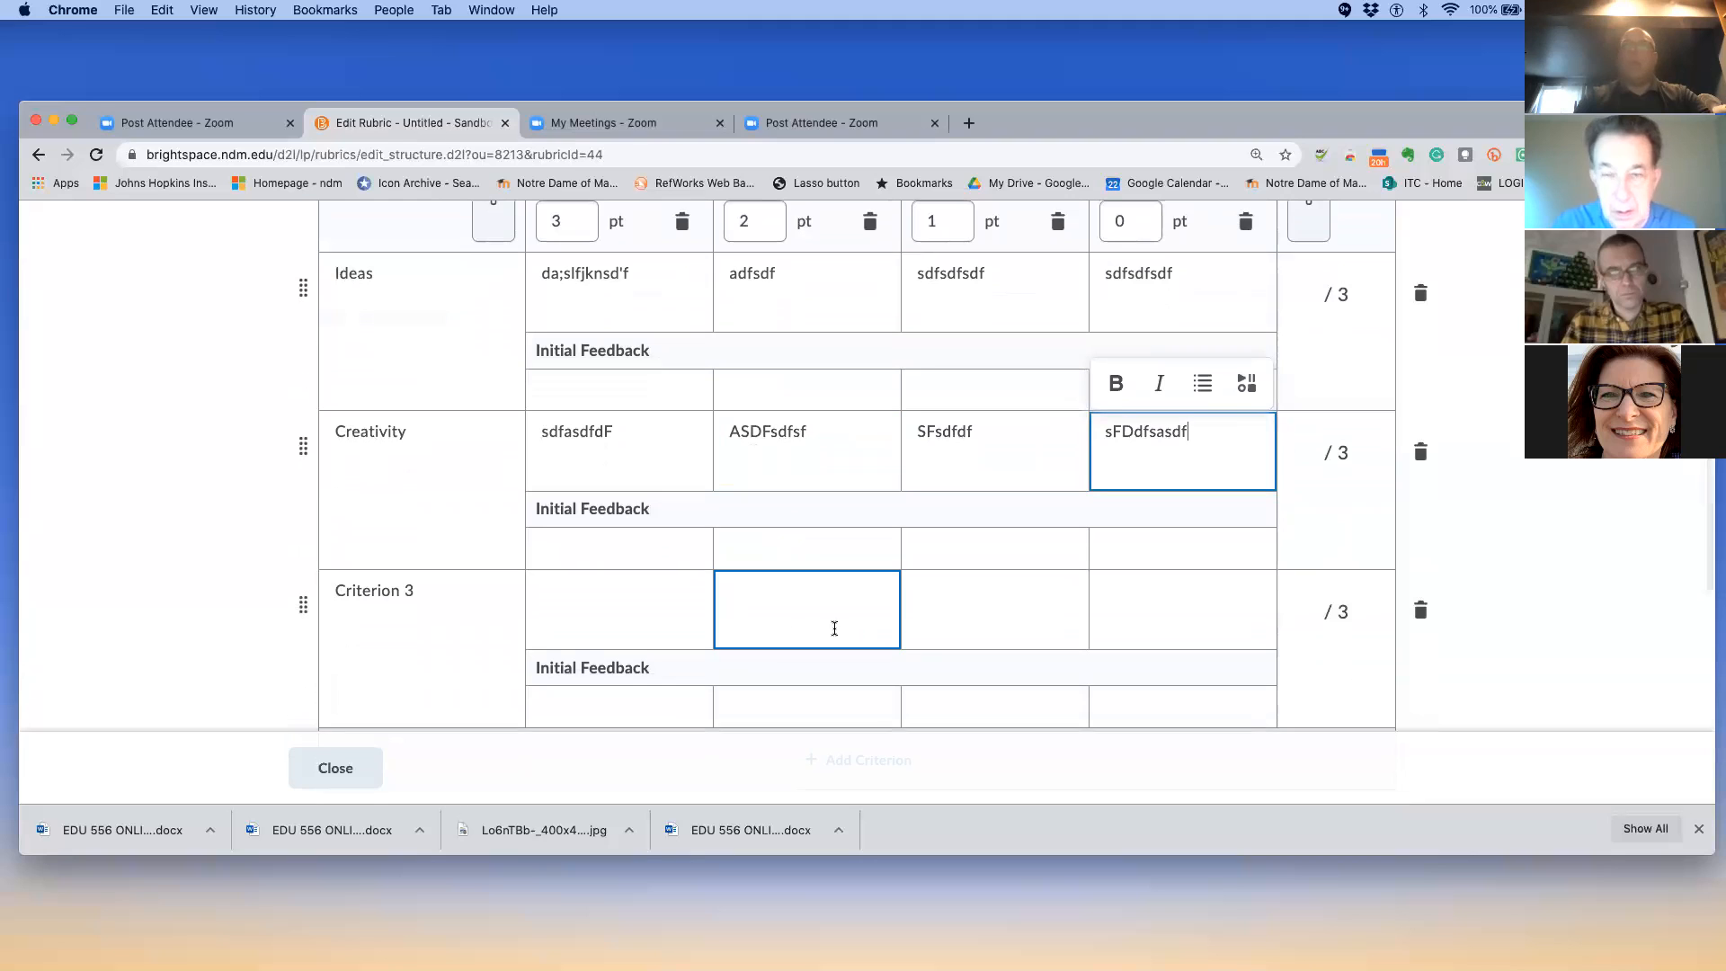
scroll(833, 627, down, 1)
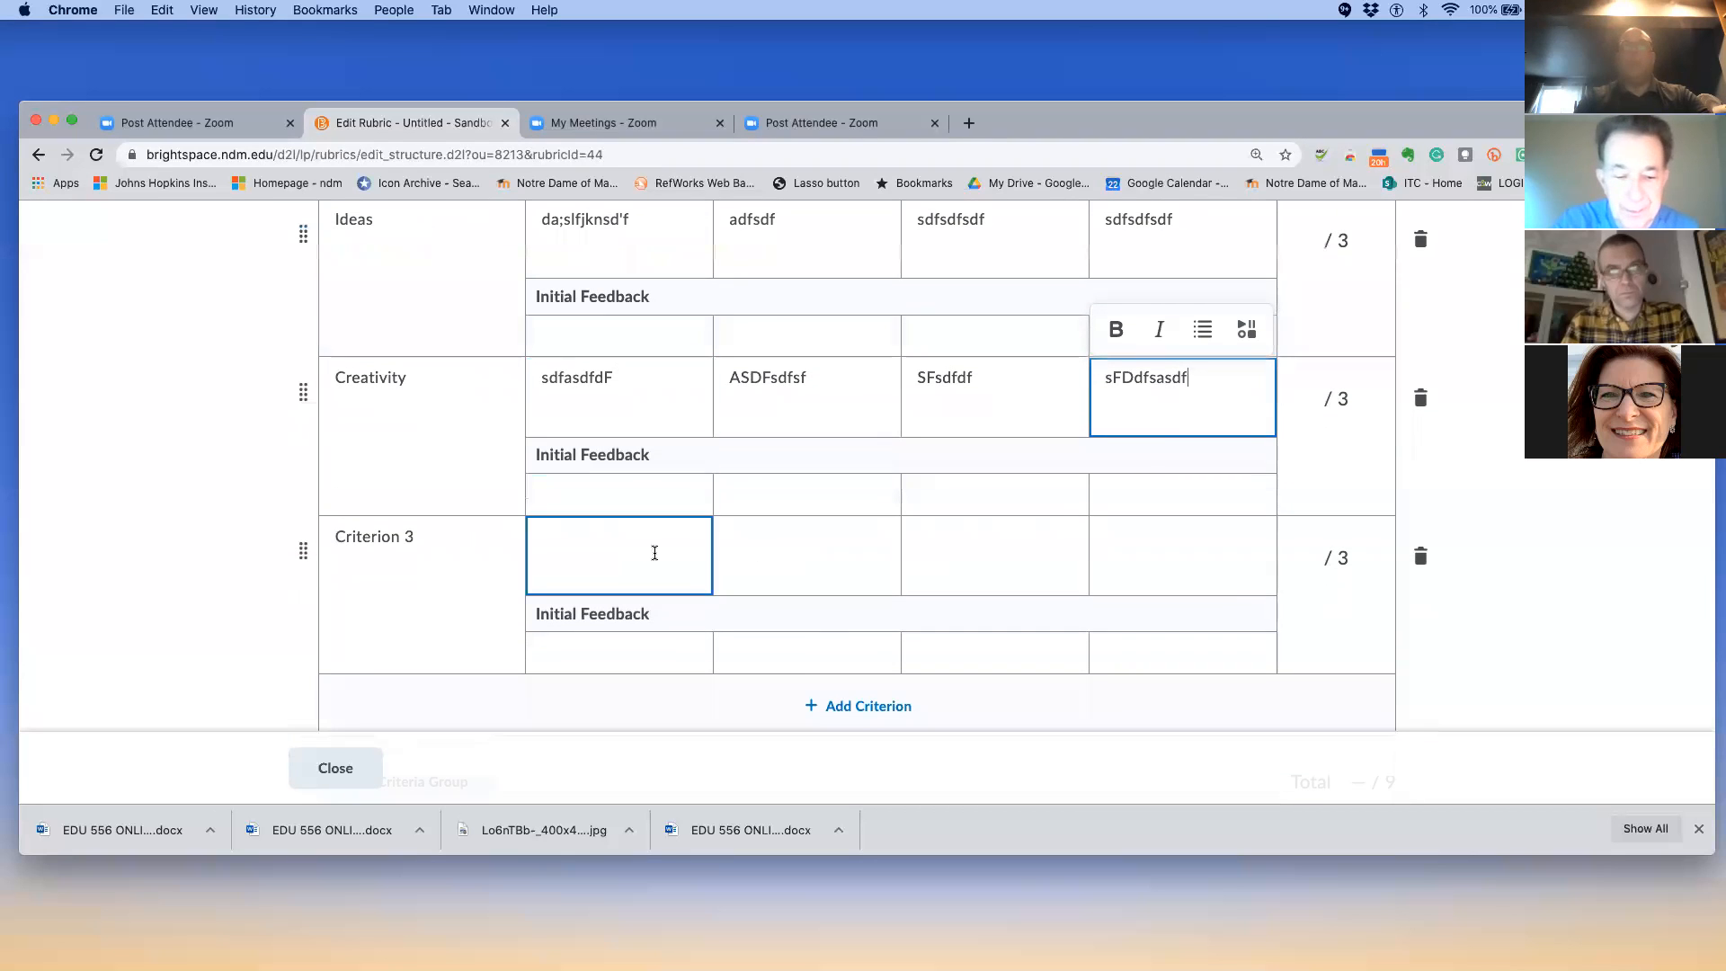
scroll(1197, 486, down, 1)
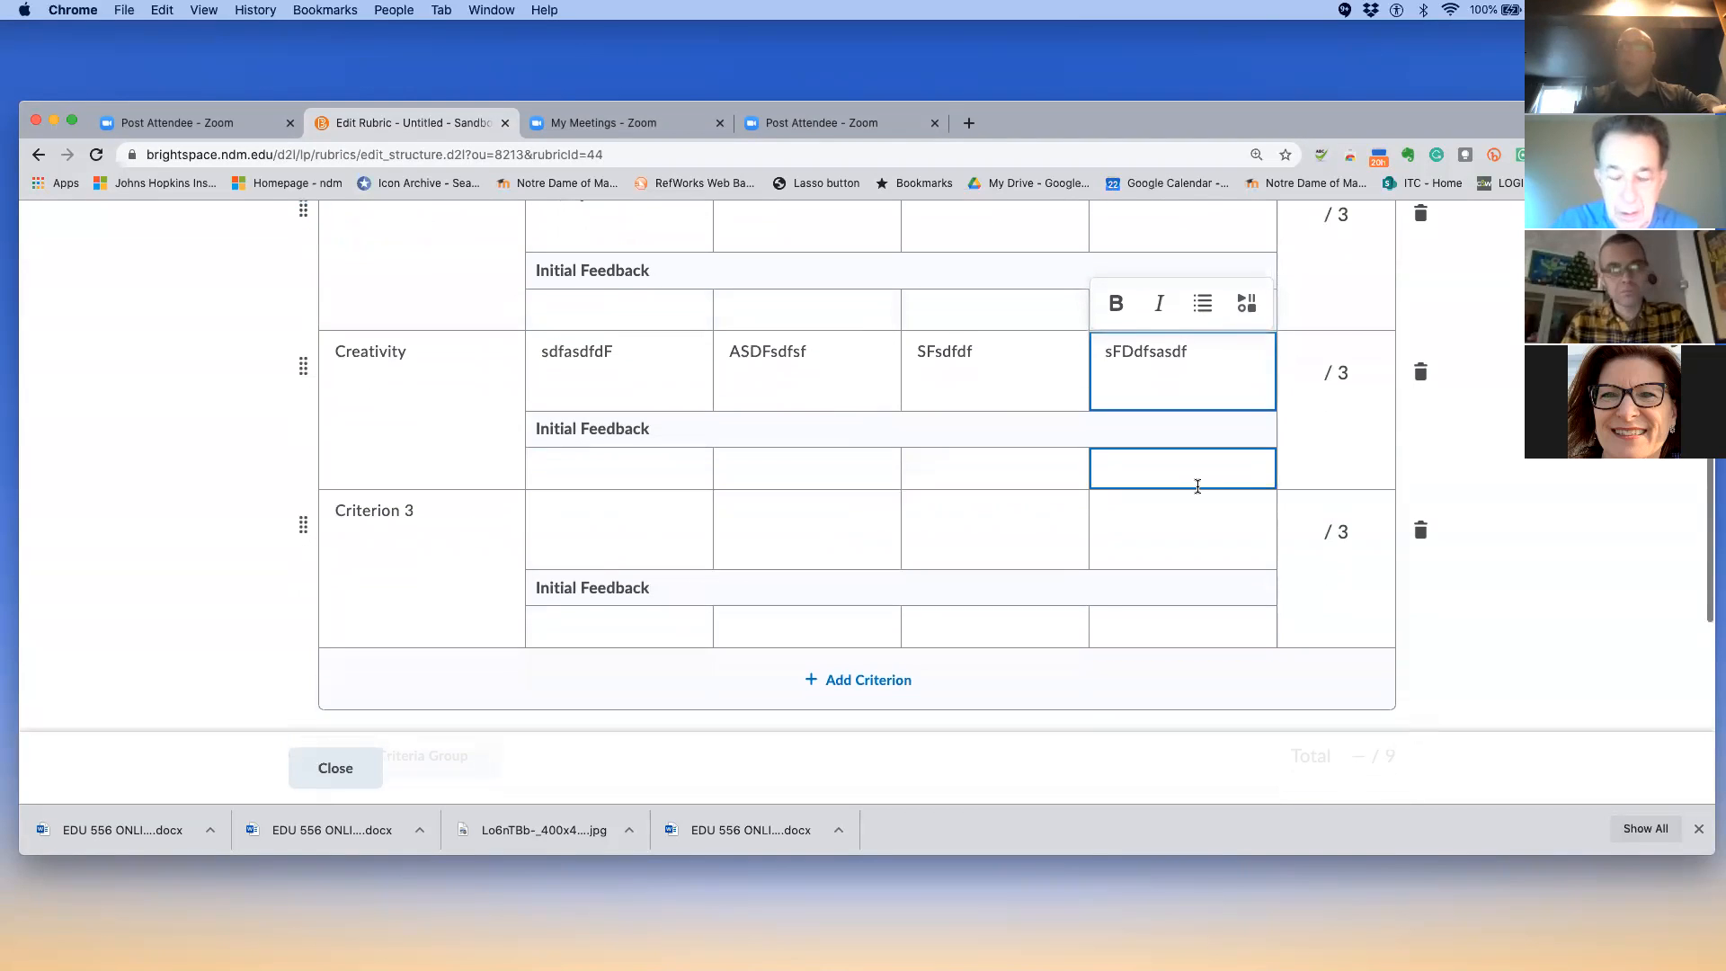
click(1419, 531)
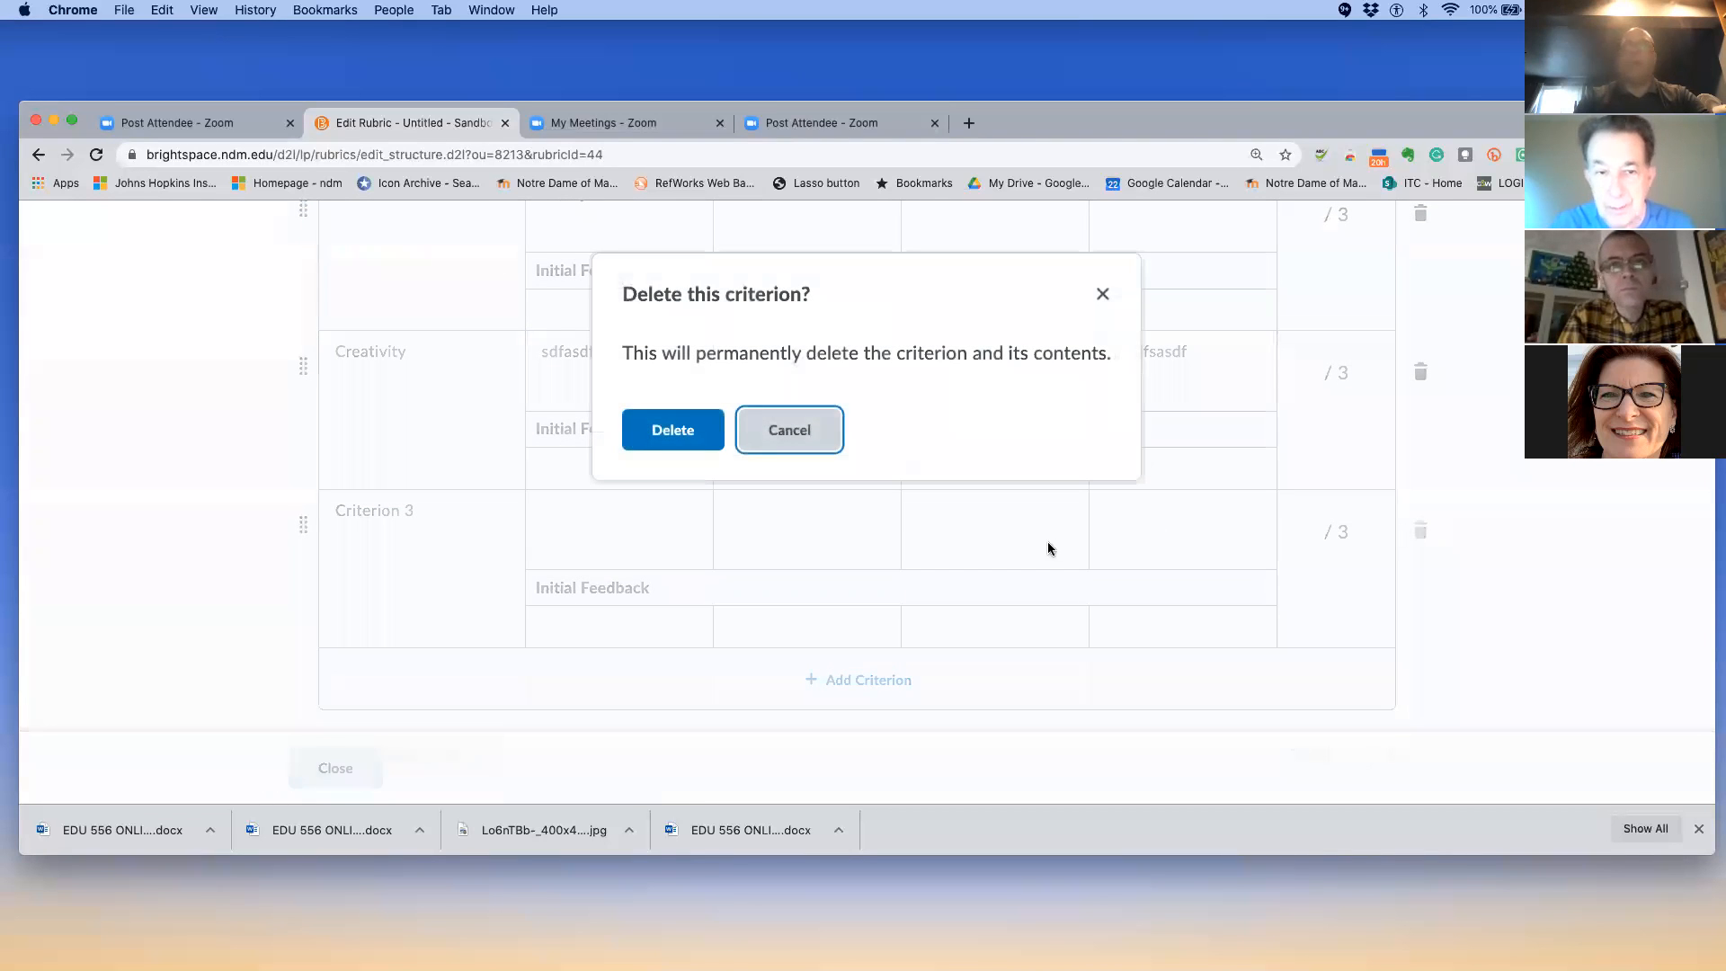
click(698, 432)
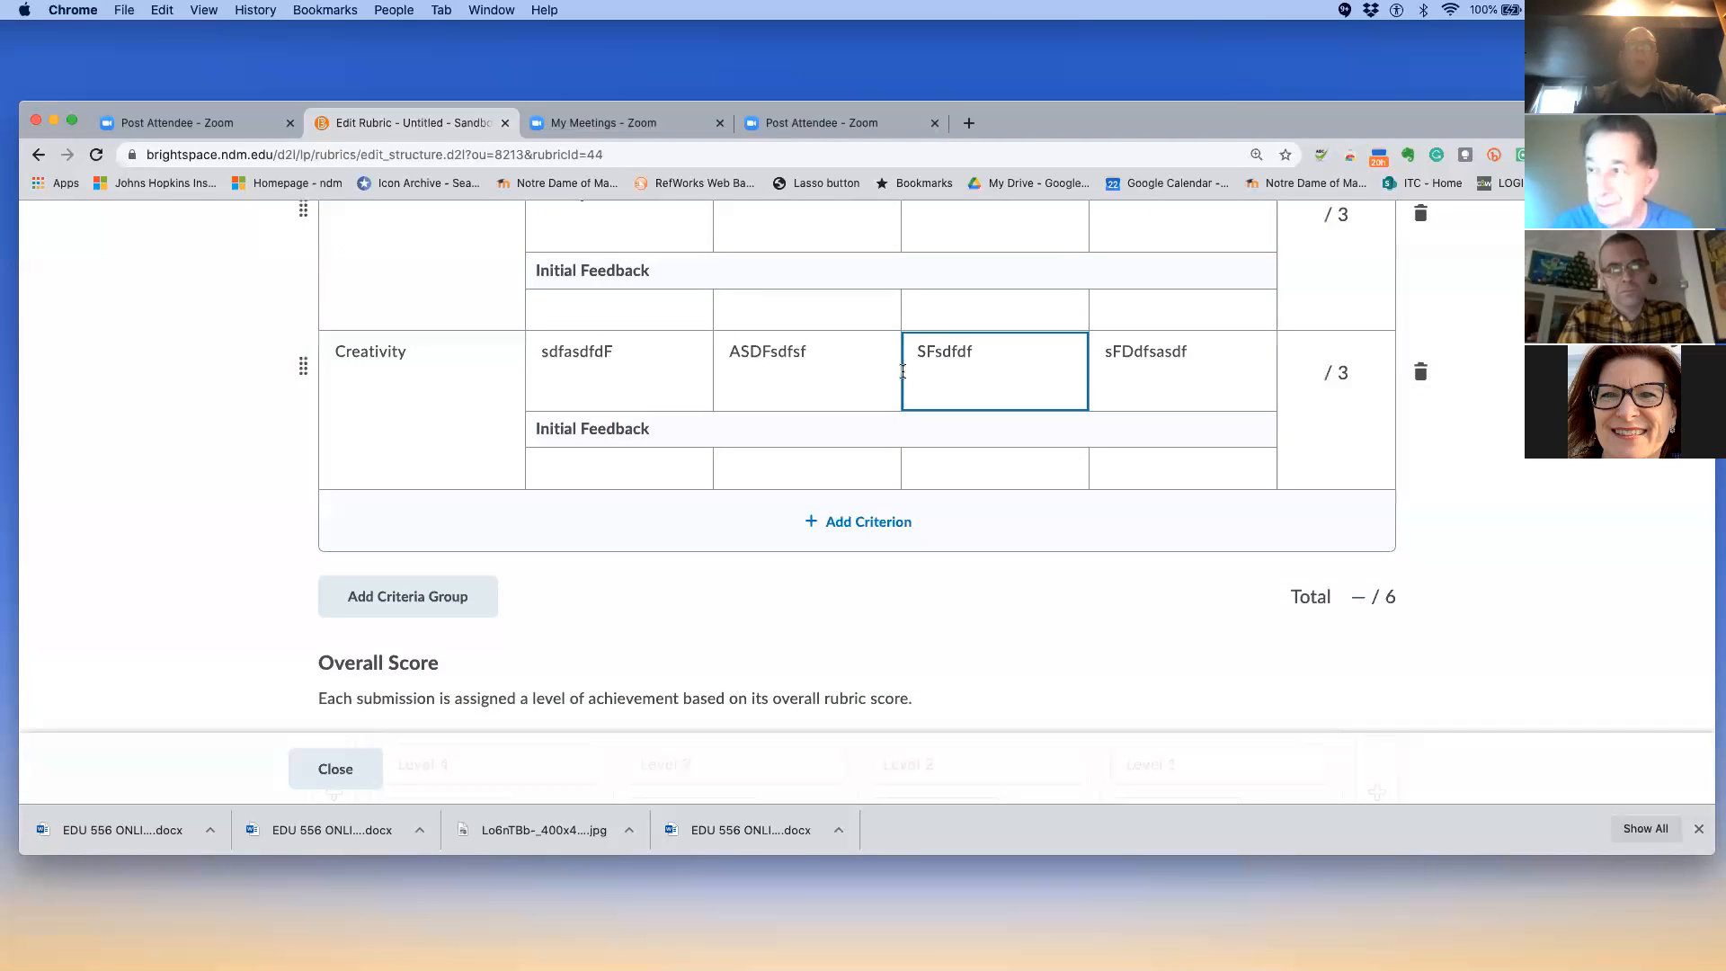
Review the rubric's level points, criteria rows, total and overall score thresholds
scroll(903, 370, up, 6)
scroll(902, 370, down, 2)
scroll(902, 370, down, 2)
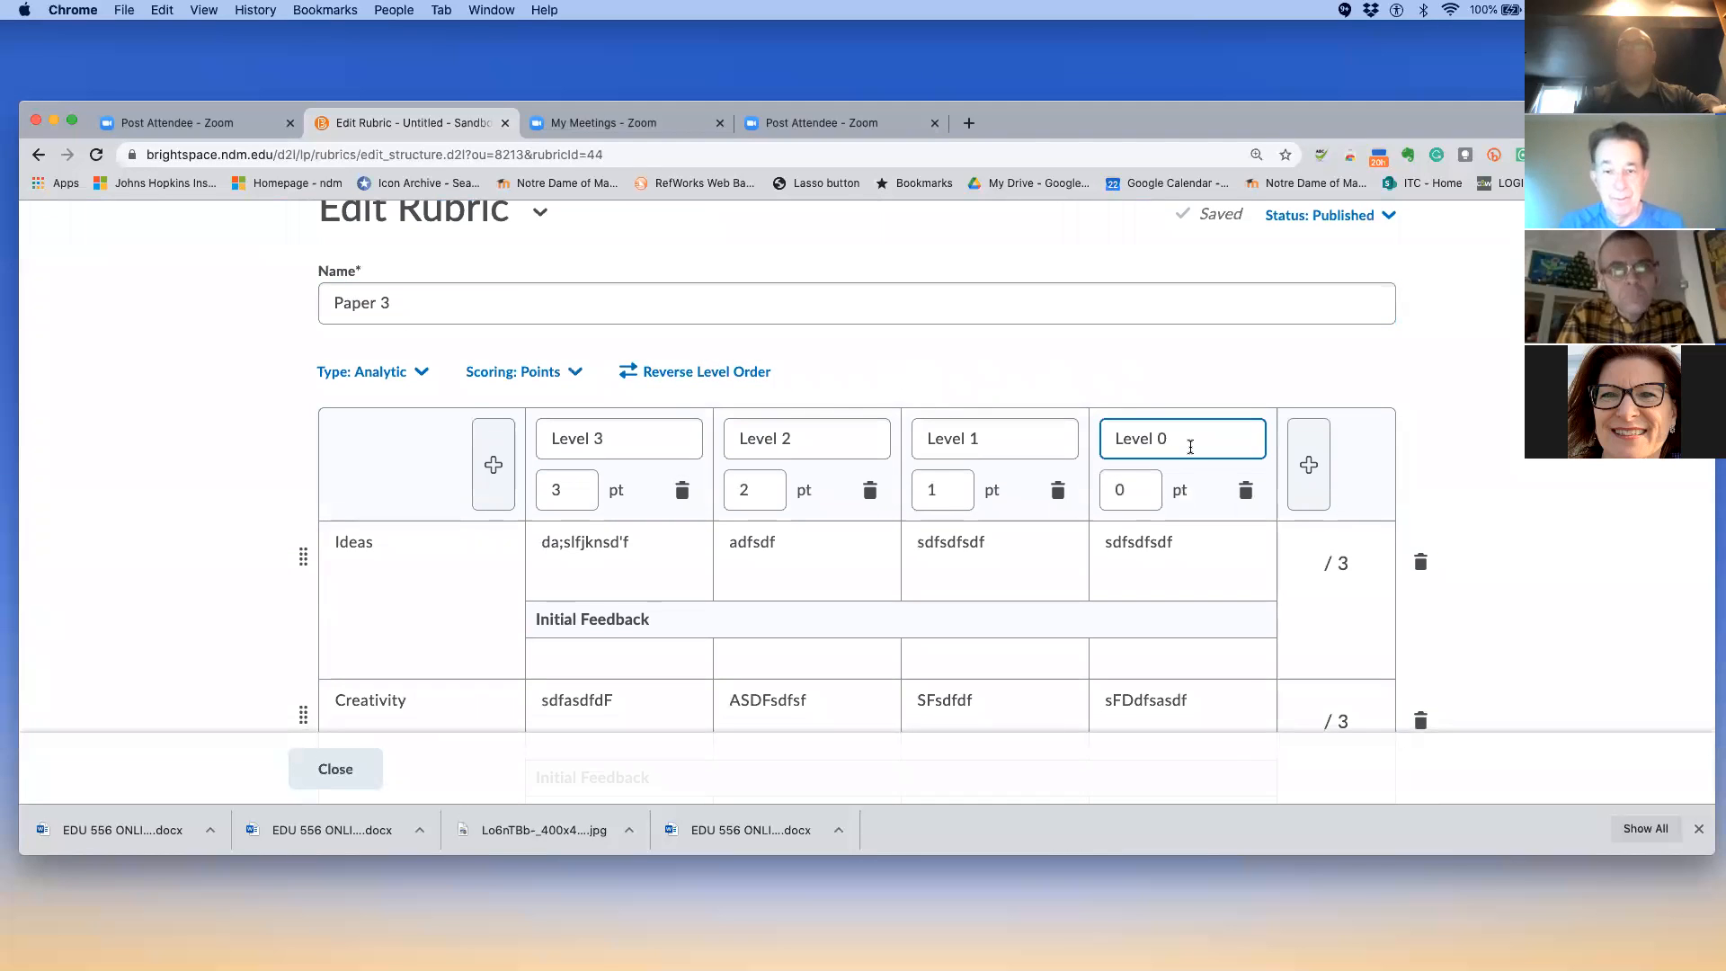
scroll(1190, 447, down, 2)
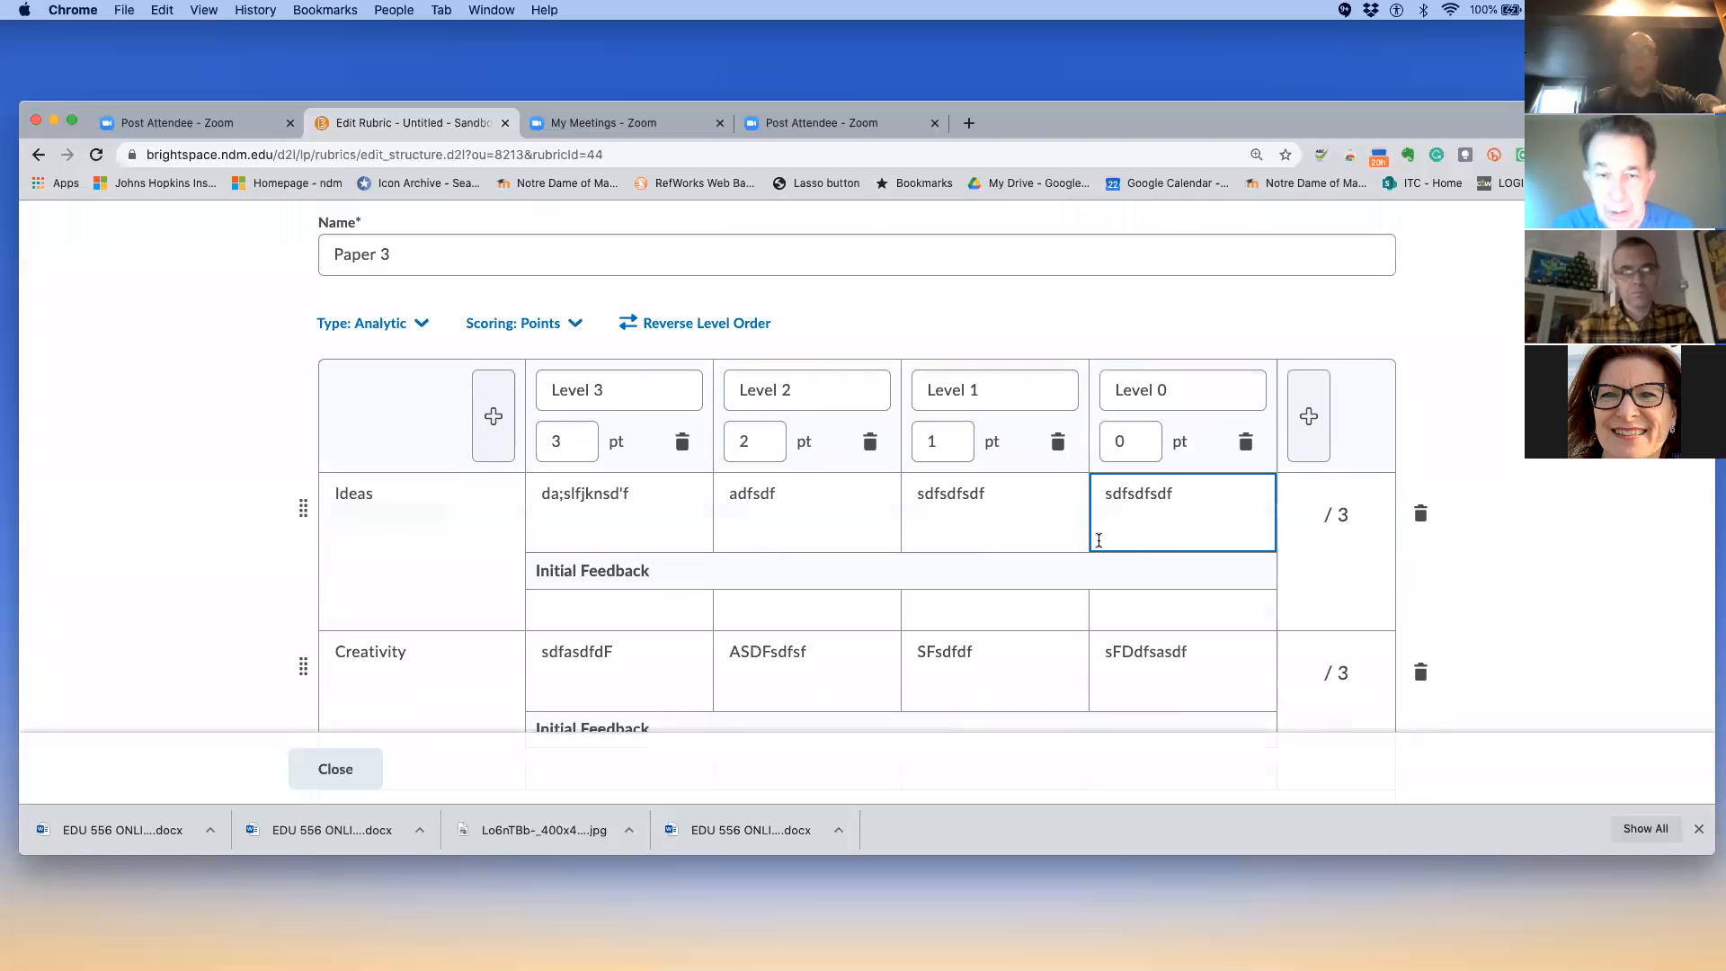
scroll(1099, 539, down, 5)
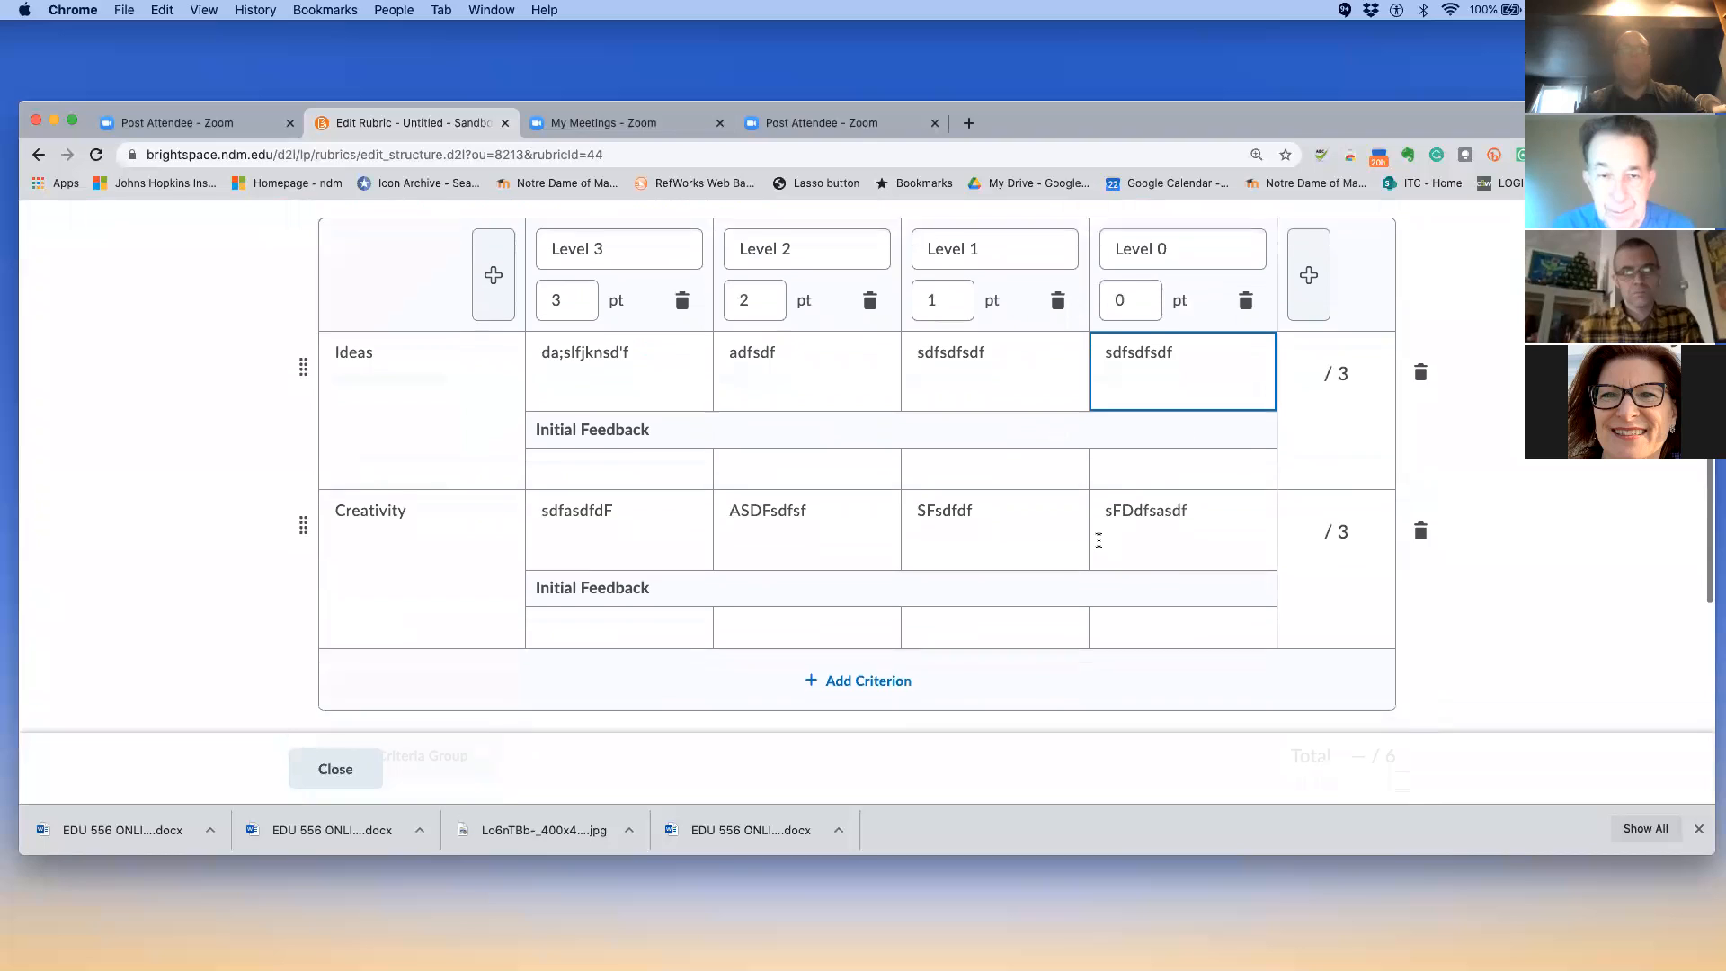
scroll(1099, 545, down, 2)
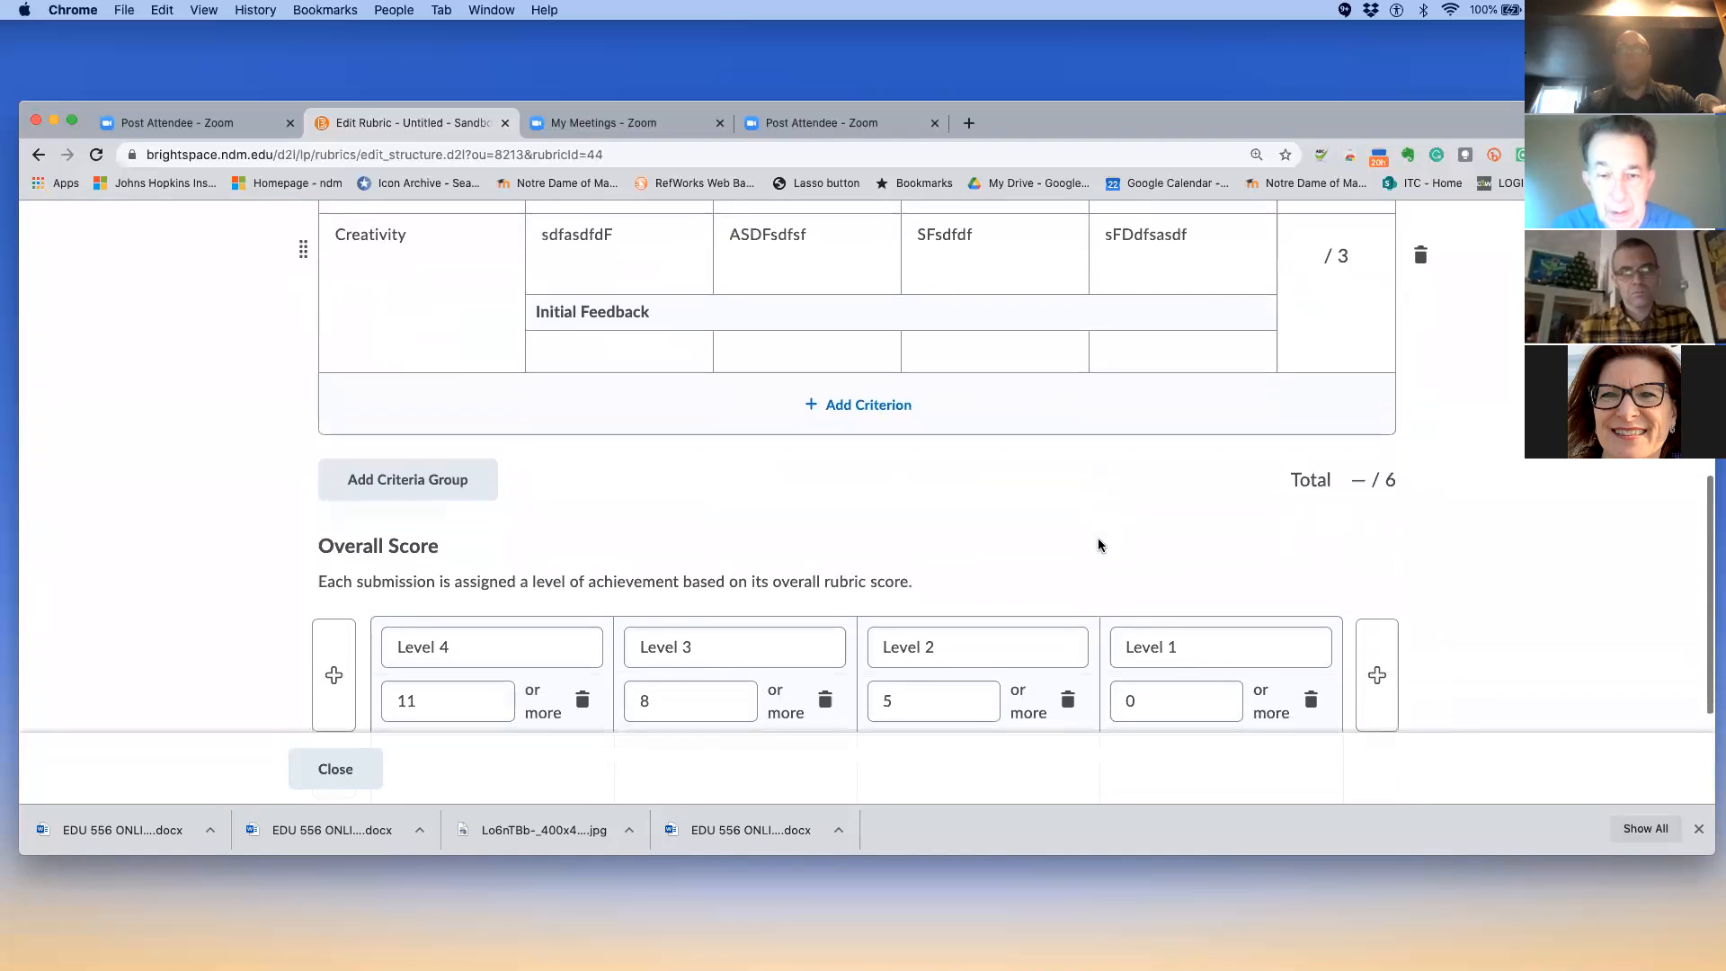
scroll(1098, 545, up, 4)
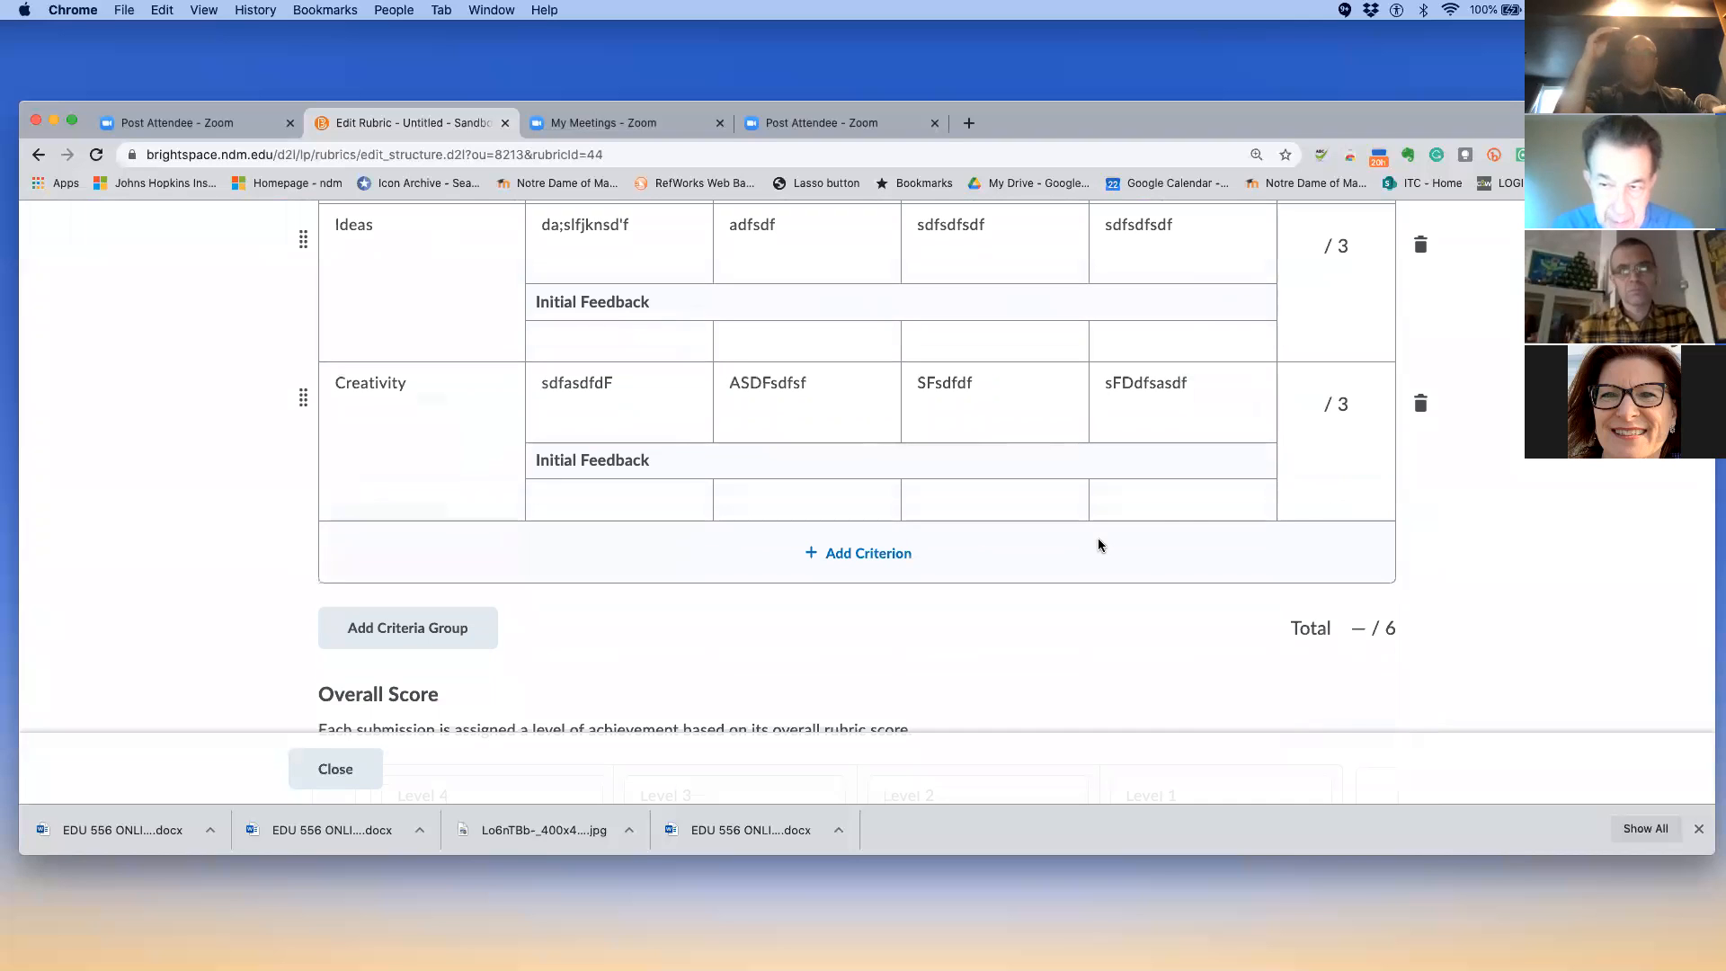
scroll(1099, 545, up, 2)
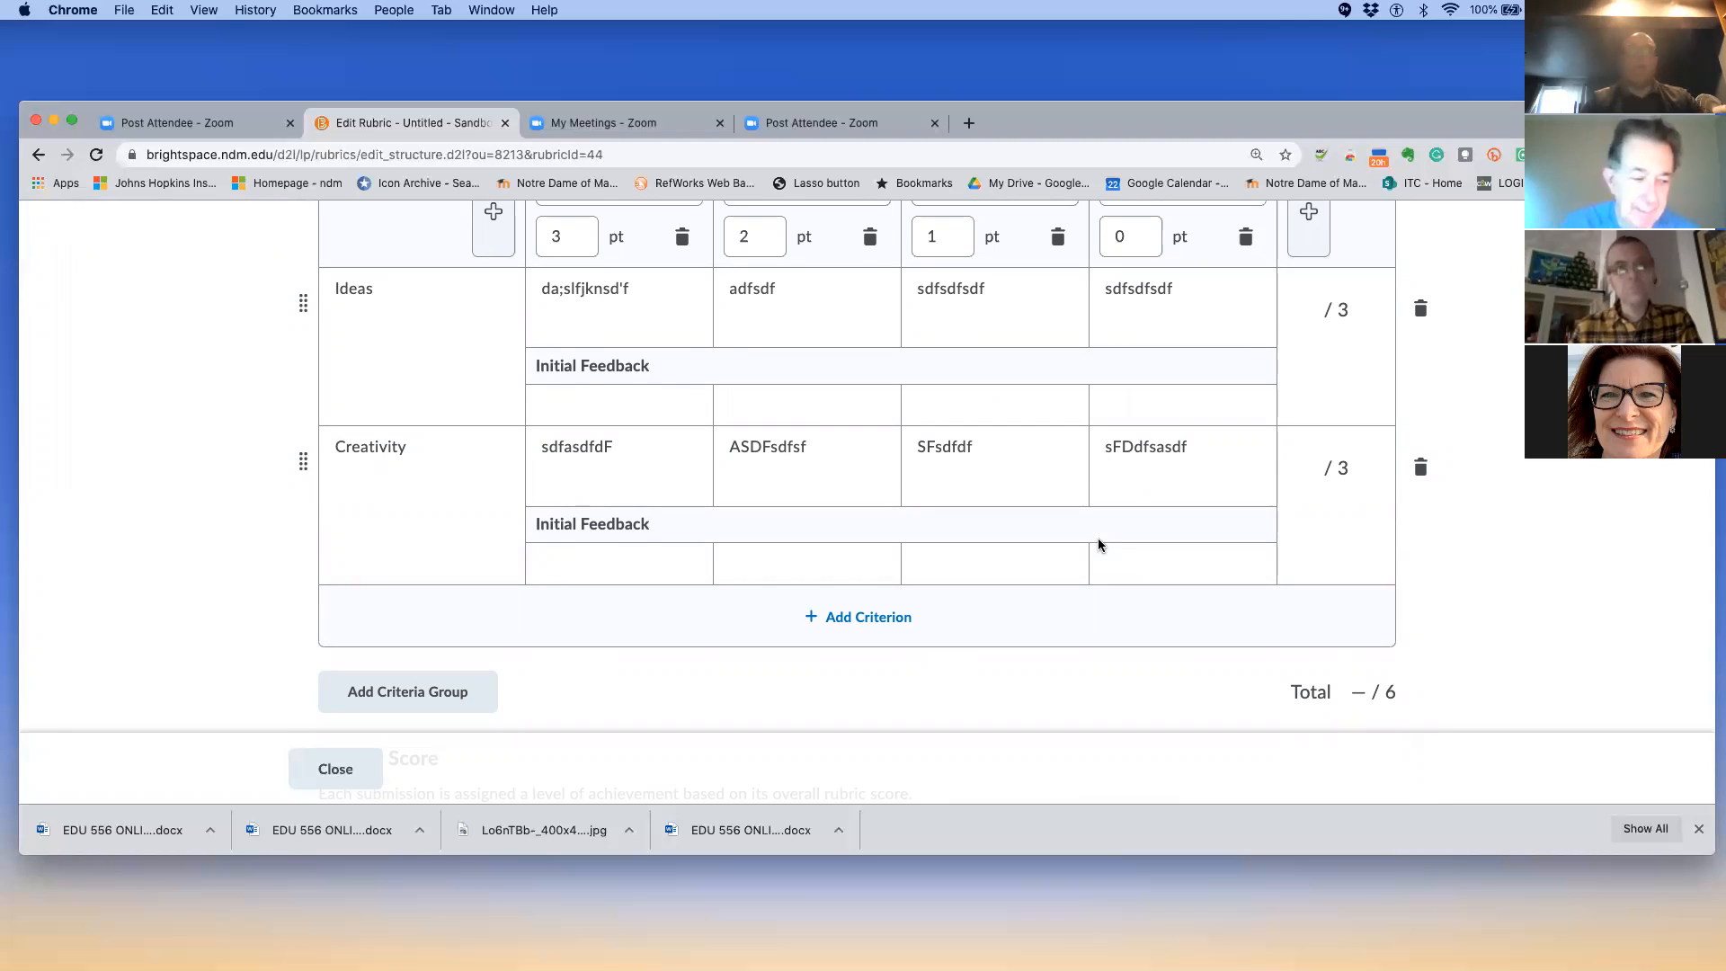
scroll(1099, 545, down, 3)
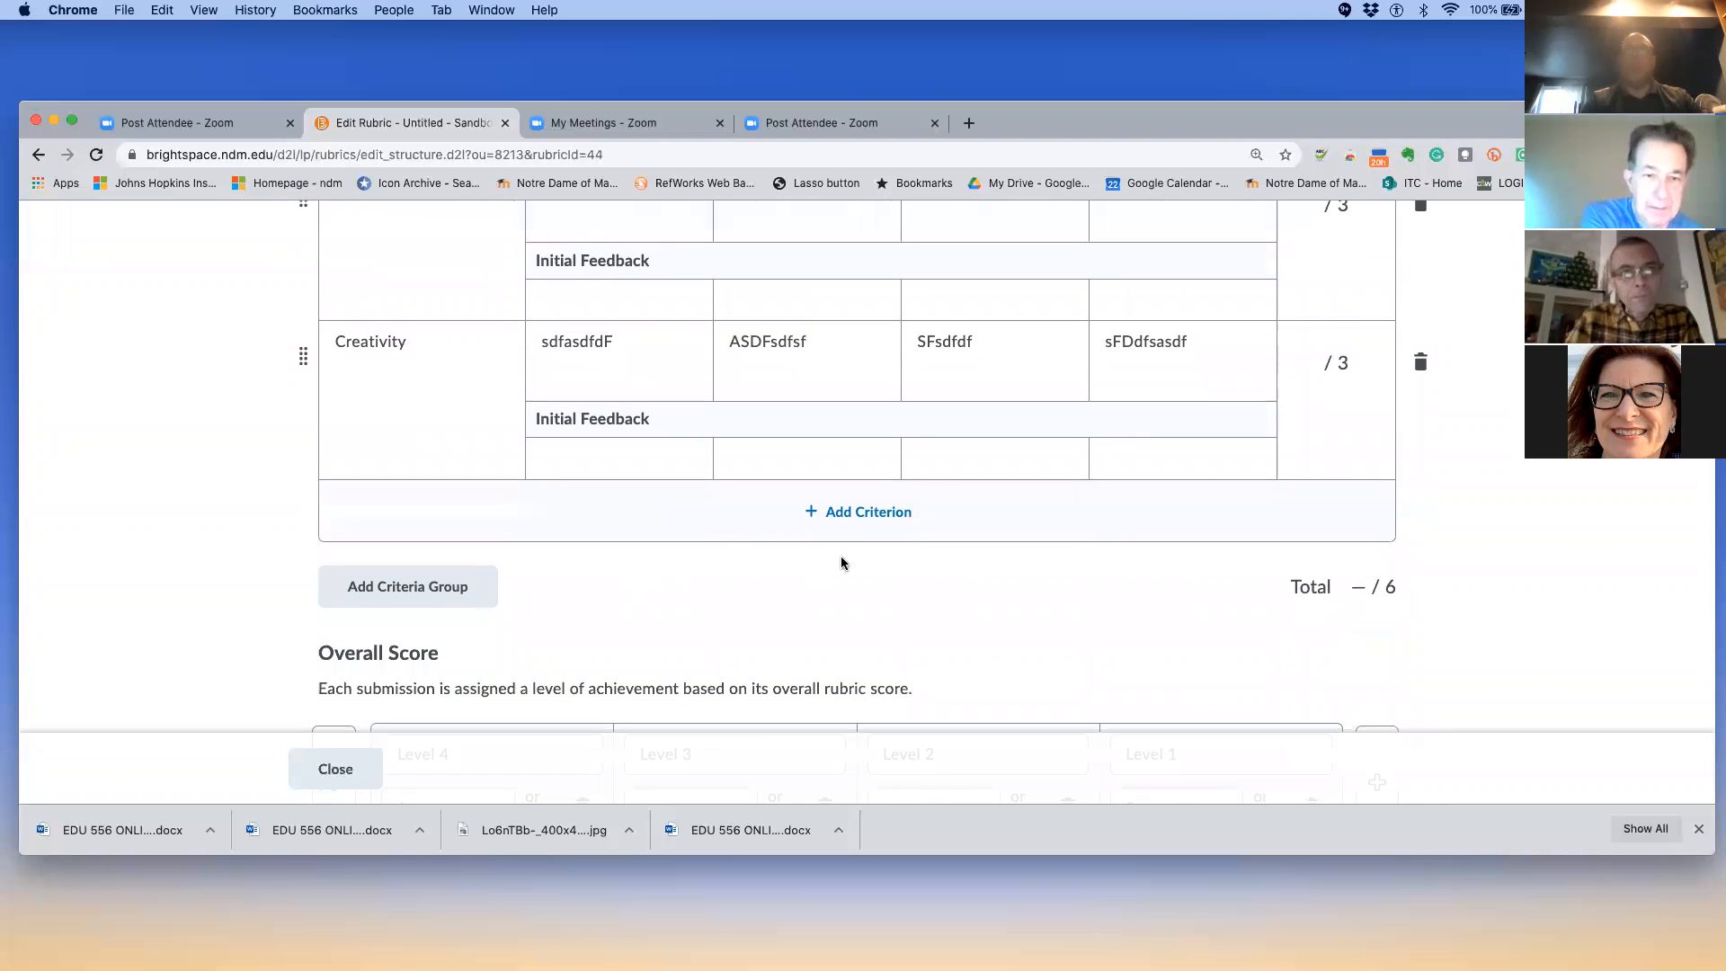
scroll(841, 563, down, 5)
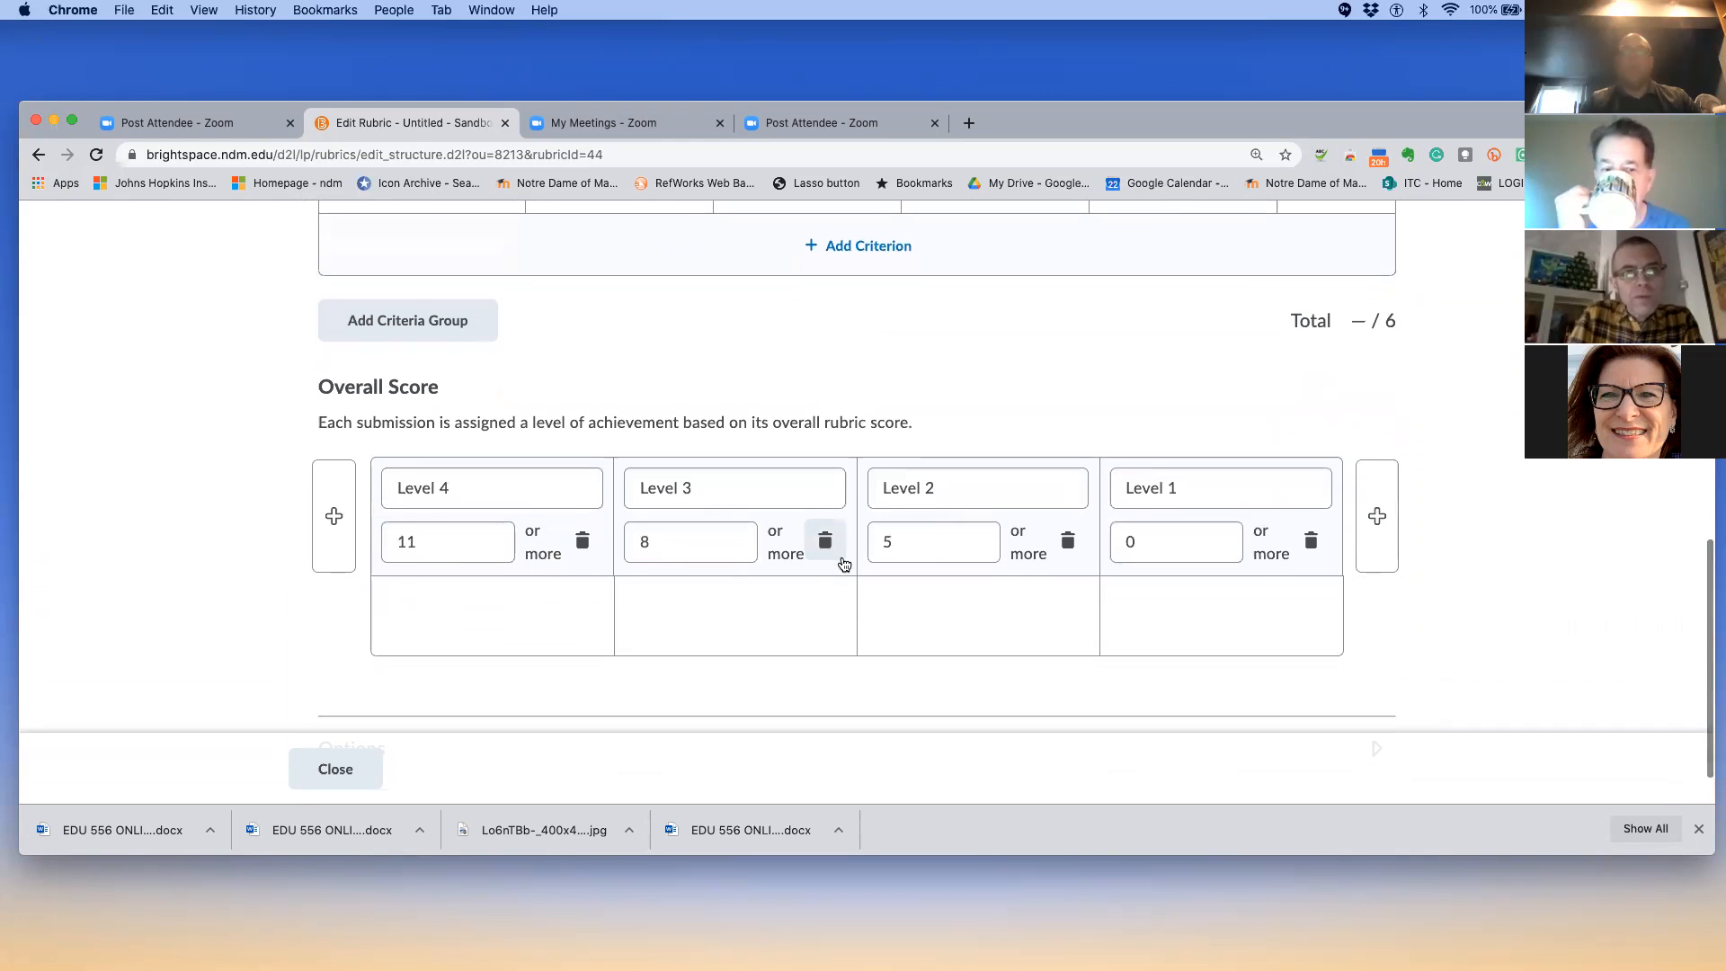
scroll(842, 563, up, 2)
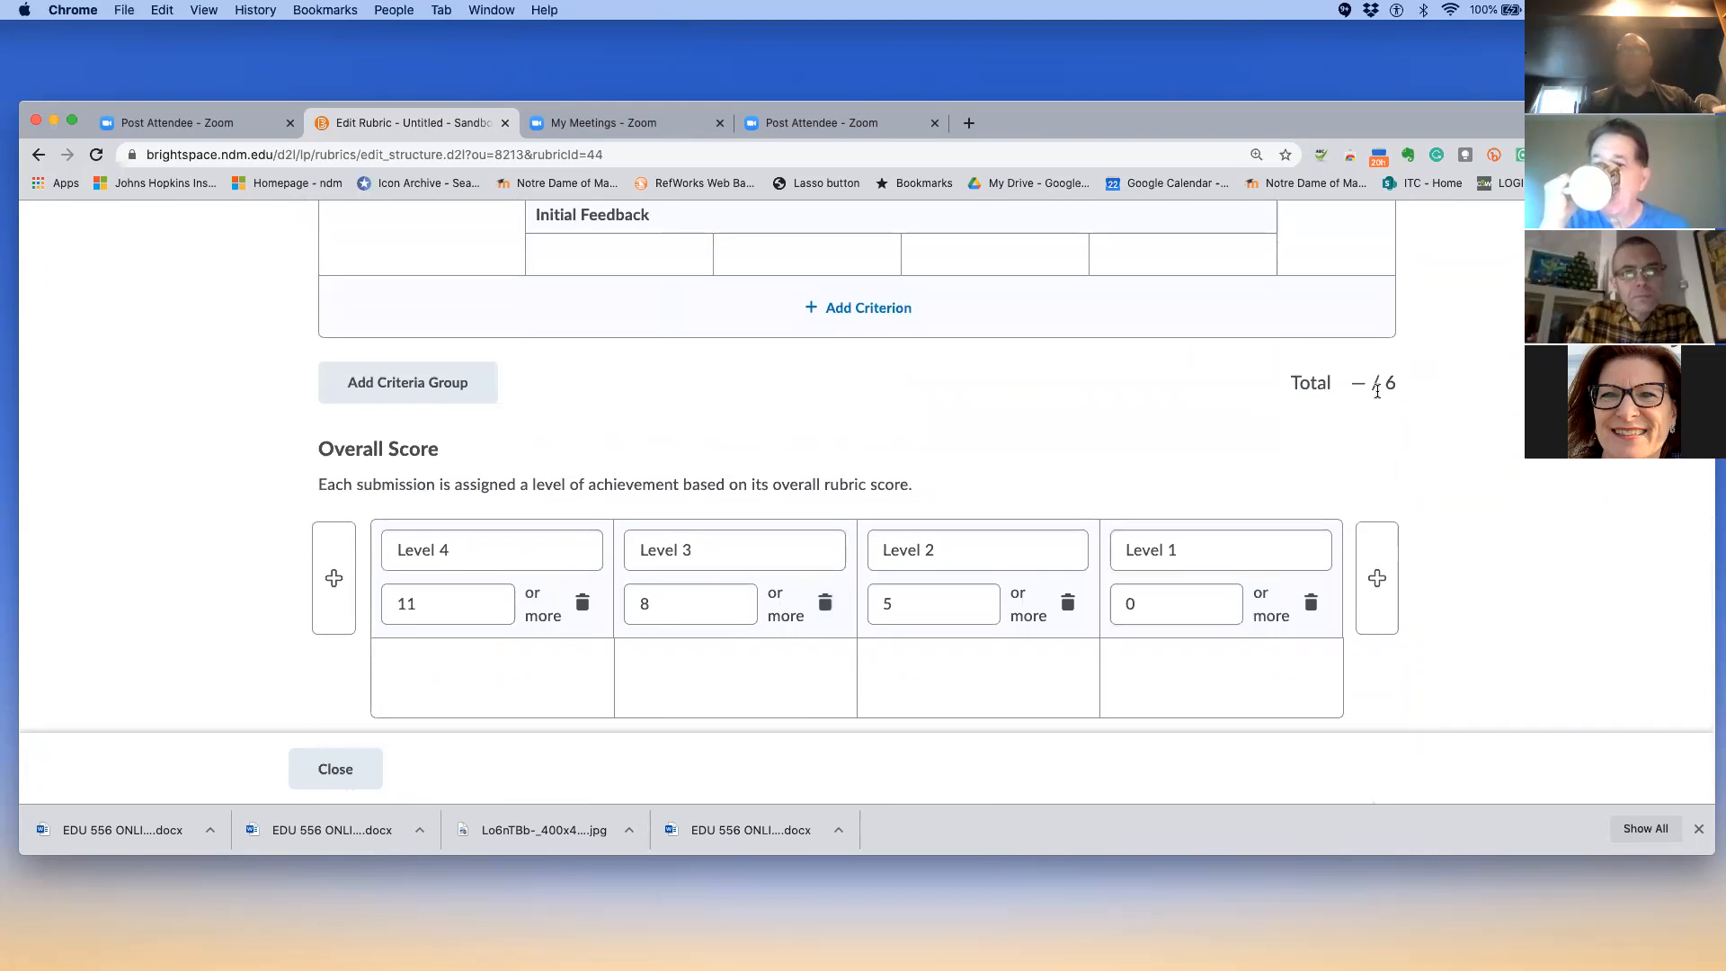
In the Overall Score section, set the Level 4 threshold to 6 and the Level 3 threshold to 4
click(1140, 607)
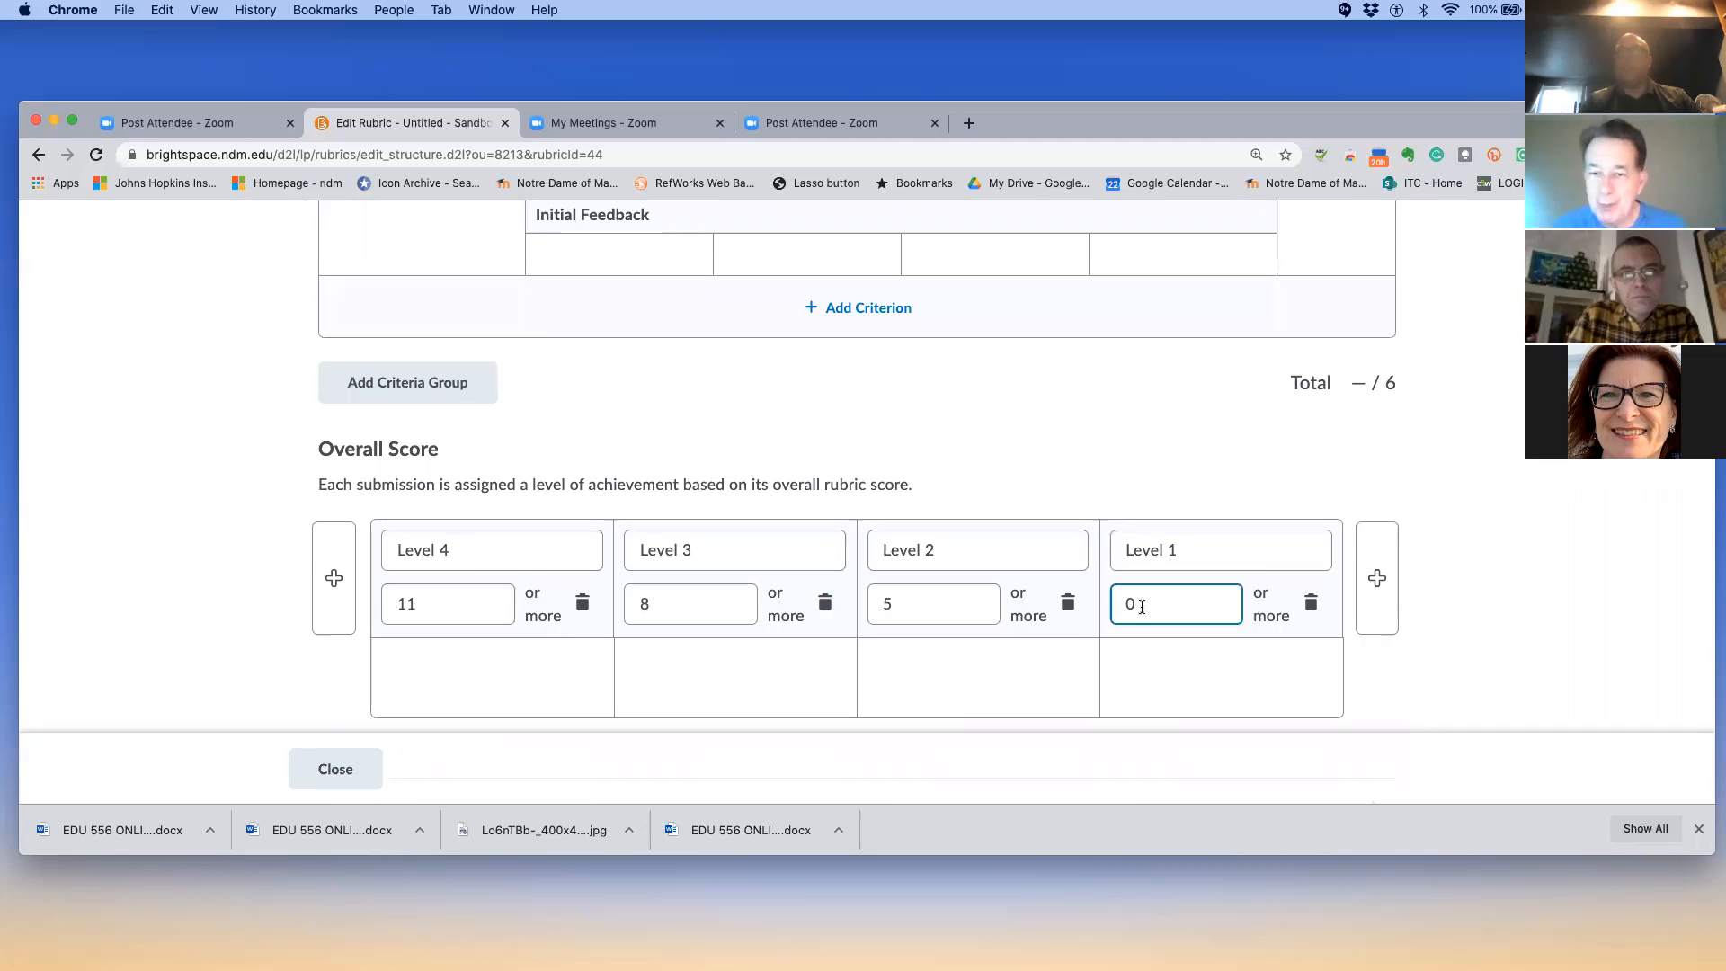
click(917, 602)
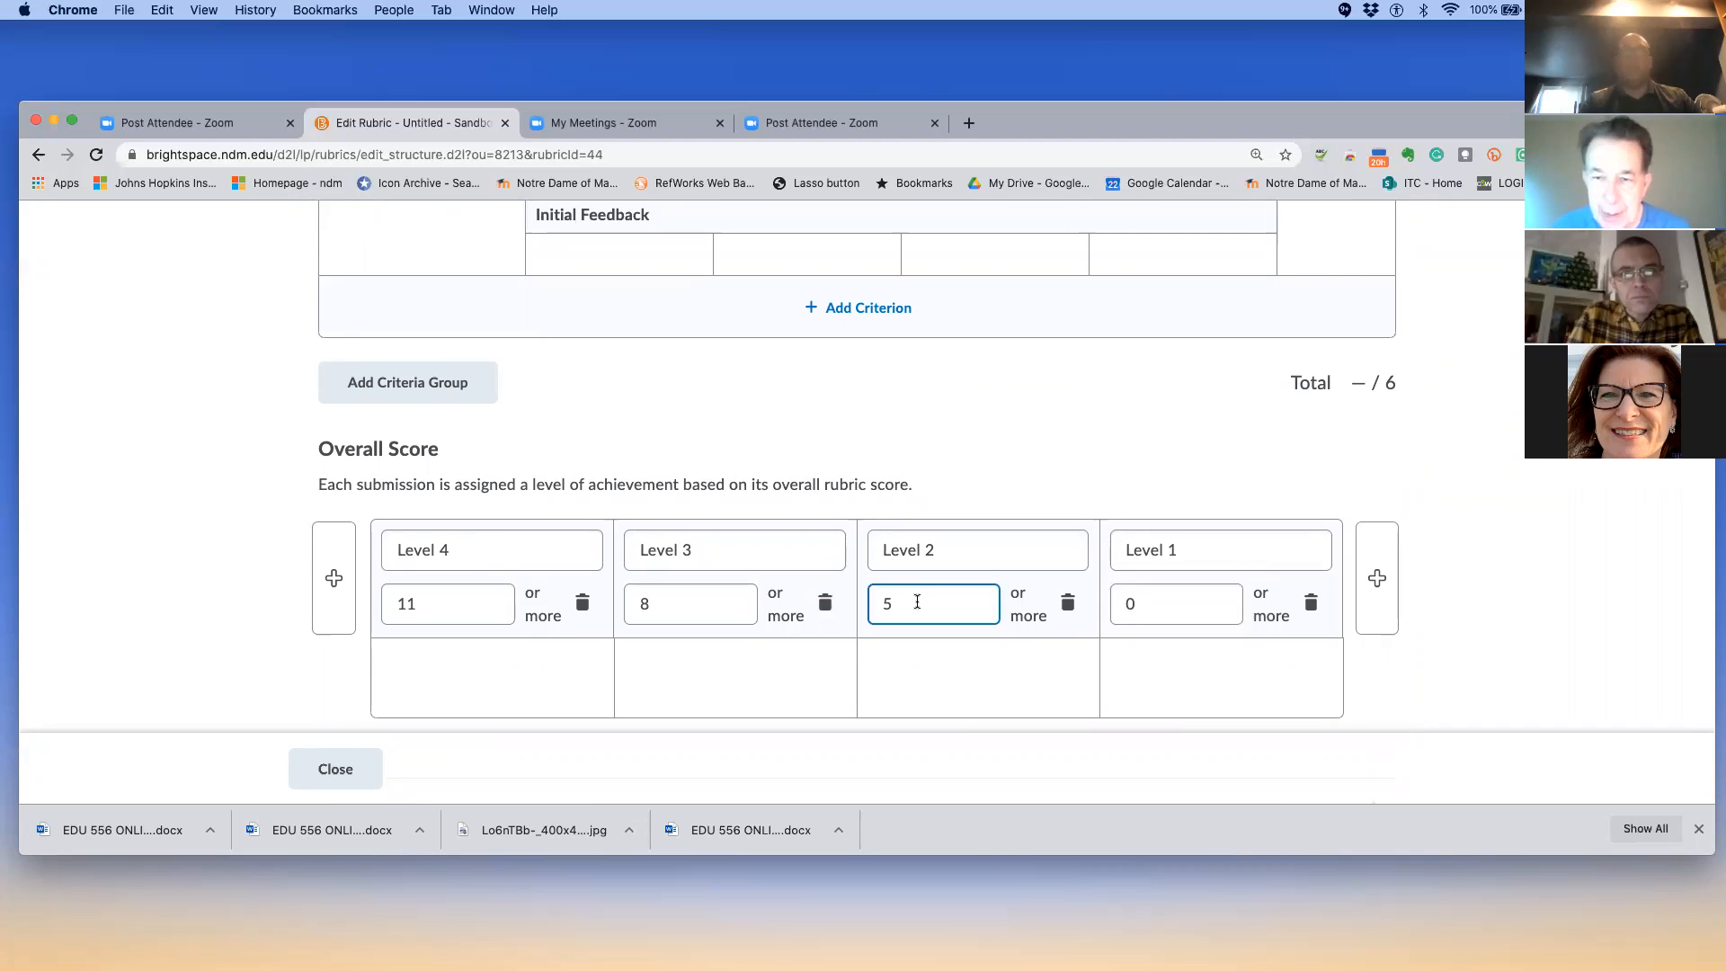
scroll(917, 602, down, 1)
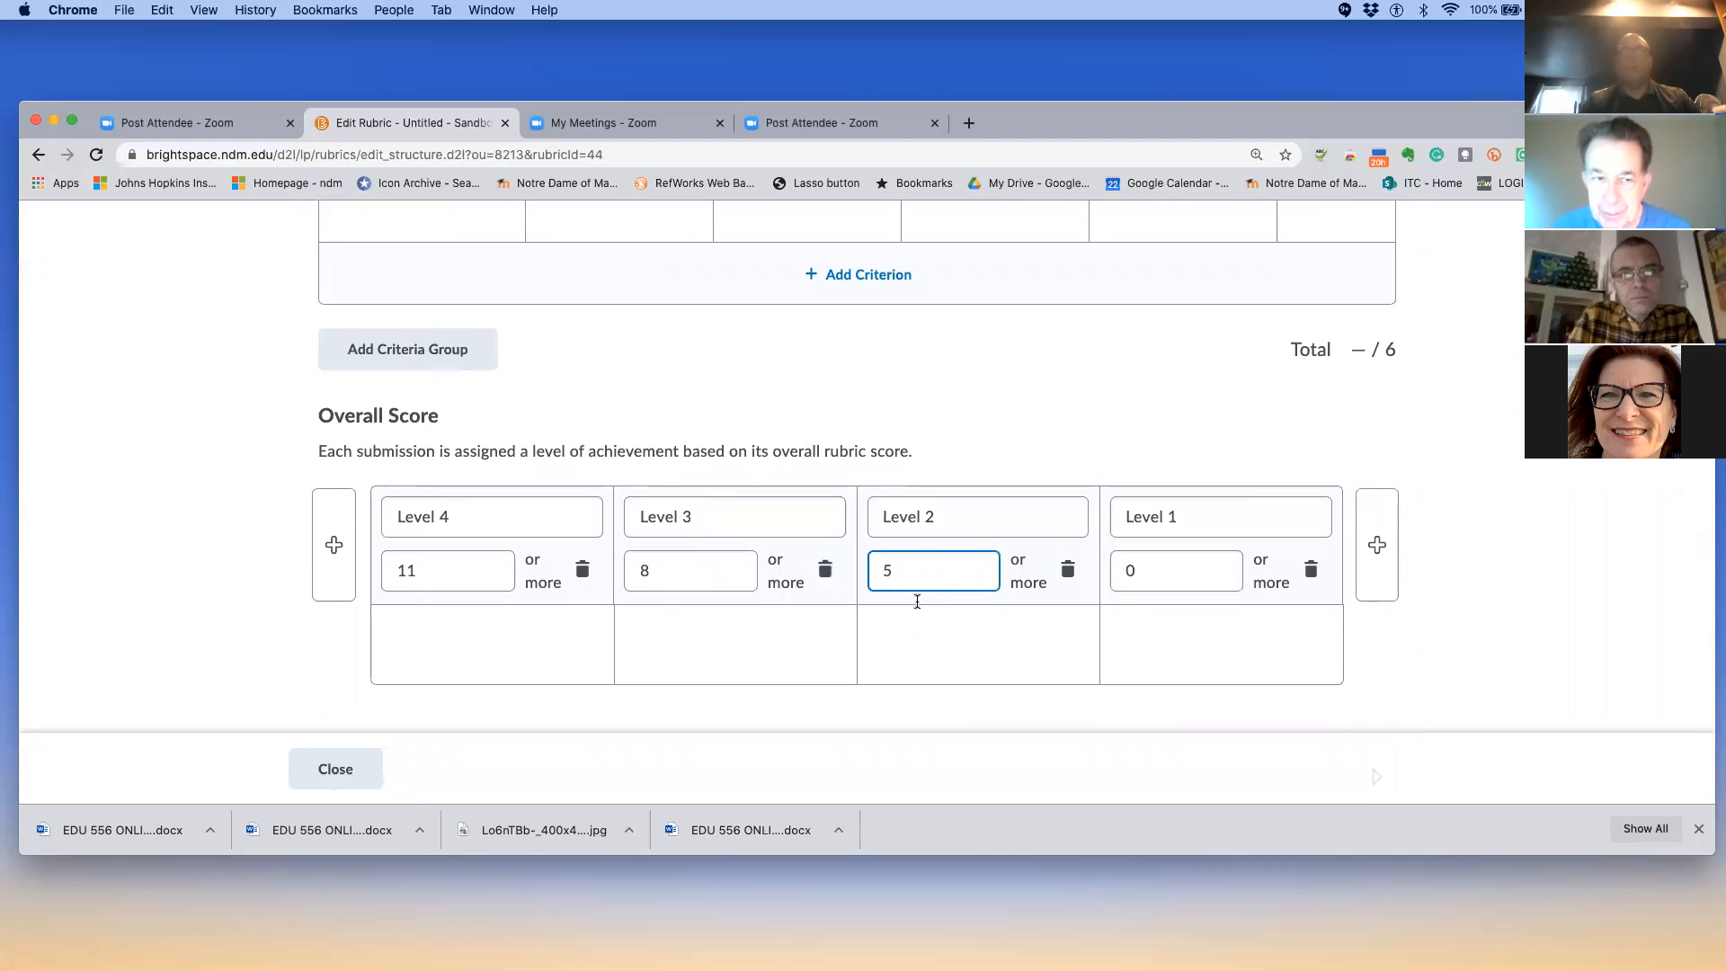
click(521, 649)
click(436, 571)
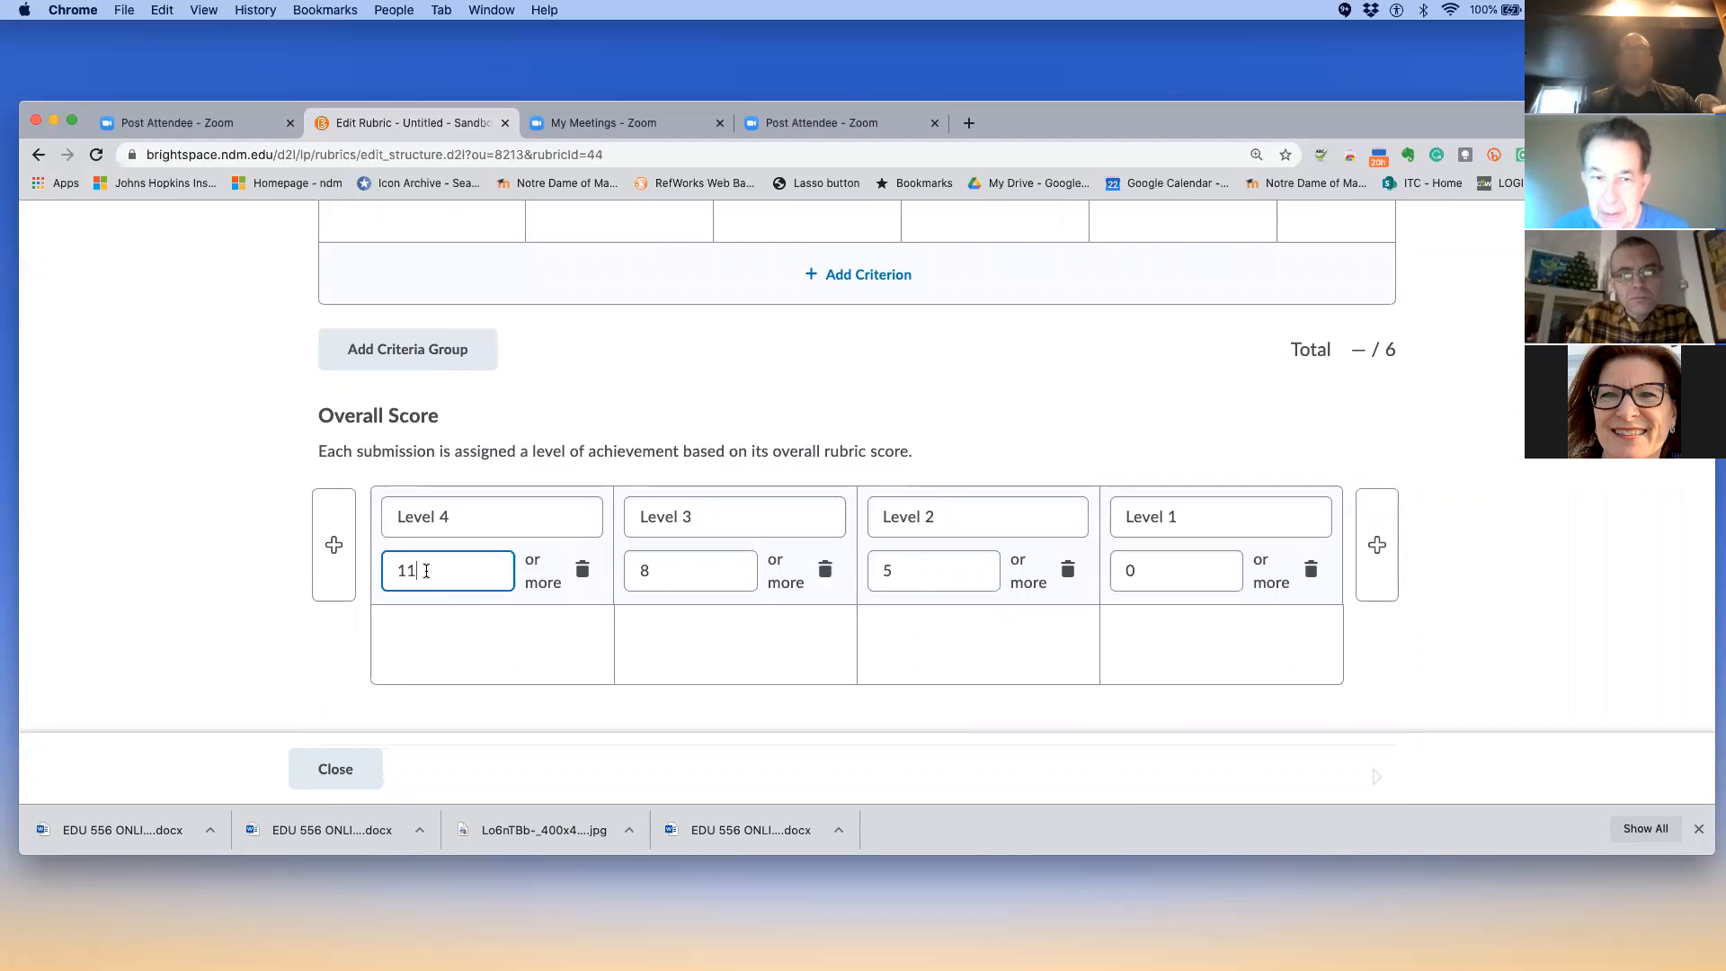
key(BackSpace)
key(BackSpace)
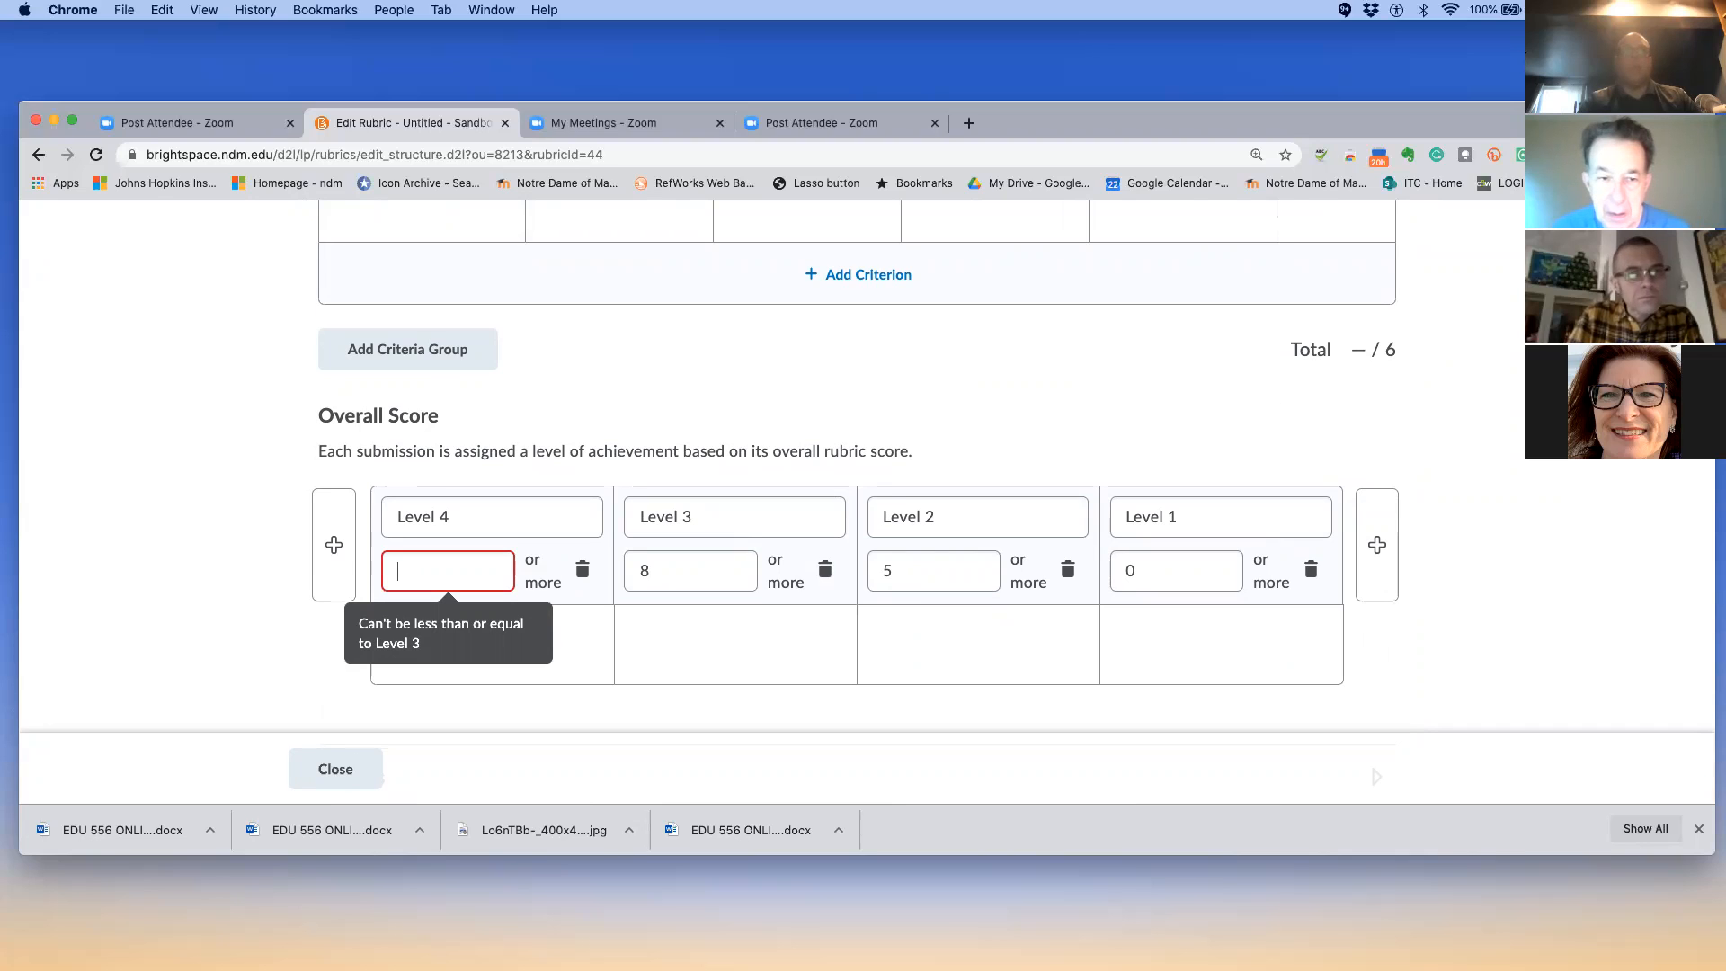
text(6)
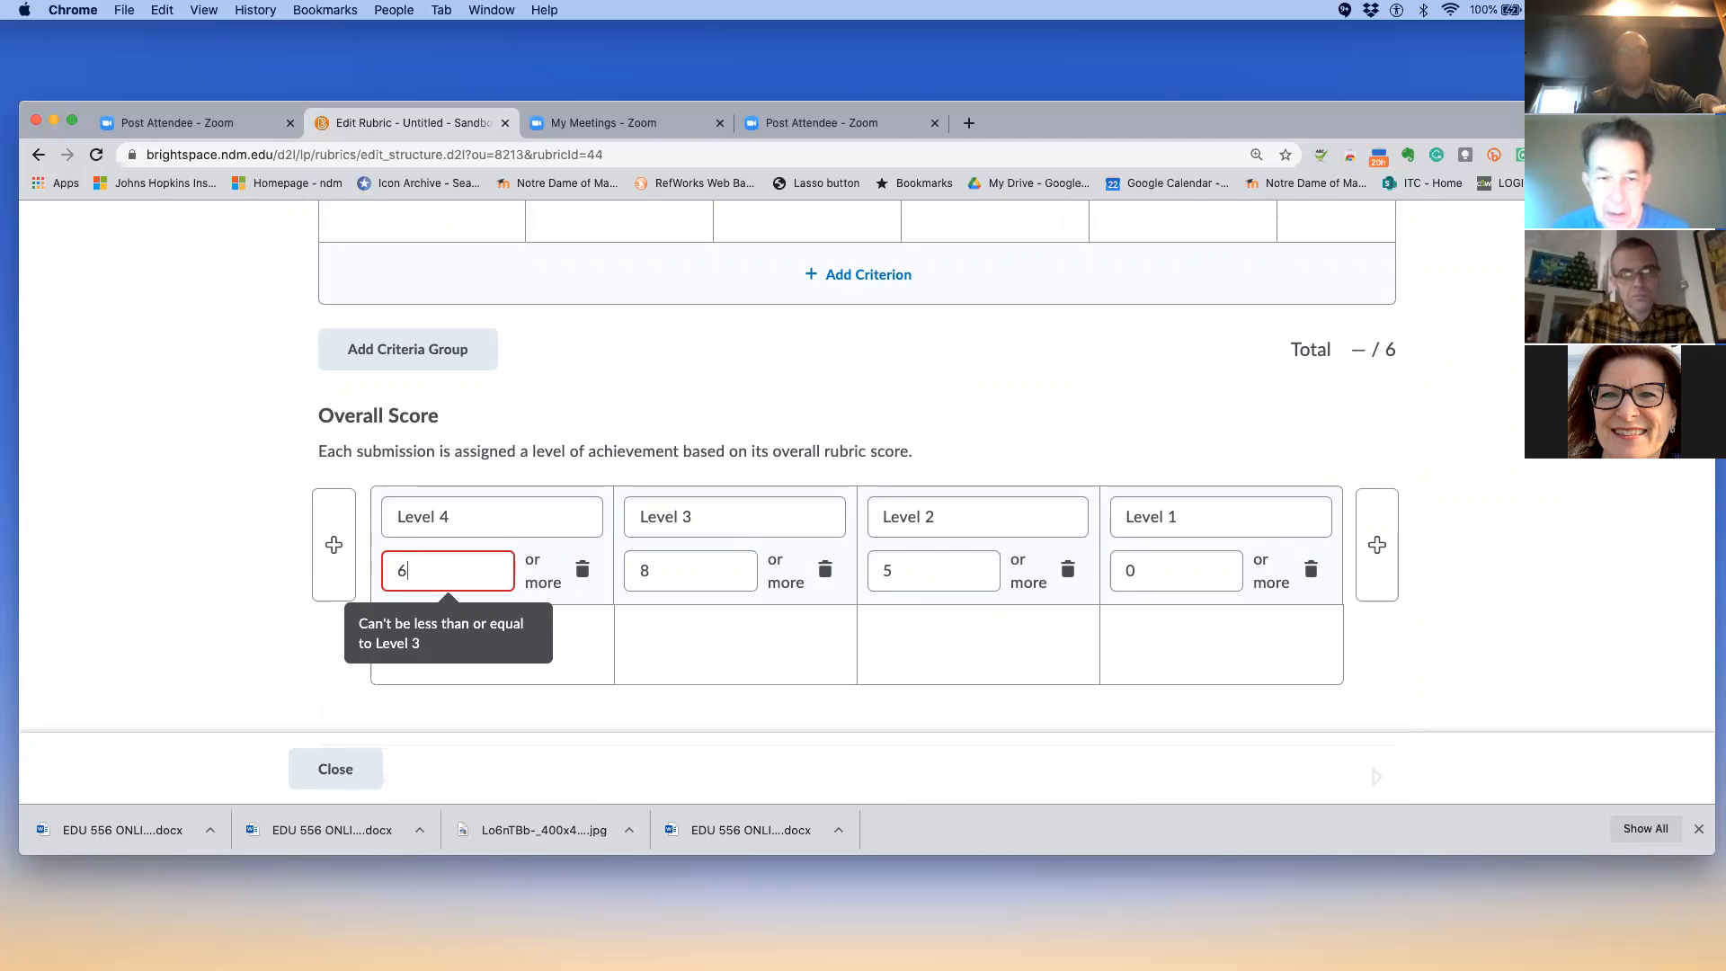
key(BackSpace)
text(6)
double_click(656, 571)
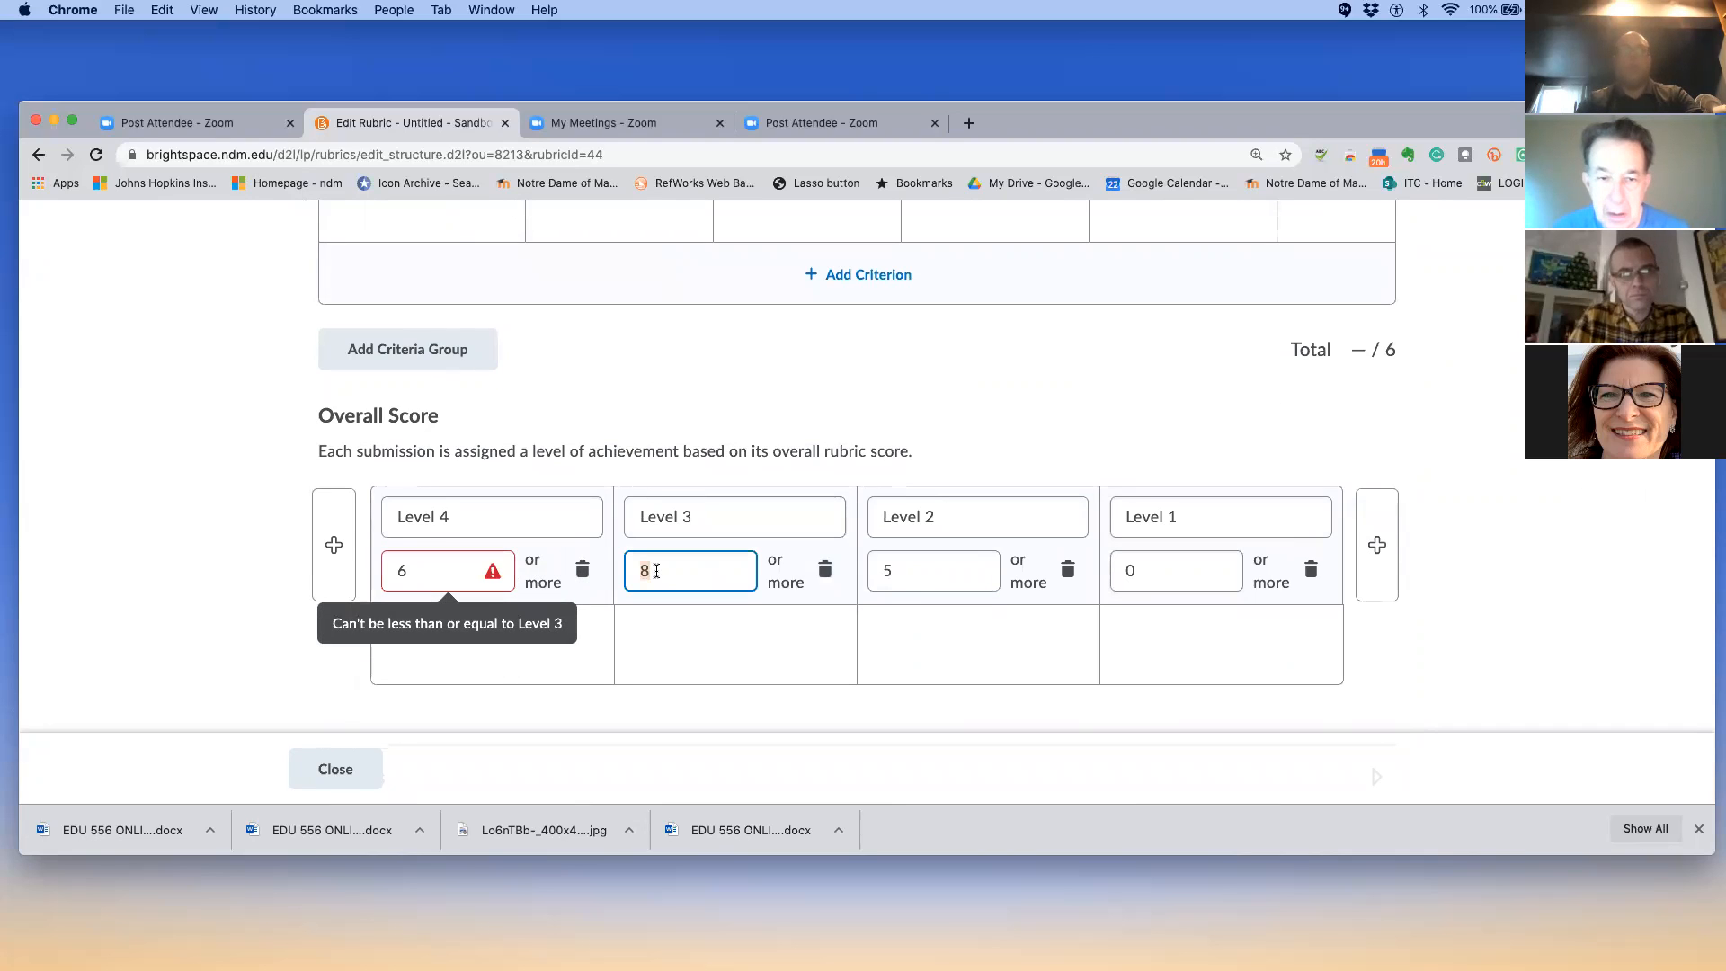
key(BackSpace)
text(4)
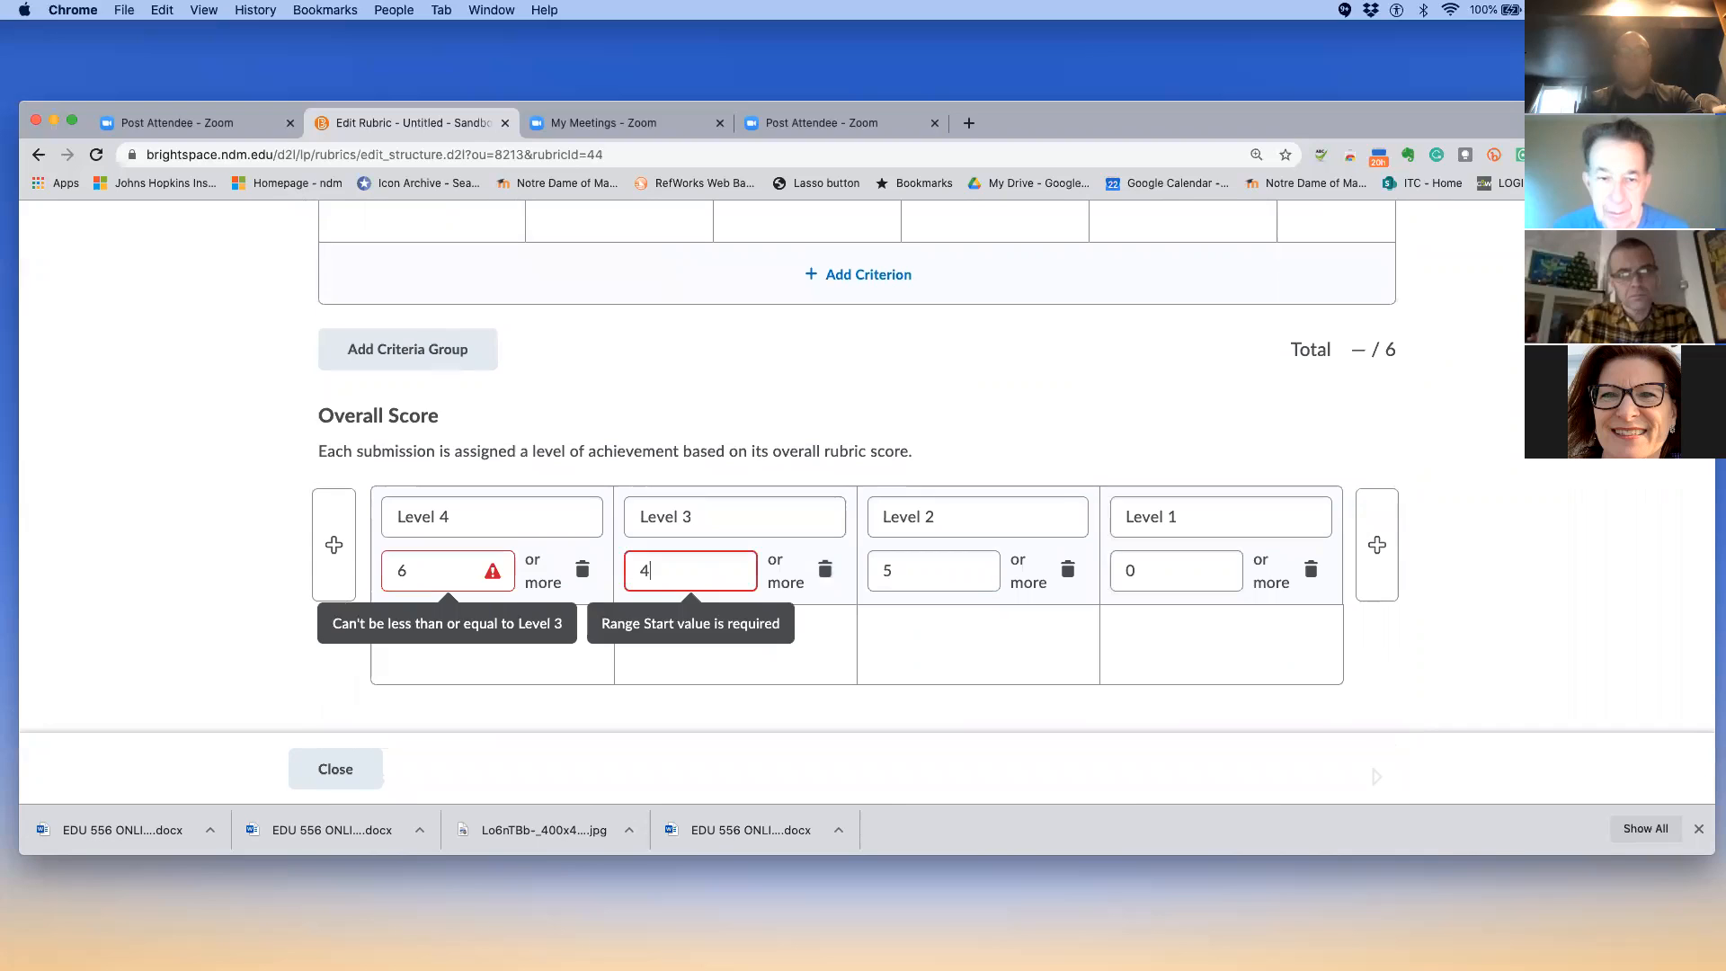
Set the Overall Score threshold of Level 2 to 3 and of Level 1 to 2
double_click(897, 569)
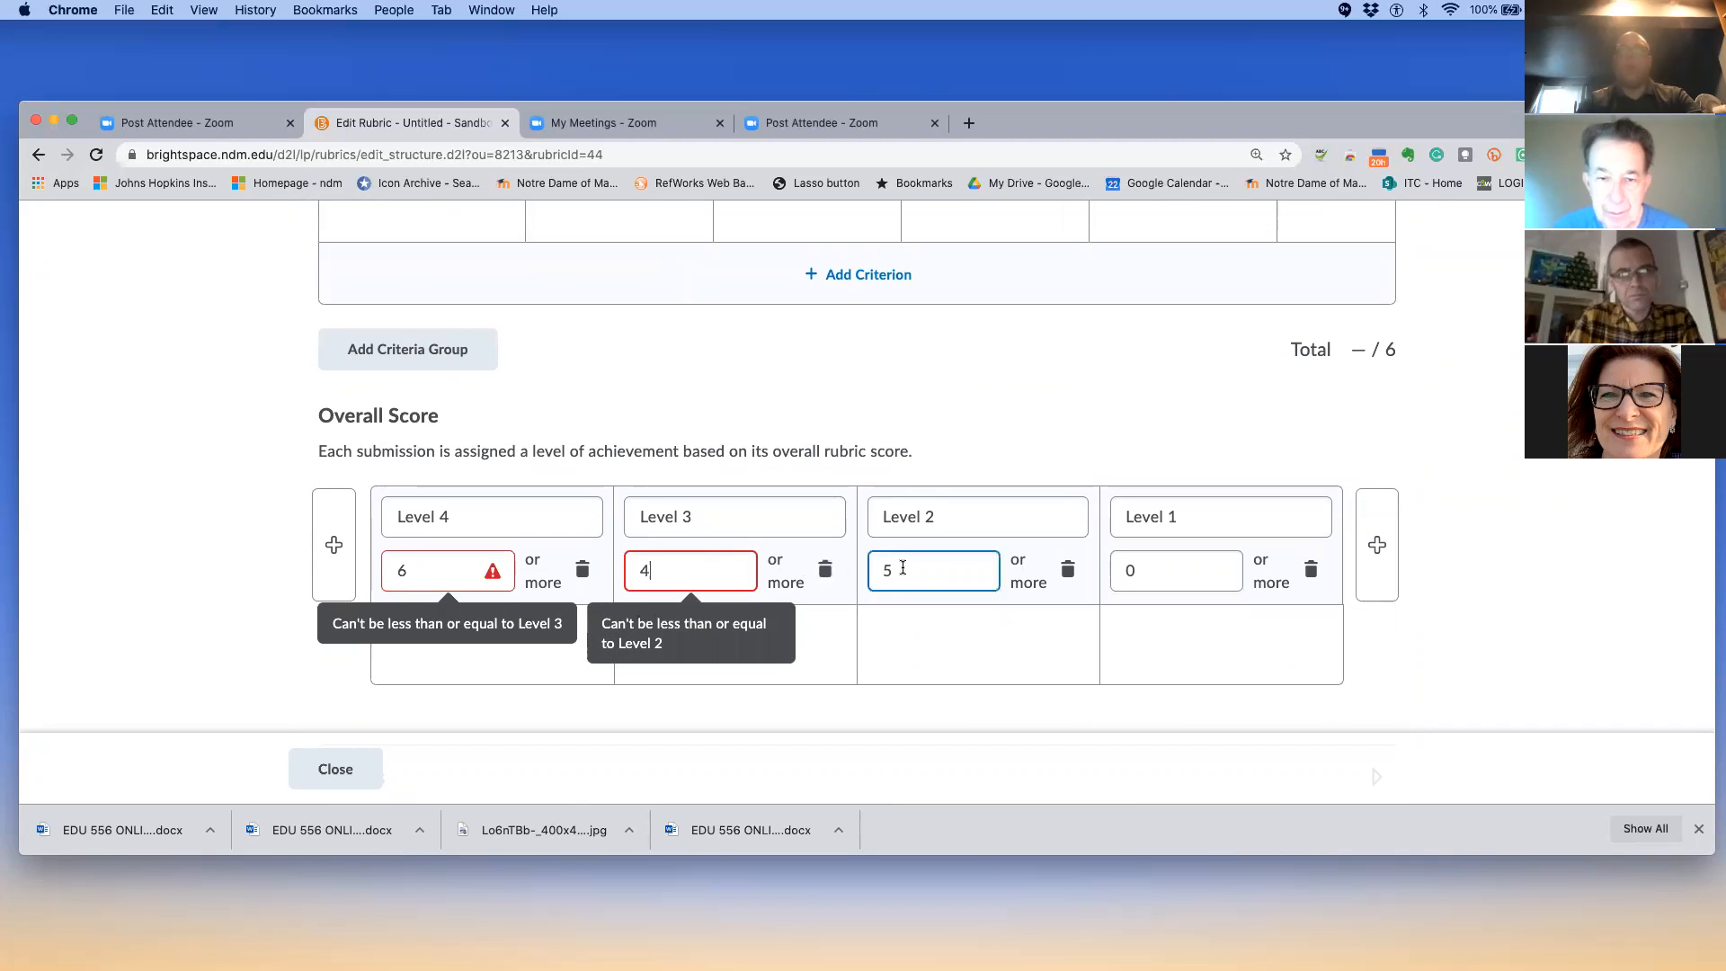
key(BackSpace)
text(3)
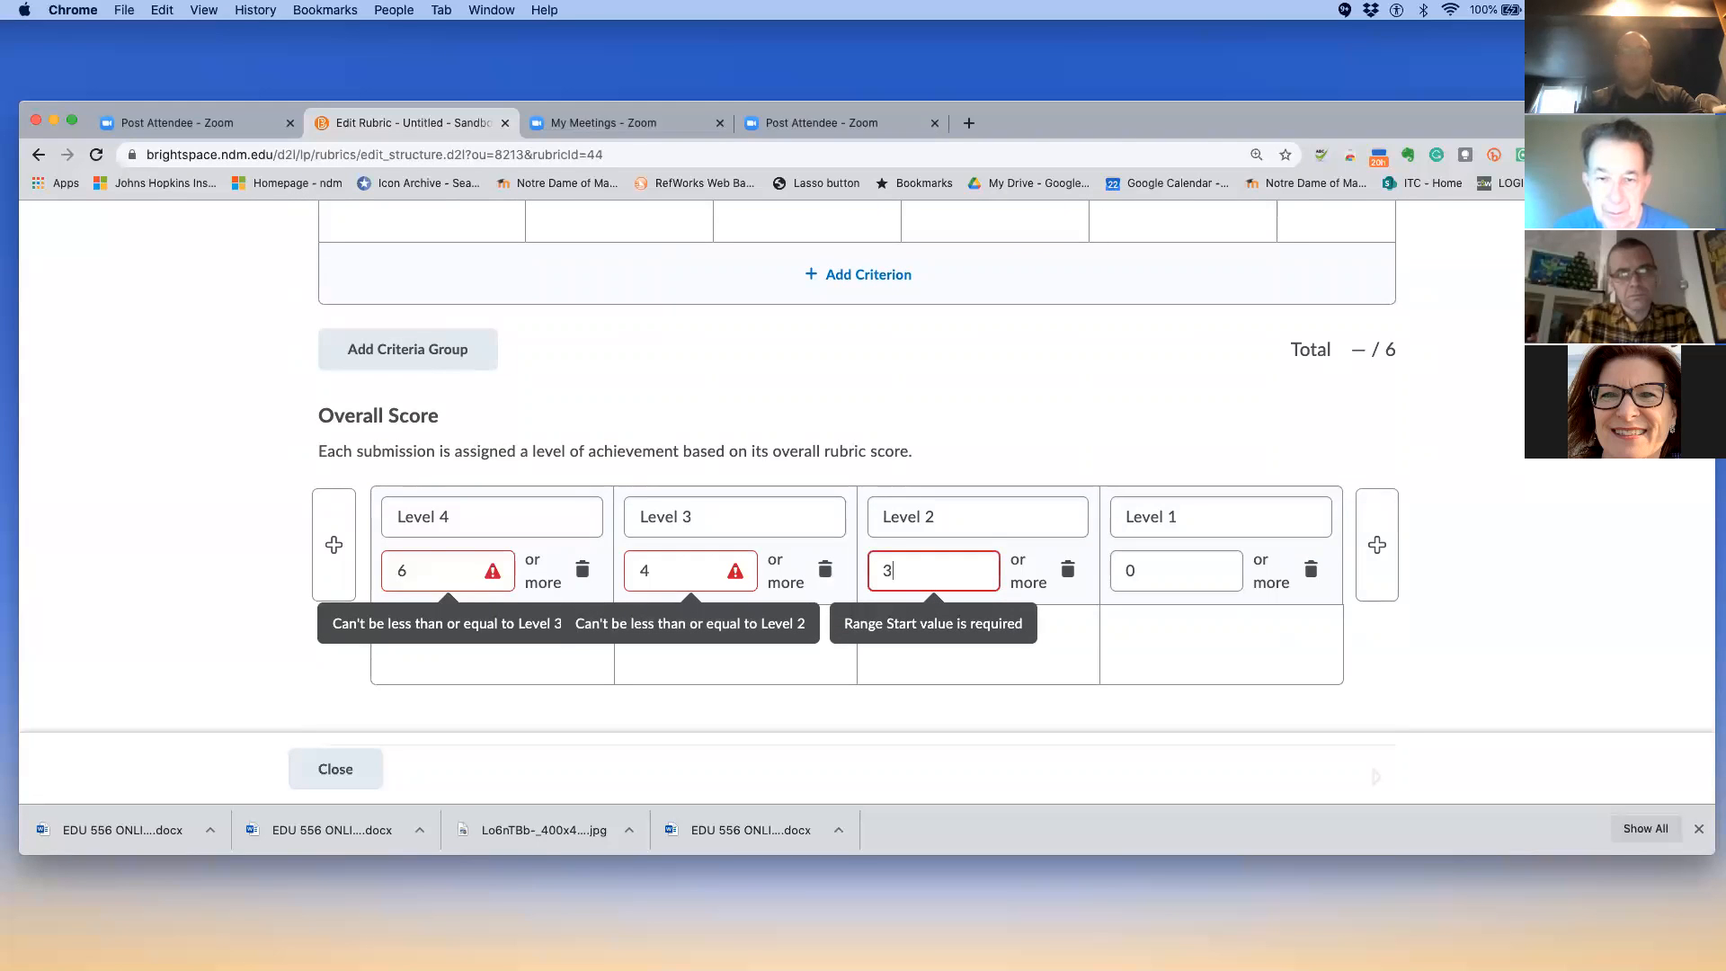
double_click(1132, 567)
key(BackSpace)
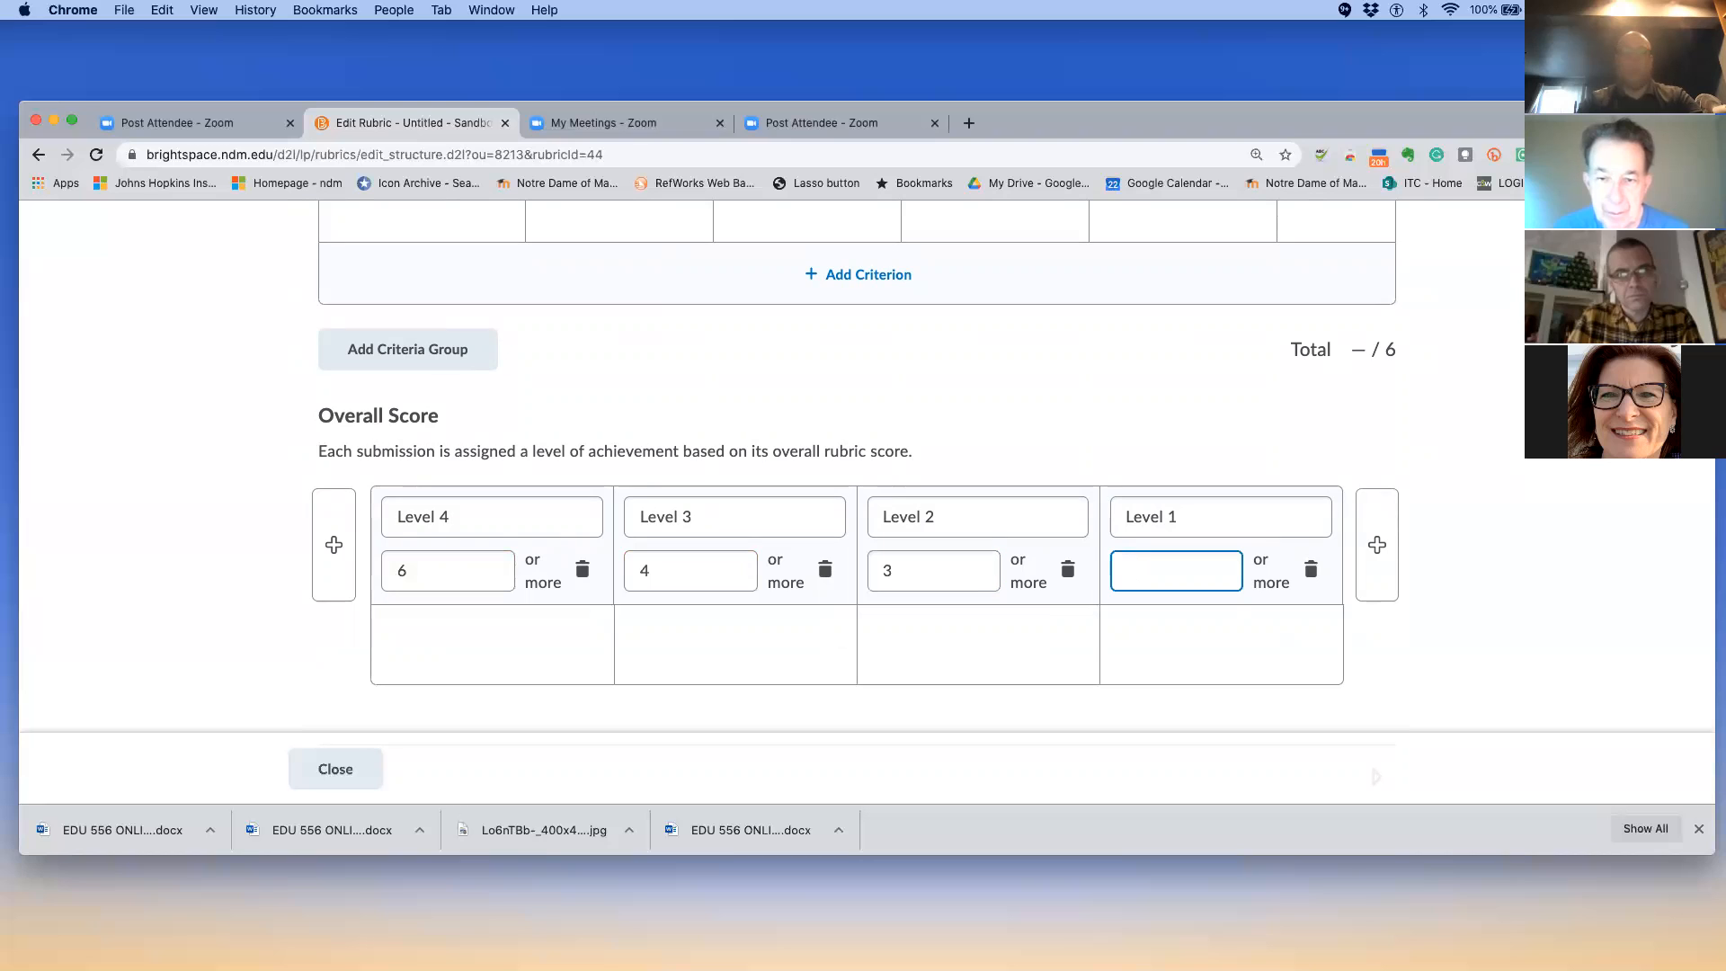
text(2)
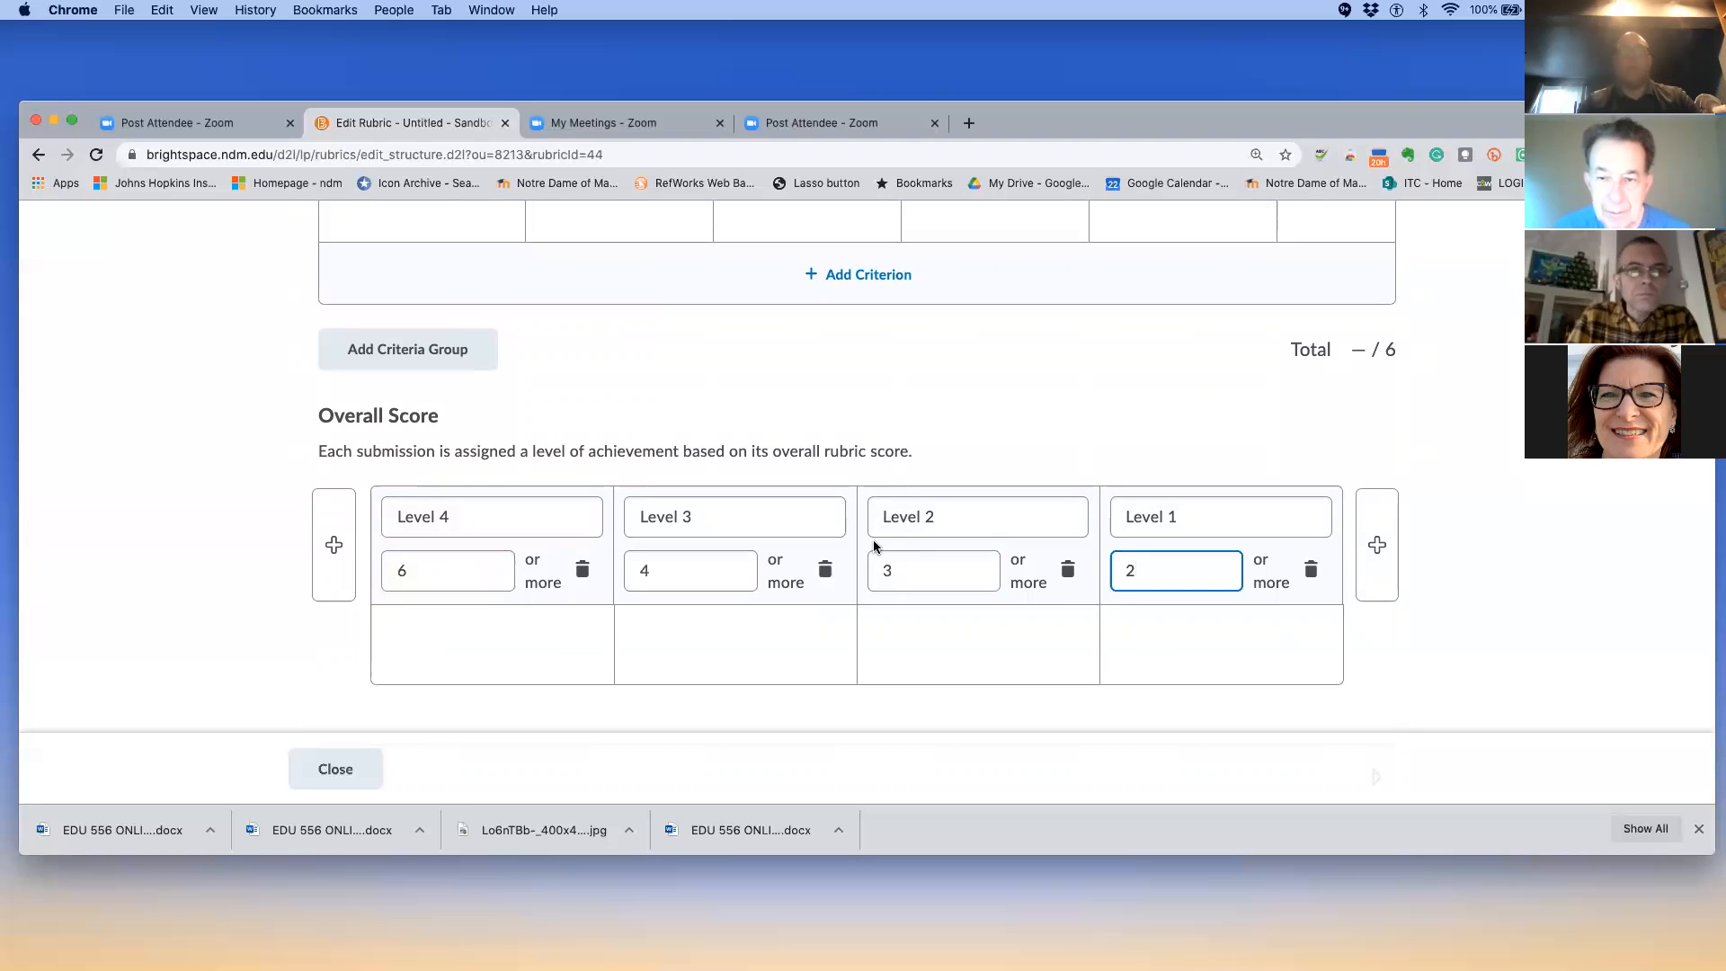
click(438, 574)
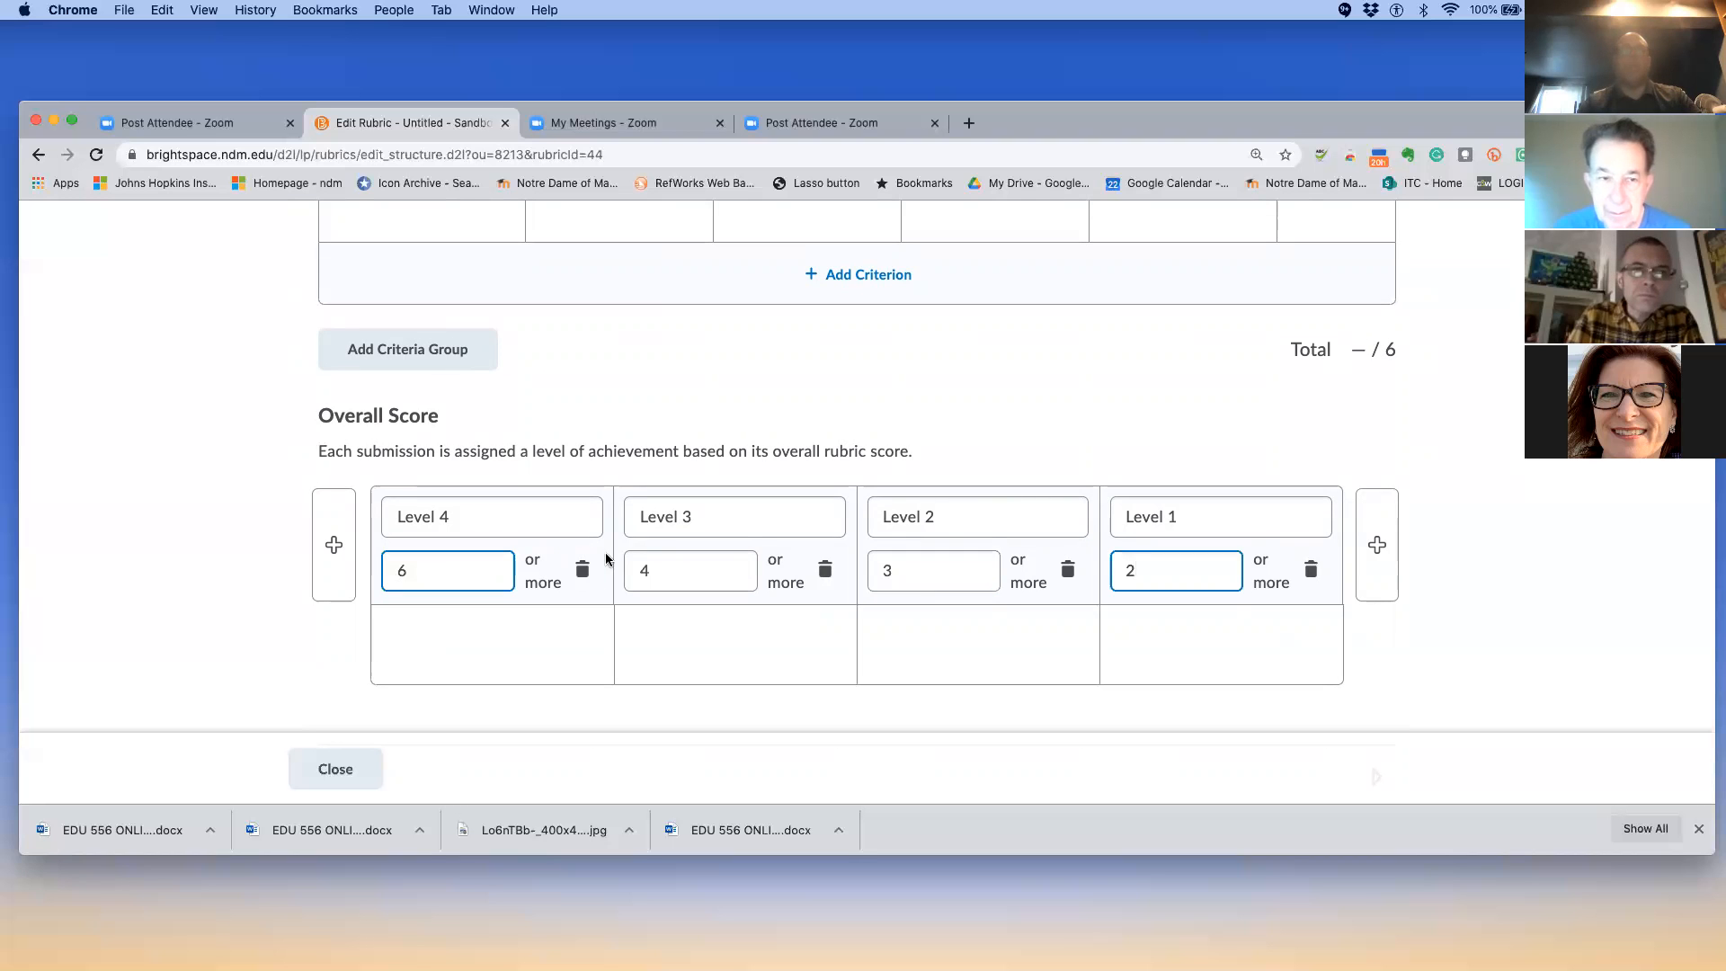
Check the overall score thresholds against the criteria table above
scroll(610, 559, up, 10)
scroll(609, 559, down, 10)
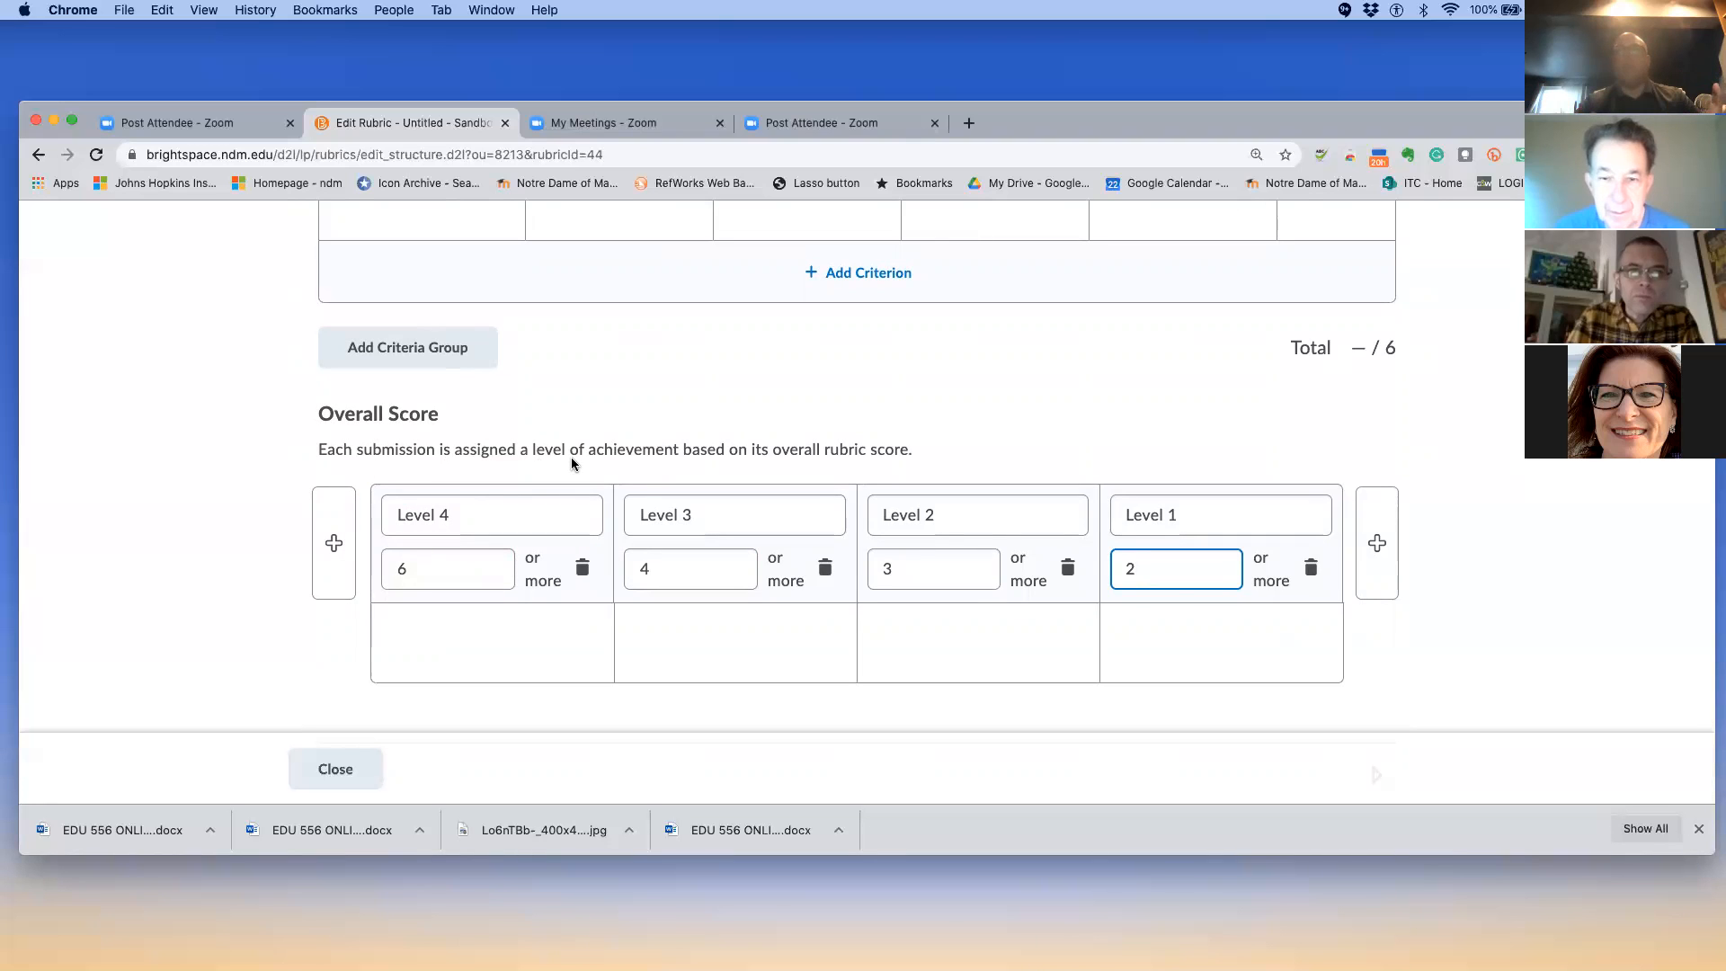
scroll(570, 459, down, 1)
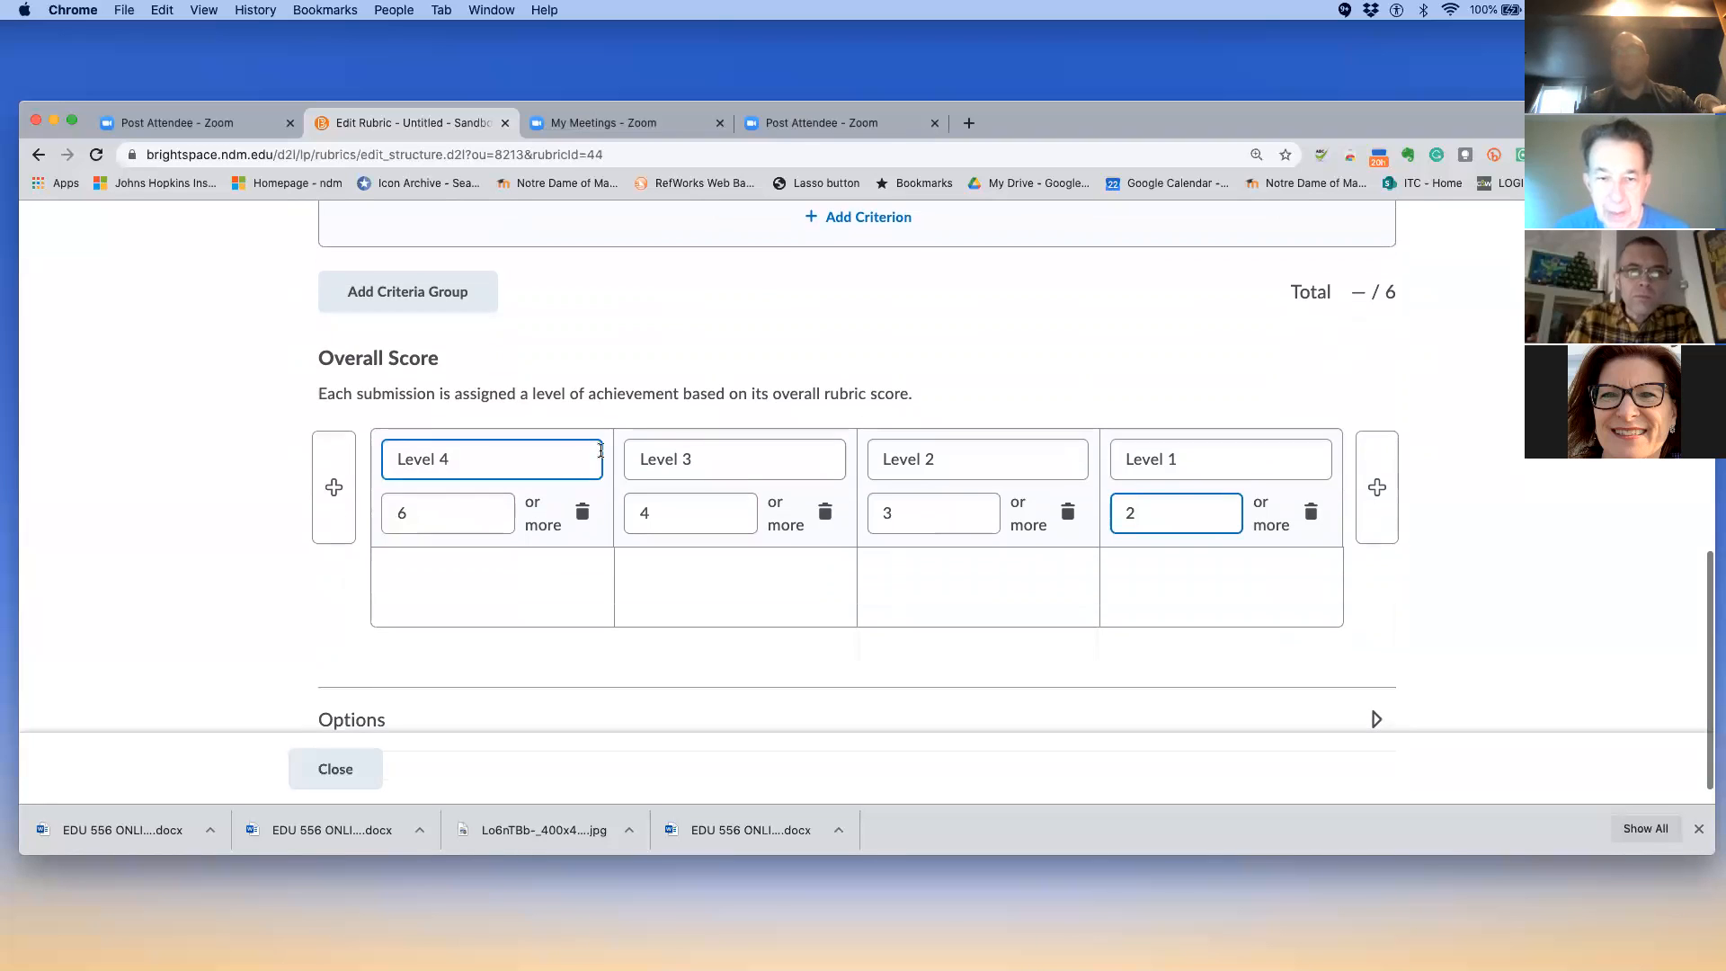
click(888, 578)
scroll(888, 578, down, 1)
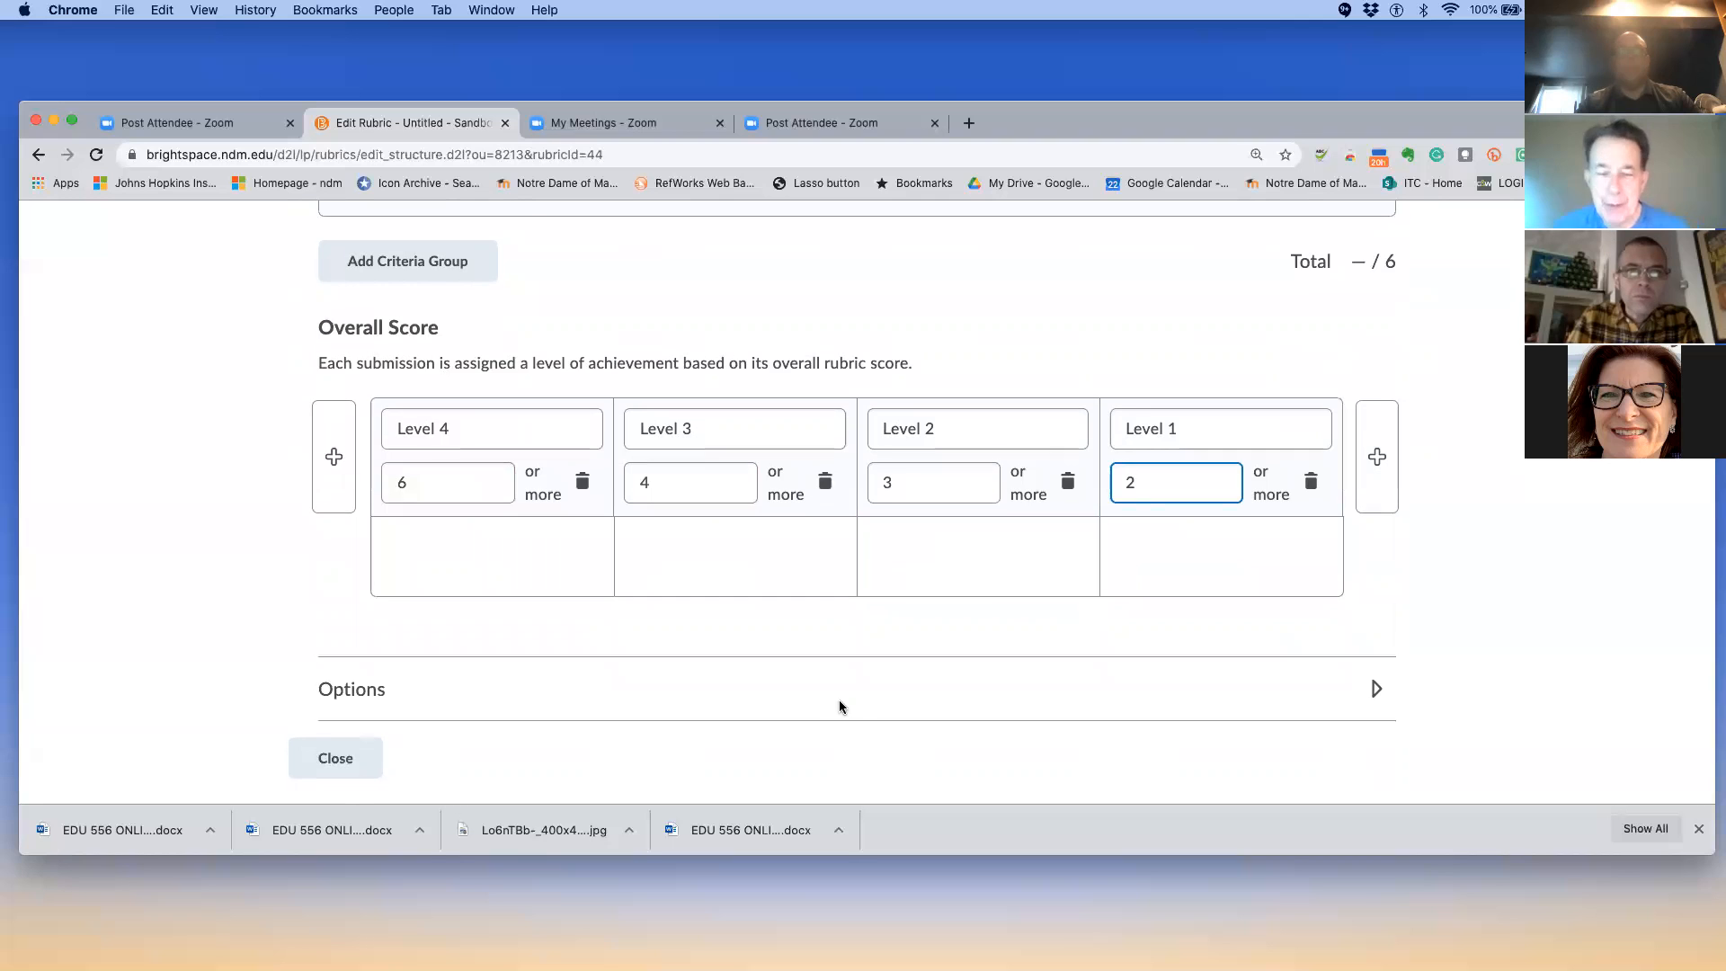
scroll(839, 706, up, 5)
scroll(839, 706, down, 5)
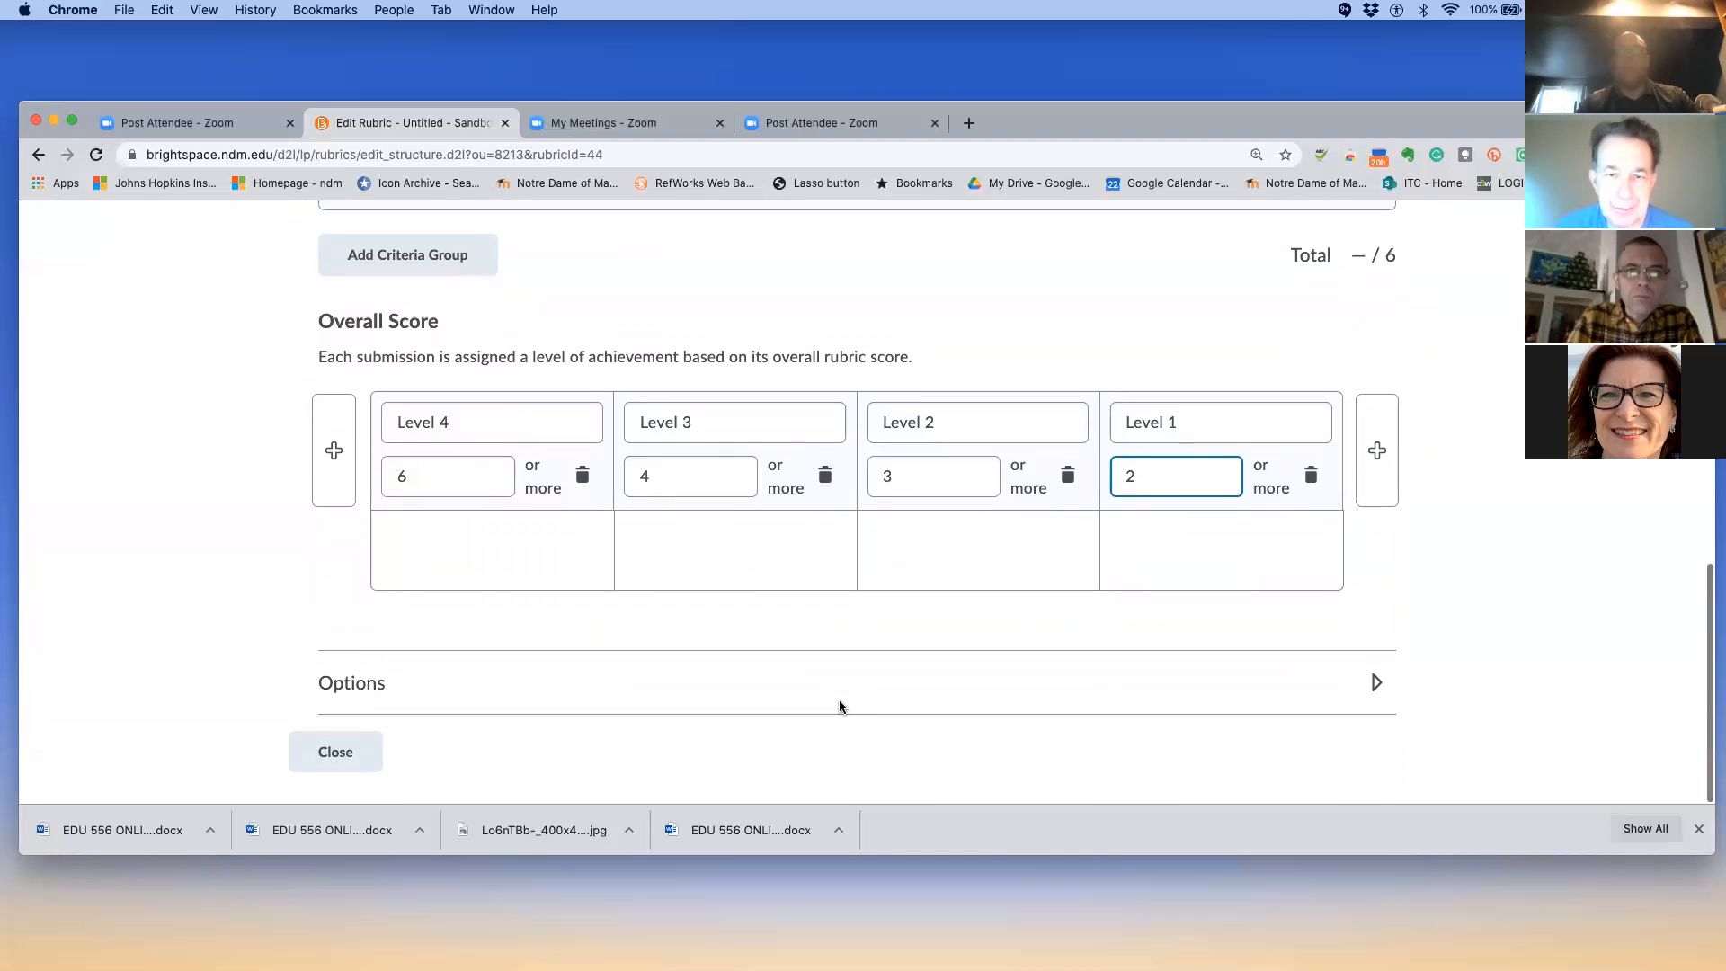
Expand the rubric options and choose "Rubric is visible to students" as the rubric visibility
click(1376, 690)
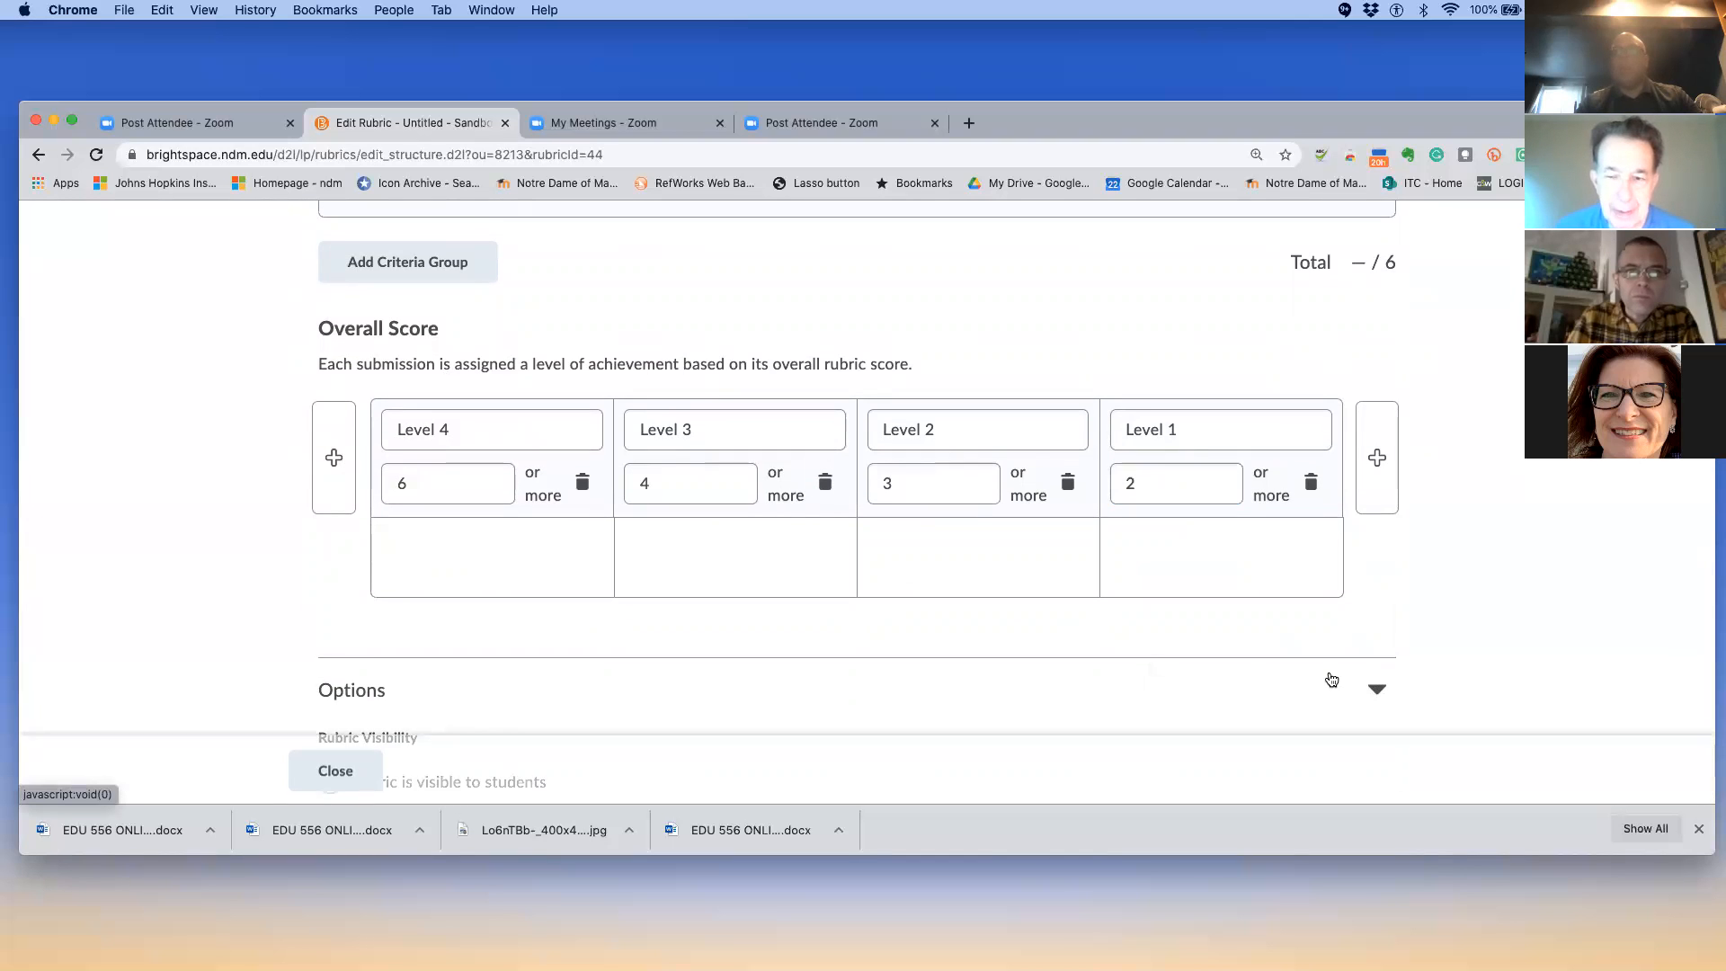
scroll(1243, 672, down, 3)
scroll(1243, 673, down, 3)
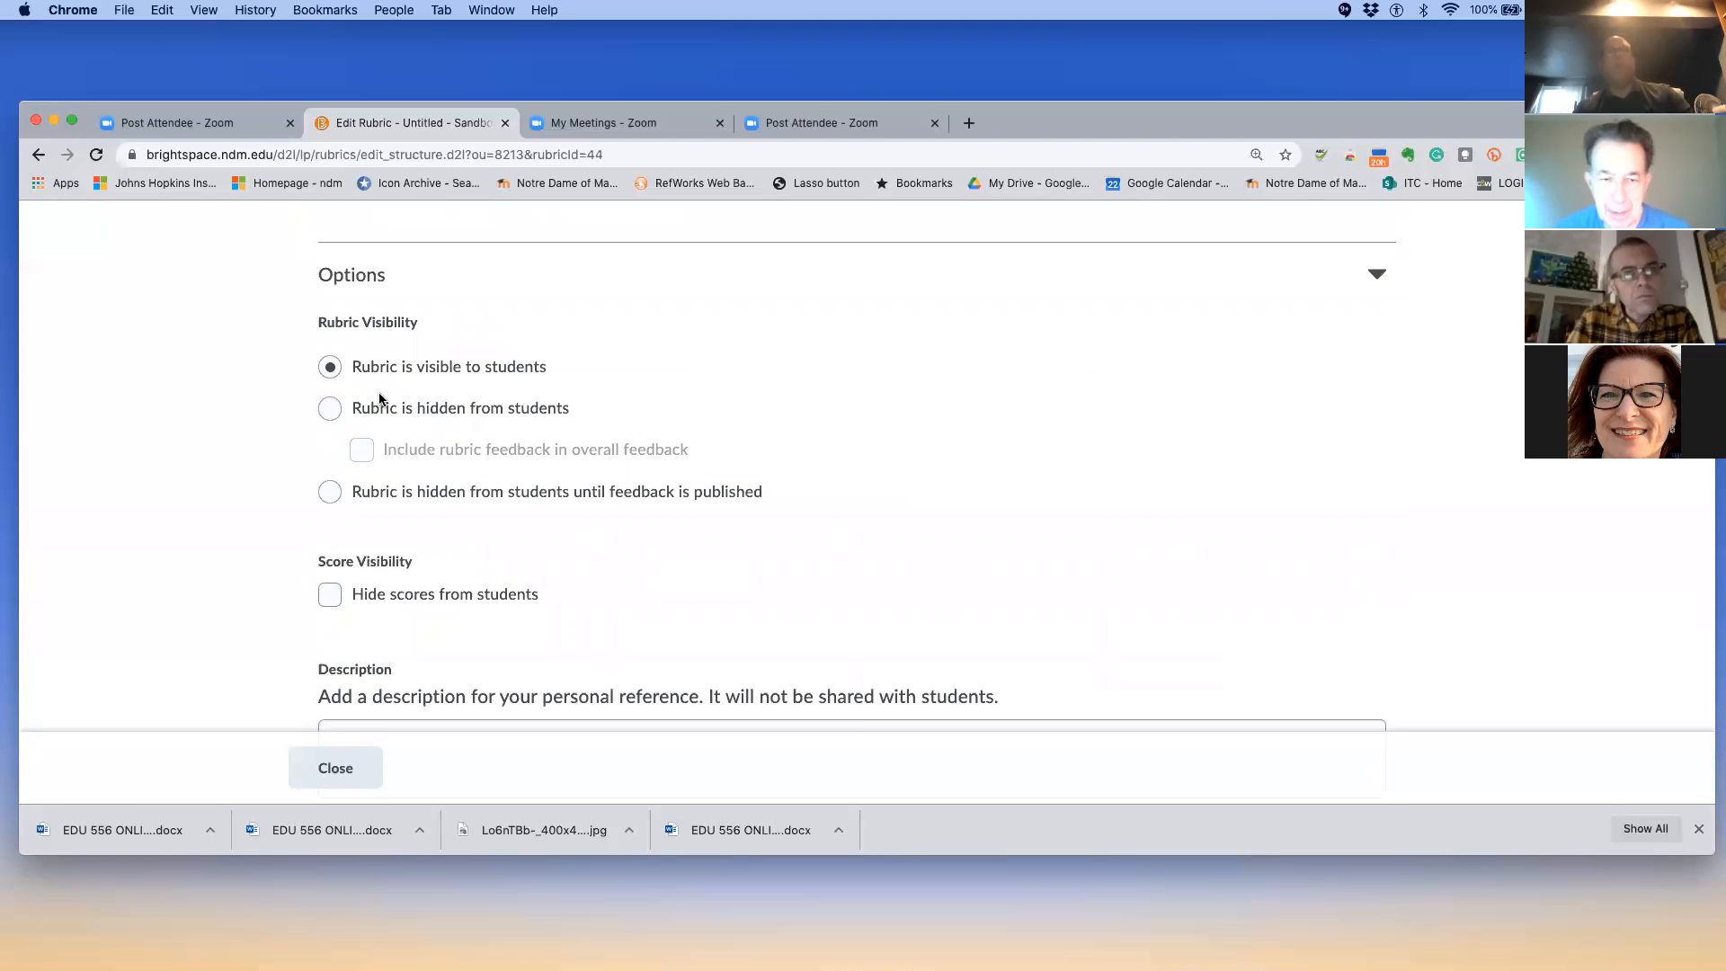
click(364, 369)
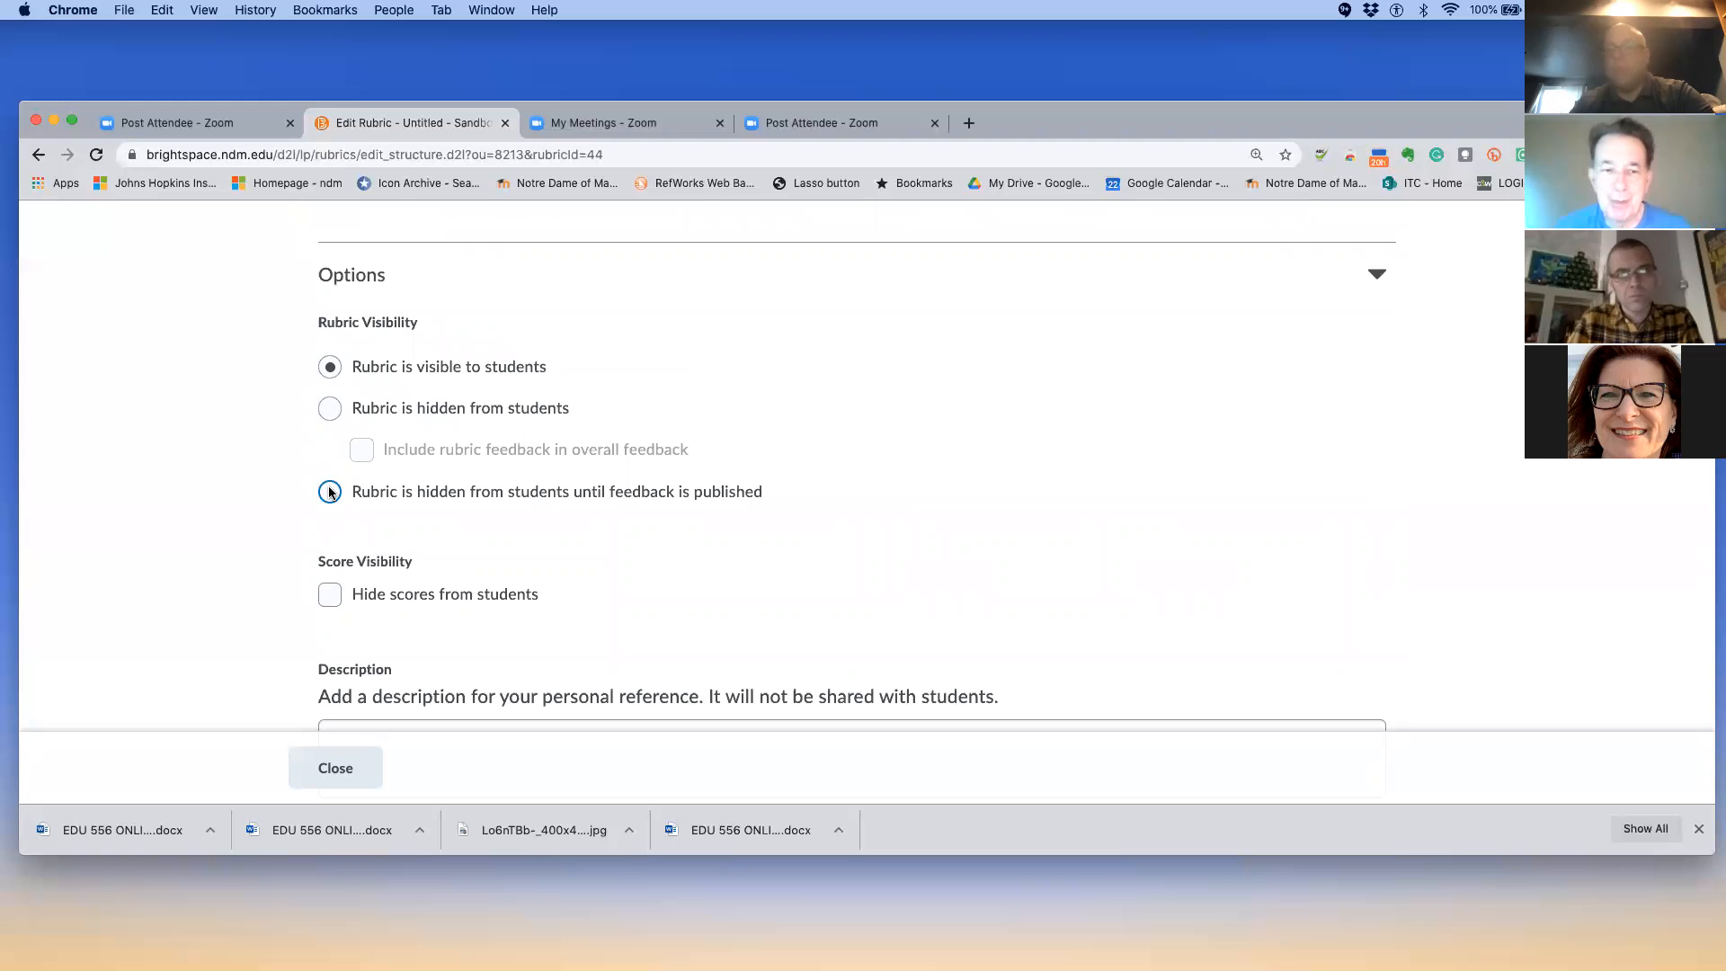
Examine the score visibility, personal description and advanced availability options of the rubric
scroll(329, 492, down, 5)
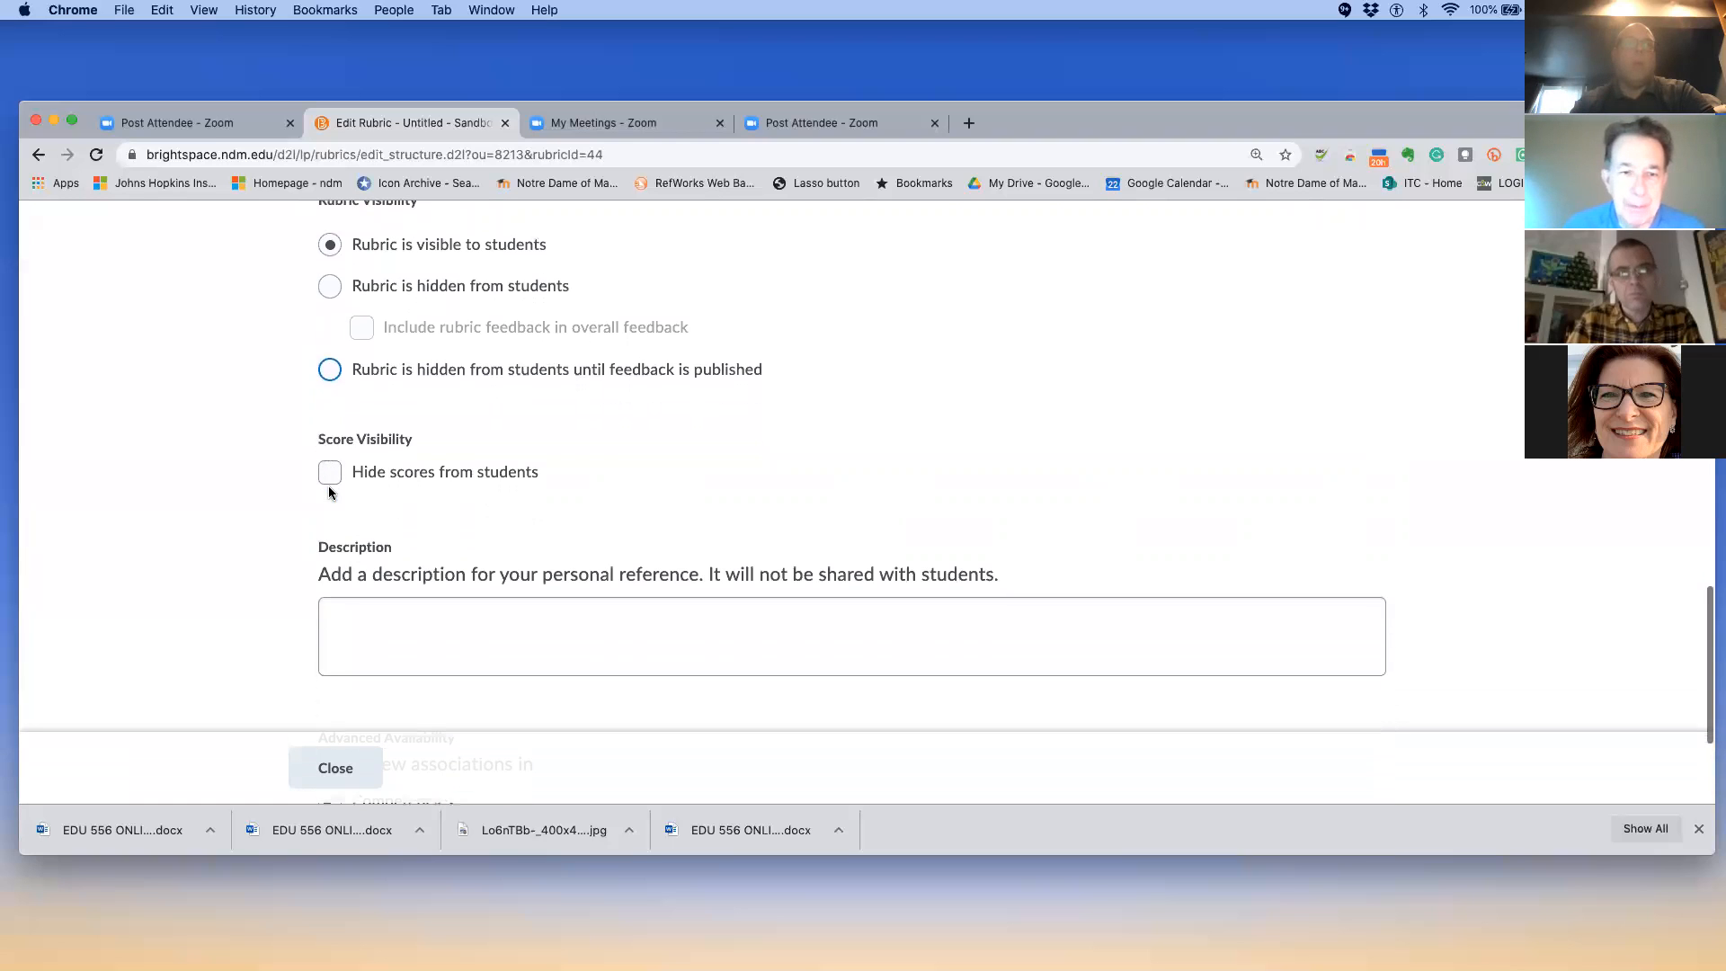
click(349, 517)
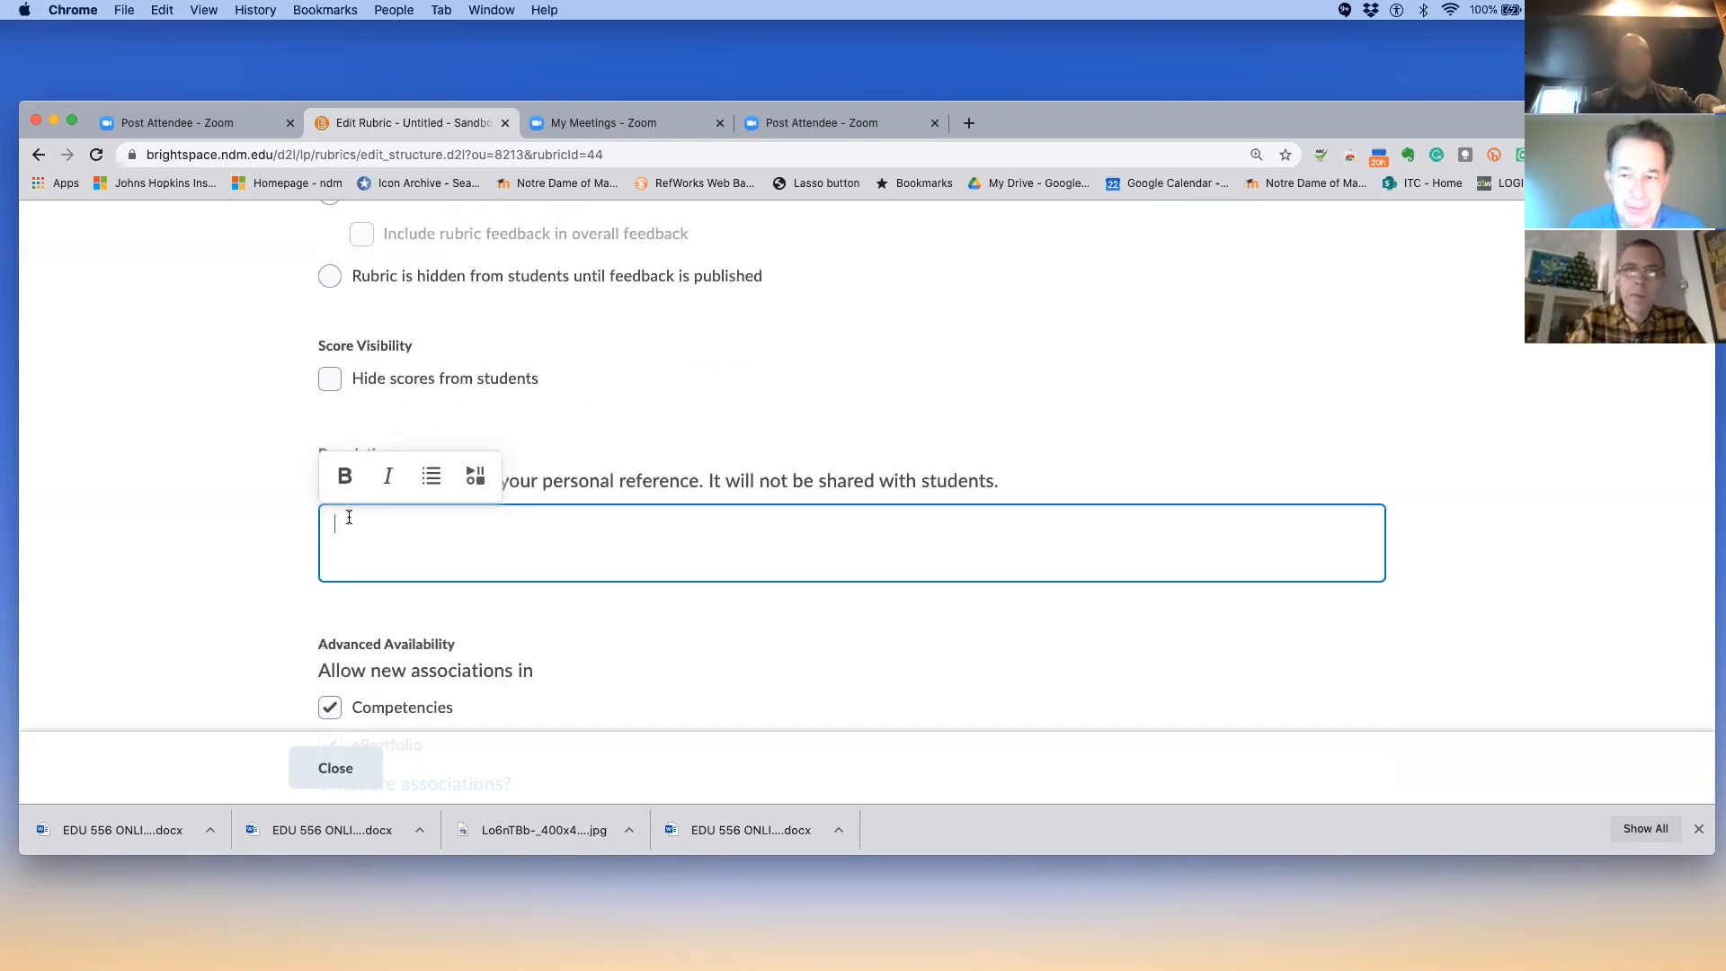
scroll(349, 517, down, 3)
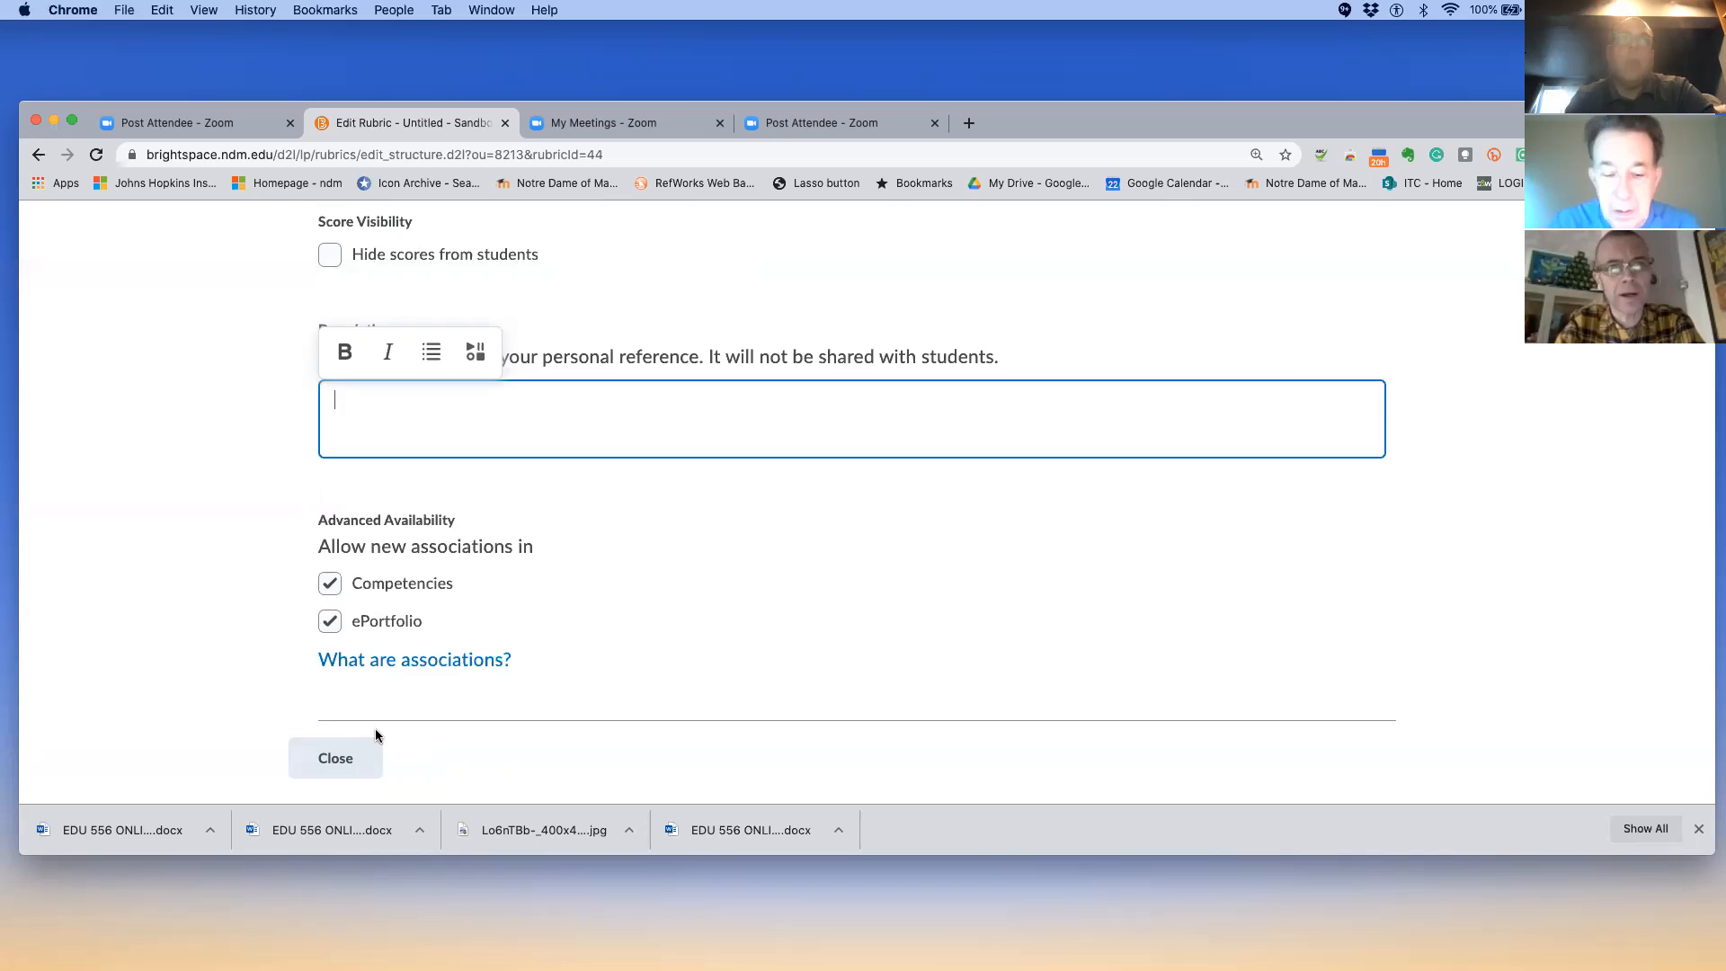
scroll(376, 735, up, 3)
click(202, 539)
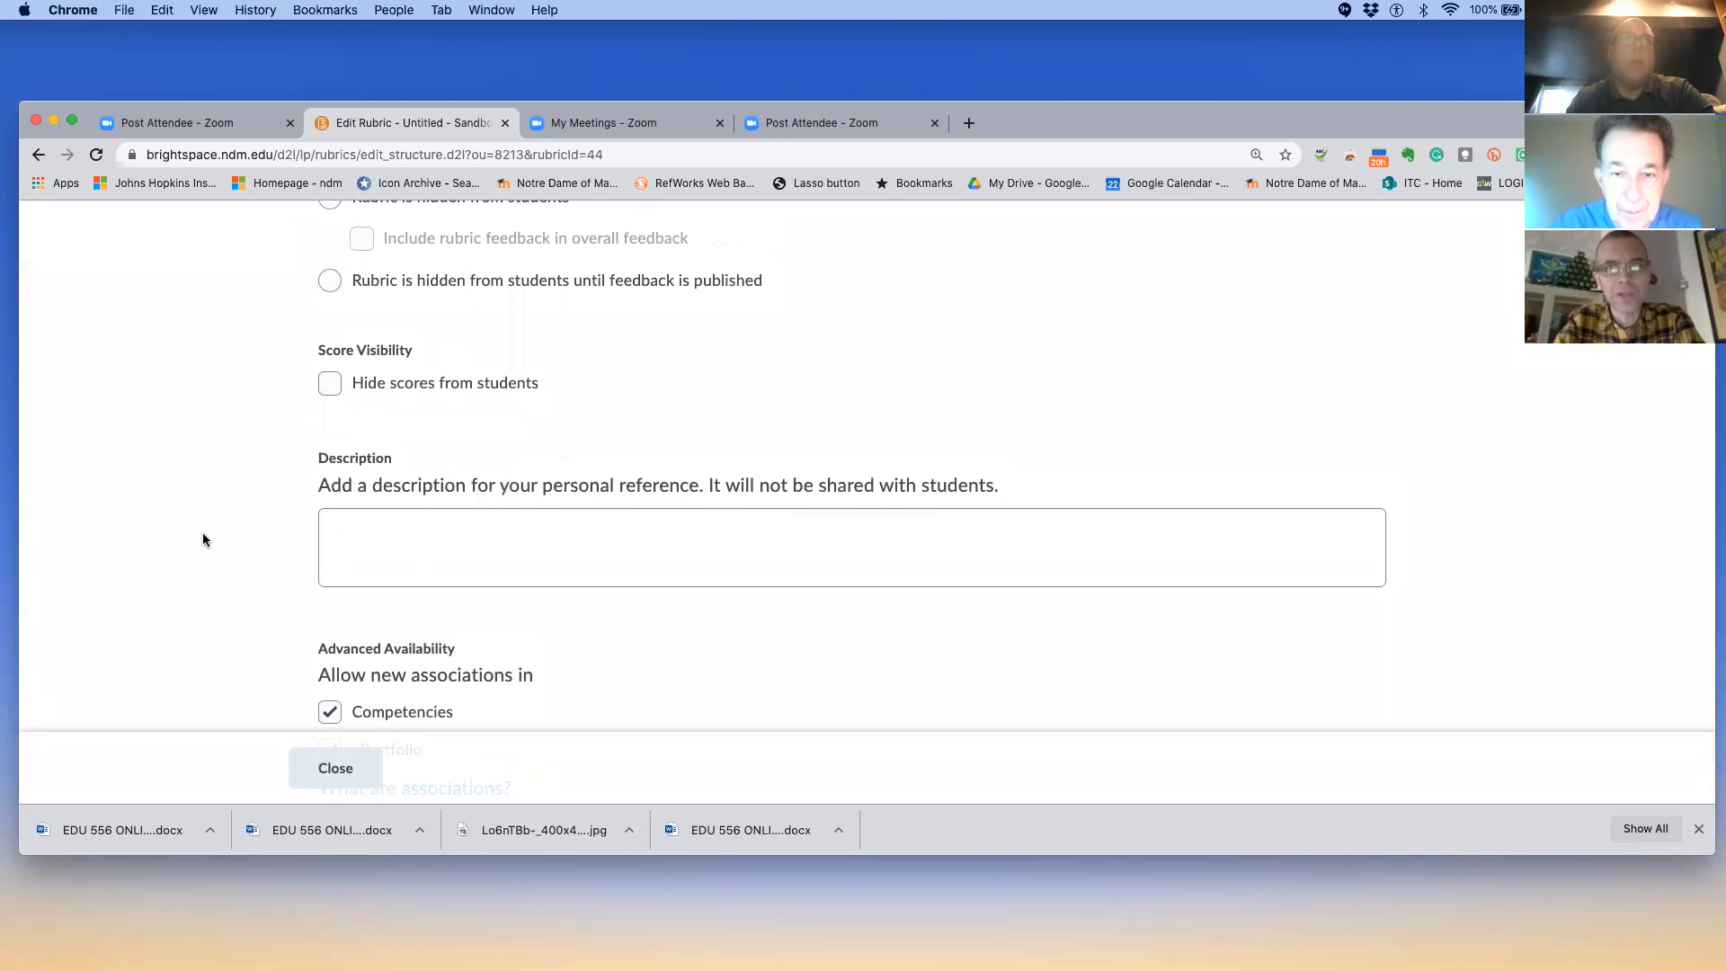
click(367, 542)
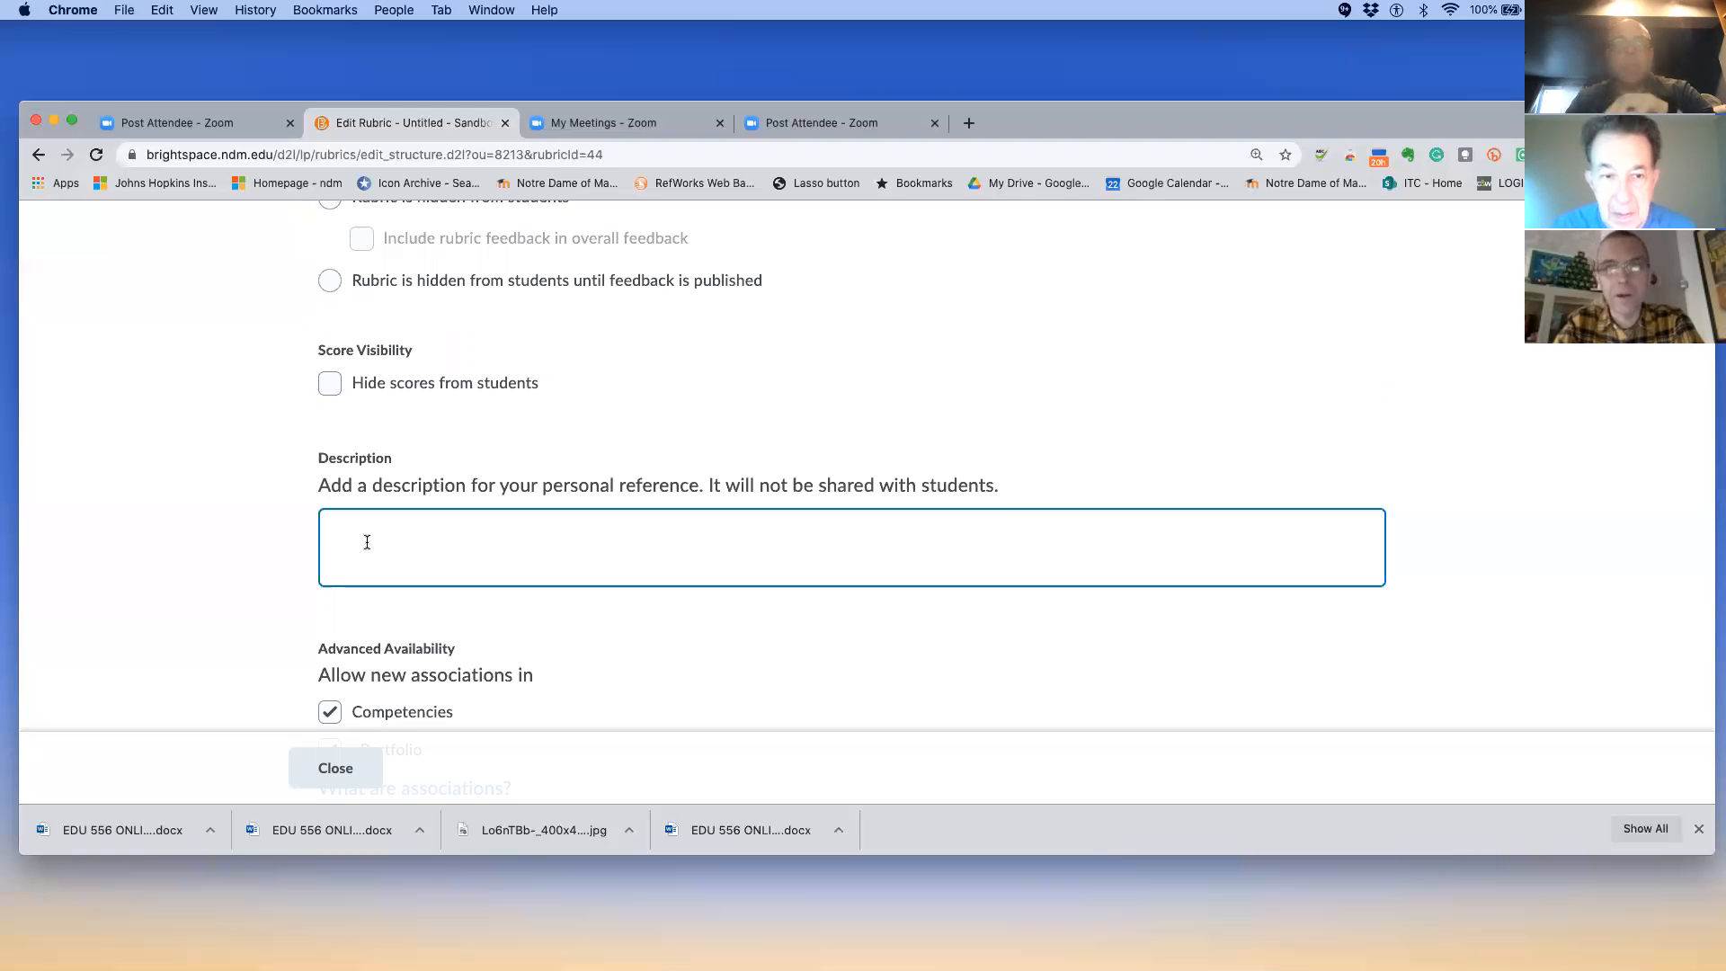
scroll(367, 542, up, 20)
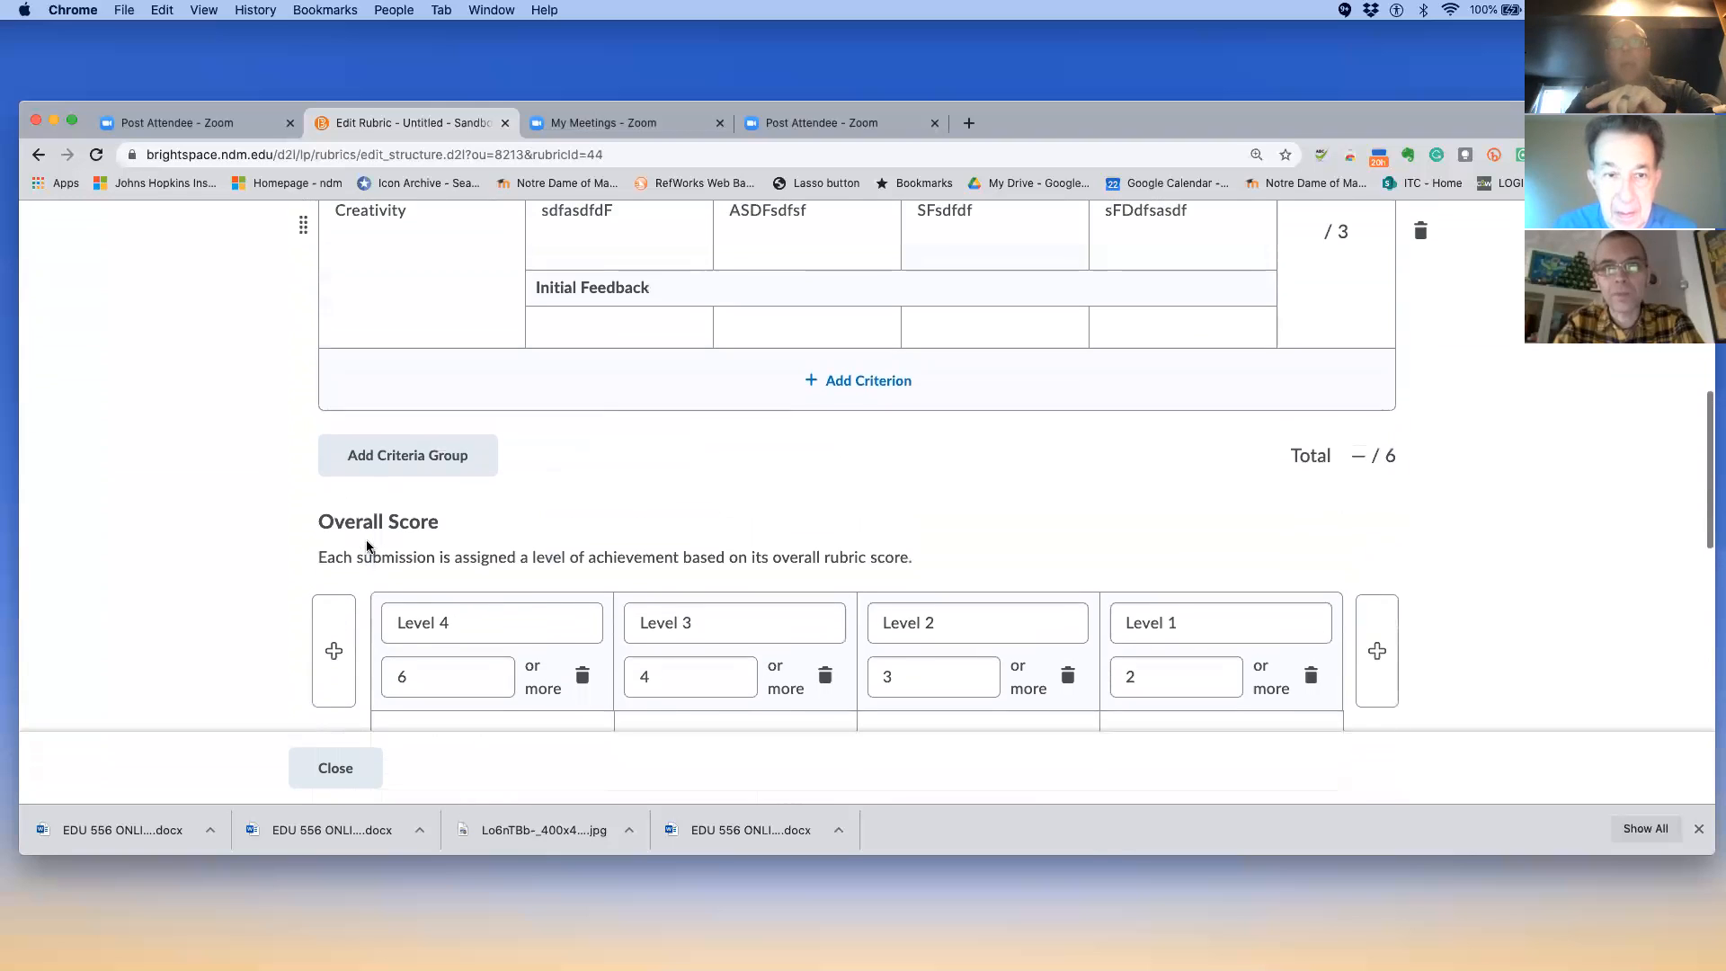
Leave the Paper 3 rubric editor and open the sandbox course's Rubrics list
click(738, 330)
scroll(689, 591, down, 3)
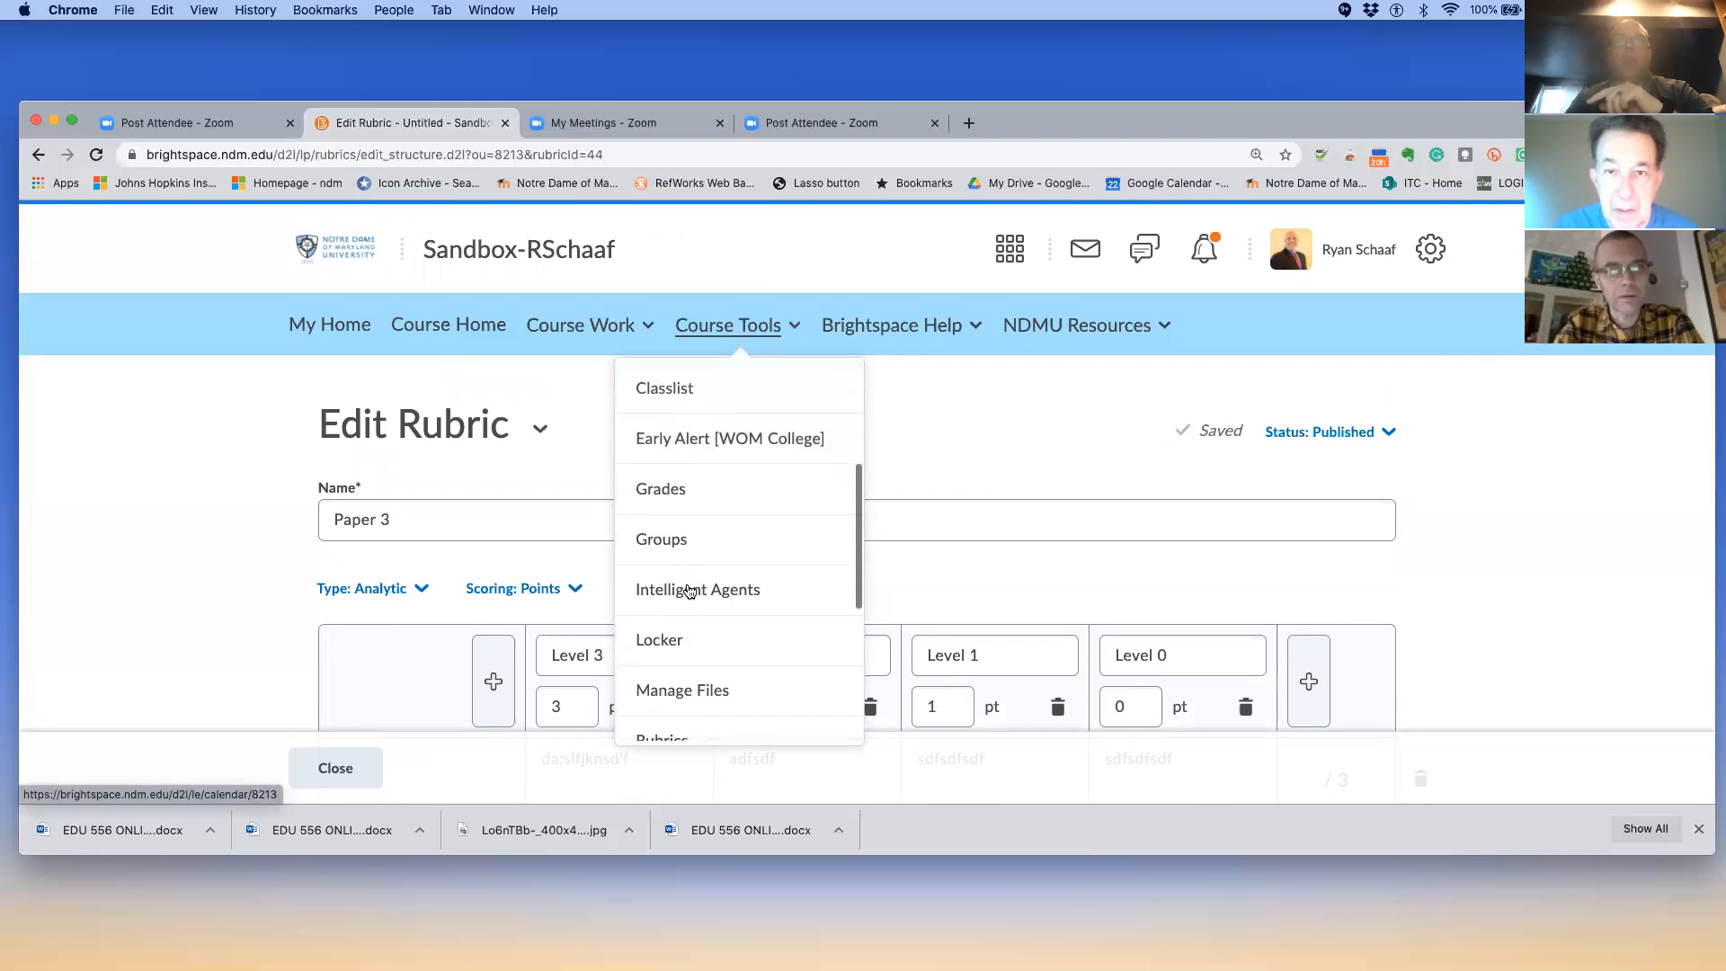
scroll(689, 591, down, 2)
click(680, 651)
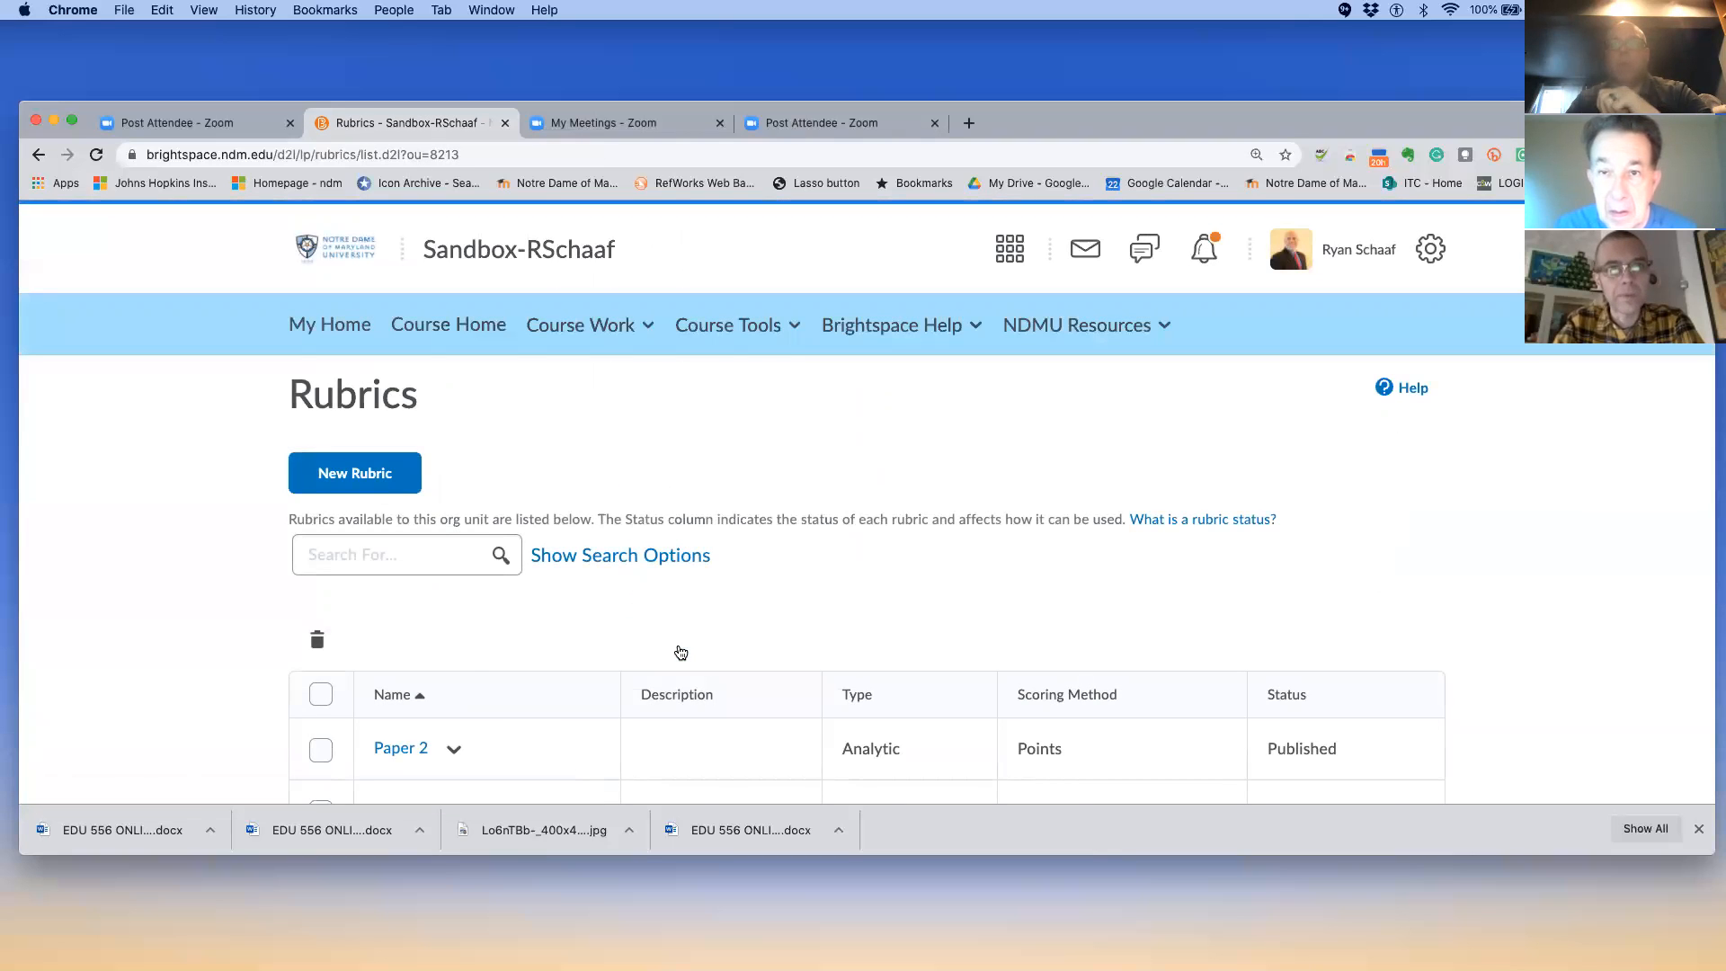
scroll(681, 651, down, 3)
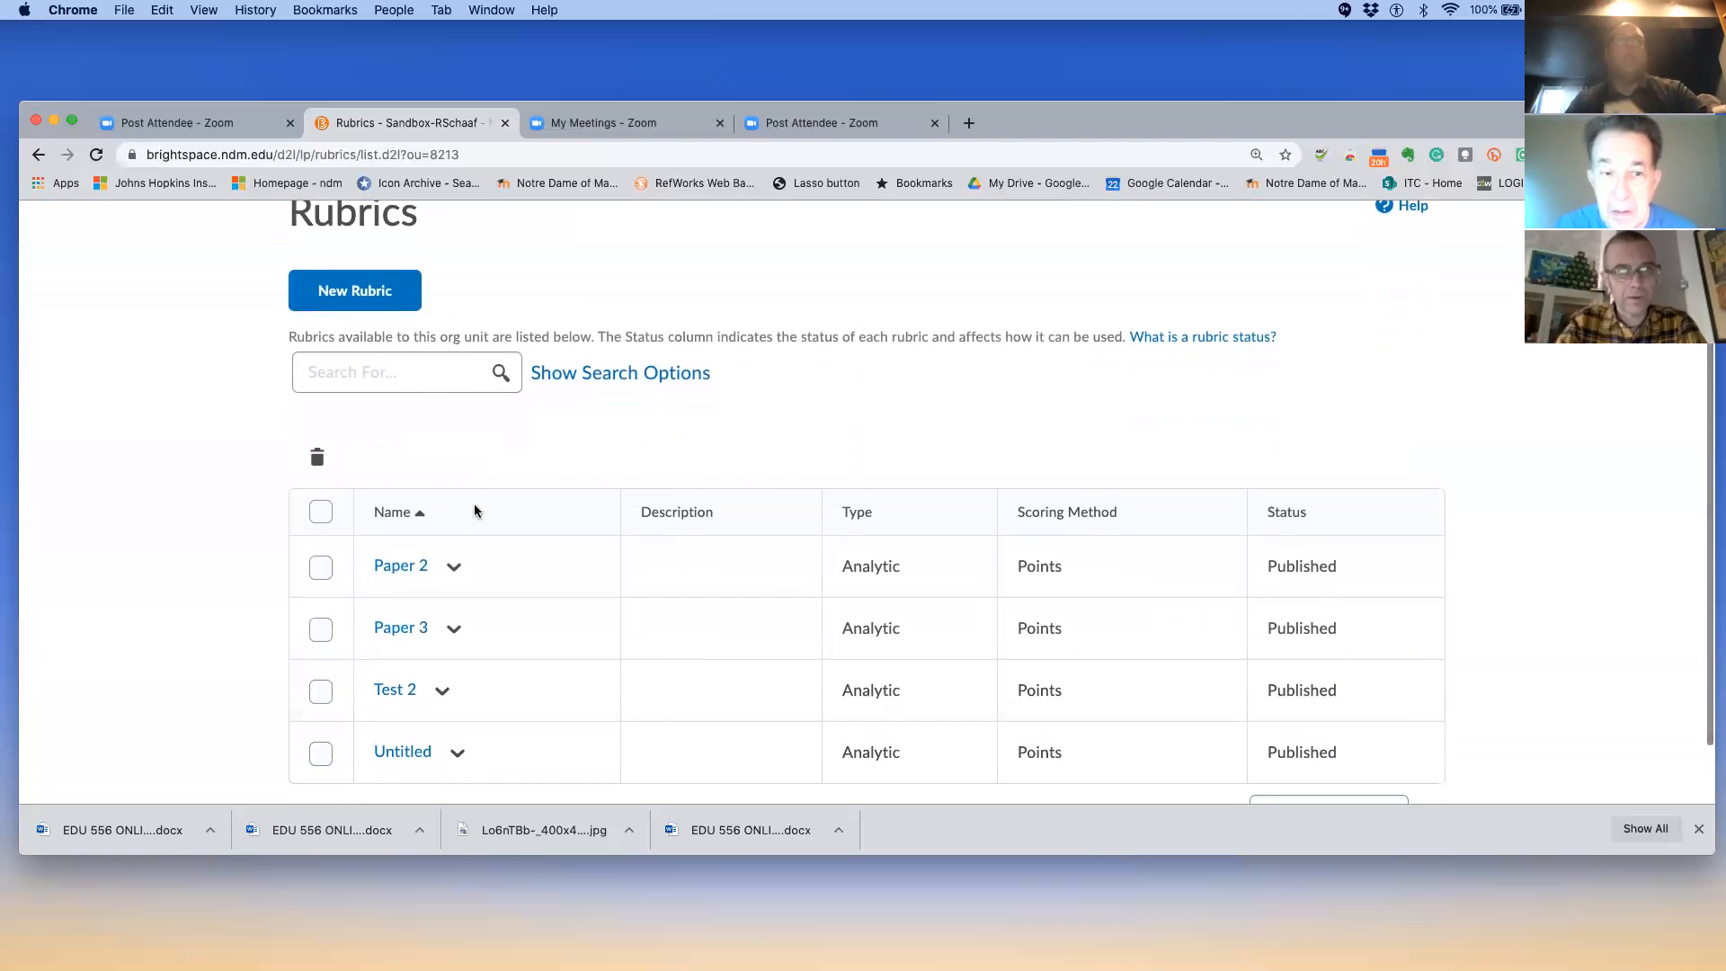
Enter "Test" as the search term for the rubrics list and show the search options
click(379, 378)
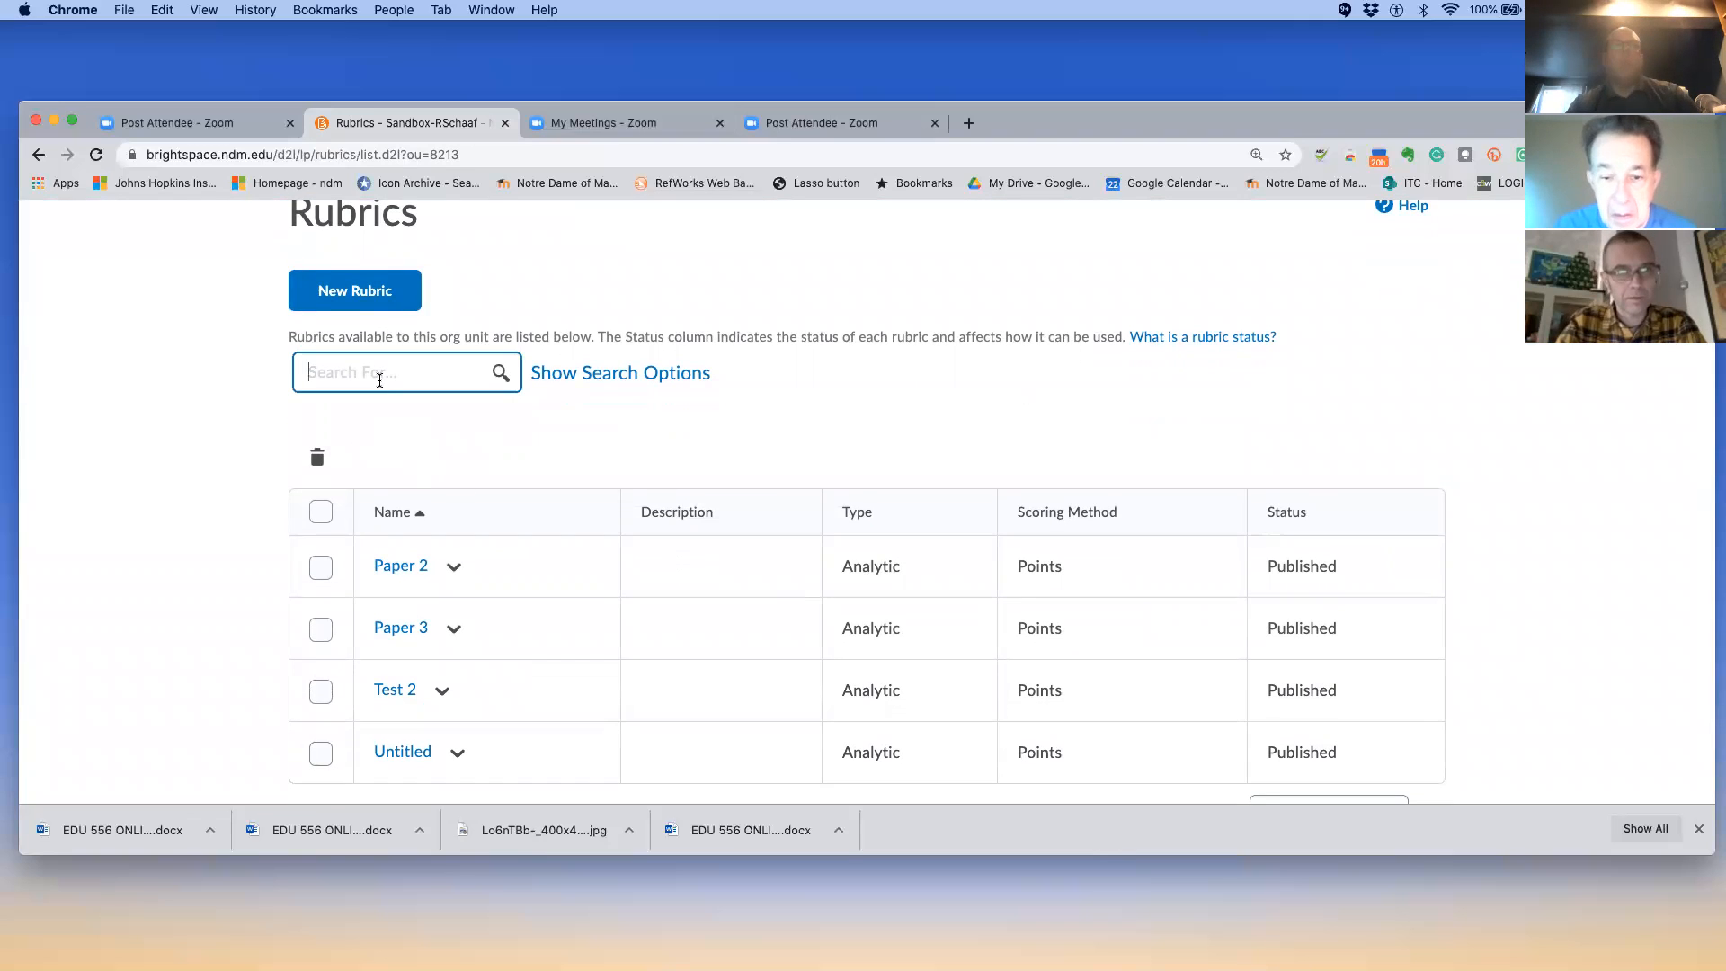
text(pap)
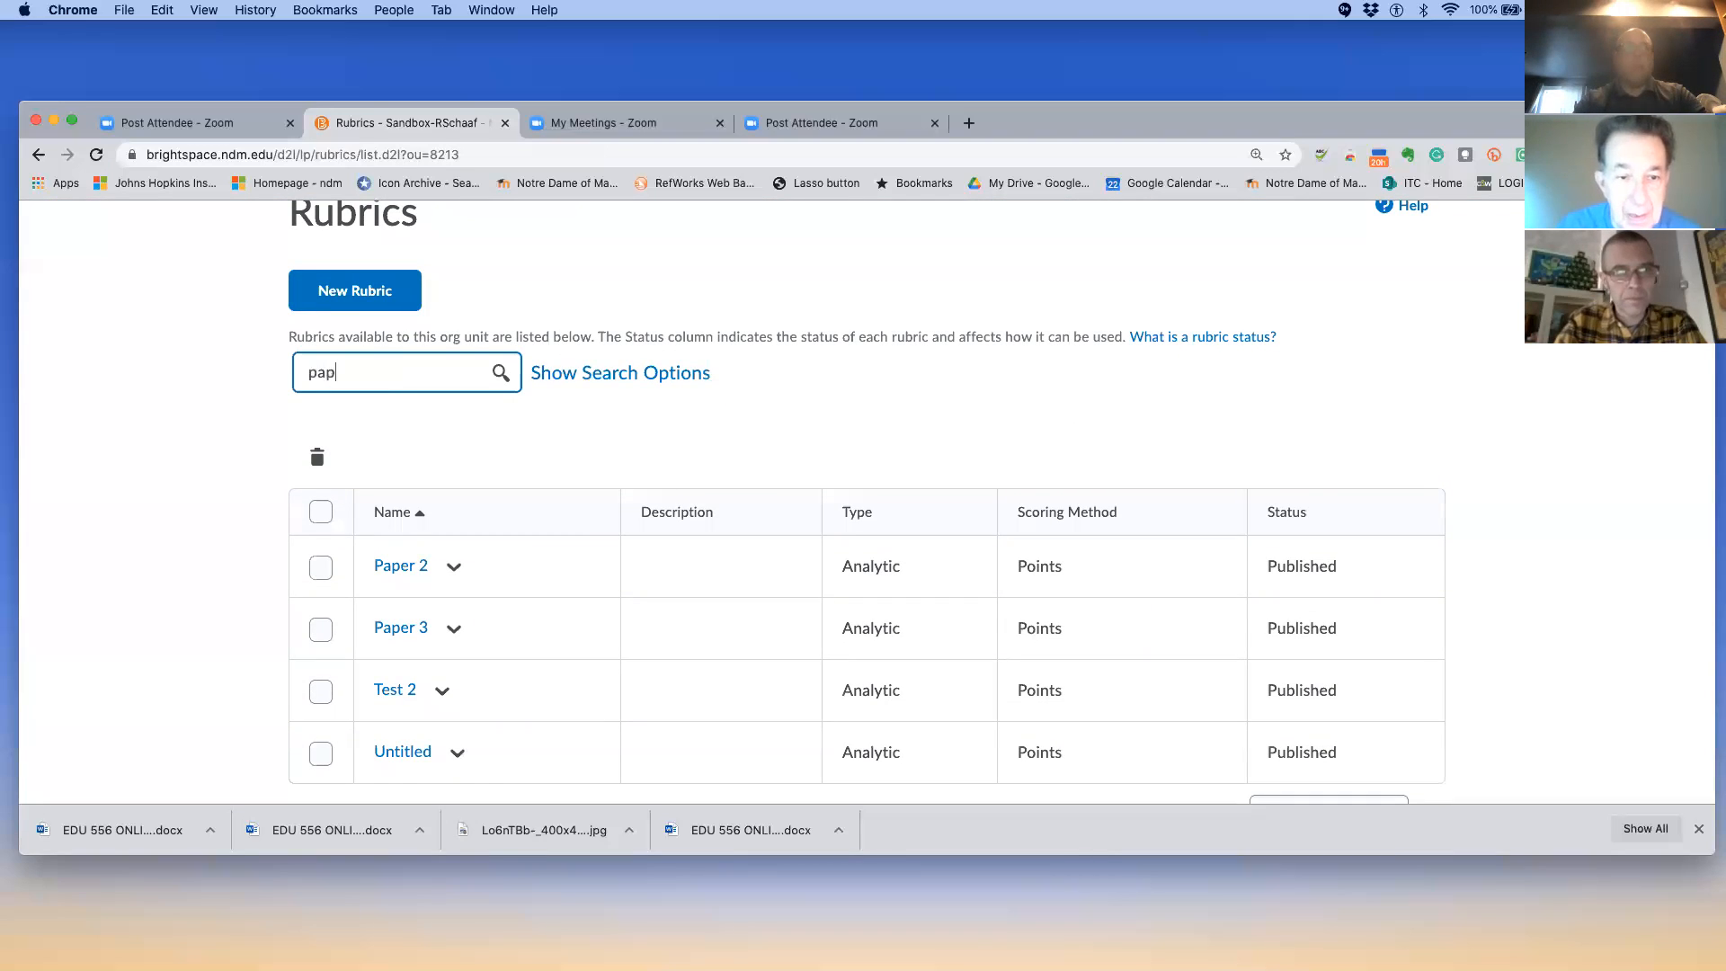
key(BackSpace)
key(BackSpace)
key(BackSpace)
text(Test)
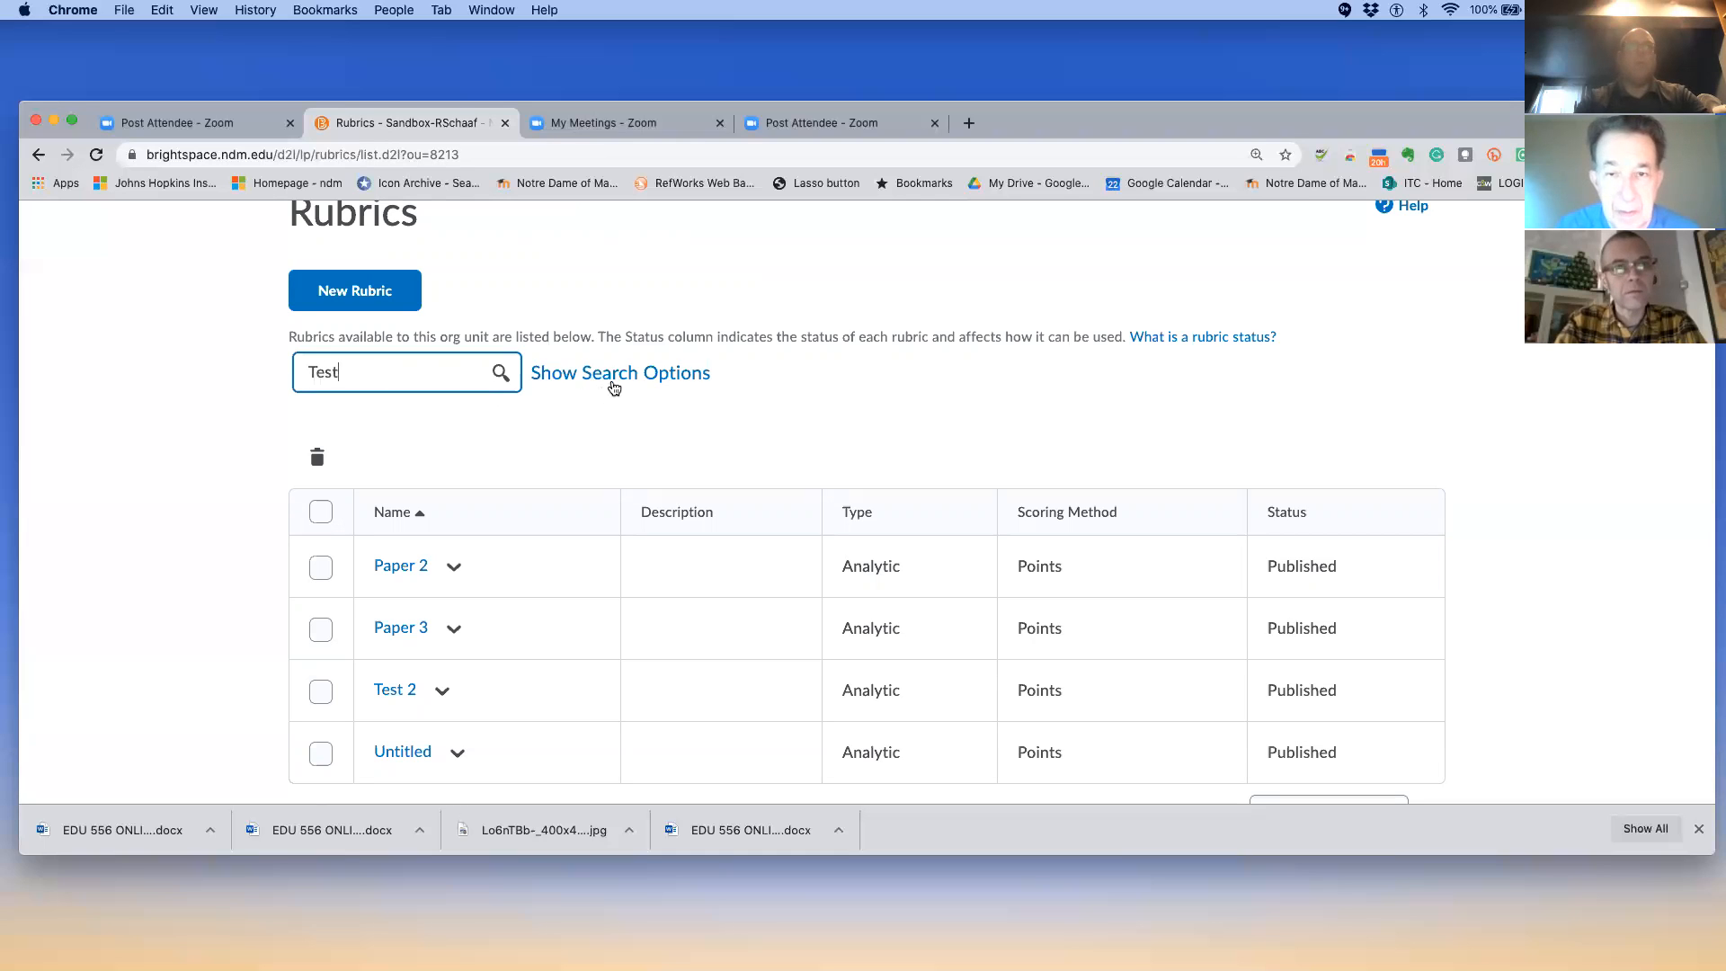
click(615, 377)
Examine the rubric search filters for fields, scoring methods, rubric types and statuses, and the list of available rubrics
scroll(738, 462, down, 1)
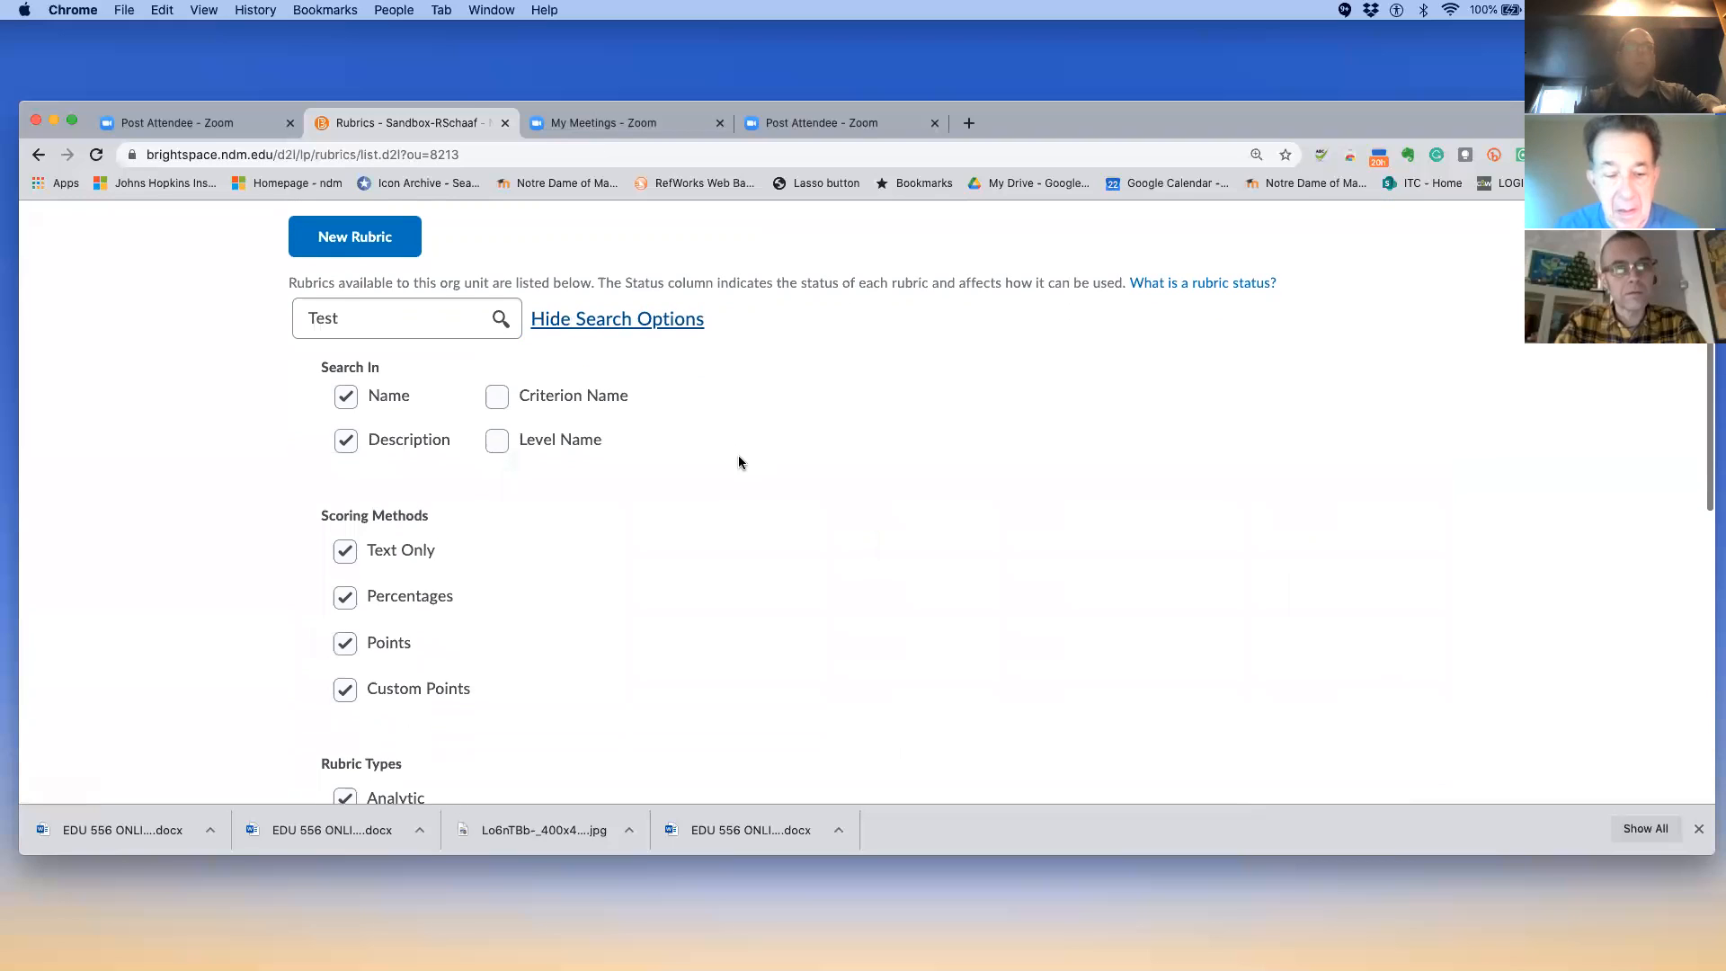
scroll(738, 462, down, 1)
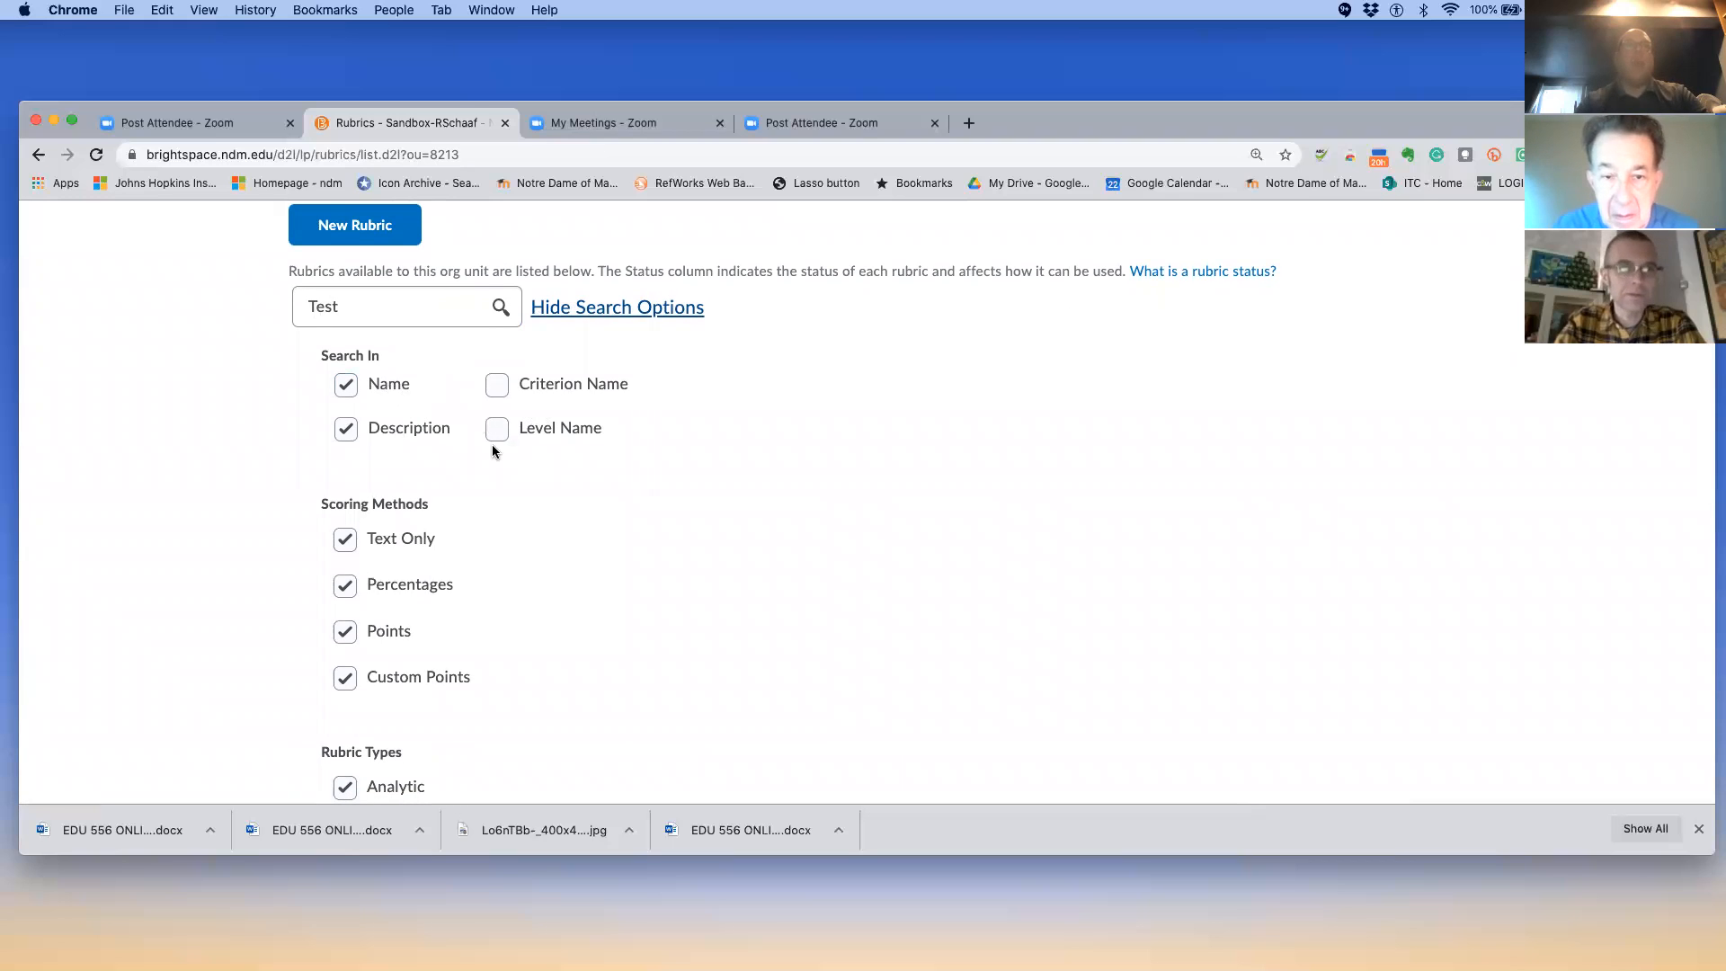
scroll(492, 444, down, 3)
scroll(493, 446, down, 7)
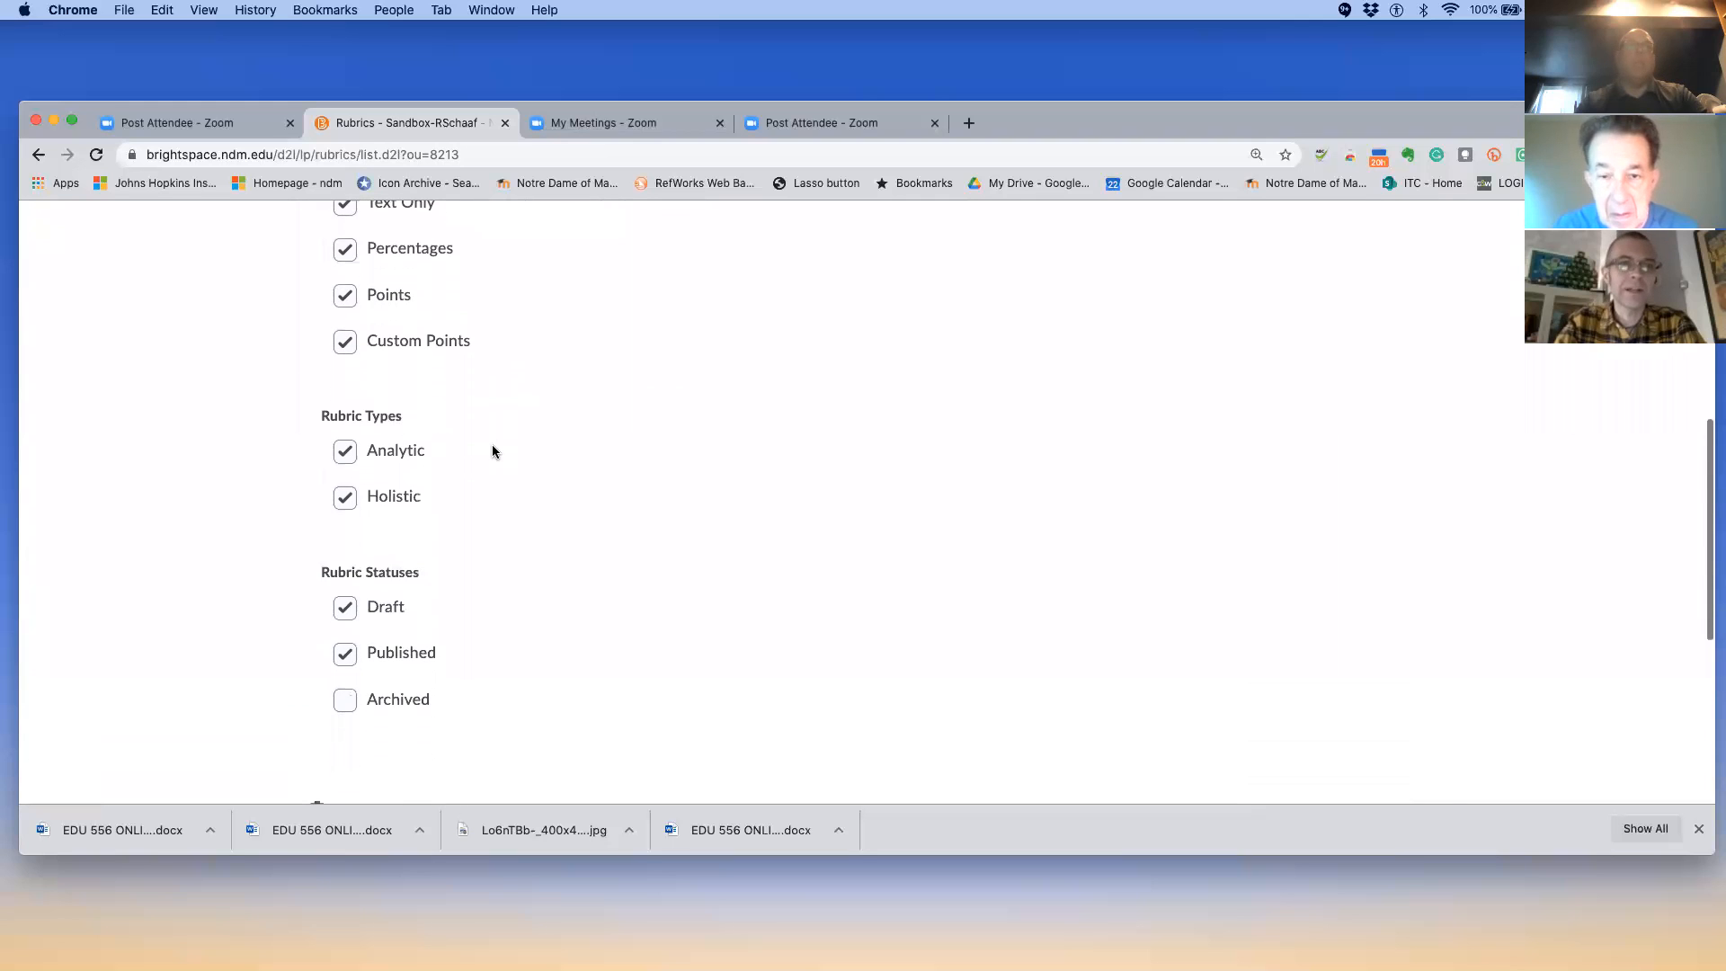
scroll(493, 452, down, 4)
scroll(493, 452, up, 5)
scroll(493, 451, down, 5)
scroll(492, 451, up, 10)
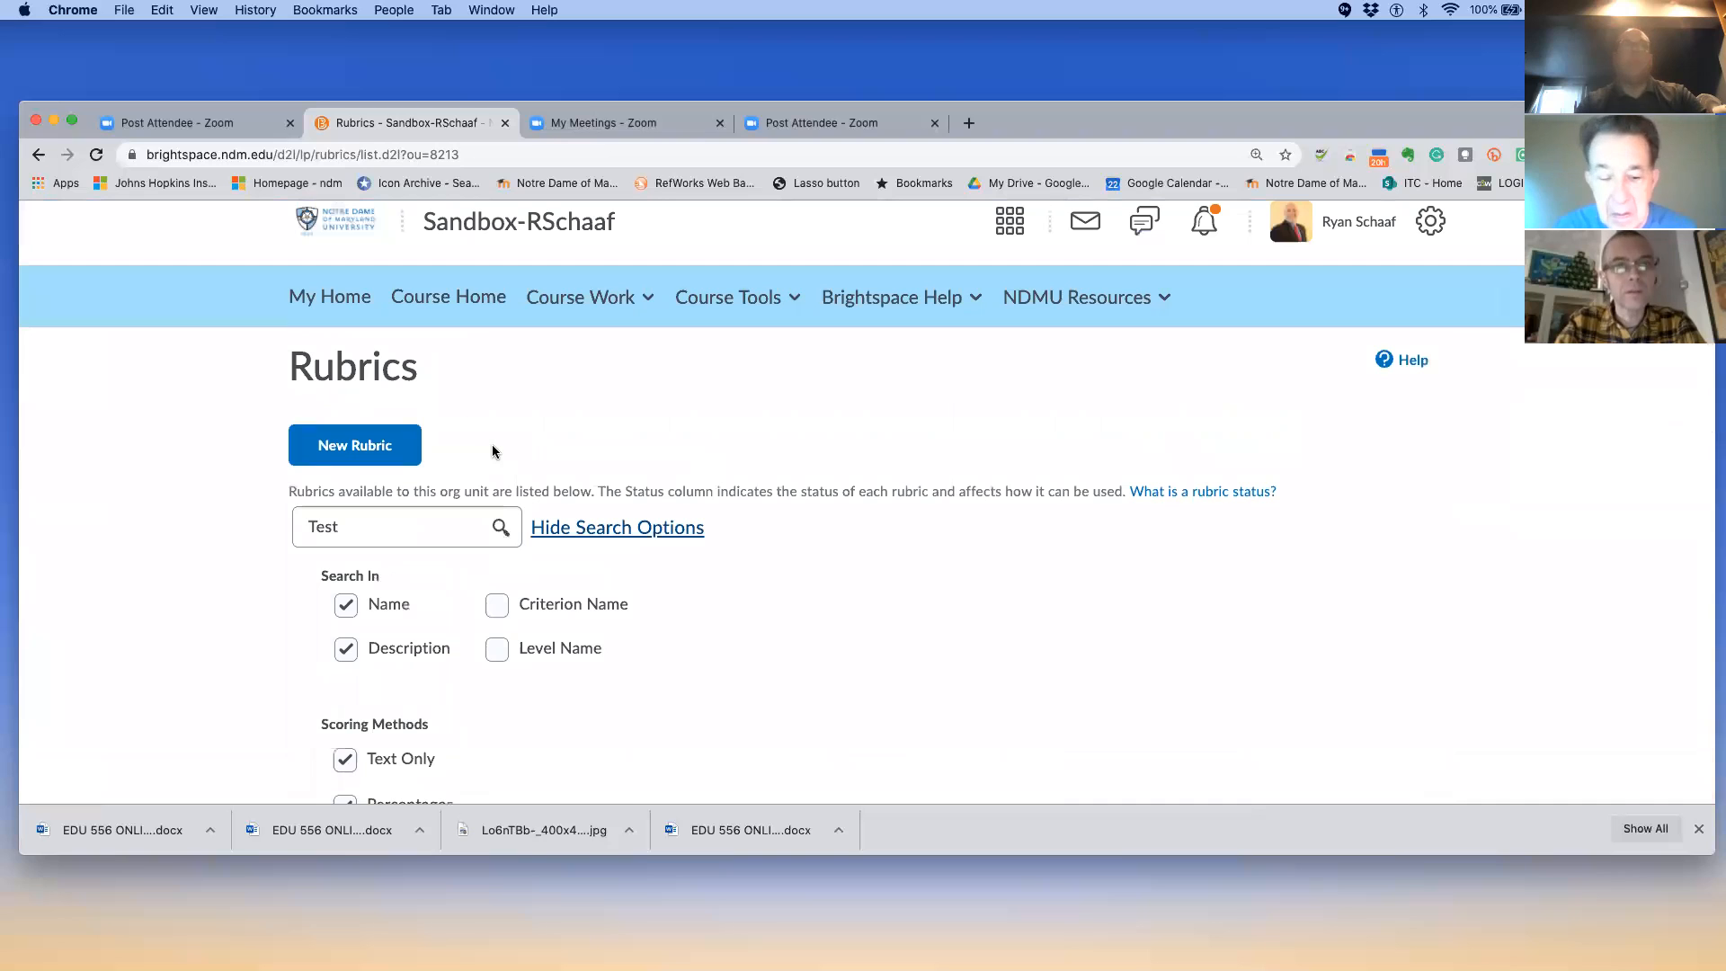
scroll(665, 469, down, 1)
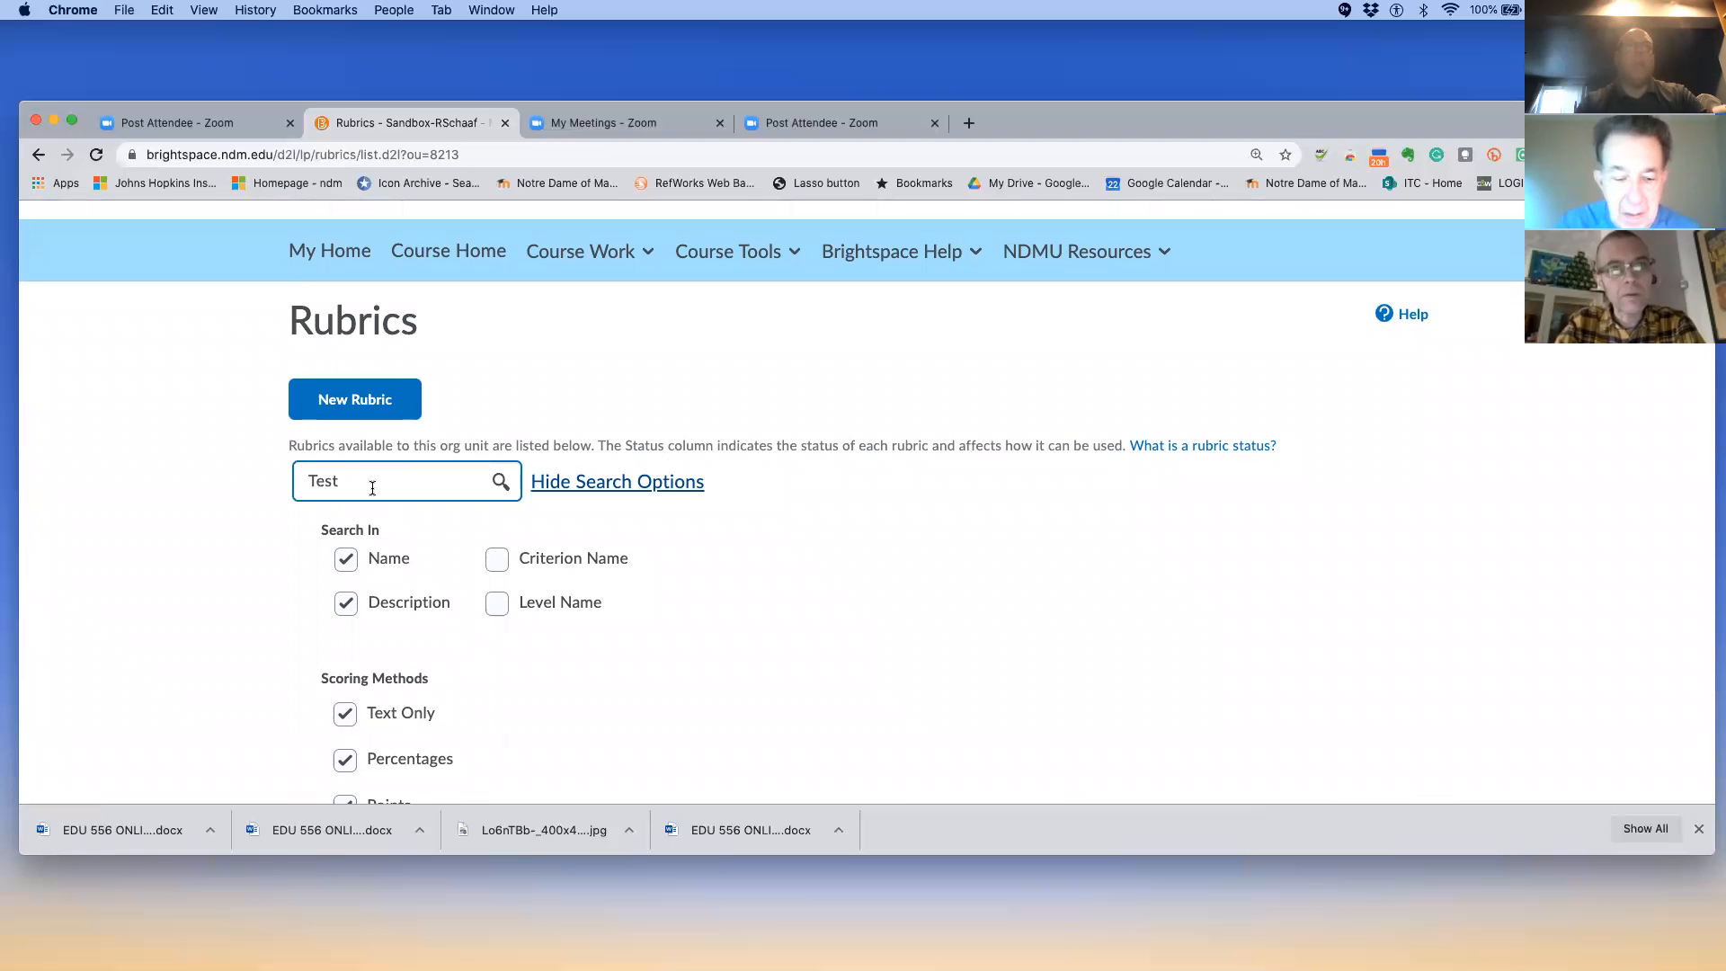
scroll(372, 487, down, 5)
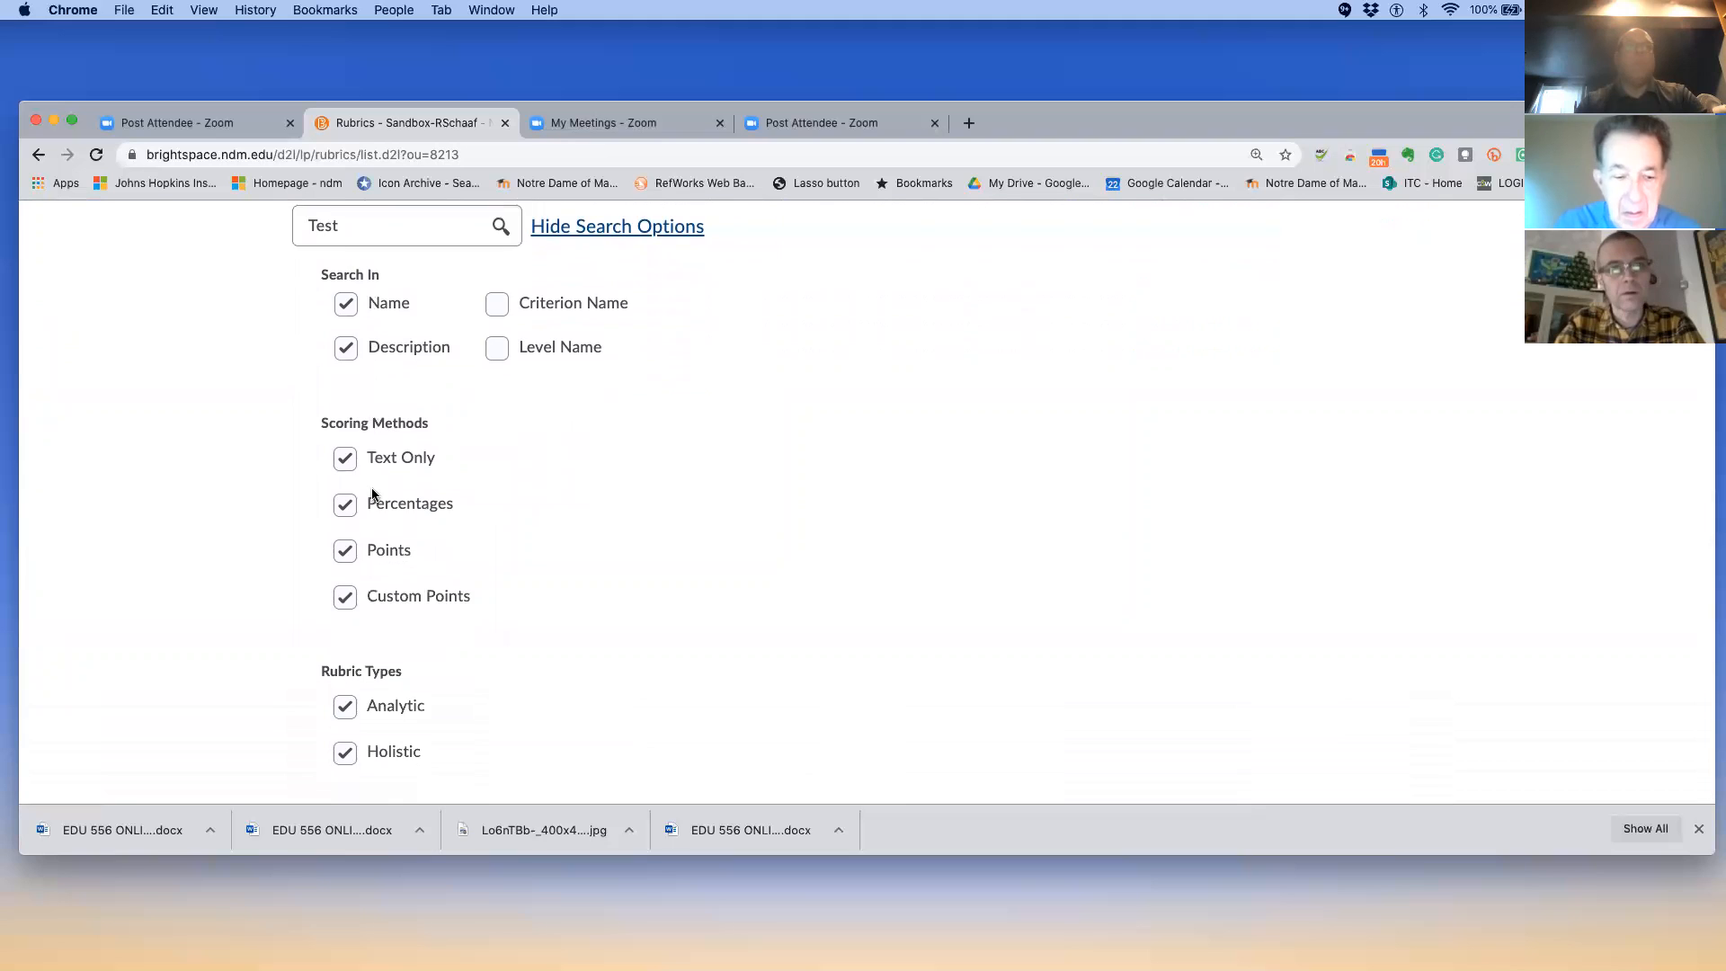
scroll(372, 493, down, 6)
scroll(372, 493, down, 1)
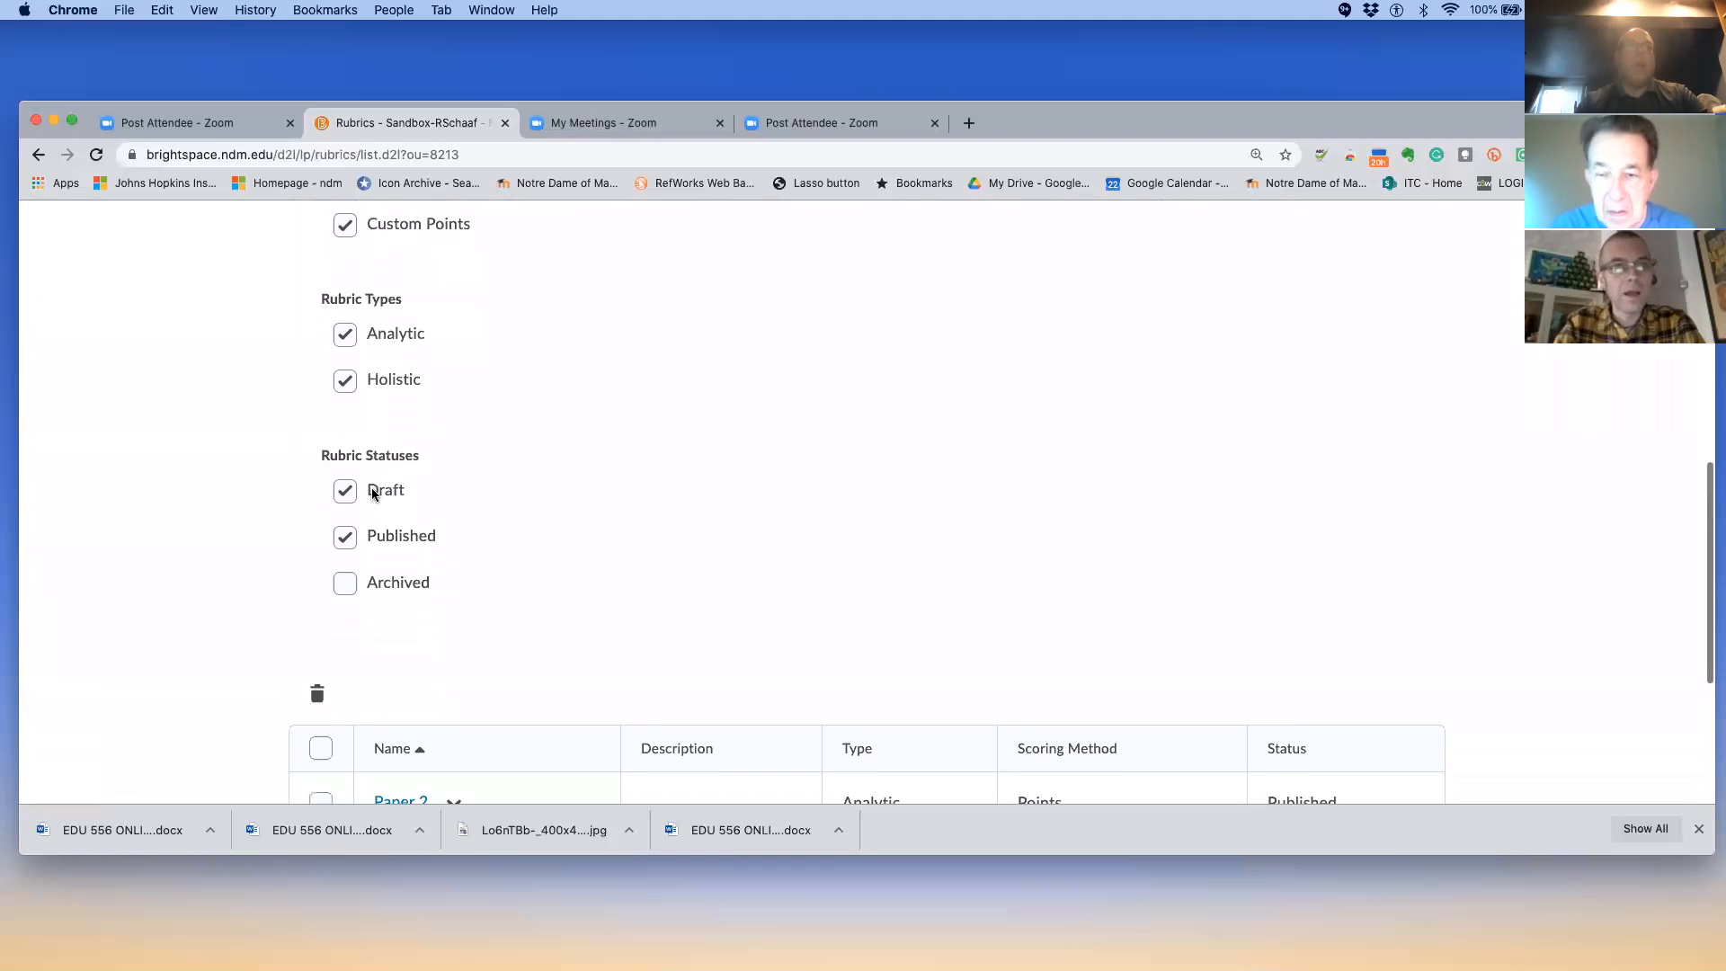
scroll(372, 494, down, 1)
scroll(372, 493, down, 4)
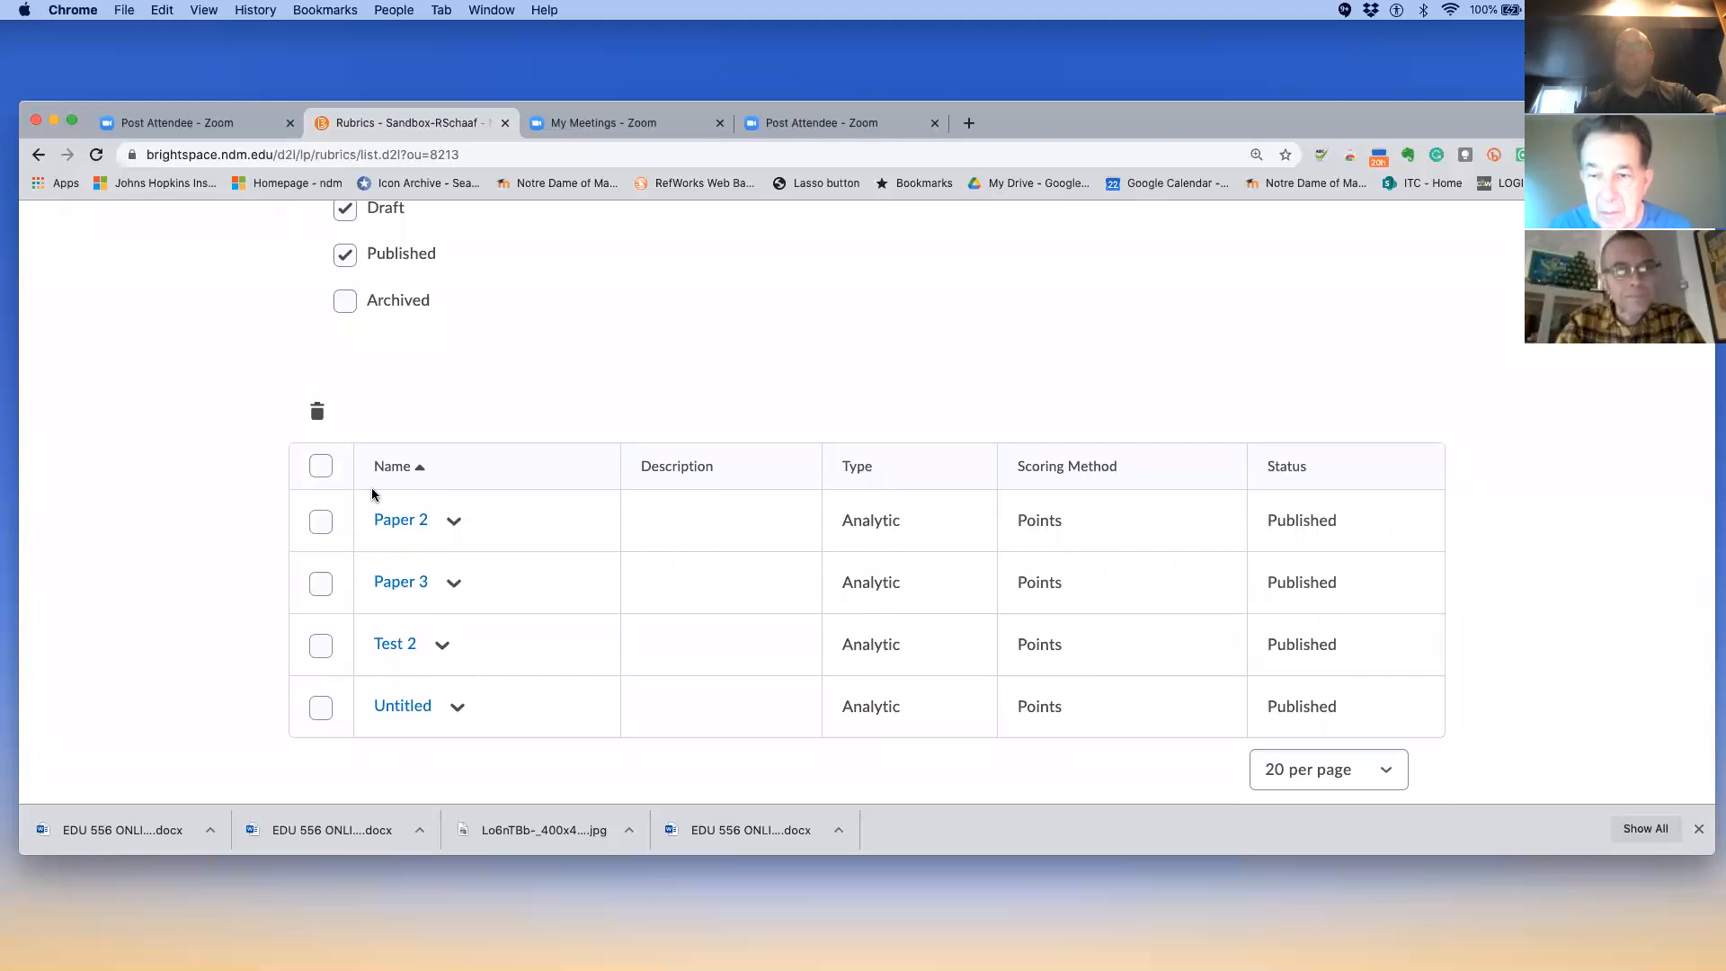
scroll(372, 493, up, 10)
scroll(373, 494, up, 2)
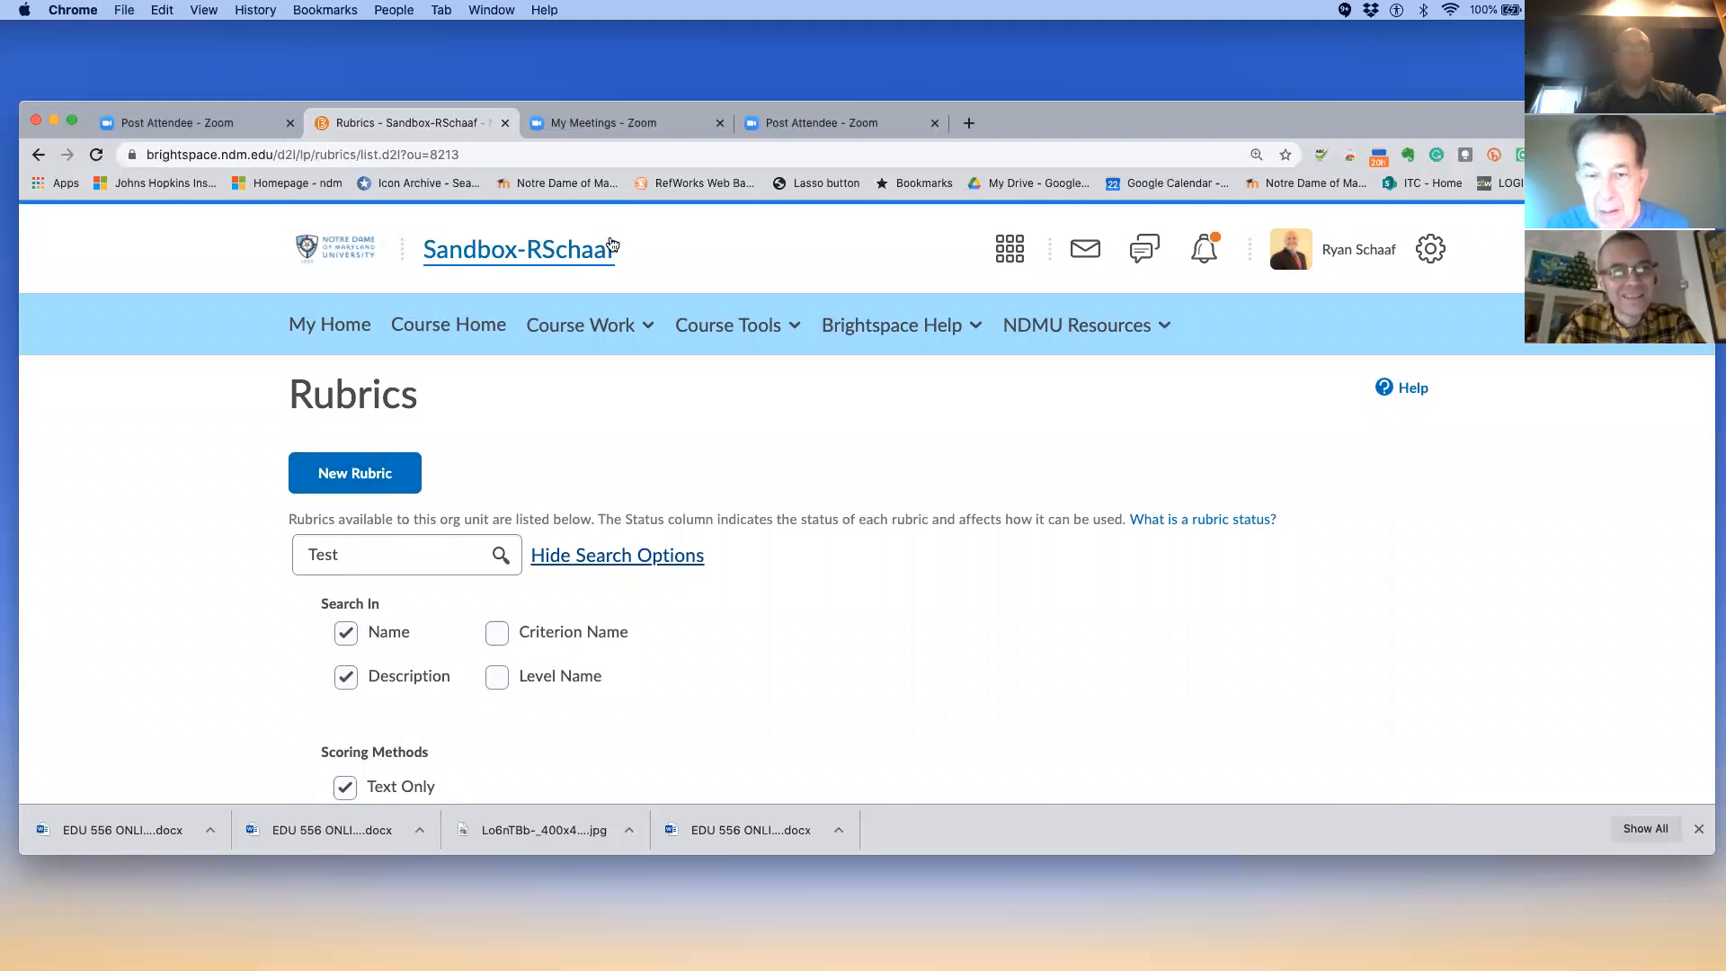
Return to the Brightspace home page, open the Sample Course and dismiss its welcome message
click(37, 156)
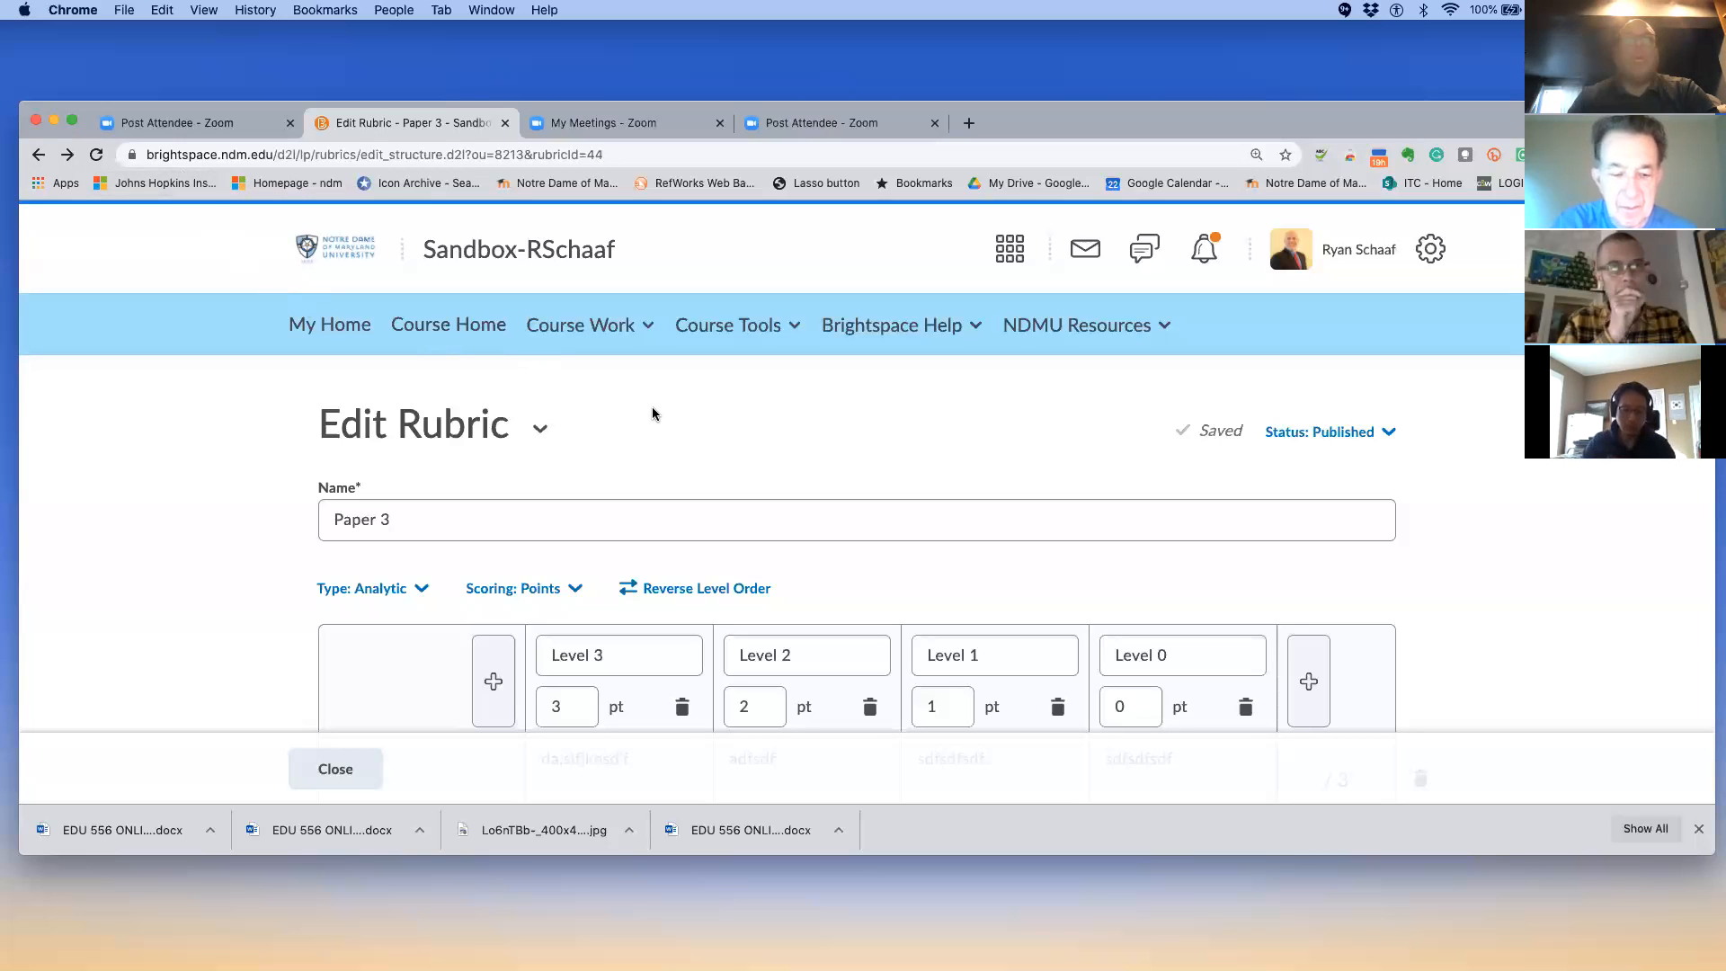
click(329, 337)
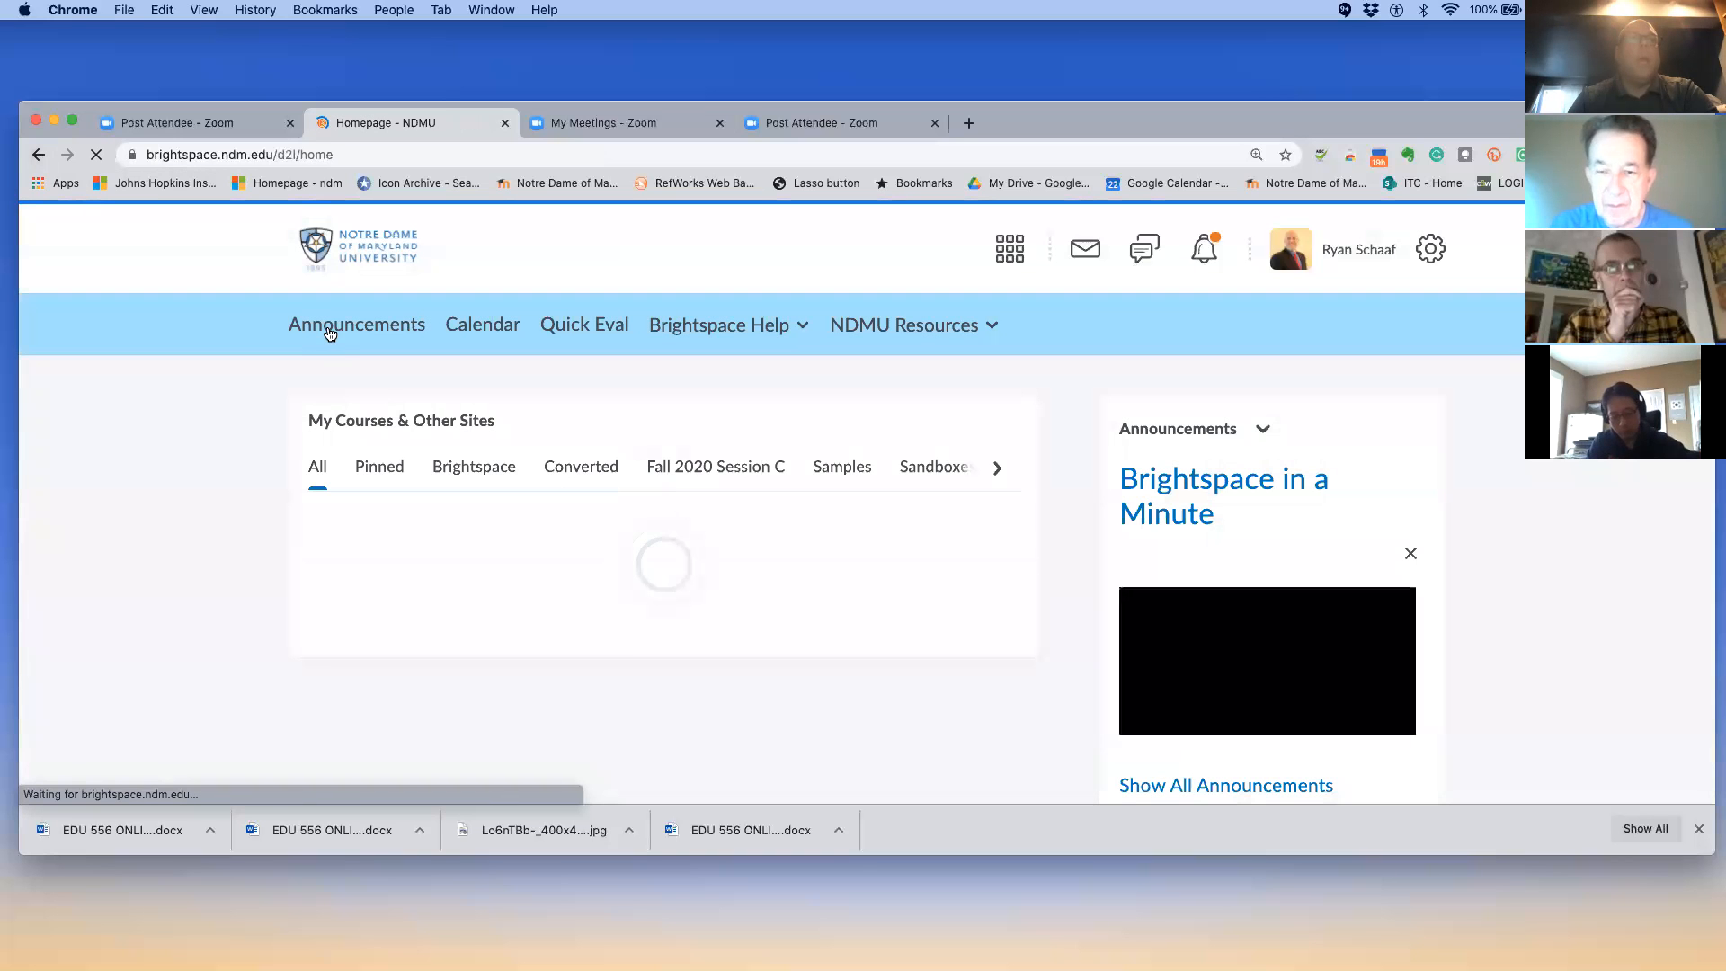
scroll(631, 374, down, 5)
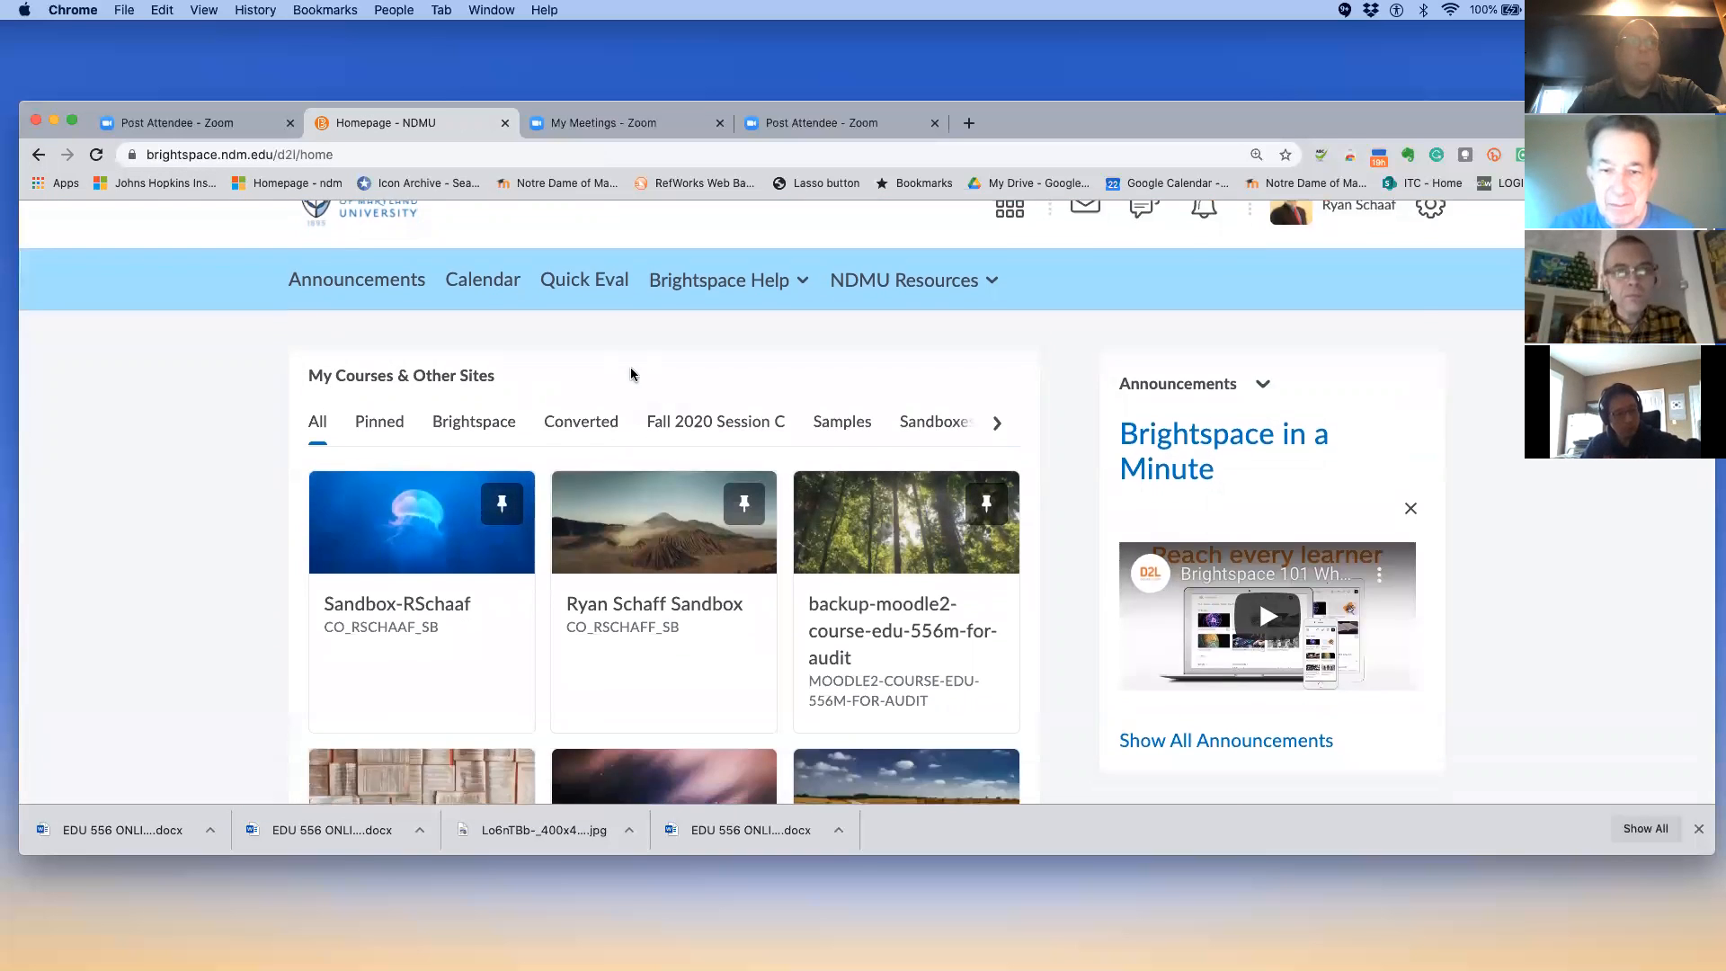
scroll(634, 376, down, 1)
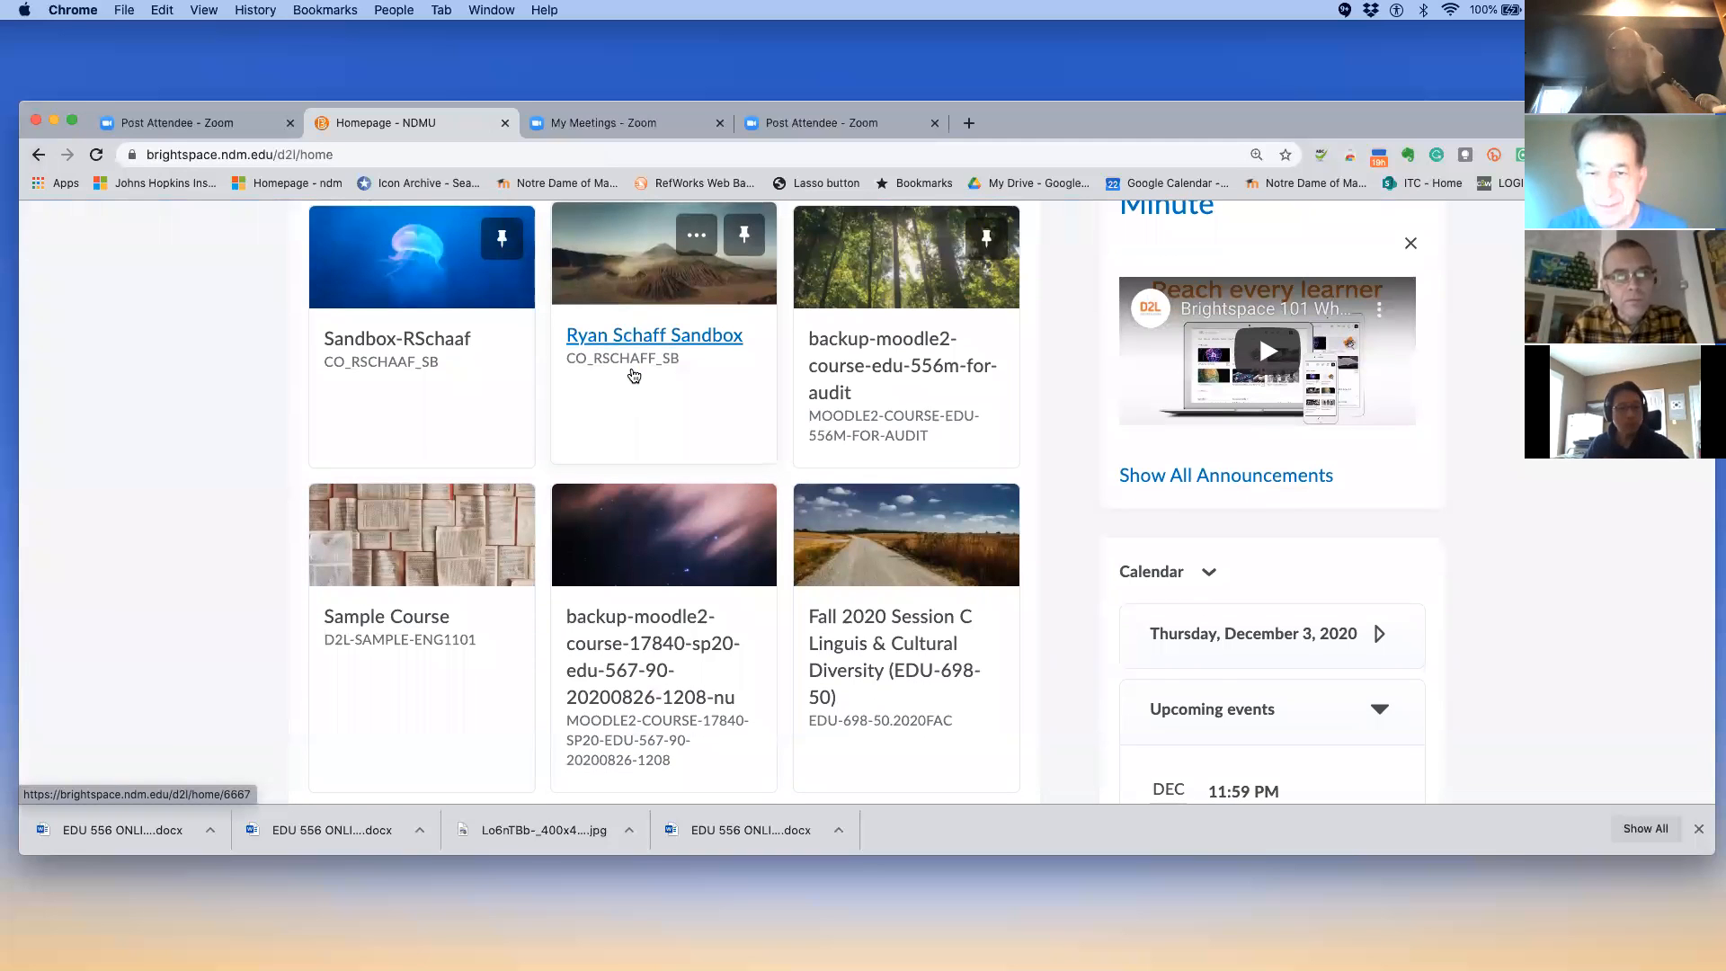
click(415, 632)
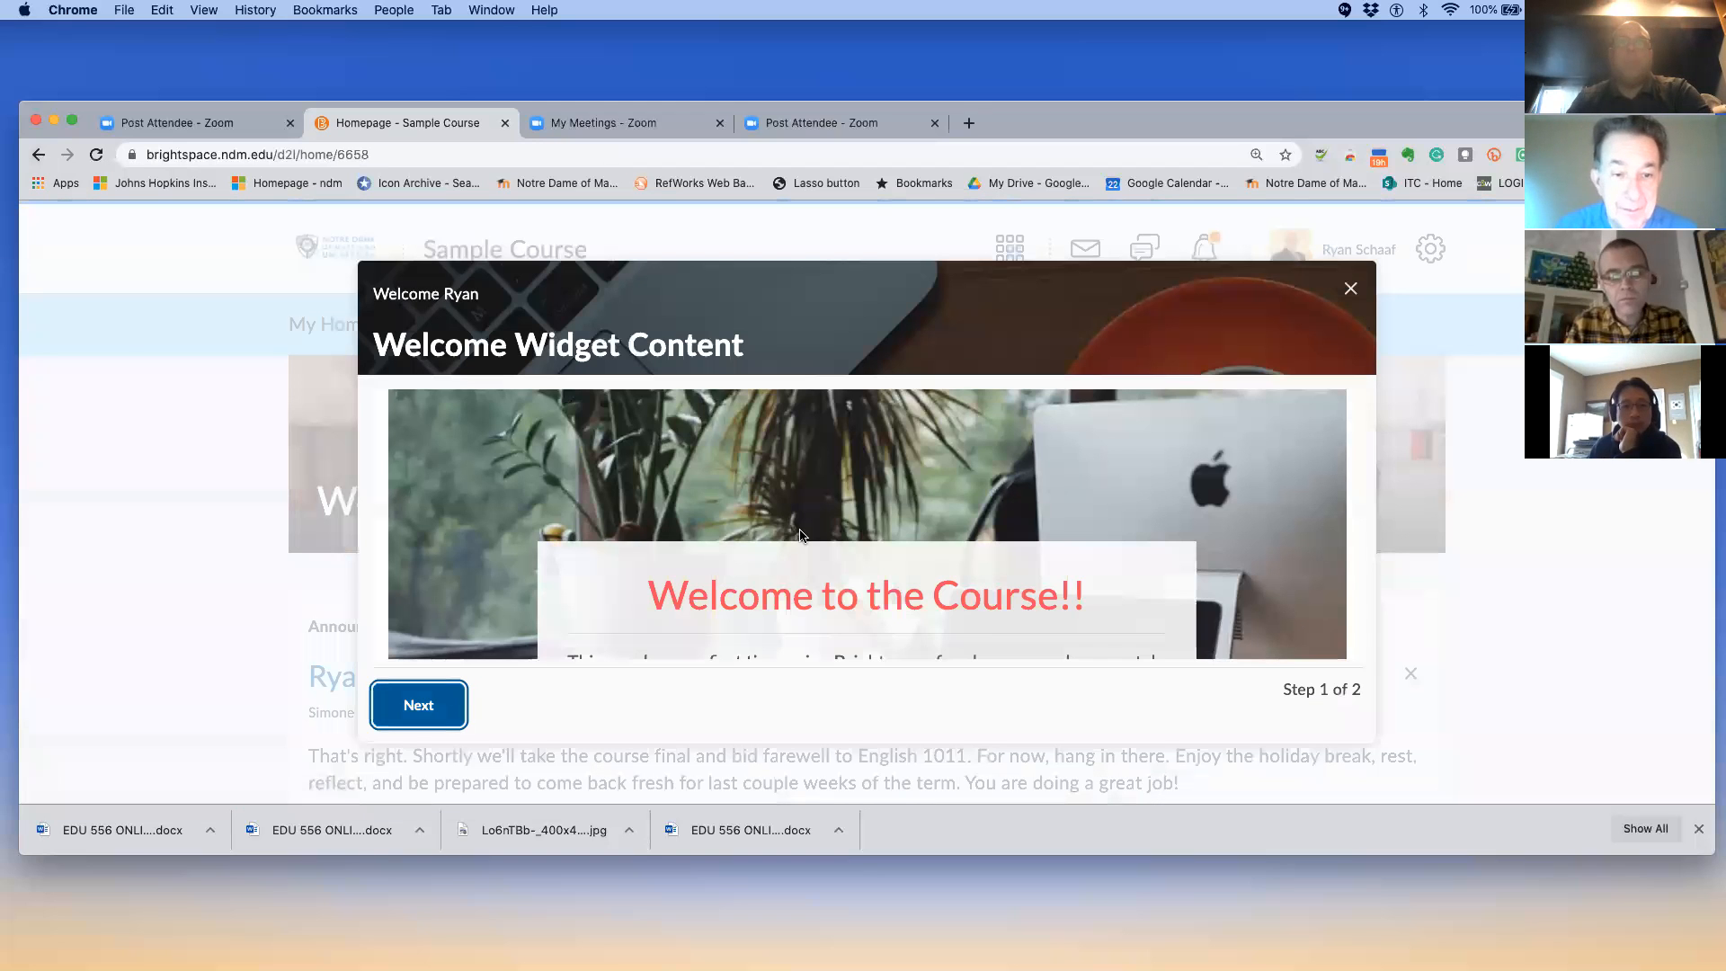
click(1349, 289)
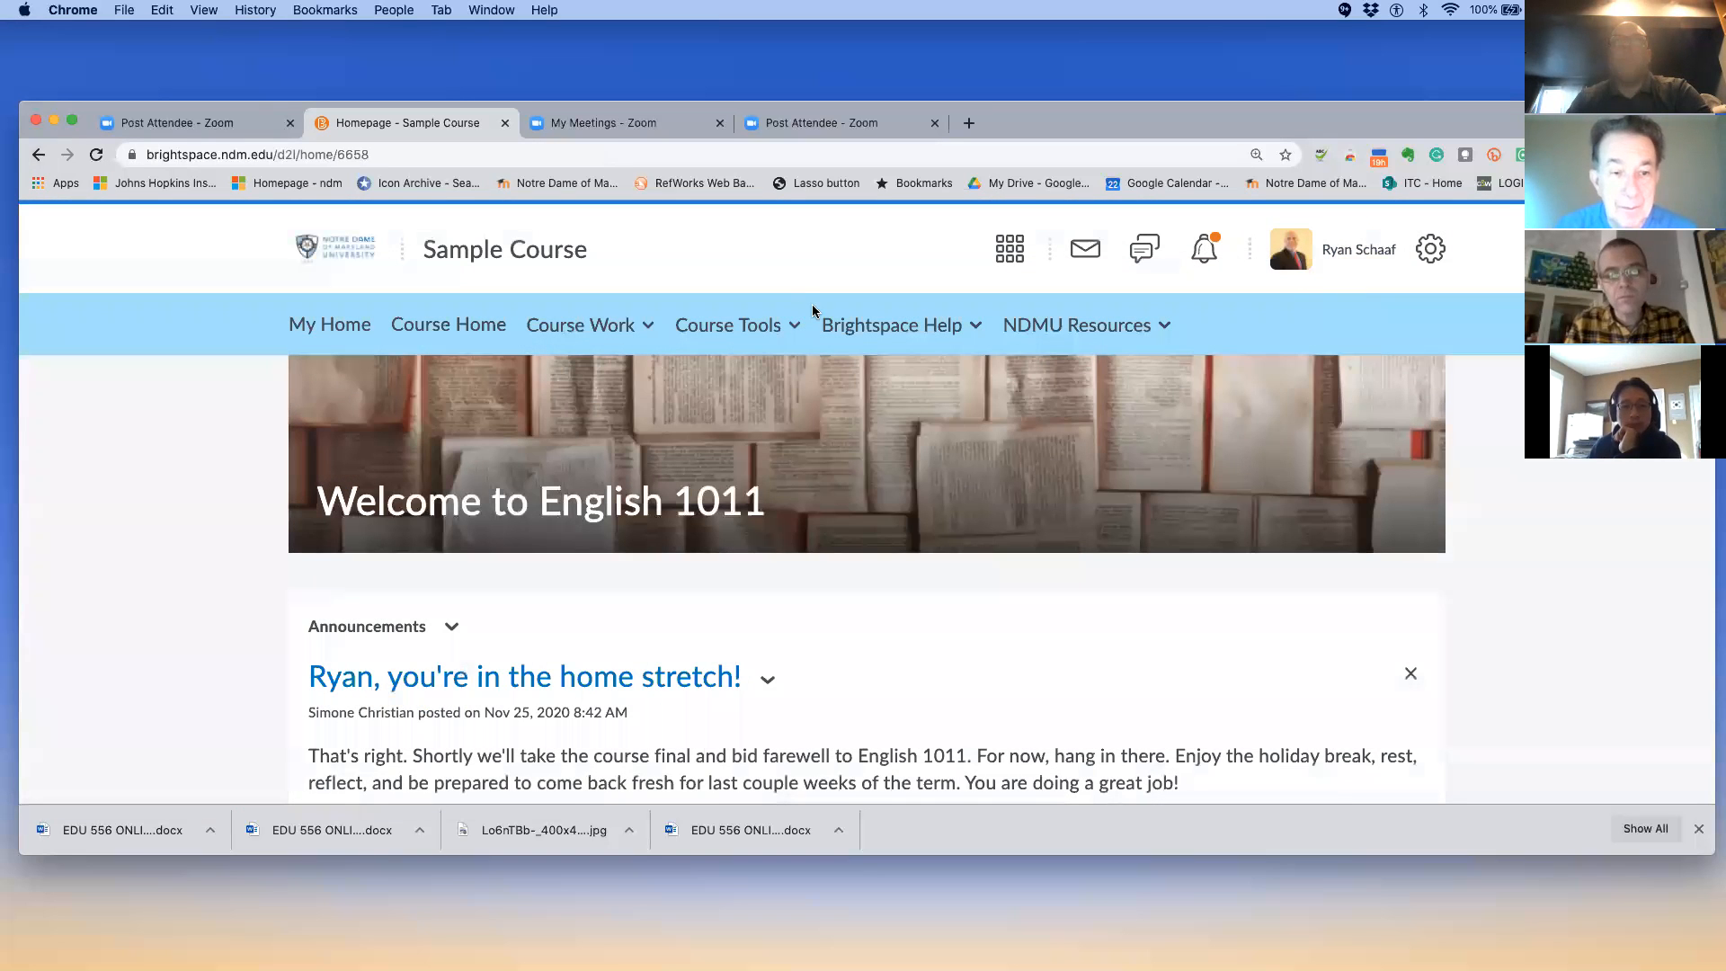
Open the Sample Course's Grades tool and look over the grade entry table
scroll(804, 297, down, 2)
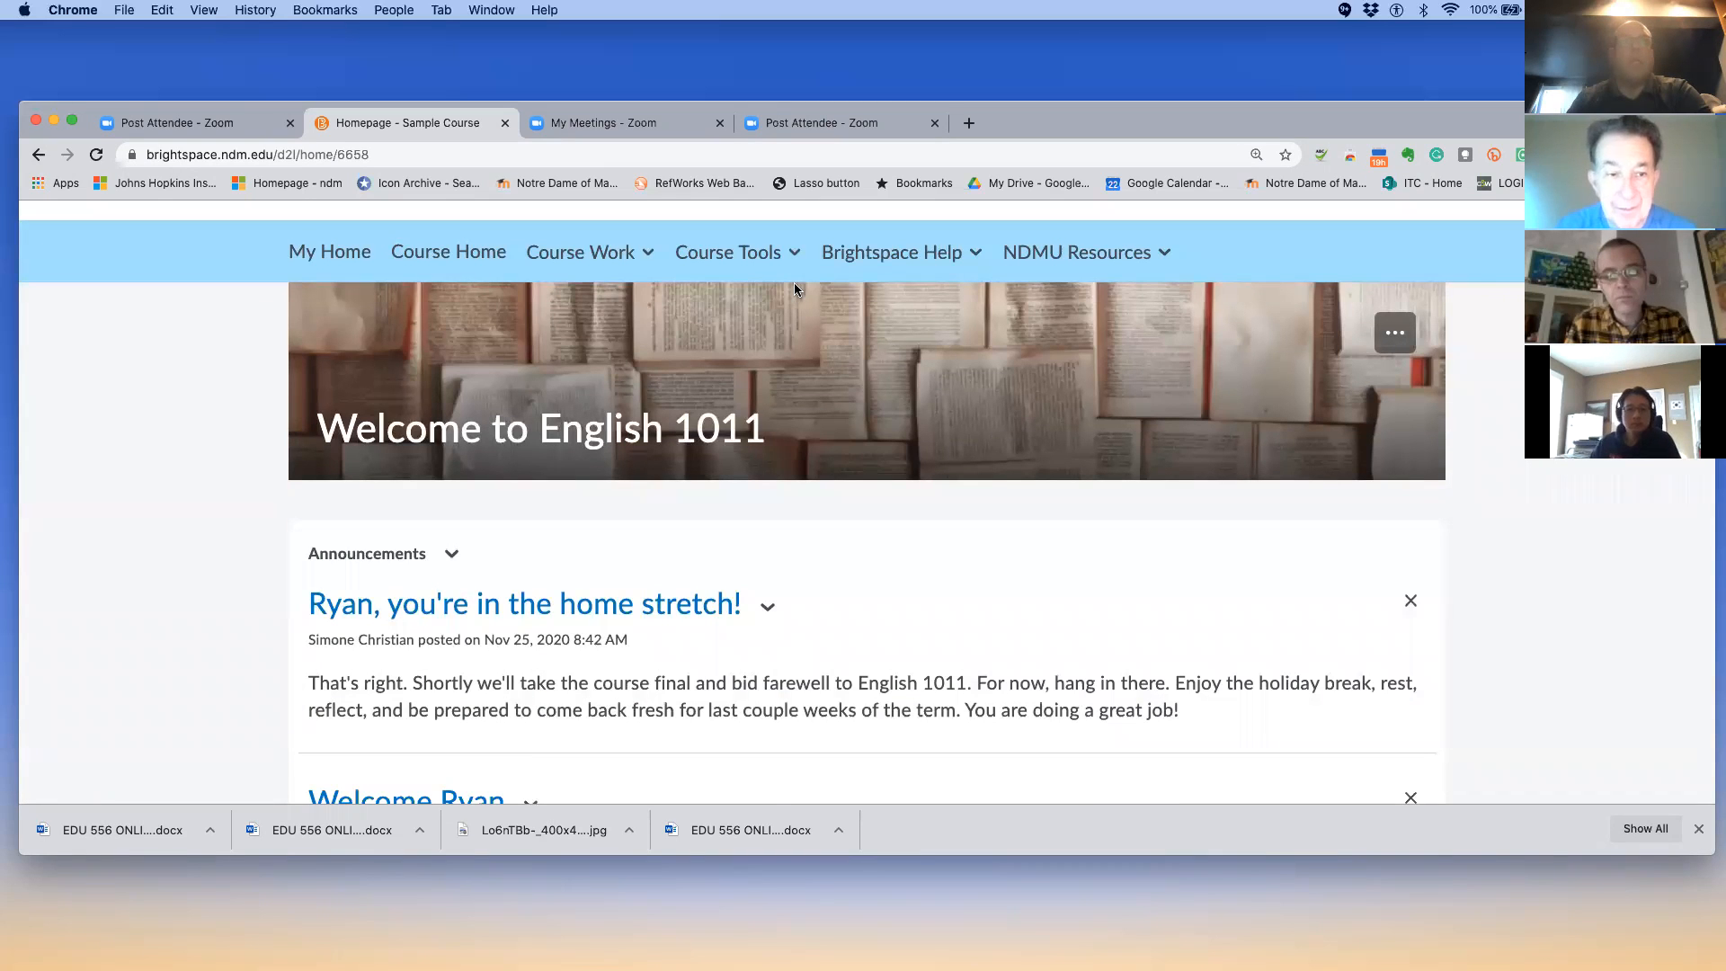
scroll(768, 295, up, 1)
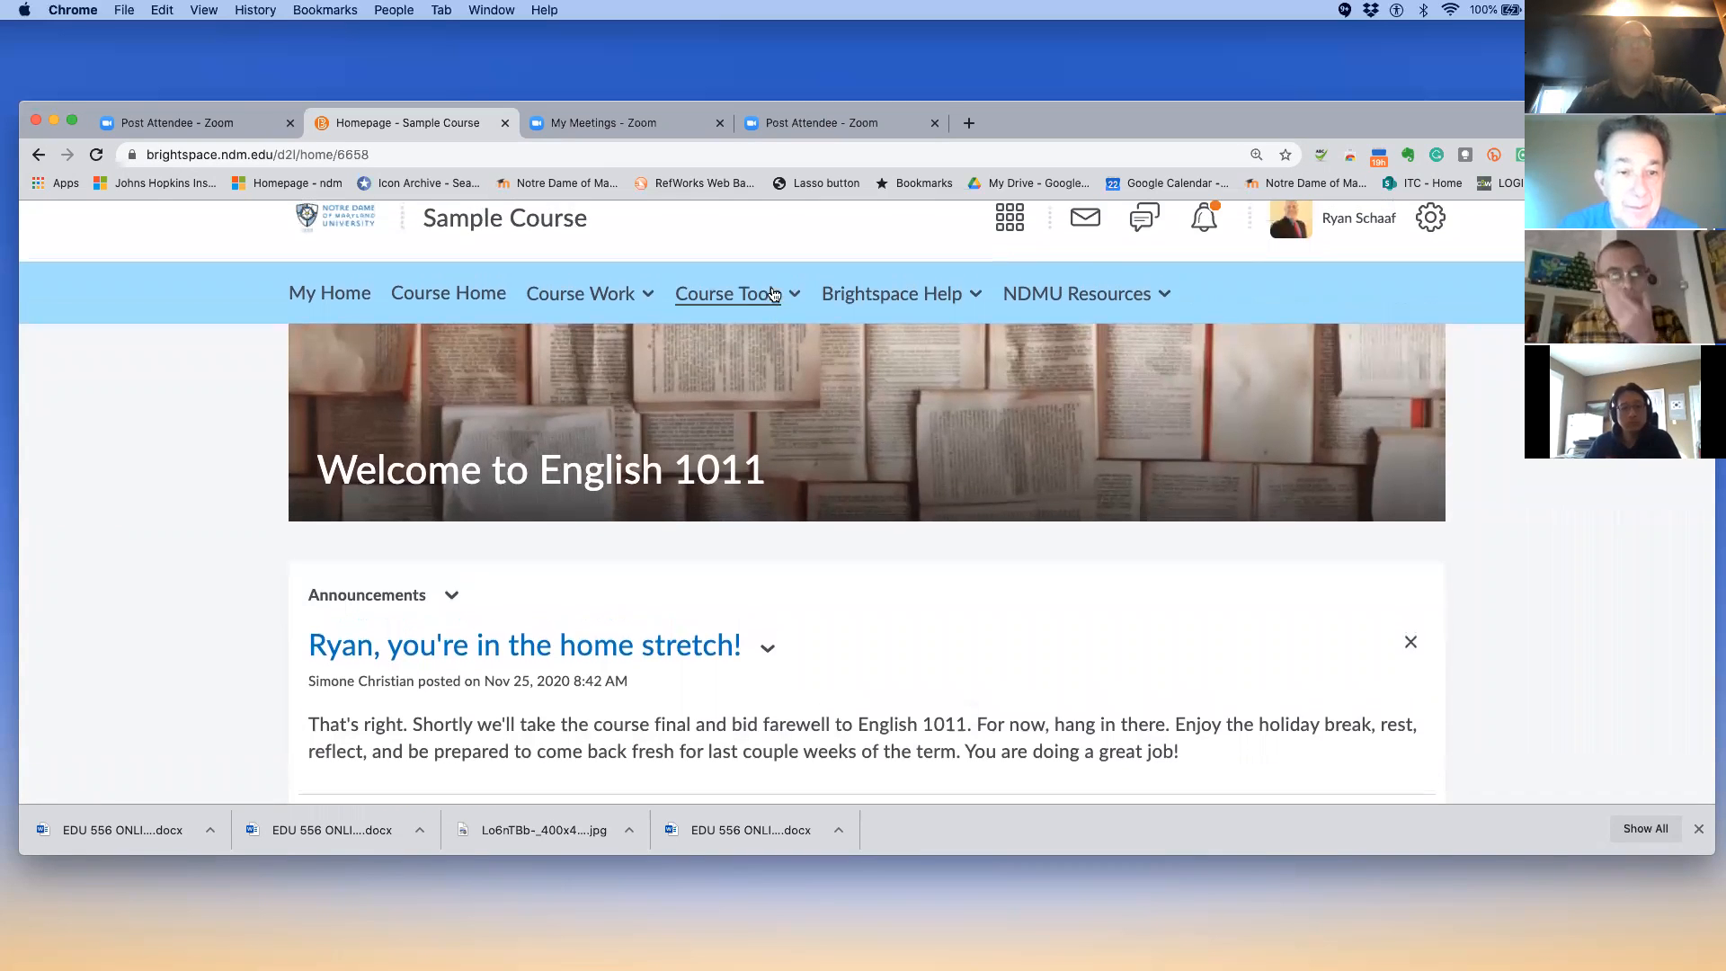
click(779, 296)
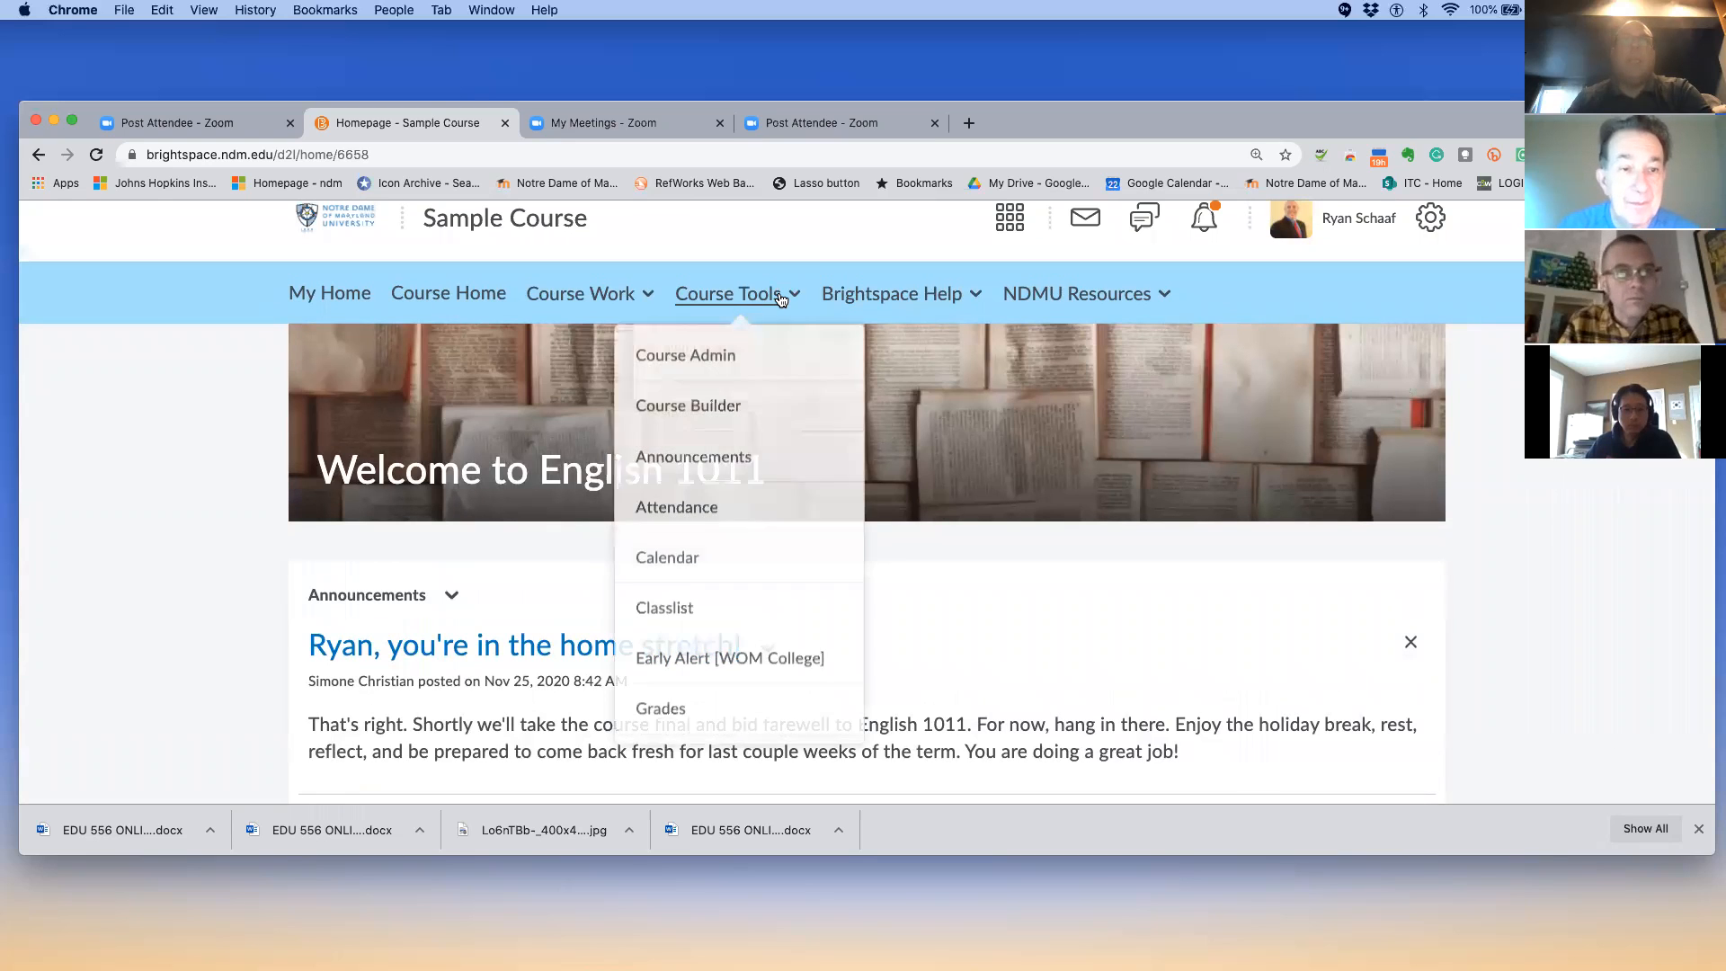
scroll(728, 457, down, 1)
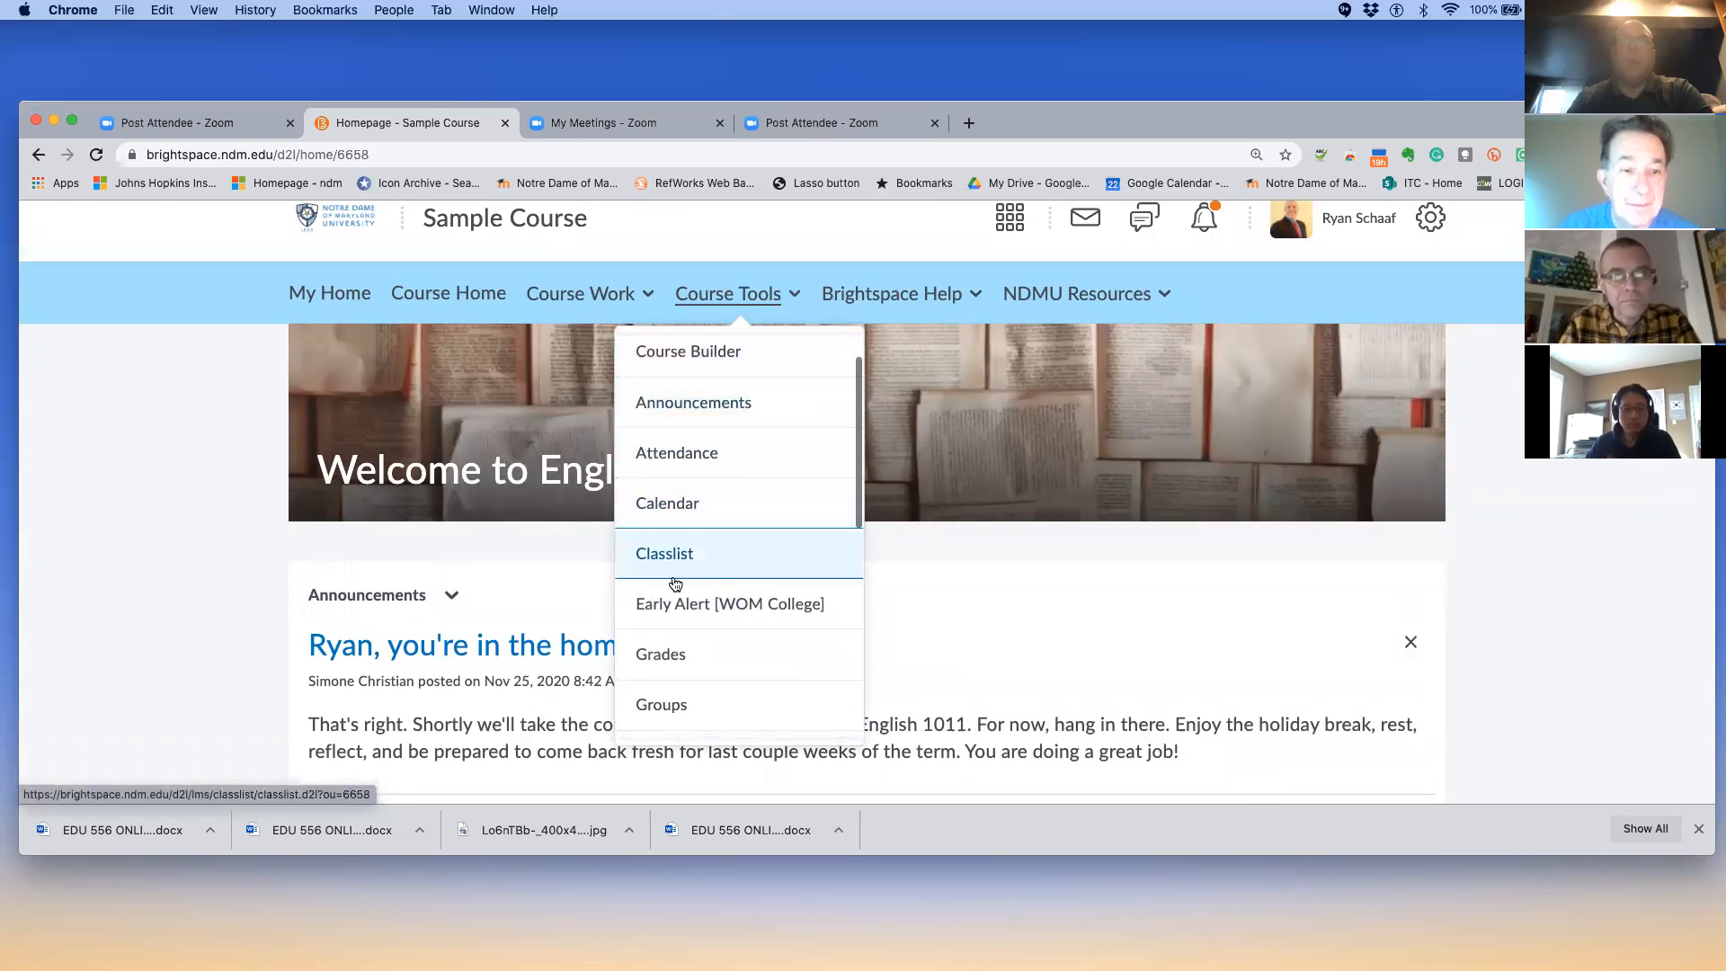
click(680, 654)
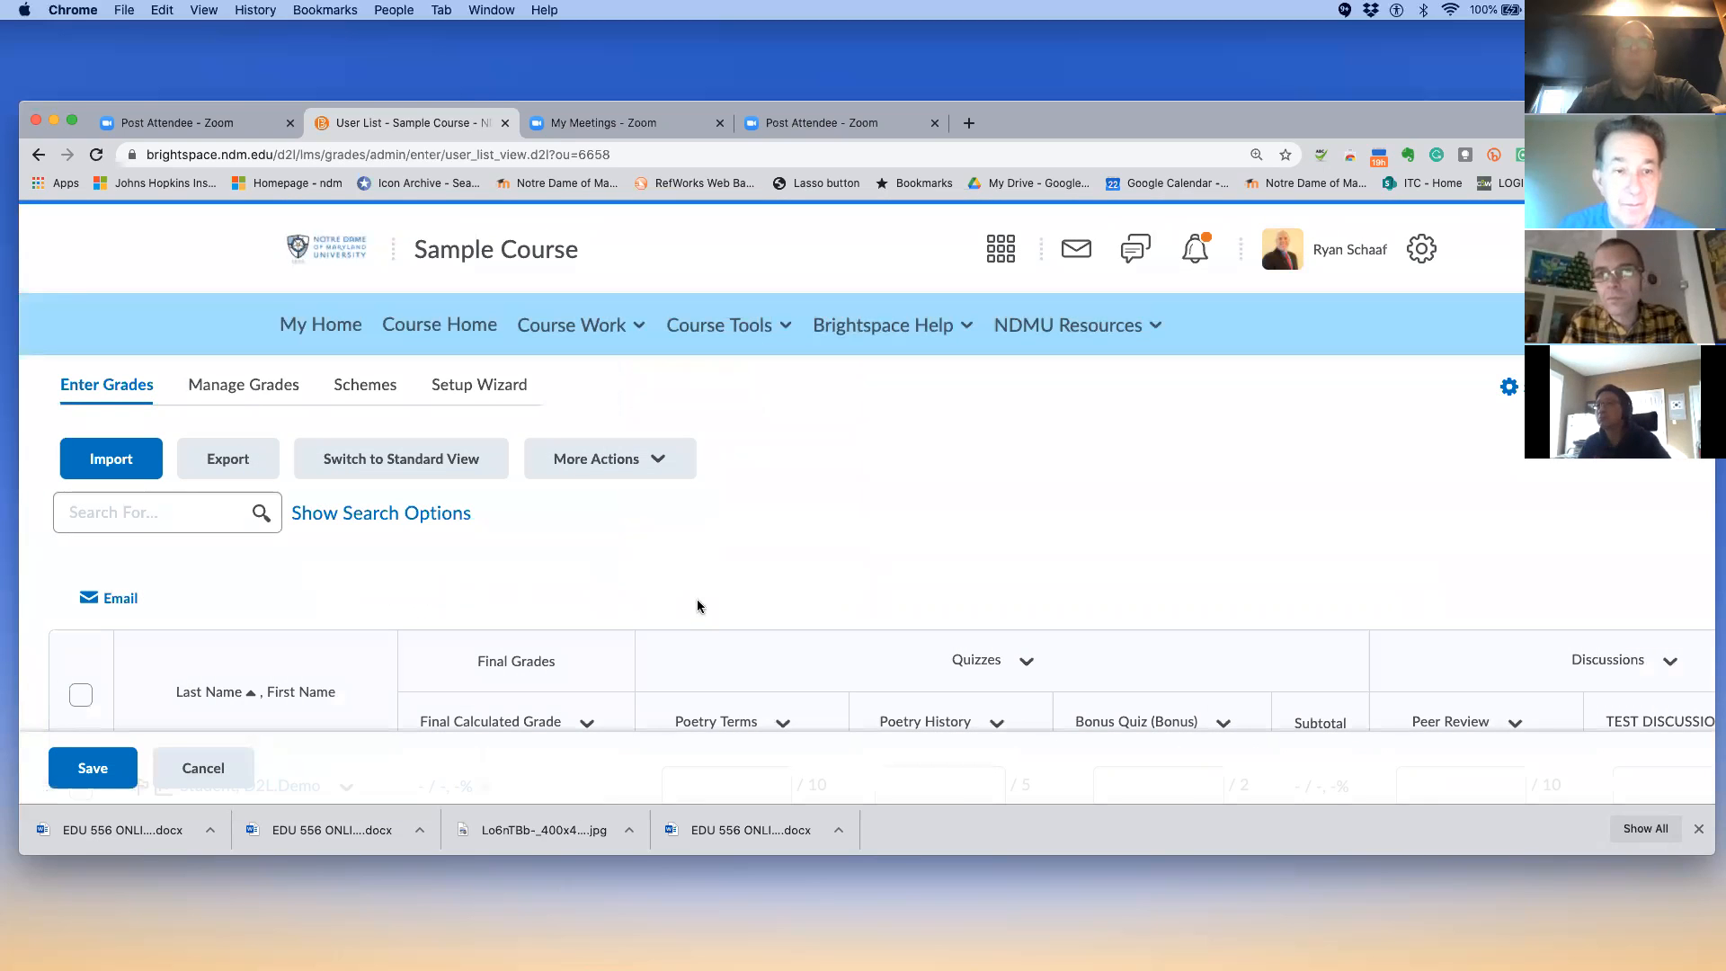
scroll(698, 602, down, 2)
scroll(700, 606, down, 1)
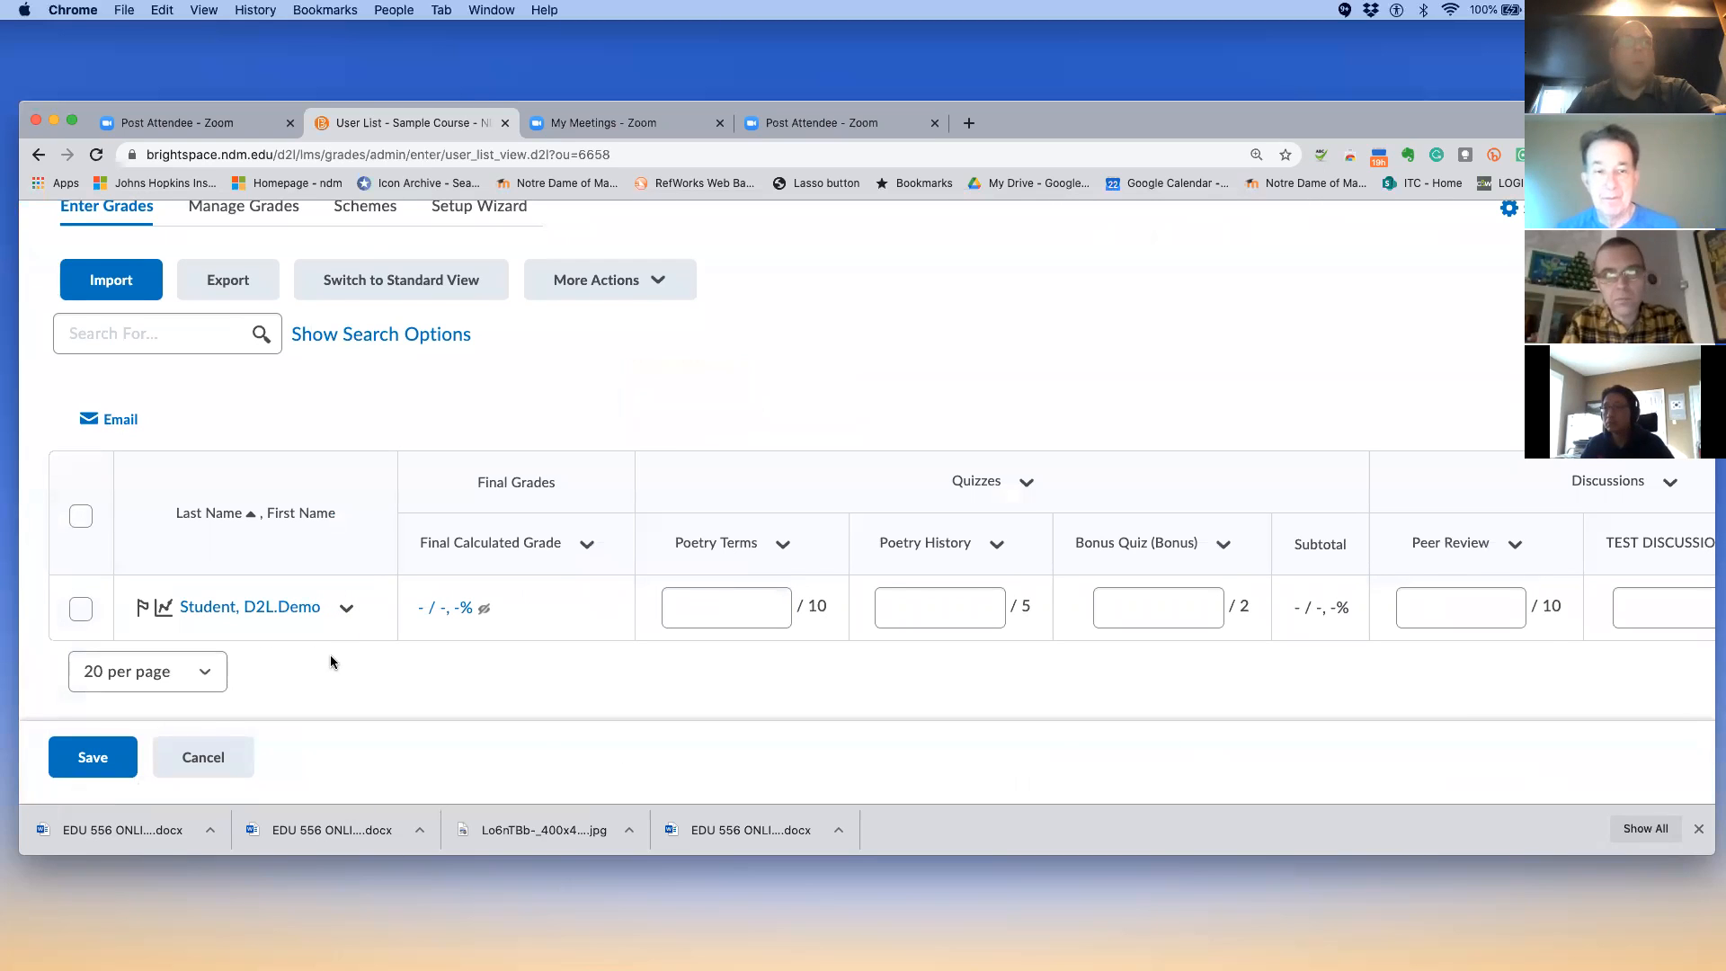
Switch the grade entry table to Standard View and look over the grade columns
scroll(330, 663, up, 1)
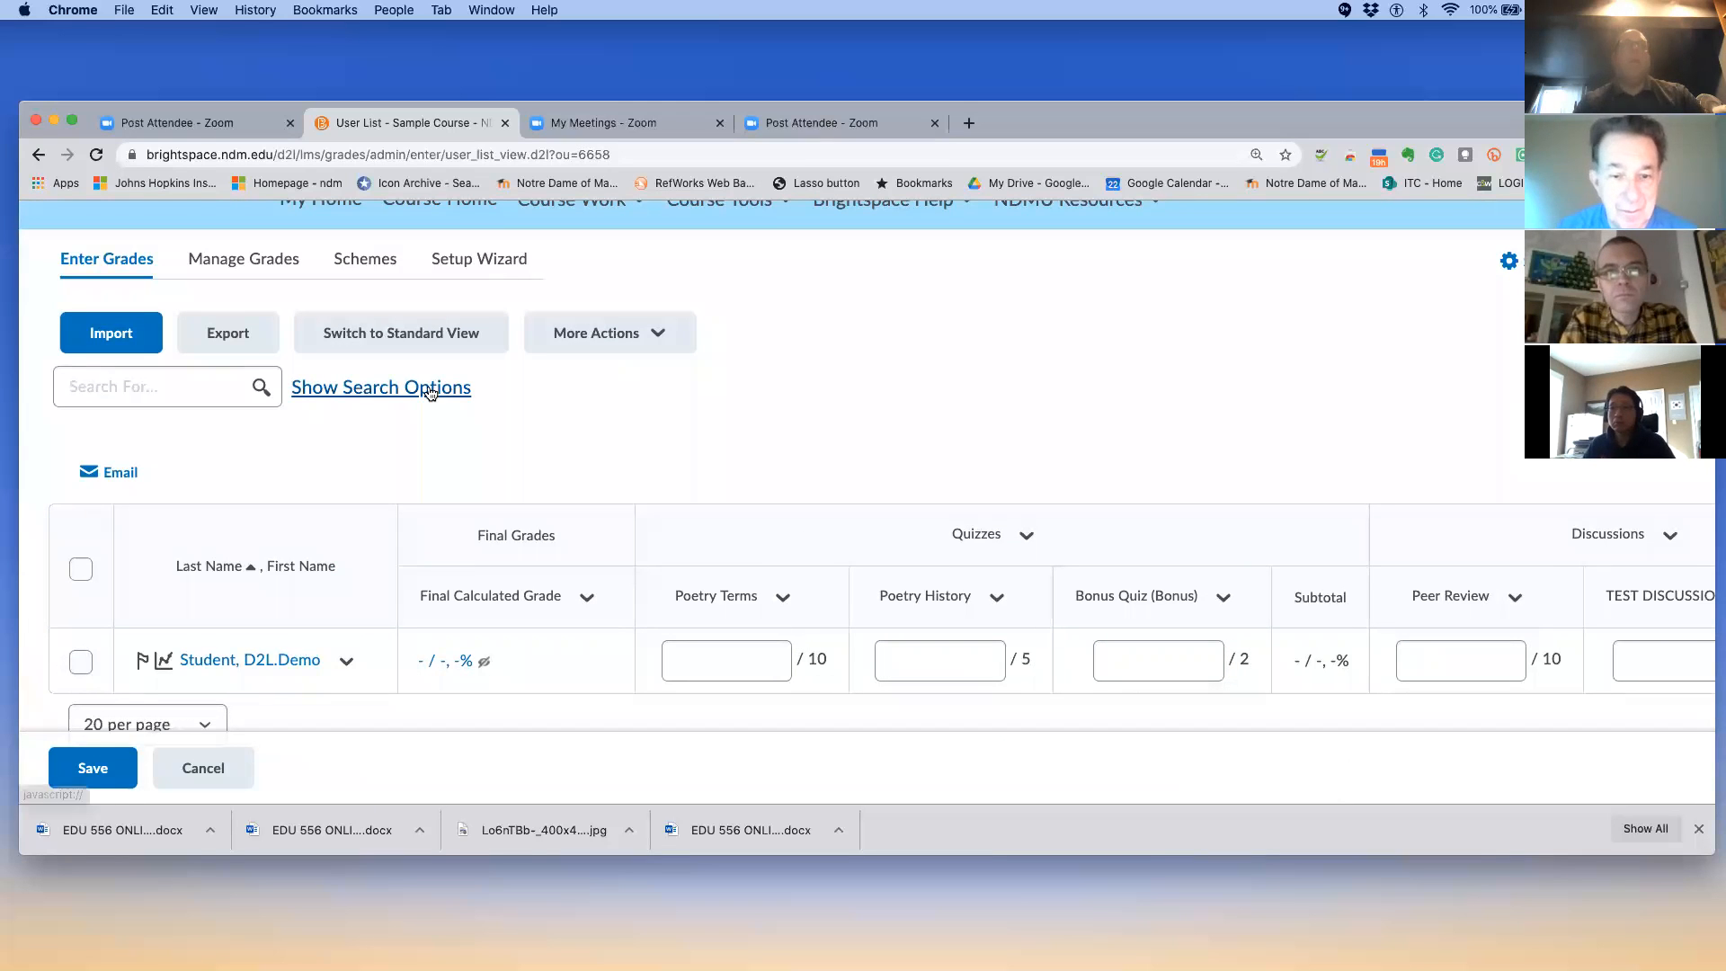
click(430, 343)
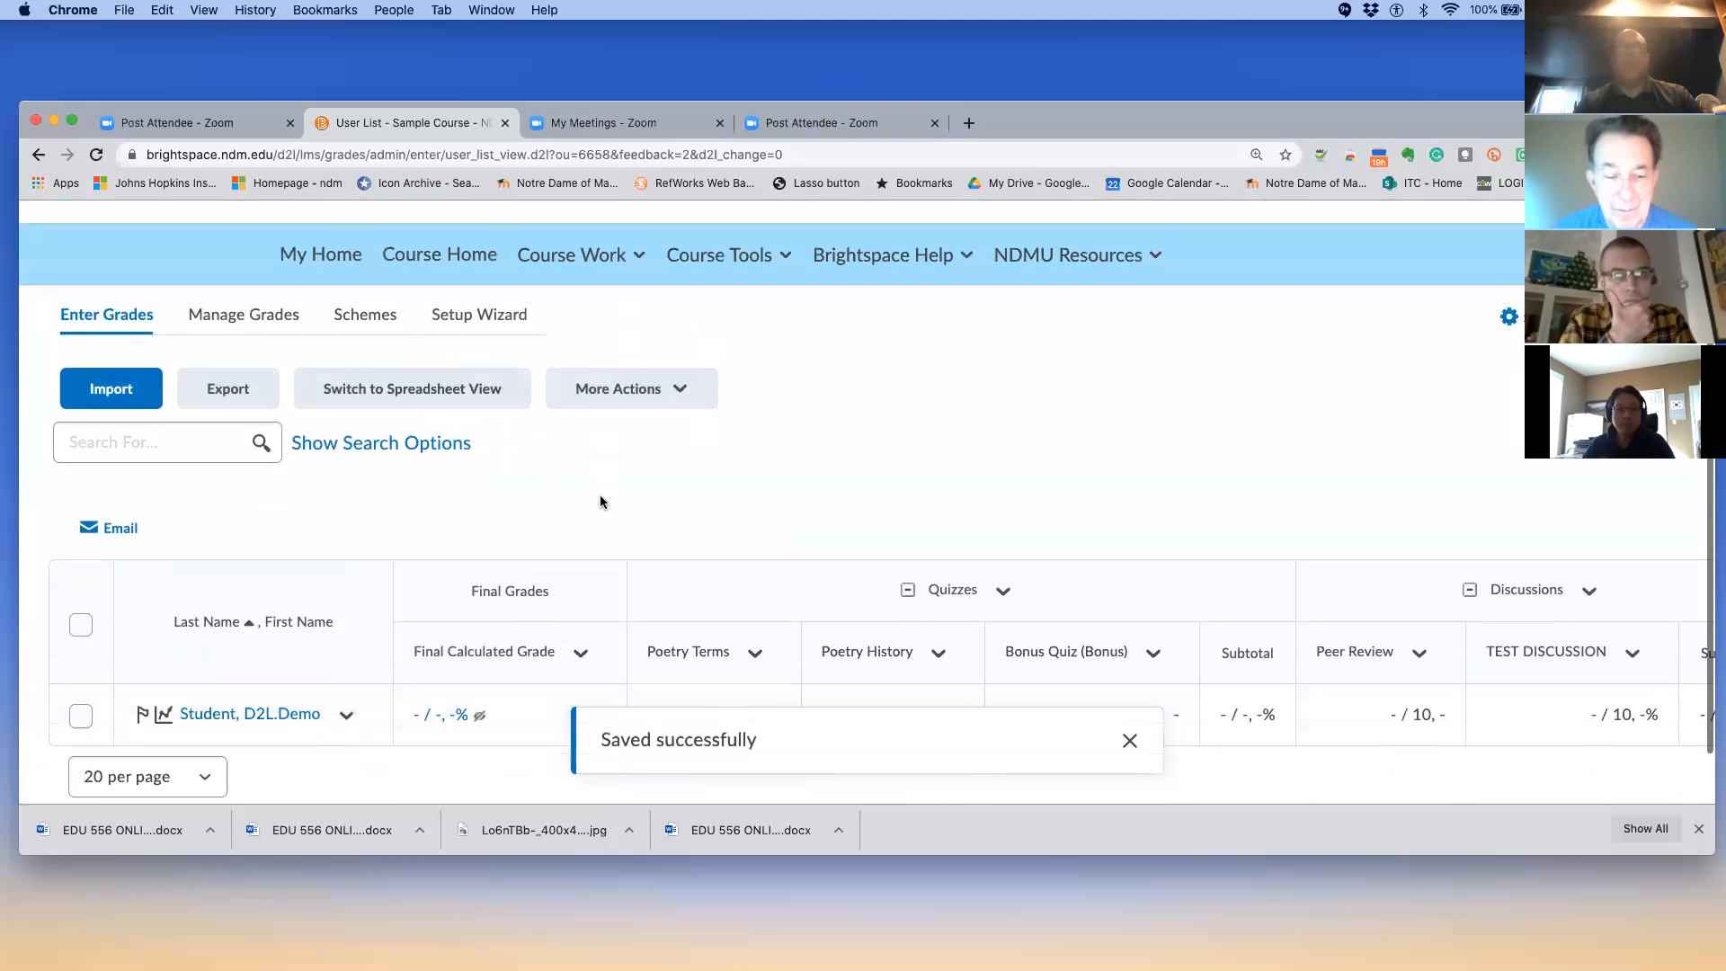
scroll(600, 502, down, 1)
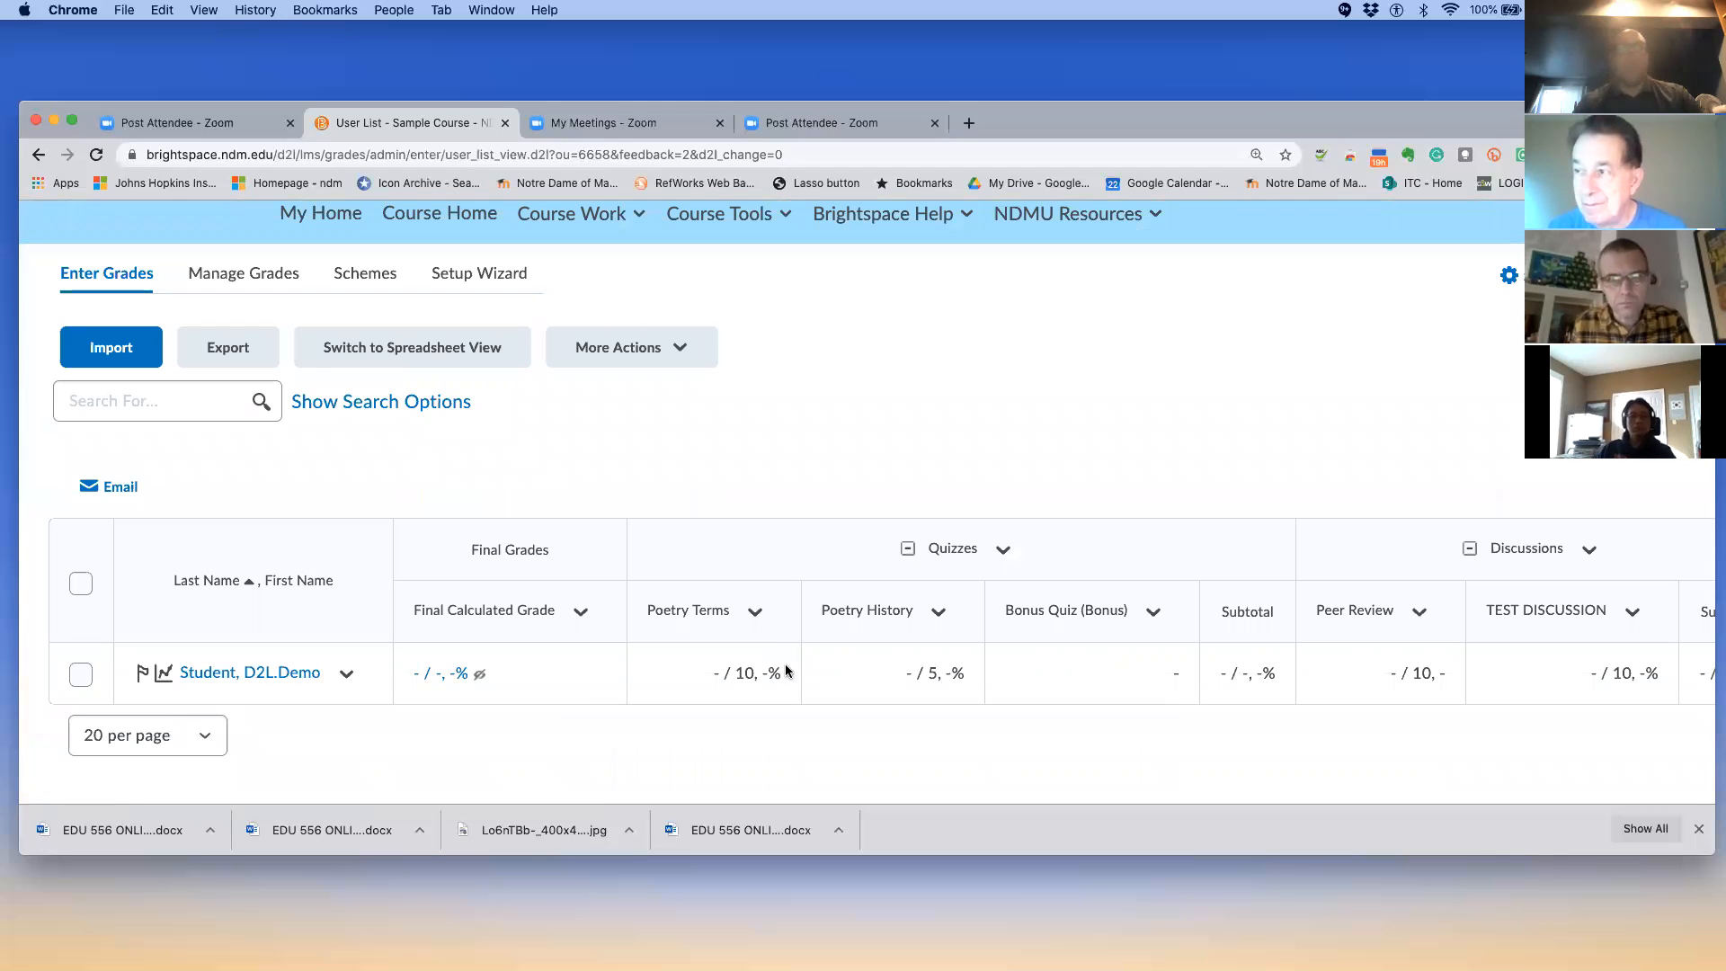
Switch the grade entry table back to Spreadsheet View and review the editable grade fields
click(486, 354)
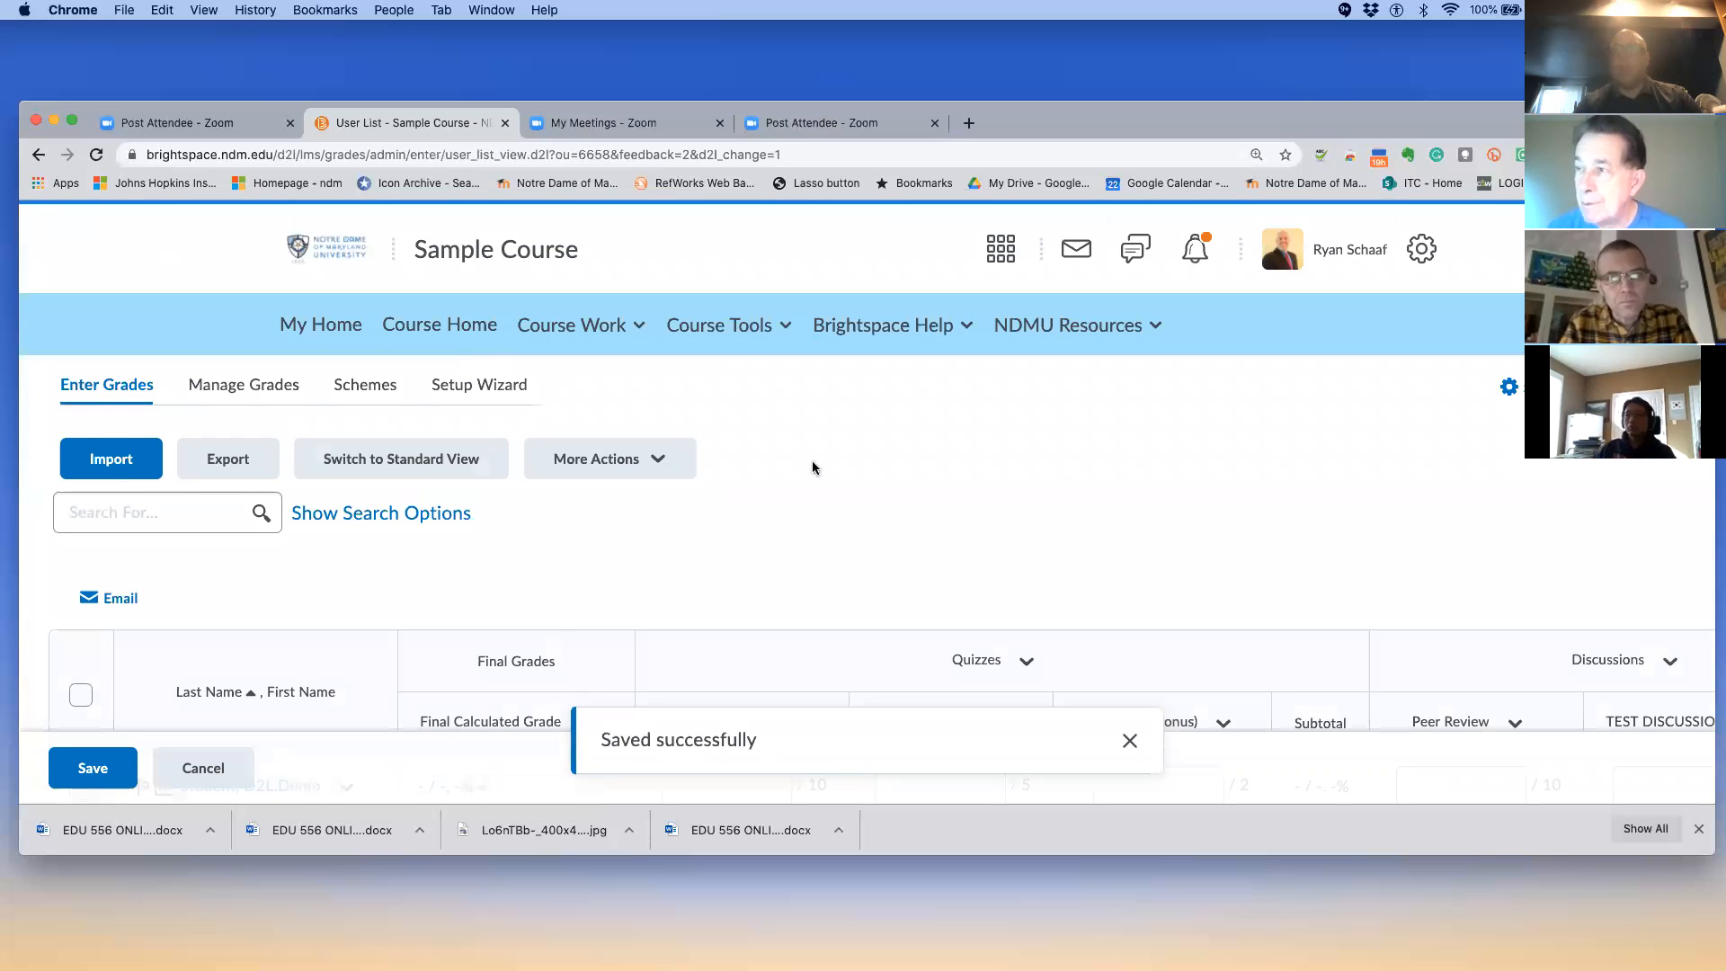
scroll(866, 487, down, 3)
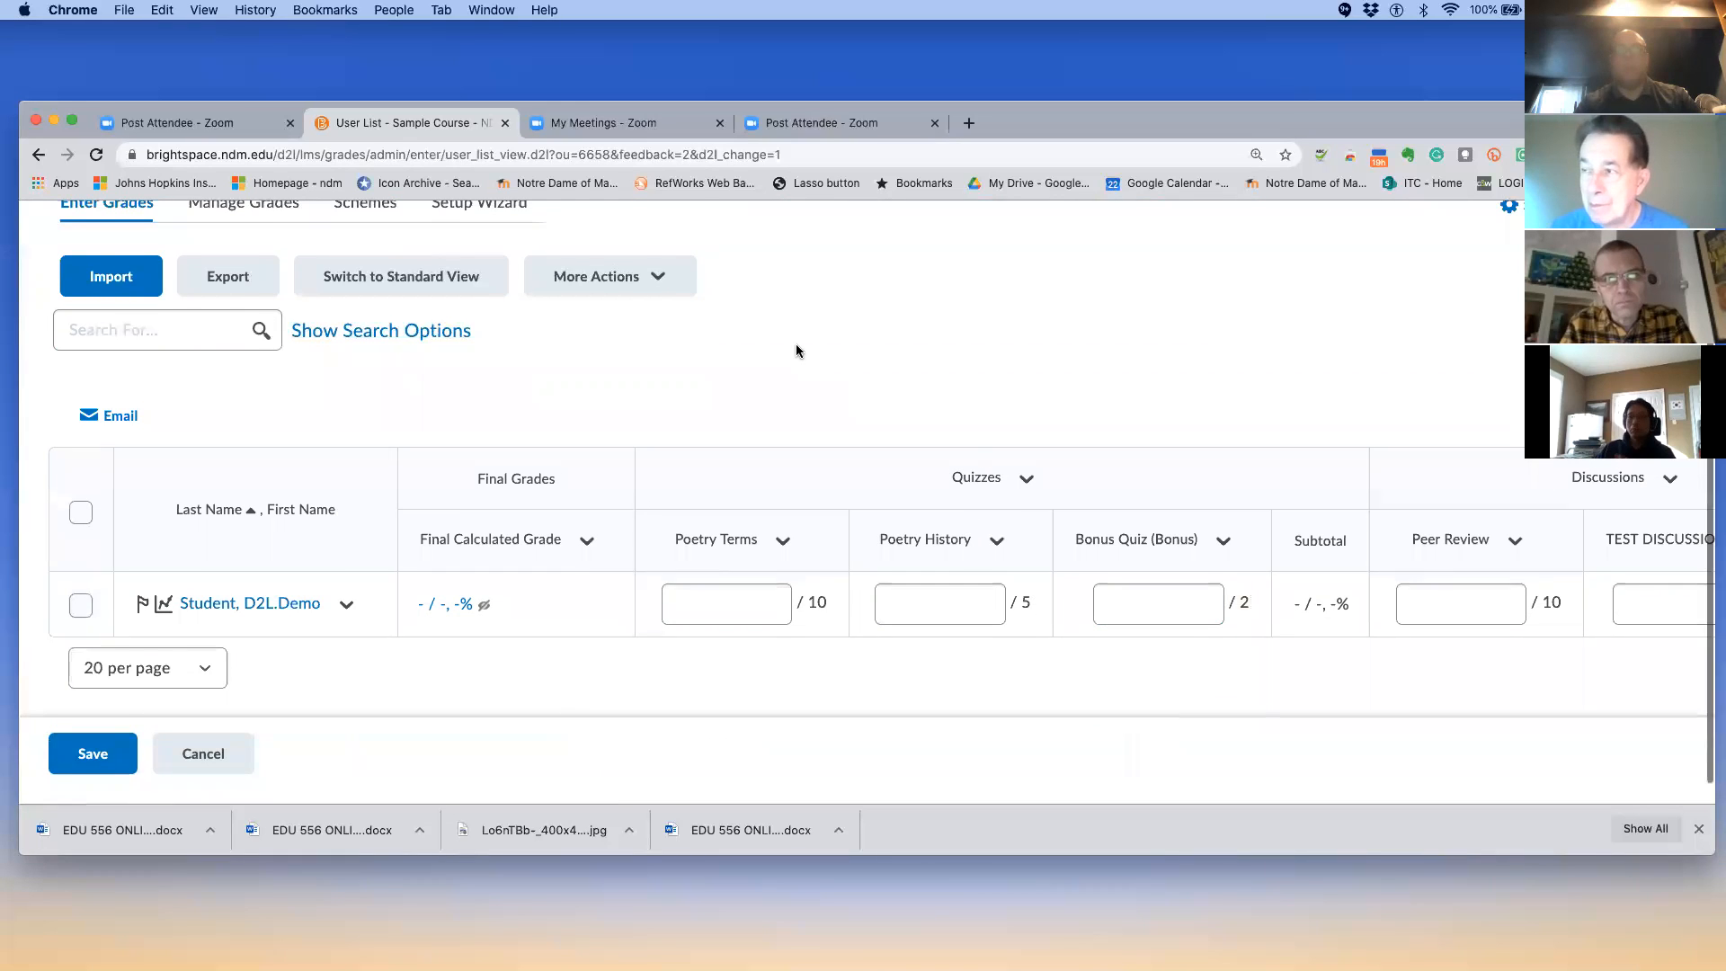
scroll(796, 350, up, 2)
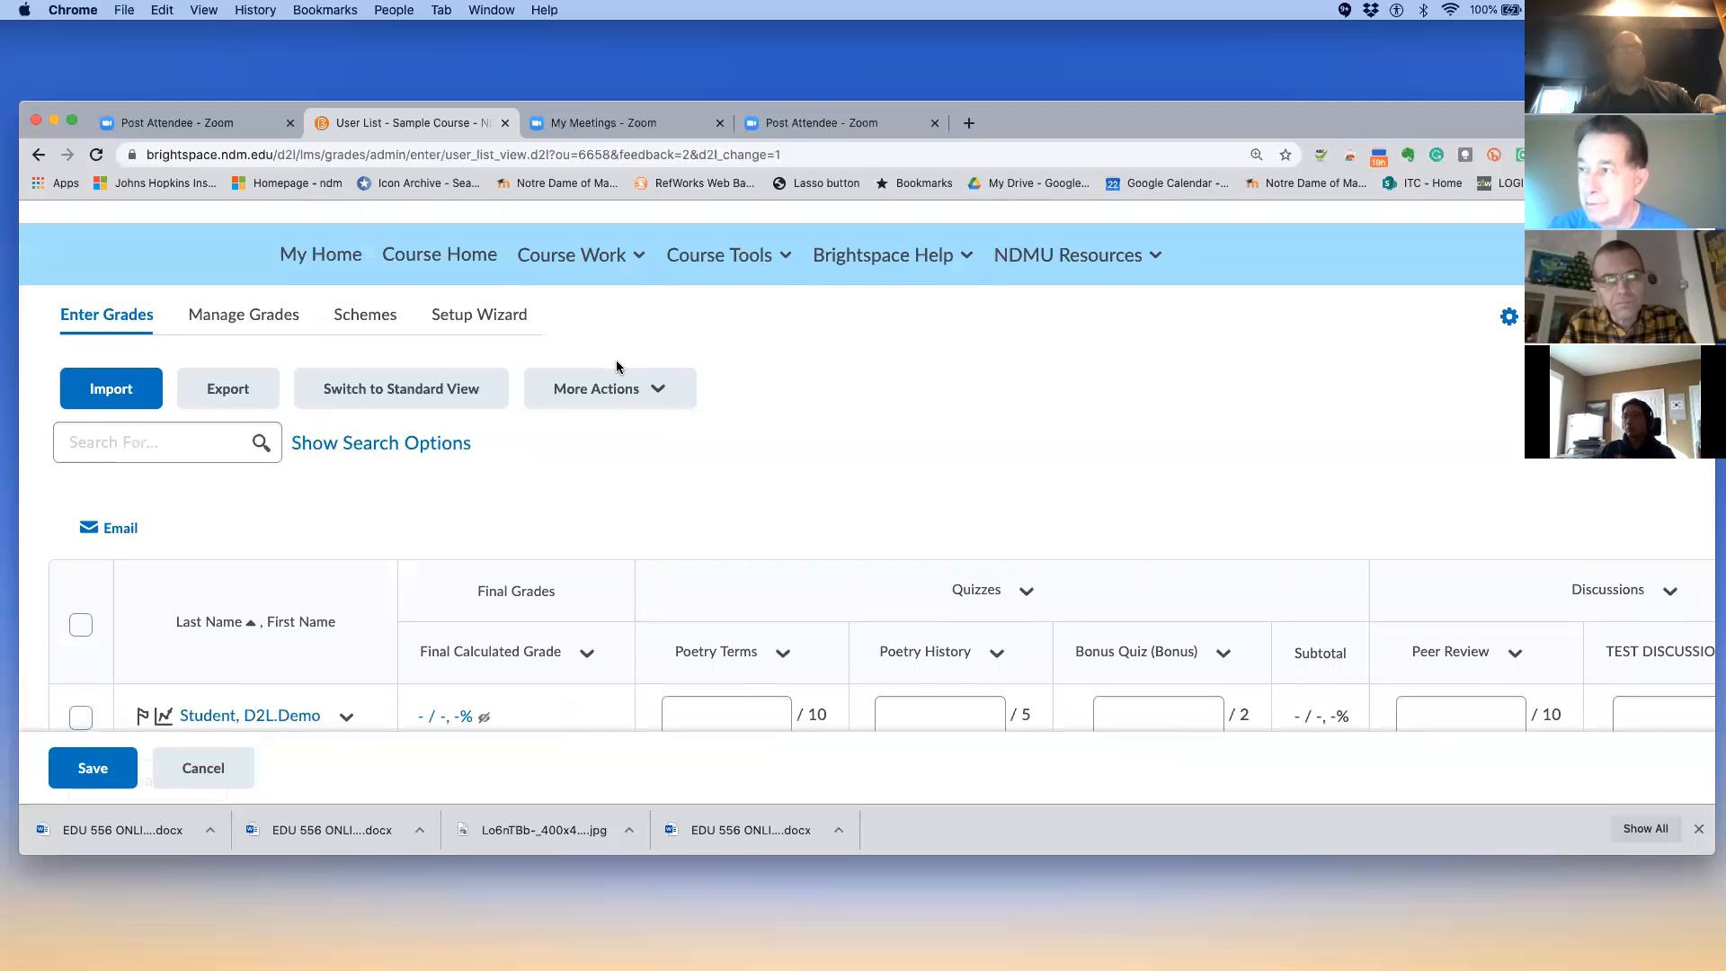
scroll(616, 362, down, 1)
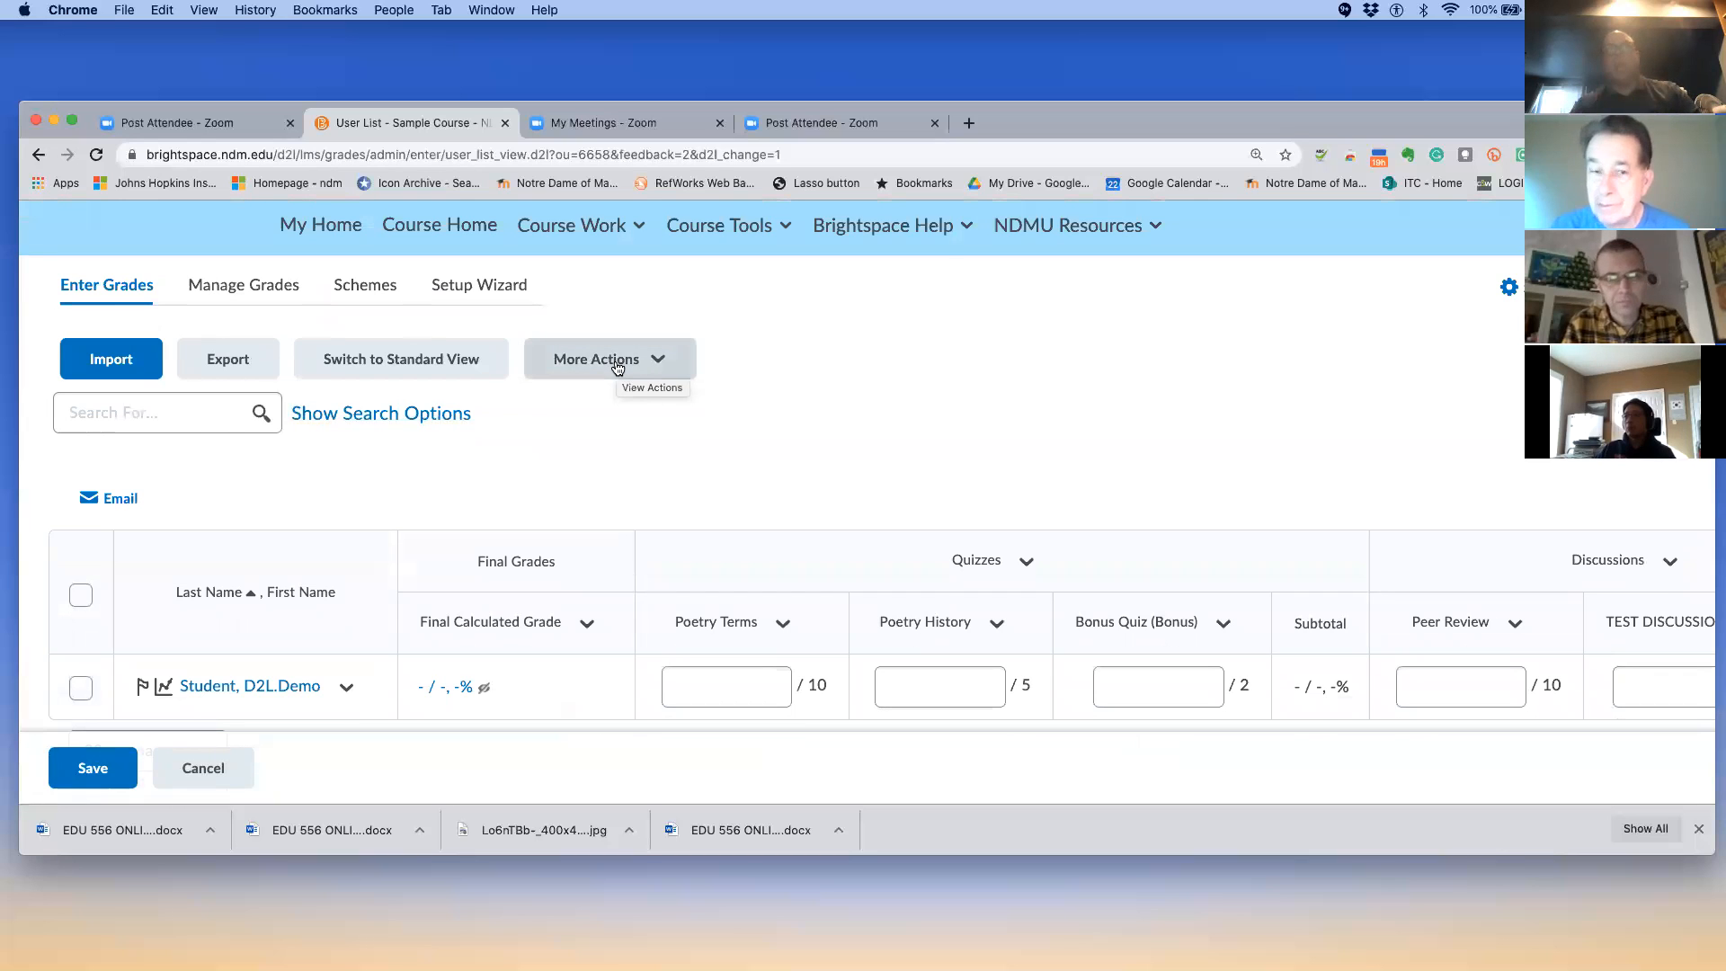
scroll(616, 367, up, 3)
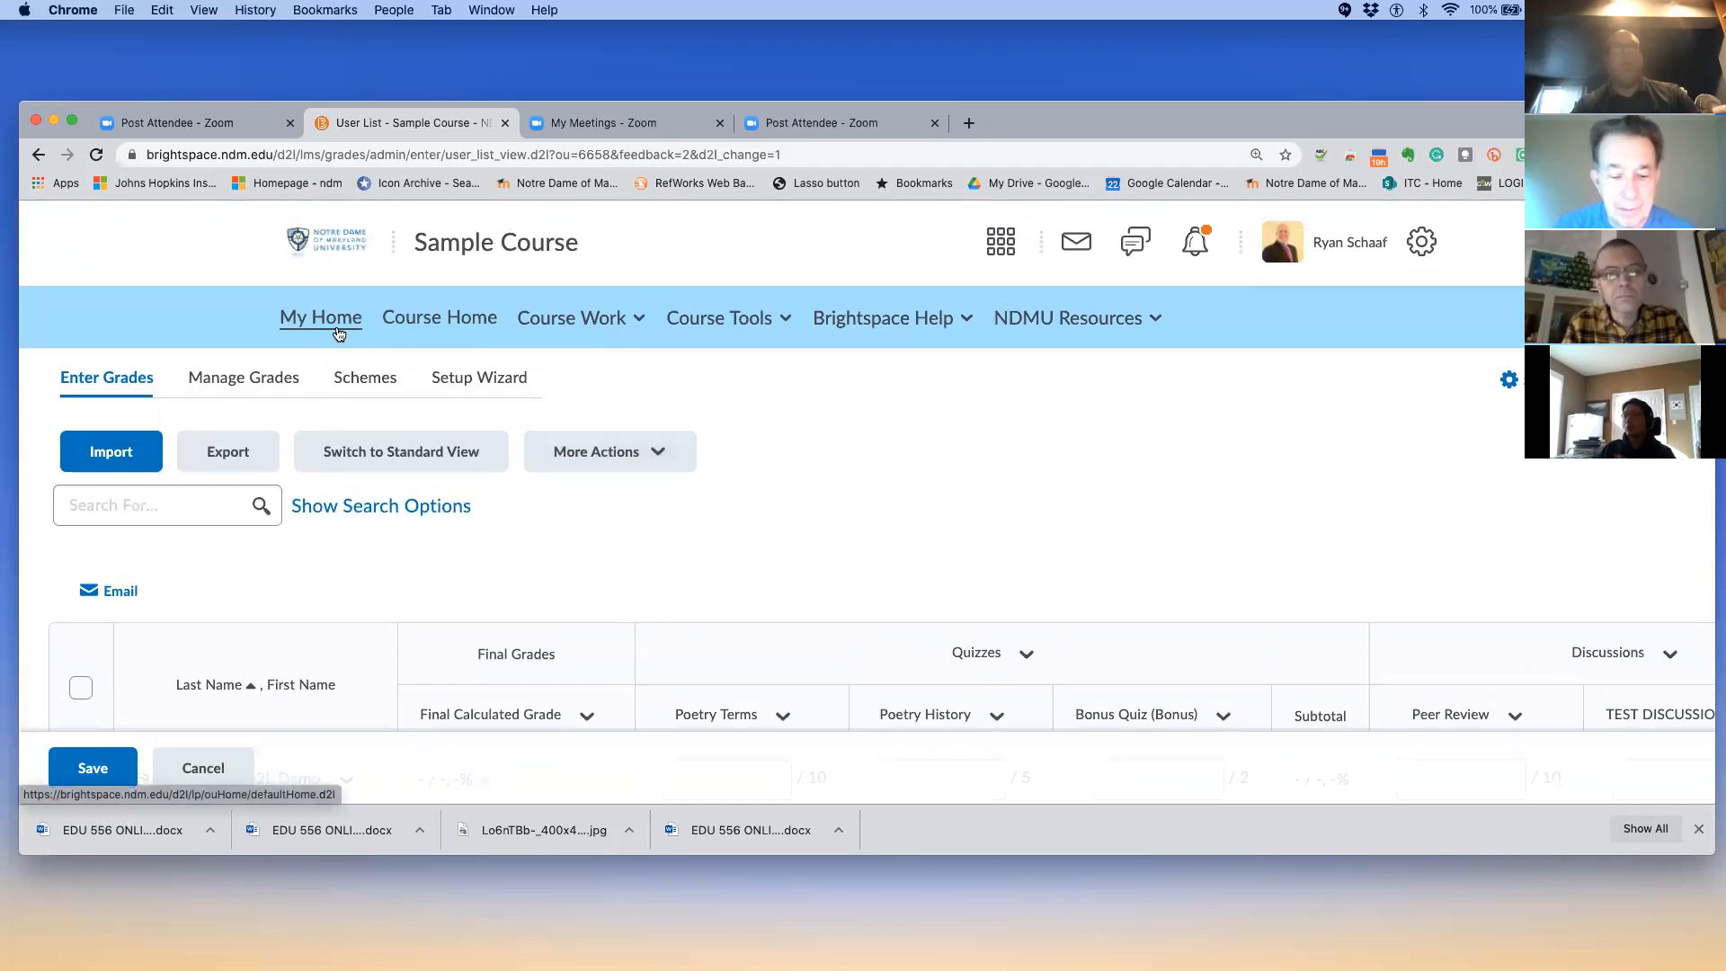
Return to the Brightspace home page, open Quick Eval and look over its Submissions view
click(338, 333)
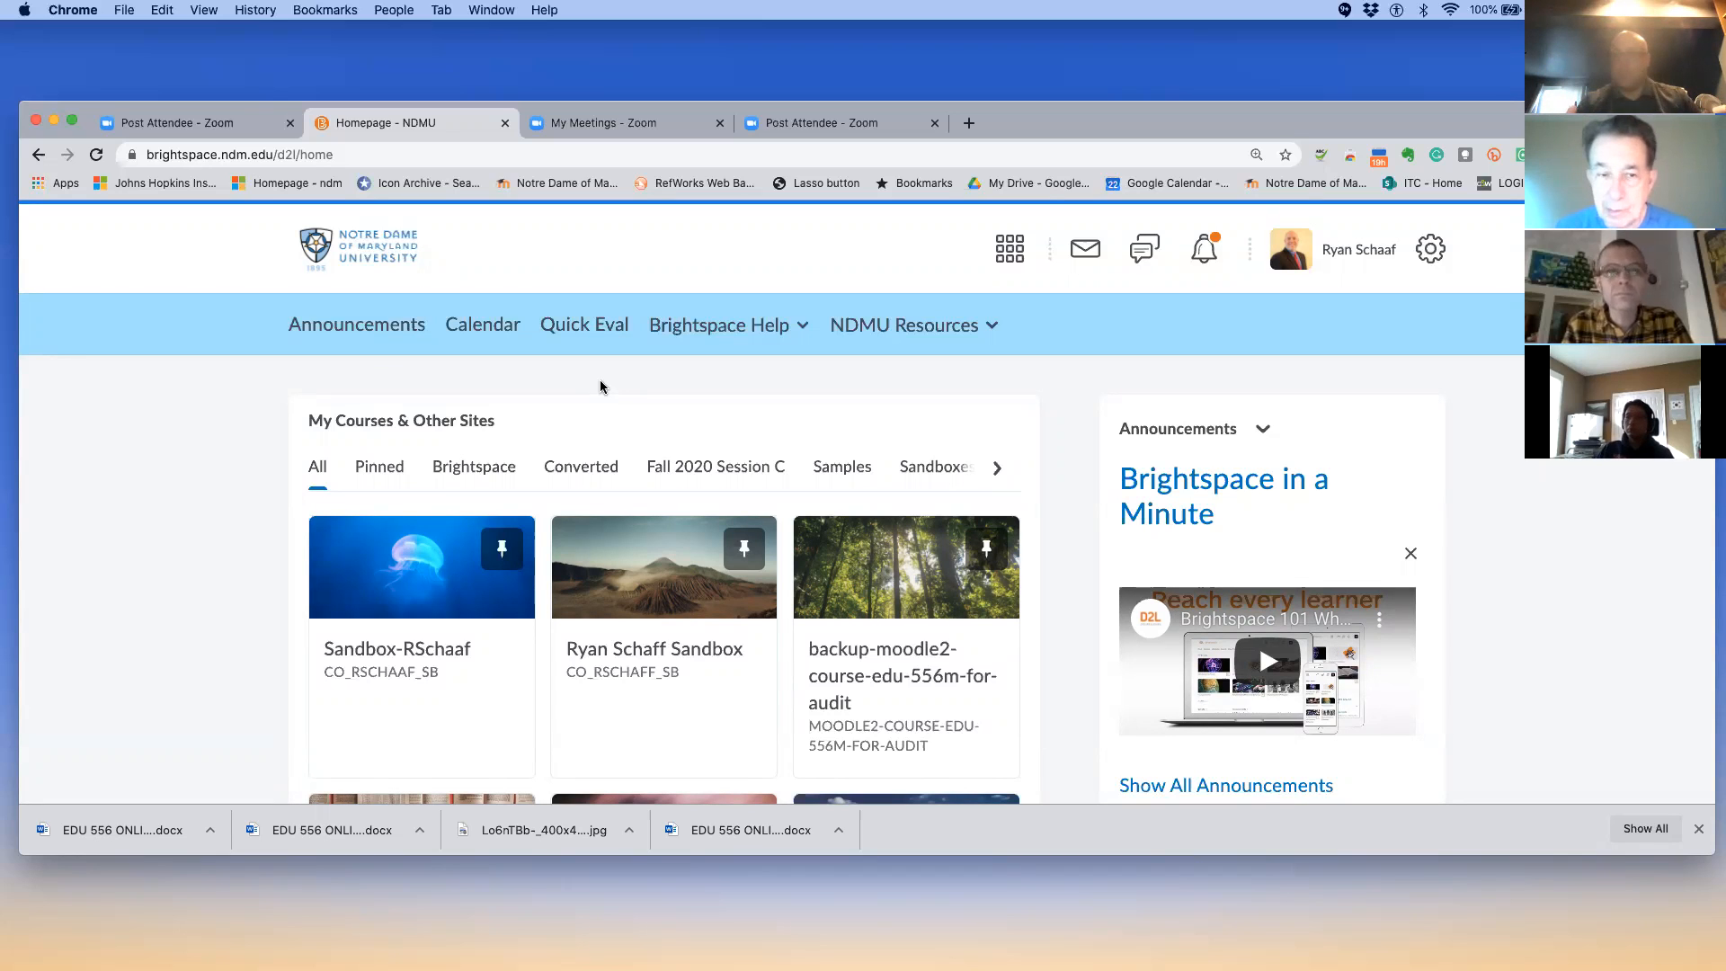
click(595, 331)
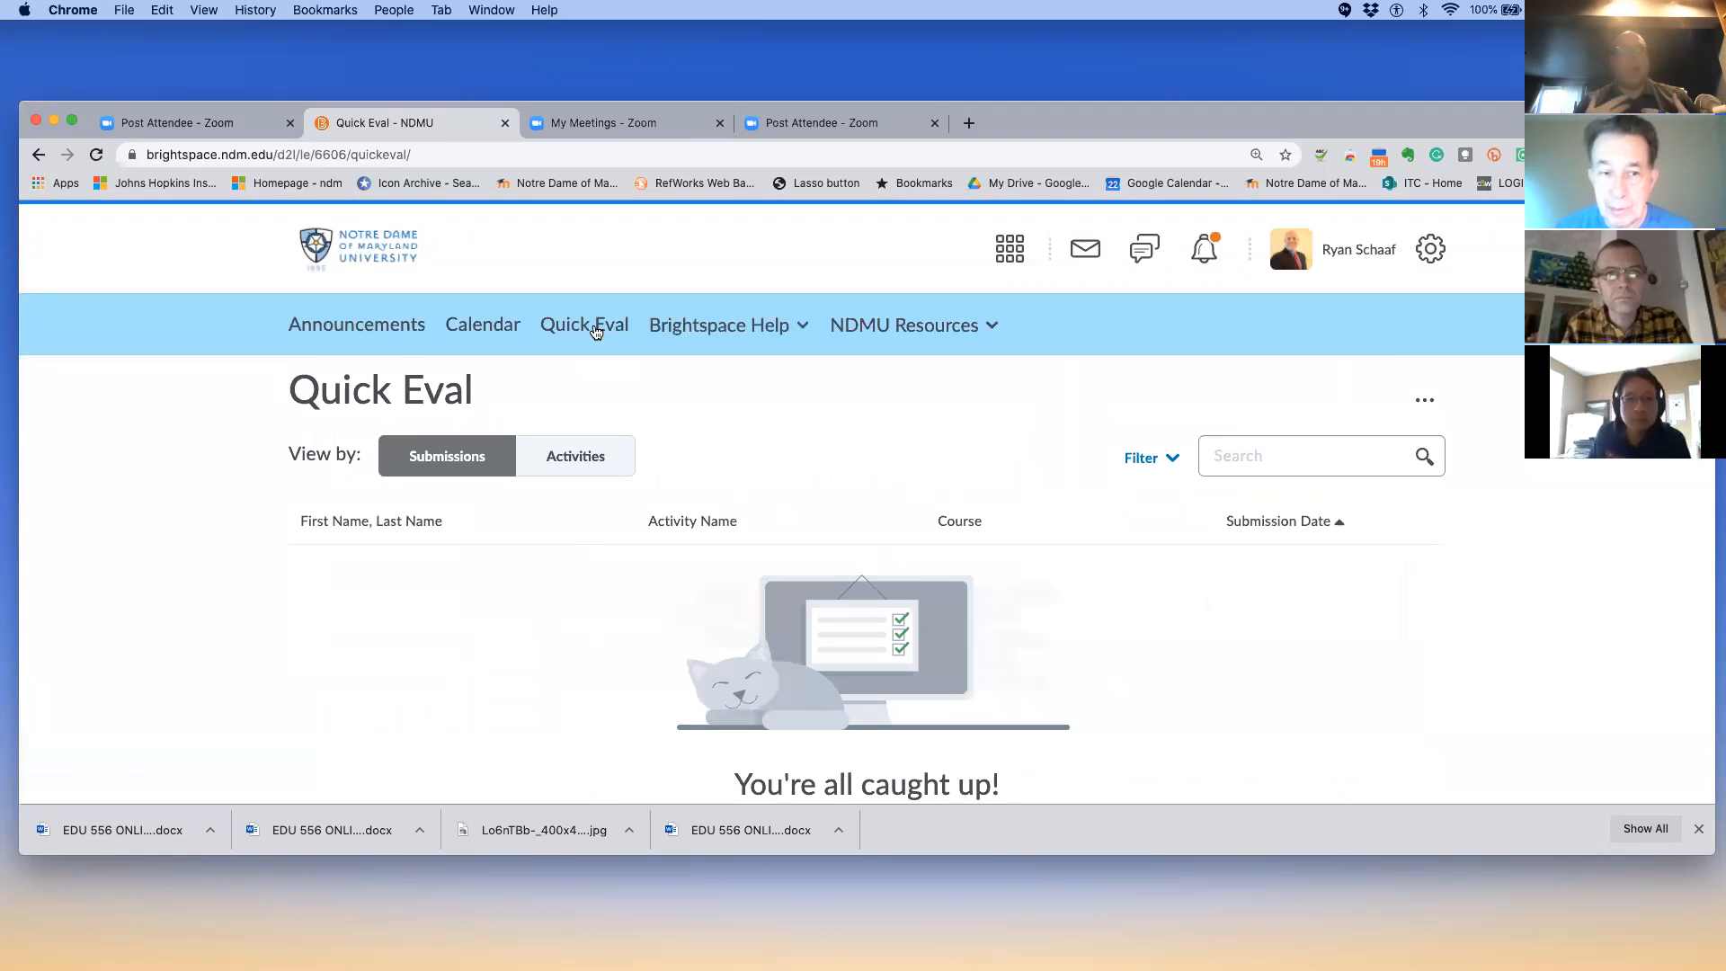
scroll(589, 333, down, 3)
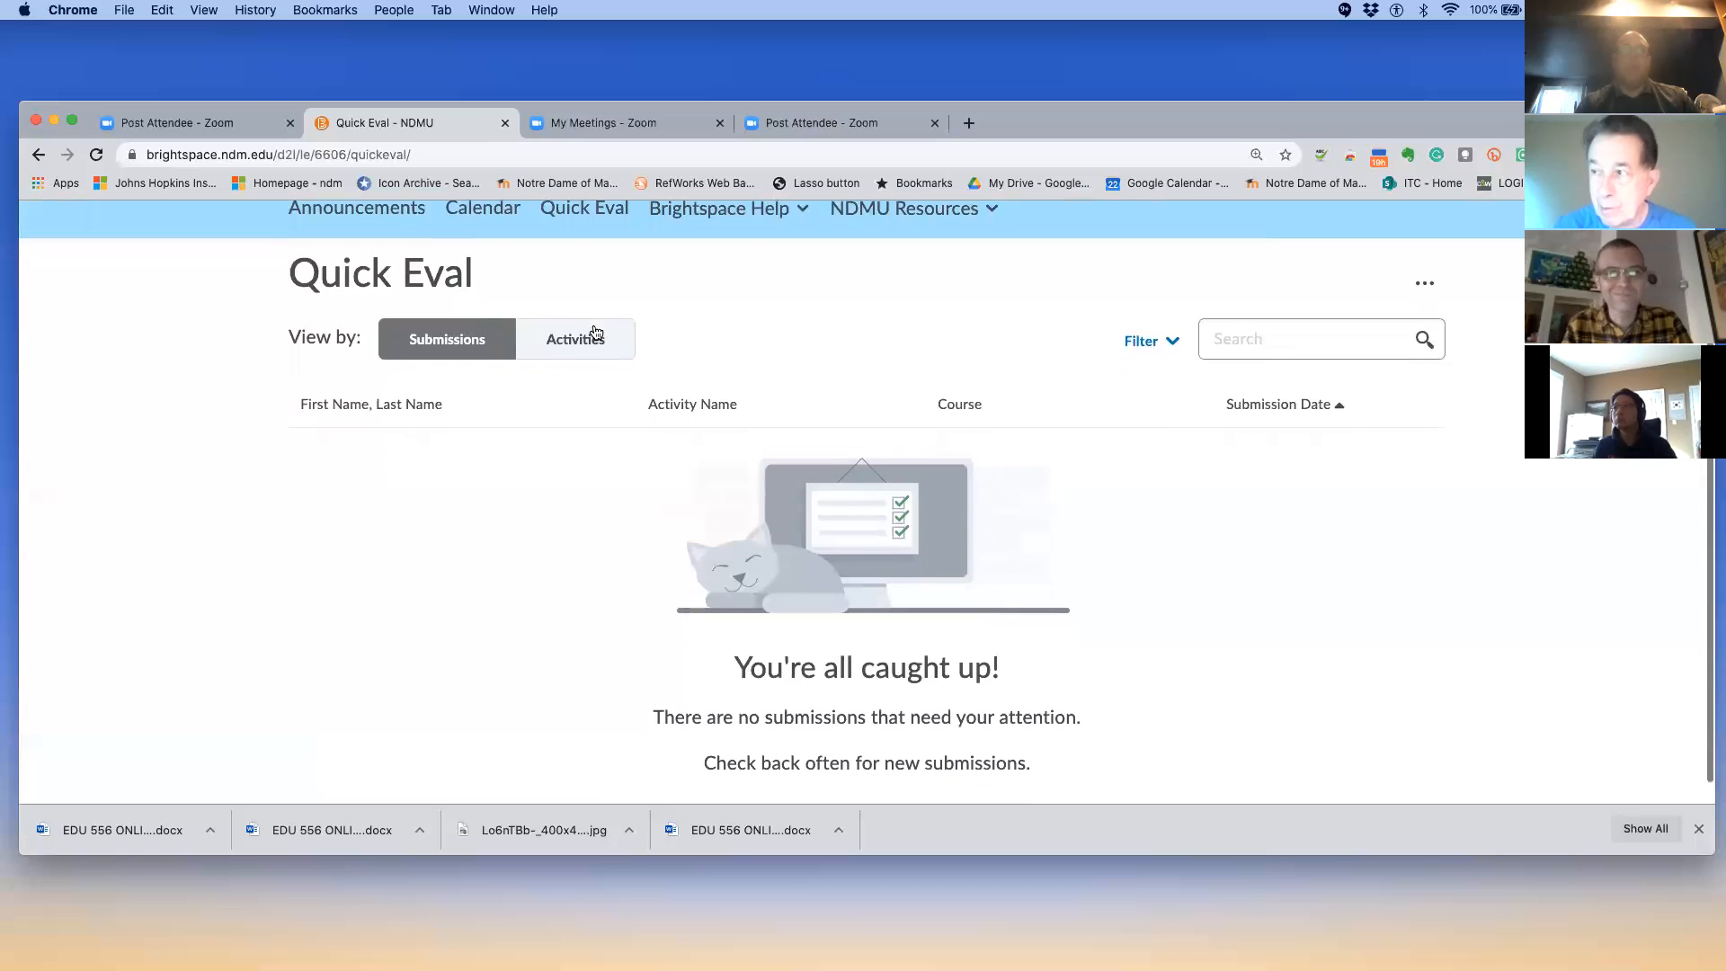
scroll(814, 576, down, 1)
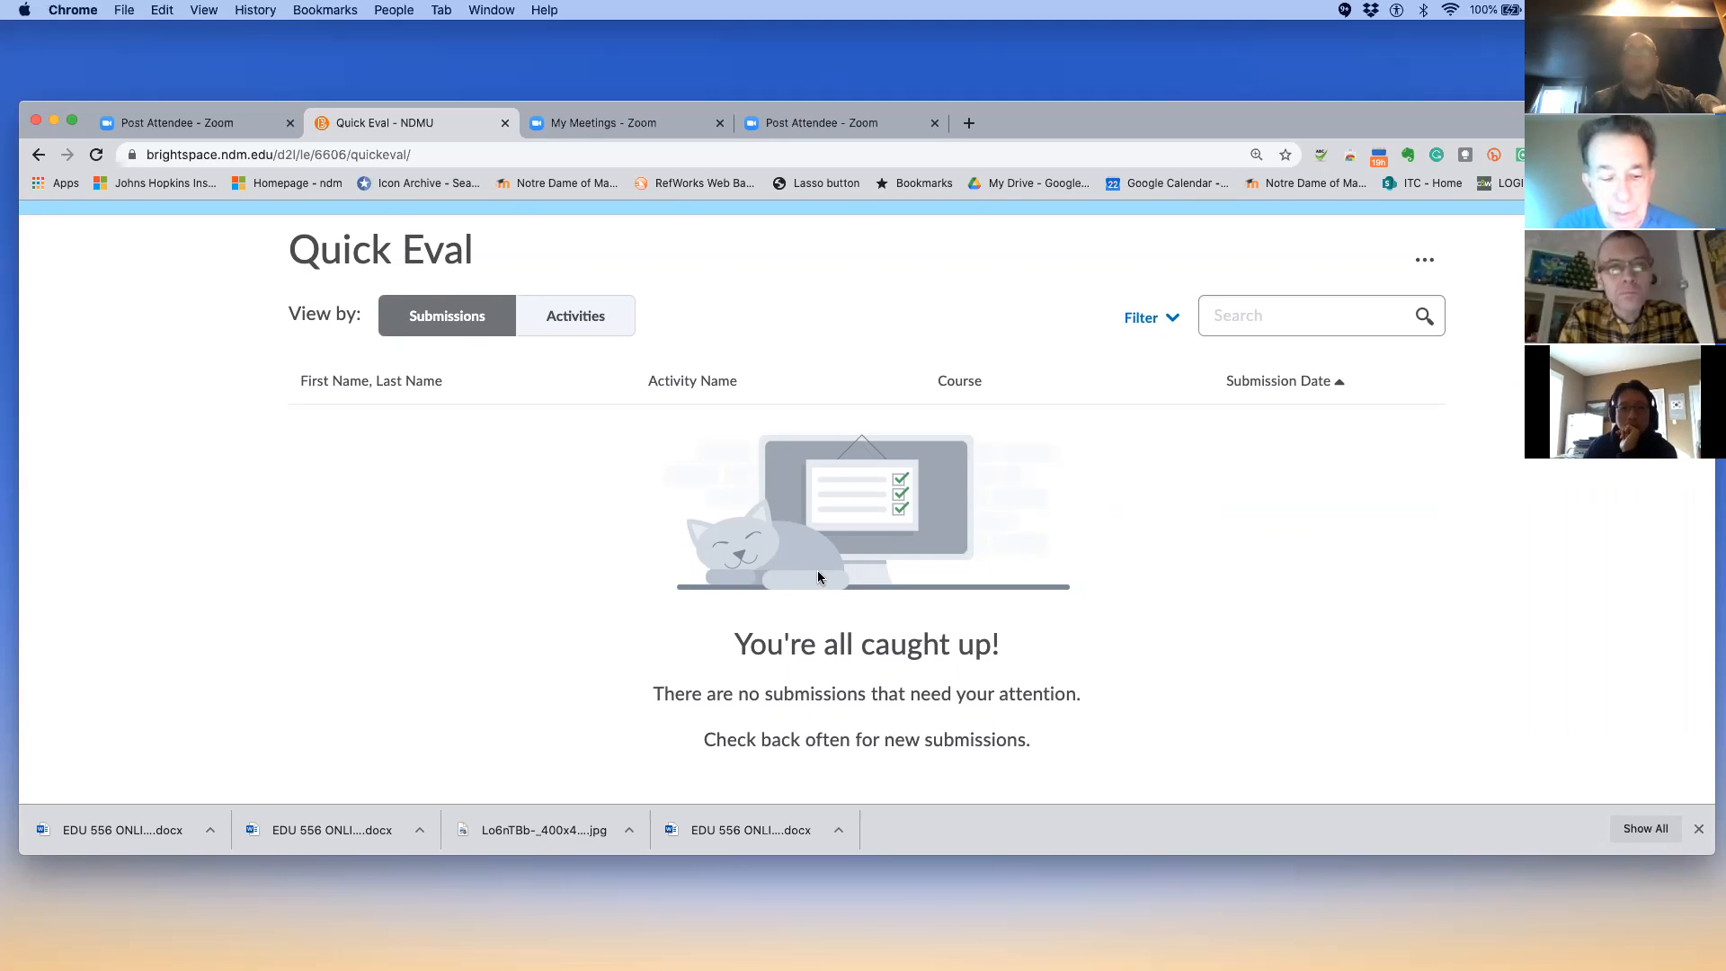
scroll(817, 570, up, 3)
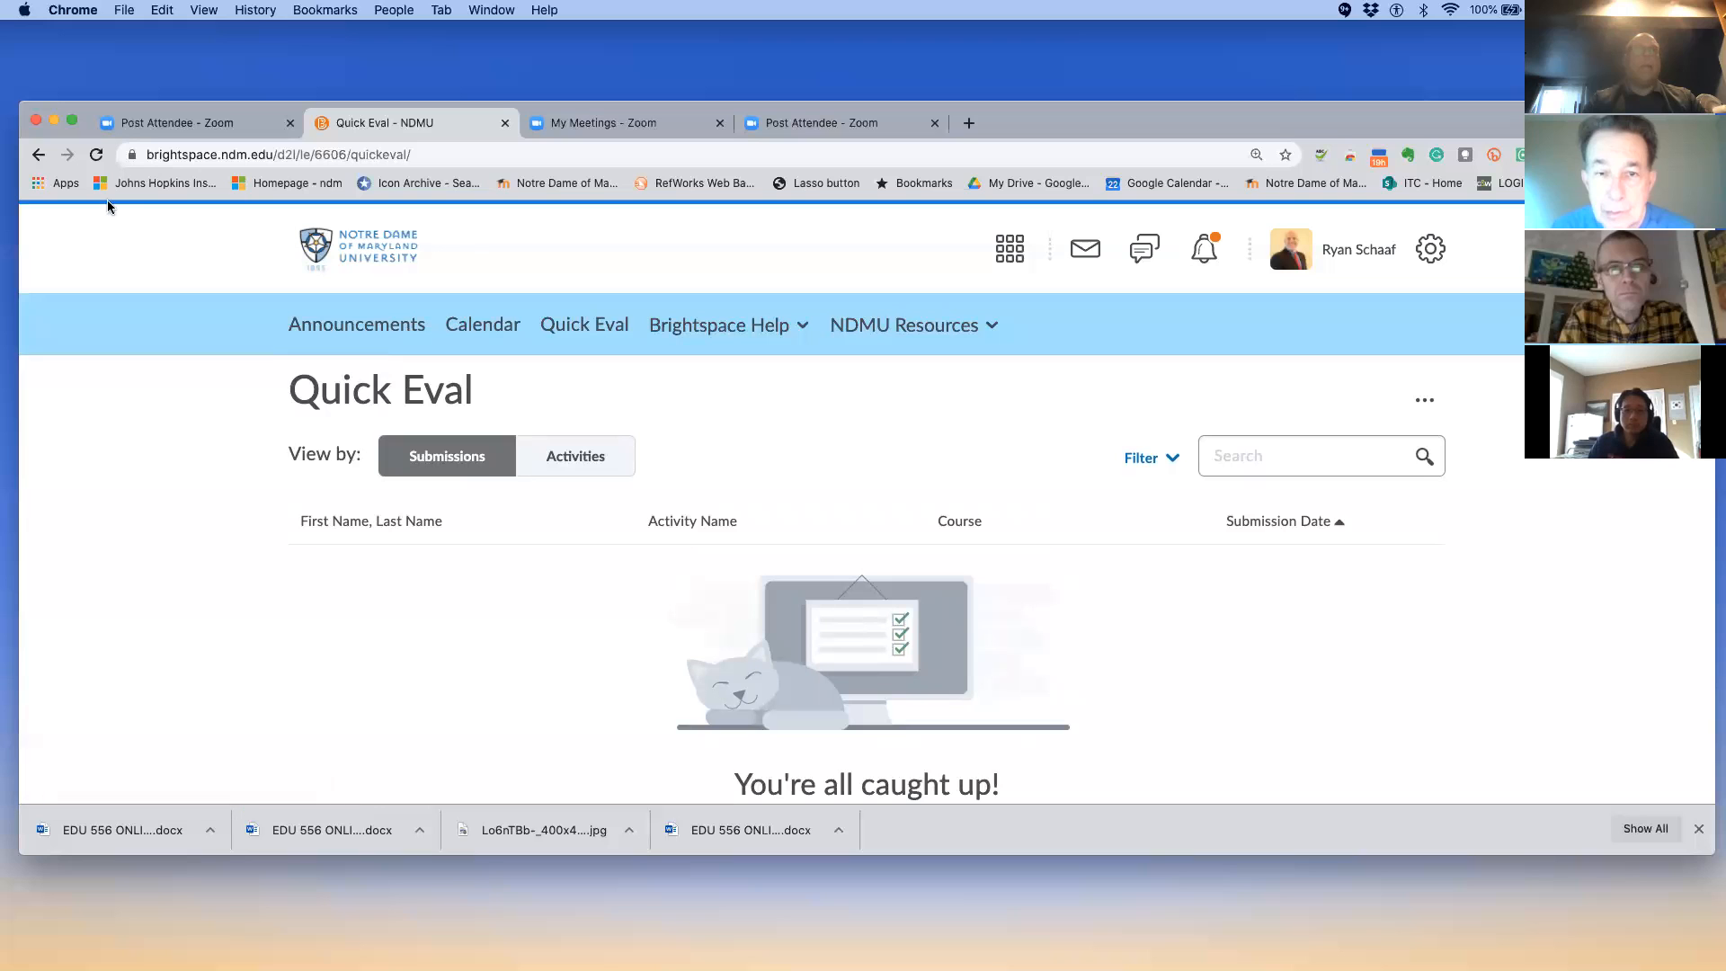
Go back to the home page, open the backup-moodle2-course-edu-556m-for-audit course and dismiss its welcome message
click(37, 156)
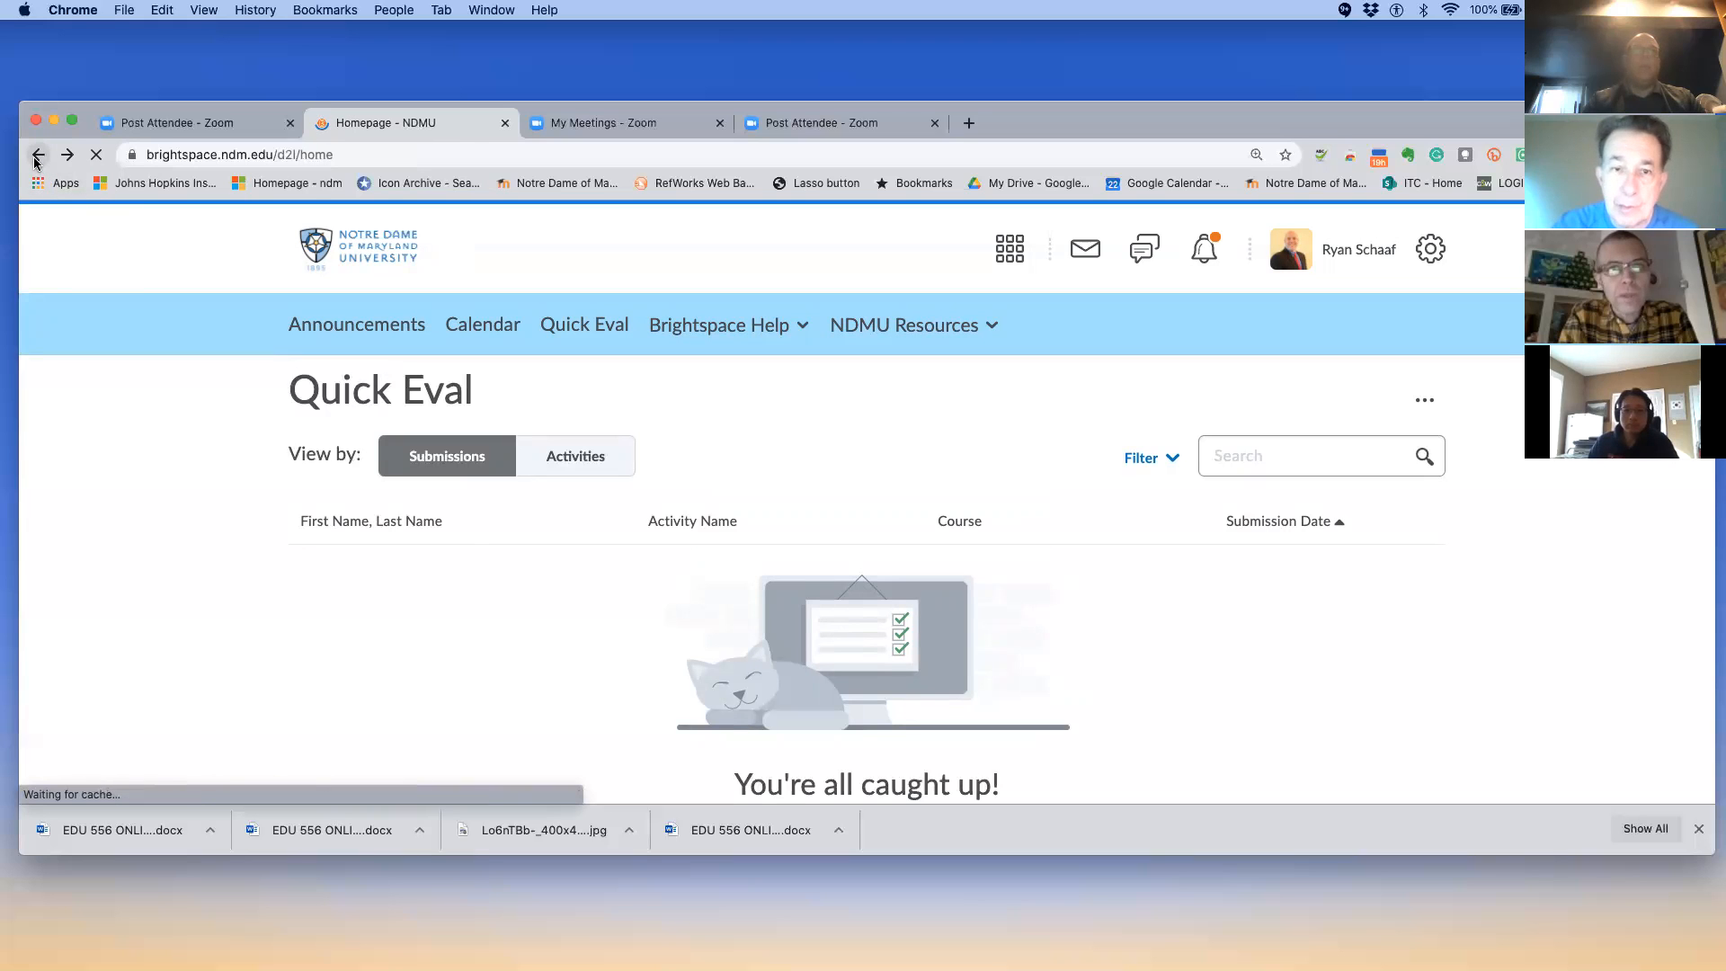
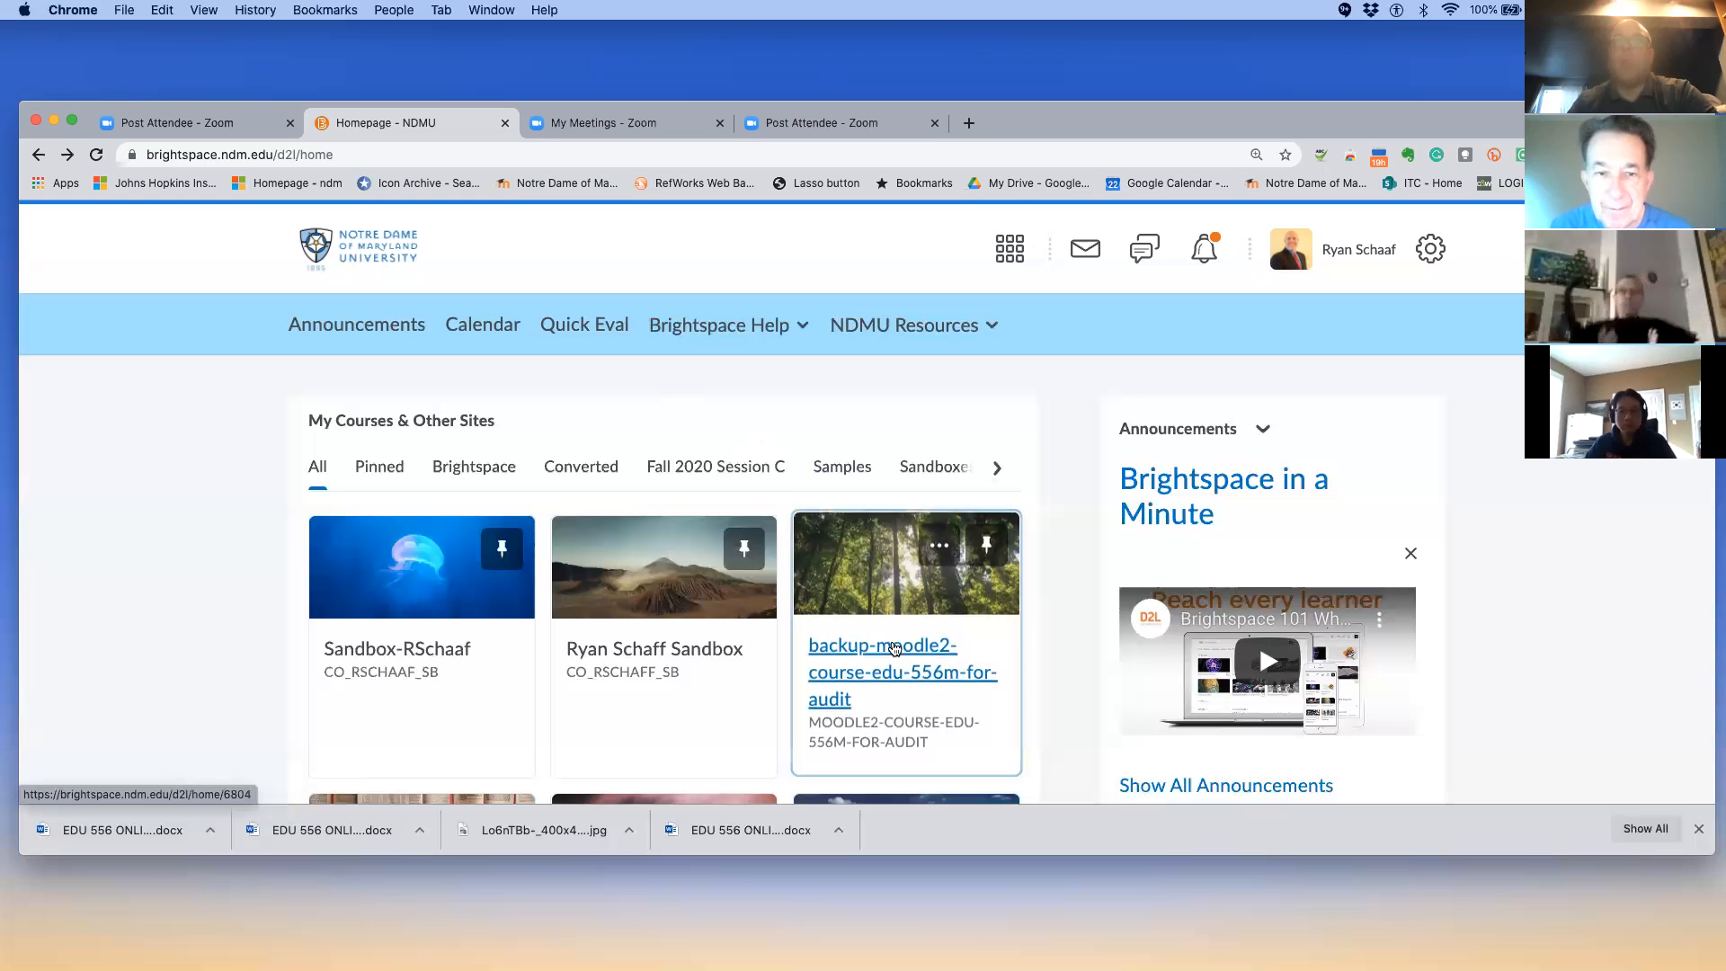
click(894, 648)
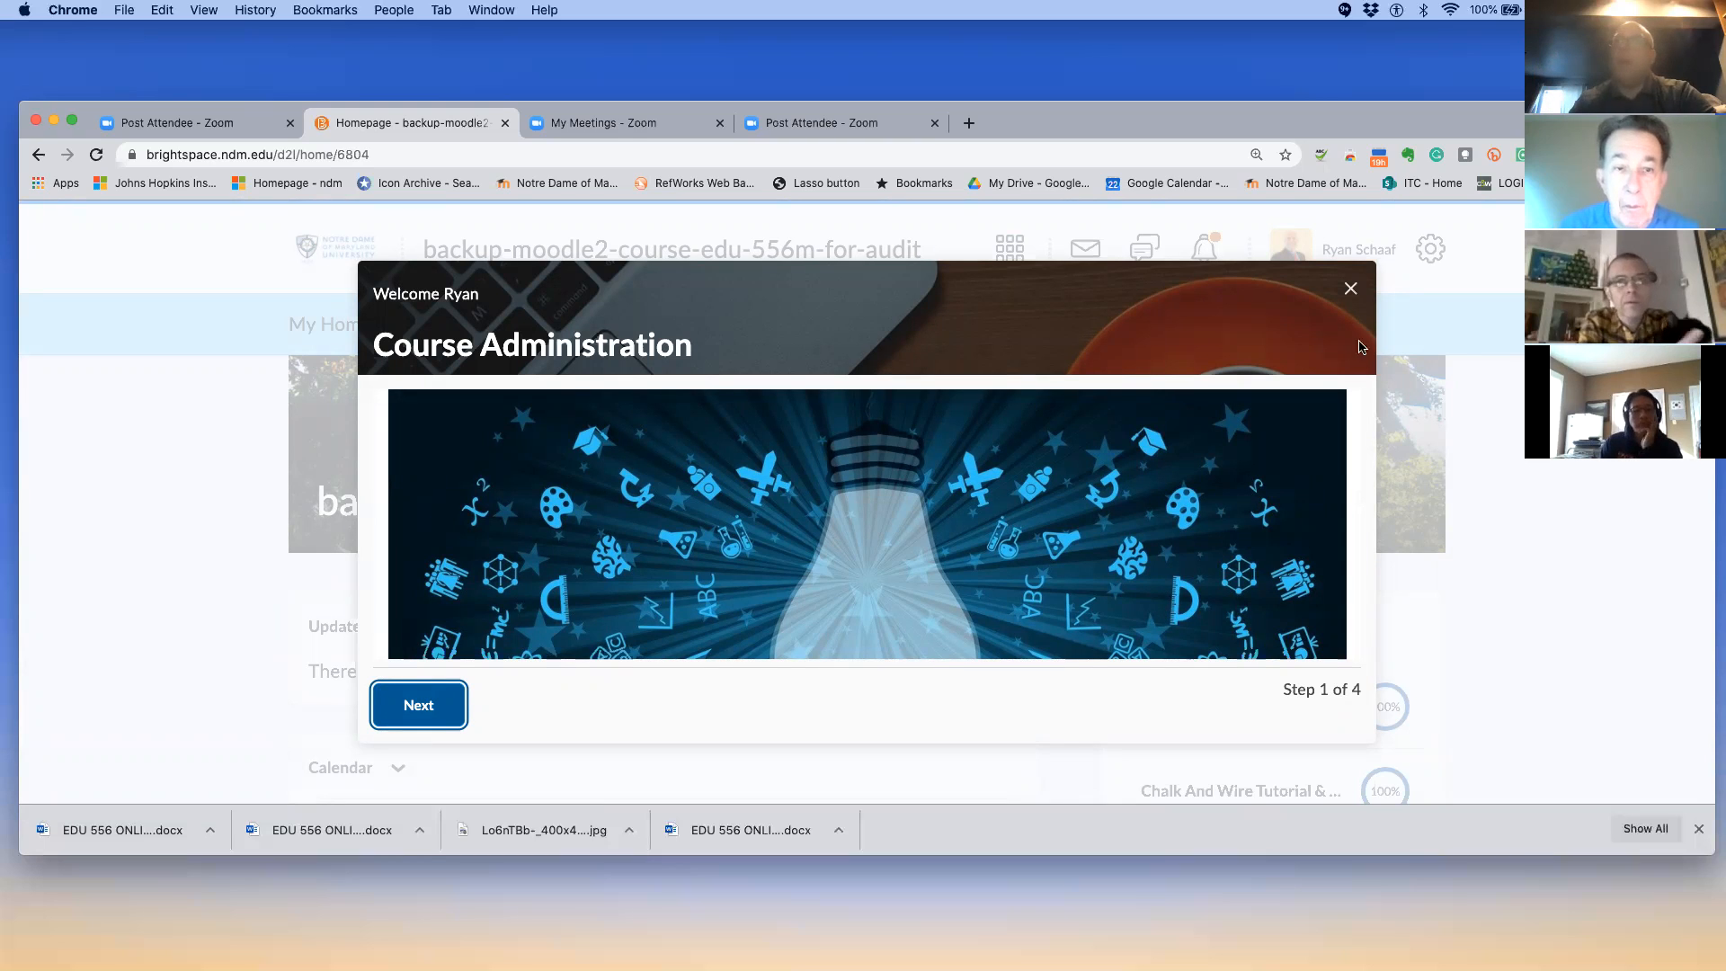
click(1350, 289)
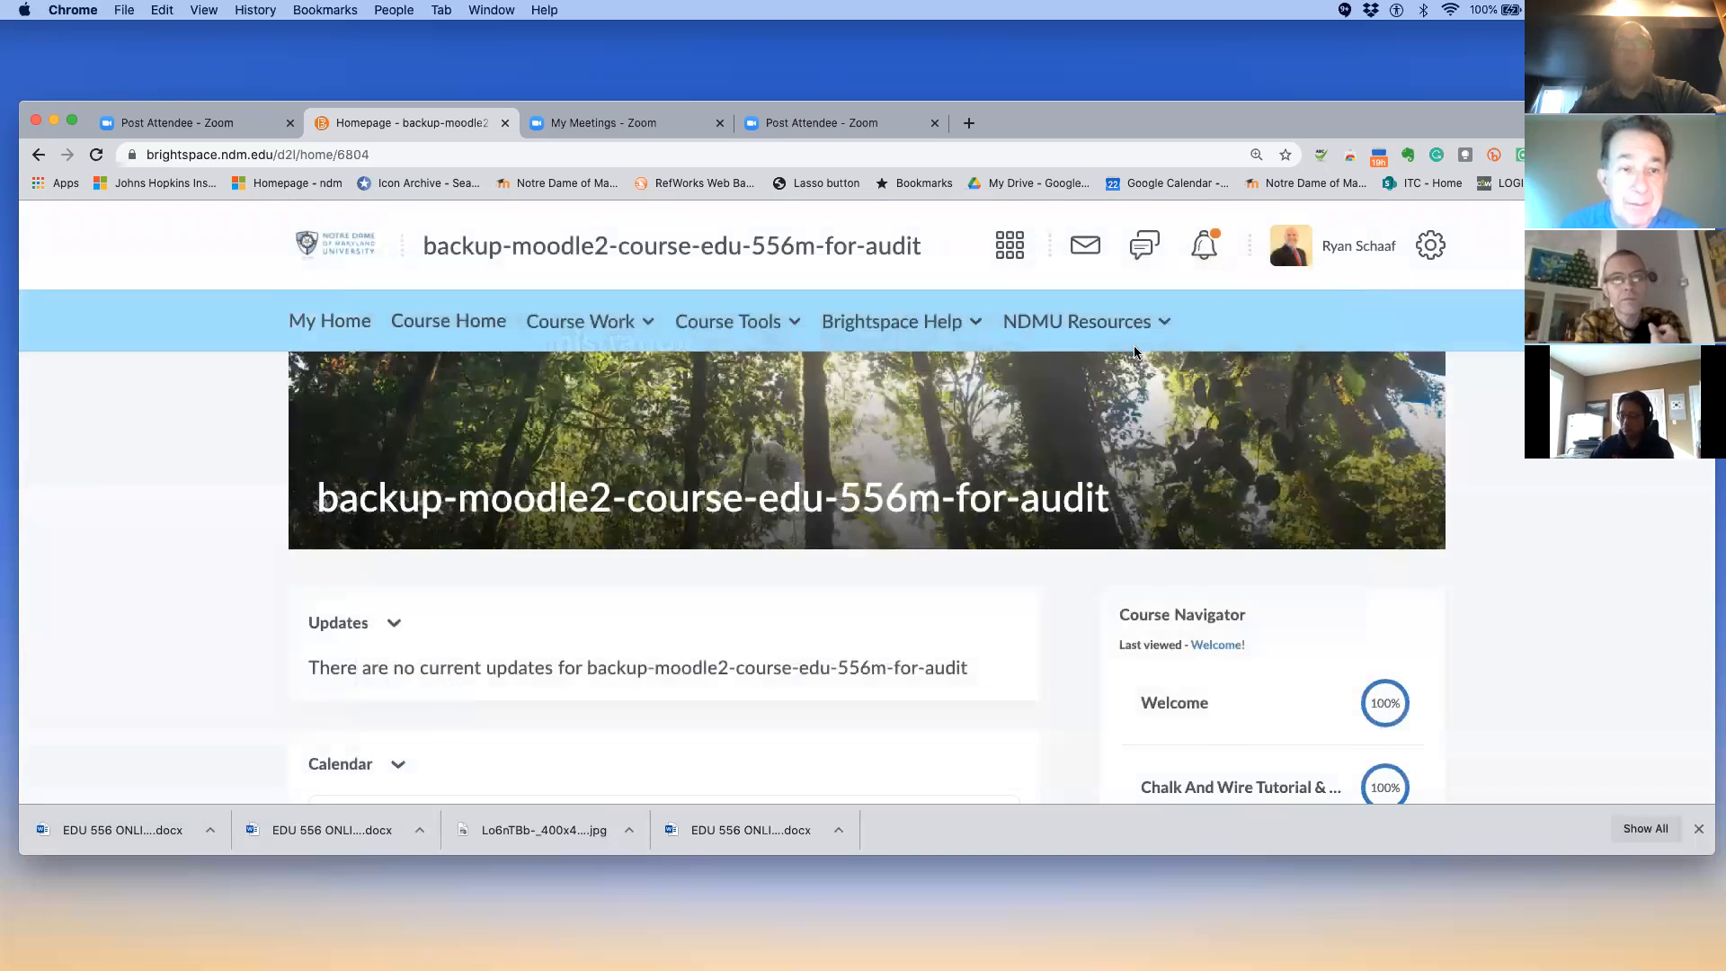
Open the audit course's Grades tool and display its Manage Grades list
scroll(1134, 351, down, 4)
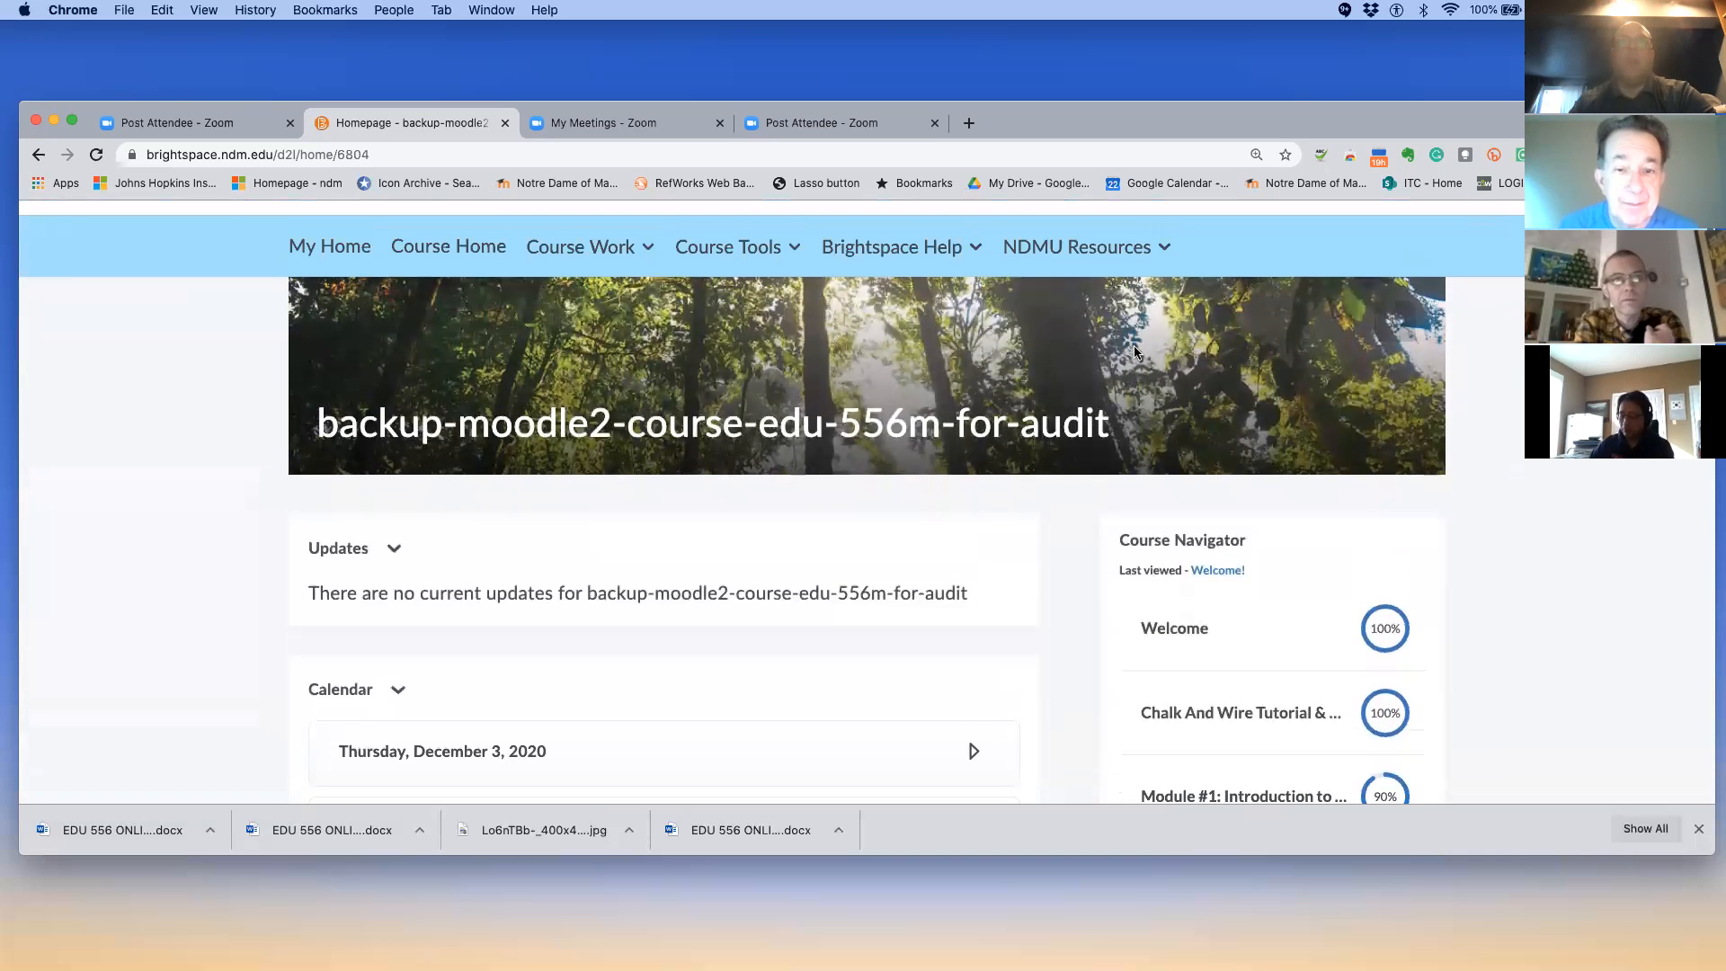
click(767, 256)
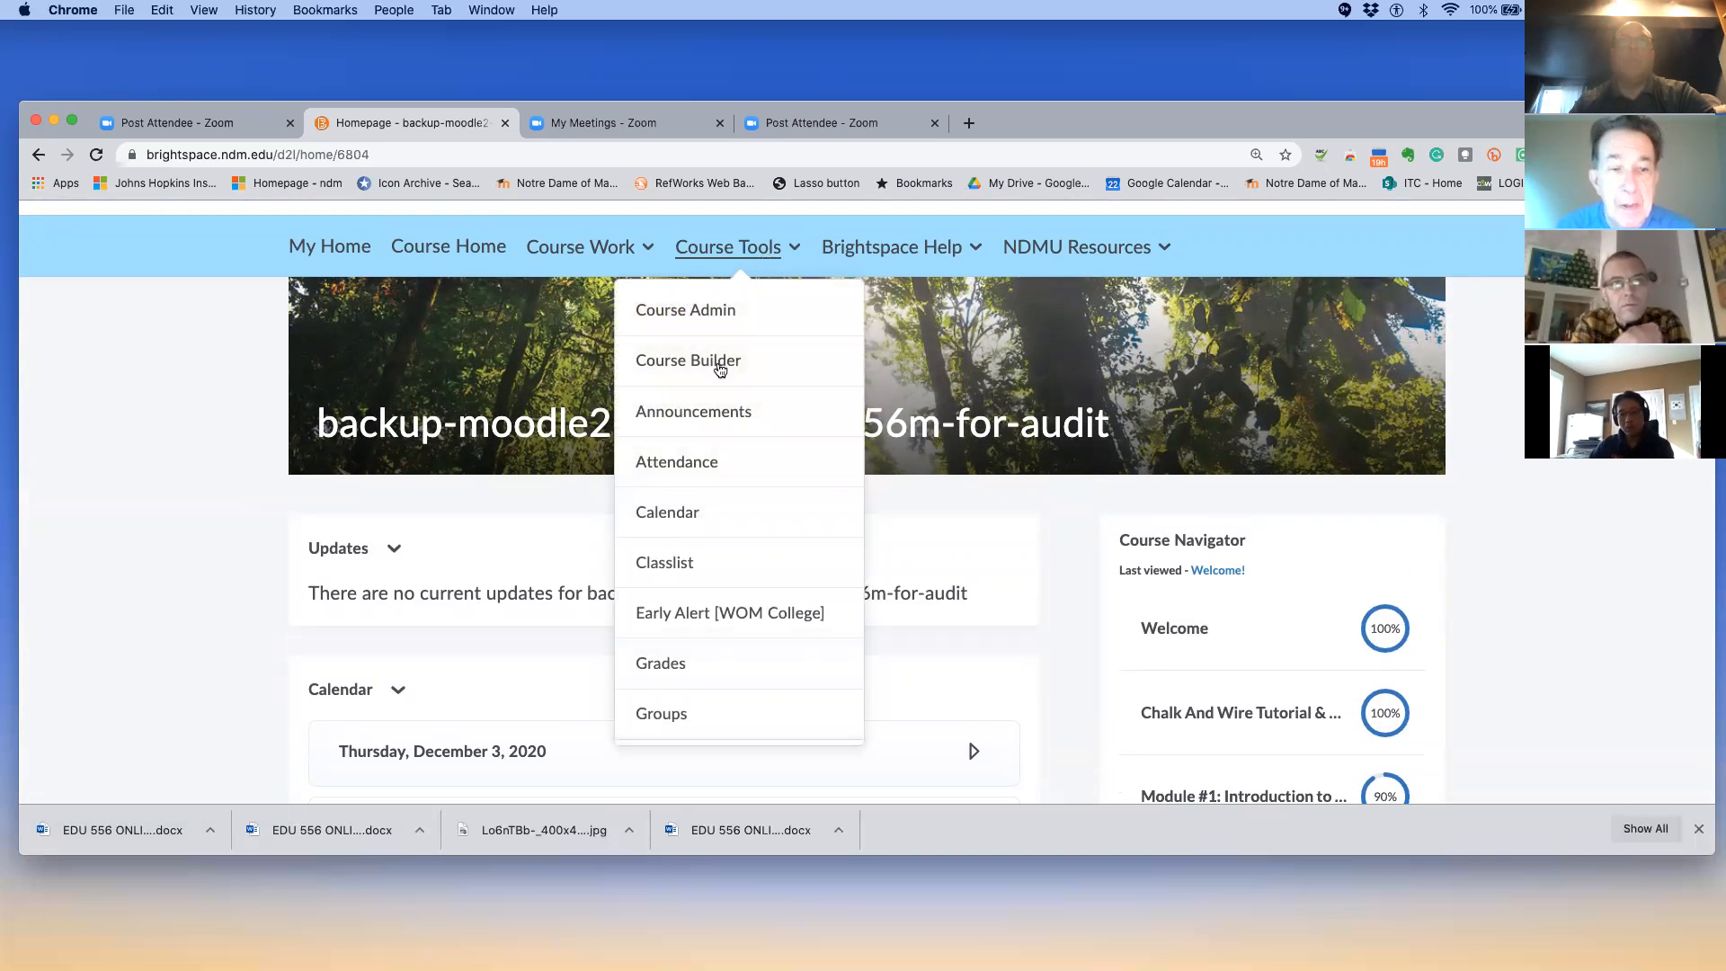
scroll(686, 473, down, 1)
click(676, 621)
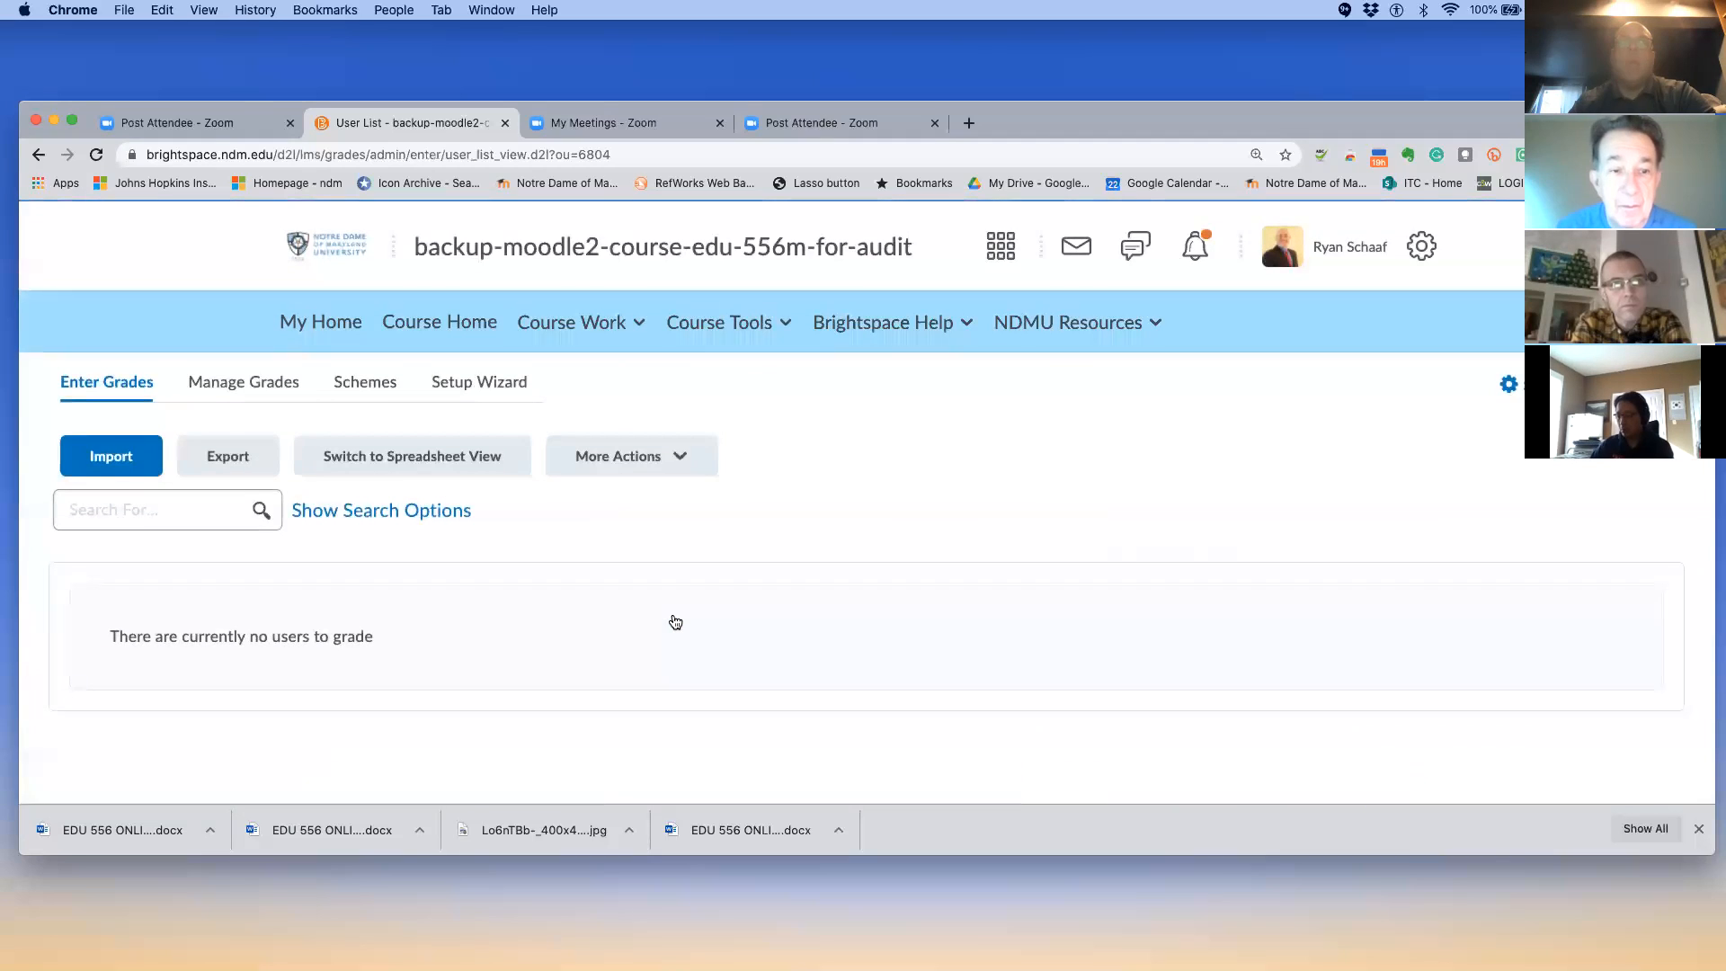
click(244, 385)
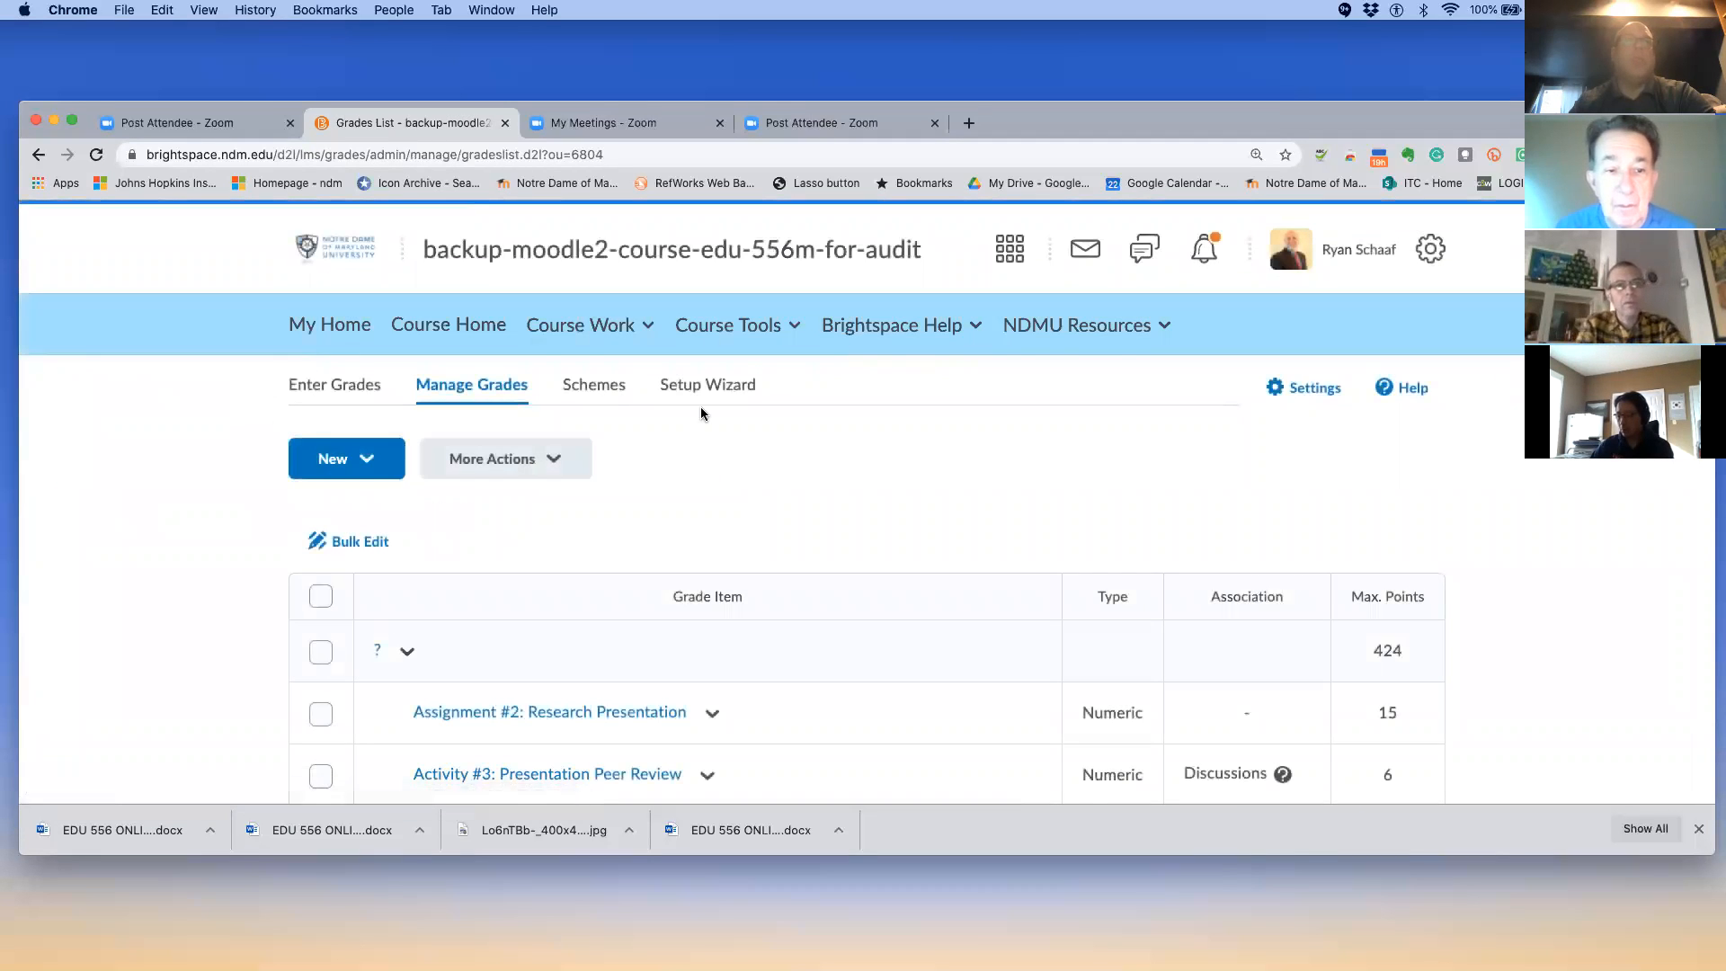
Look through the first grade items under the "?" category, checking their types and associations
scroll(700, 409, down, 3)
scroll(702, 414, down, 1)
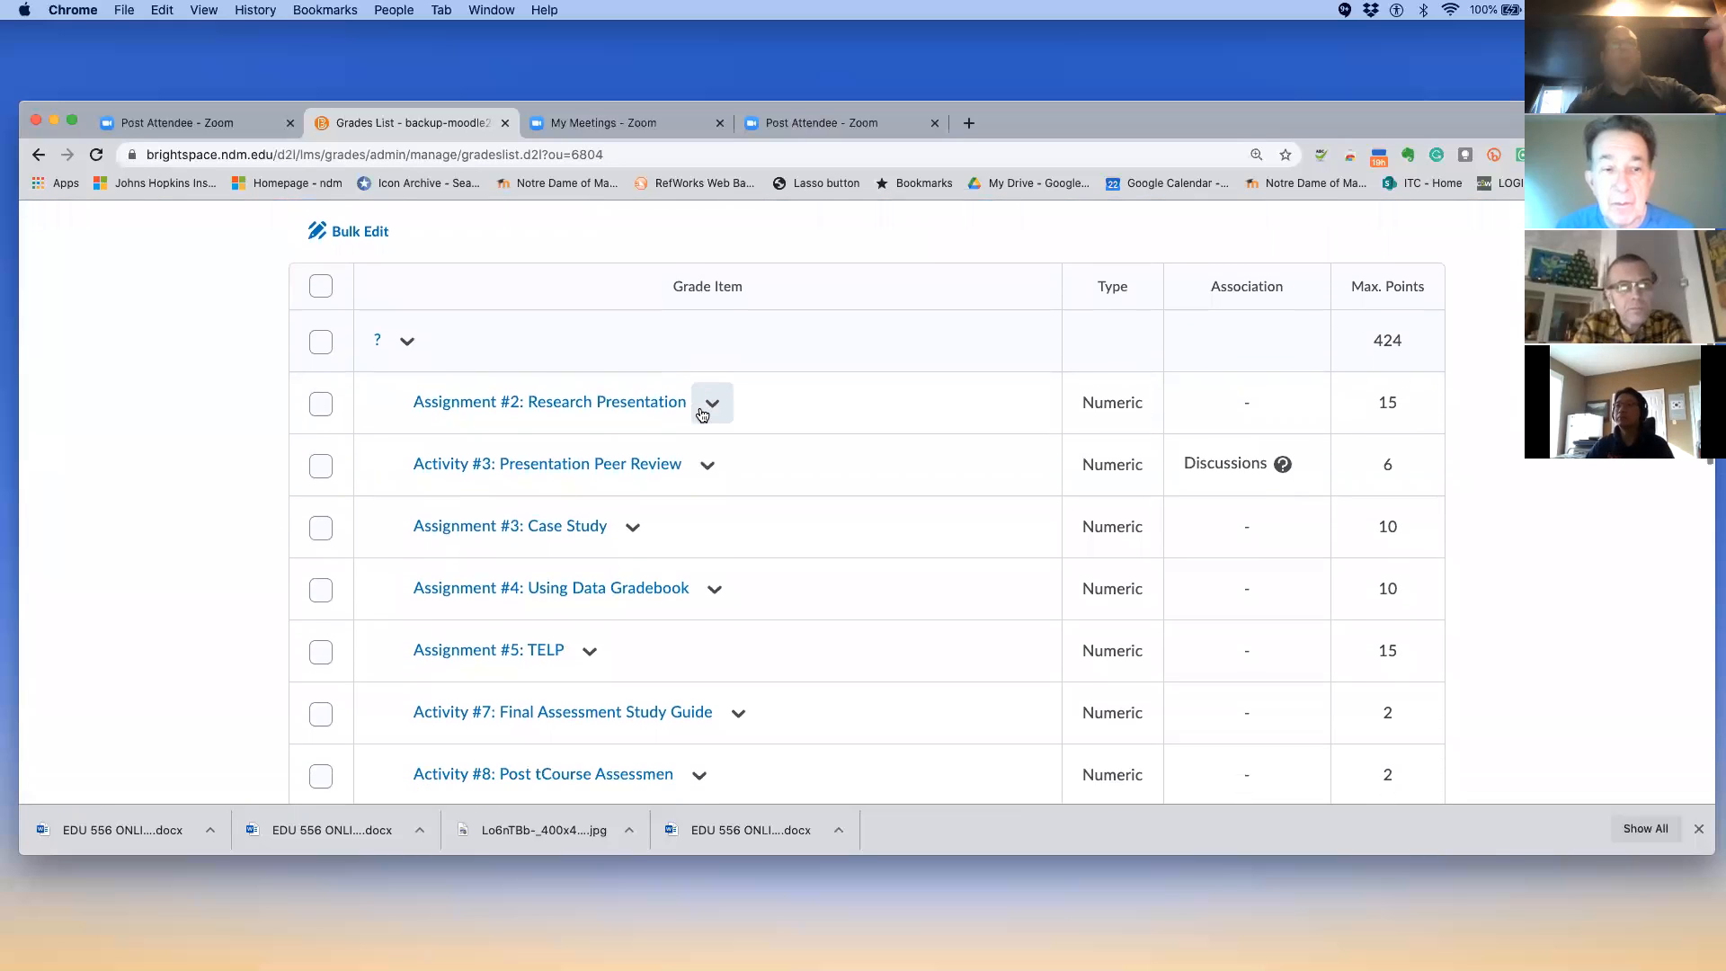
scroll(702, 415, down, 1)
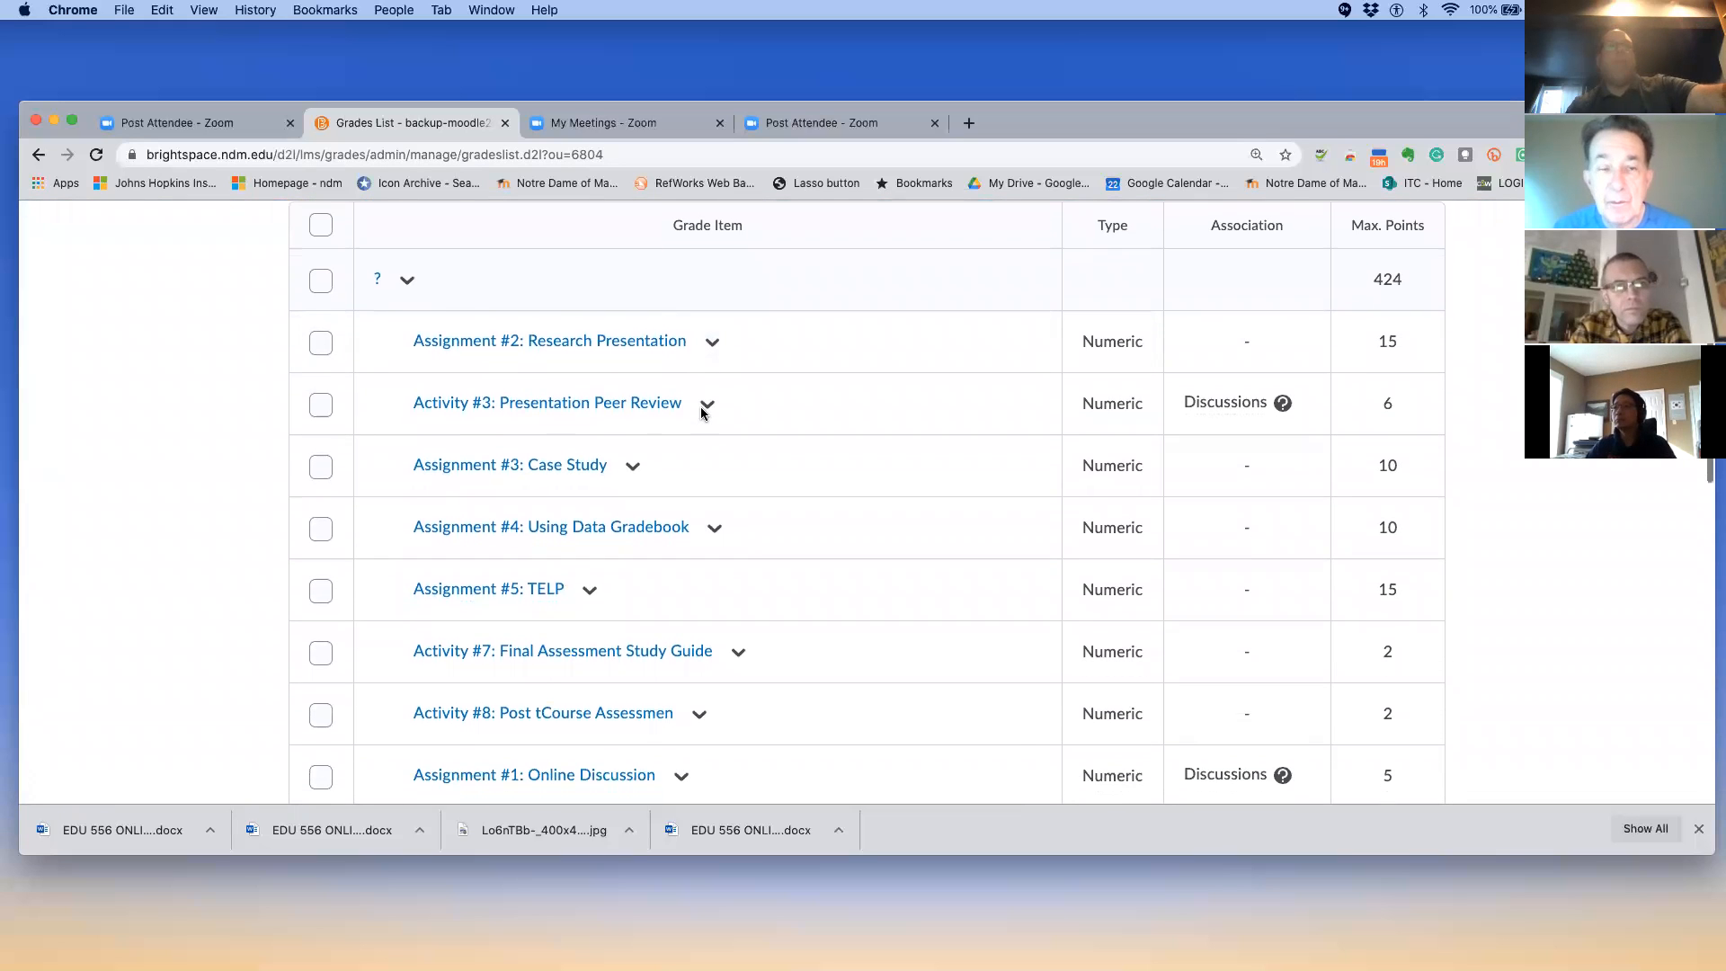
scroll(650, 362, down, 2)
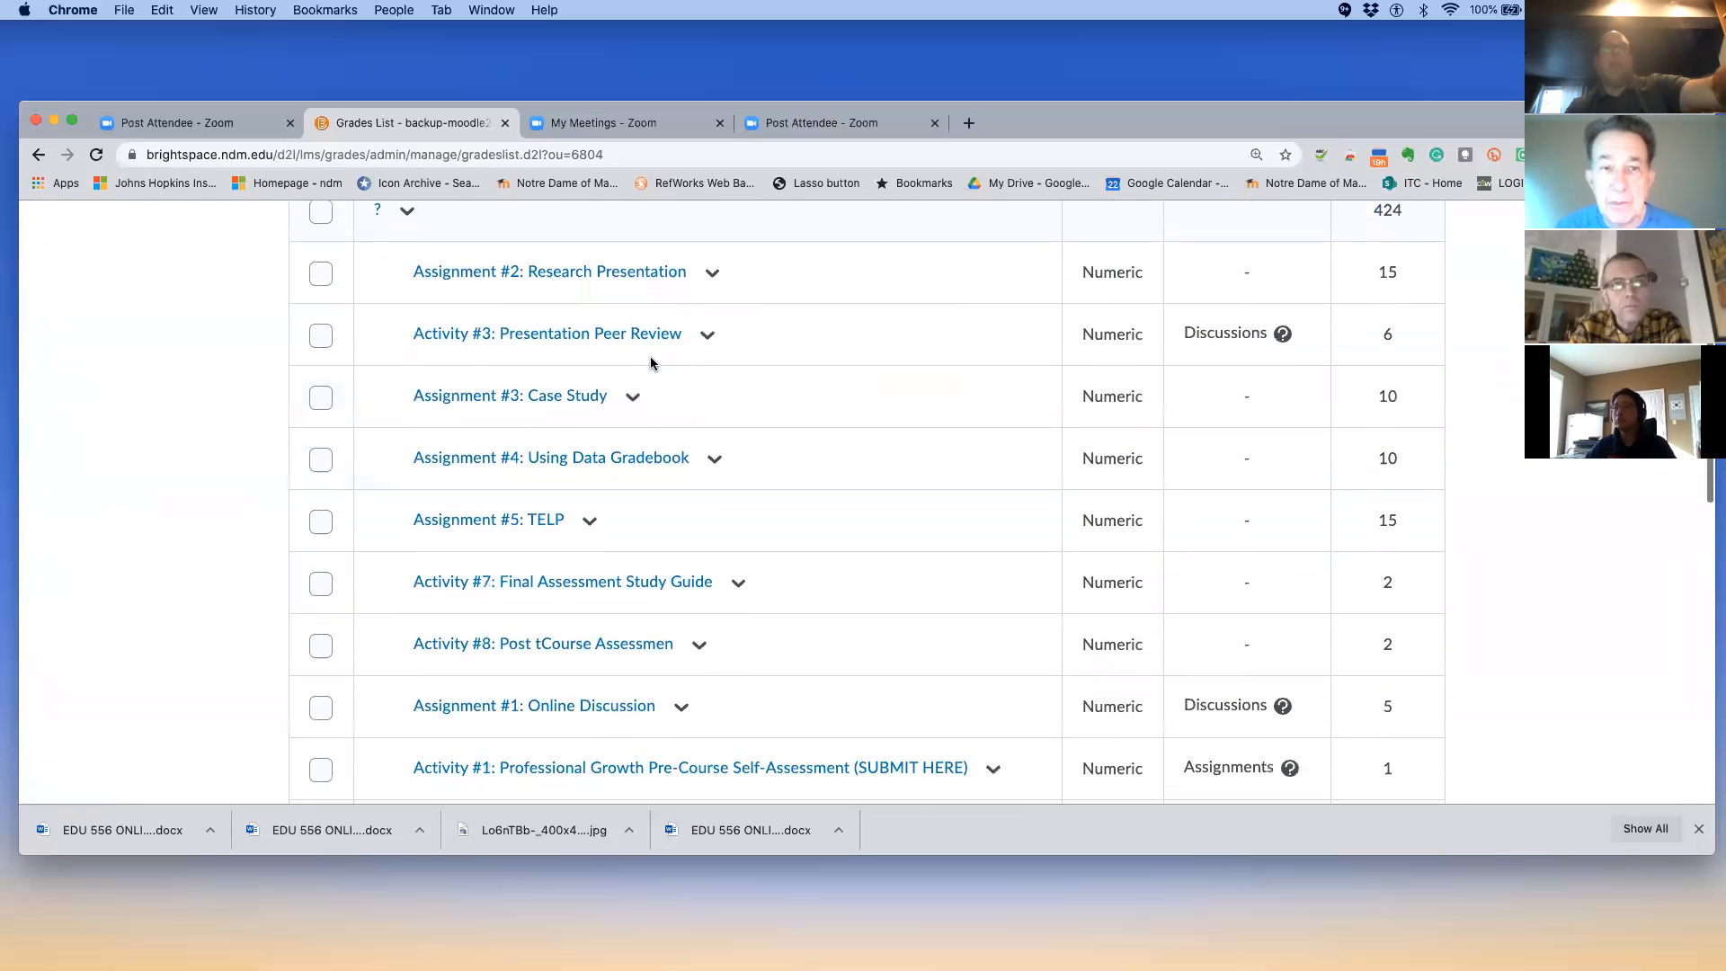
scroll(651, 362, down, 3)
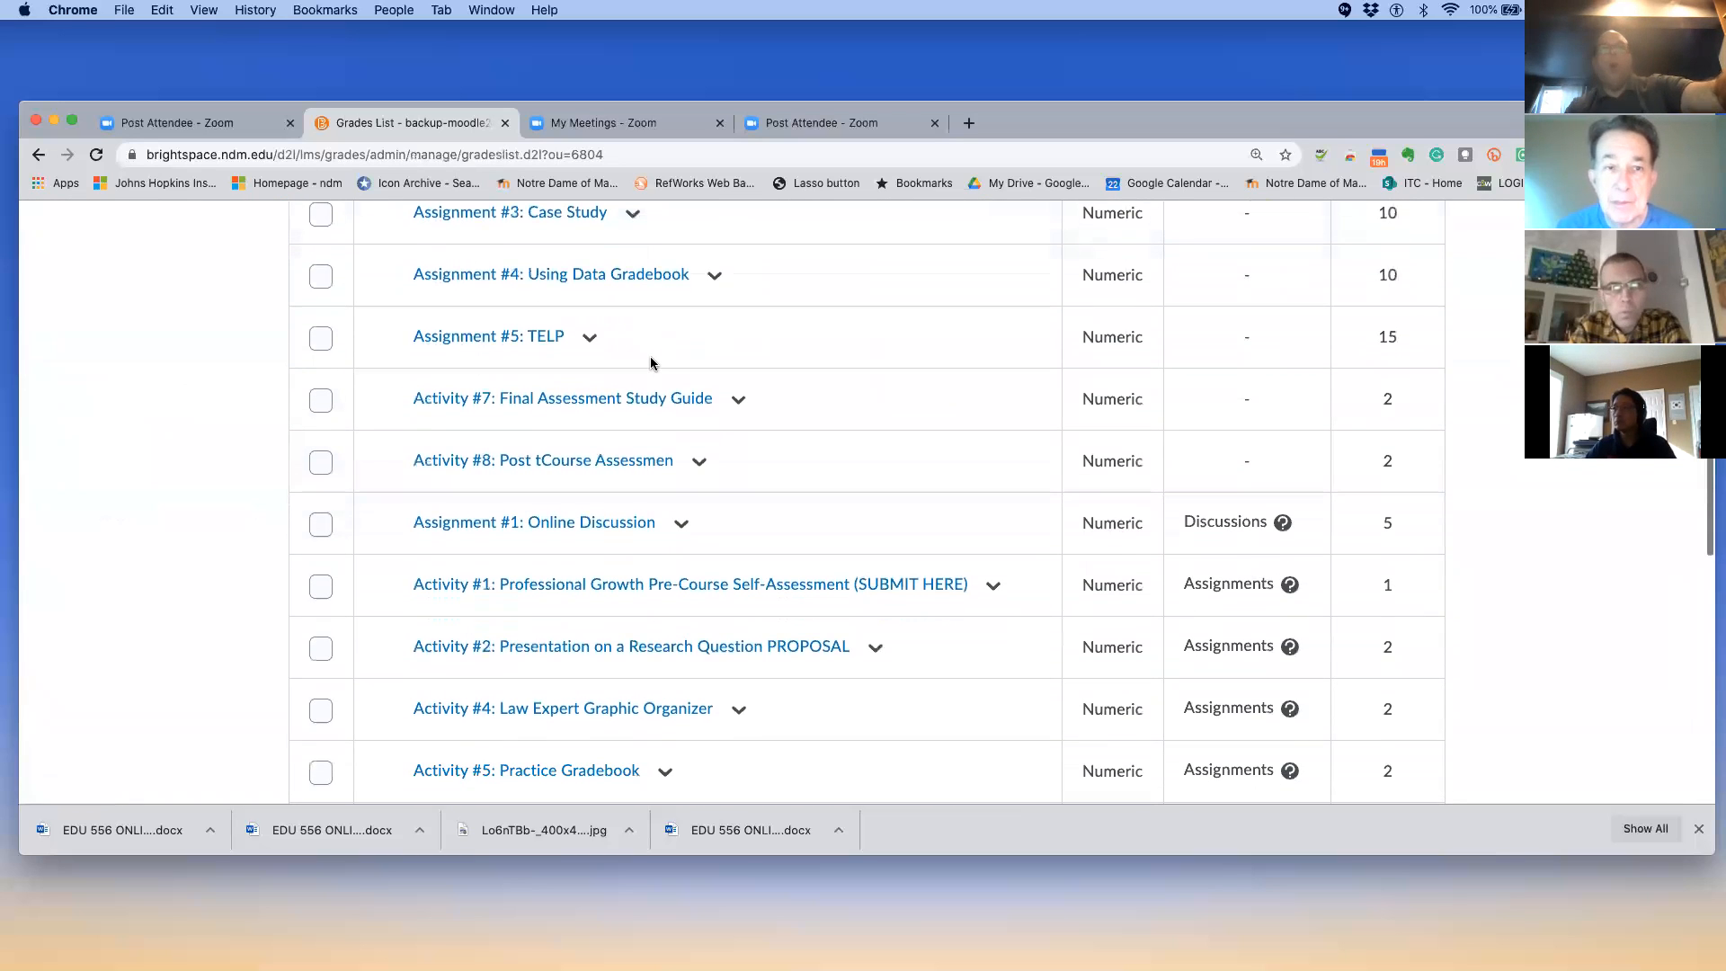
scroll(651, 362, up, 5)
scroll(651, 362, up, 8)
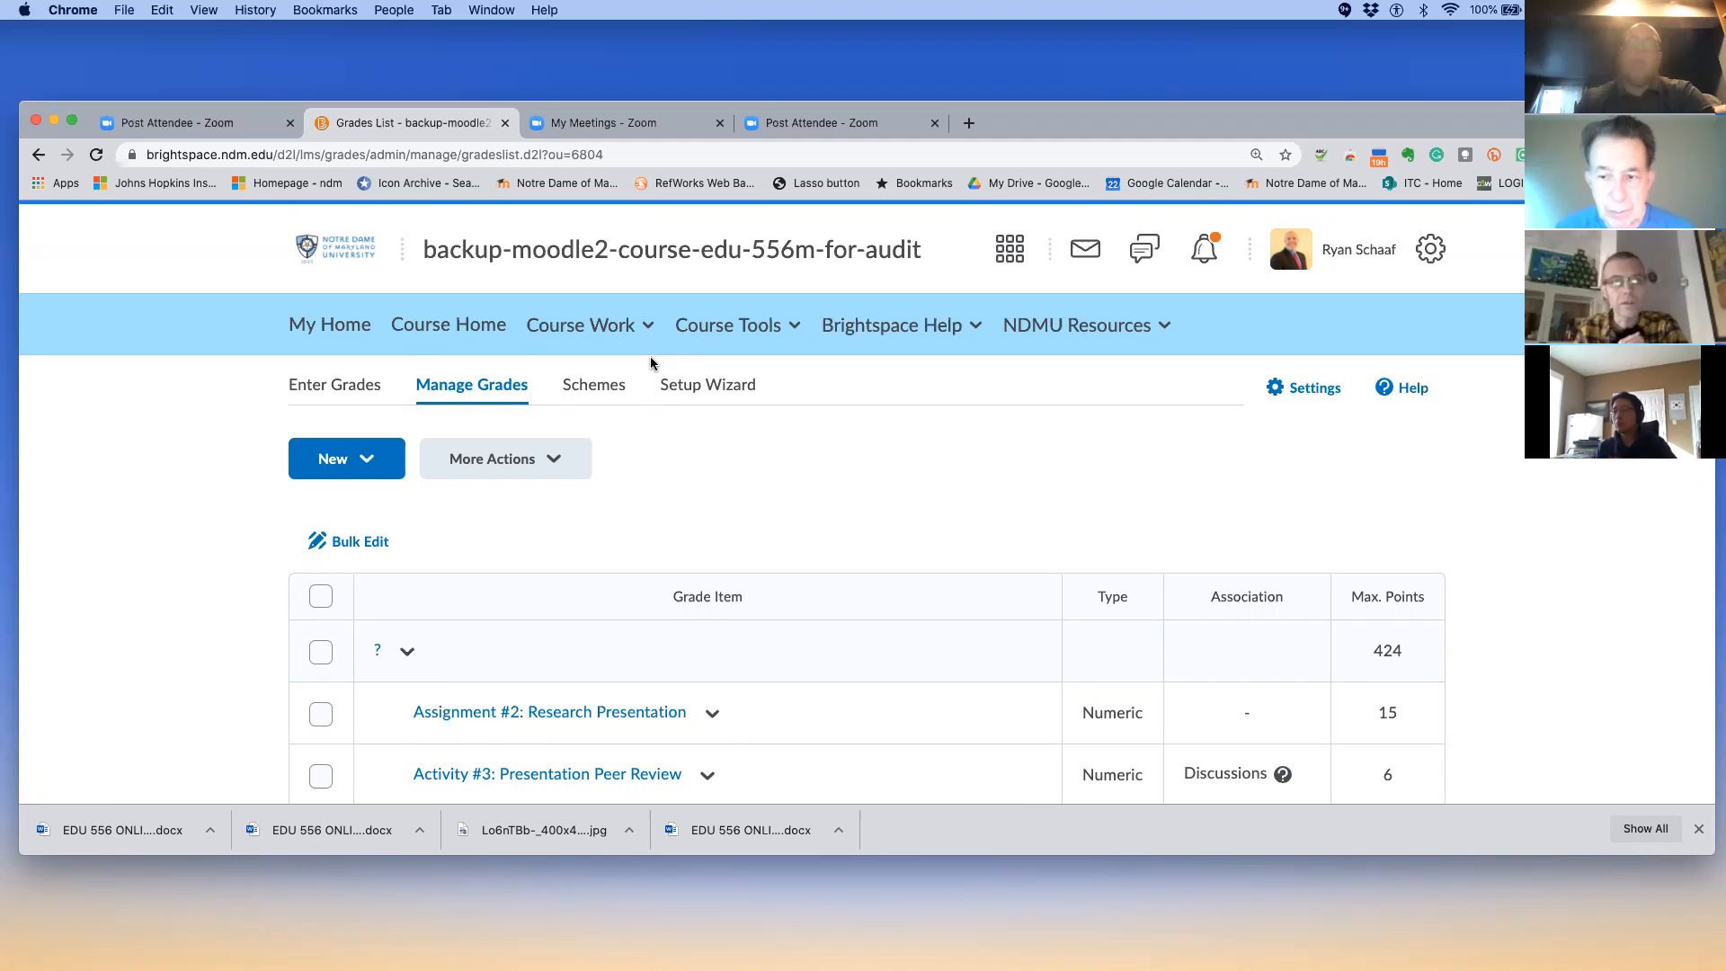
Examine the maximum points and associations across the full grade list, including the quizzes, performance tasks and assignments outside the "?" category
scroll(651, 362, down, 5)
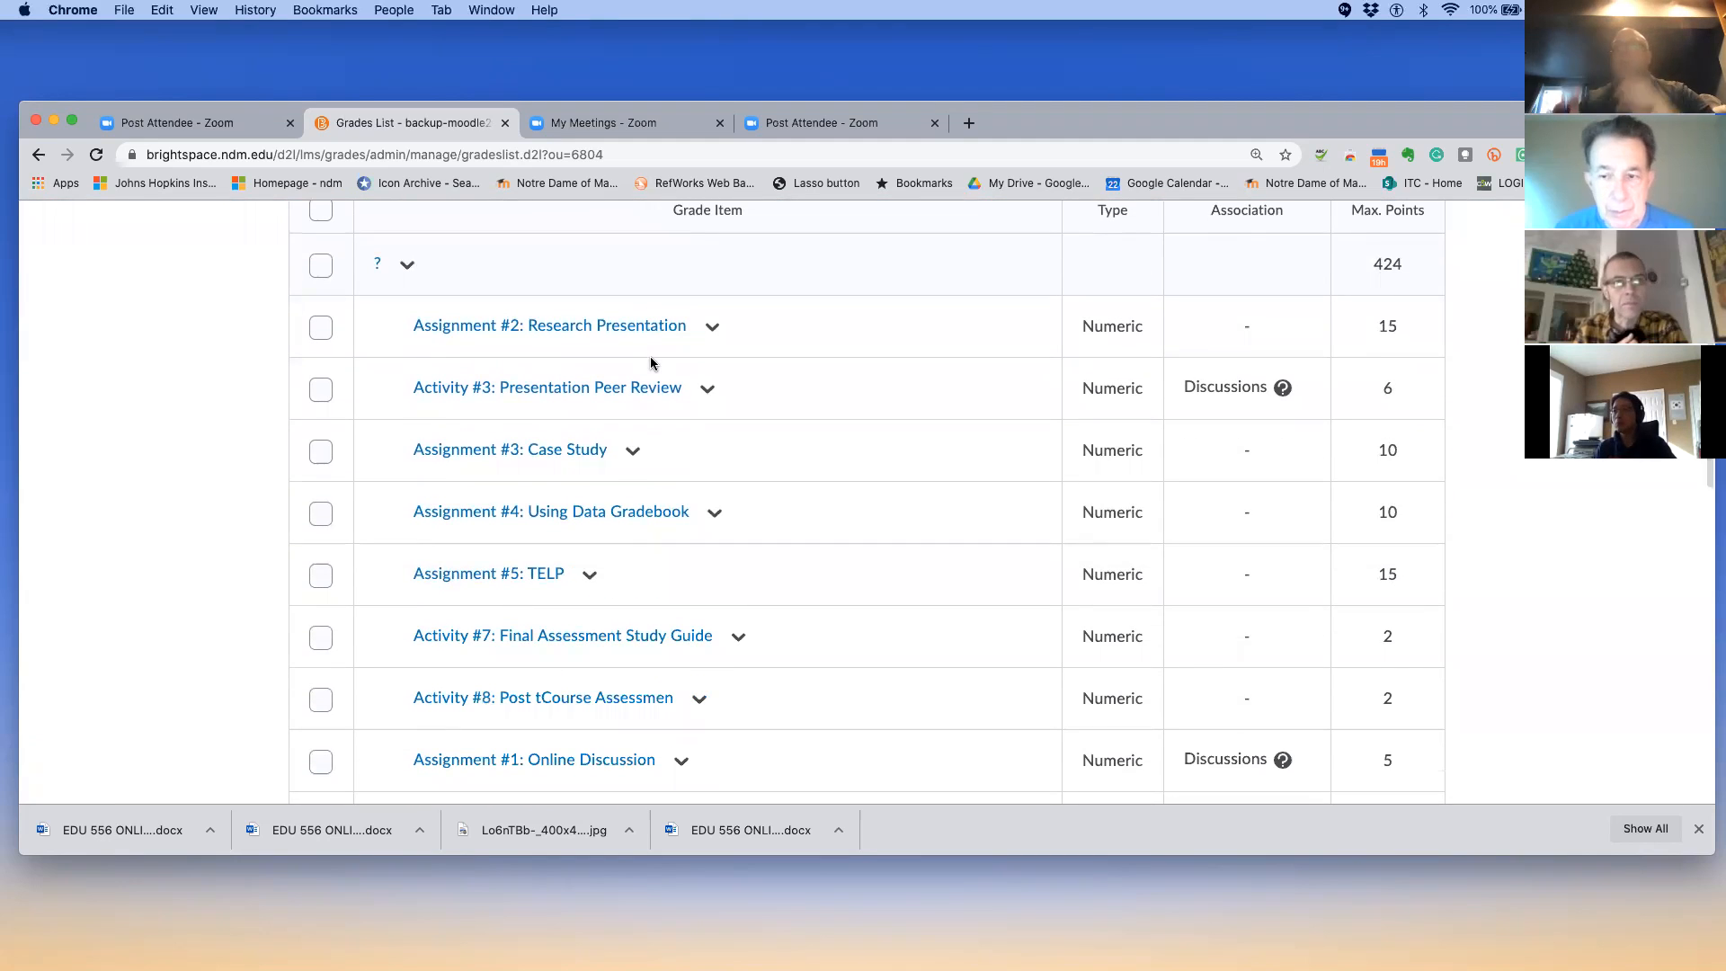
scroll(650, 356, up, 2)
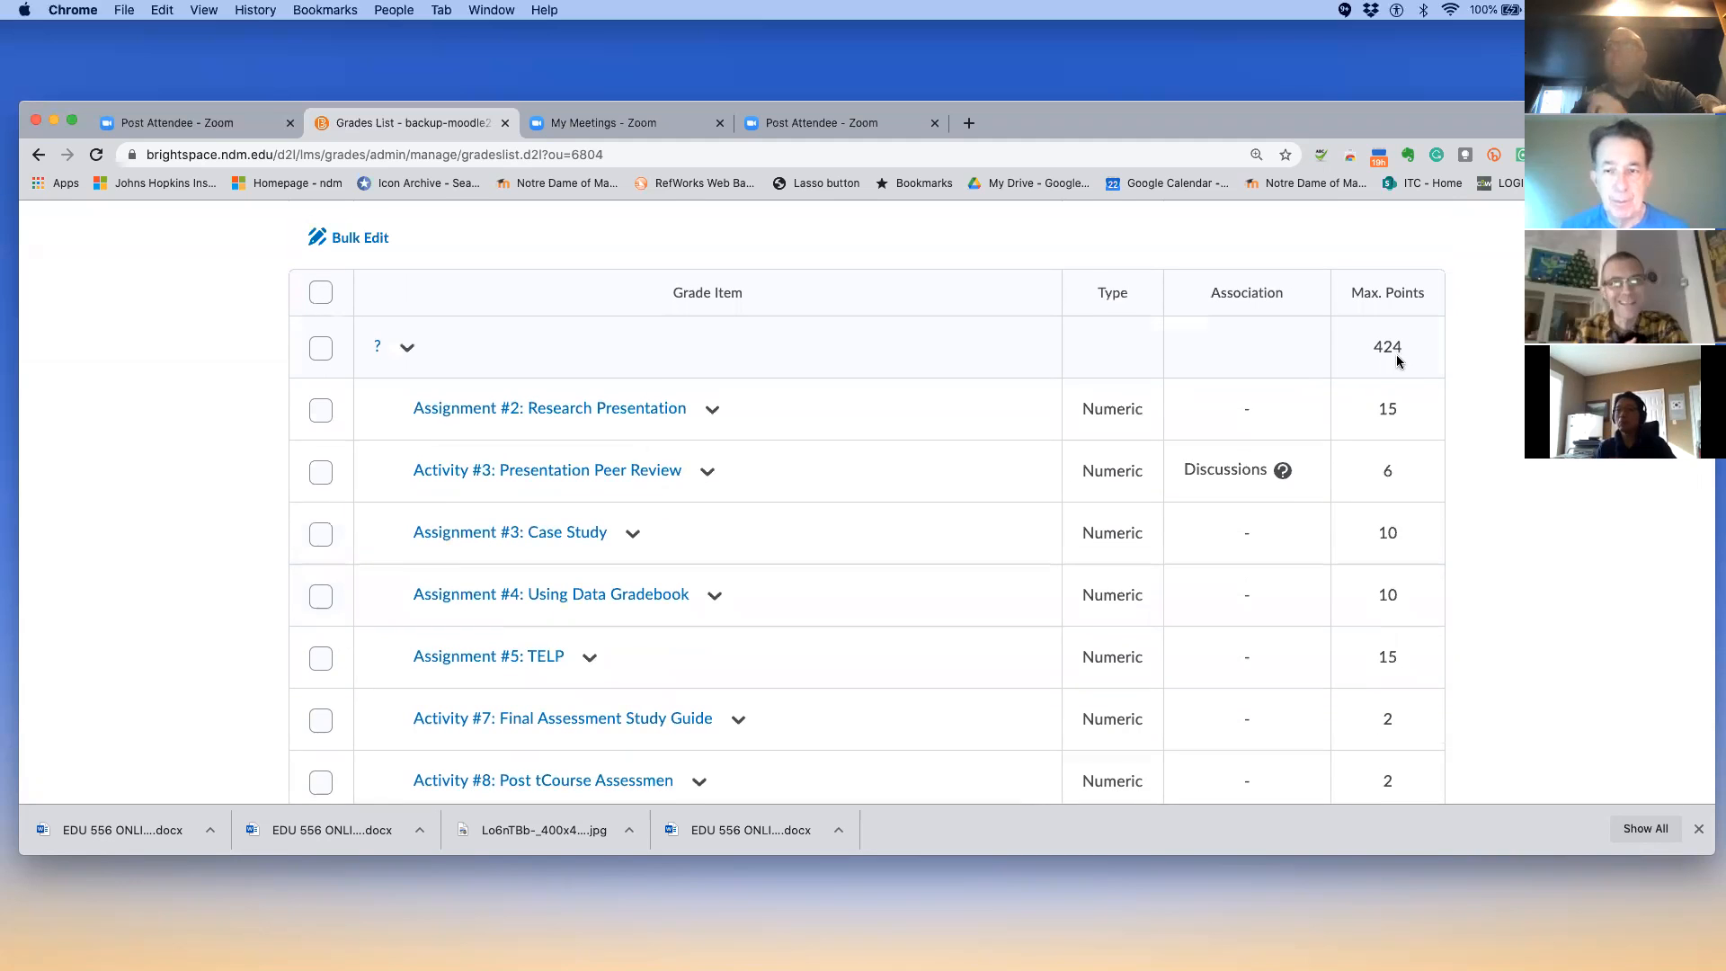
scroll(1395, 358, down, 2)
scroll(1397, 362, down, 10)
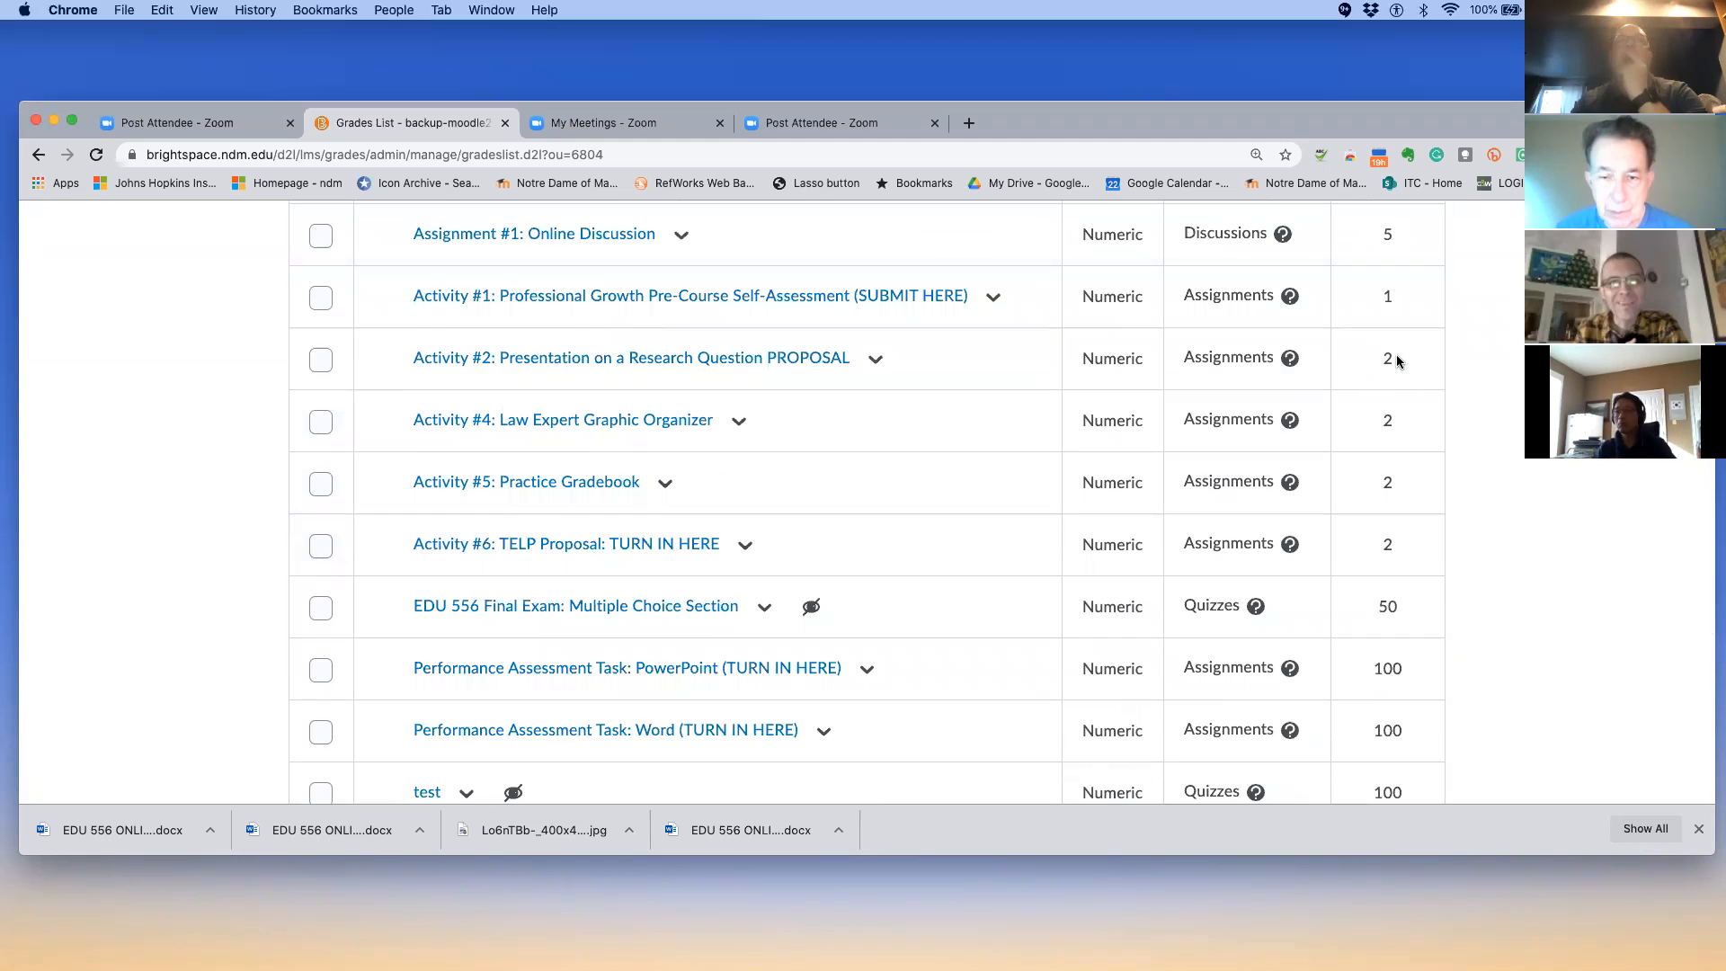
scroll(1397, 361, down, 1)
scroll(978, 725, down, 4)
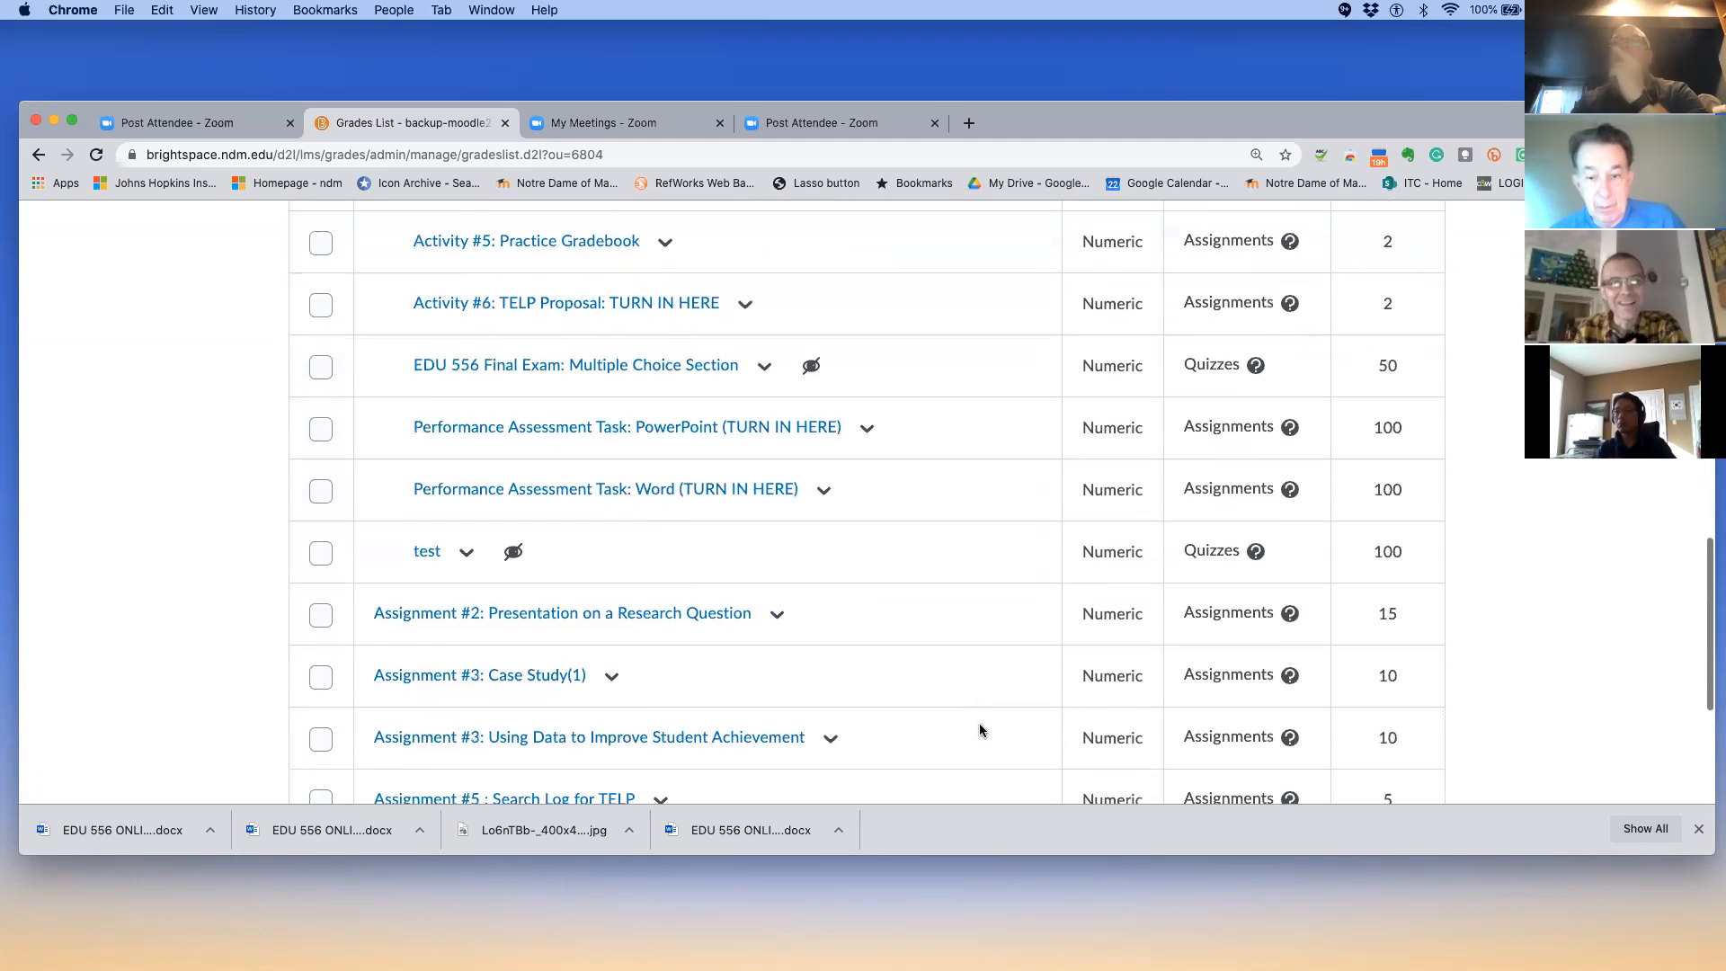
scroll(980, 730, down, 3)
scroll(980, 730, up, 15)
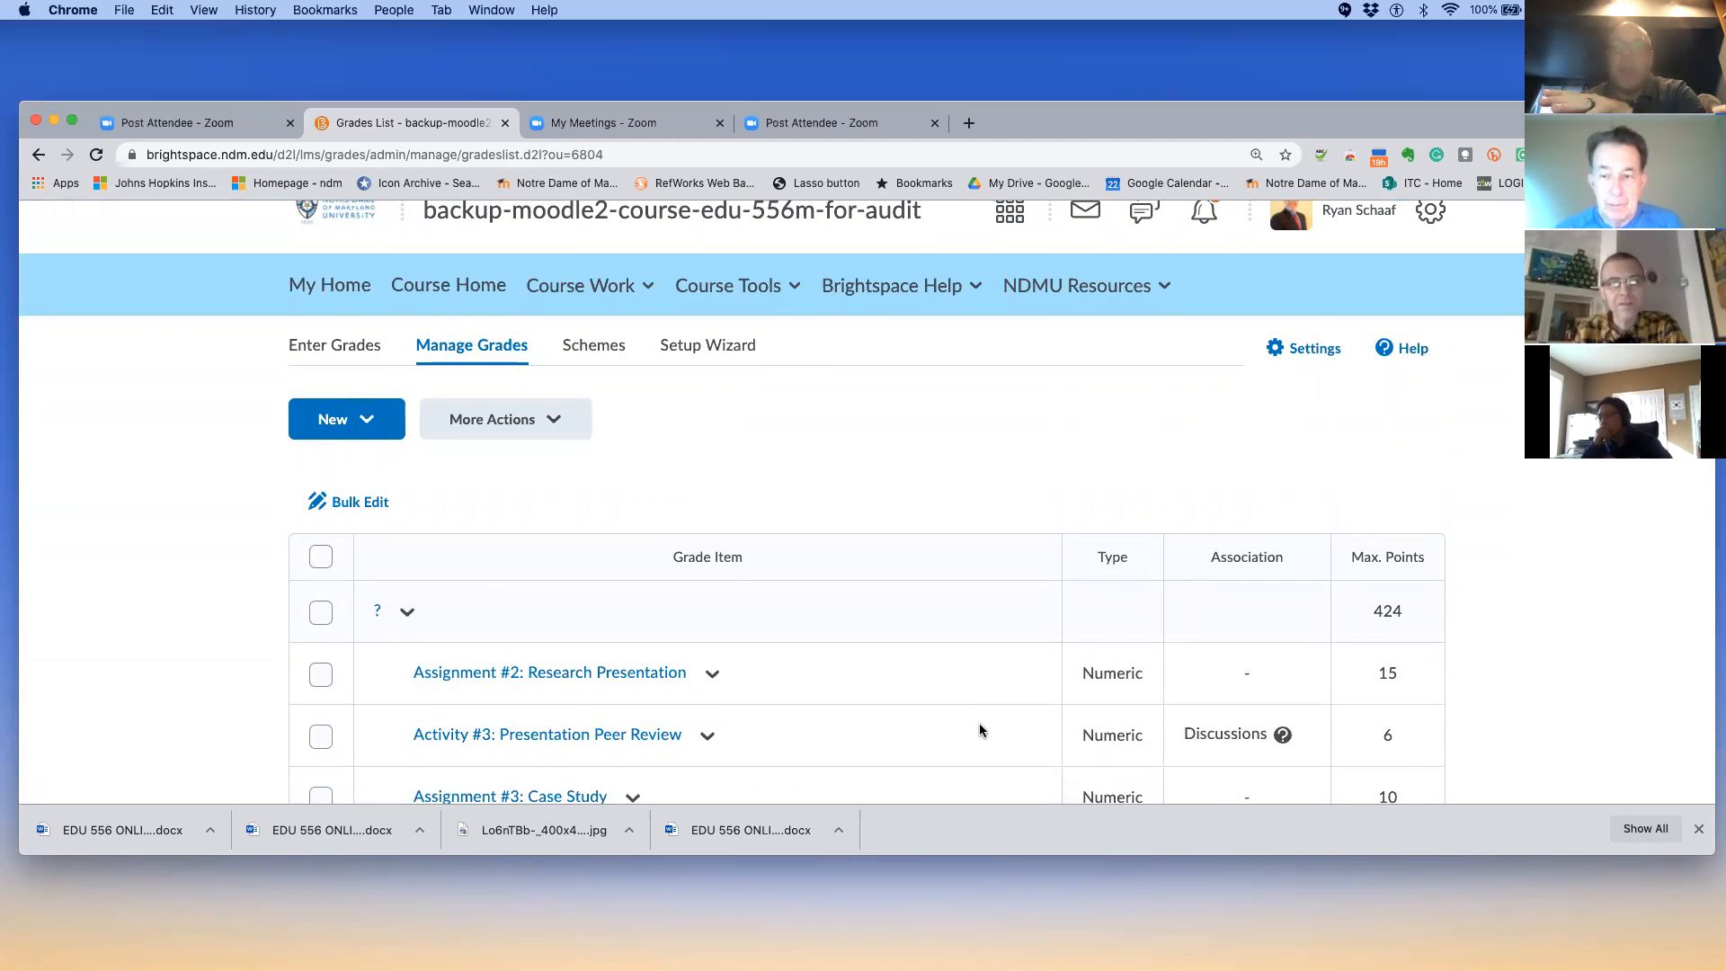
scroll(979, 730, down, 2)
scroll(1153, 681, down, 10)
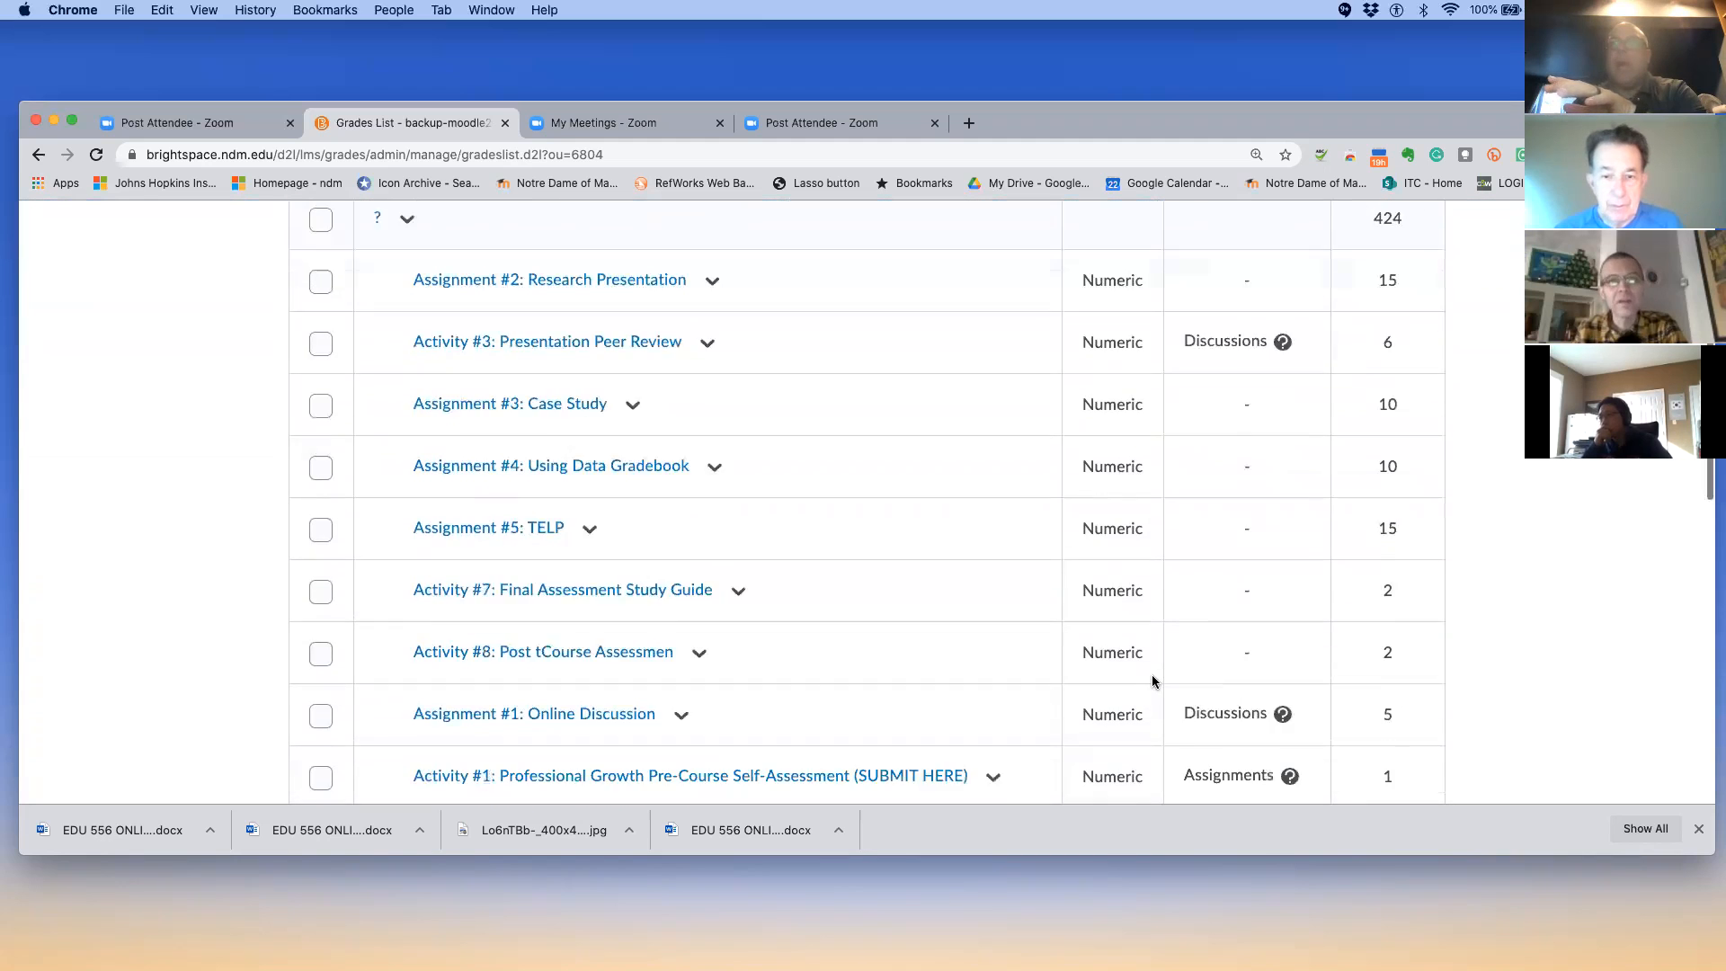
scroll(1152, 681, down, 4)
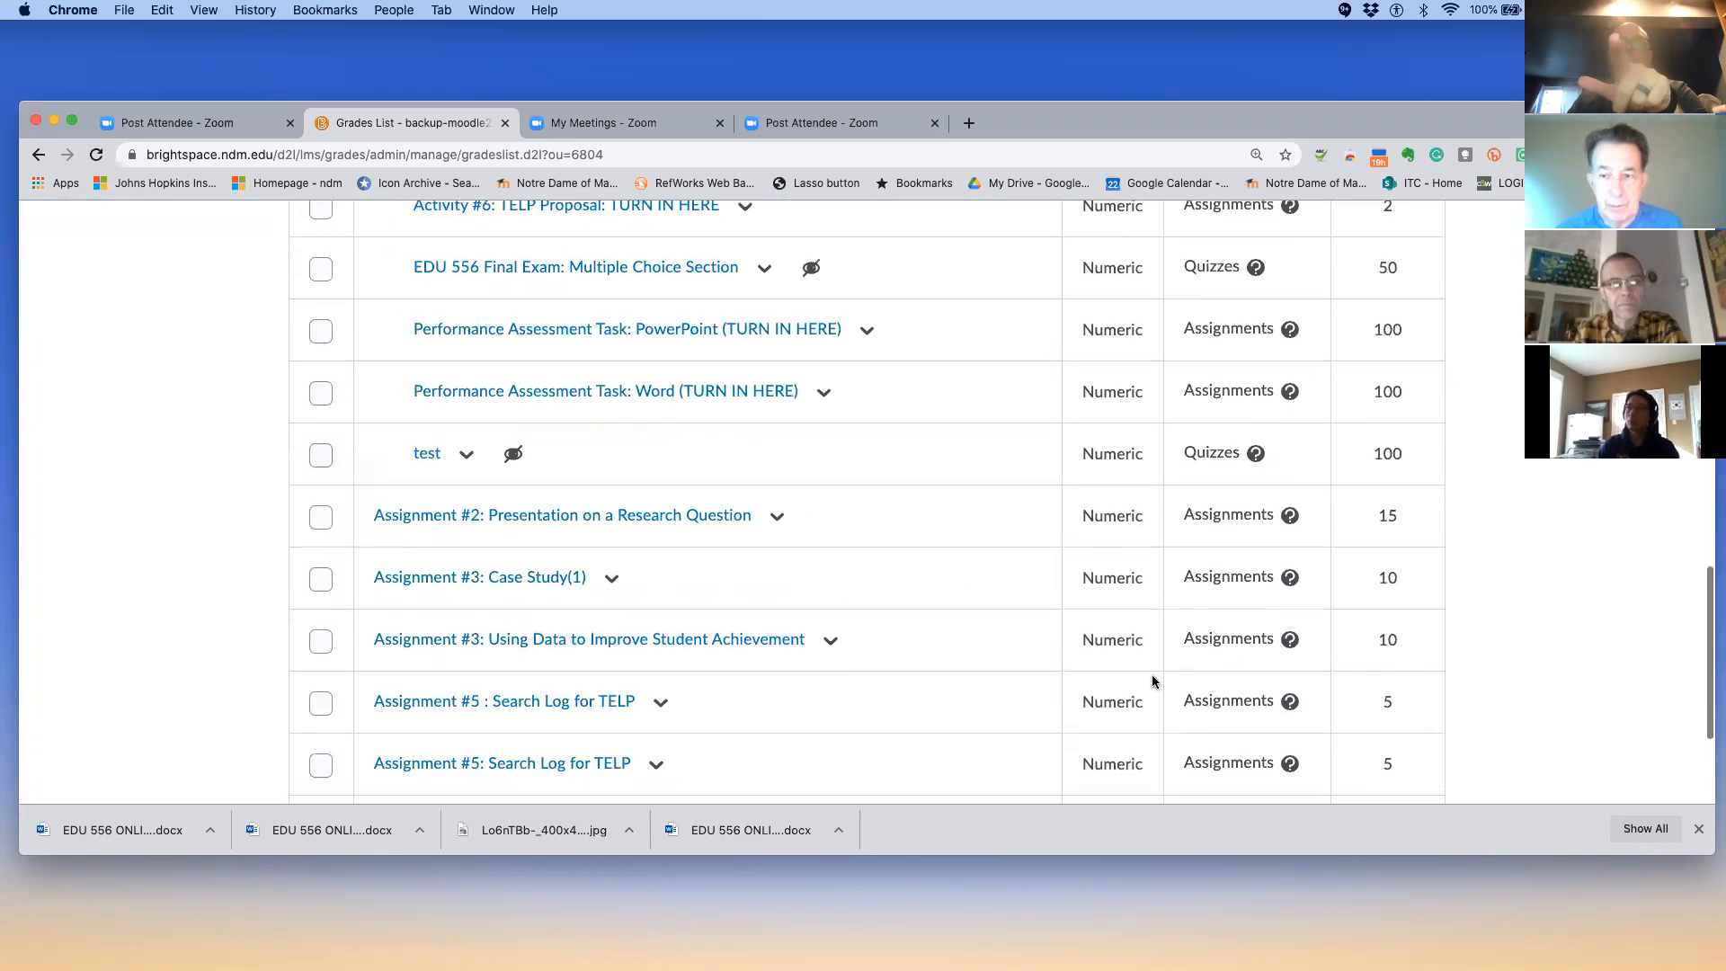
scroll(1581, 464, up, 1)
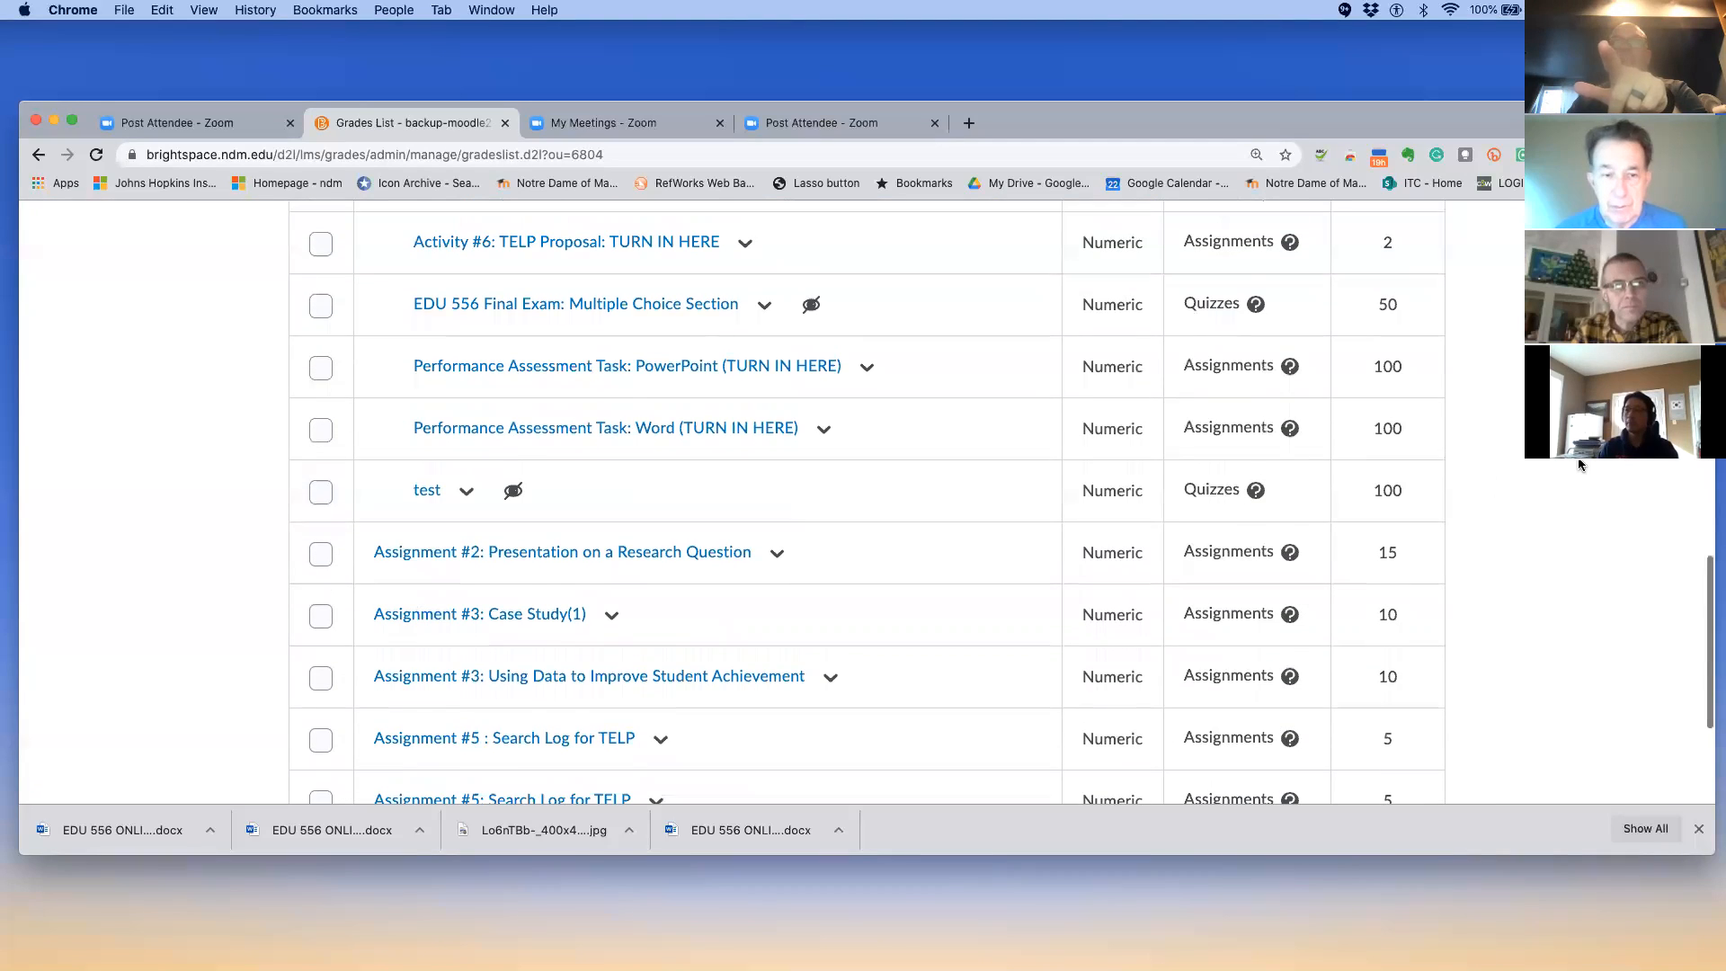
scroll(1237, 397, up, 2)
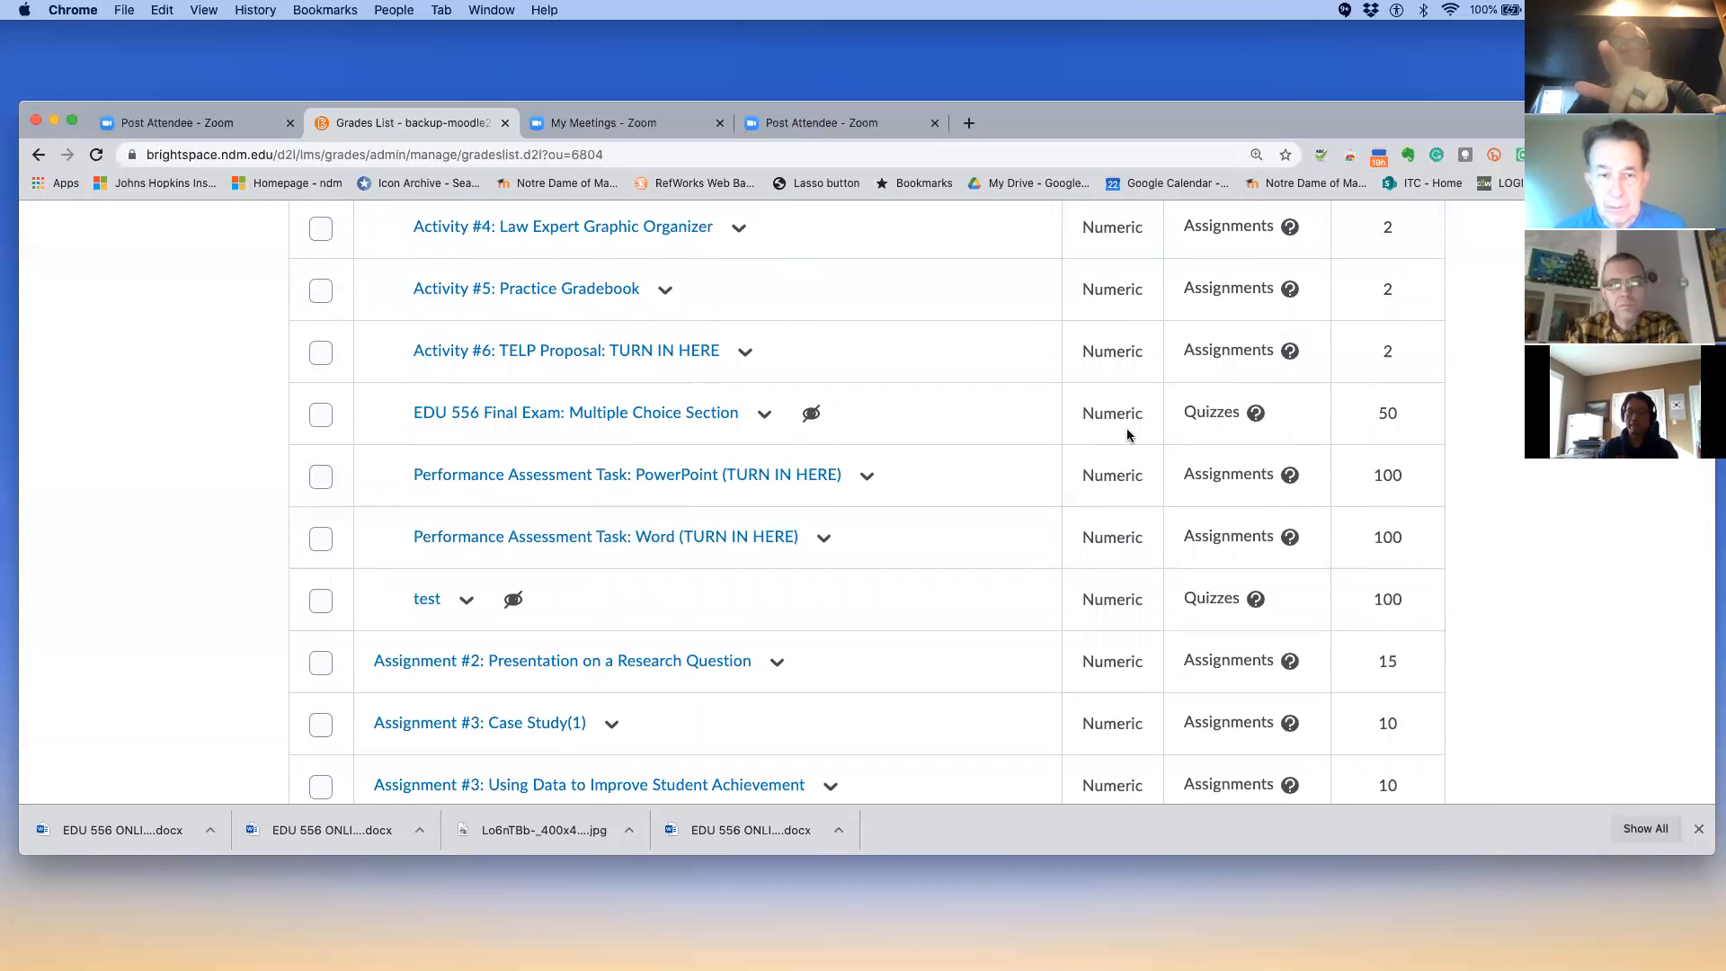
scroll(1262, 418, up, 3)
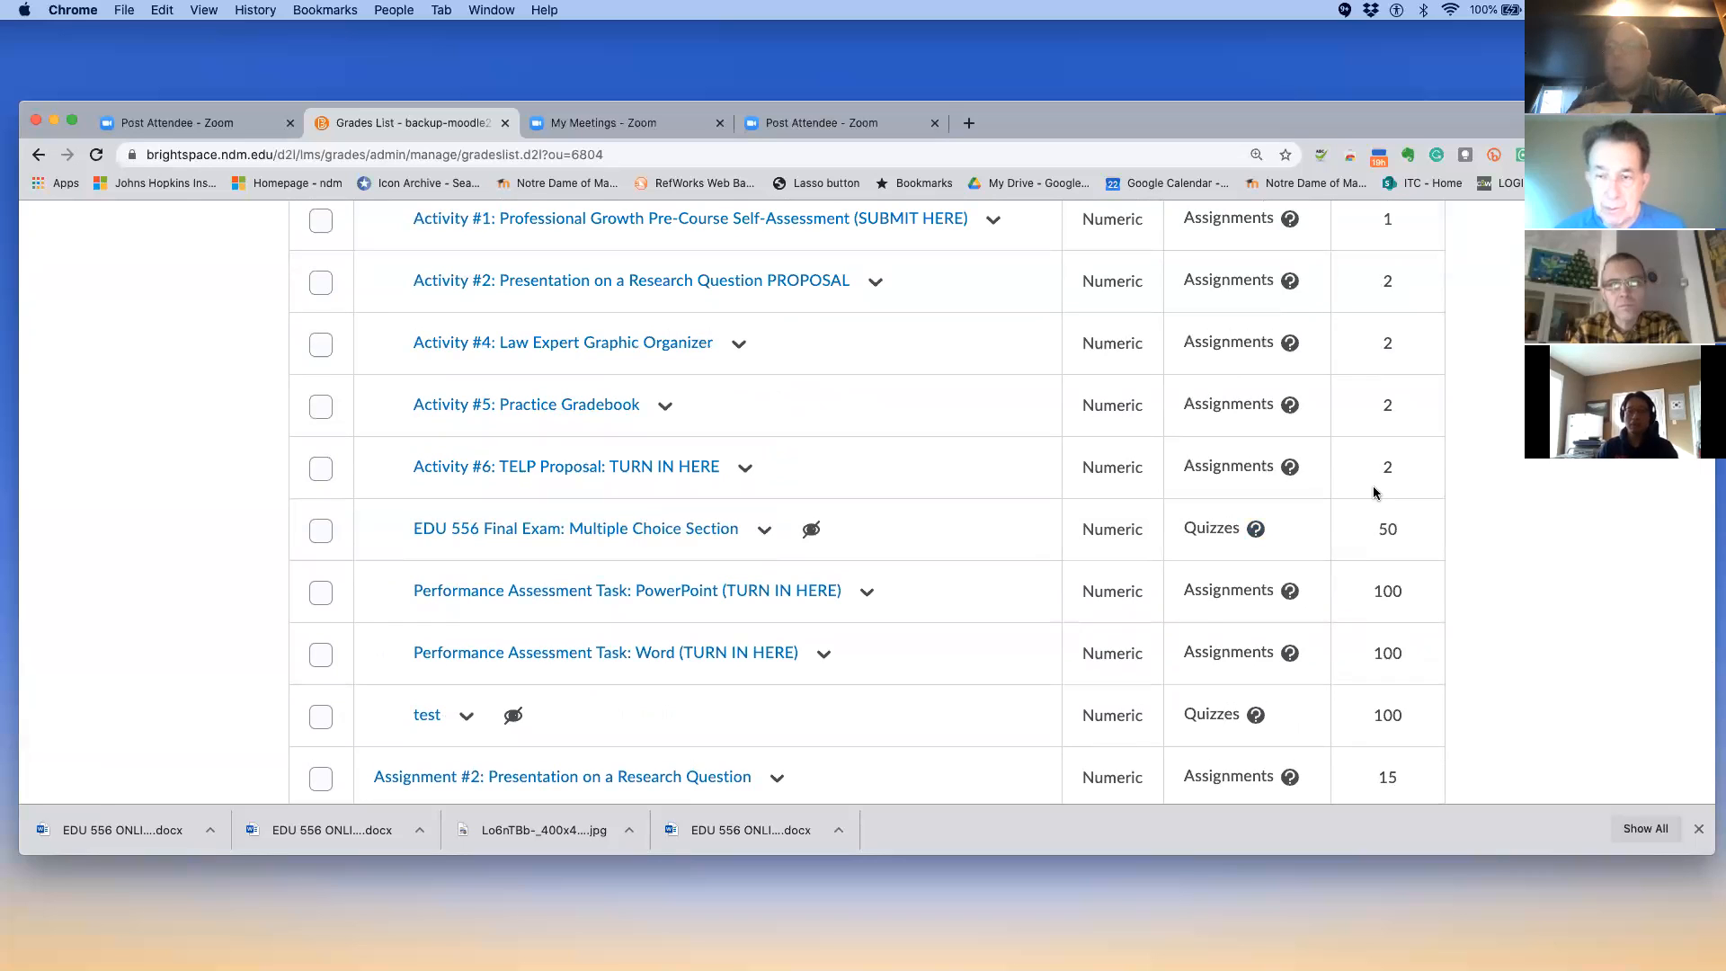
scroll(1374, 493, down, 3)
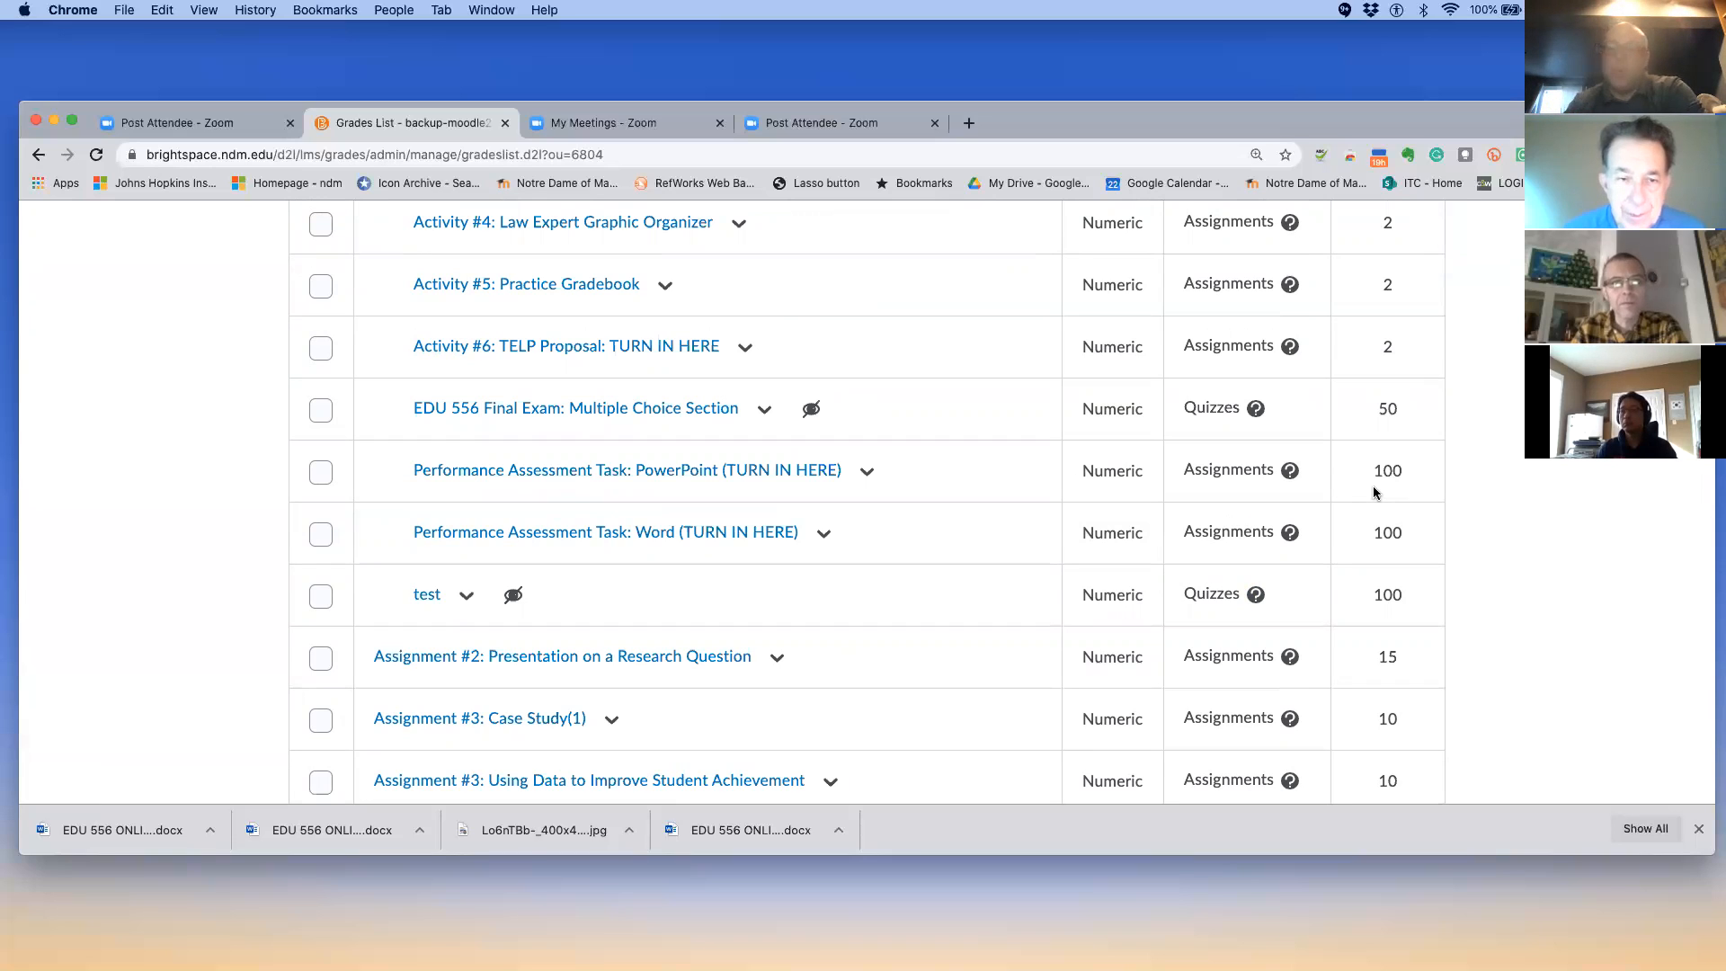
scroll(1381, 401, up, 10)
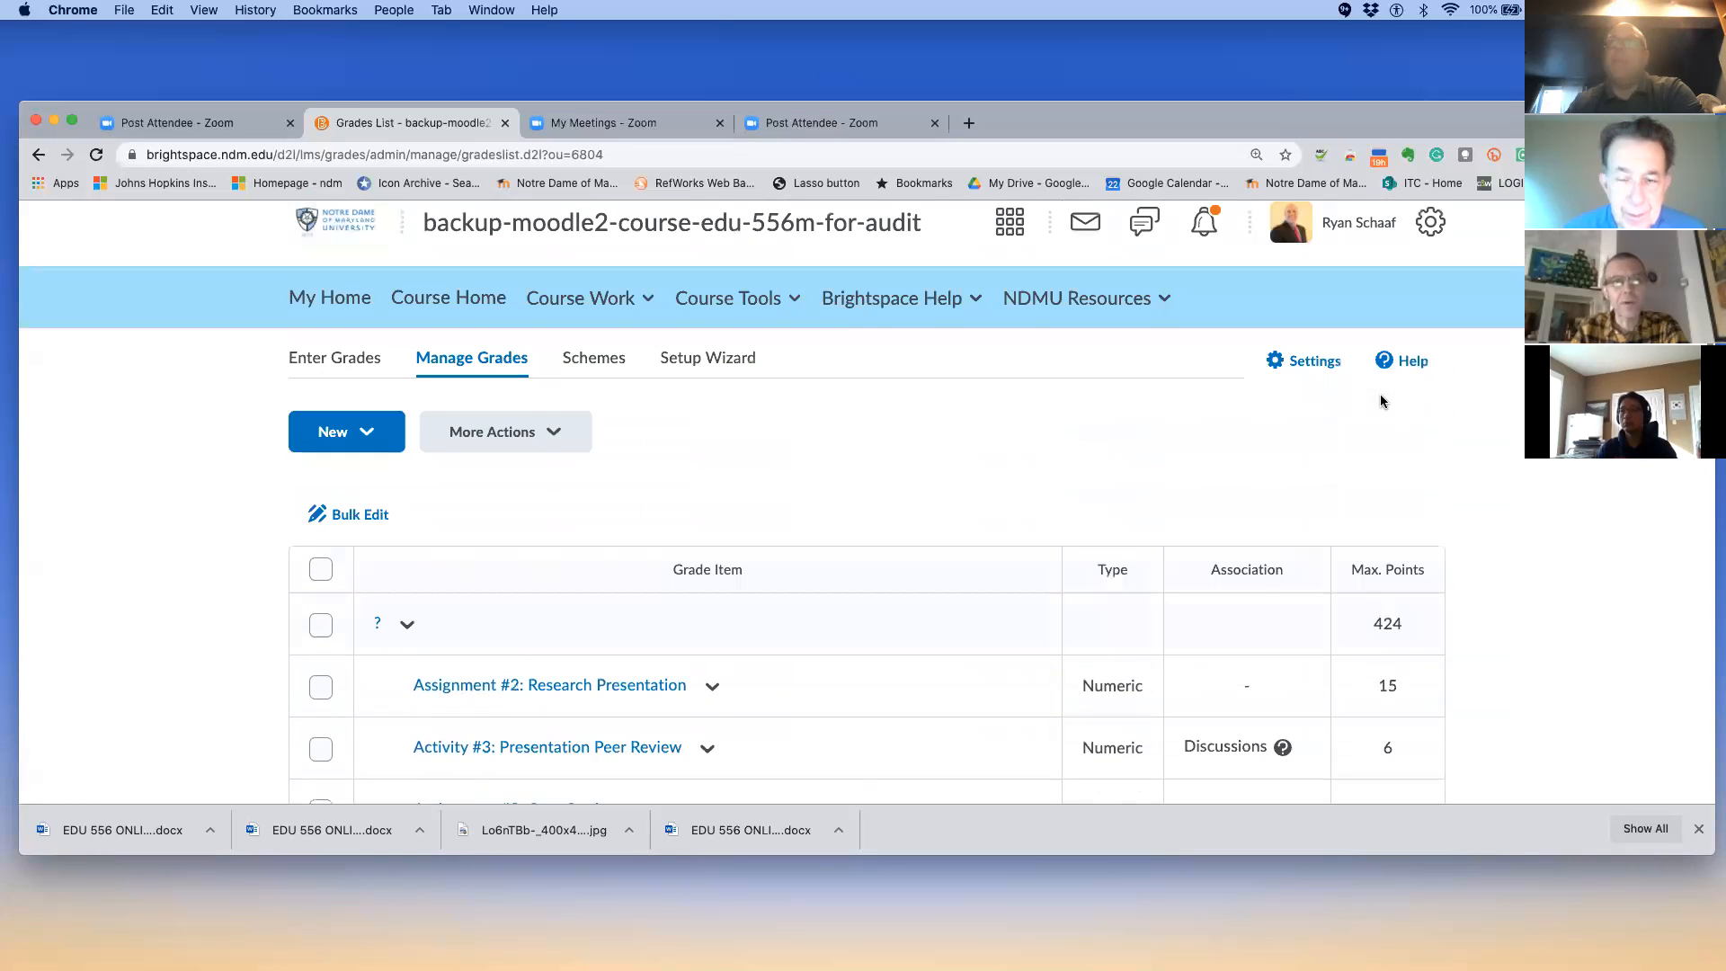
scroll(1381, 401, up, 1)
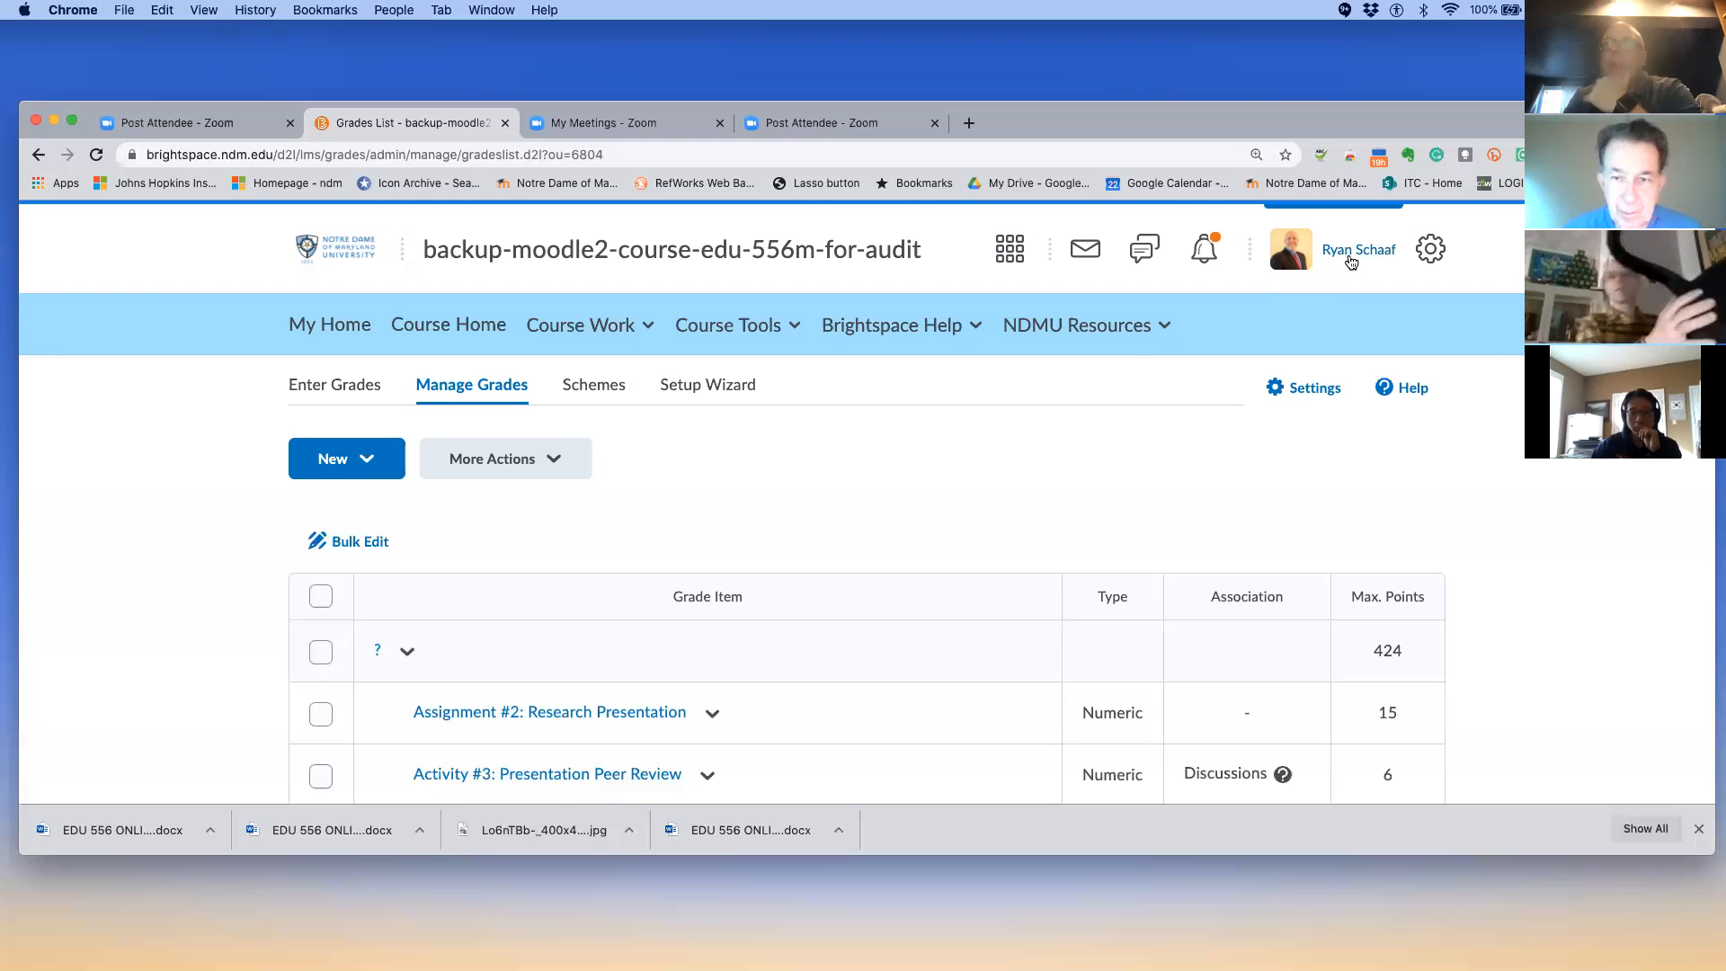
Bring up the account options twice to point out View as Learner, dismissing them each time
click(1350, 261)
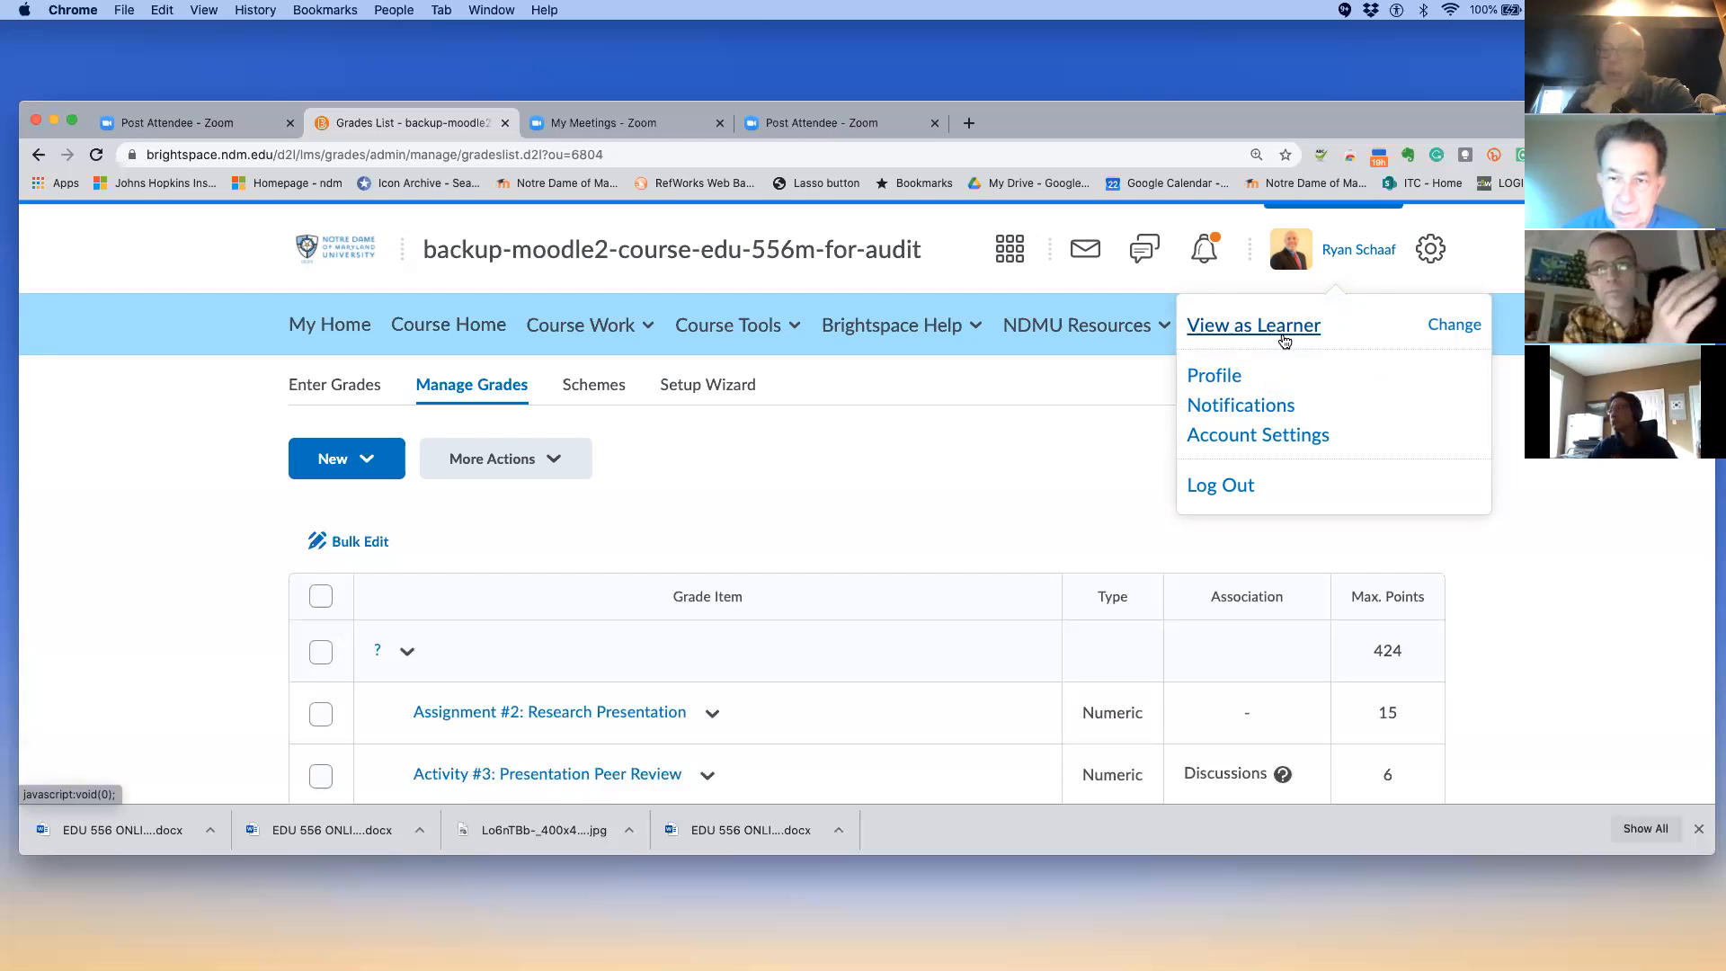
click(995, 467)
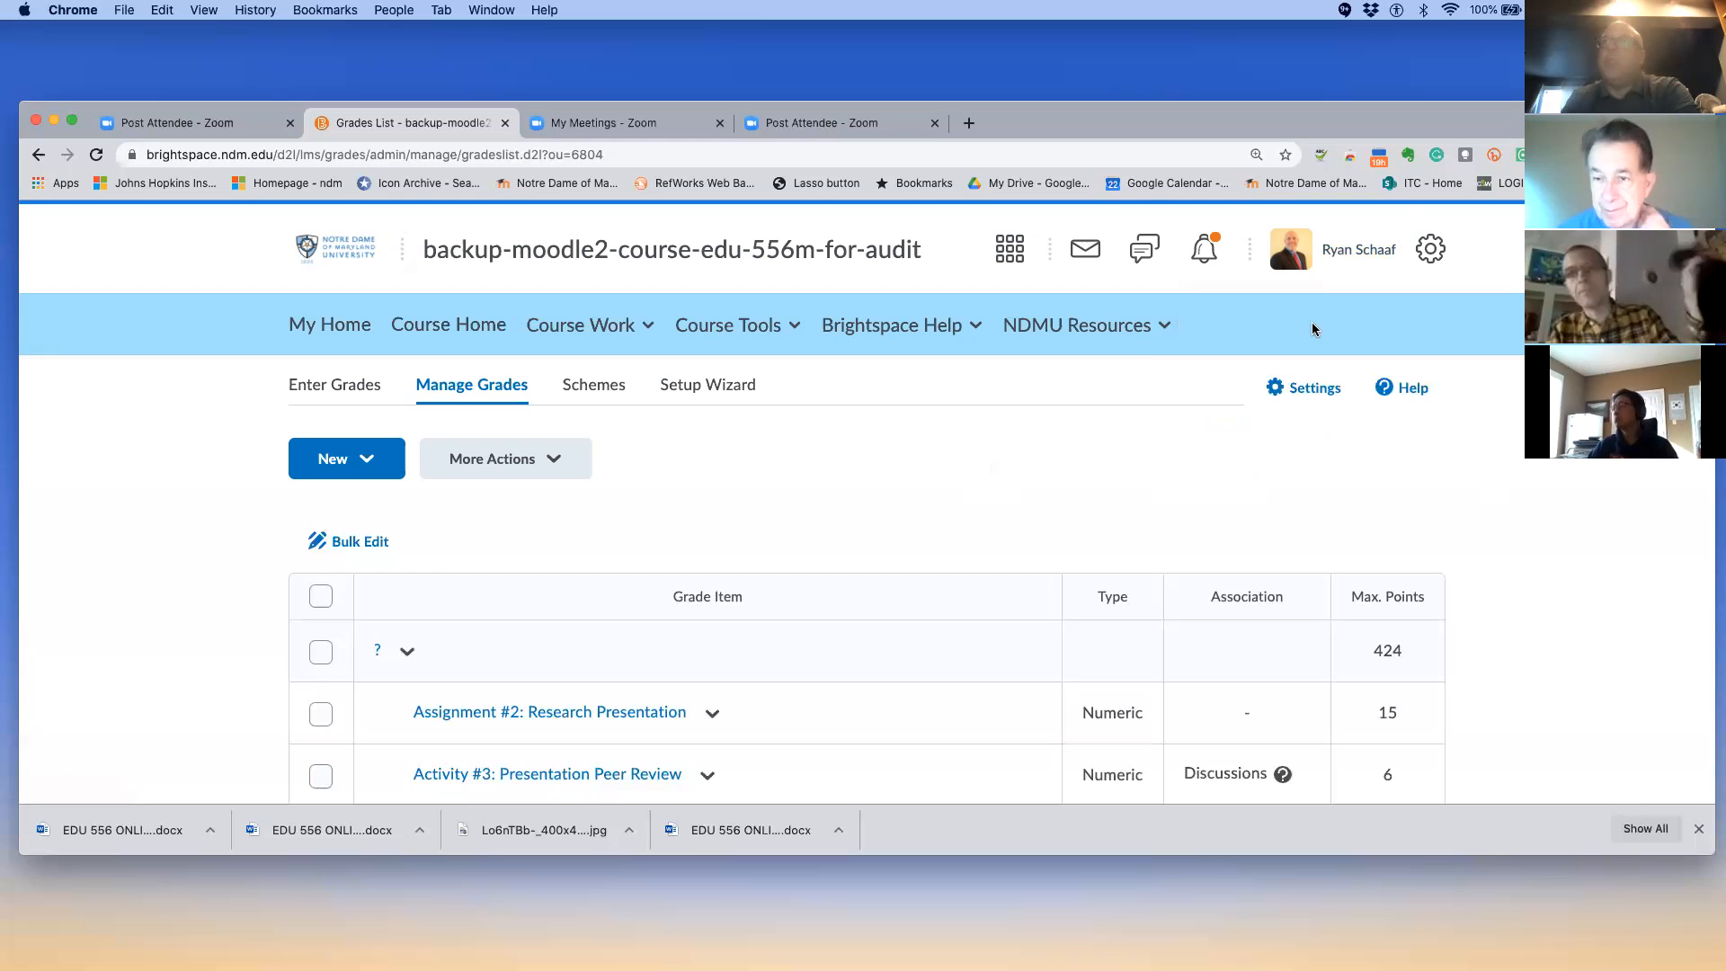
click(1362, 255)
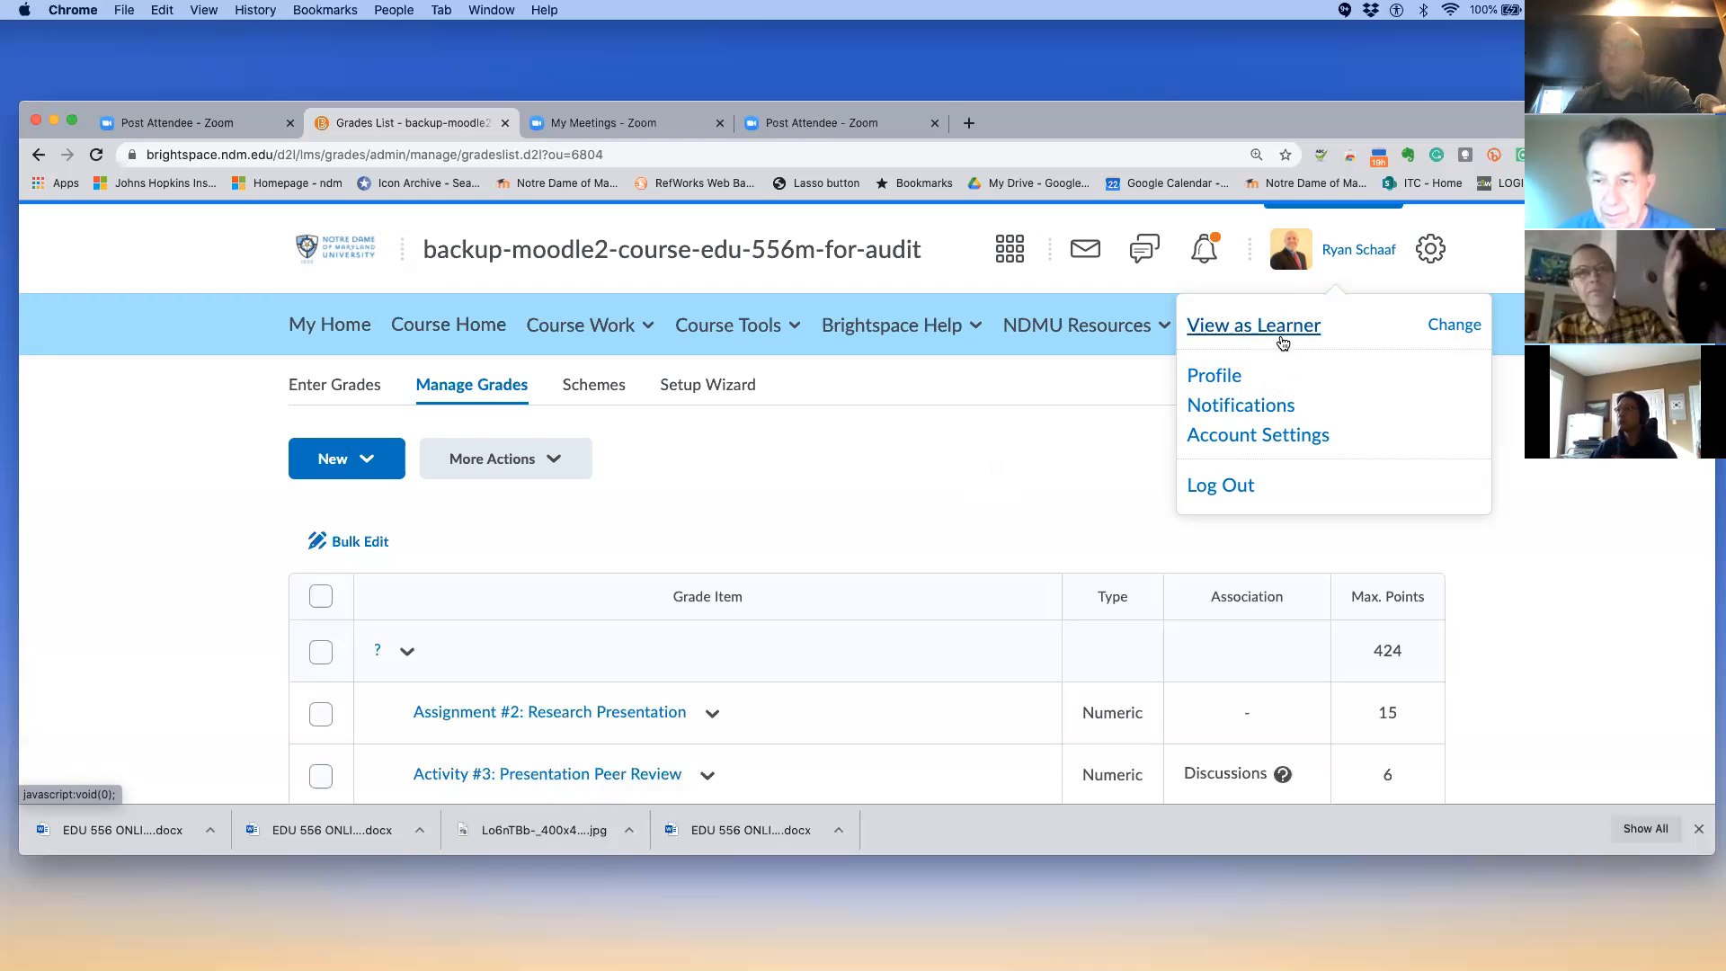
click(962, 488)
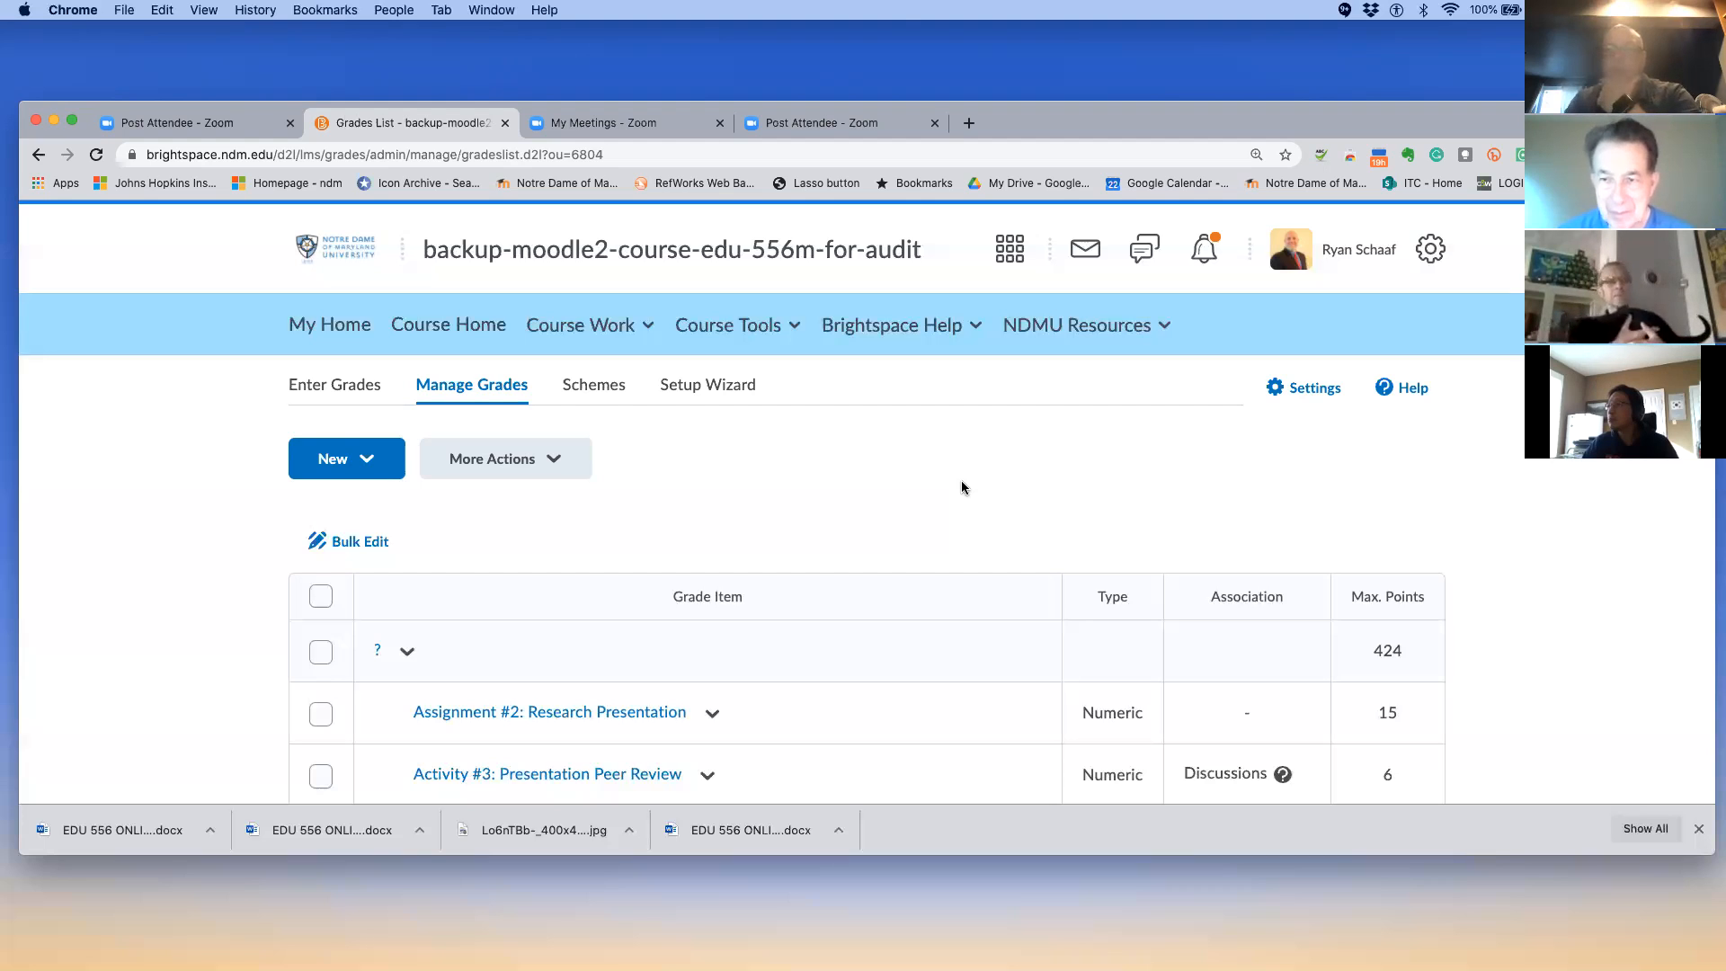
Open the audit course's content area and look through its table of contents down to the last modules
click(641, 332)
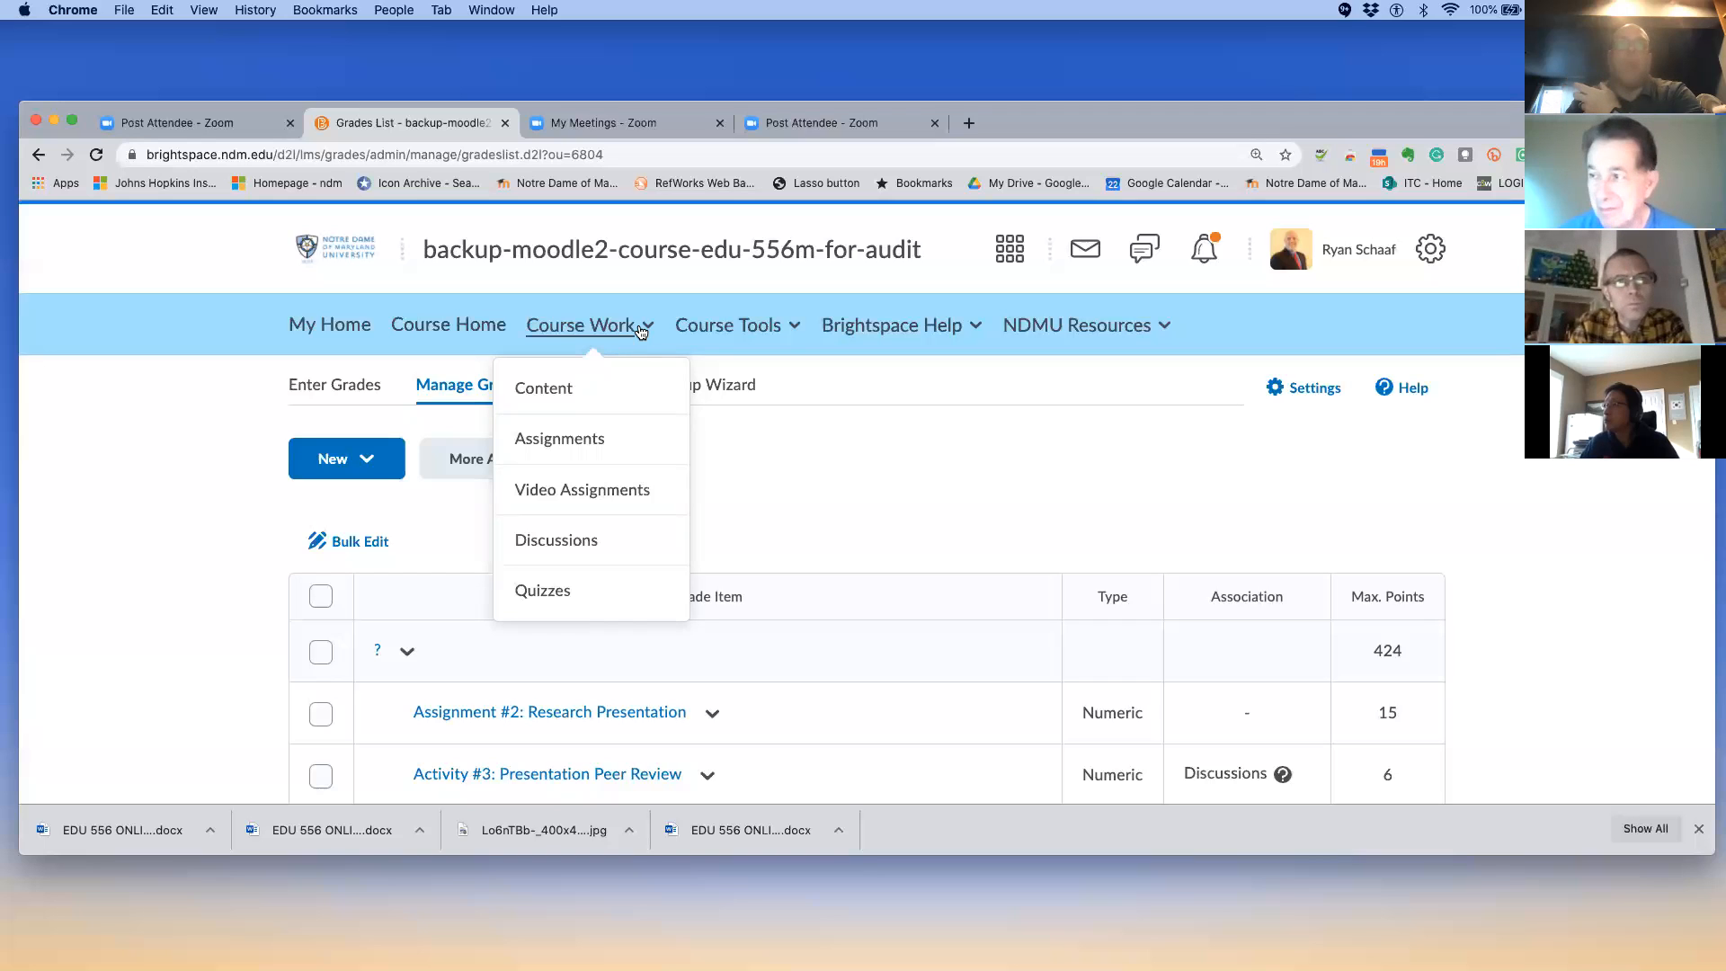
click(589, 386)
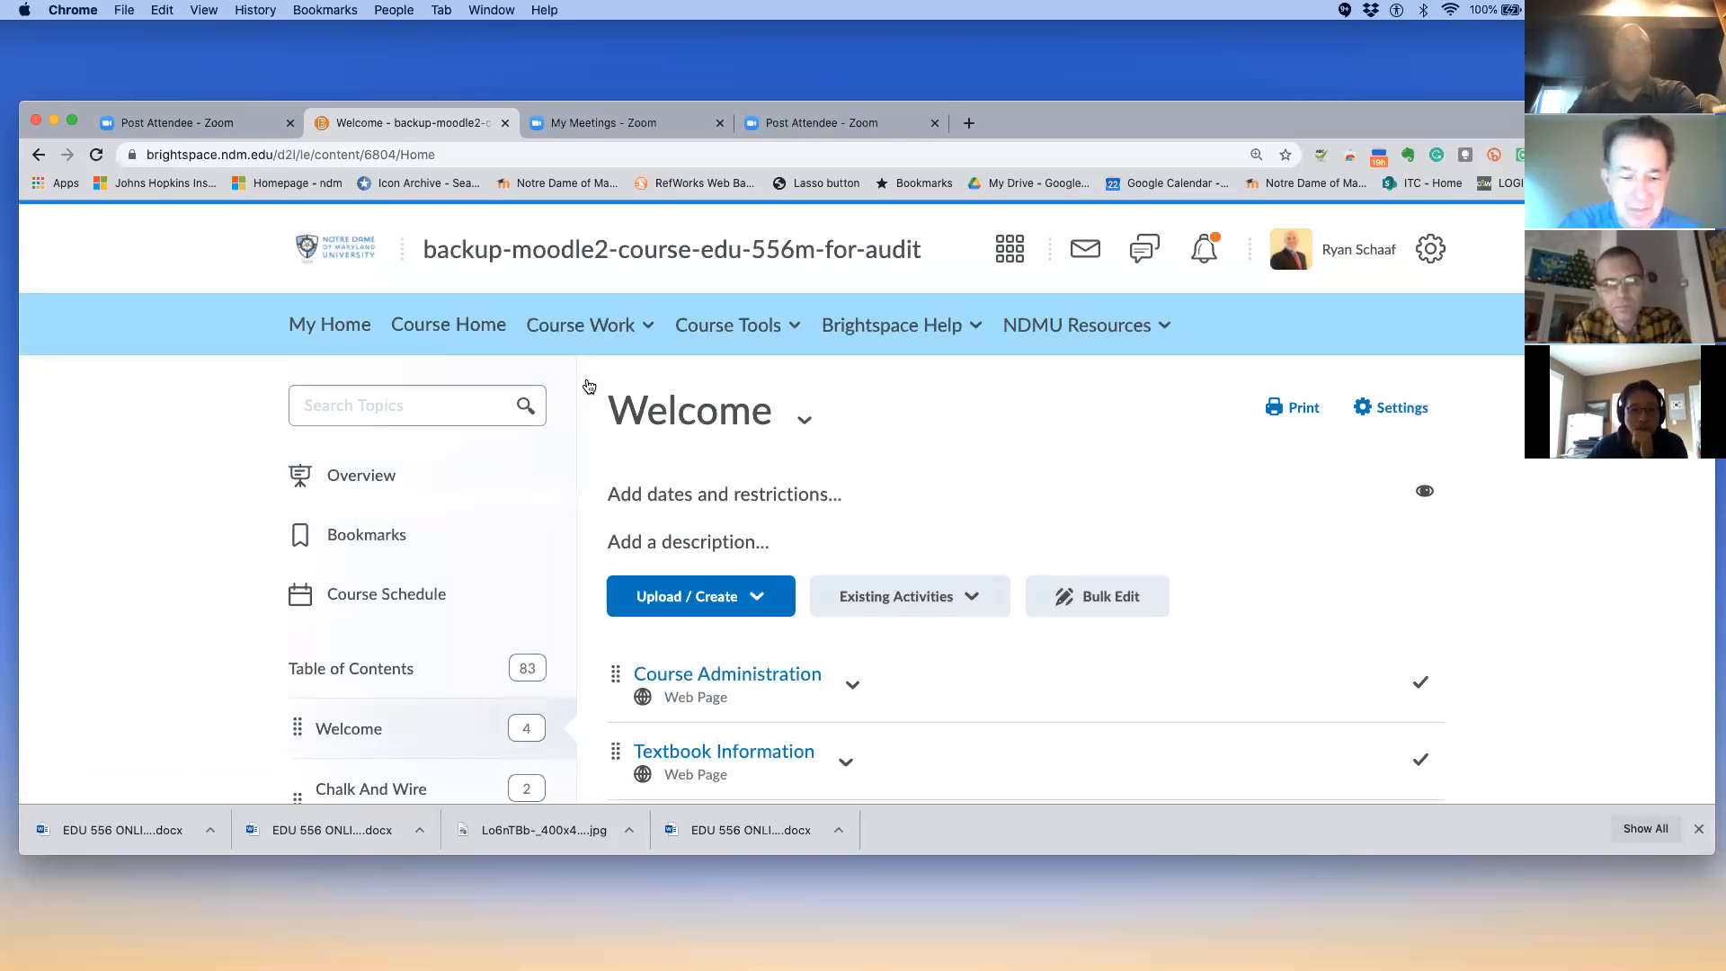
scroll(735, 446, down, 5)
scroll(735, 446, down, 10)
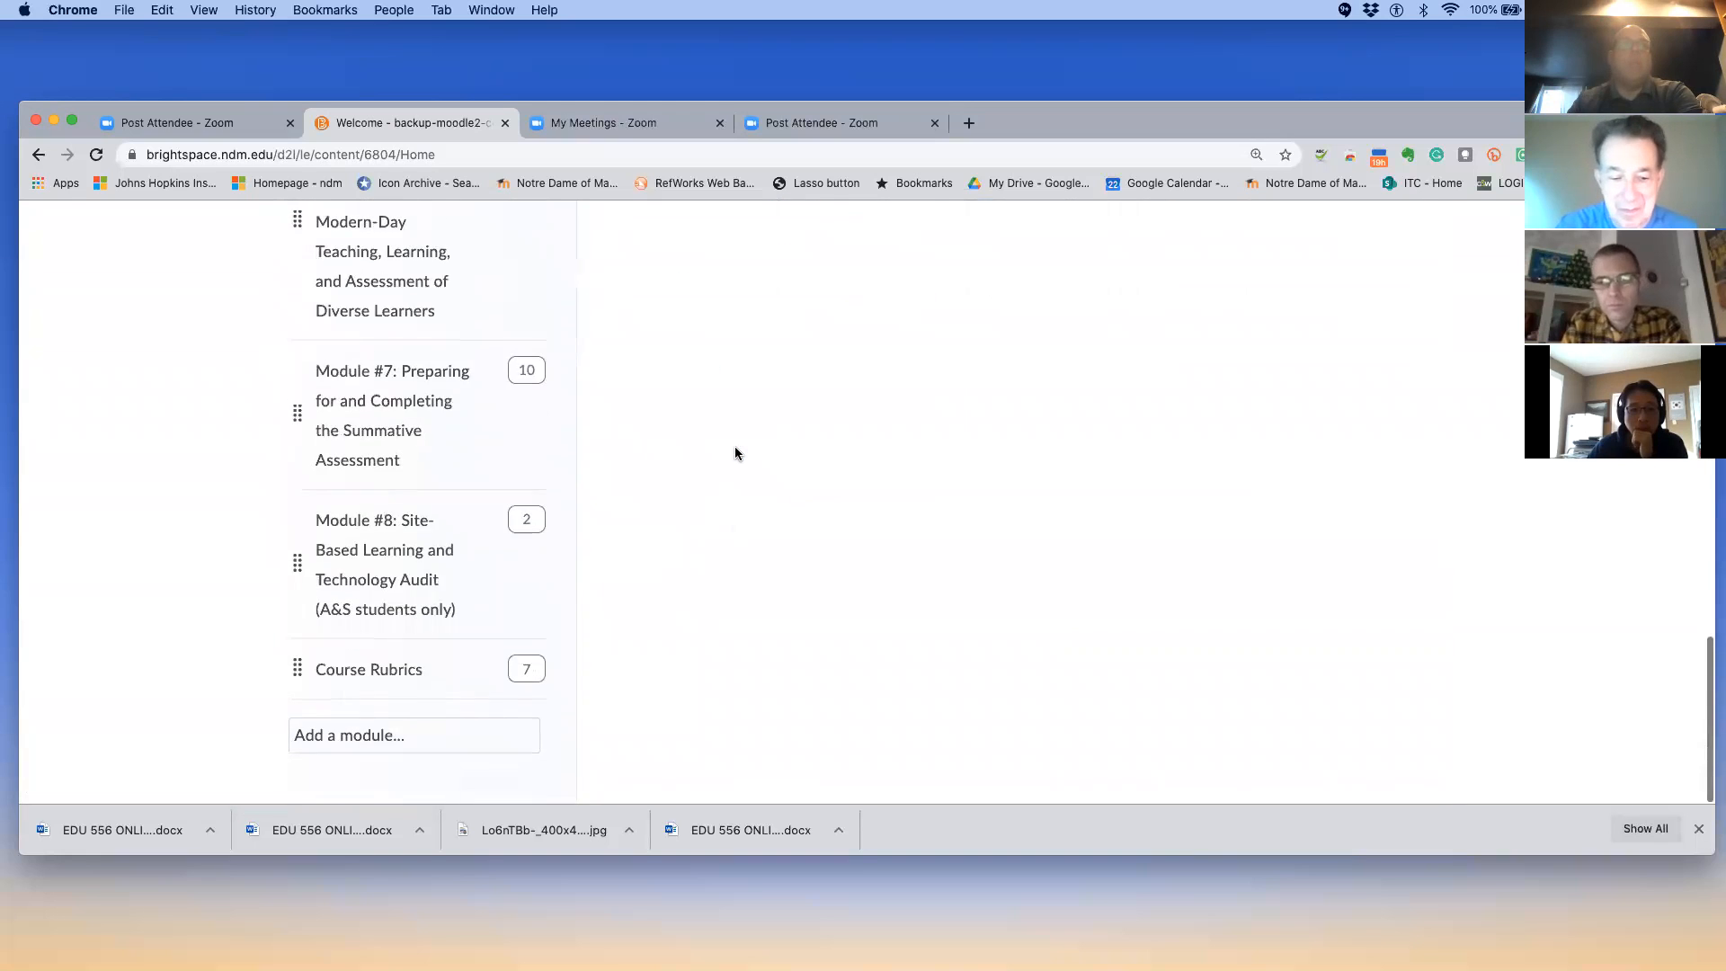
scroll(735, 453, up, 15)
Switch from the audit course to the personal sandbox course, dismiss its welcome message and display its quiz list
click(351, 326)
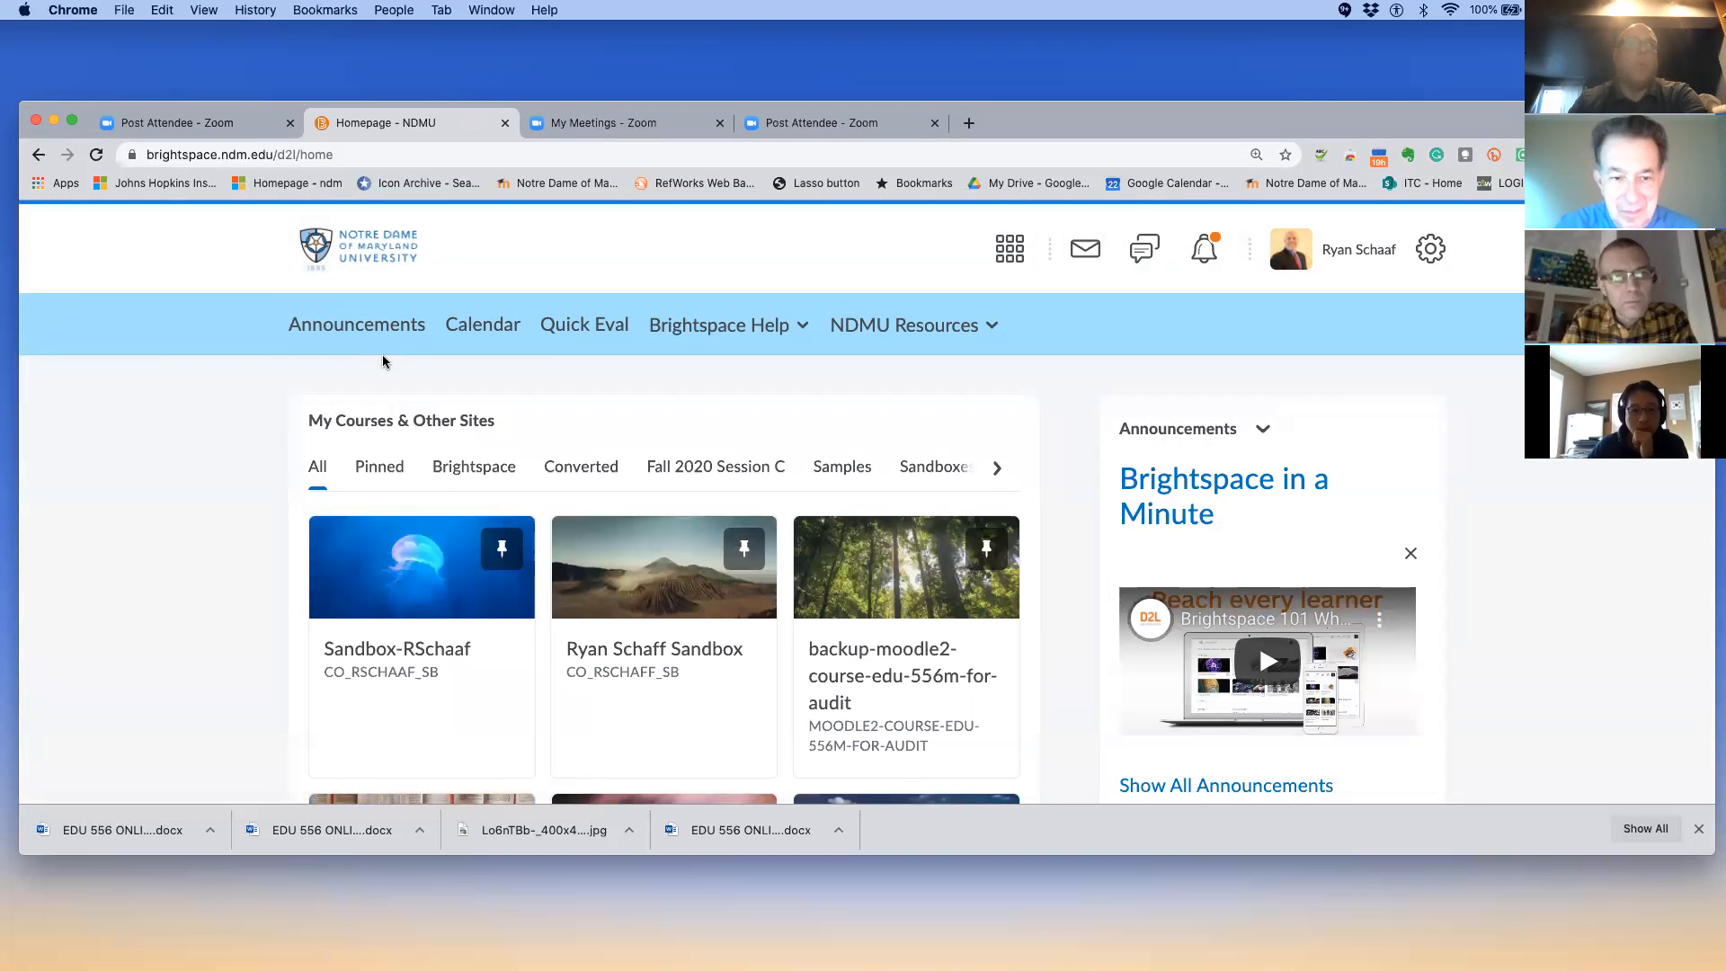
click(398, 586)
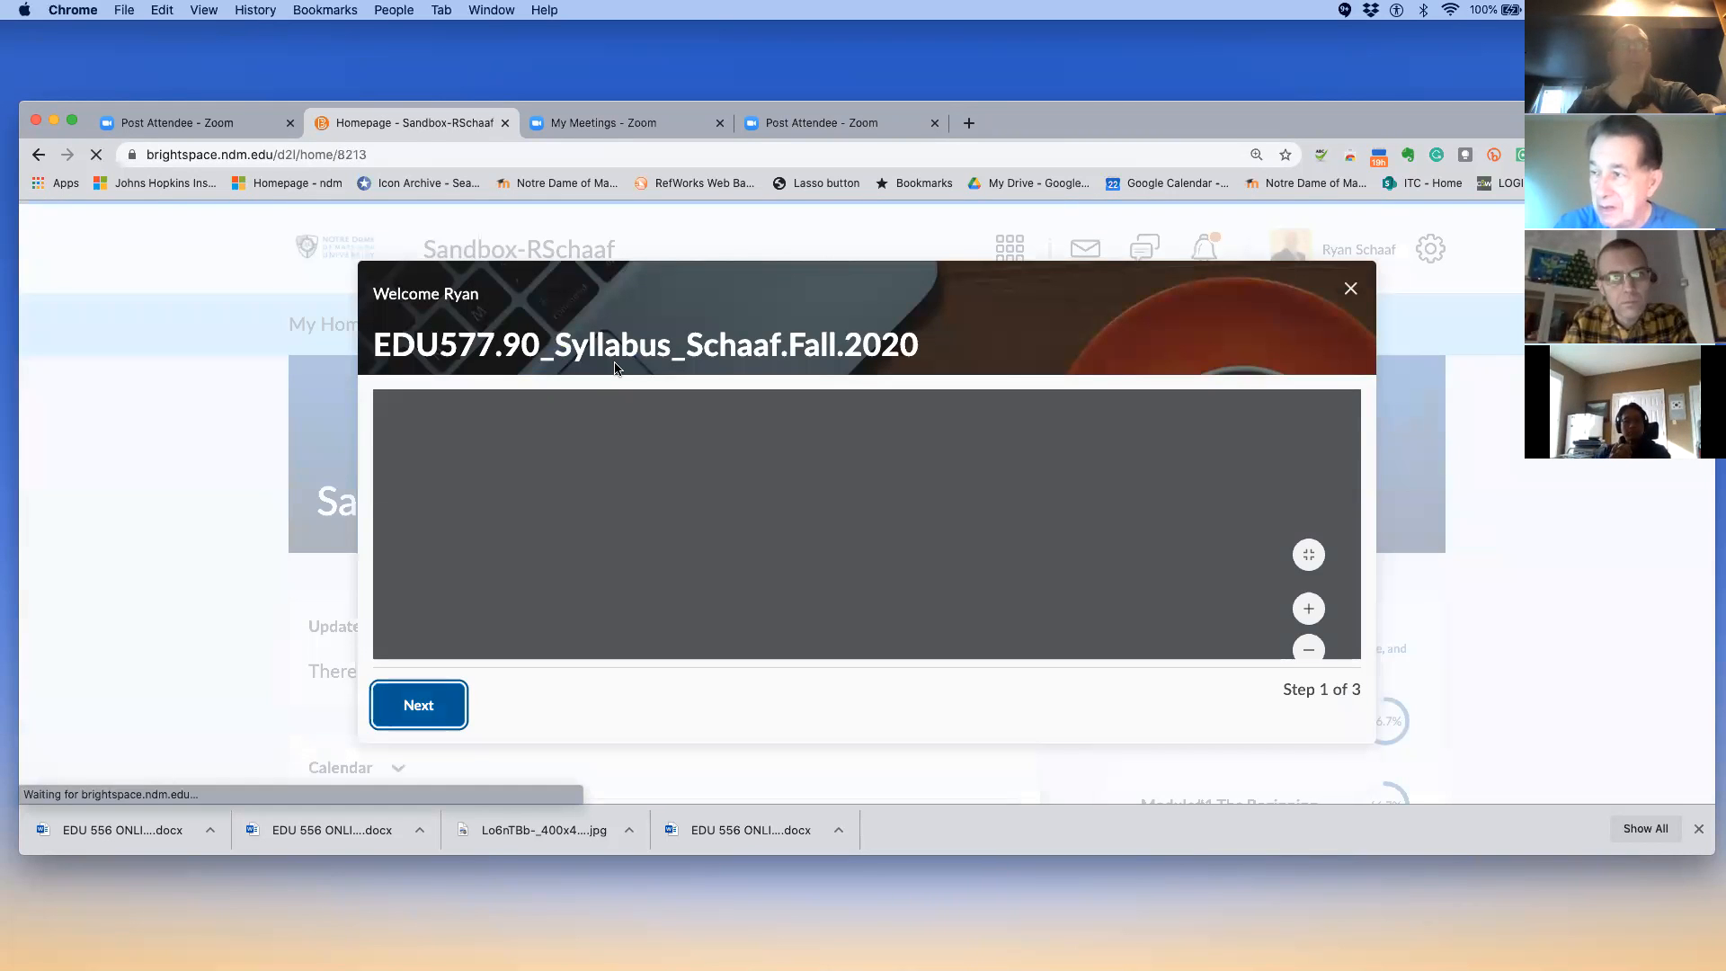
key(Escape)
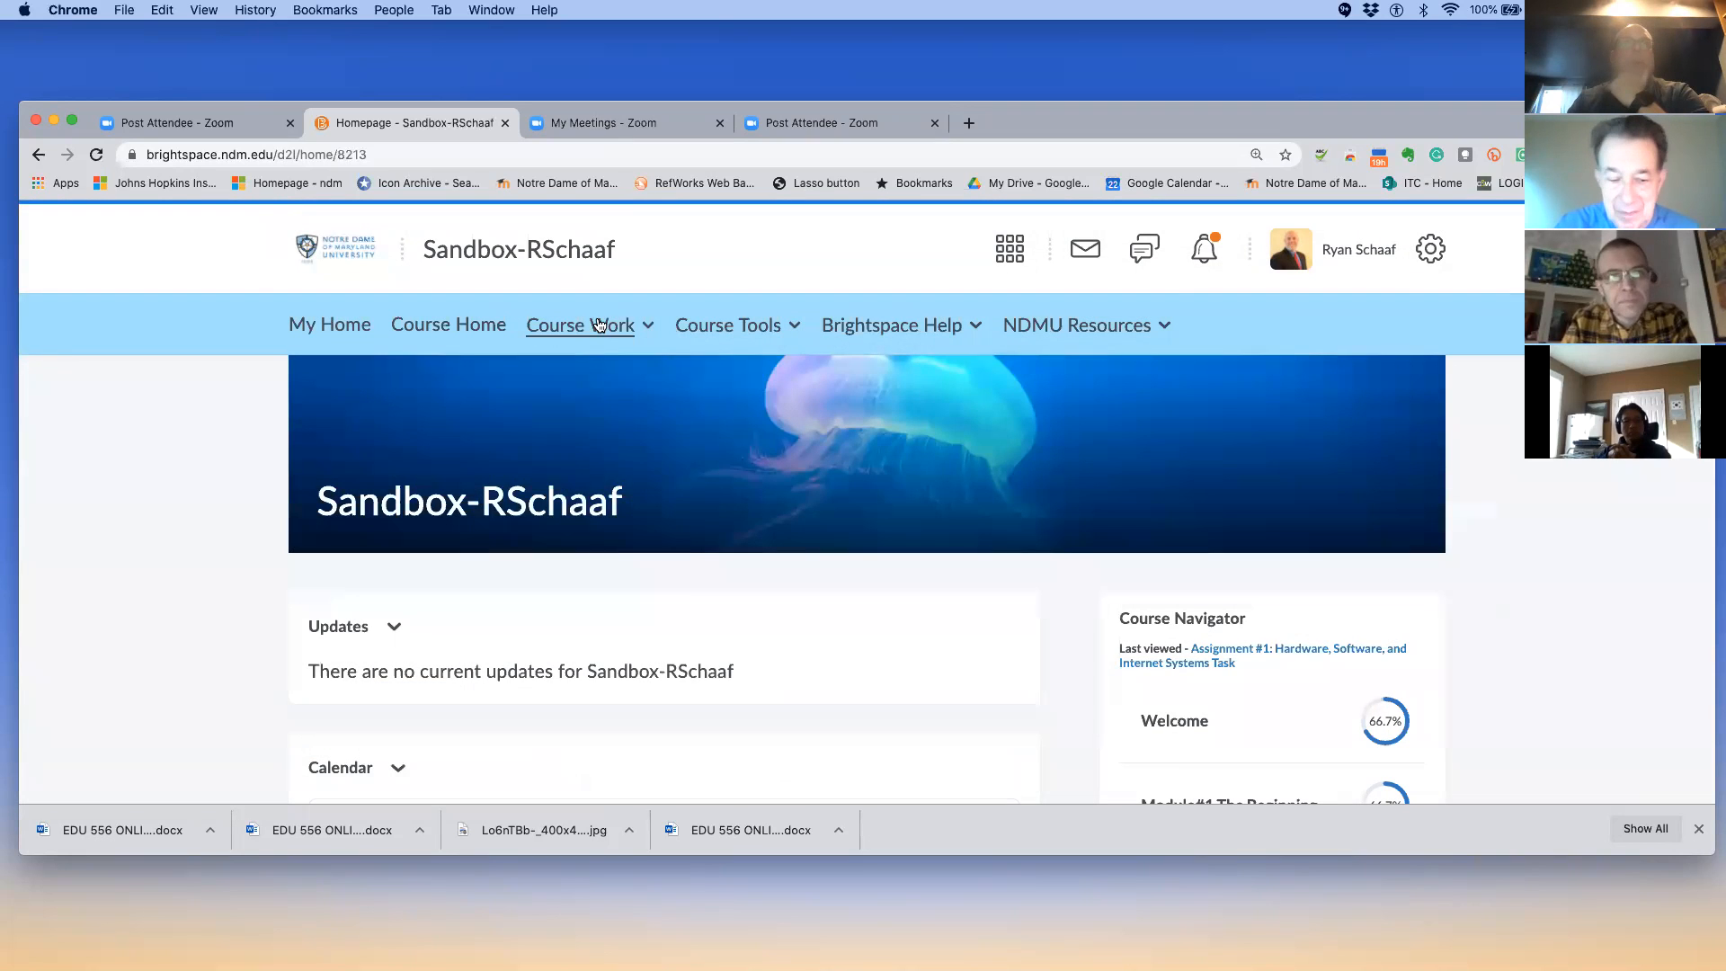
click(597, 325)
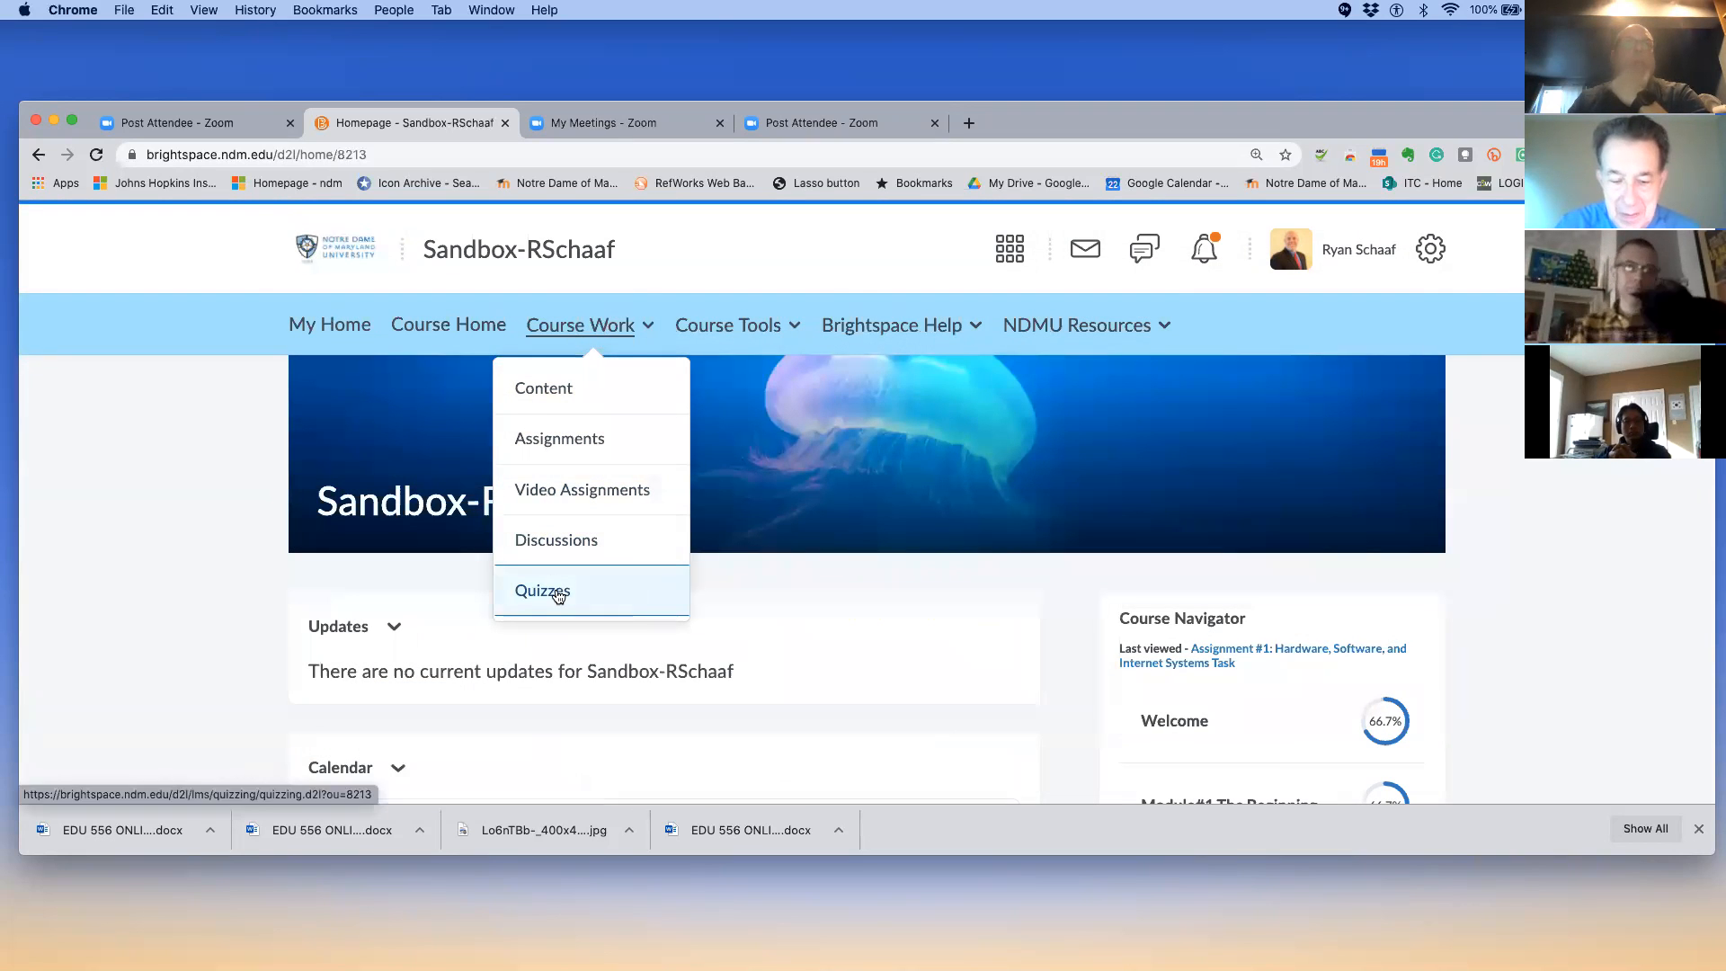
click(558, 591)
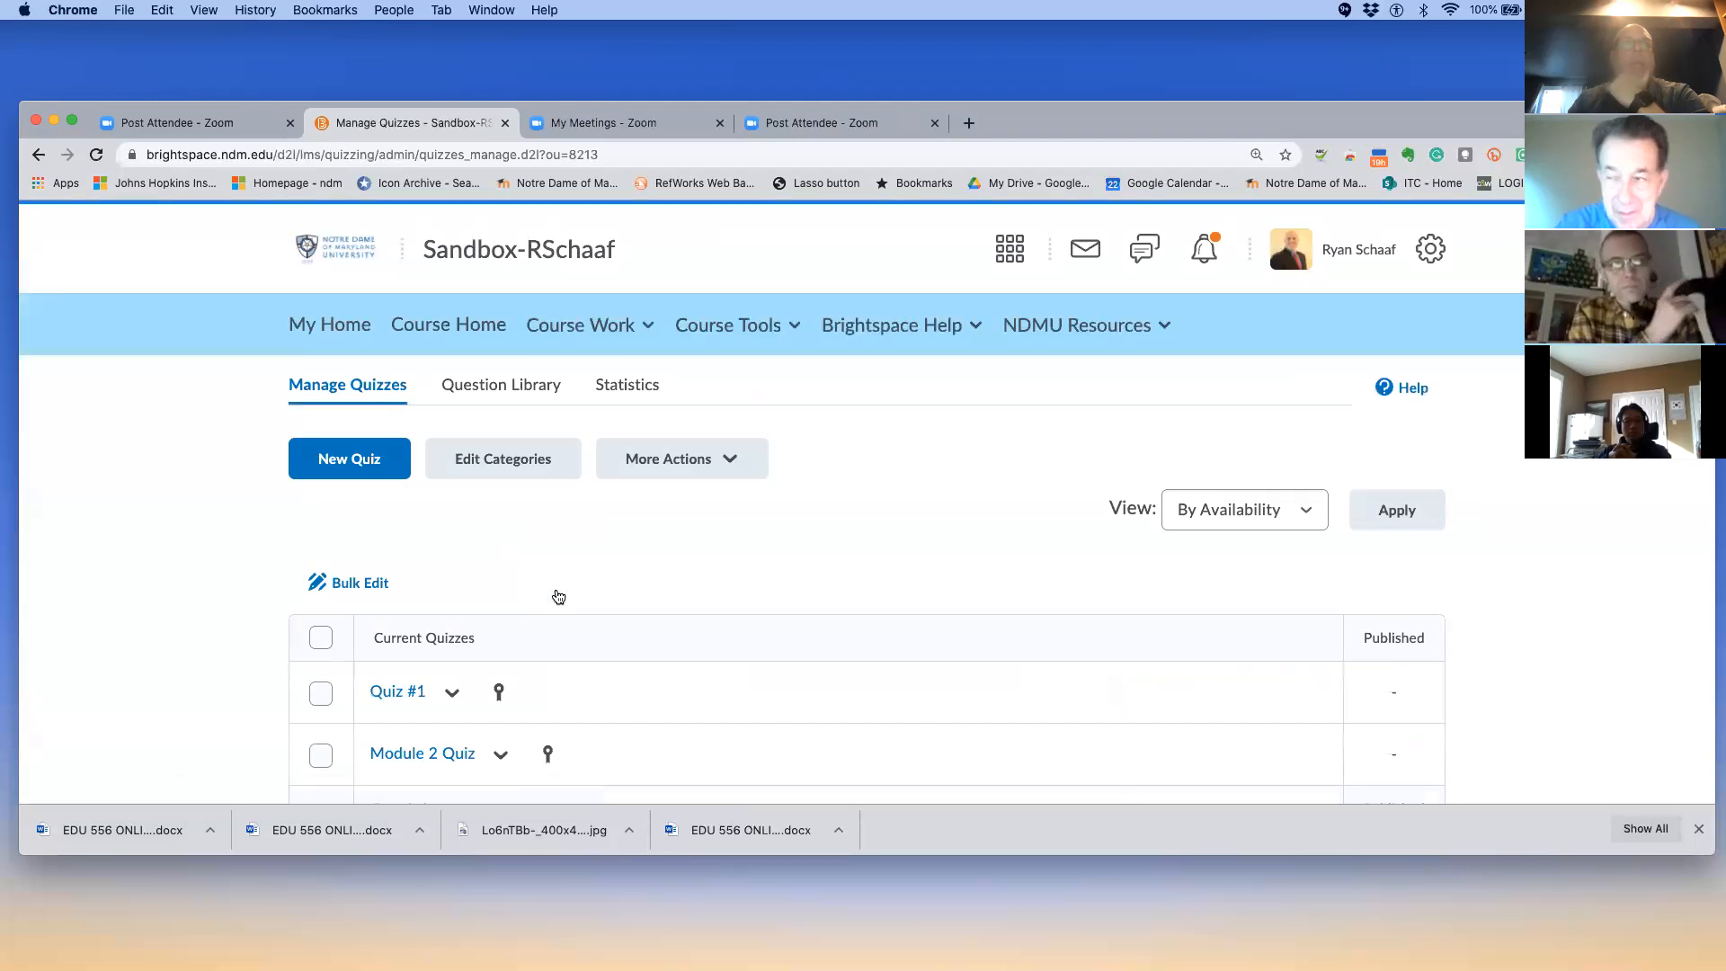
scroll(559, 595, down, 3)
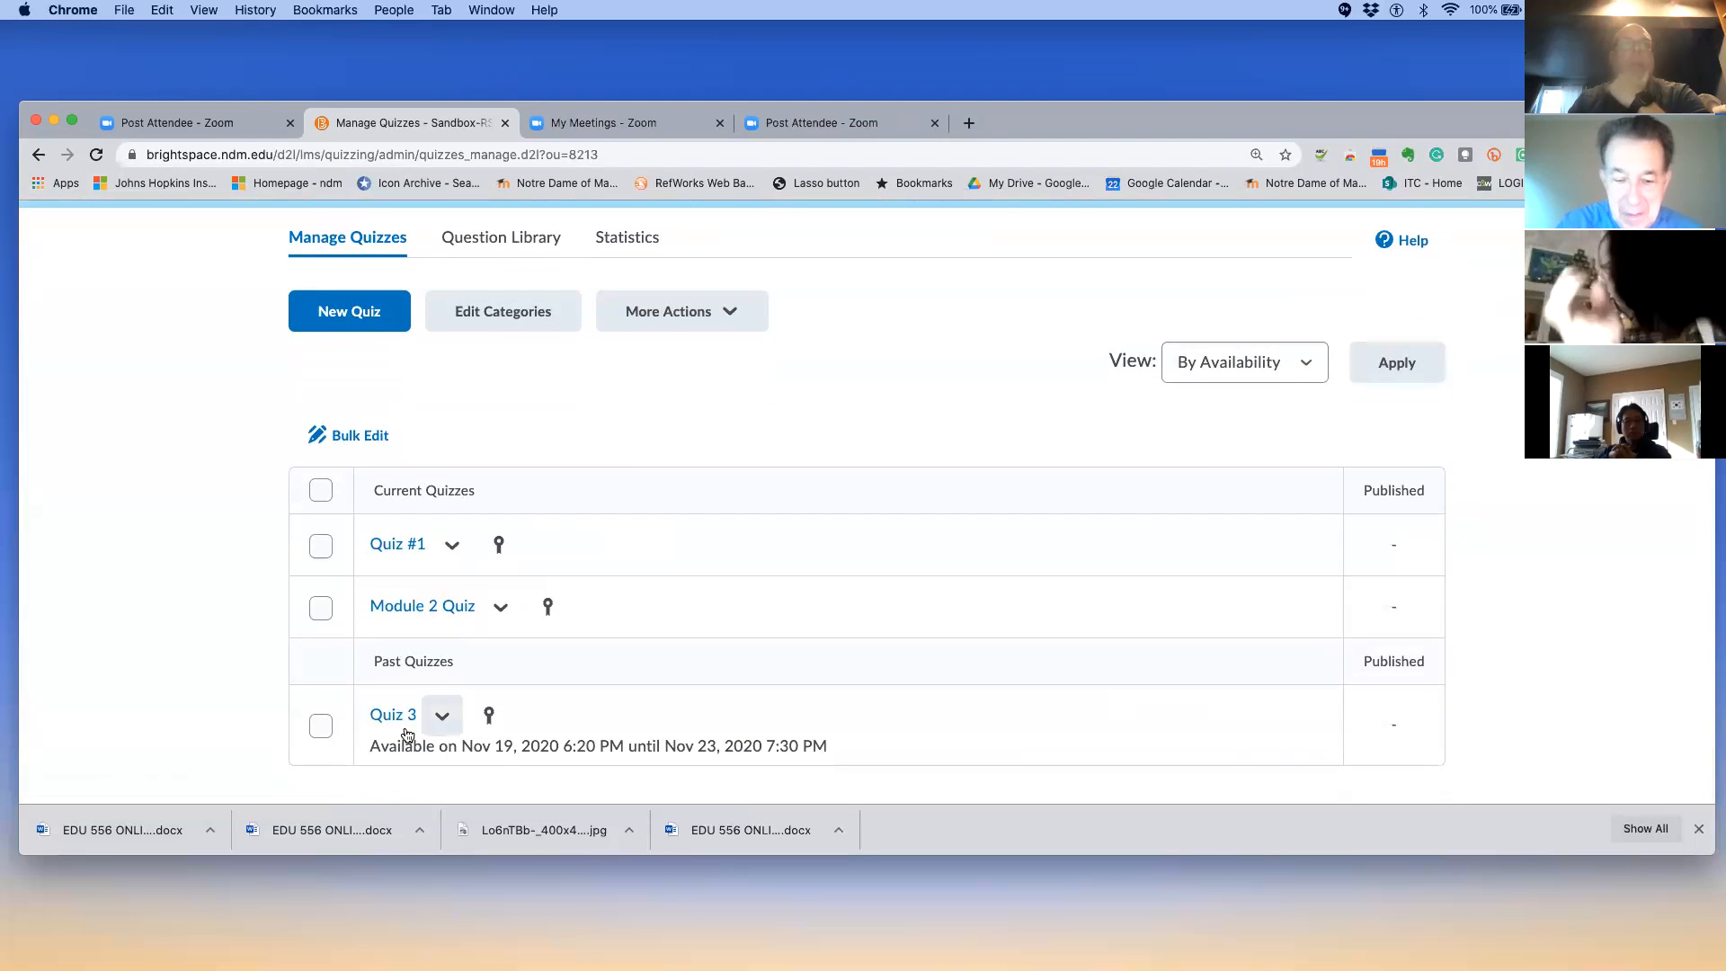
scroll(386, 728, up, 3)
Create a new quiz named "Quiz 4" and open its question editor
click(355, 445)
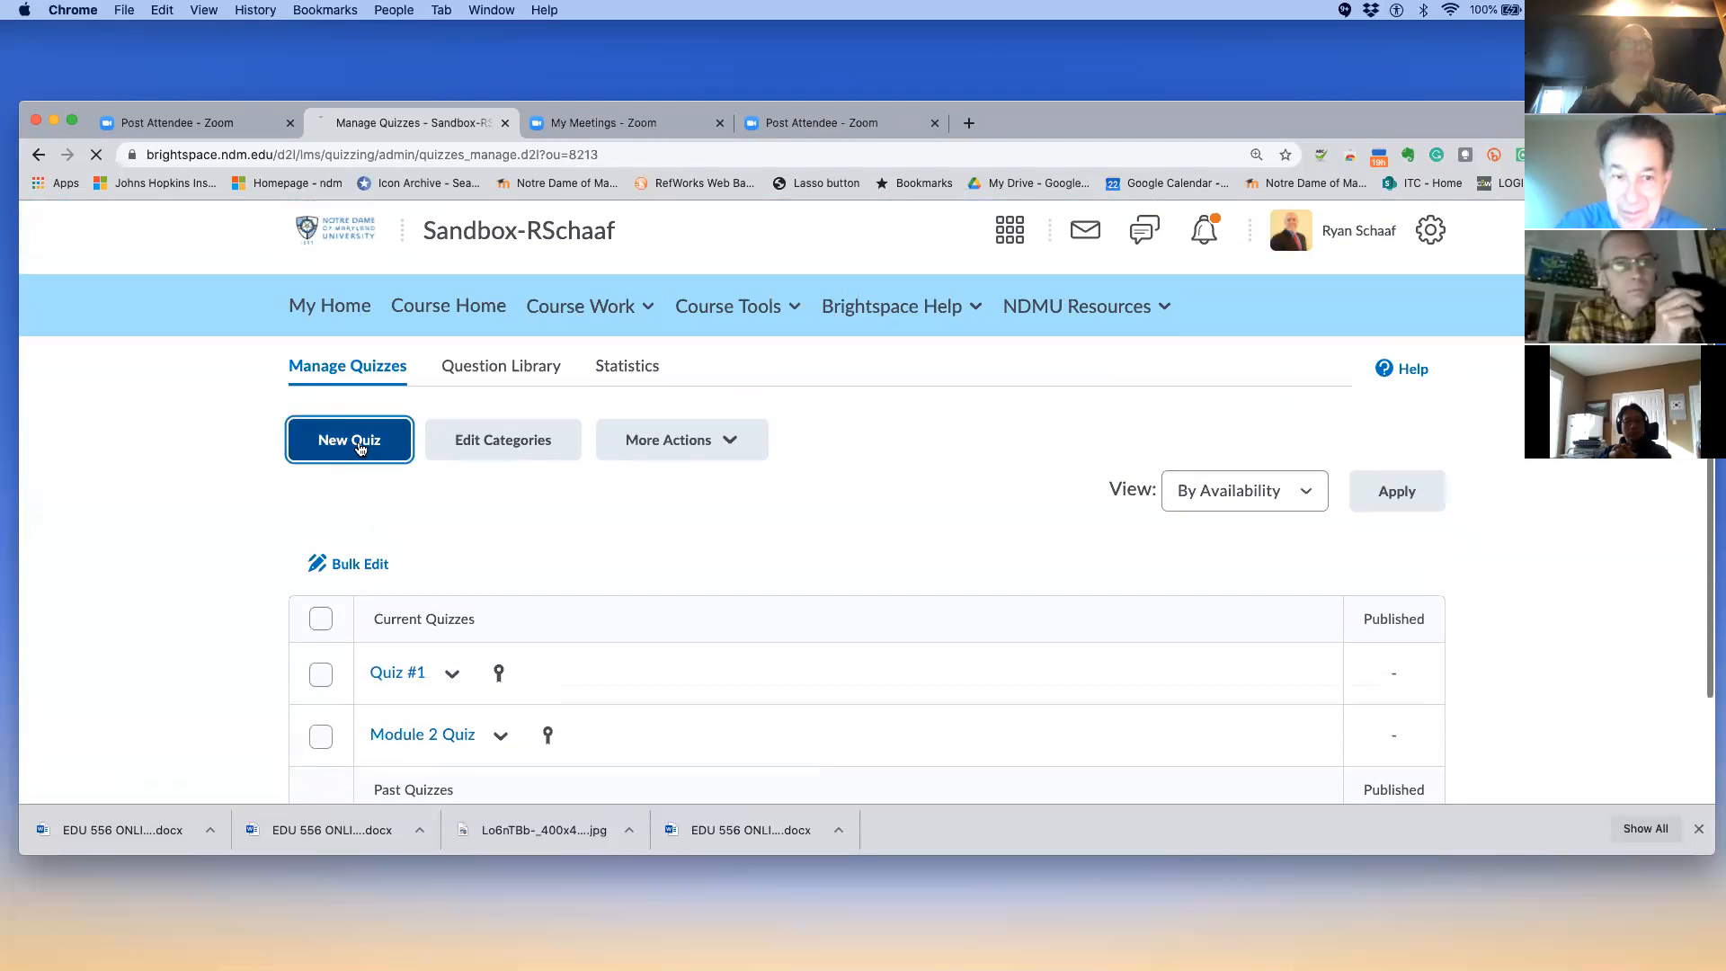
click(392, 645)
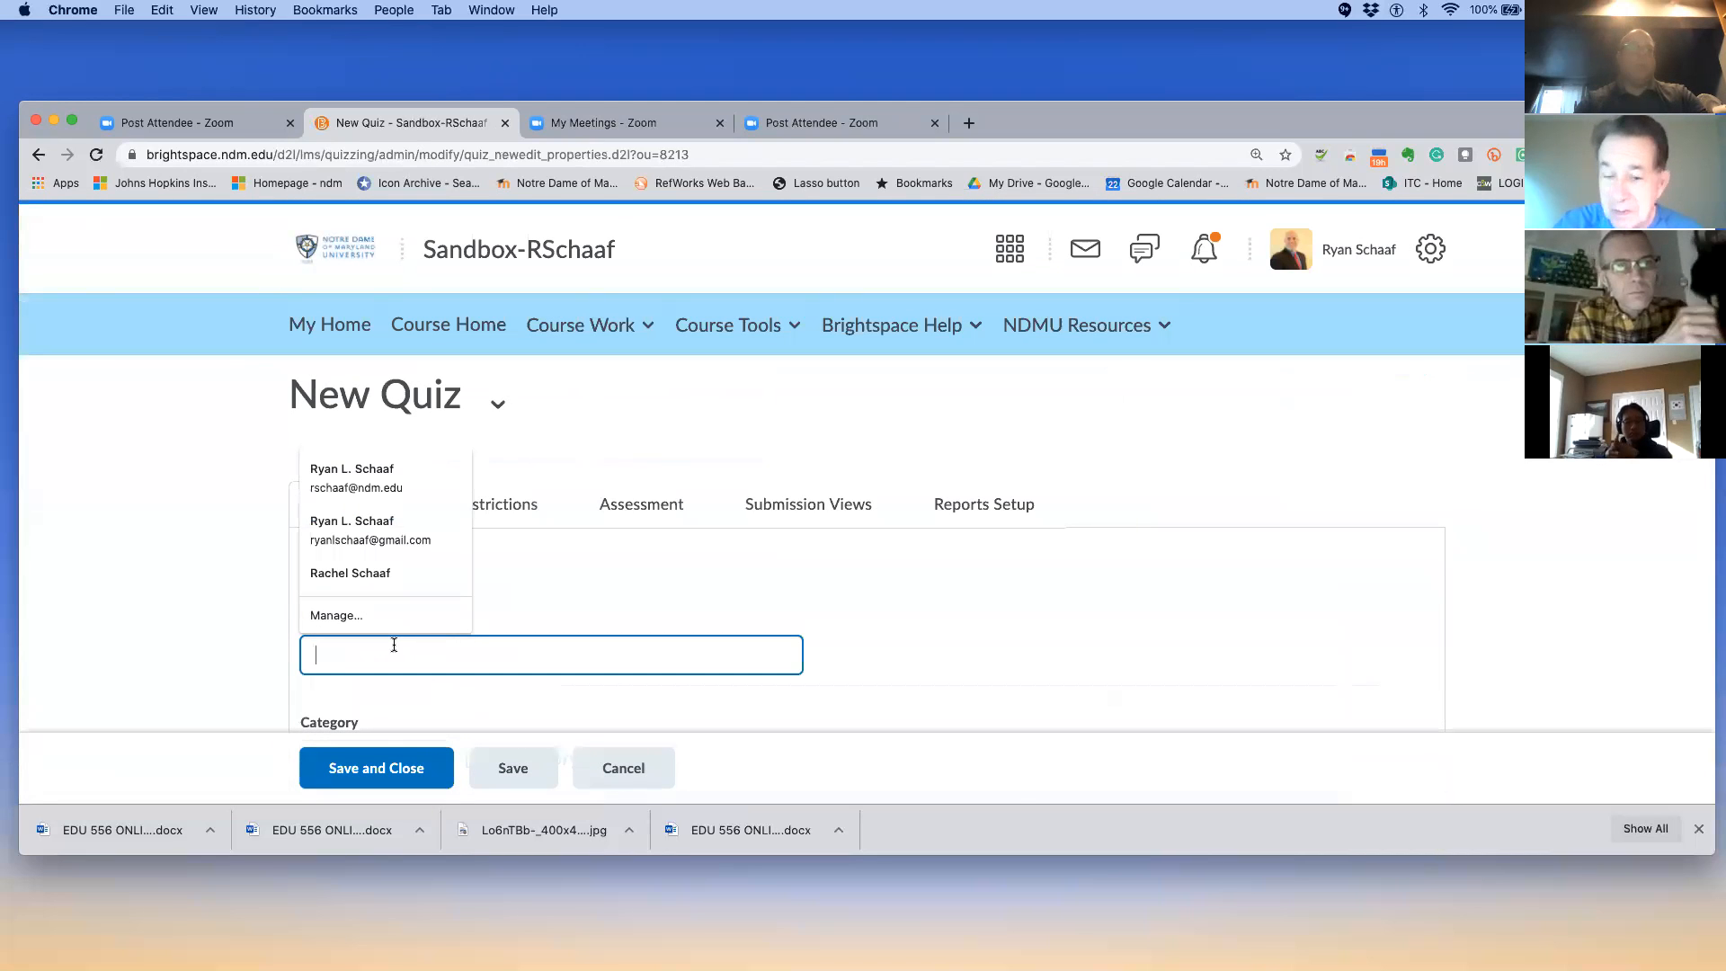
text(Quiz 4)
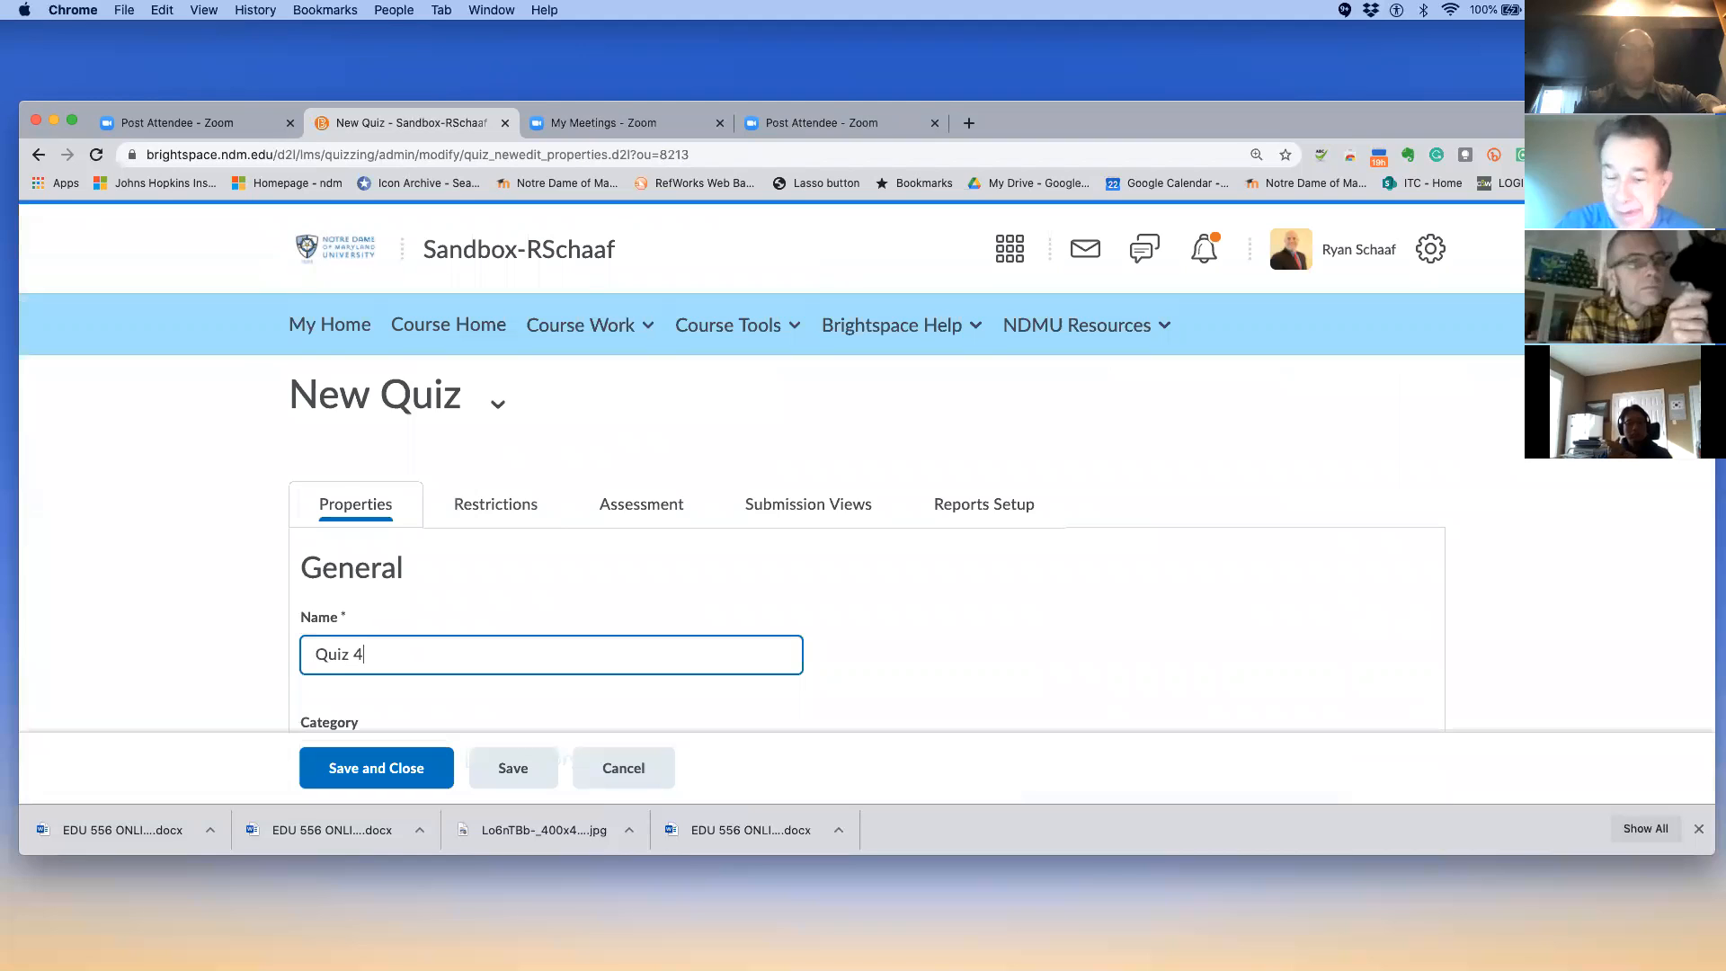
scroll(863, 468, down, 3)
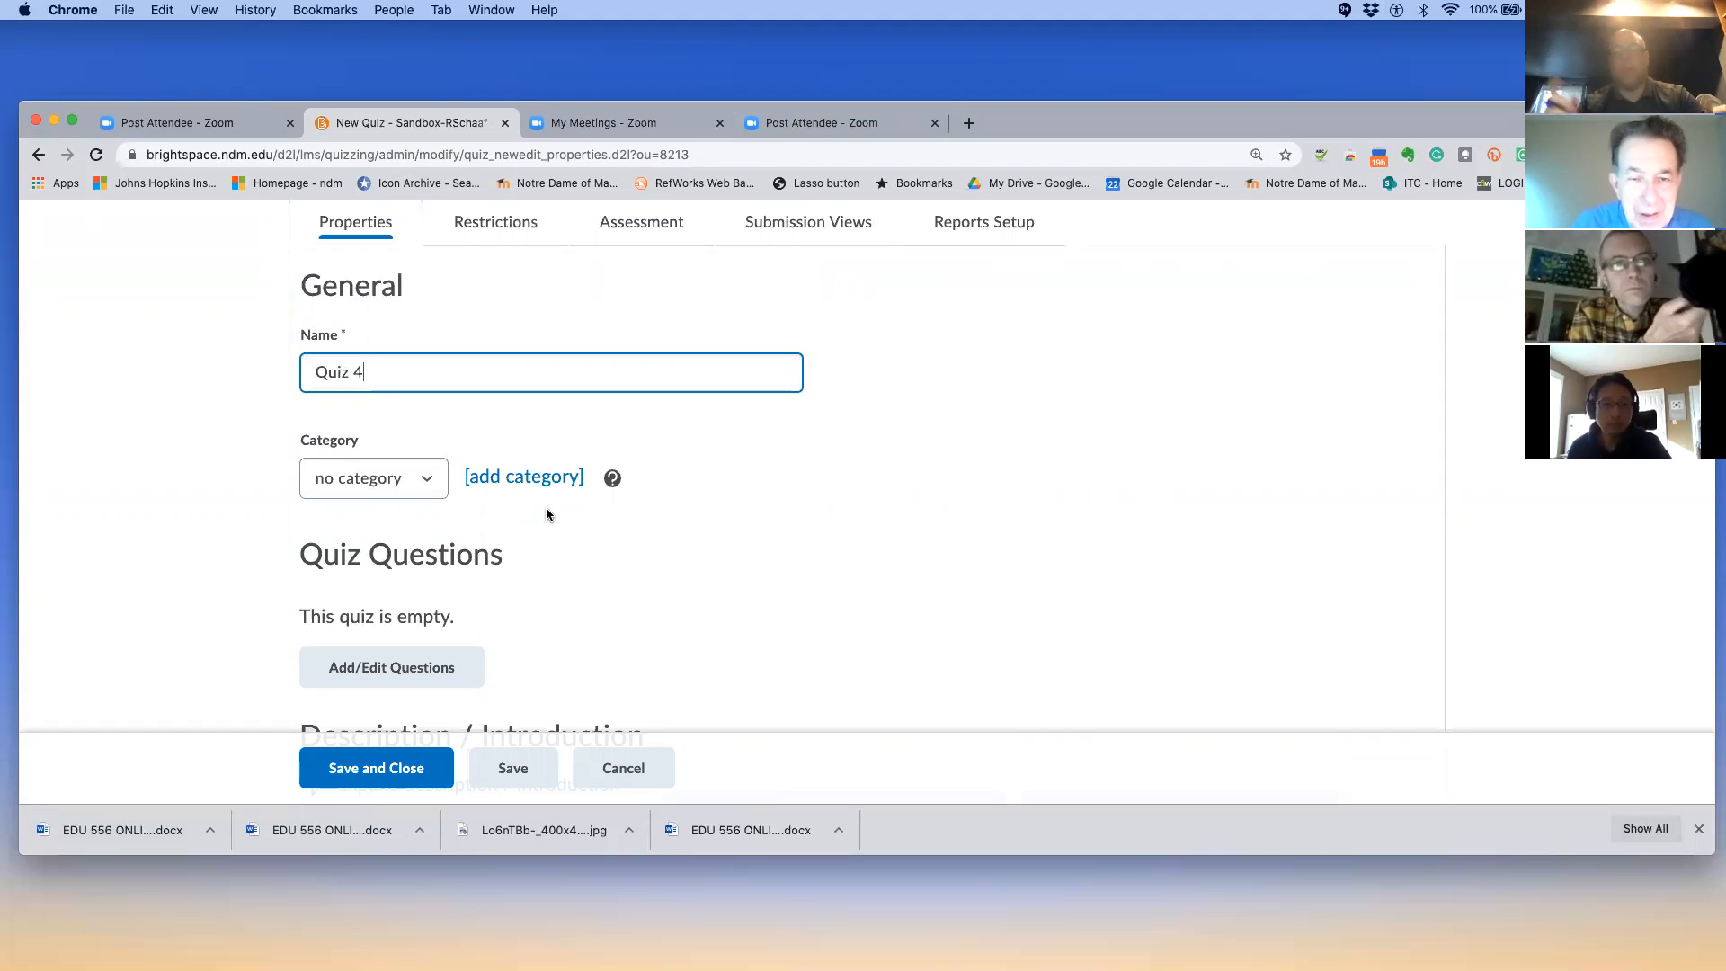
scroll(546, 509, down, 1)
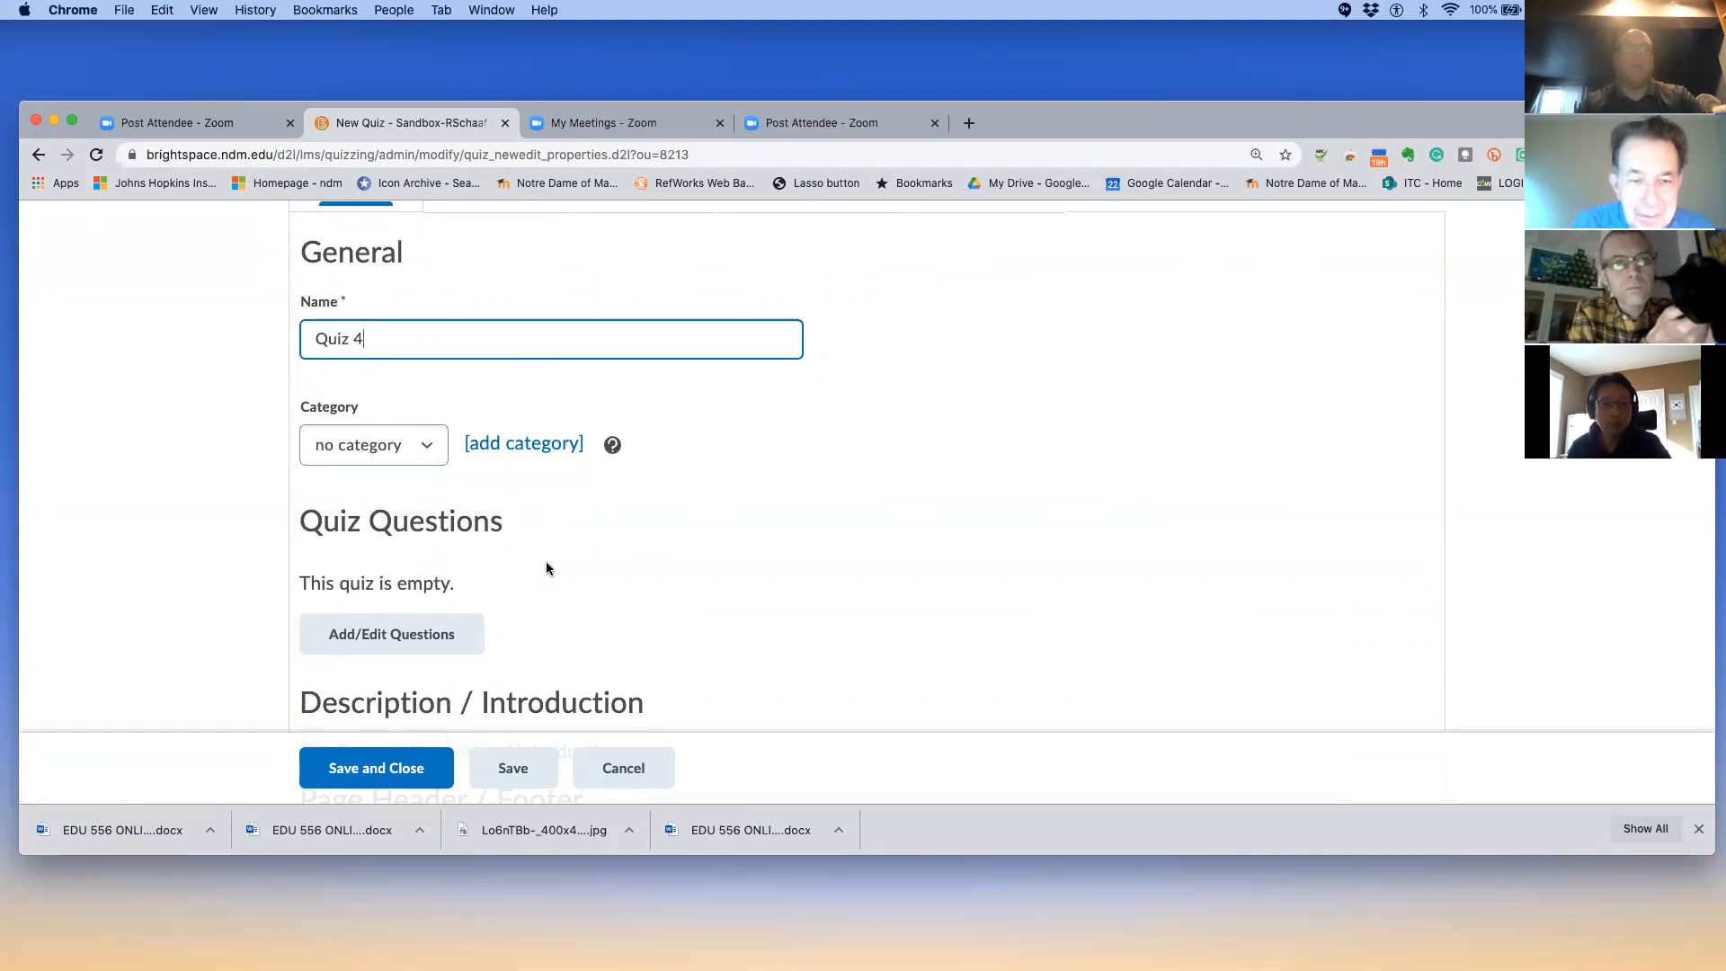
scroll(547, 561, down, 2)
scroll(400, 550, down, 1)
click(377, 543)
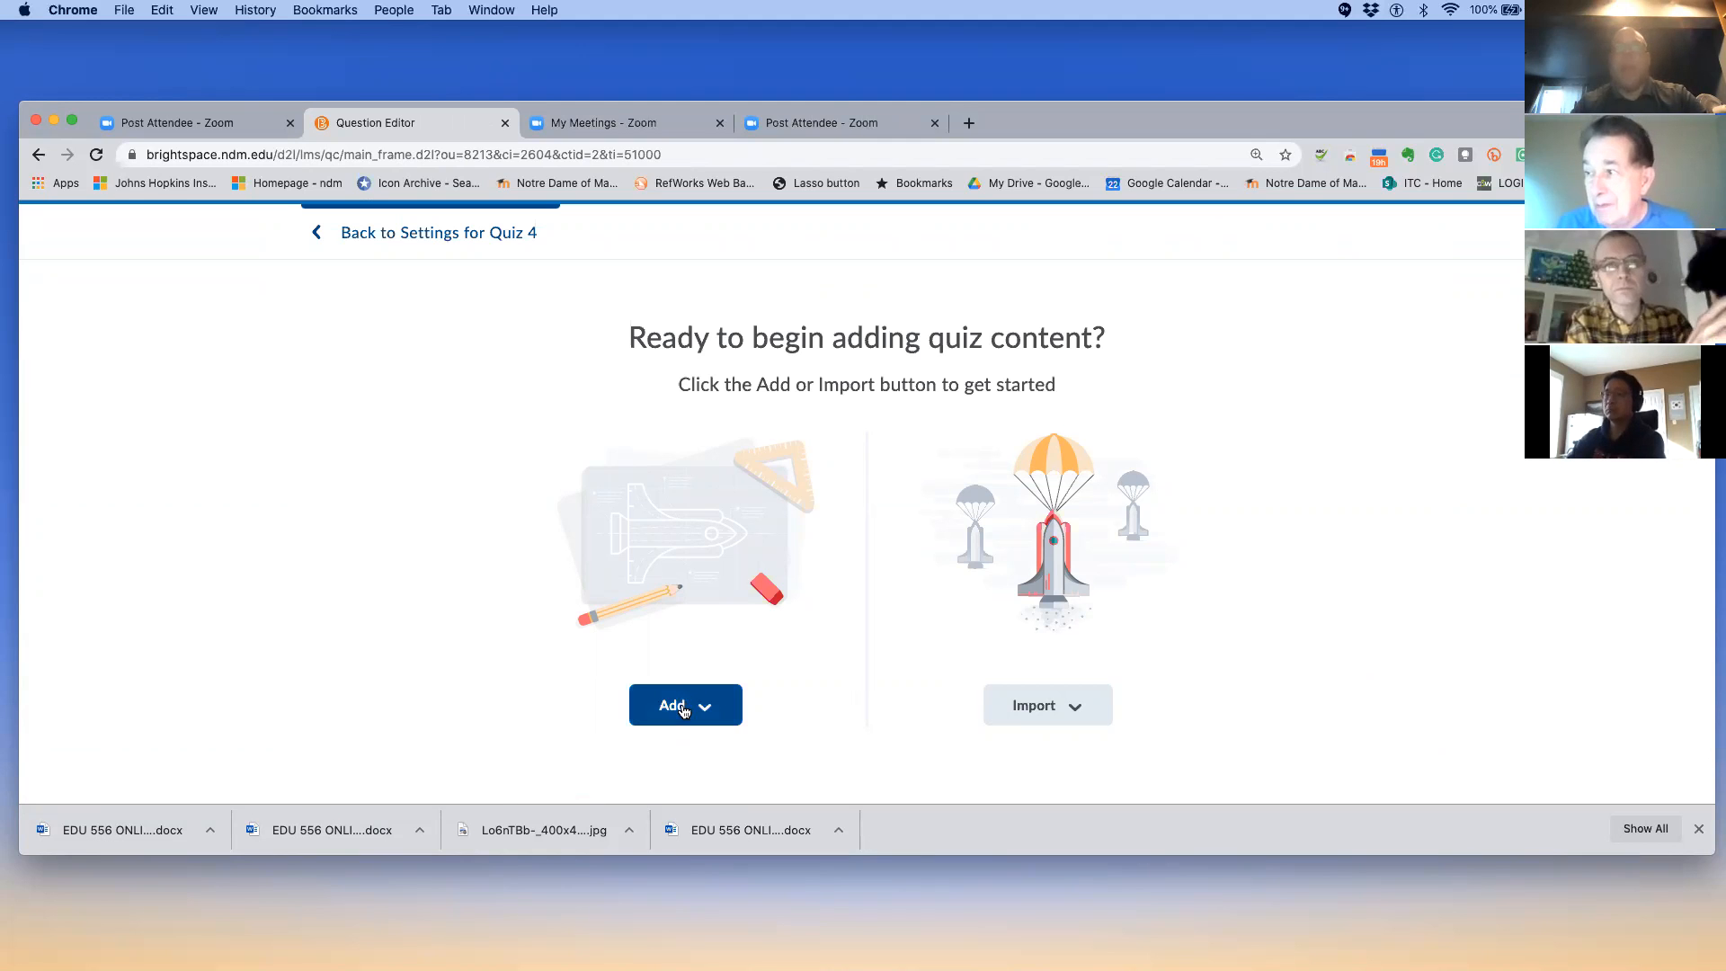
click(683, 709)
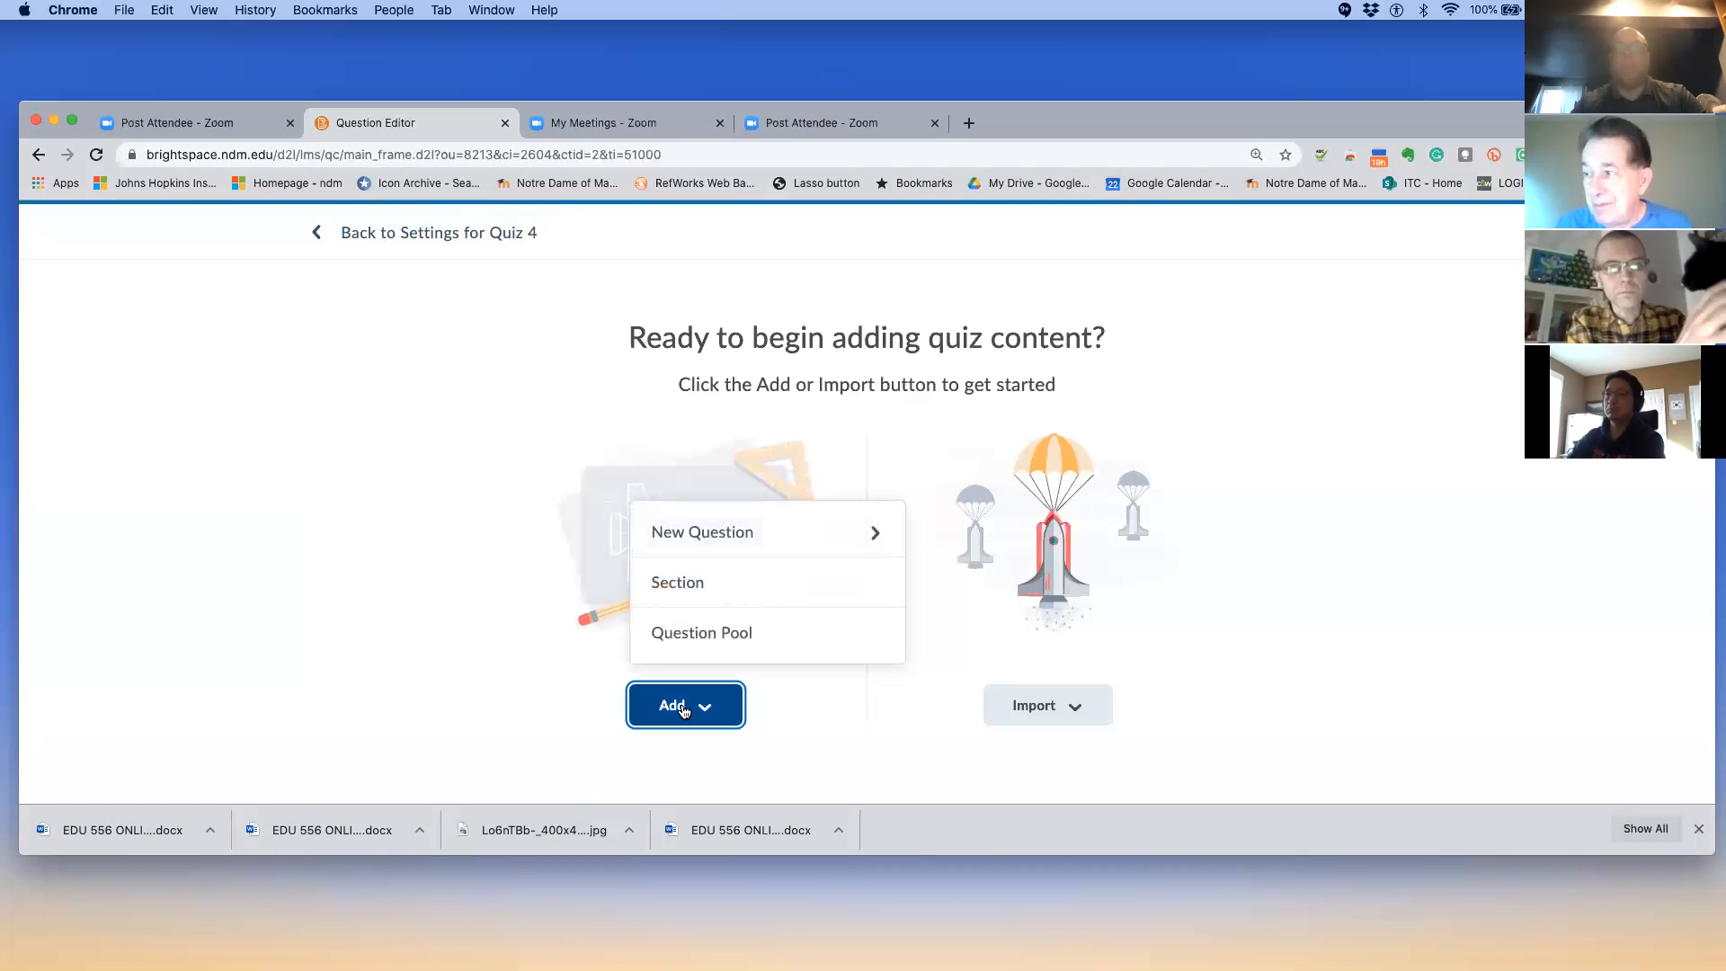
click(719, 546)
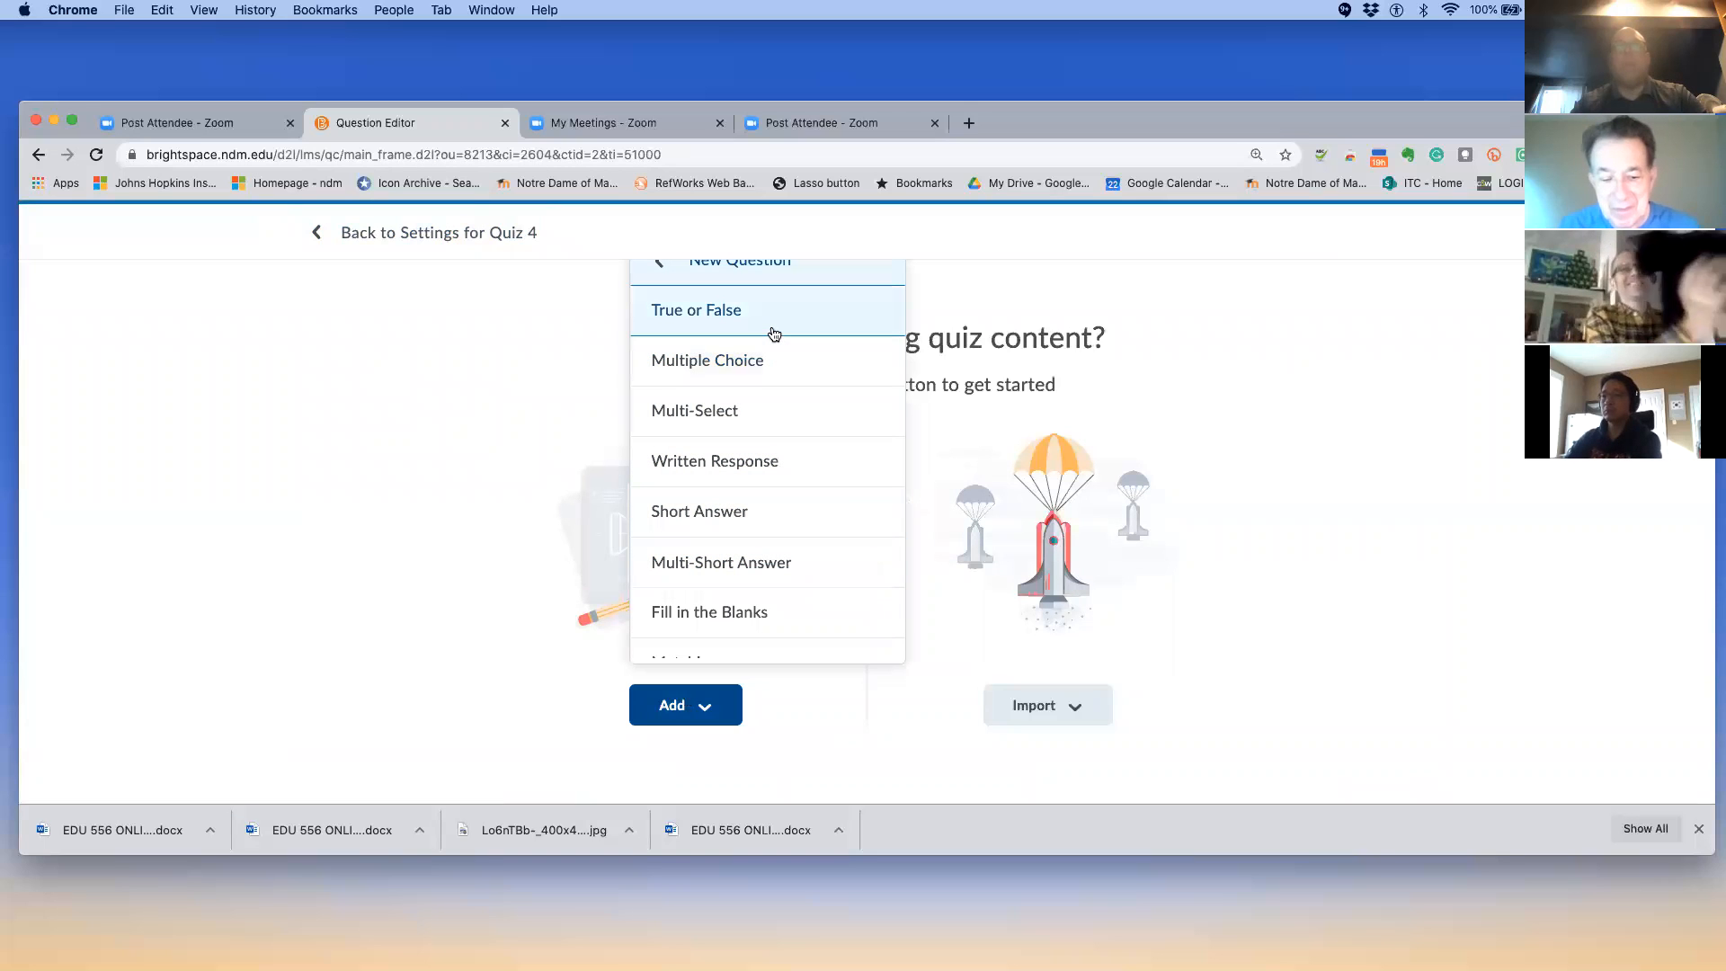
scroll(779, 370, down, 1)
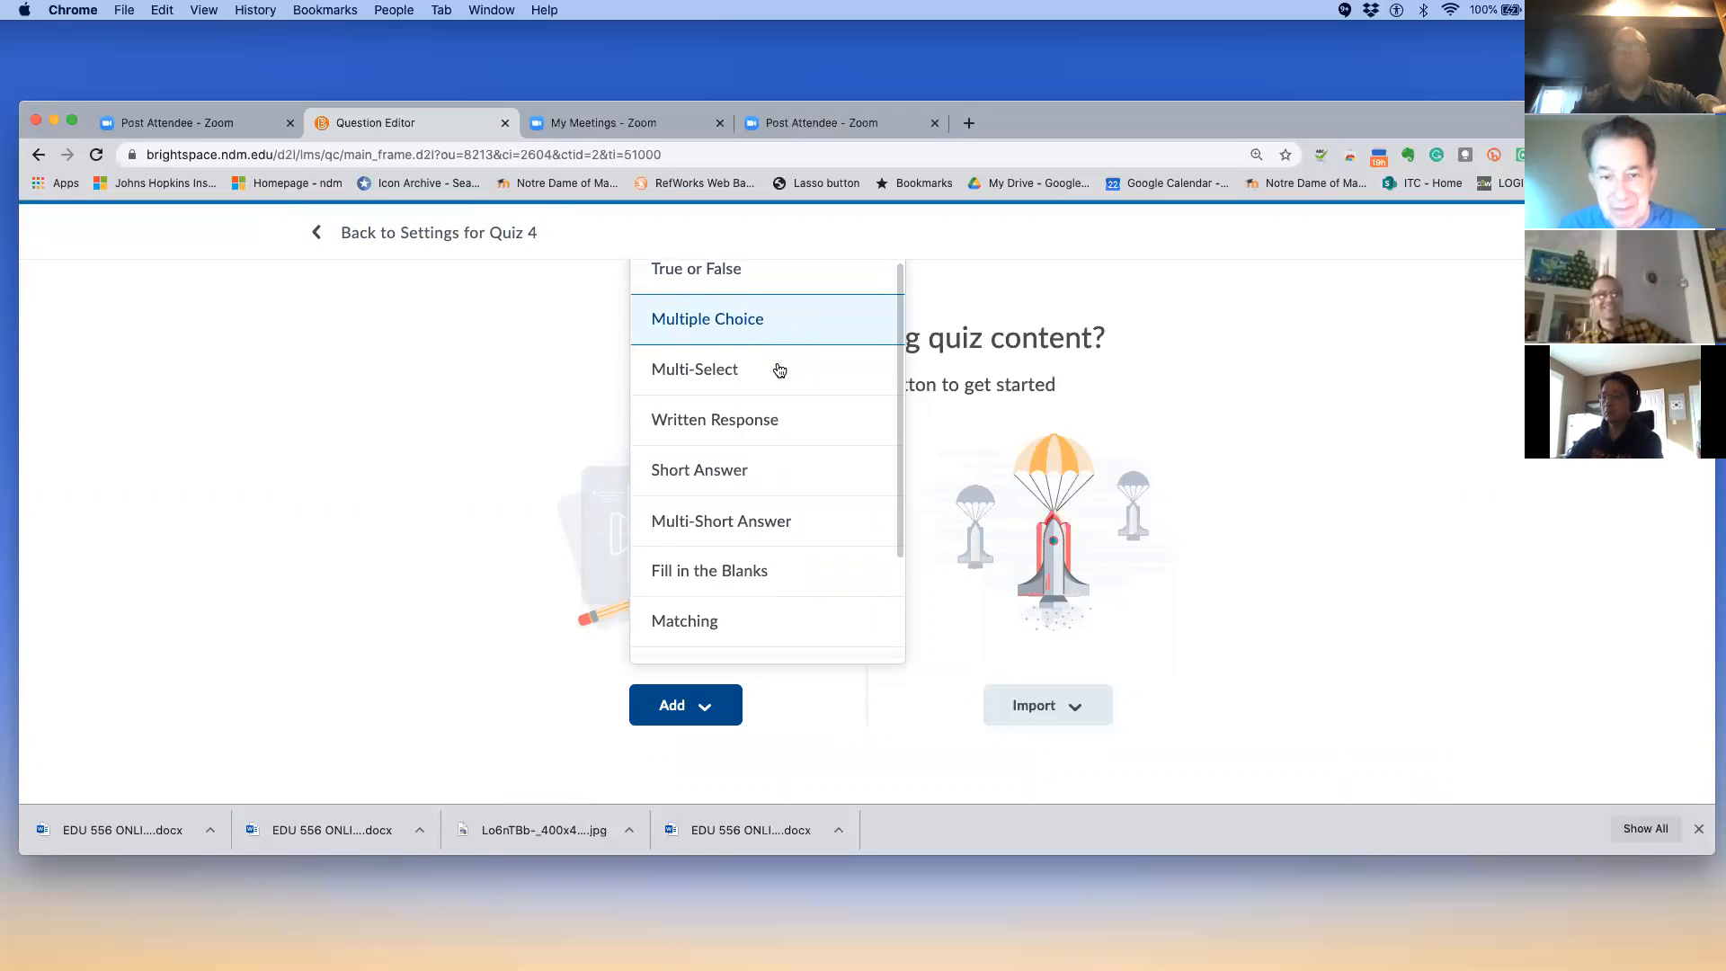
click(778, 370)
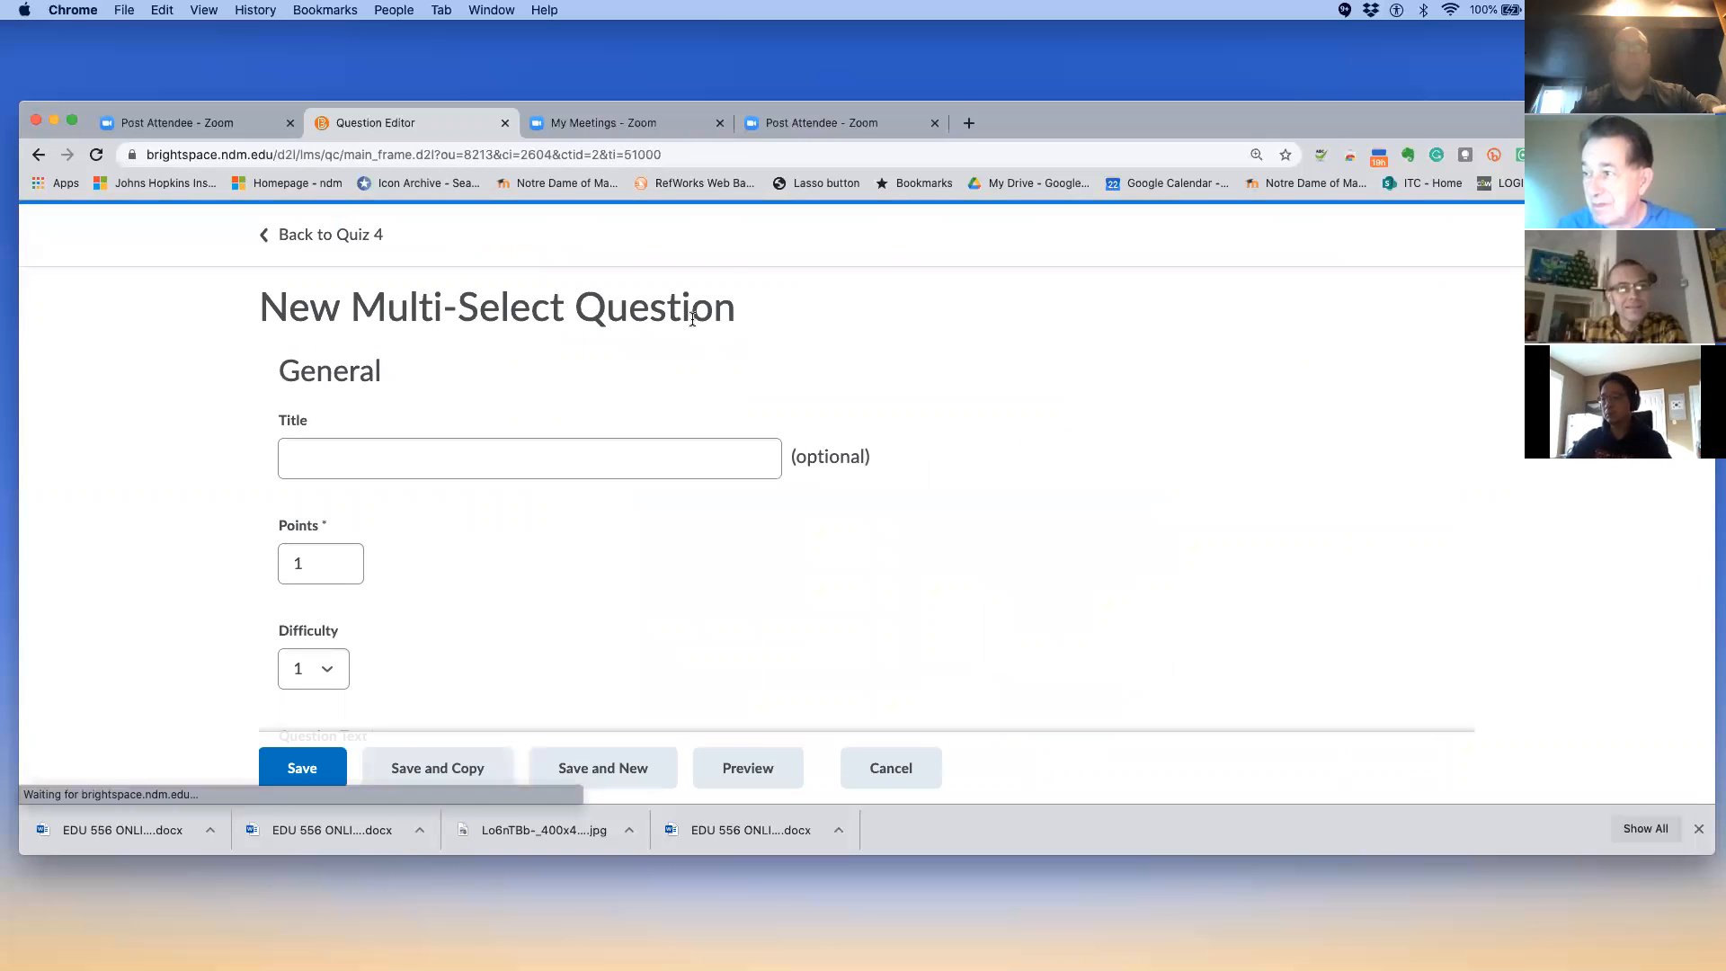
scroll(692, 320, down, 2)
scroll(693, 319, up, 2)
scroll(692, 319, down, 1)
scroll(692, 324, down, 3)
scroll(692, 324, up, 4)
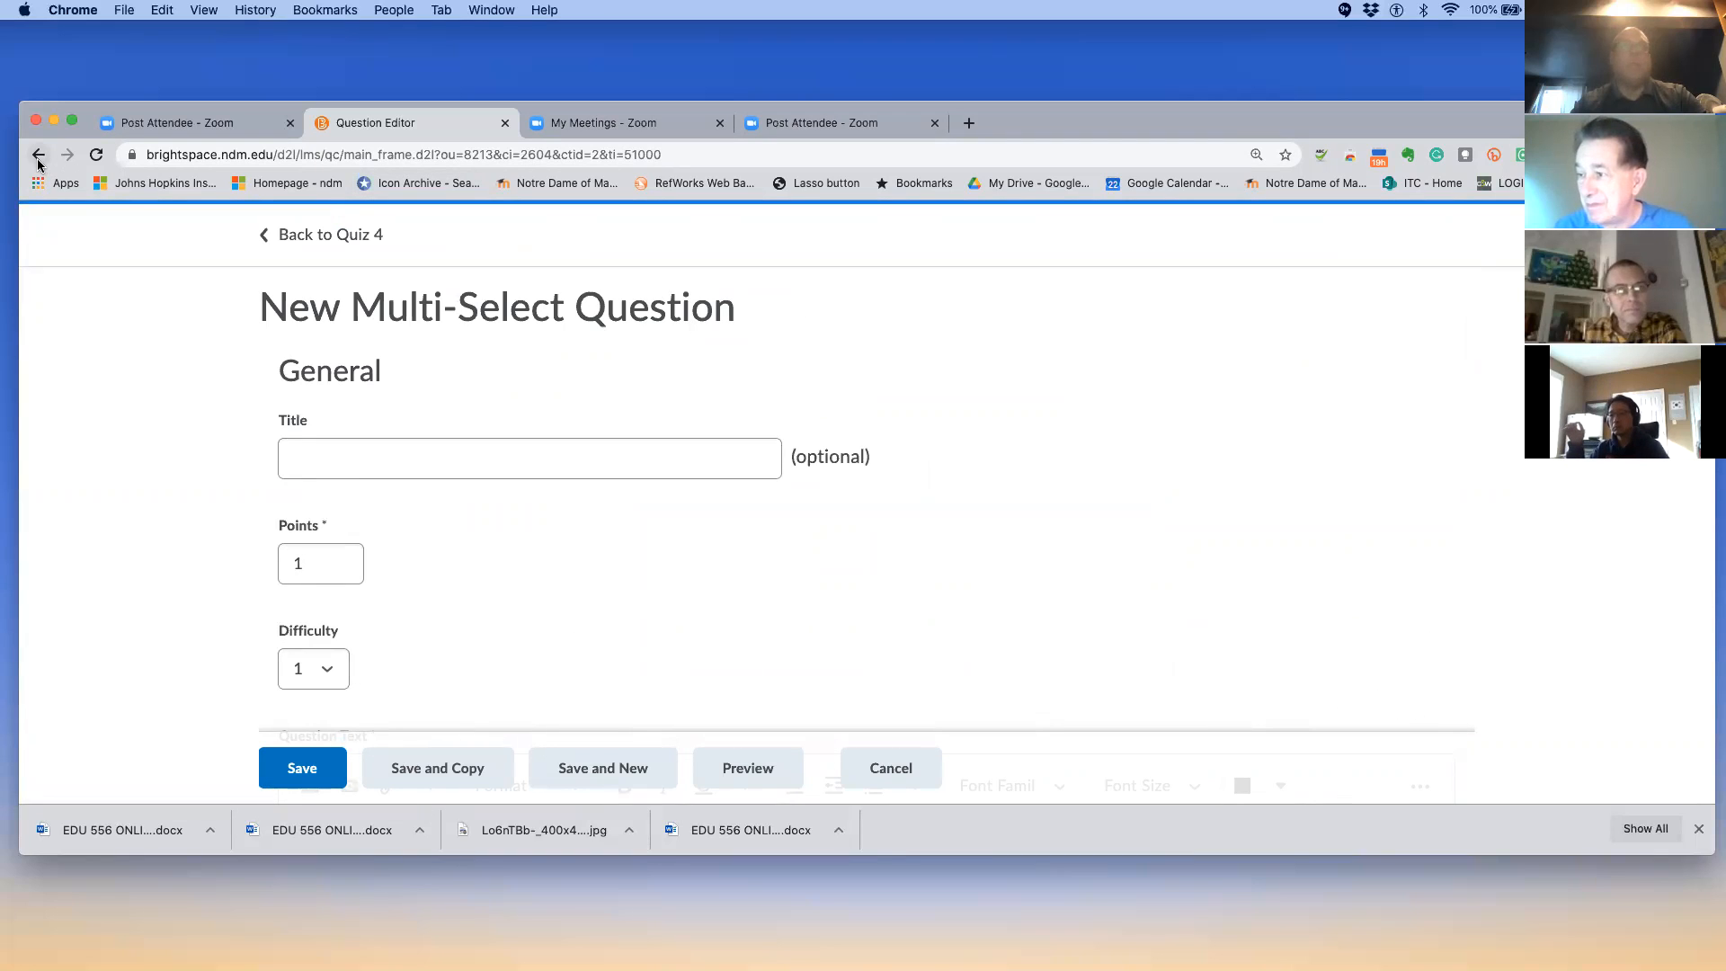
click(876, 770)
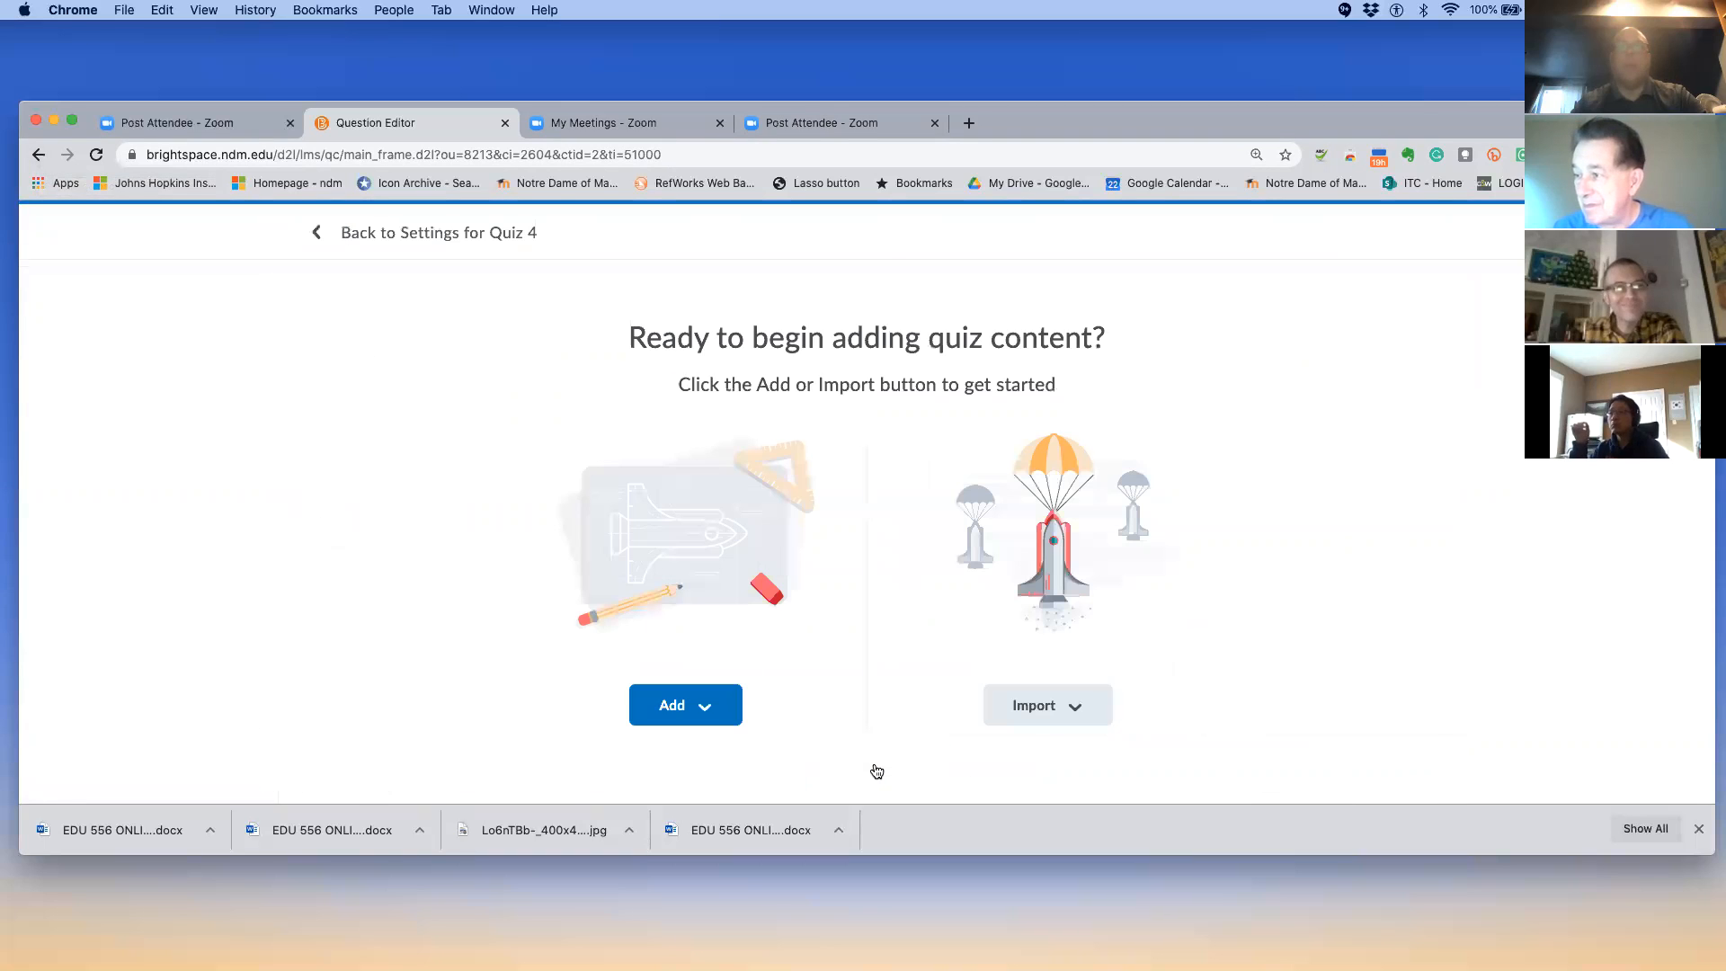
Add a True or False question to Quiz 4 with the question text "Brightspace is our new LMS."
click(673, 705)
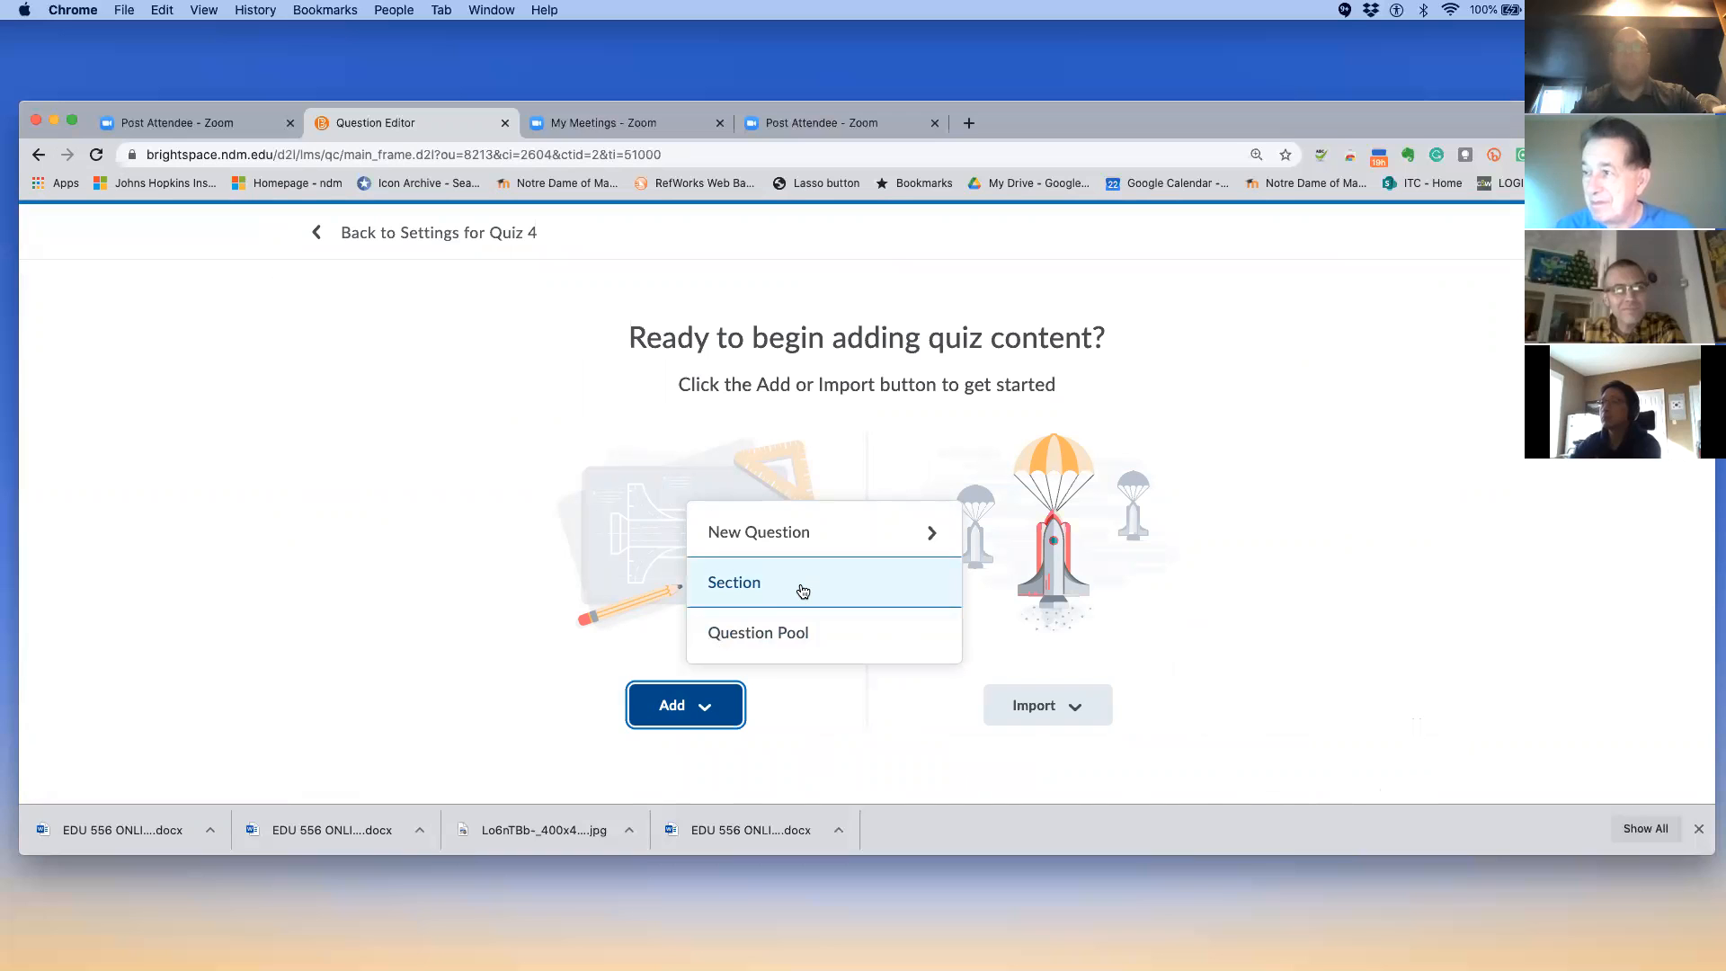
click(796, 550)
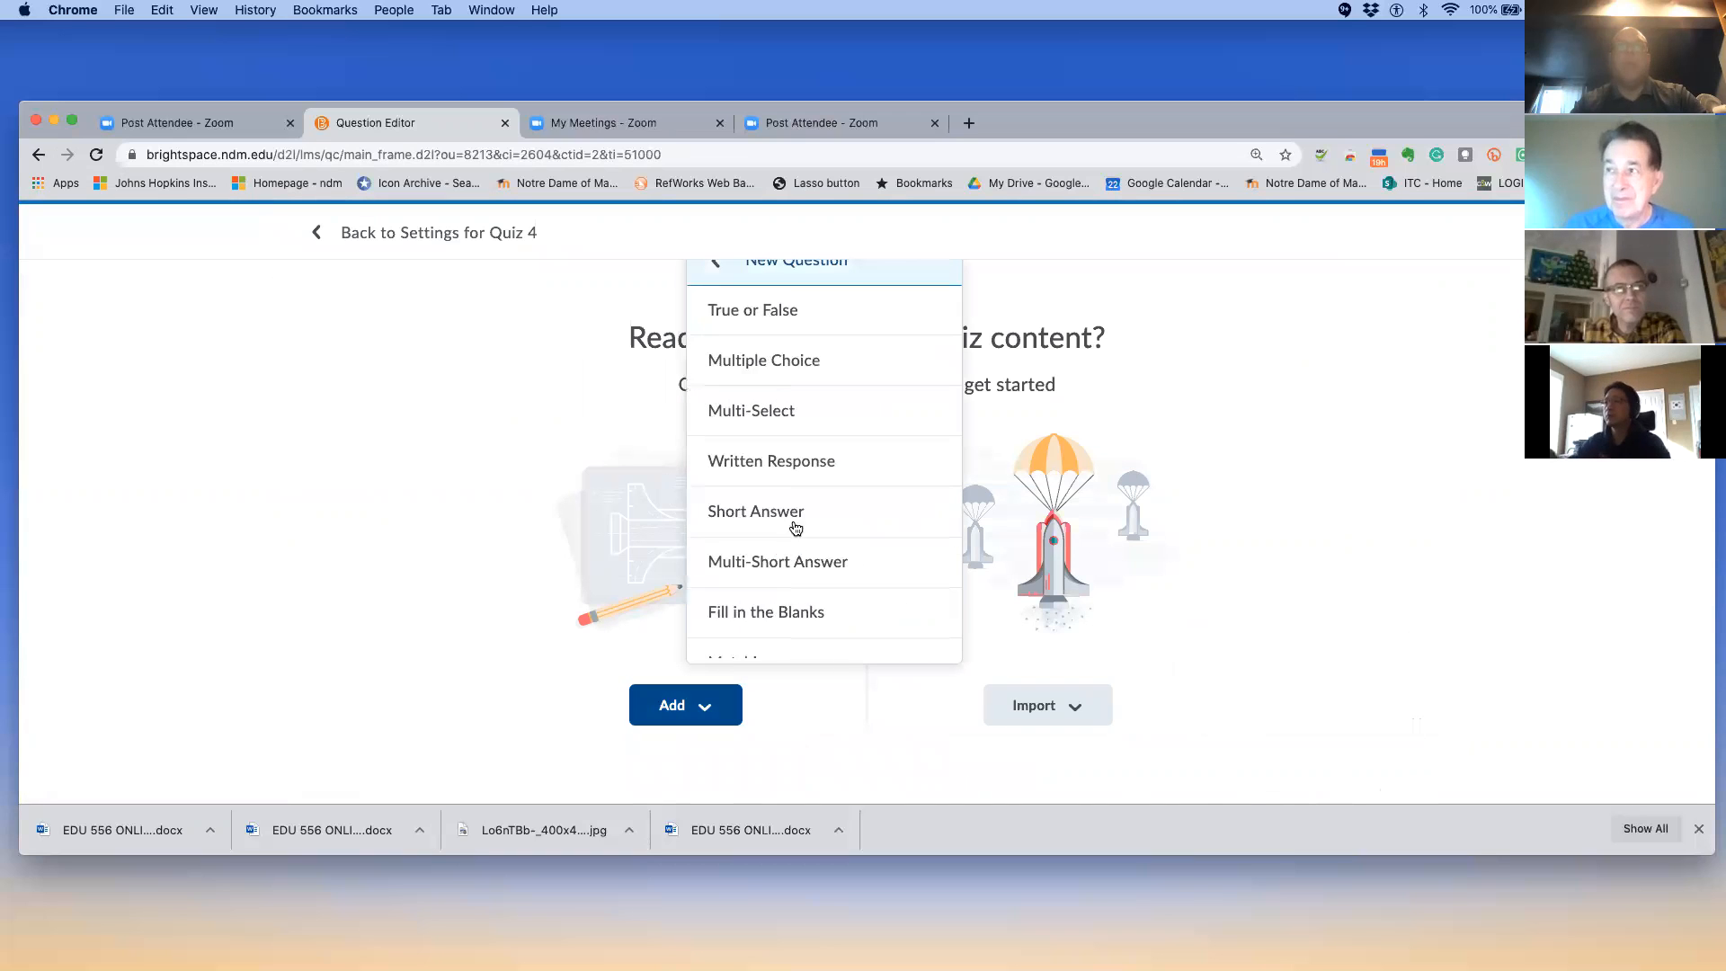
click(794, 326)
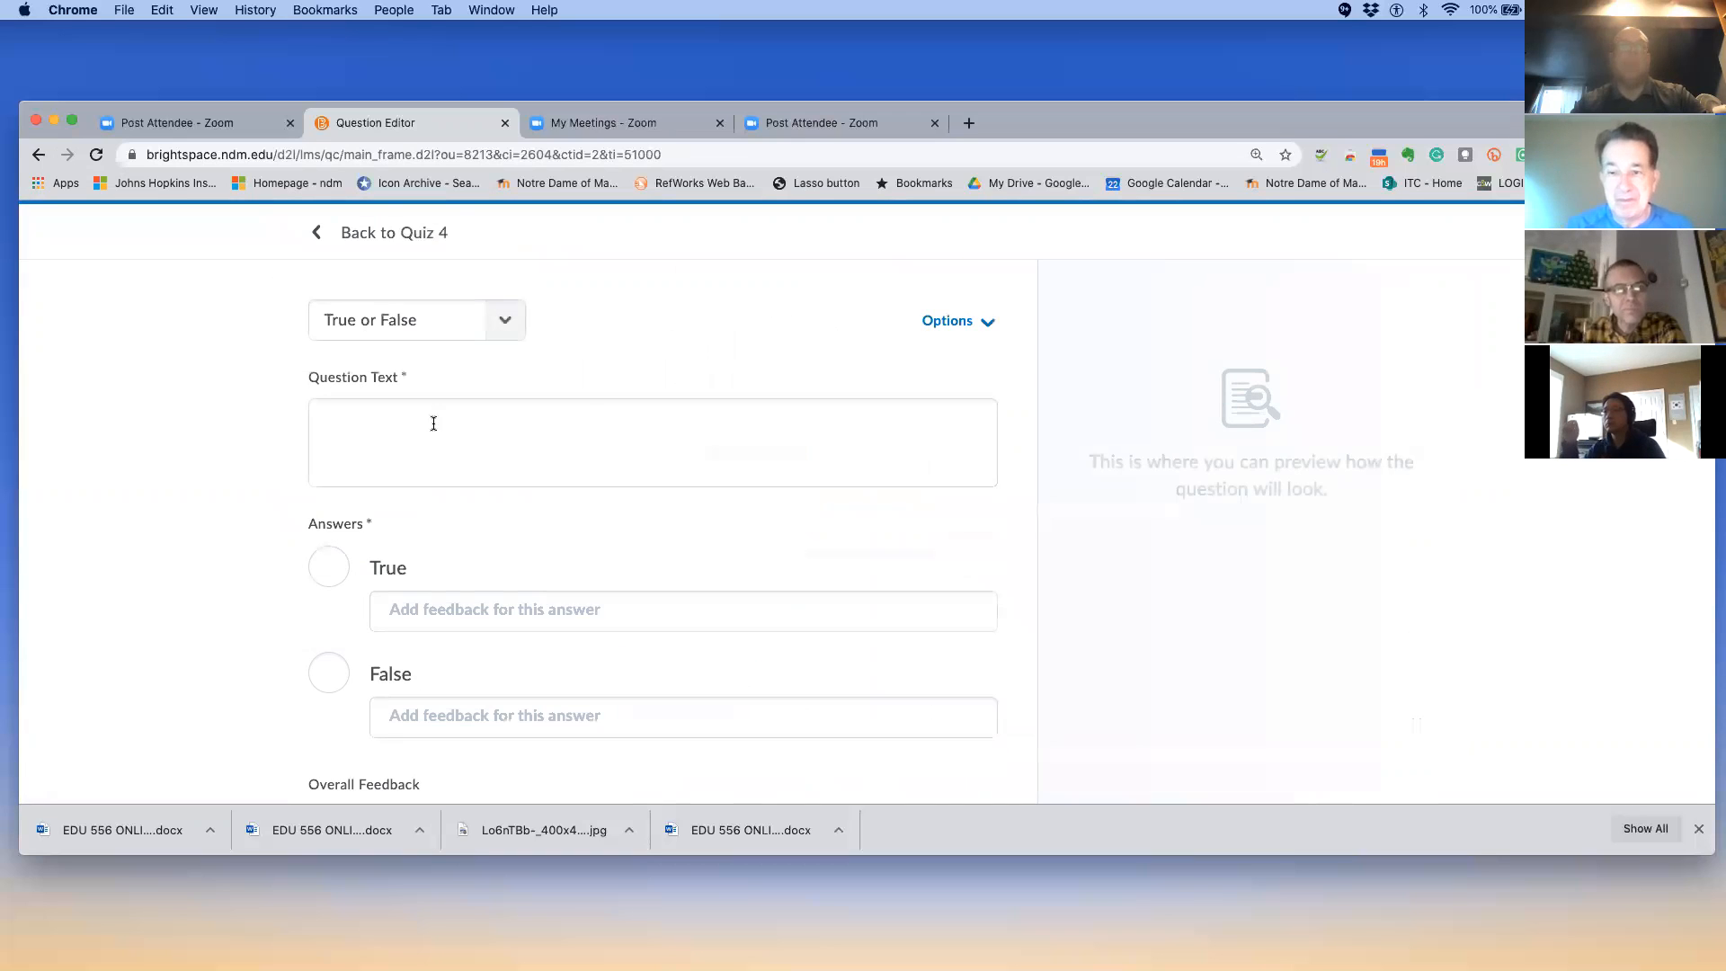
click(402, 432)
text(B)
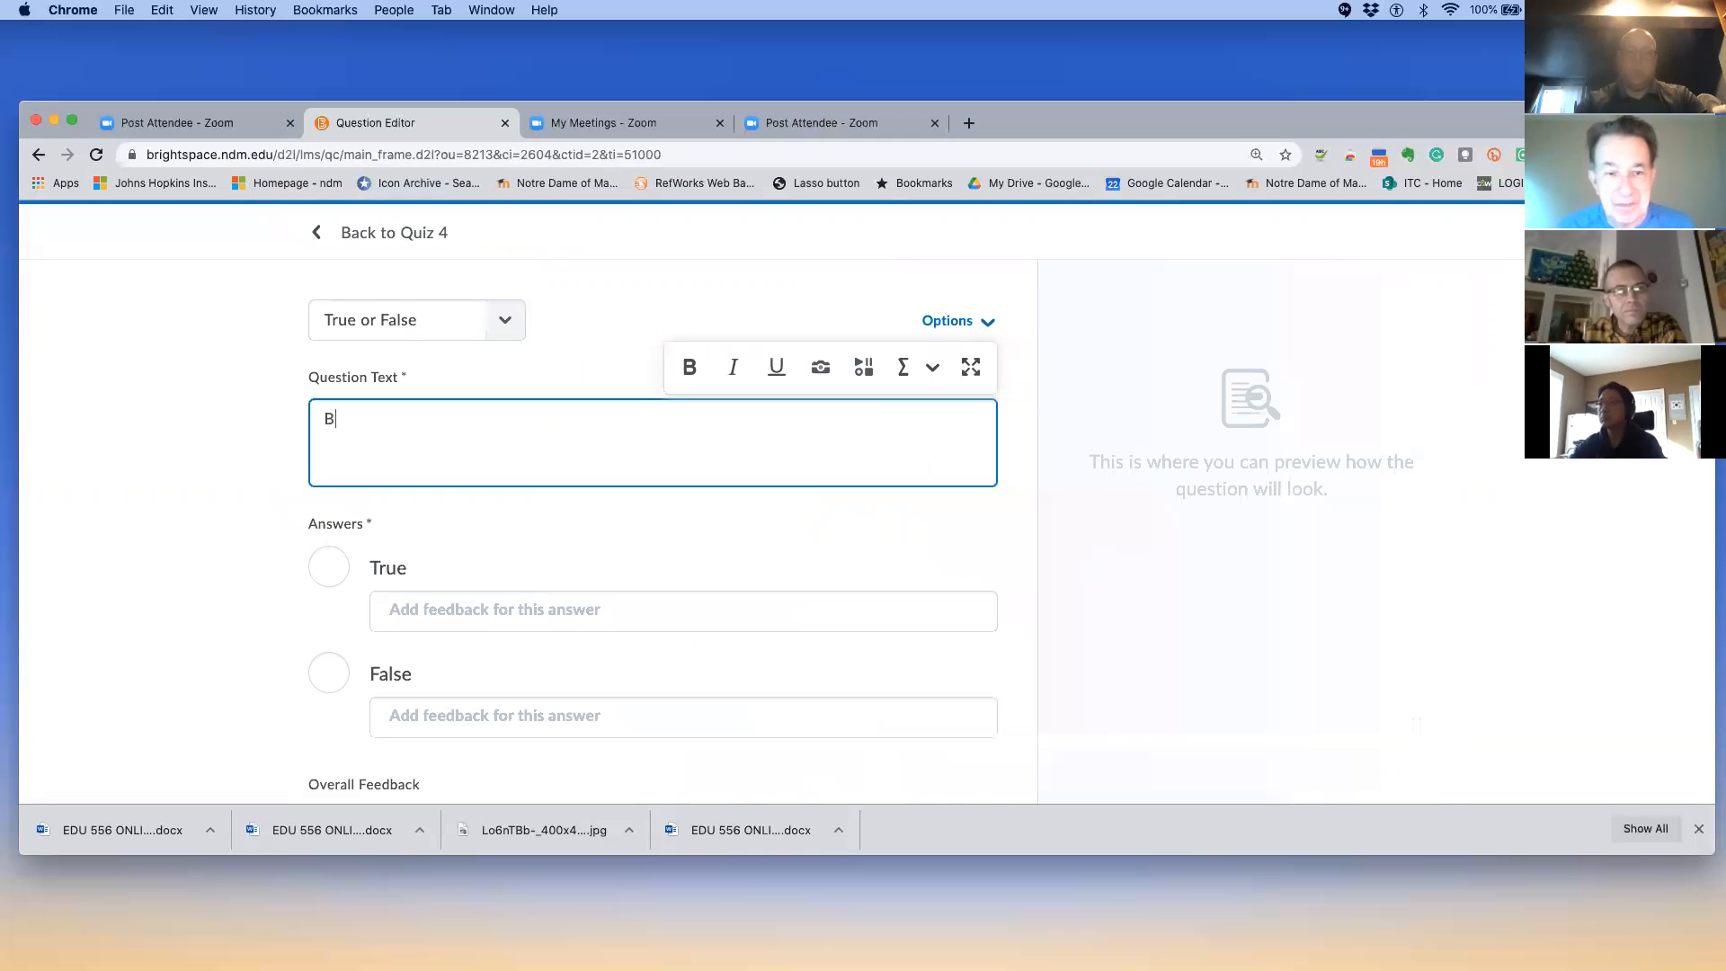
text(rigths)
key(BackSpace)
key(BackSpace)
key(BackSpace)
key(BackSpace)
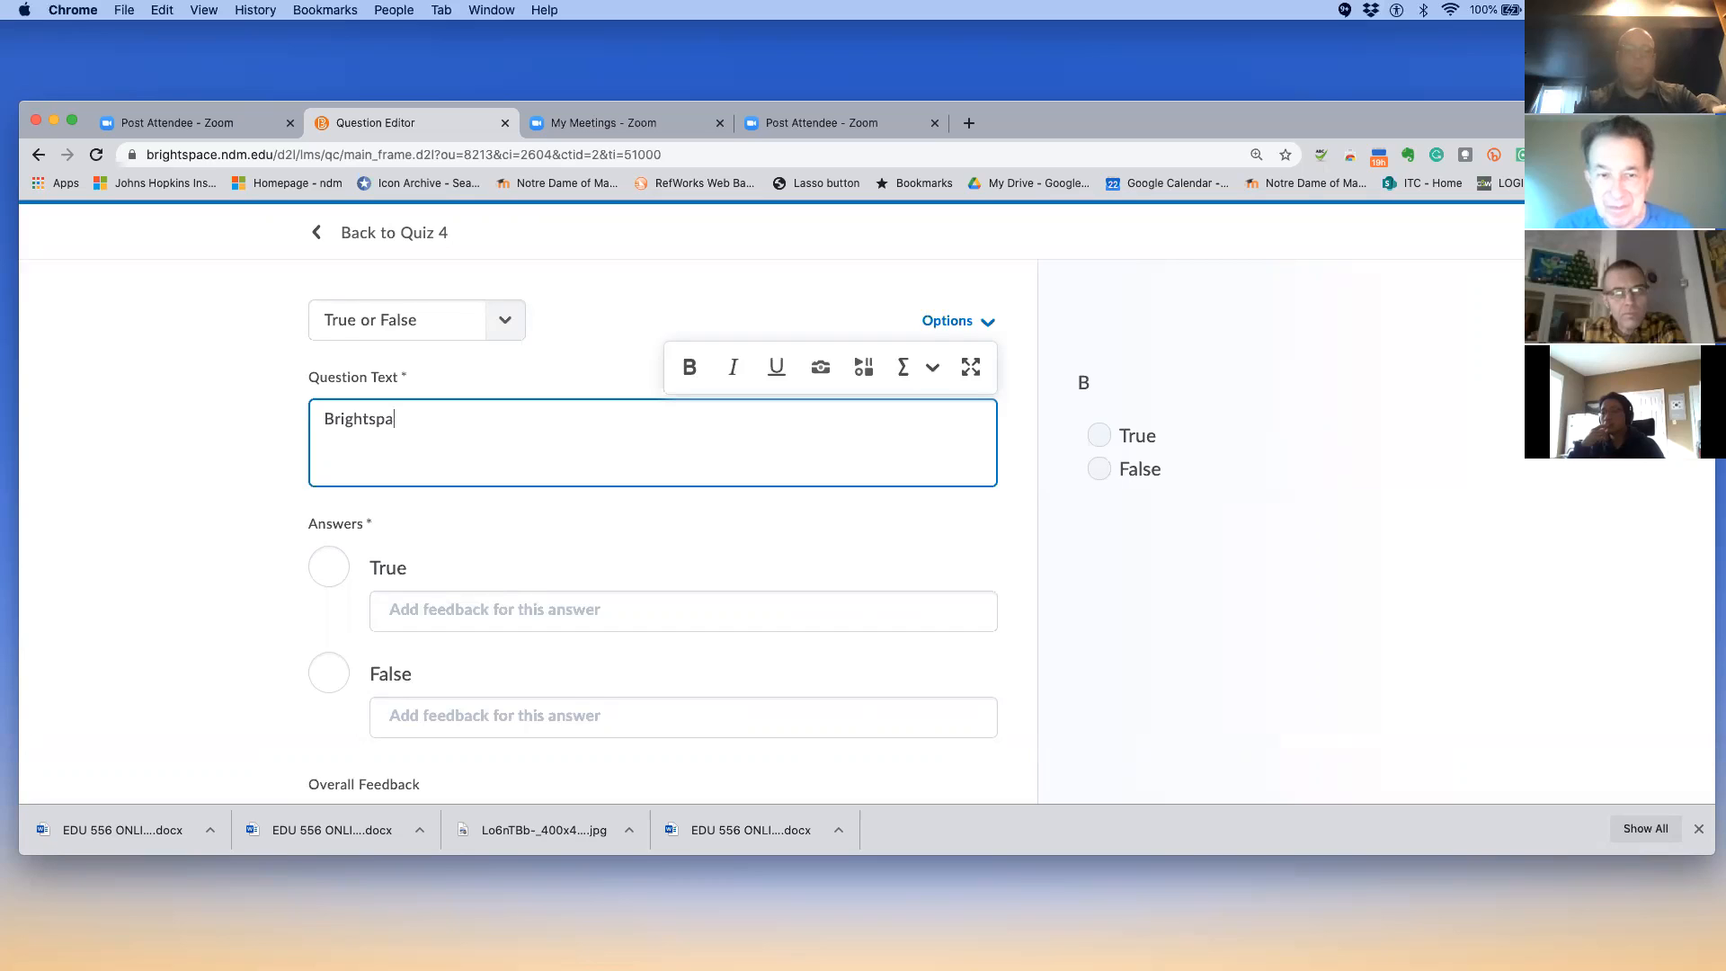
text(htspace is our new LMS>)
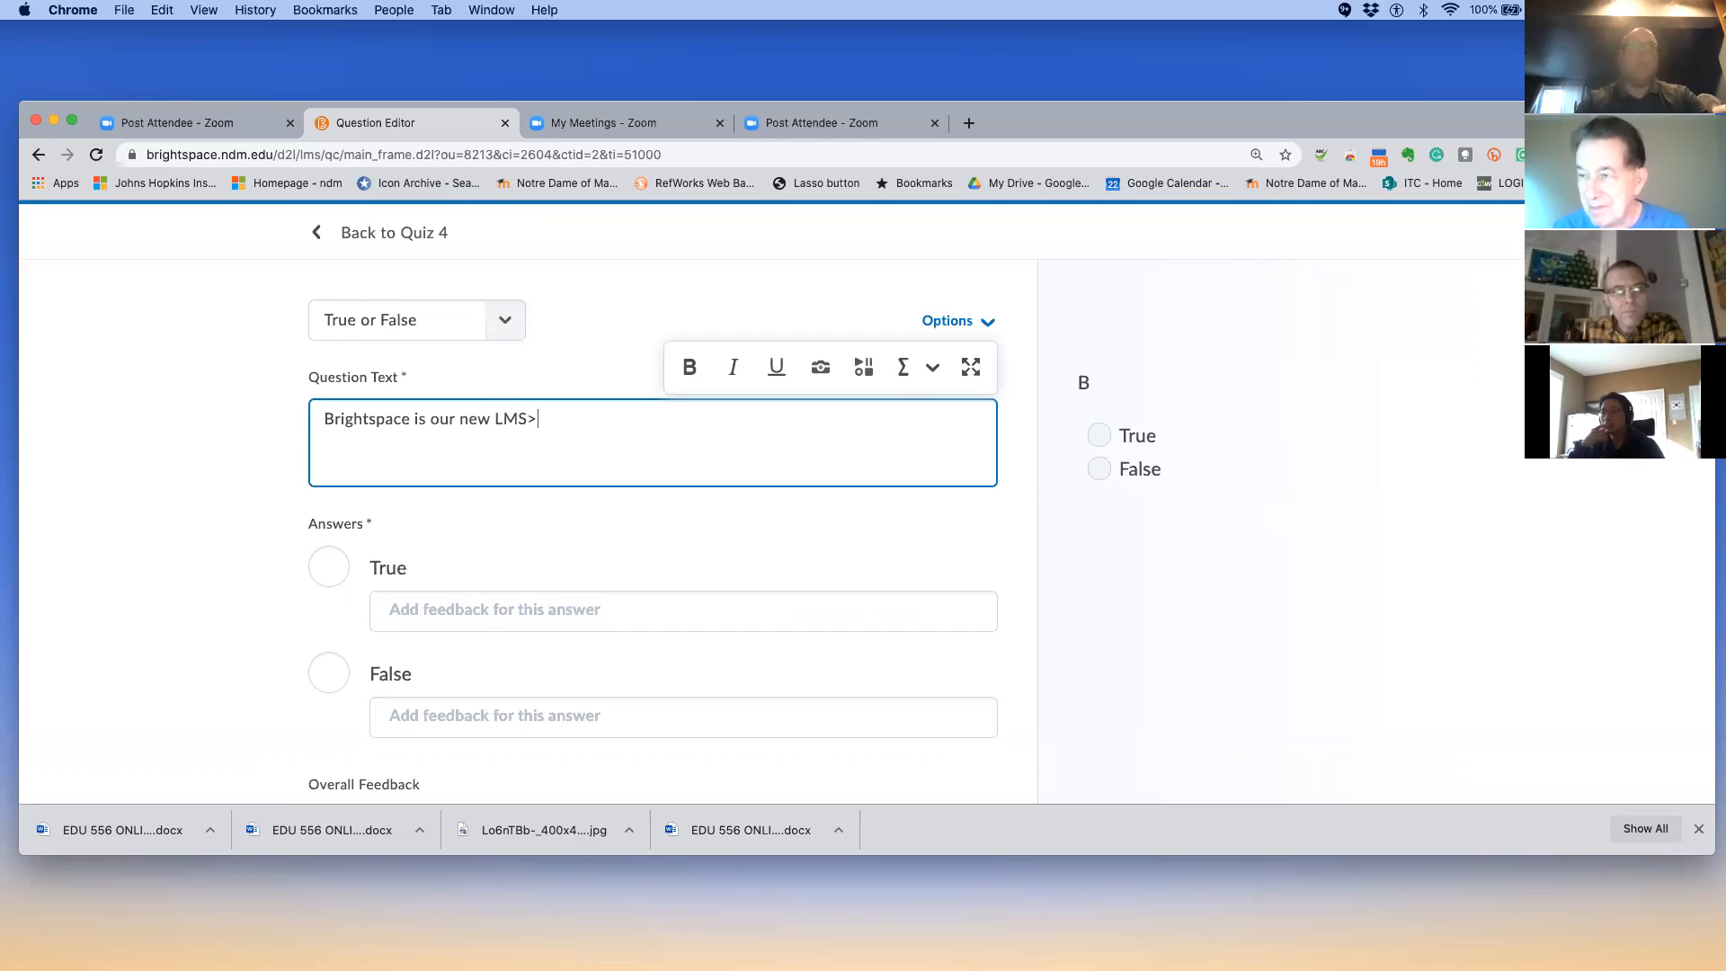
key(BackSpace)
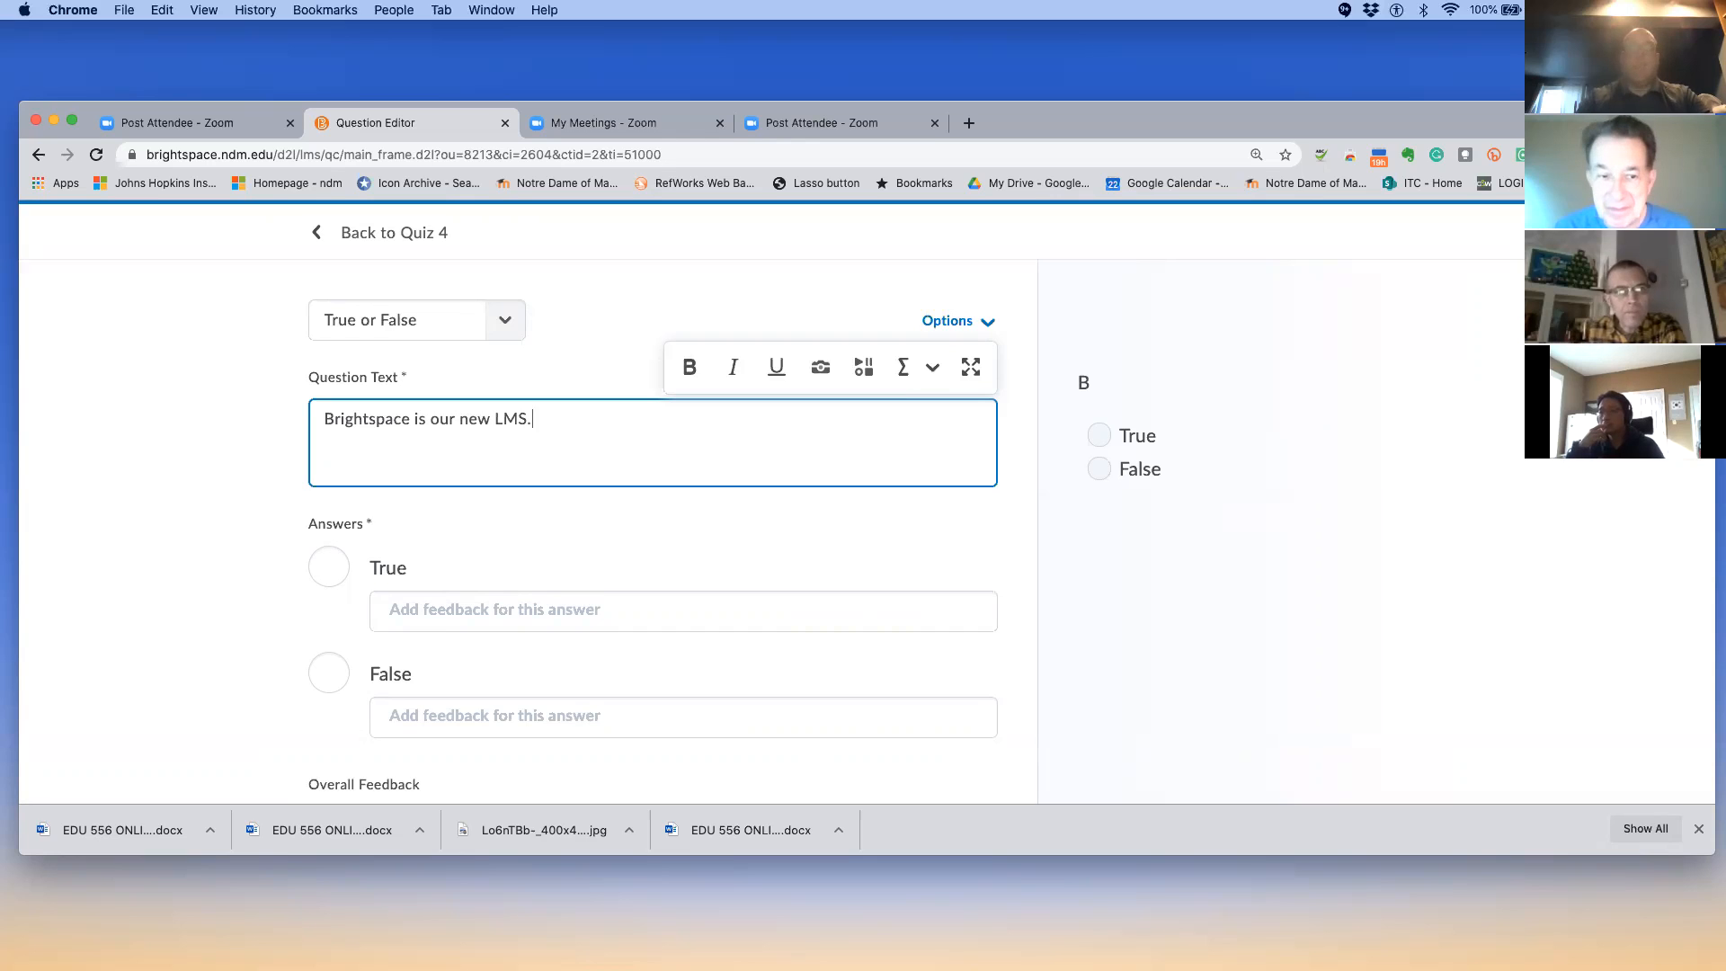
Mark True as the correct answer, with the feedback "Good job." for True and "No silly!" for False
scroll(524, 612, down, 1)
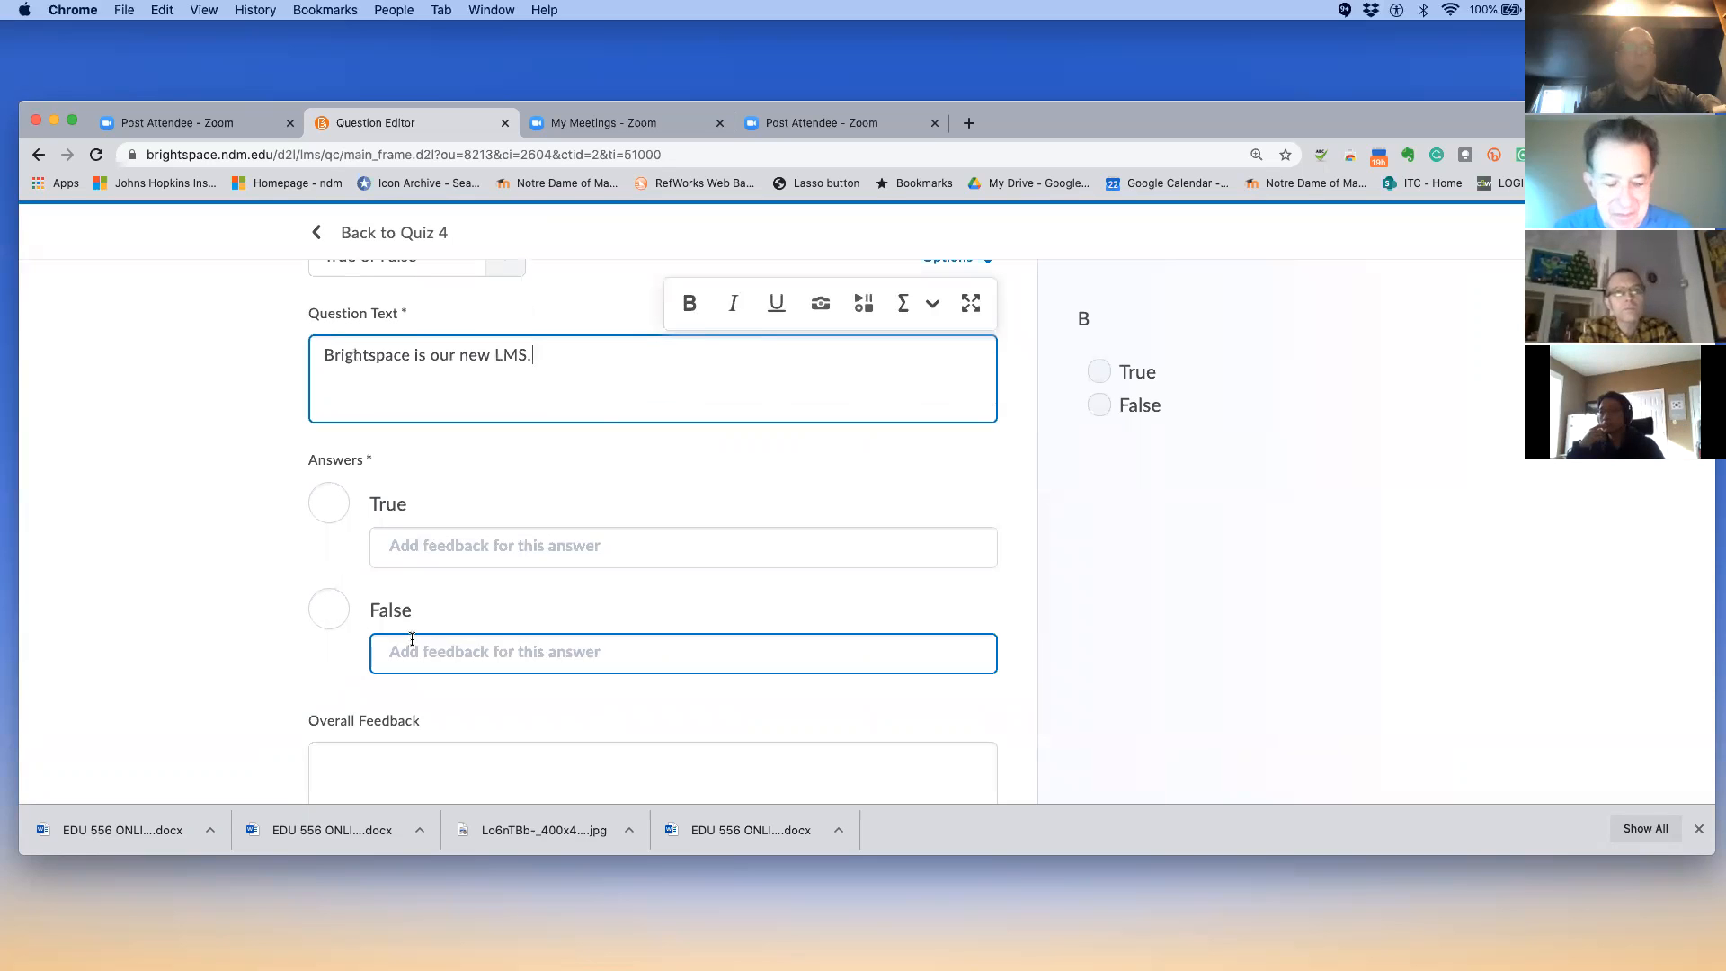
scroll(456, 599, up, 1)
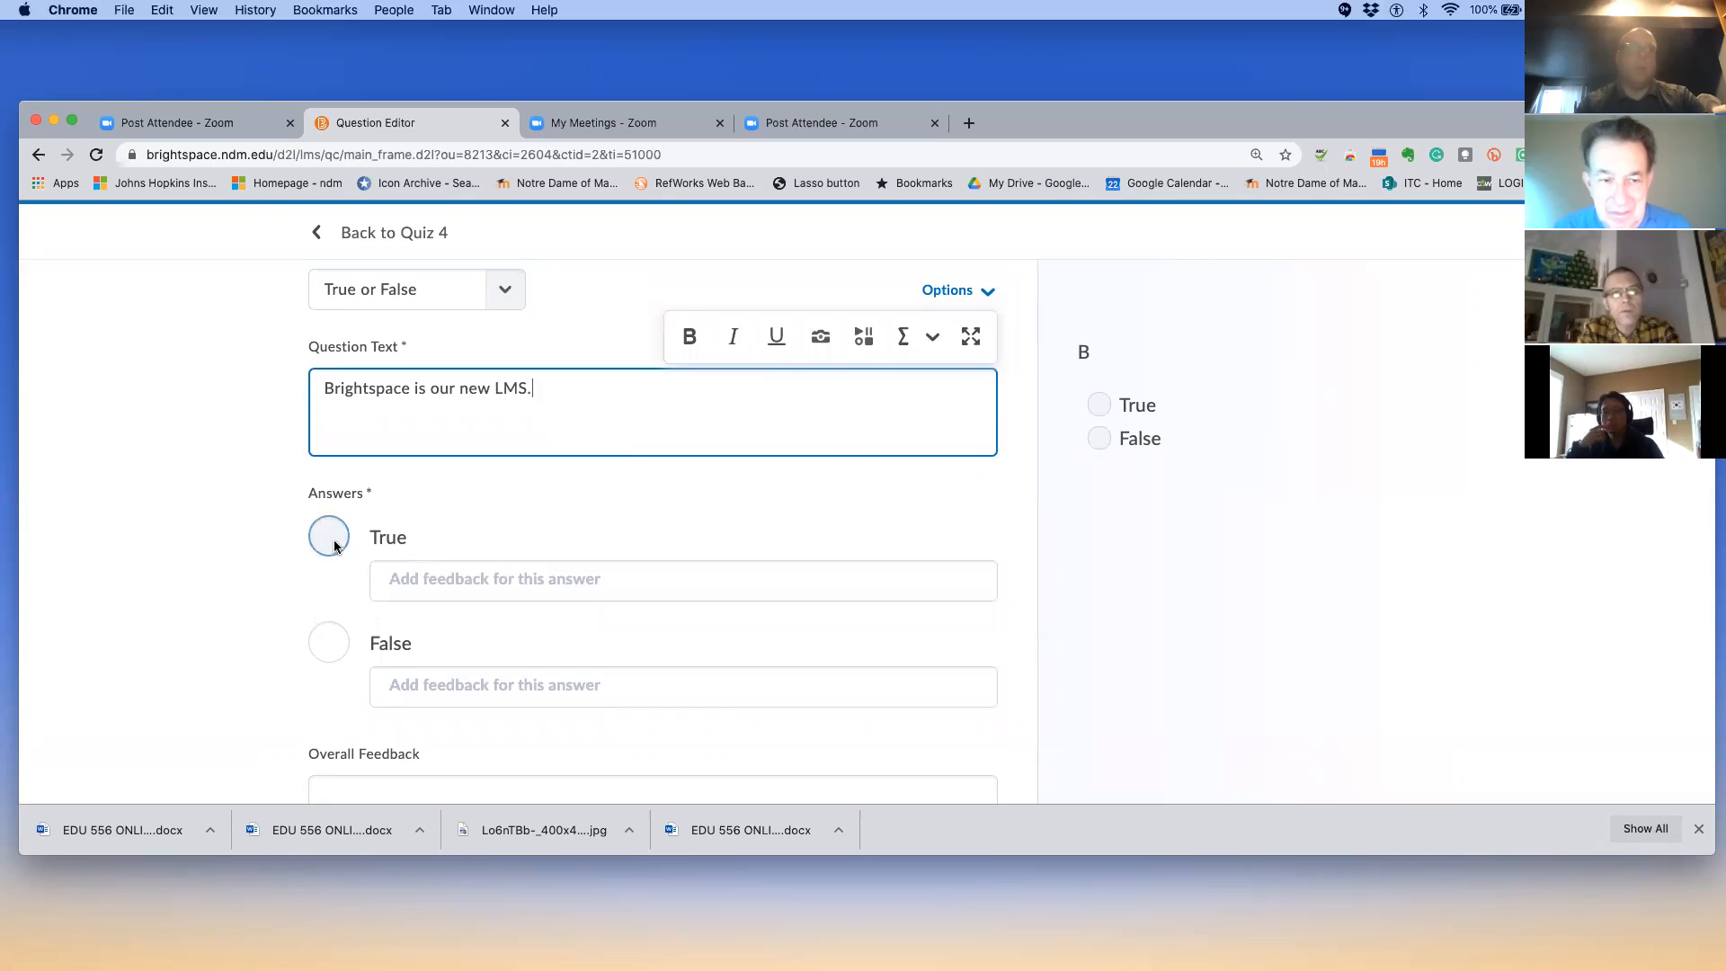
click(328, 535)
click(414, 581)
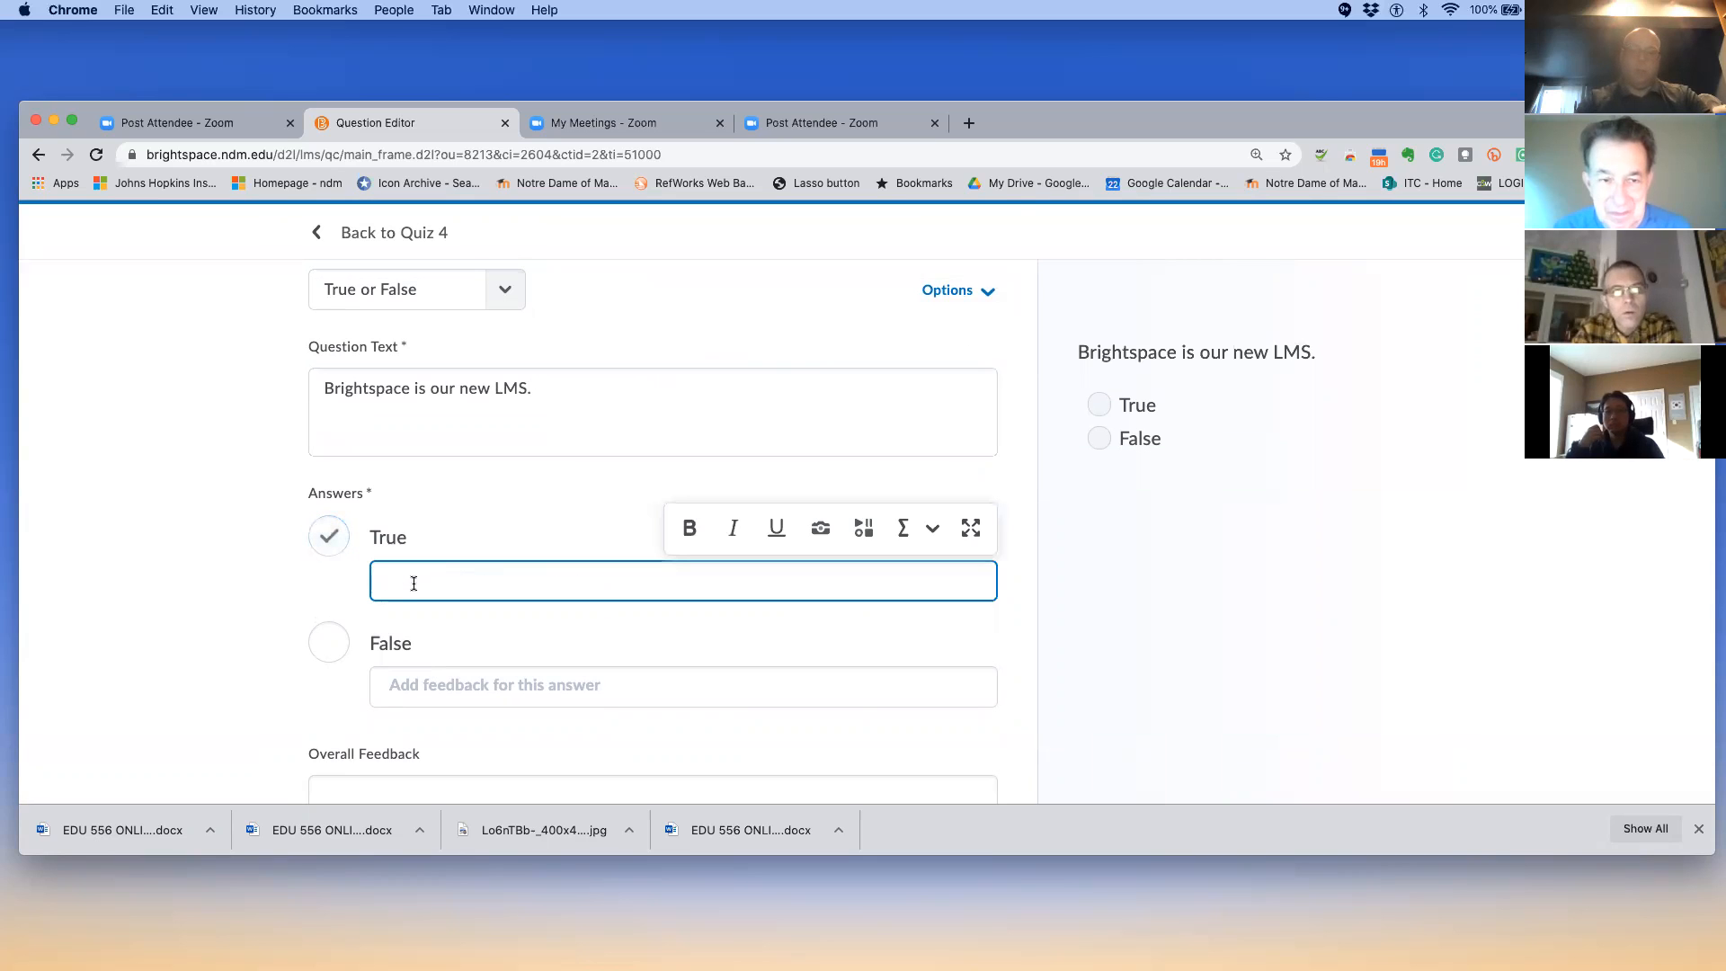
text(Good job.)
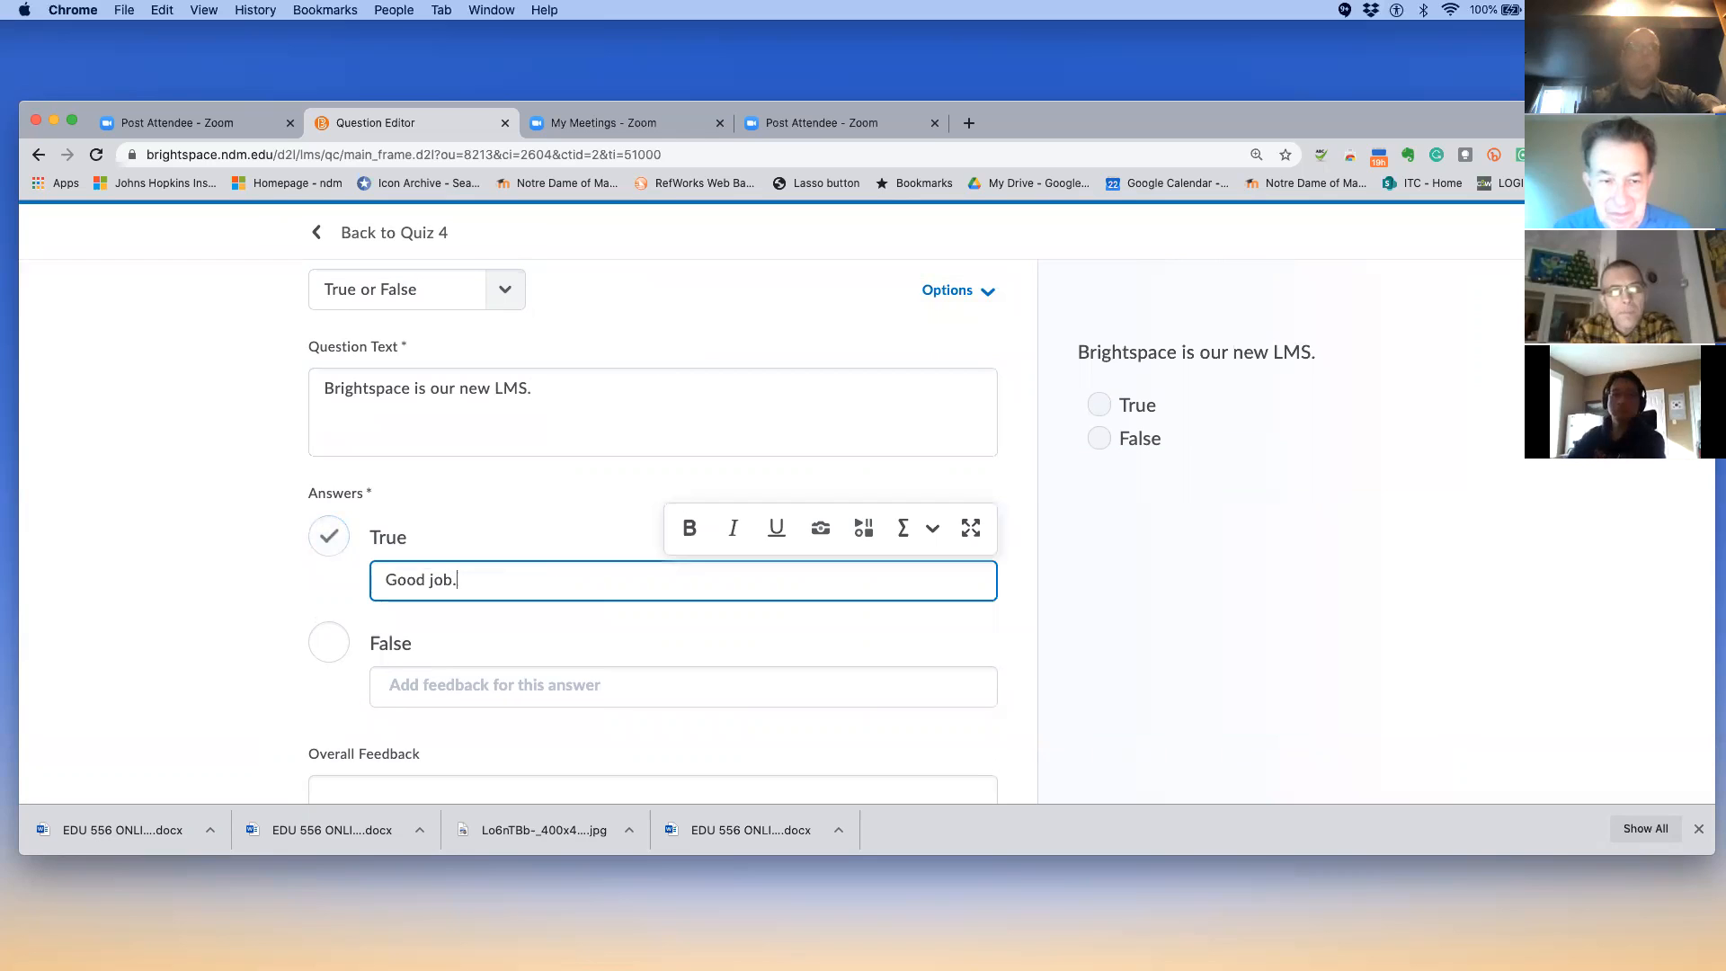
click(405, 686)
text(No silly!)
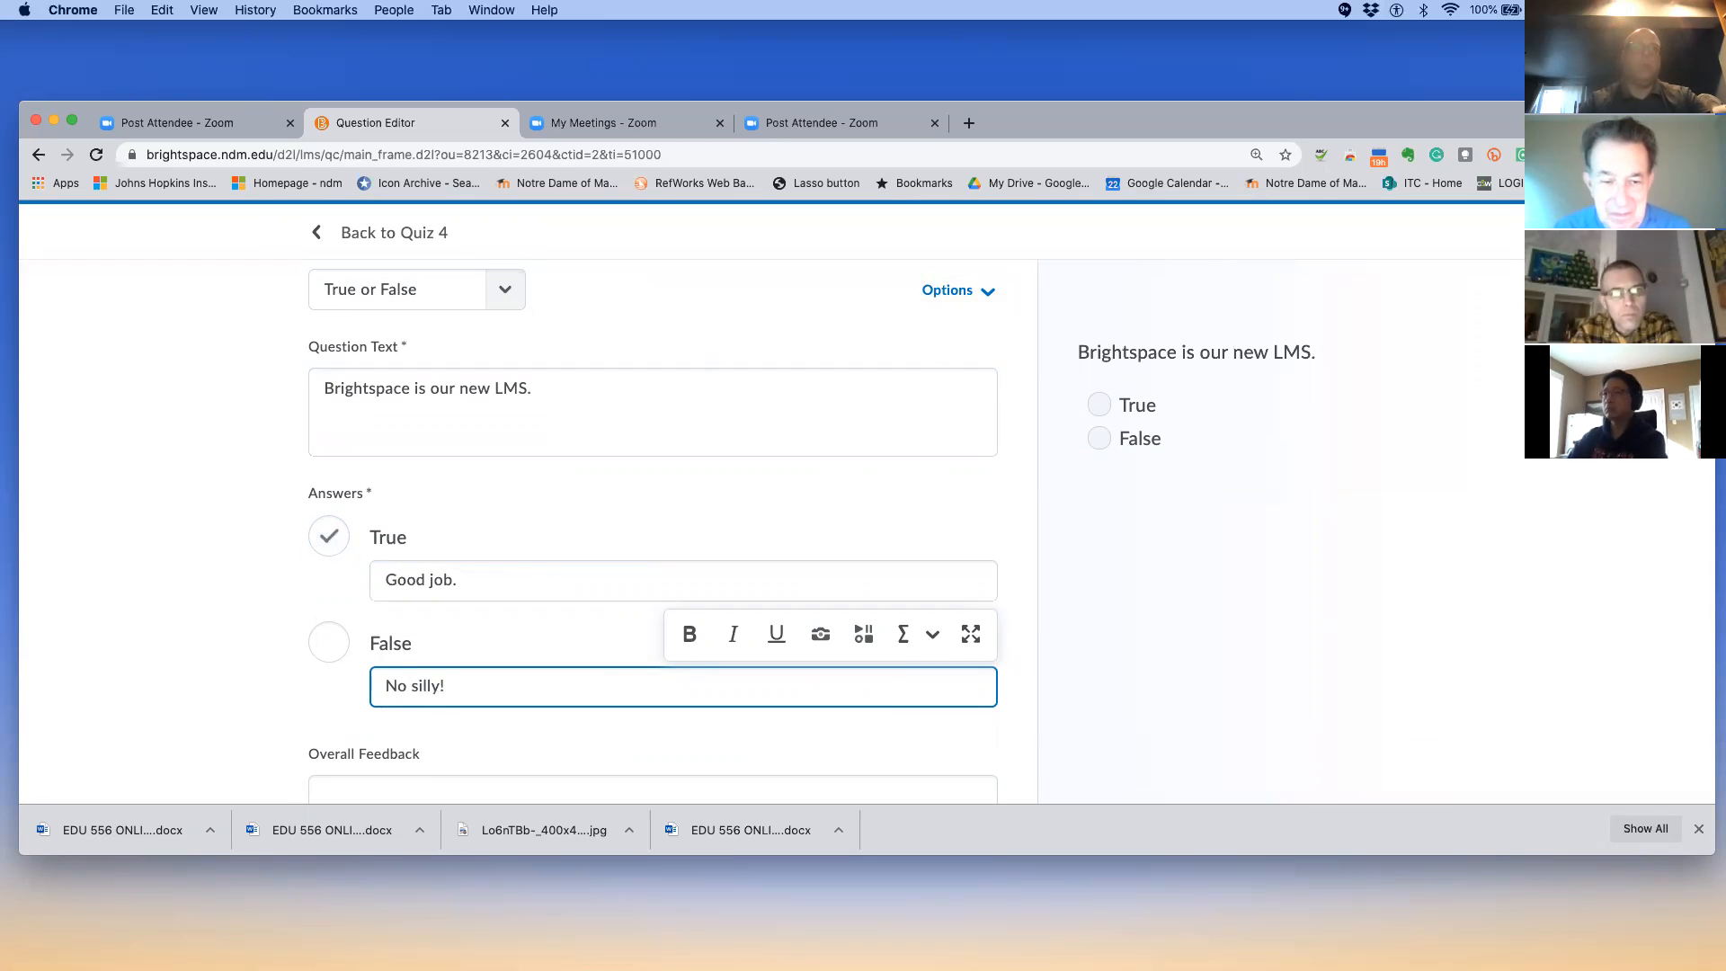
Check the True or False question's points field and preview, and save the question to Quiz 4
scroll(401, 712, down, 4)
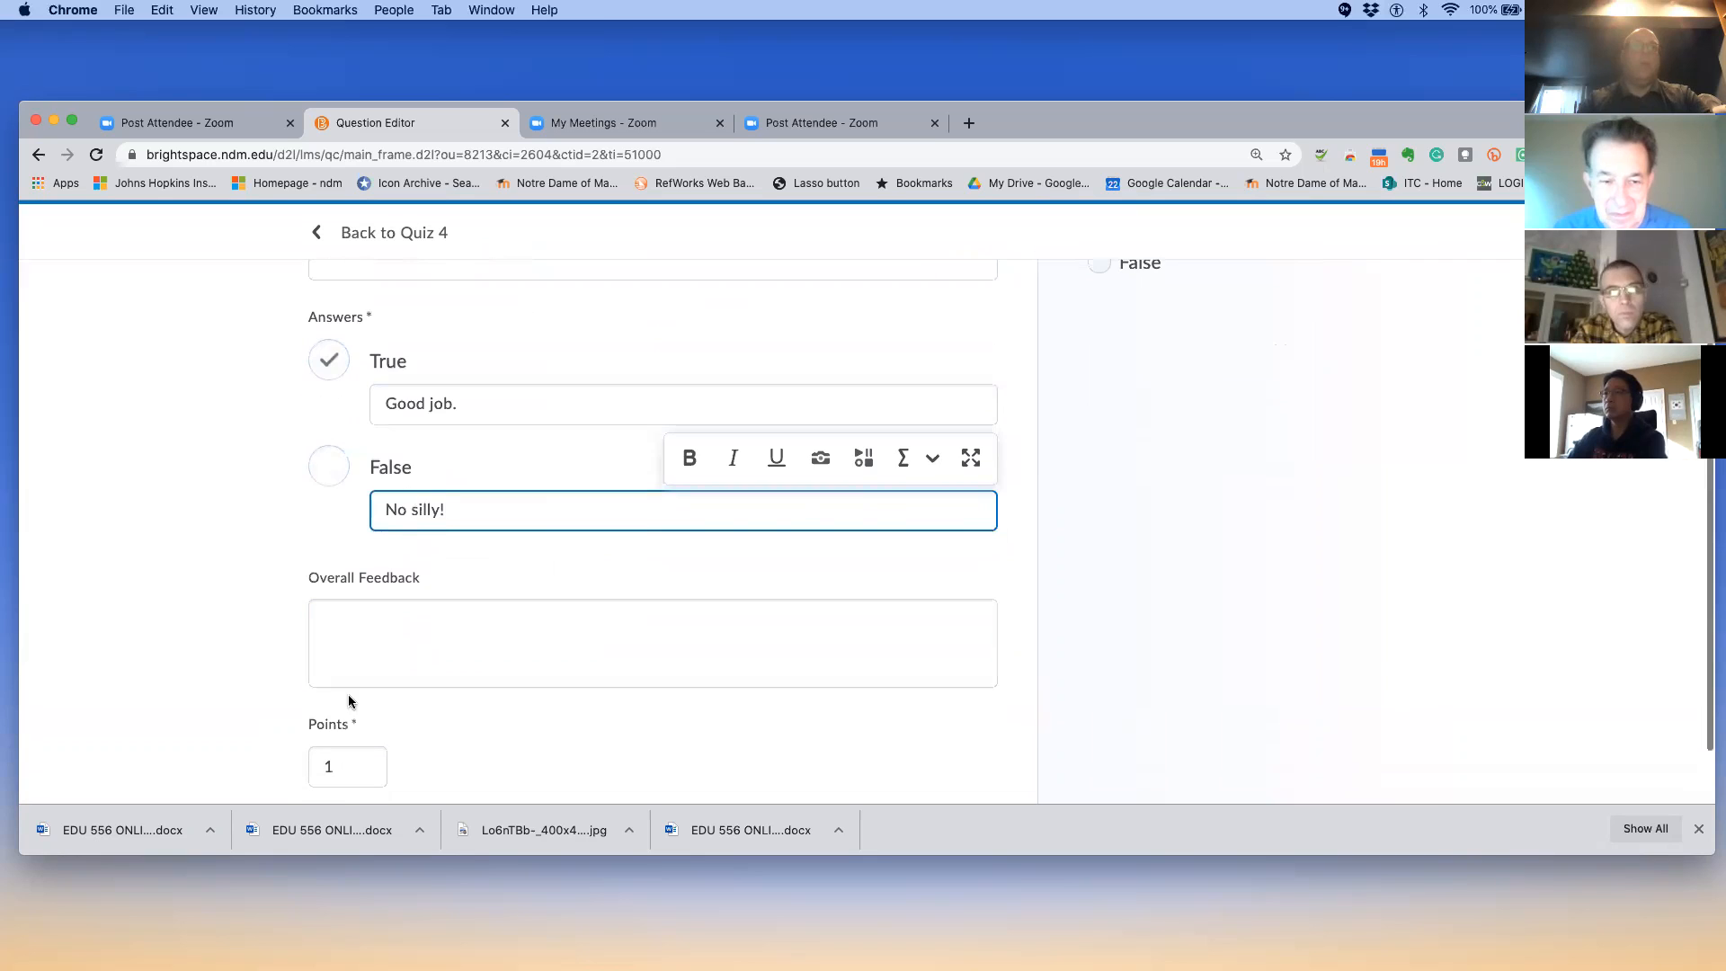
scroll(401, 712, down, 1)
click(359, 710)
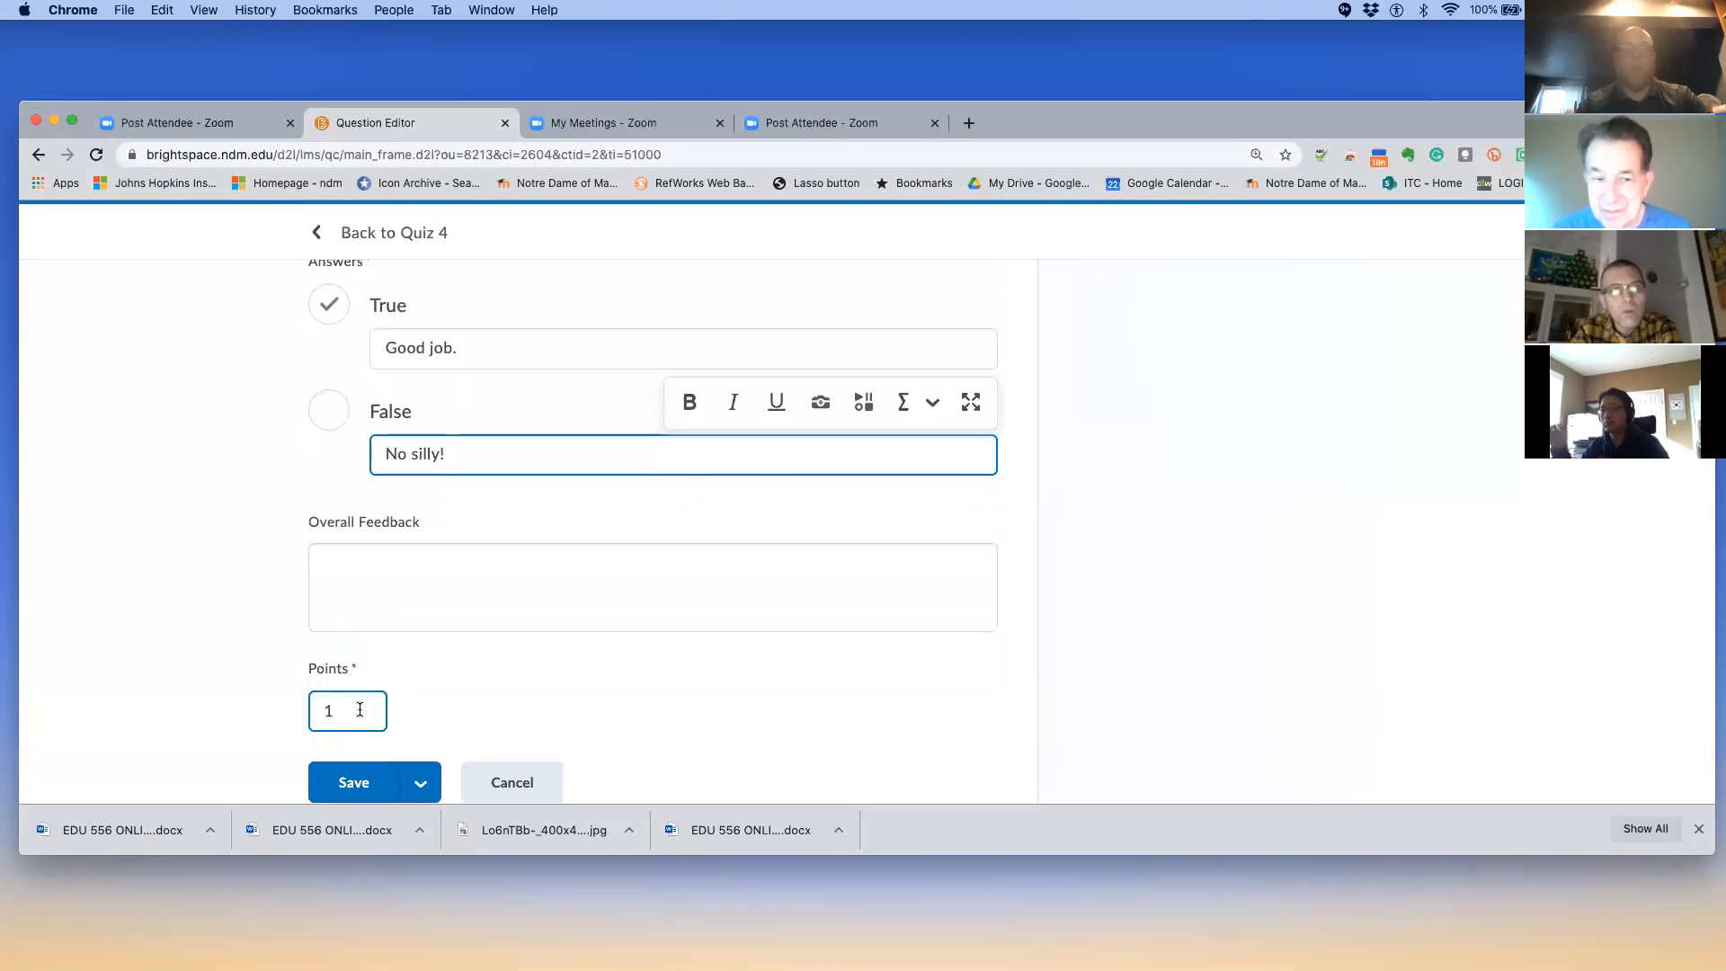
scroll(360, 710, up, 6)
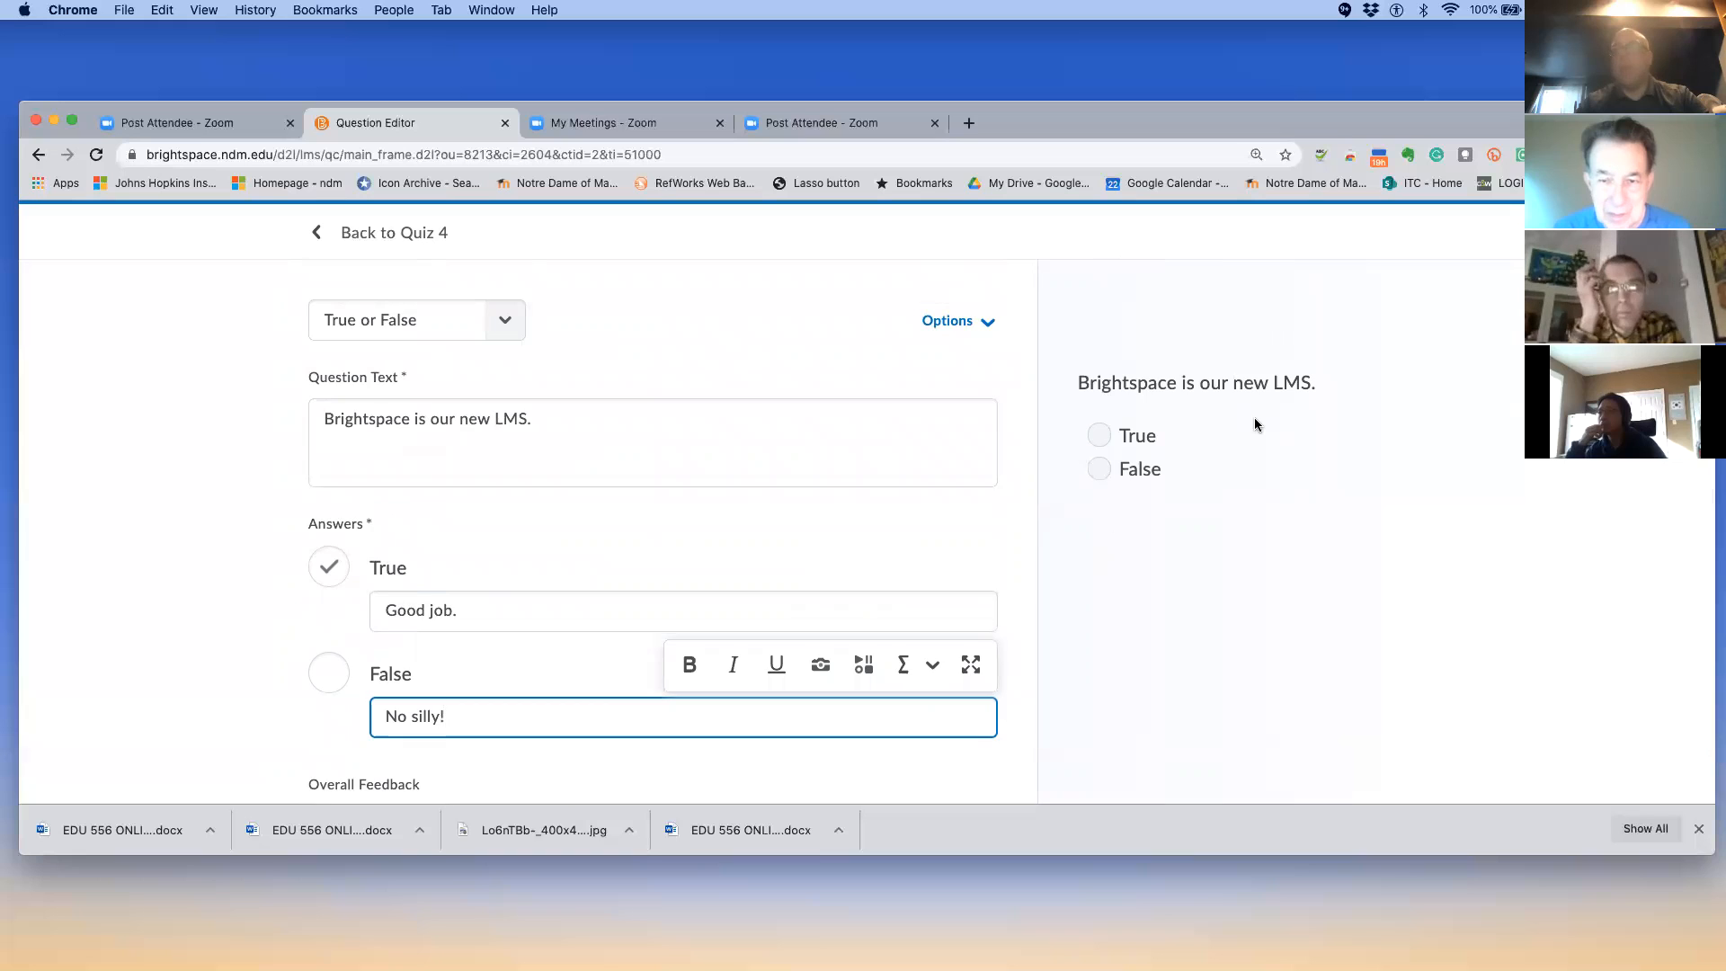
scroll(1254, 417, down, 6)
click(353, 770)
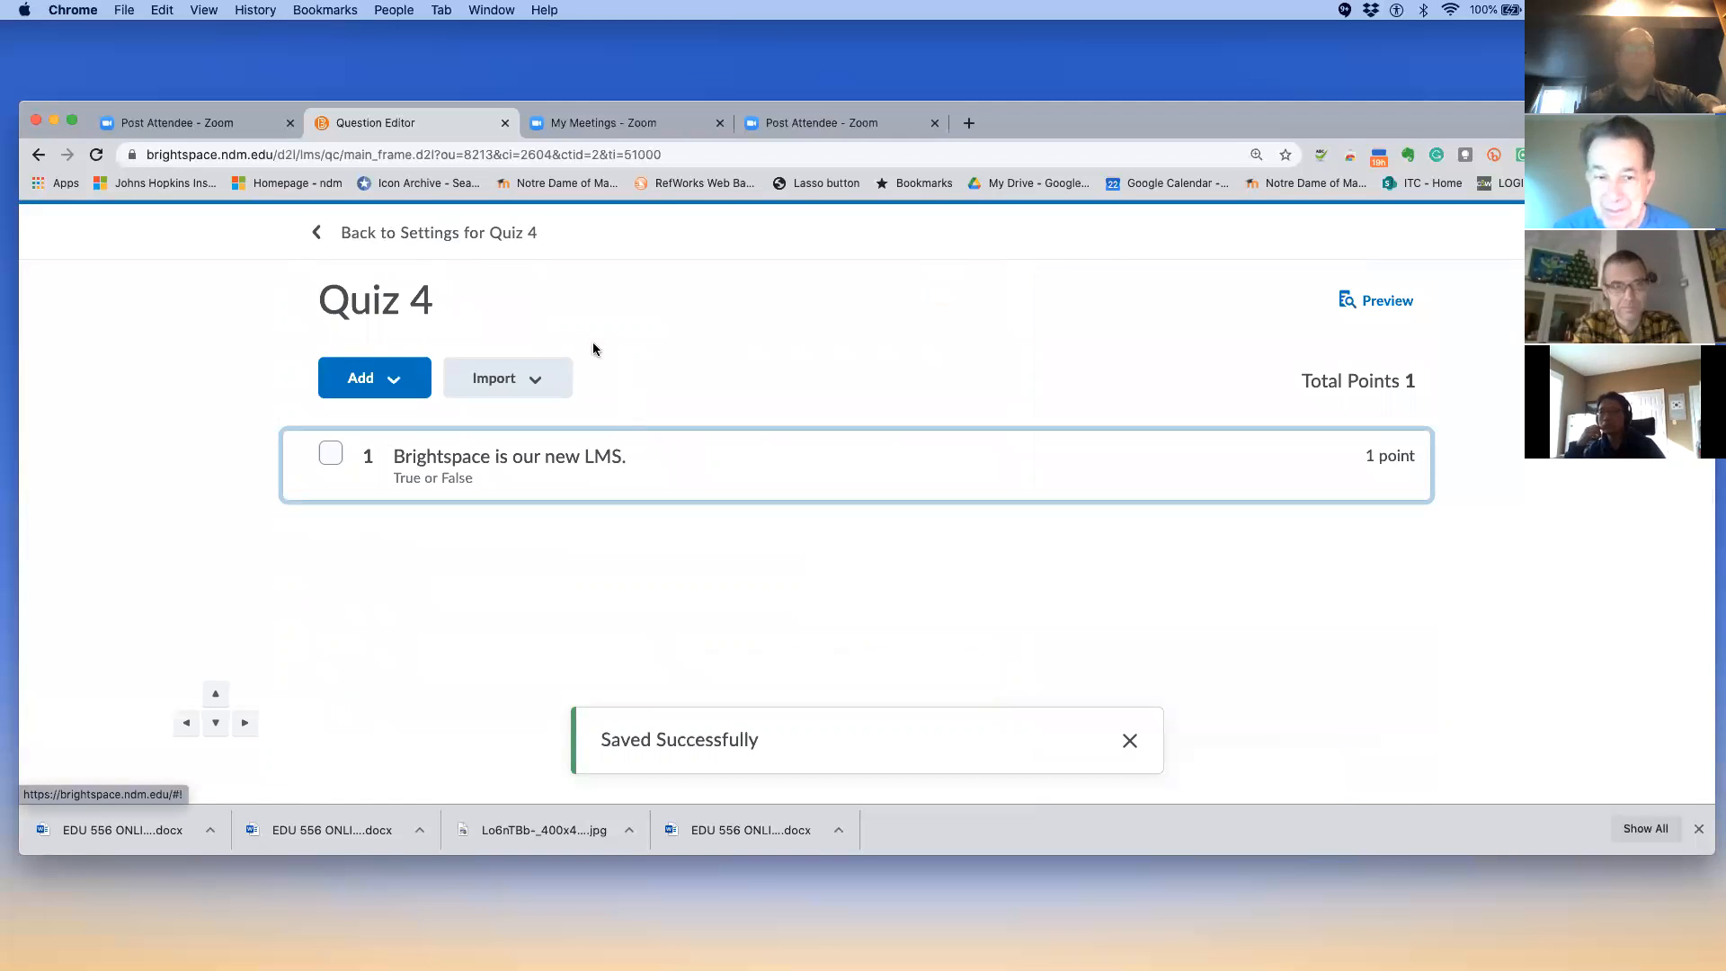
Add a Multiple Choice question to Quiz 4 with the question text "Biggest planet?"
click(396, 381)
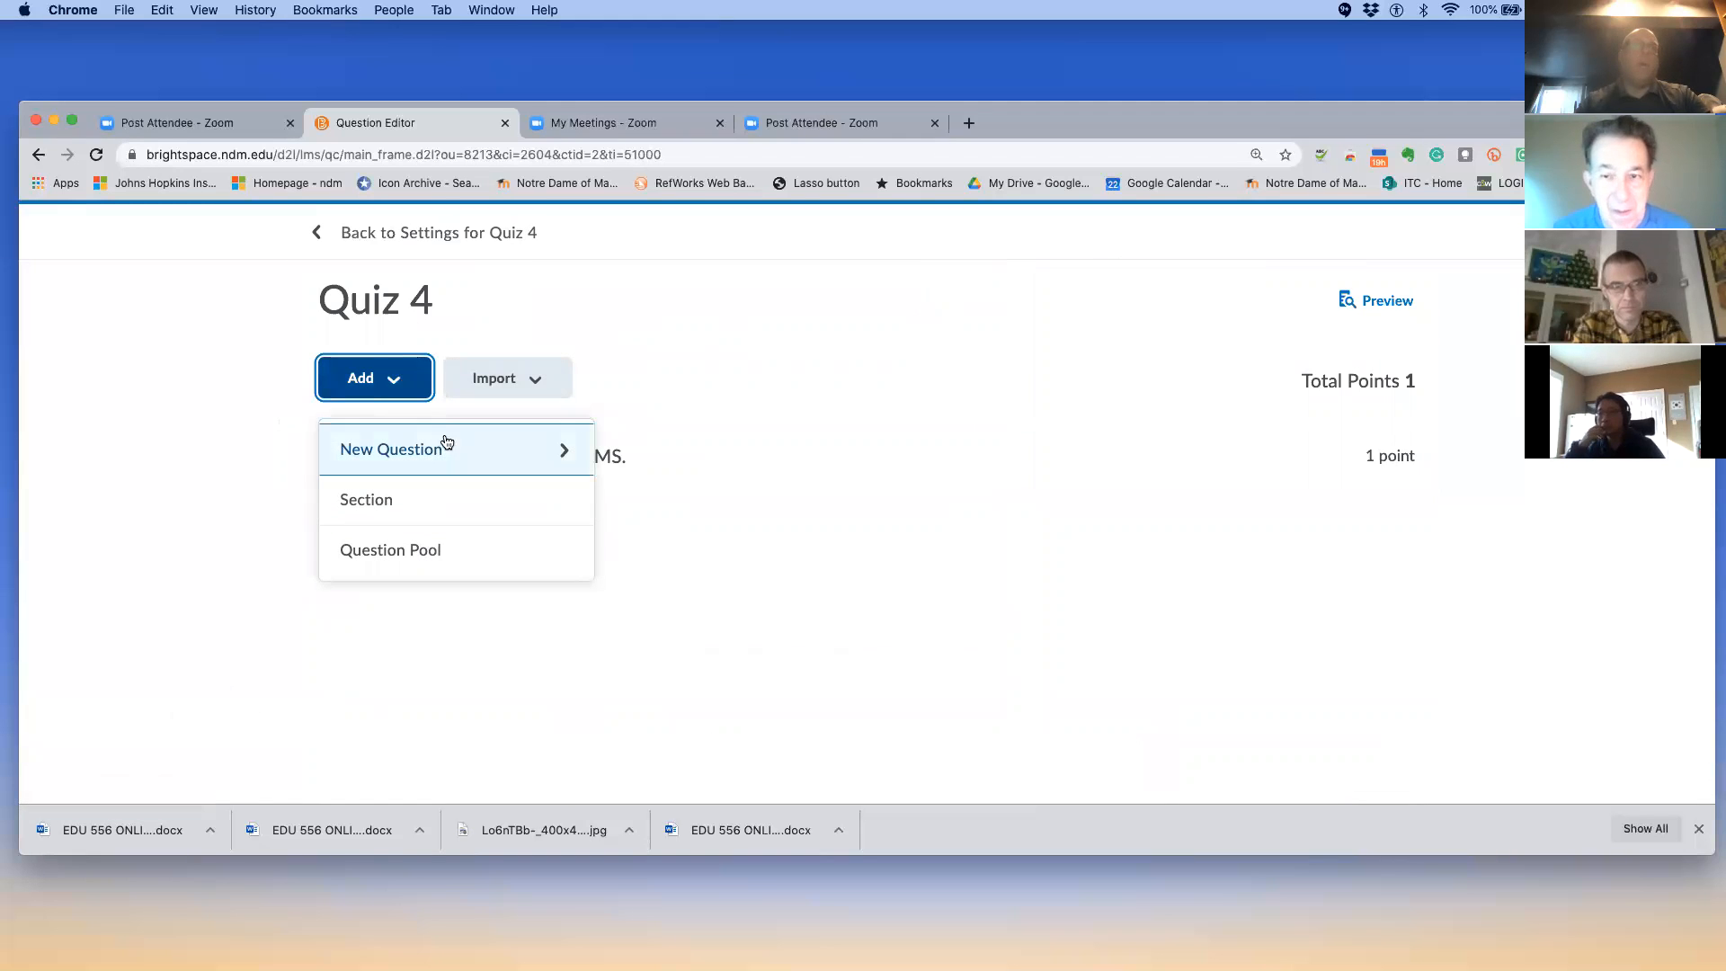
click(490, 457)
click(486, 550)
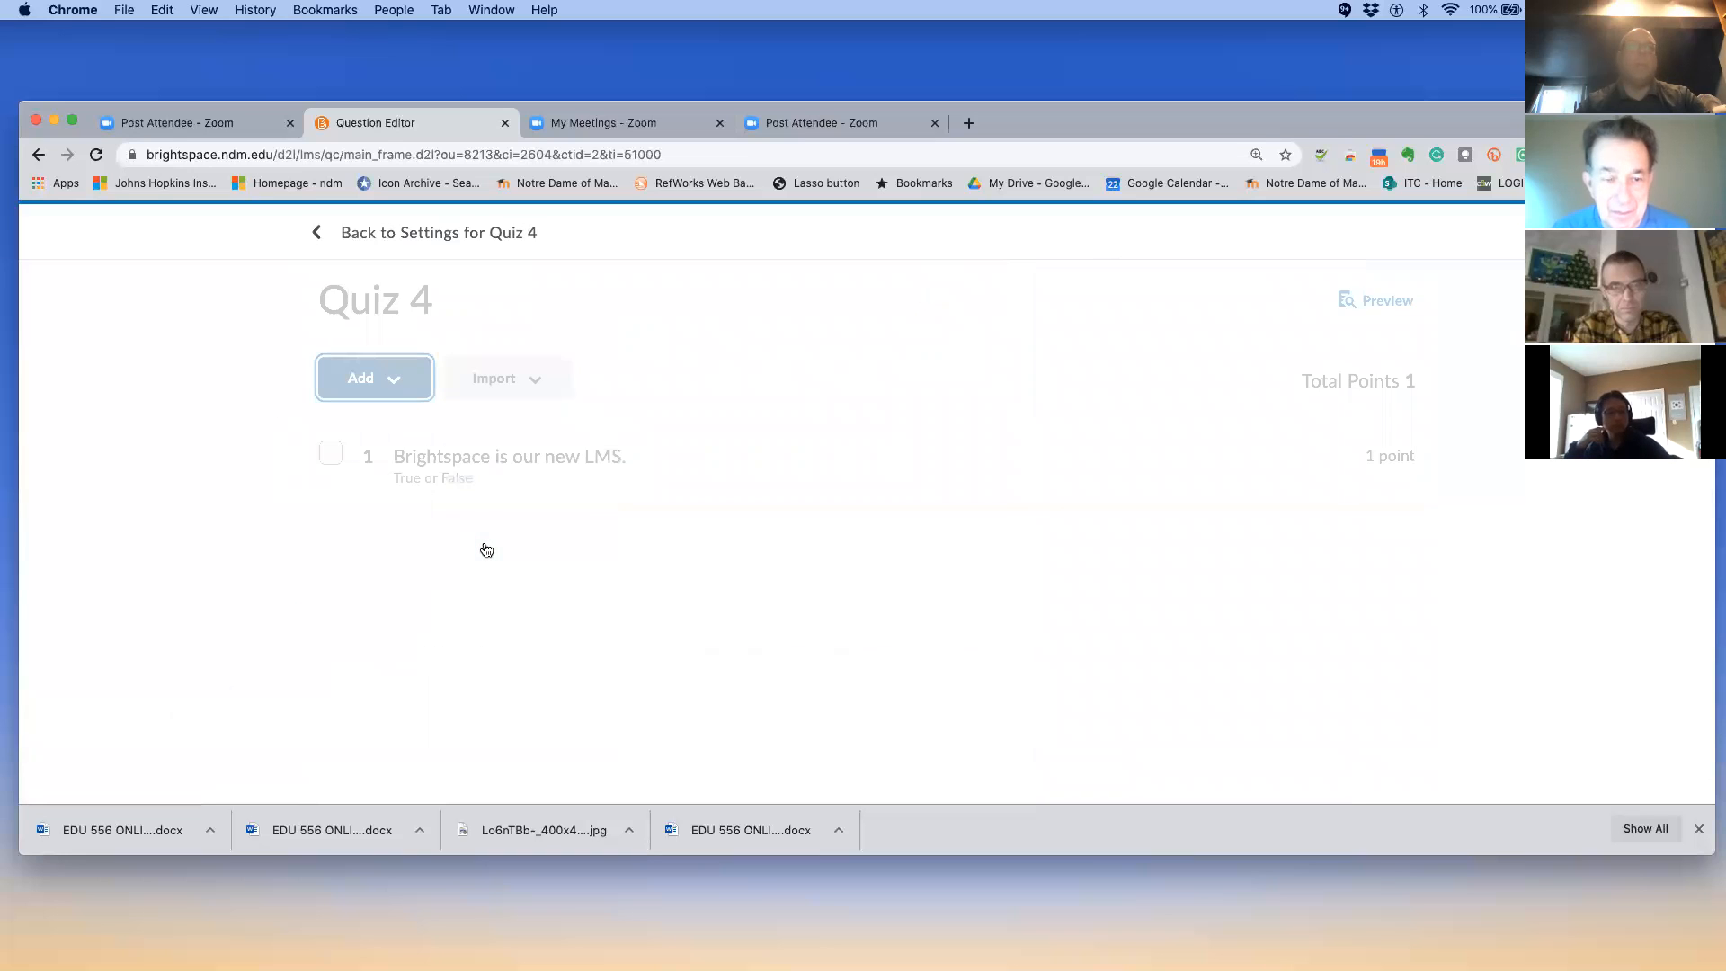
click(401, 441)
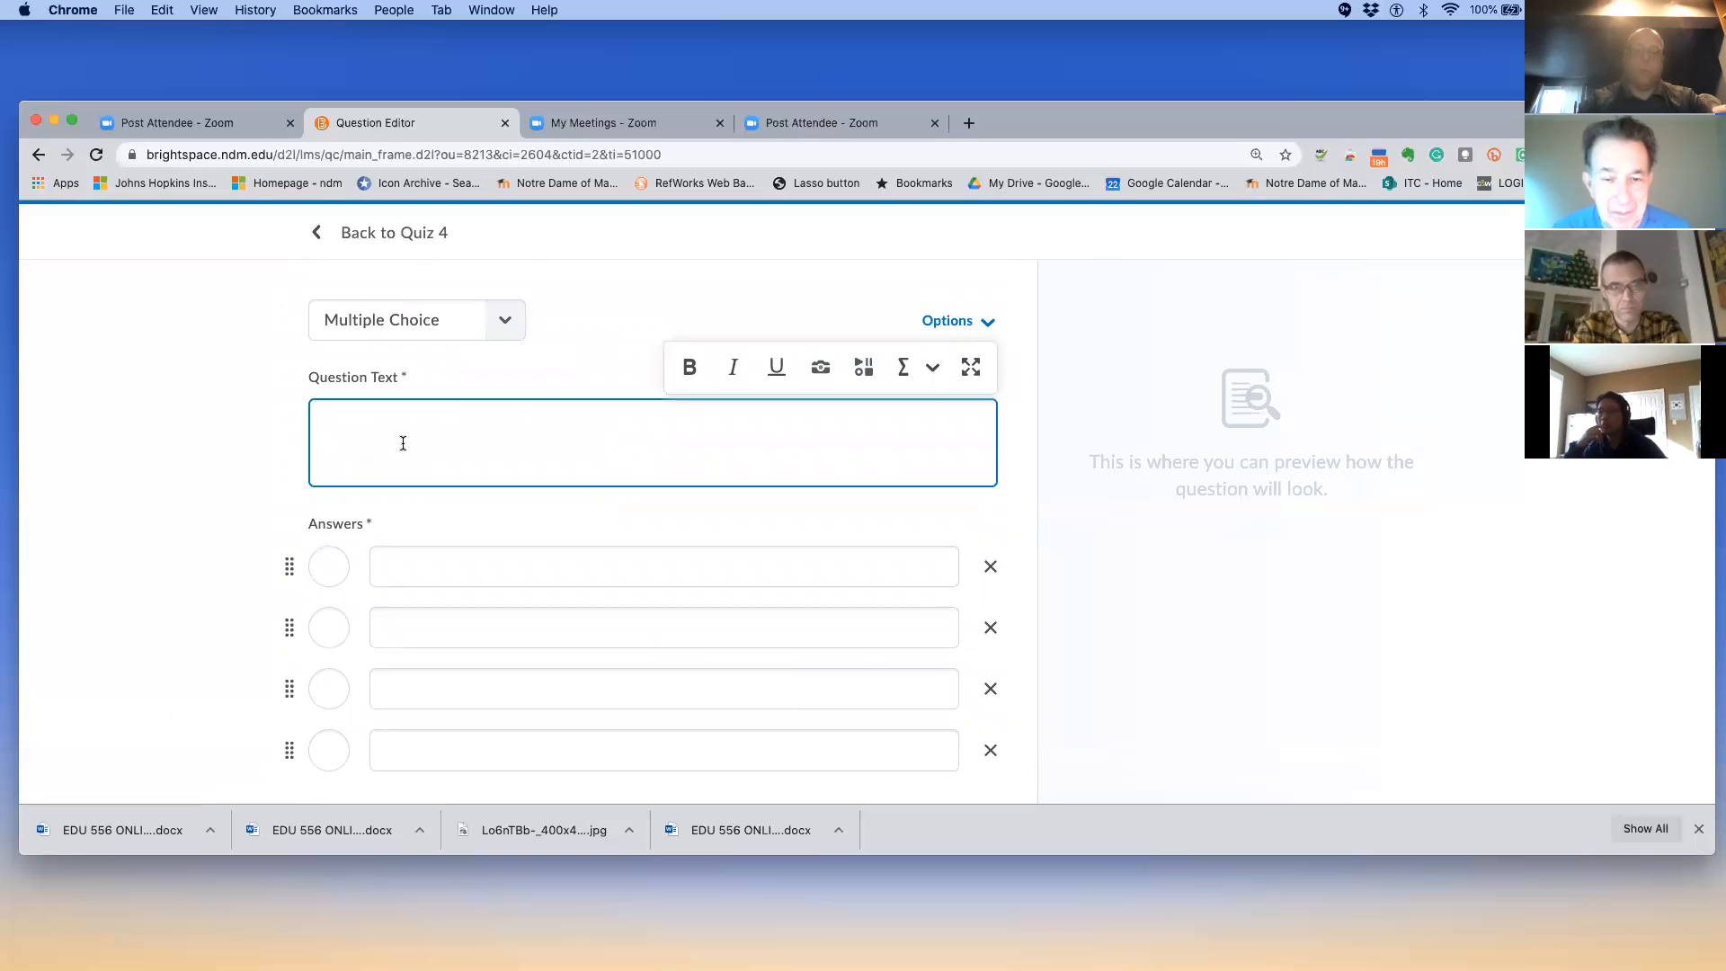
text(Biggest)
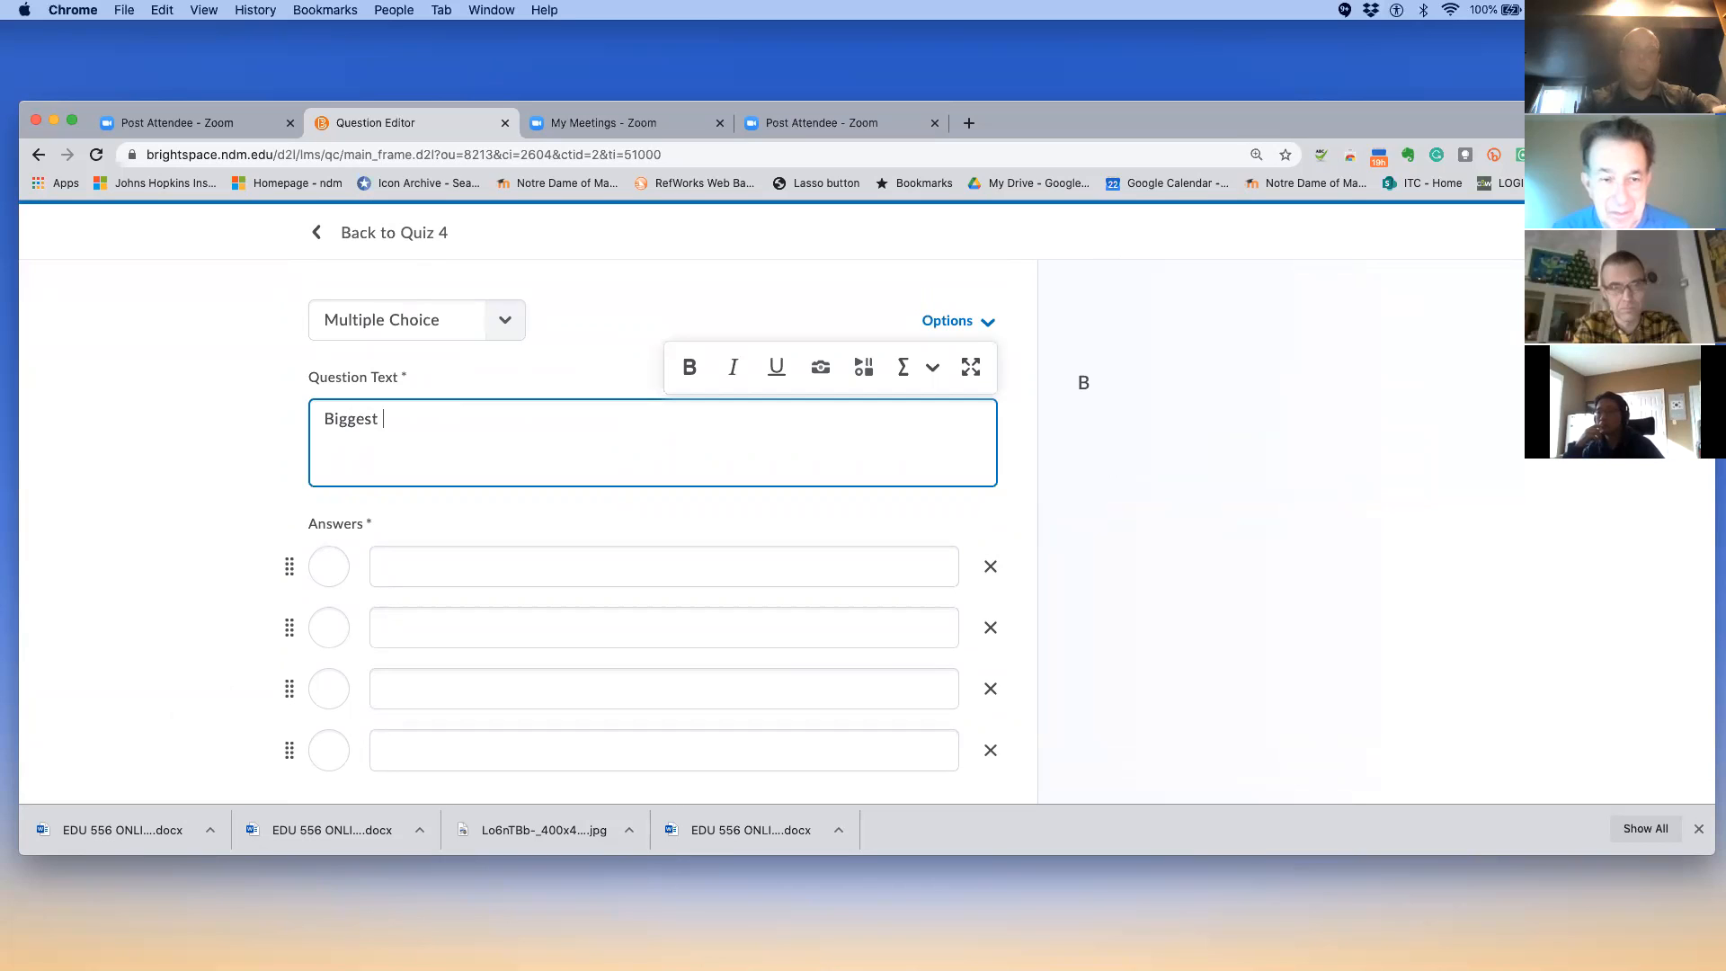
Enter Mars, Jupiter and Saturn as the first three answers and mark Jupiter as the correct one
click(406, 562)
text(Ma)
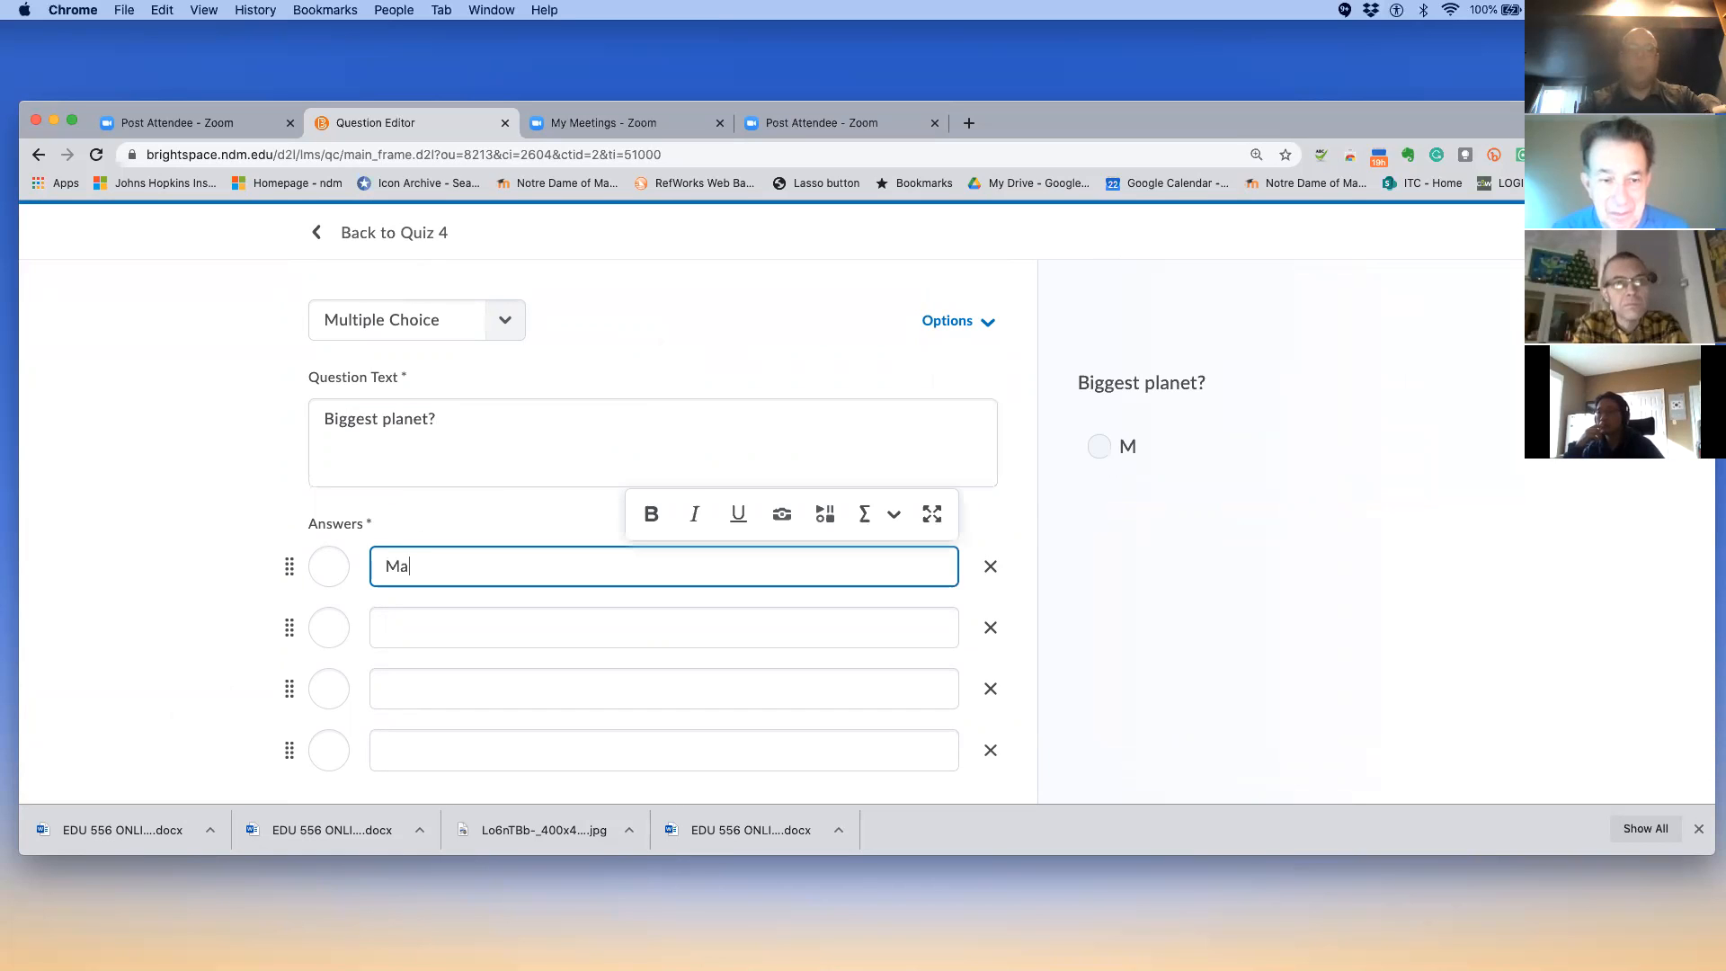
text(rs)
click(412, 619)
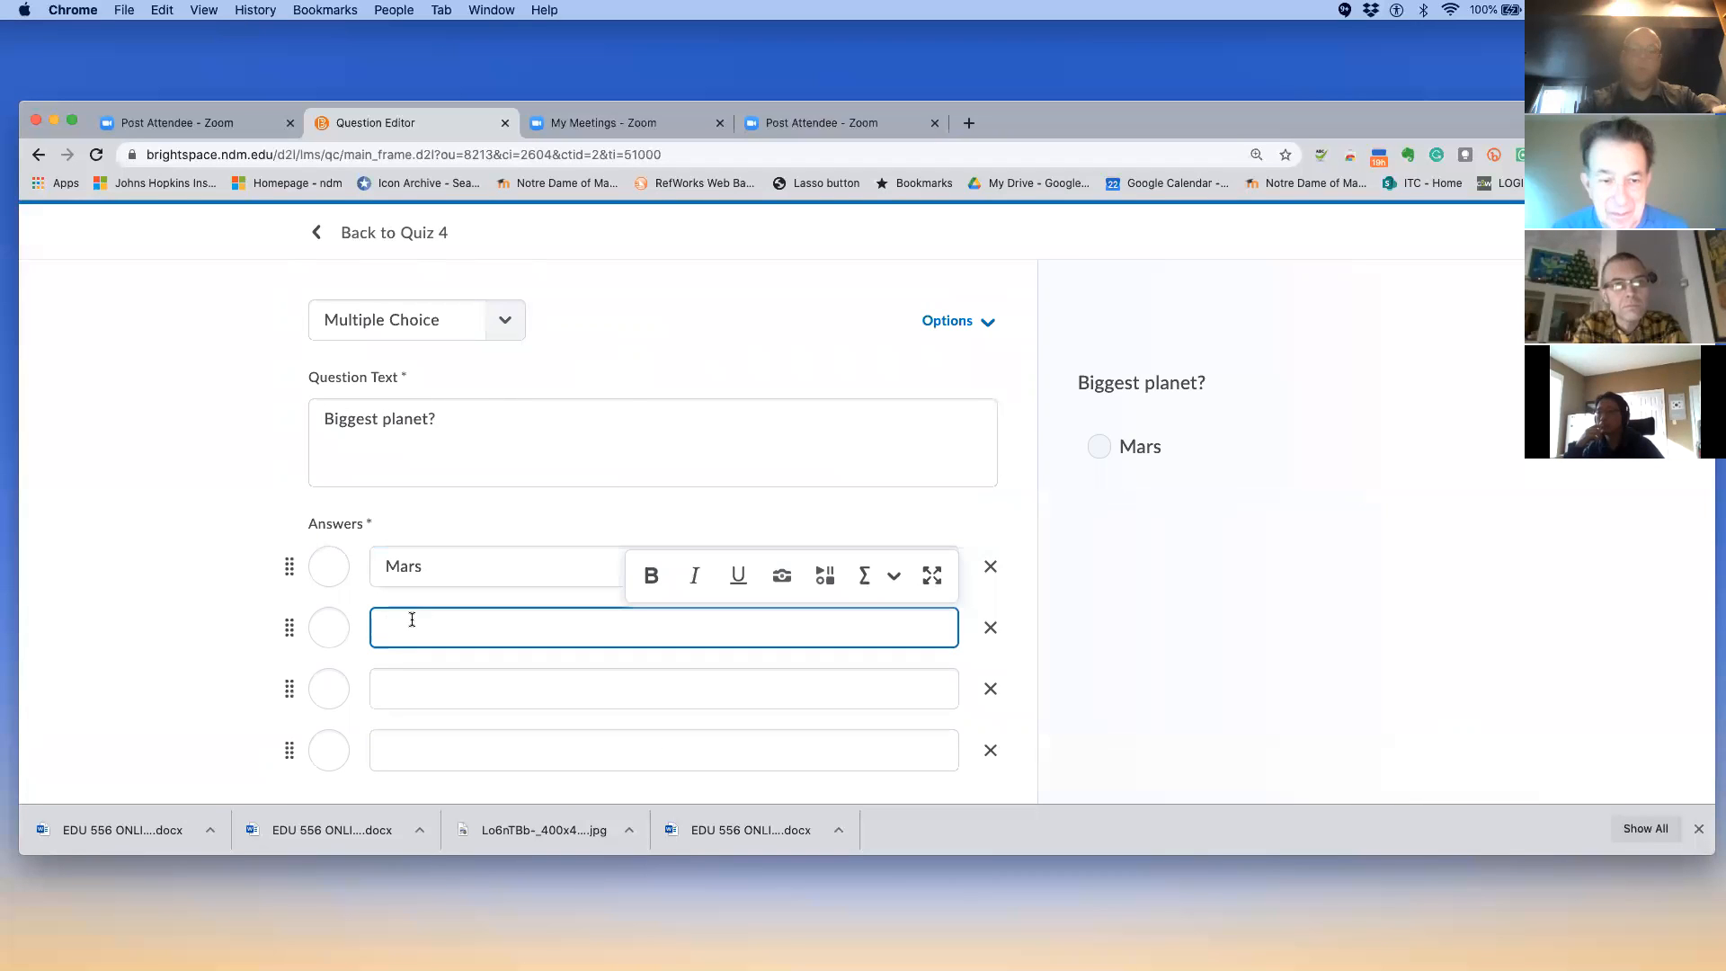
text(Jupiter)
click(416, 687)
text(Saturn)
key(BackSpace)
key(BackSpace)
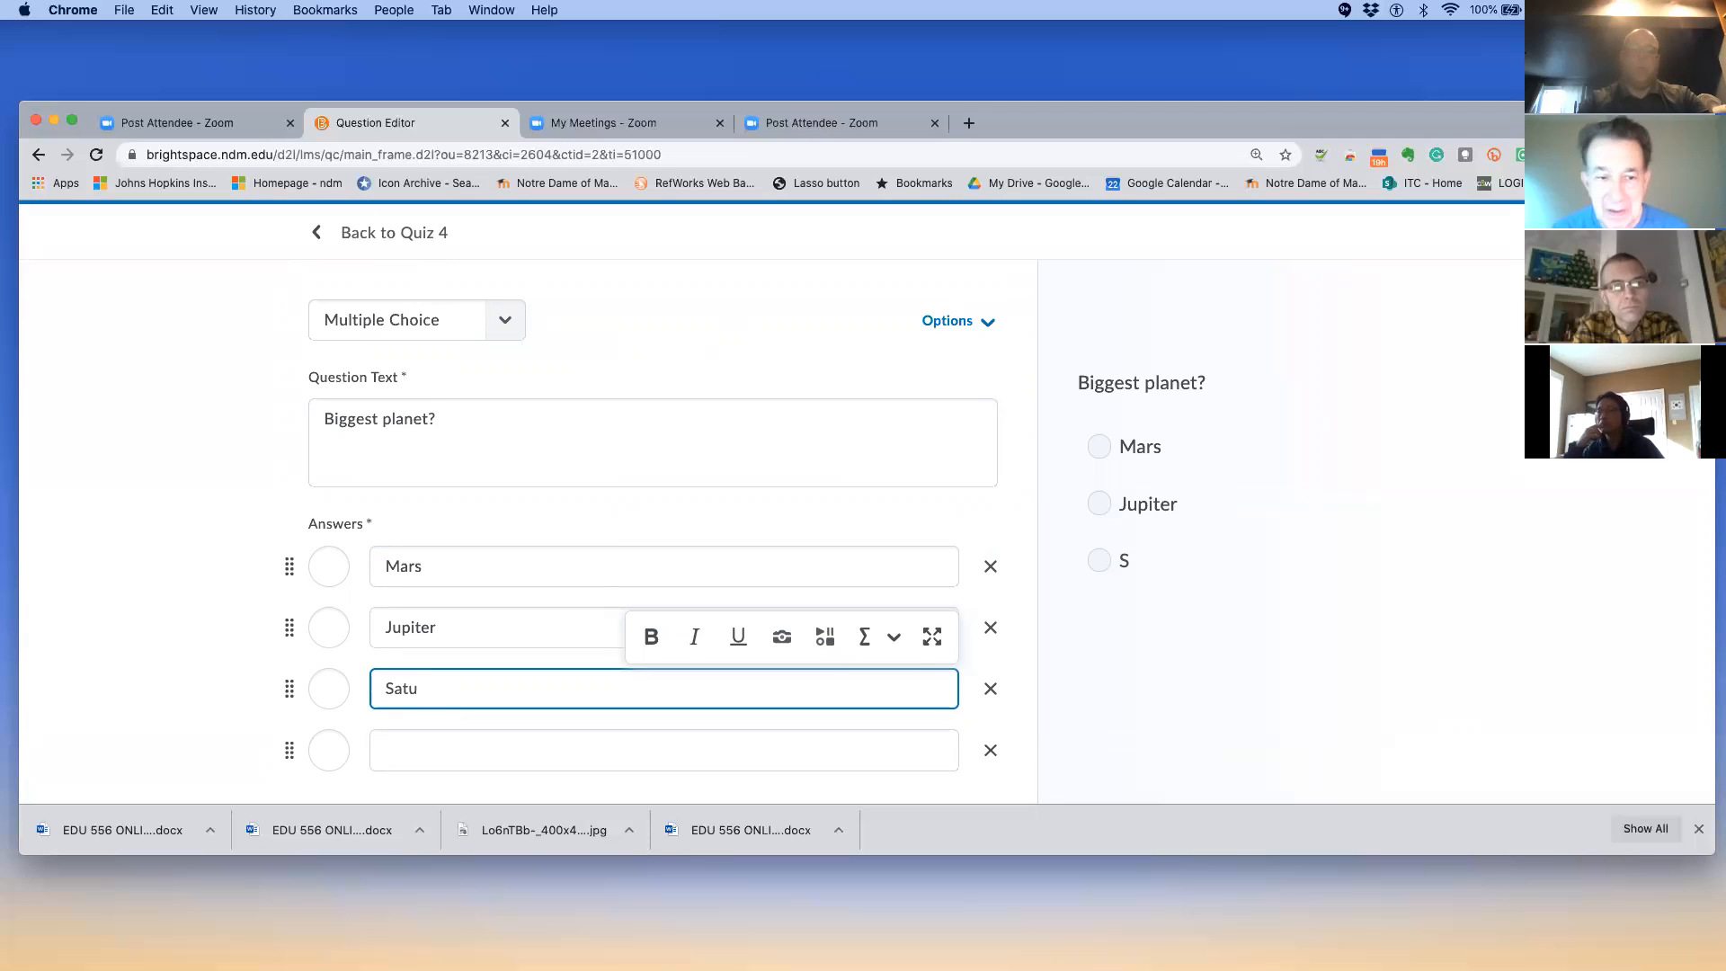
click(330, 629)
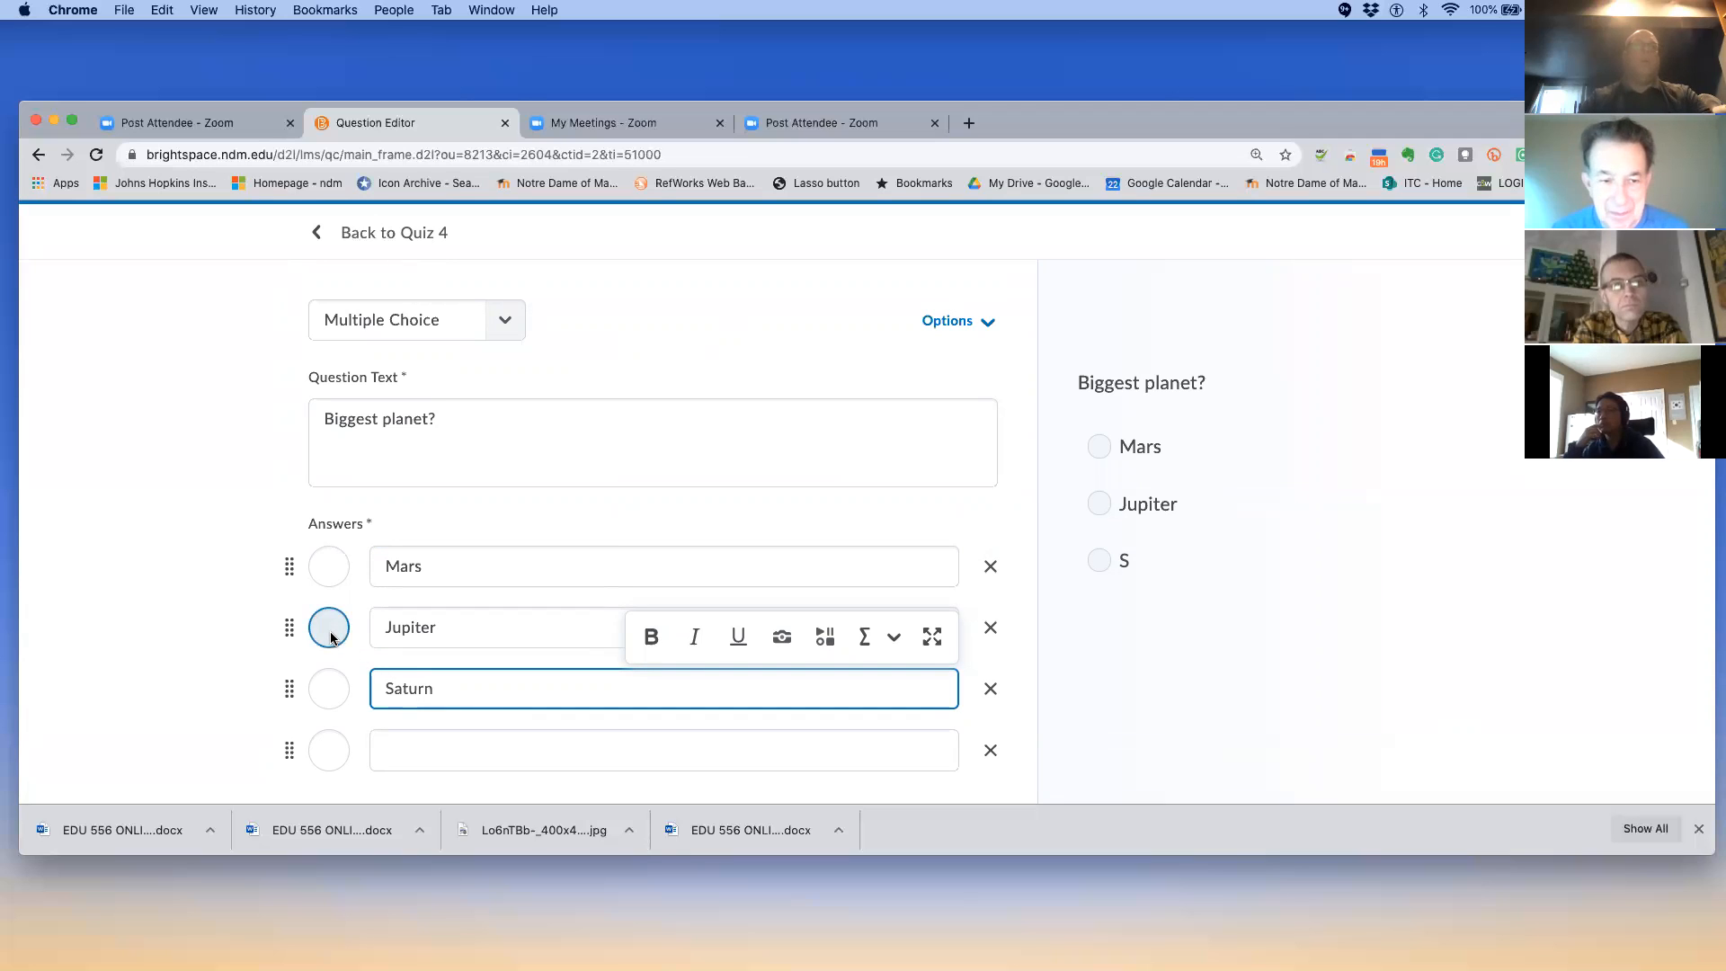
click(329, 631)
Set the planet question to 3 points with randomized answer order, and save it to the quiz
scroll(236, 635, down, 3)
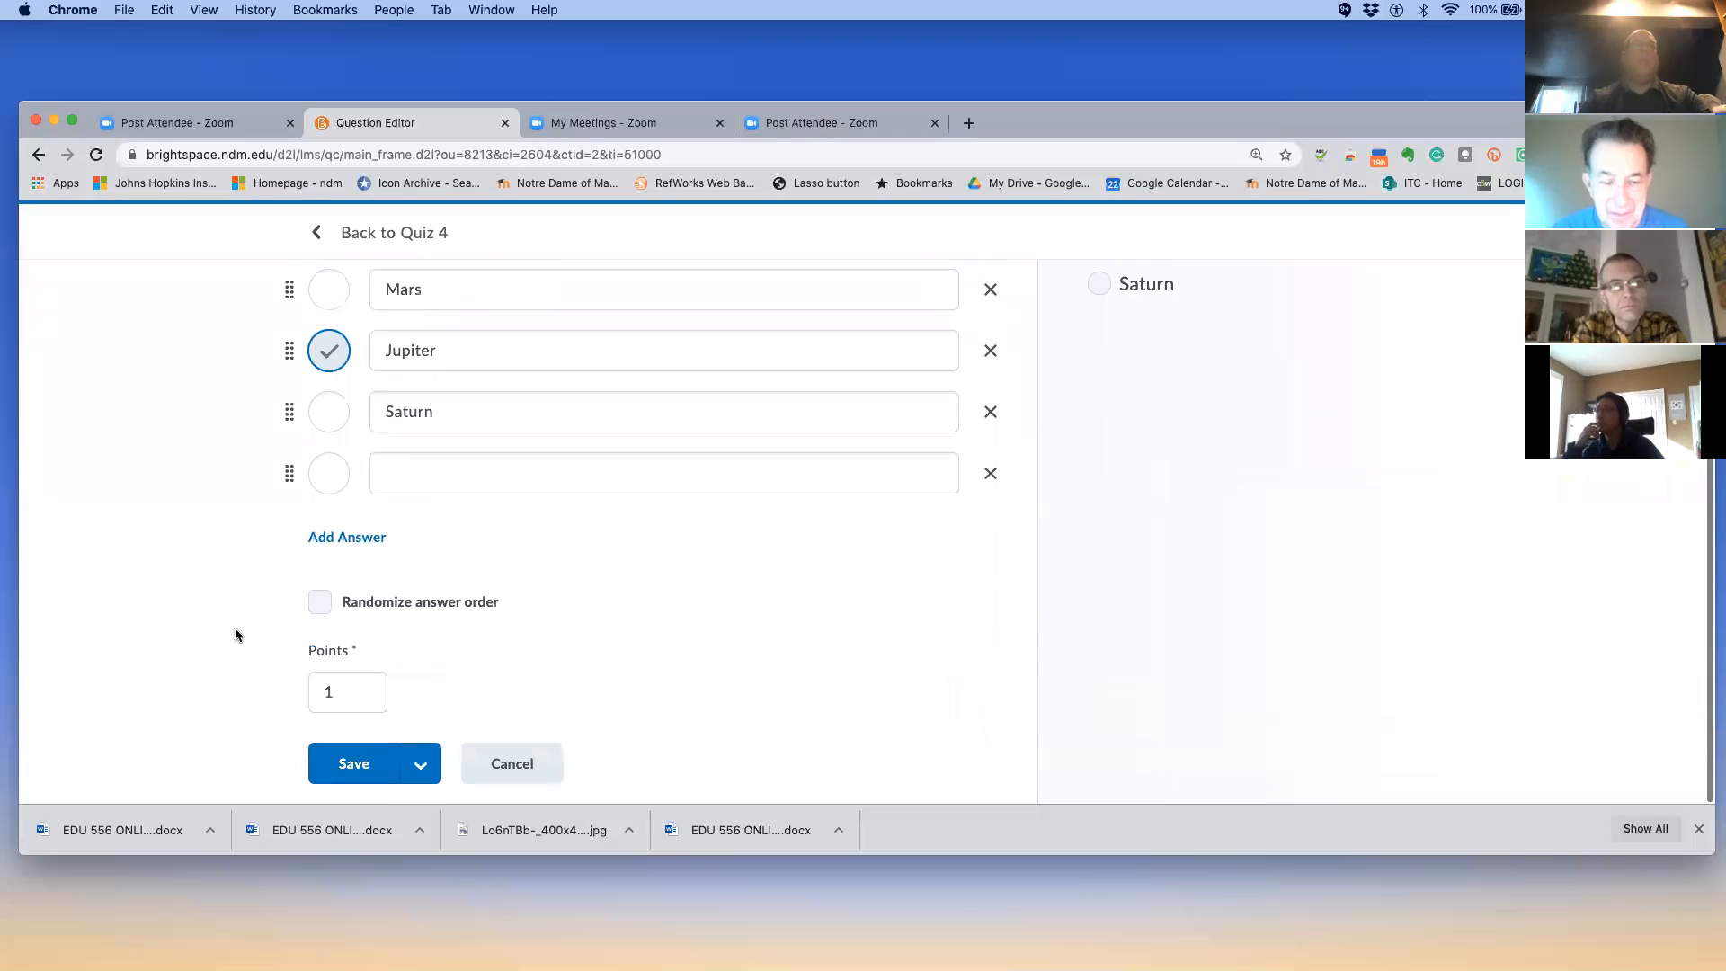
click(354, 684)
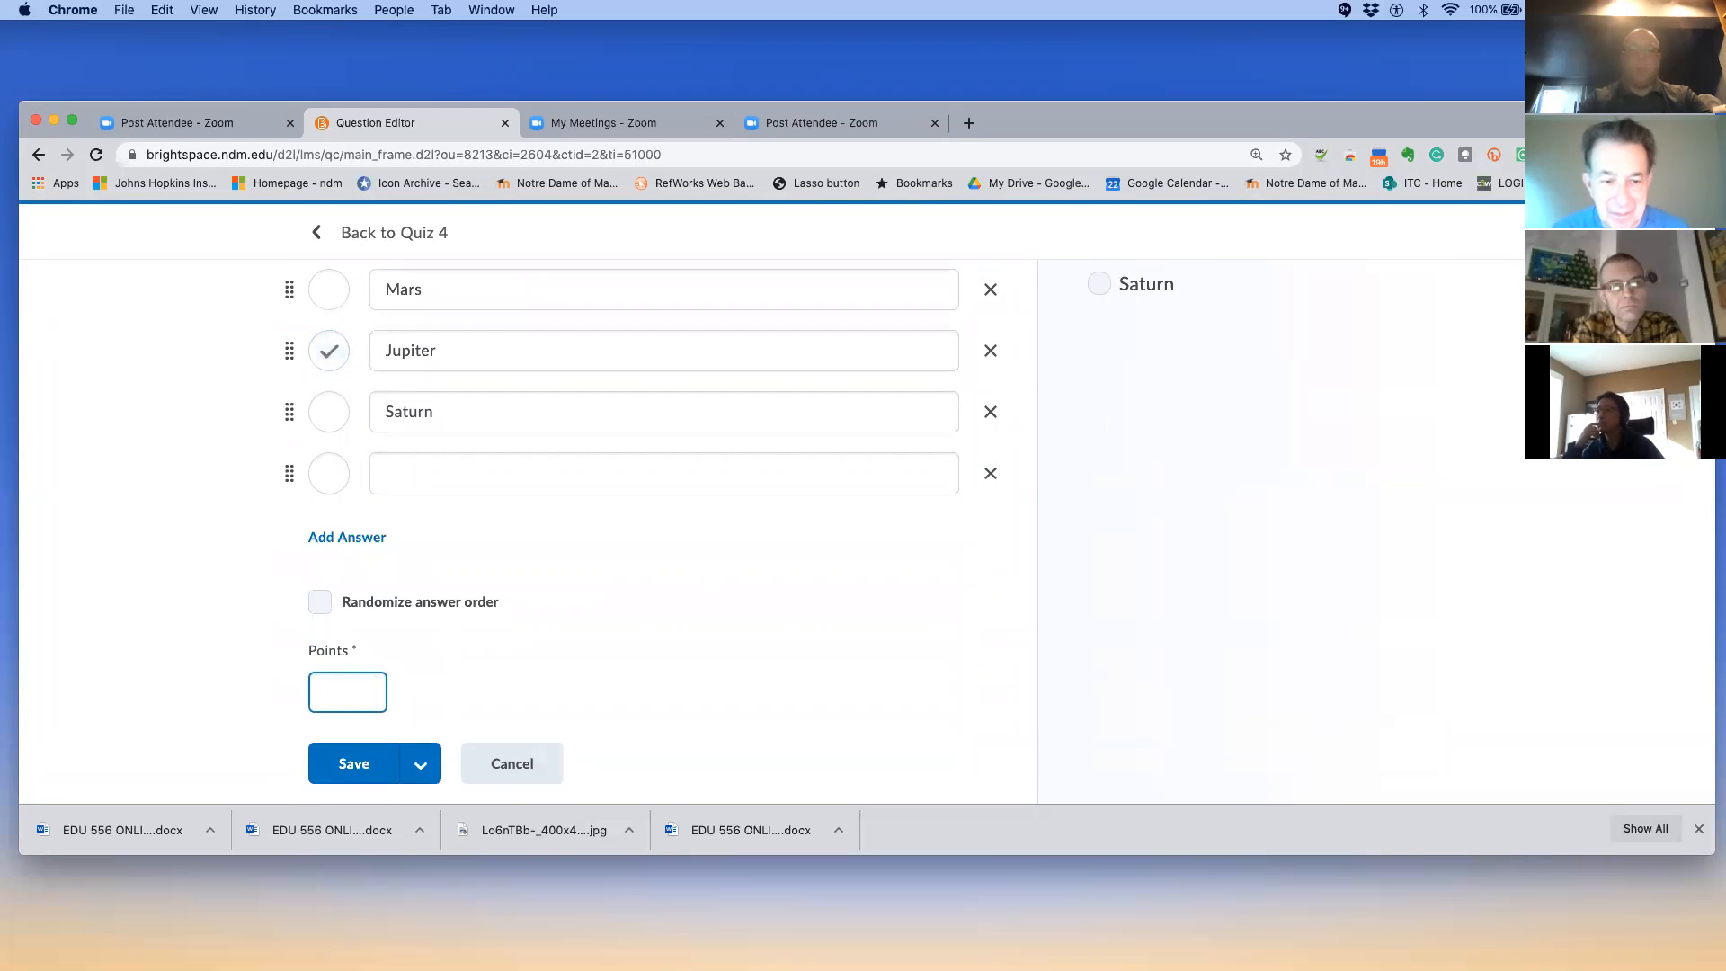
click(319, 602)
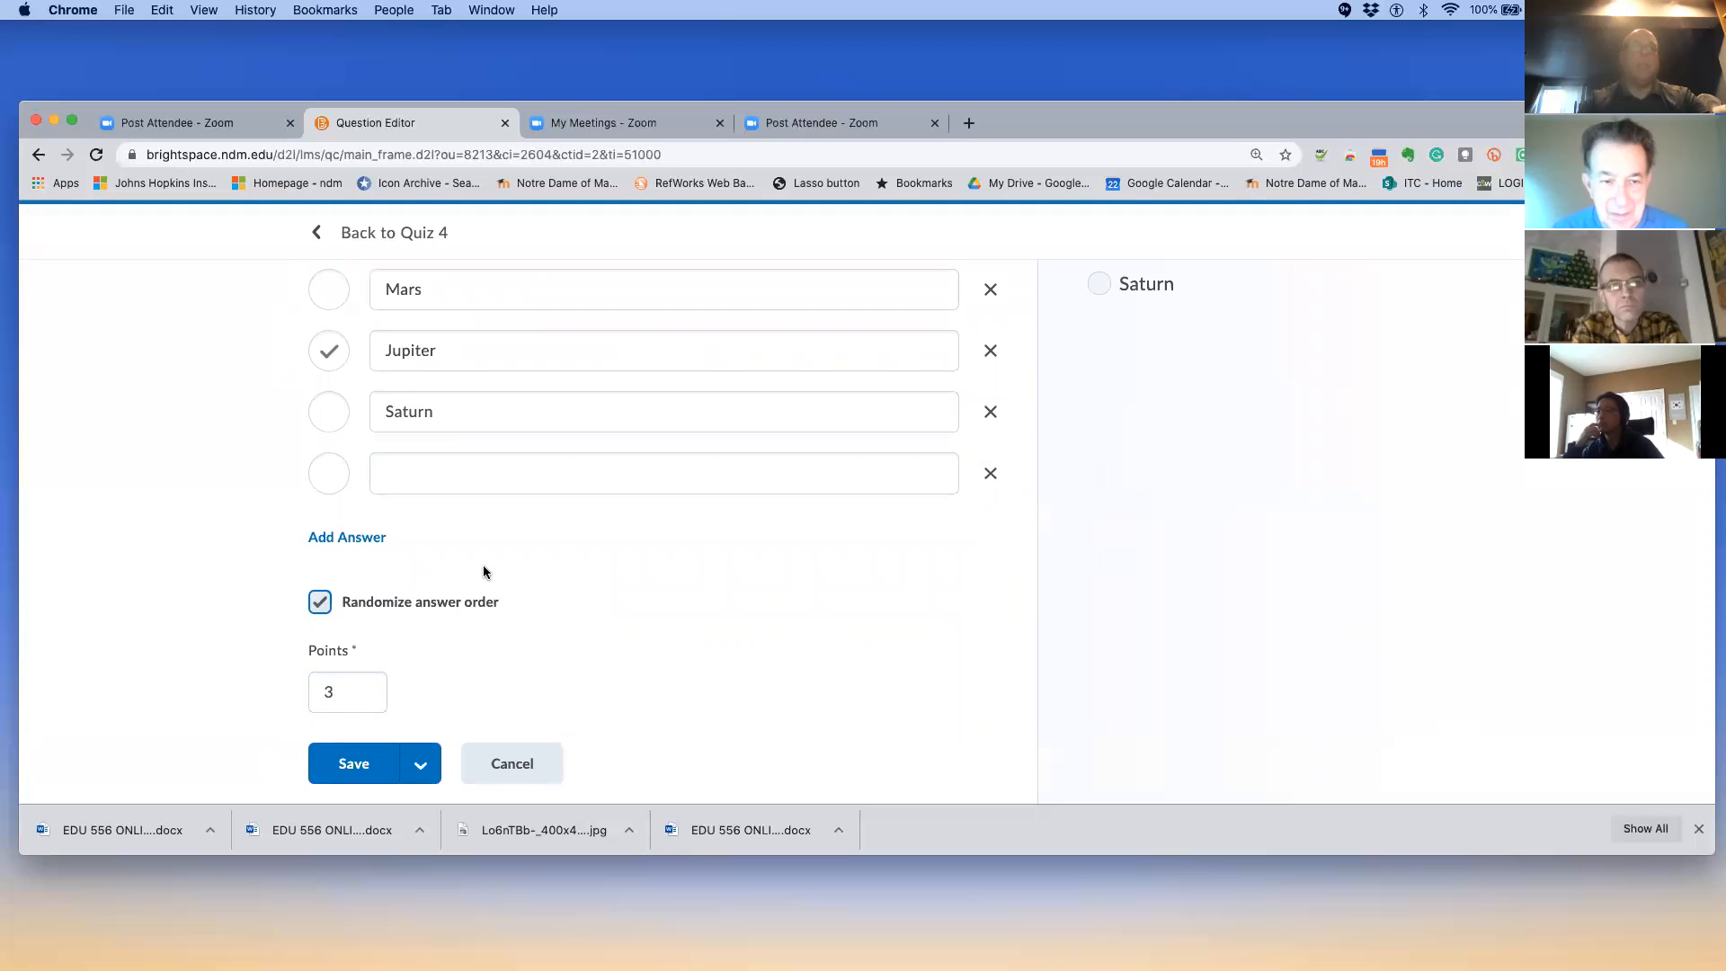
scroll(483, 572, up, 2)
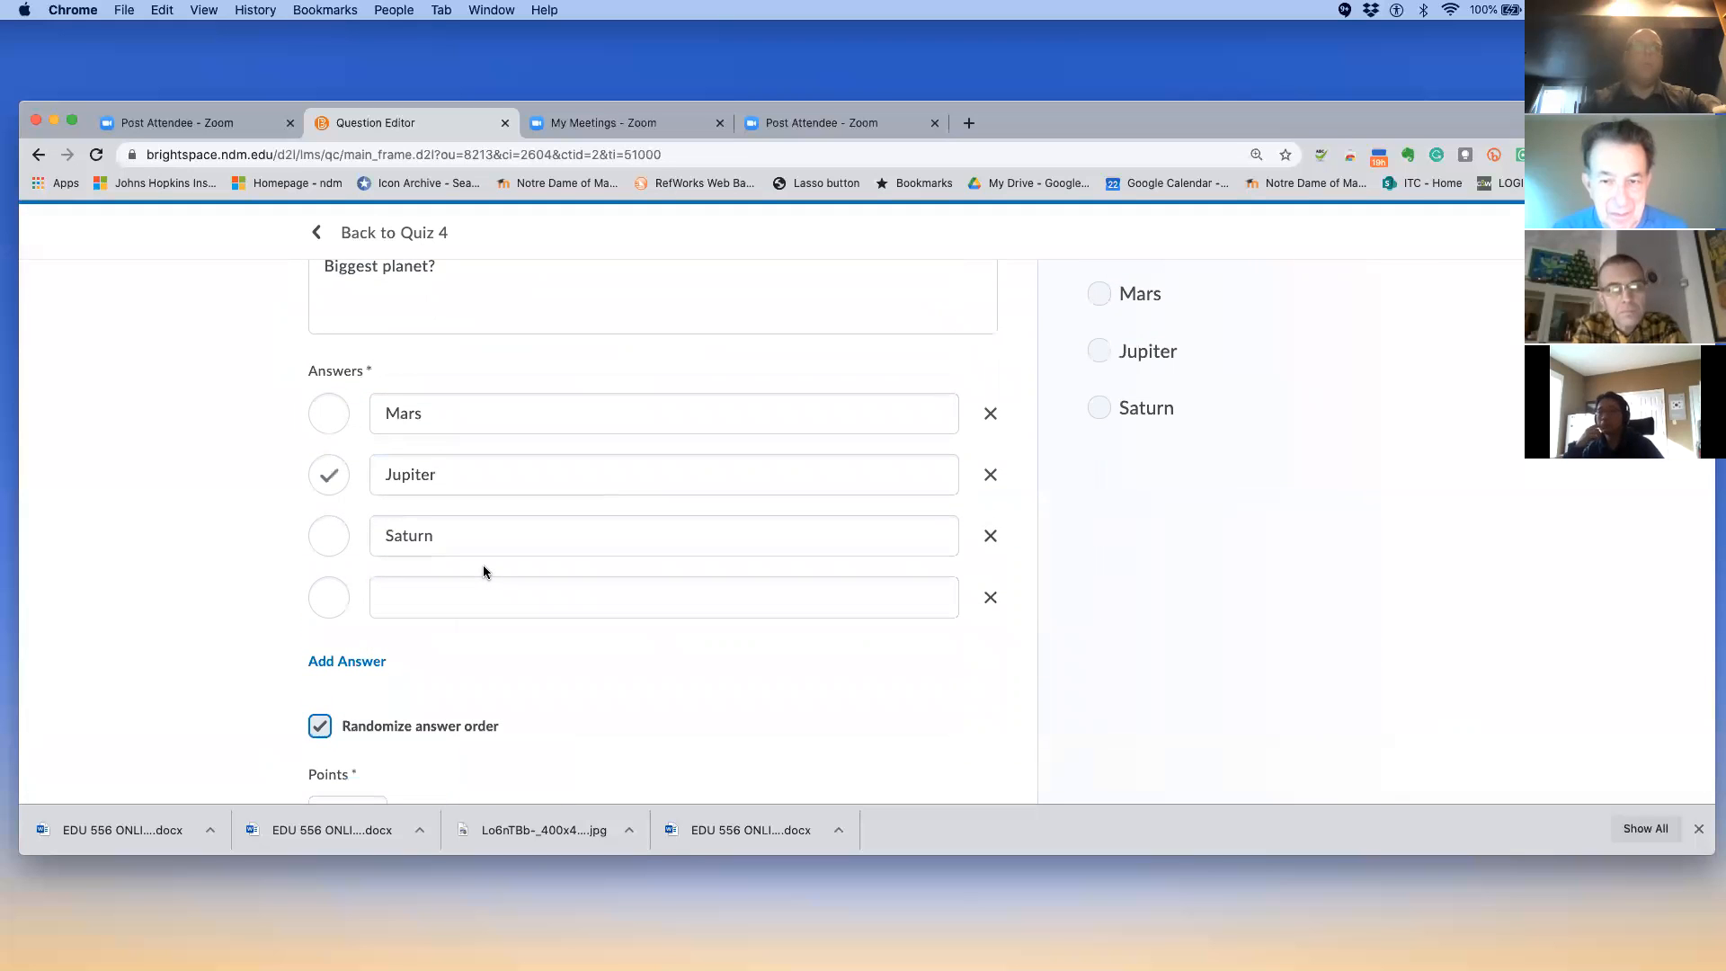
scroll(483, 571, down, 2)
scroll(482, 572, up, 3)
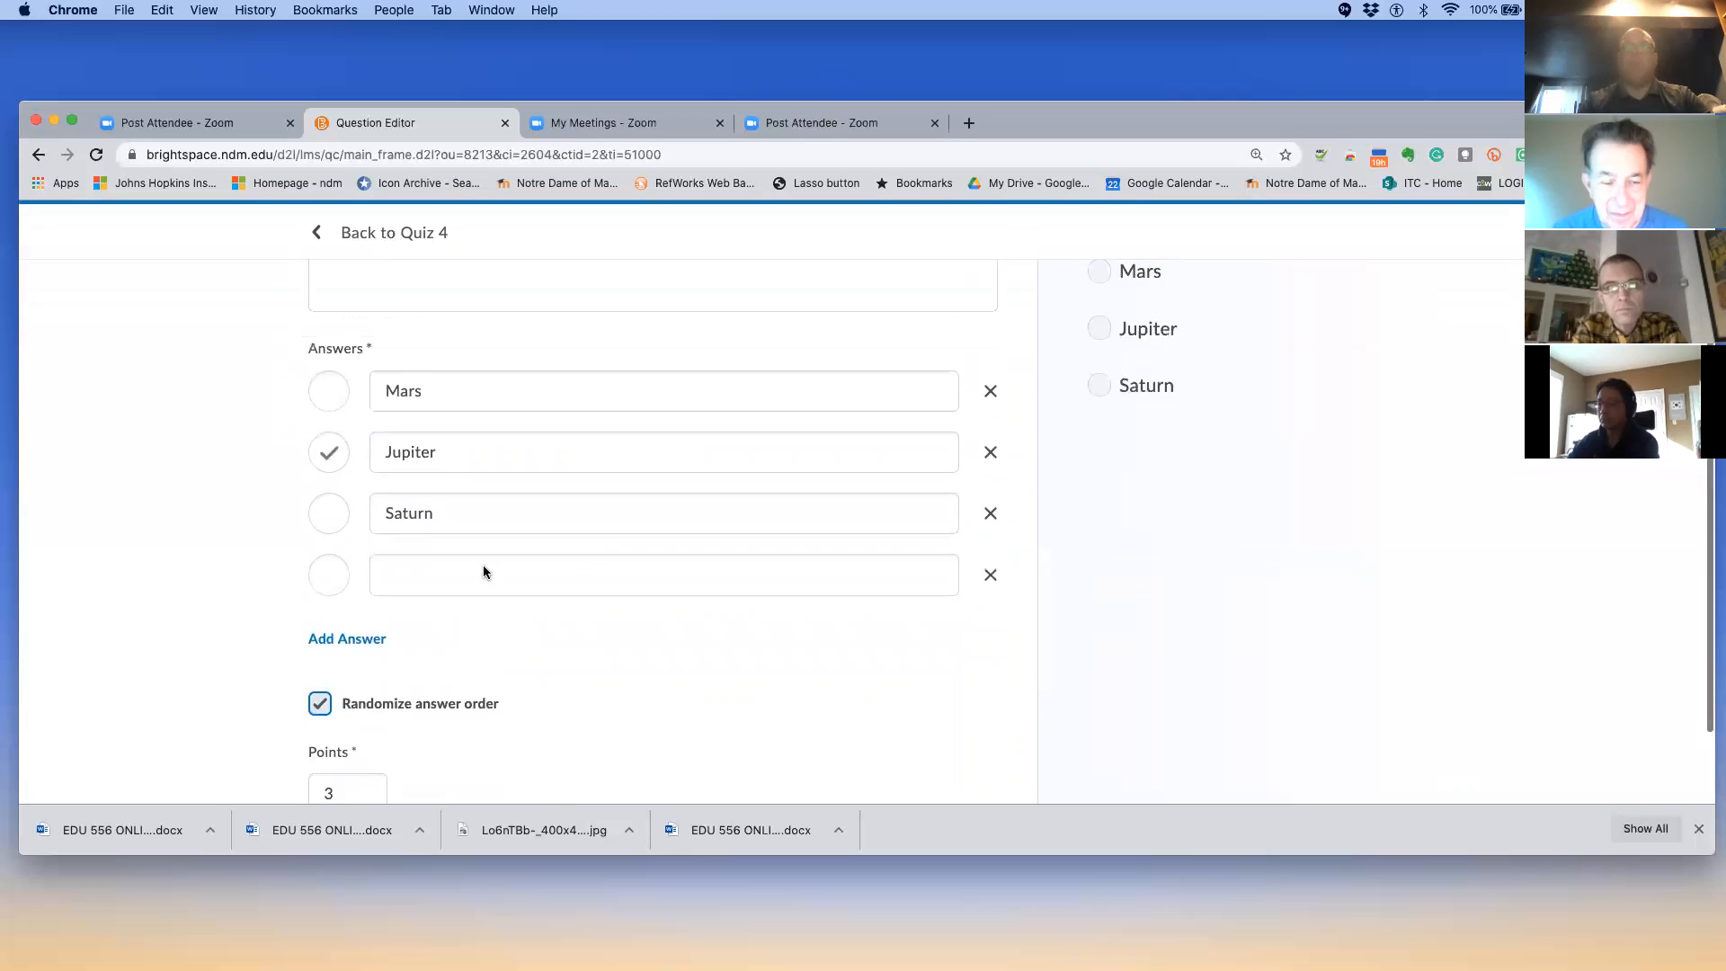
scroll(482, 571, down, 3)
click(363, 775)
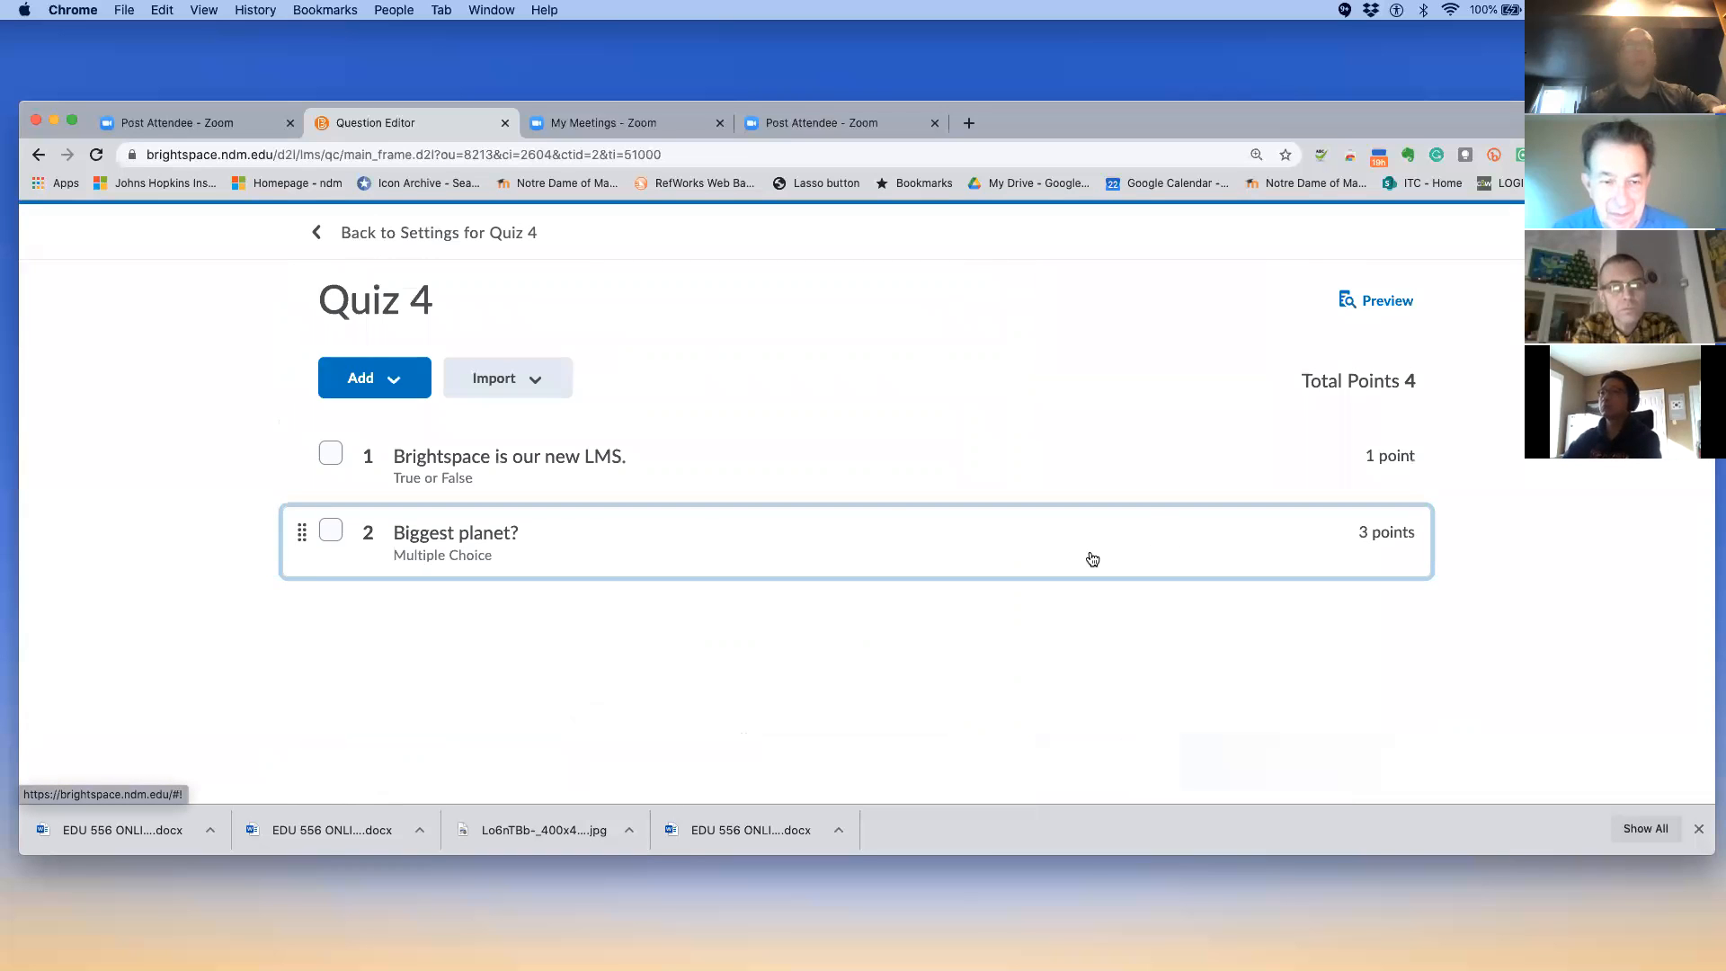
Look through the question types available for a new question in Quiz 4, without adding one
click(400, 386)
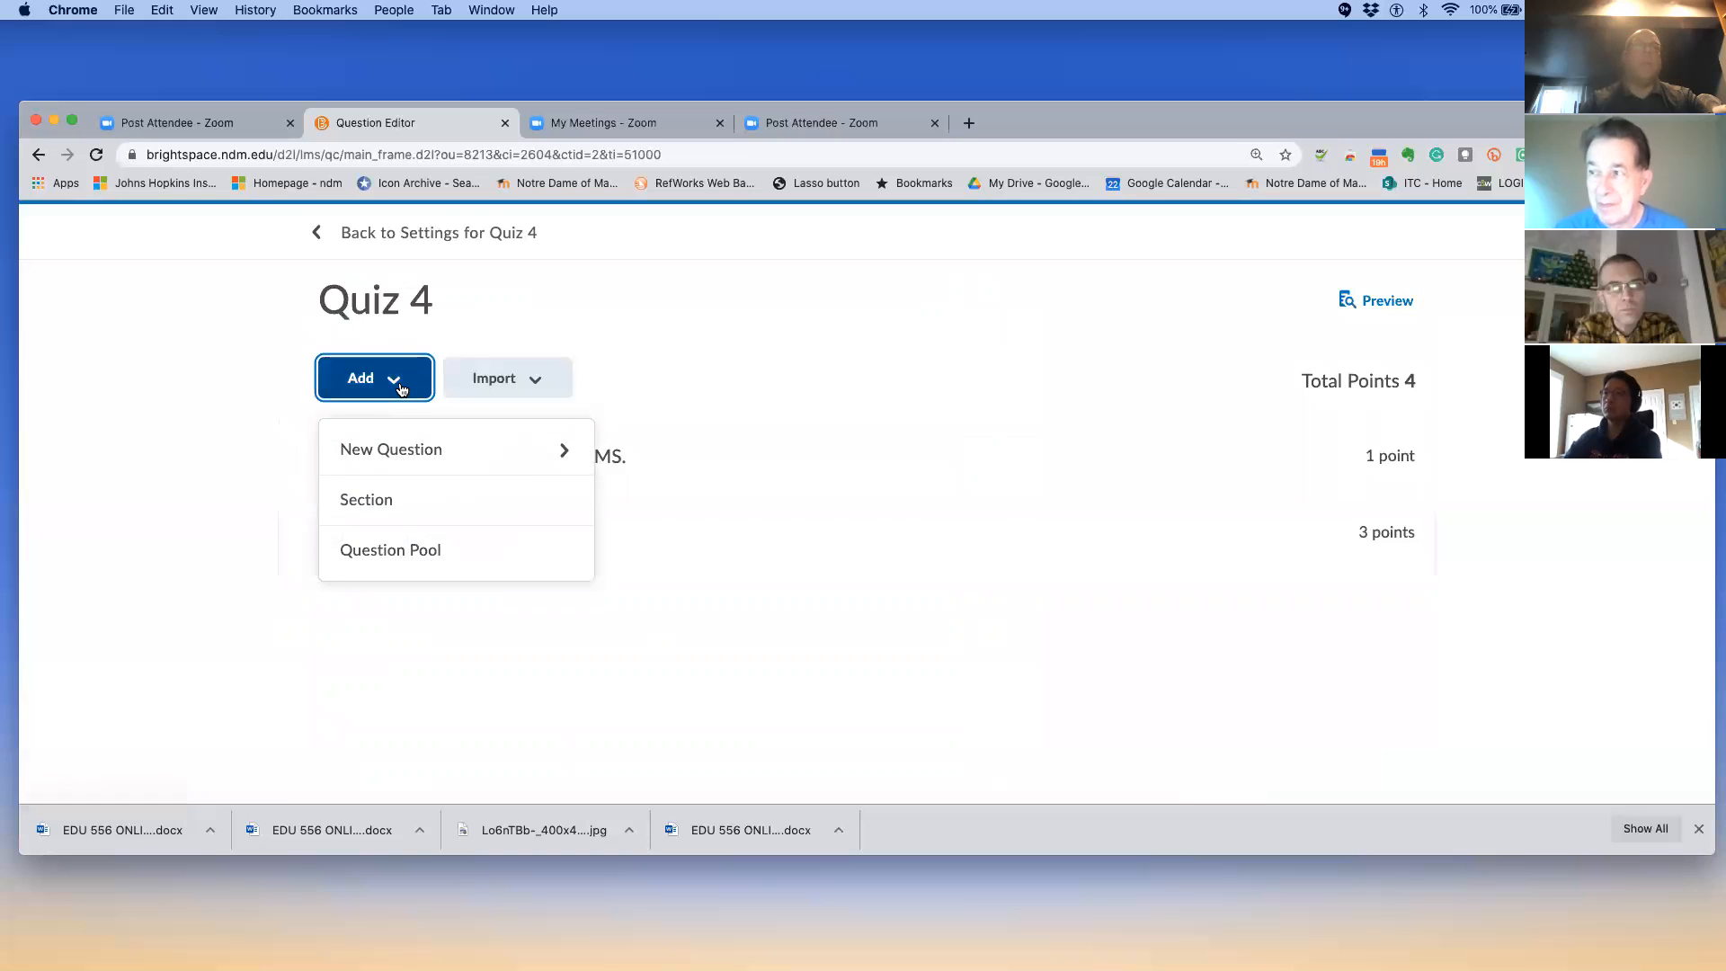
click(424, 448)
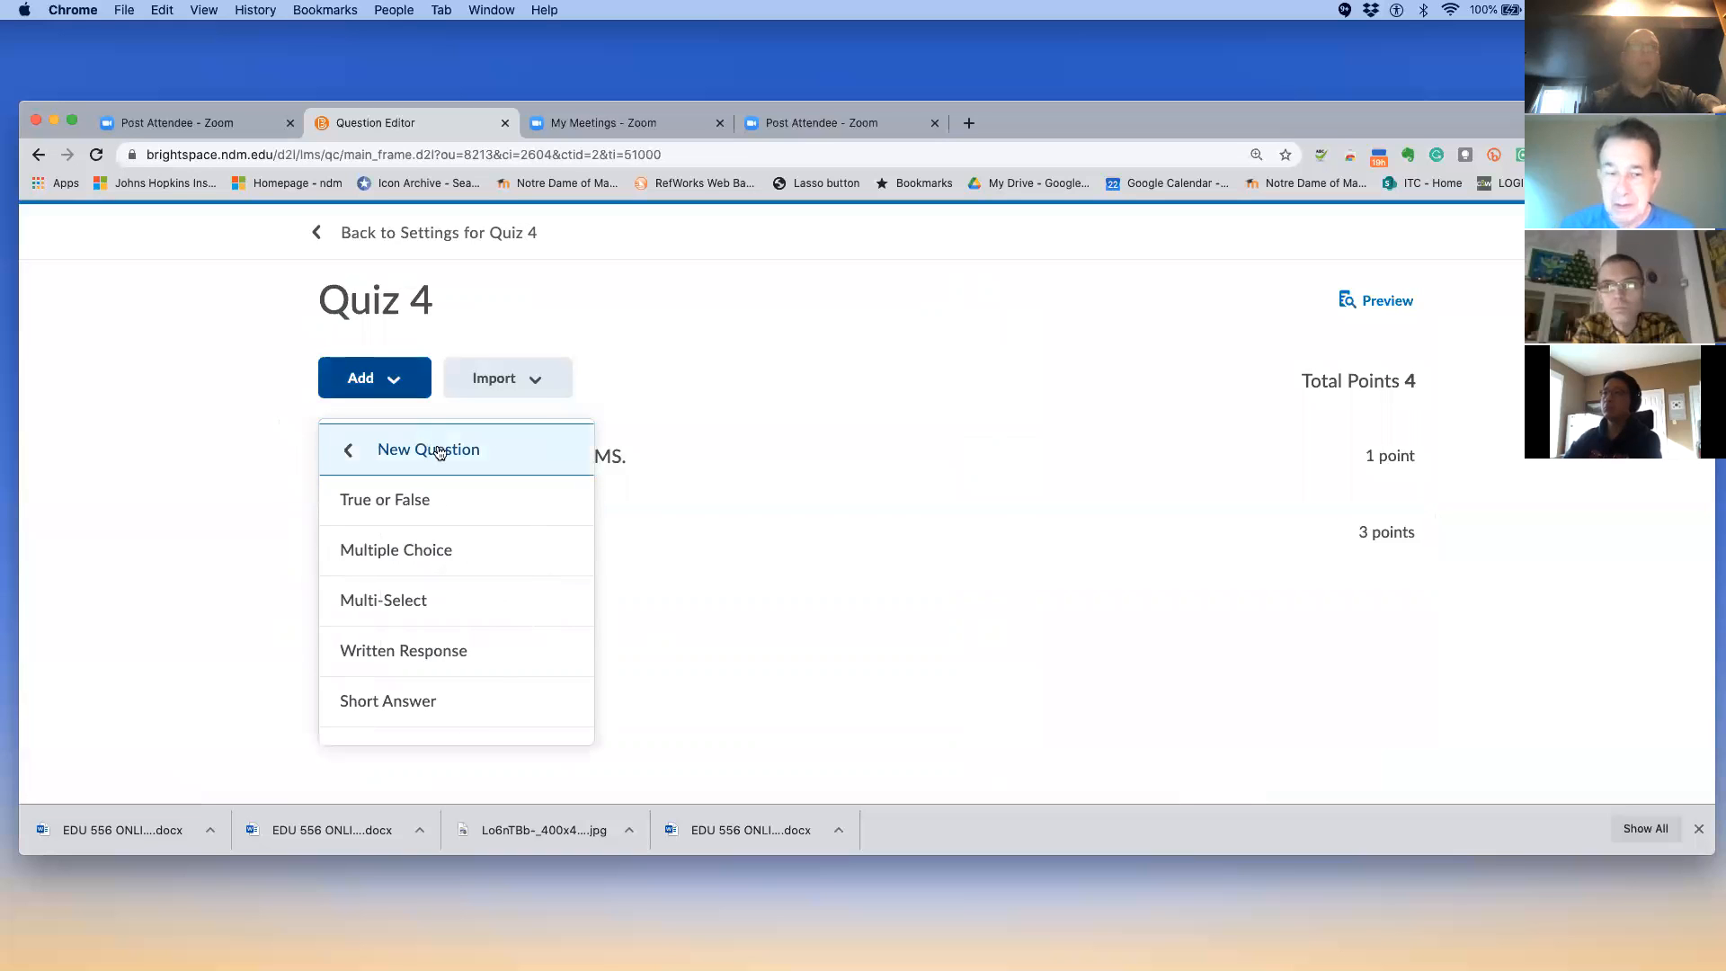
scroll(442, 560, down, 2)
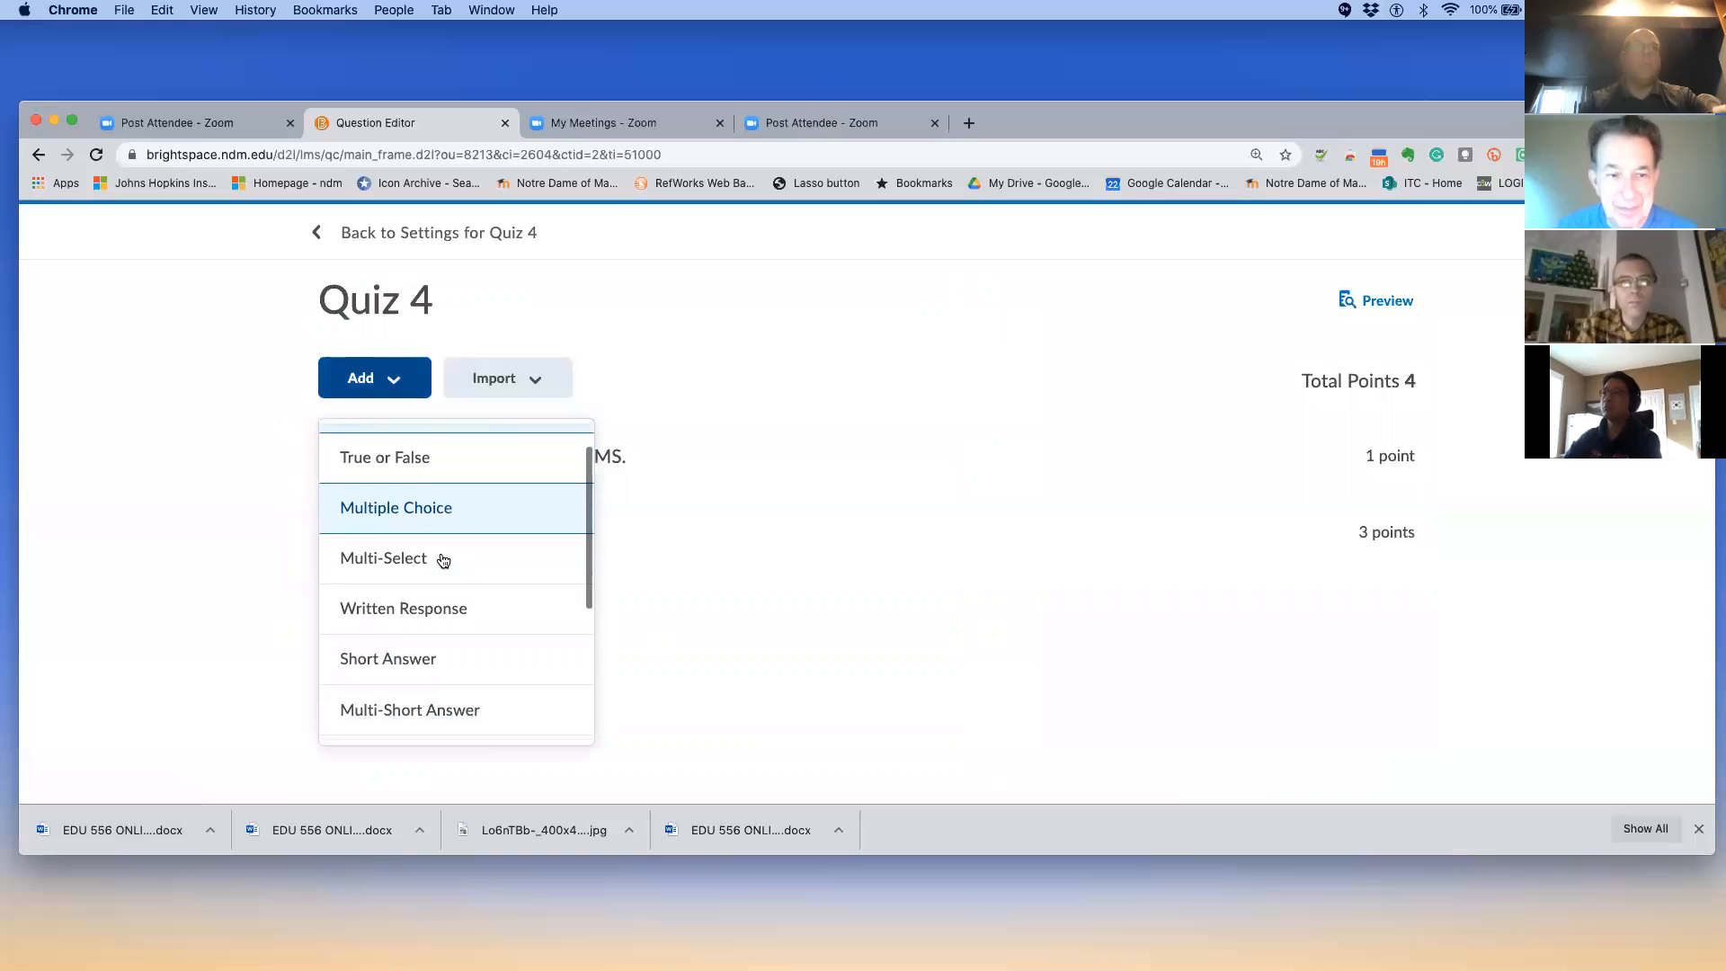
scroll(442, 561, down, 2)
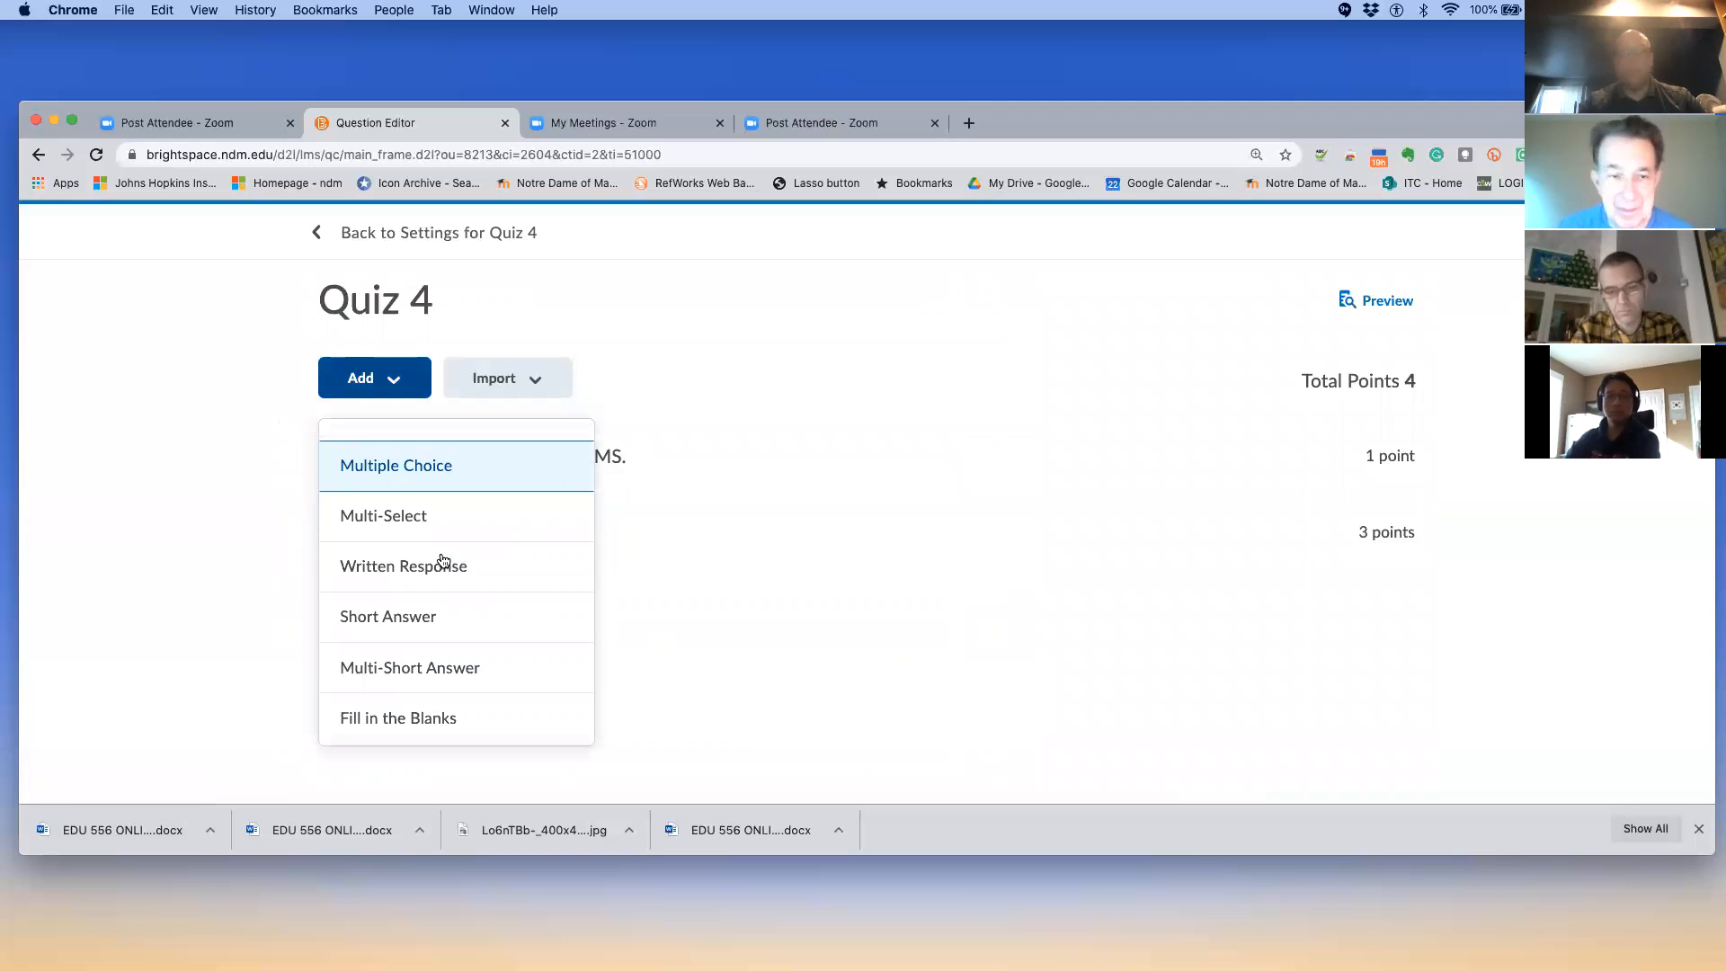
scroll(443, 560, down, 2)
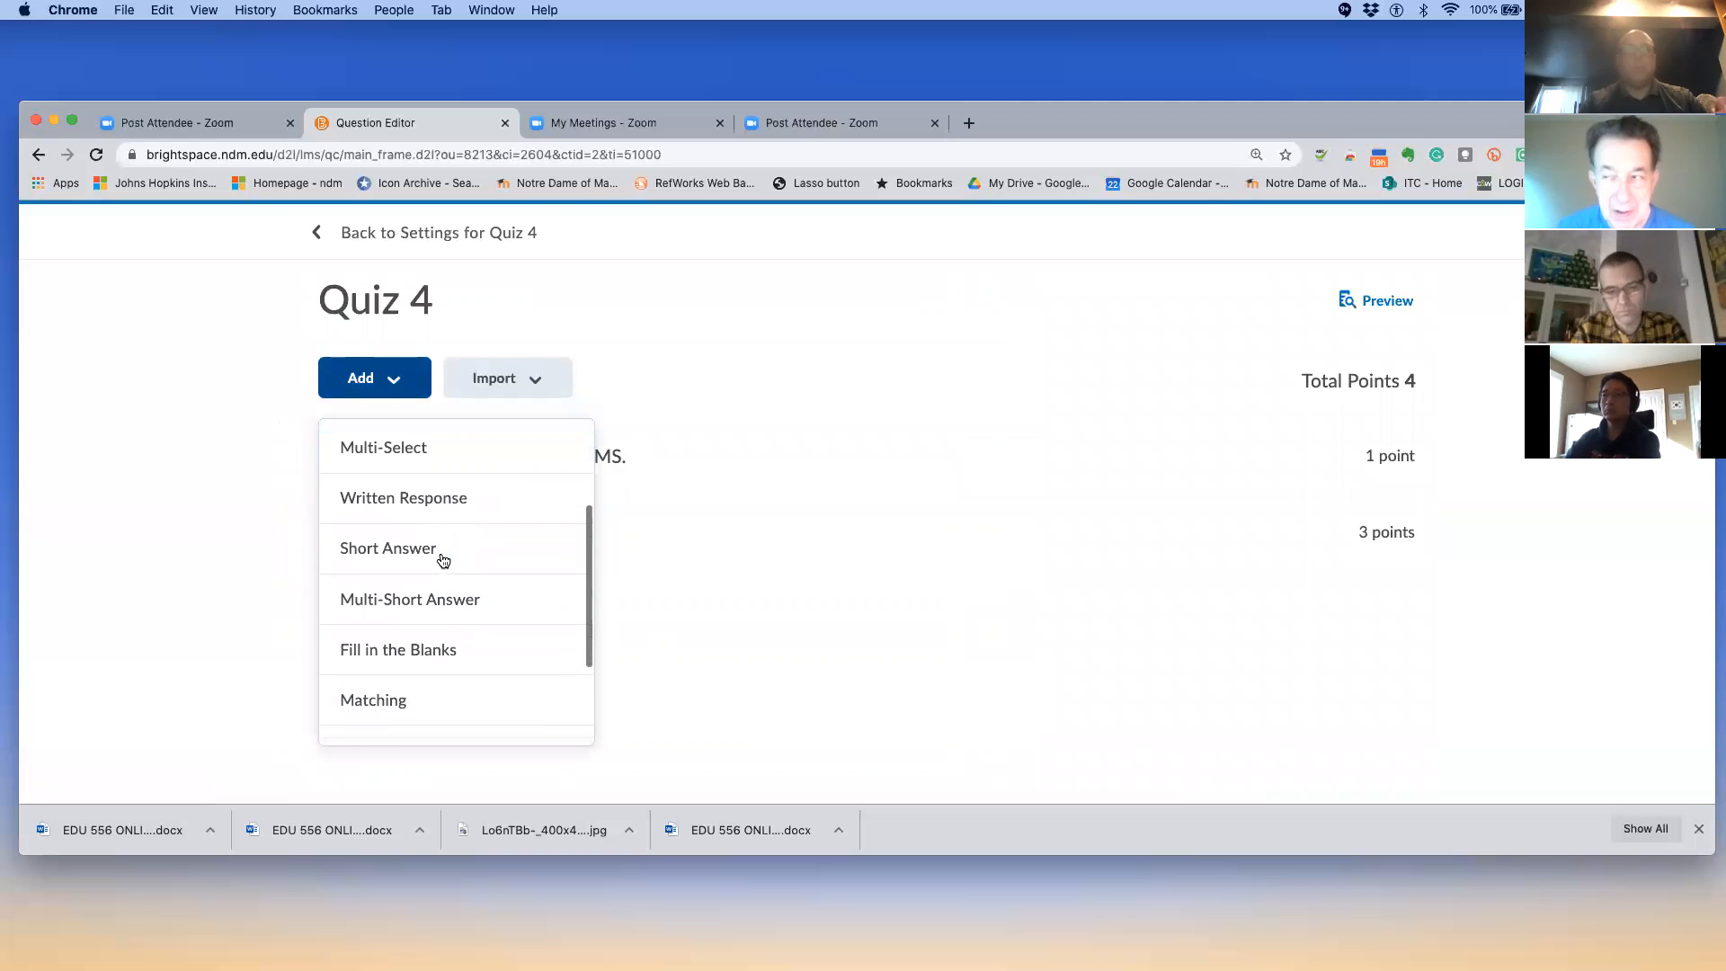
scroll(442, 561, down, 1)
scroll(442, 560, down, 1)
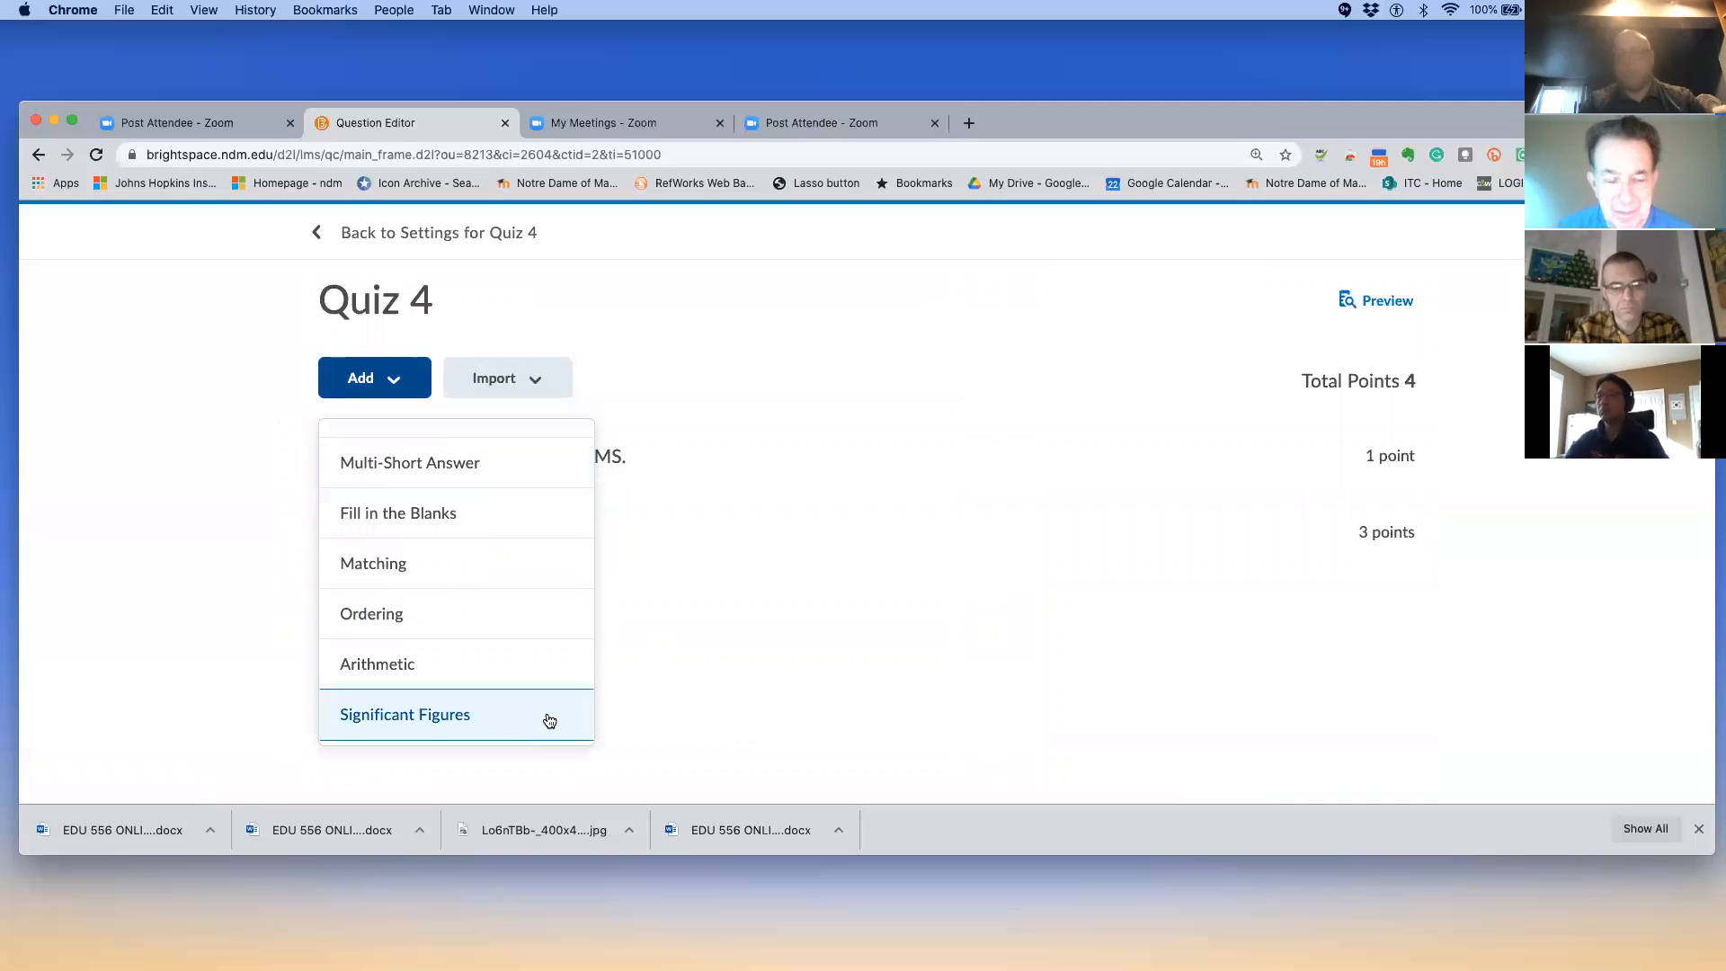
click(909, 651)
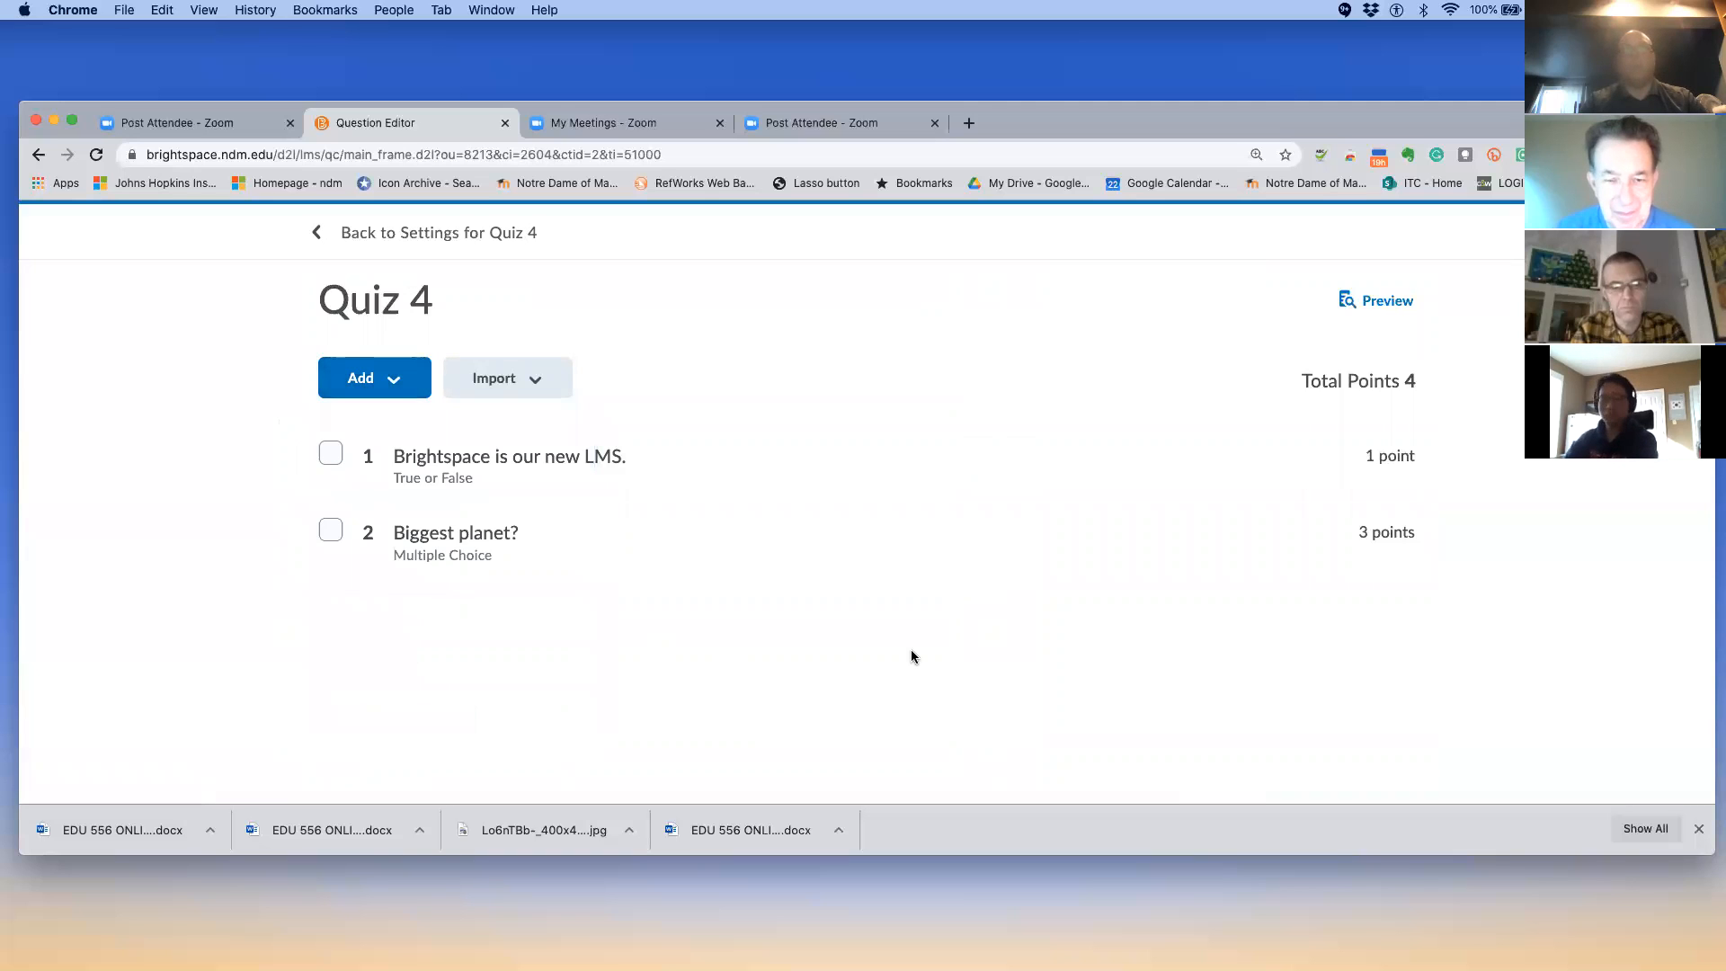
Return to the Quiz 4 settings and review its properties, from the question list to the optional advanced properties and notification email
click(449, 241)
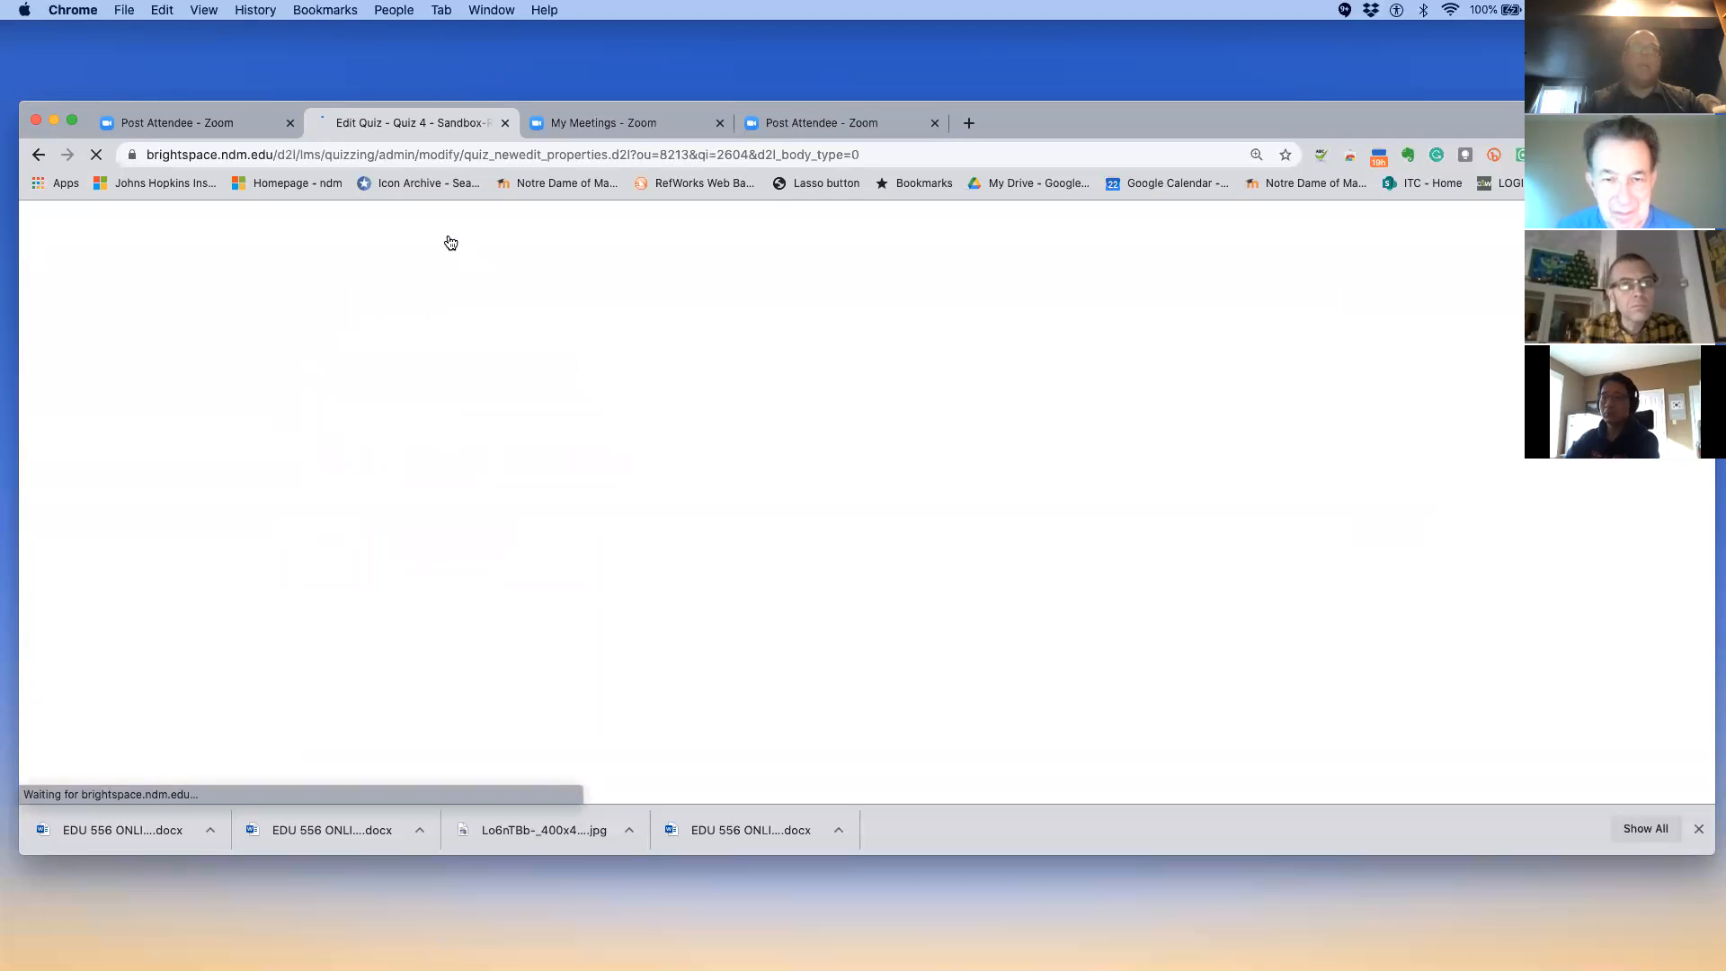
scroll(449, 241, down, 4)
scroll(451, 242, up, 2)
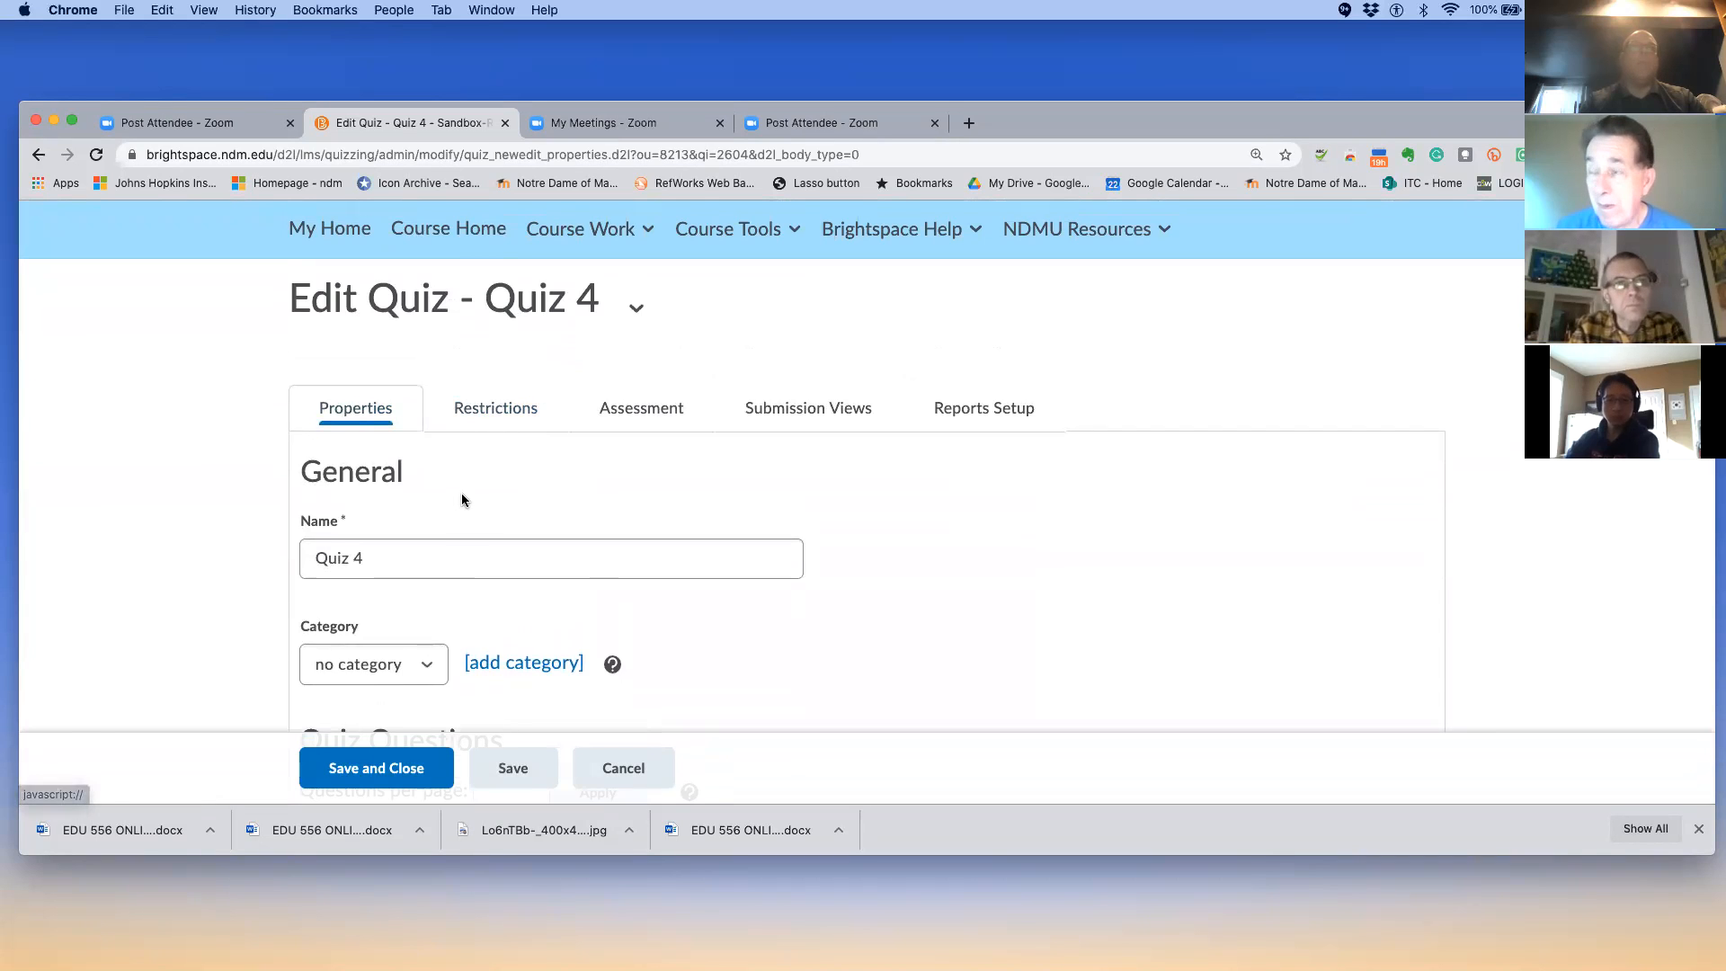
scroll(461, 492, down, 8)
scroll(461, 493, down, 8)
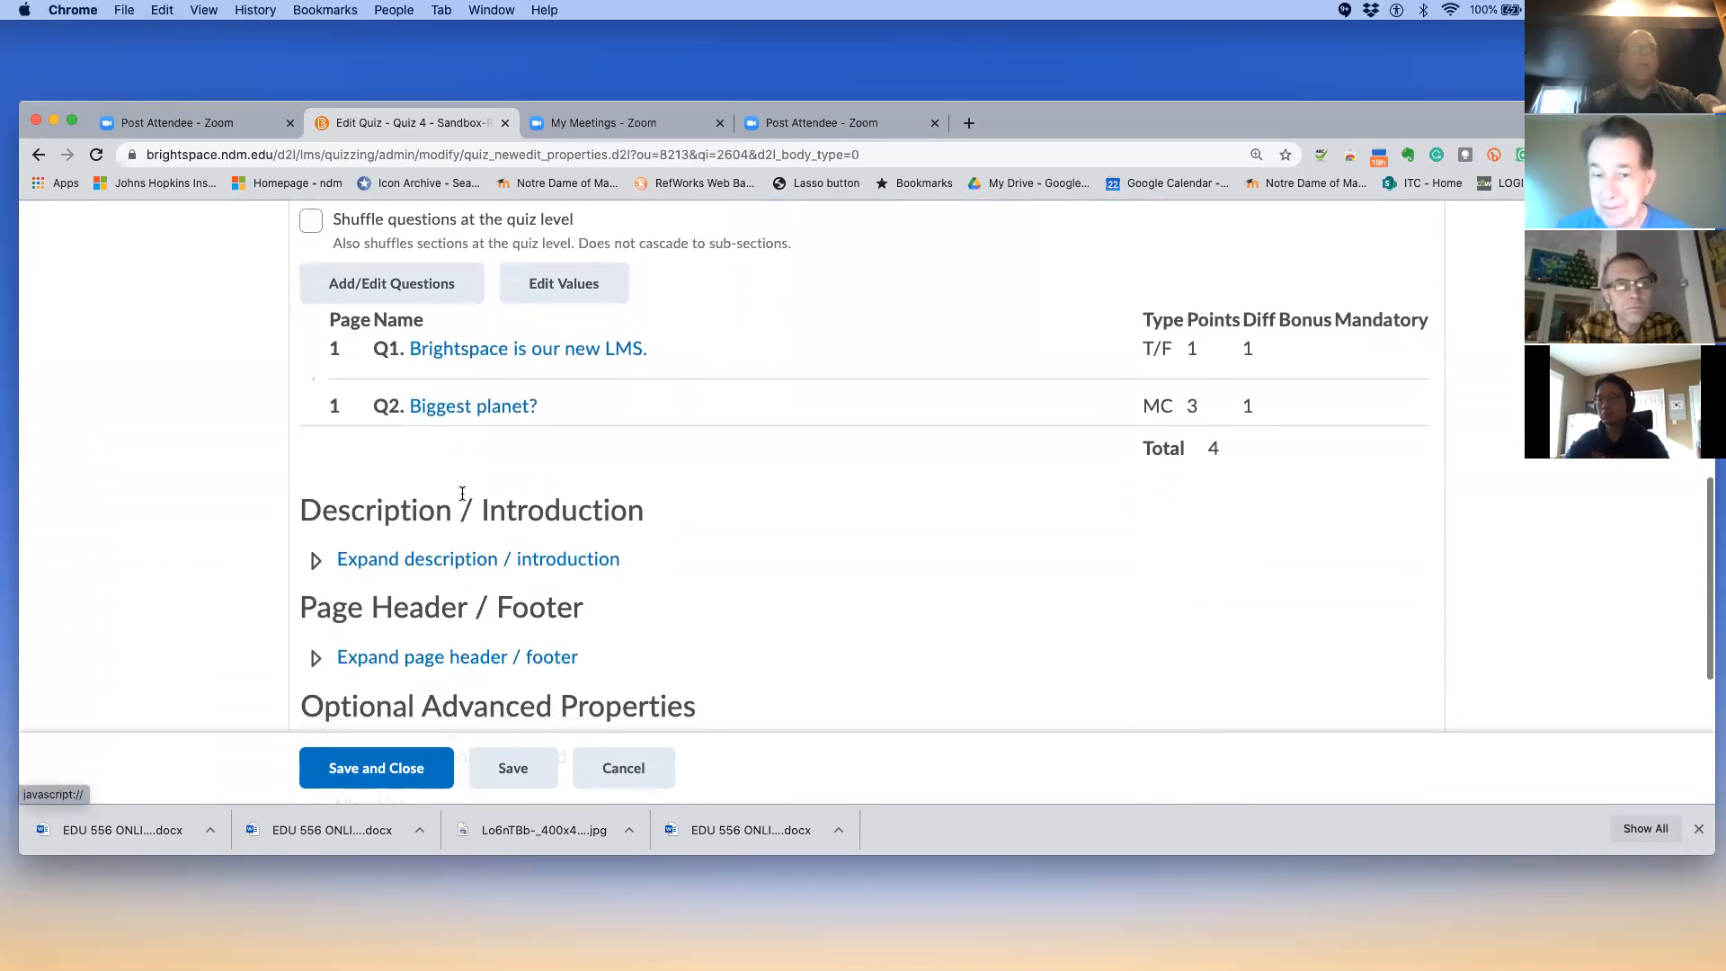
scroll(461, 493, down, 4)
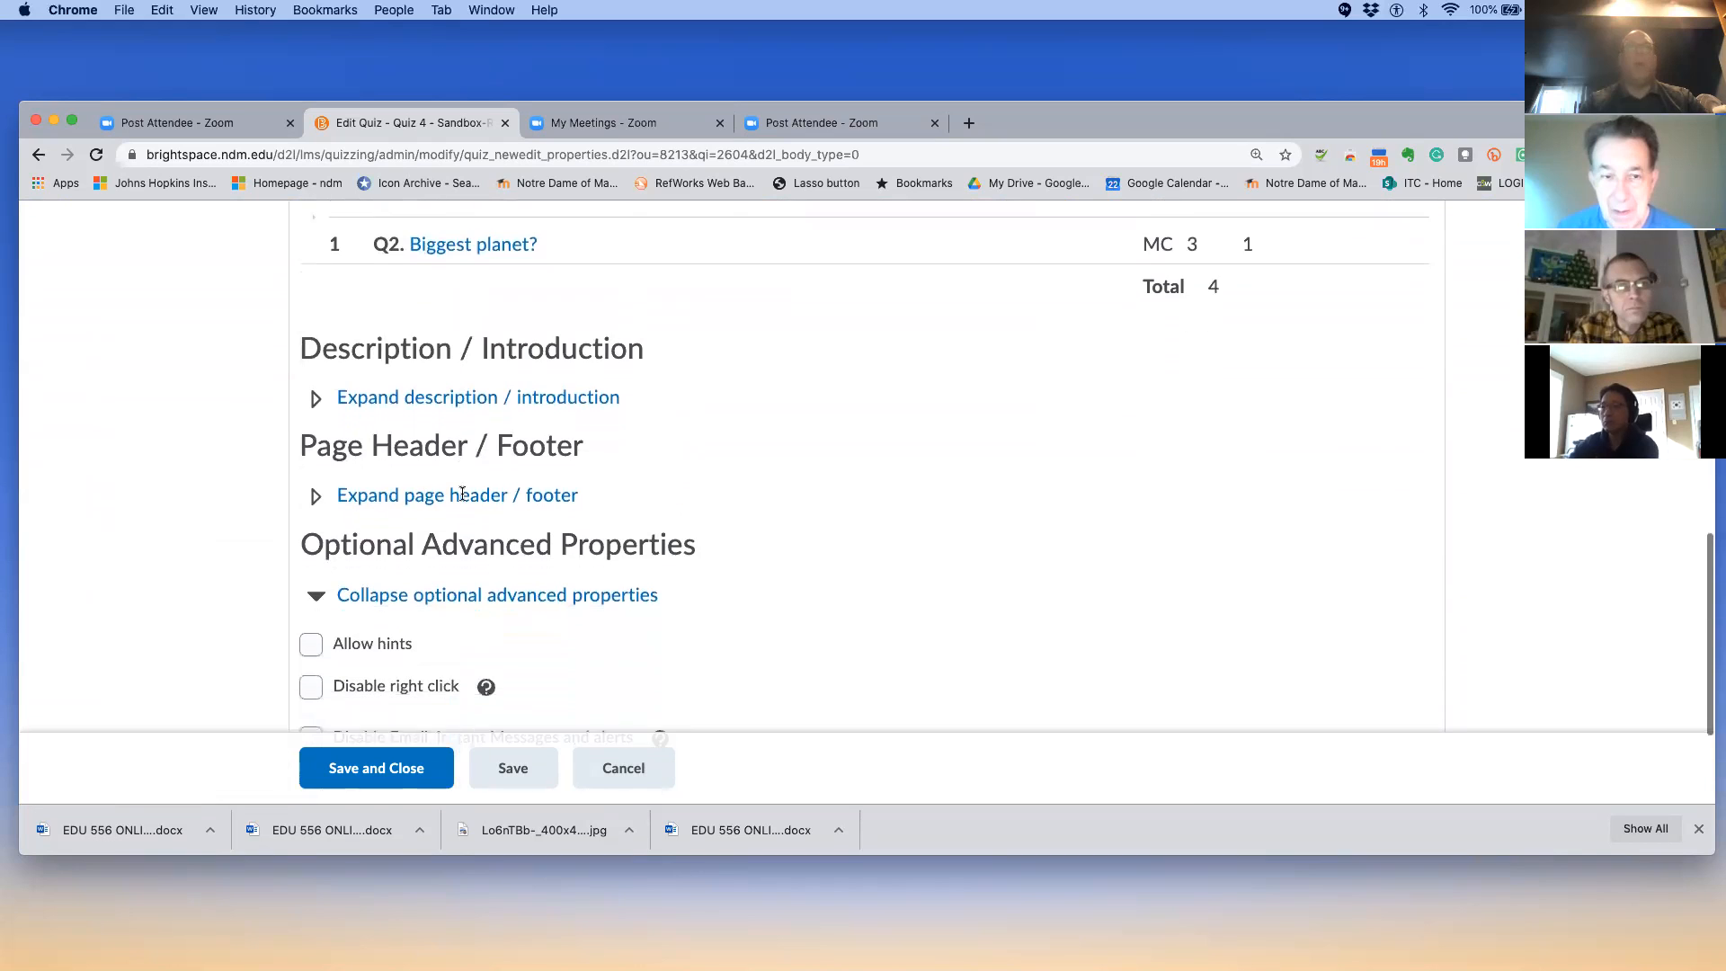
scroll(461, 492, down, 3)
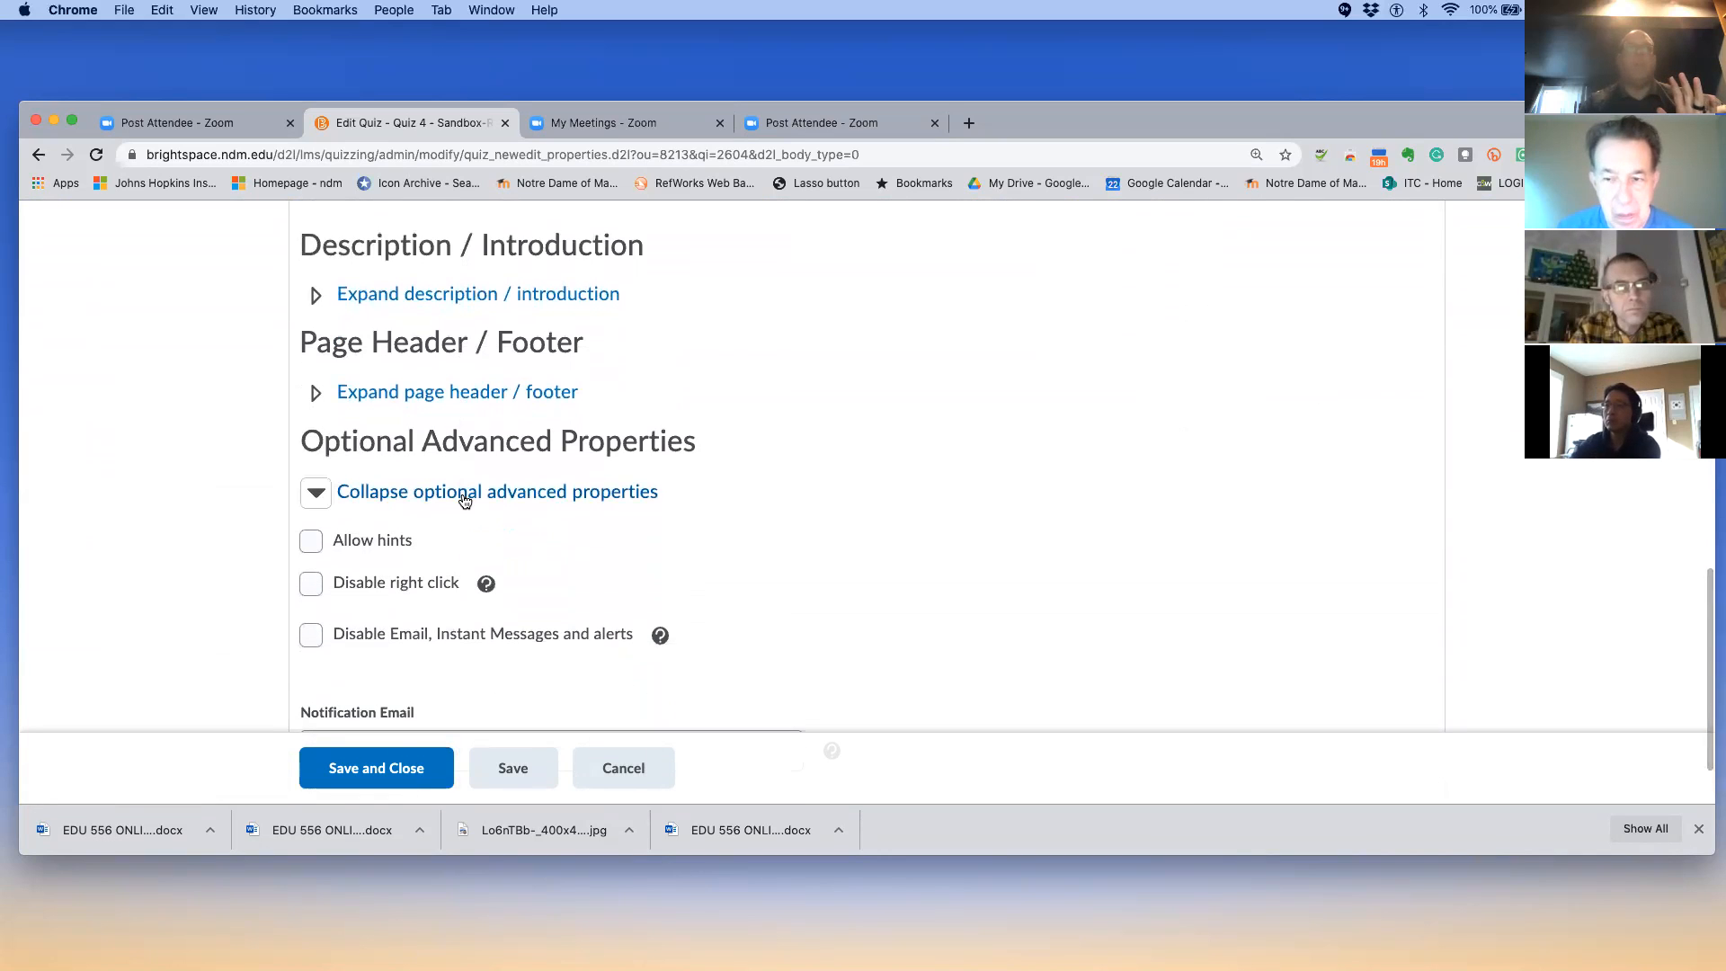
scroll(465, 501, down, 1)
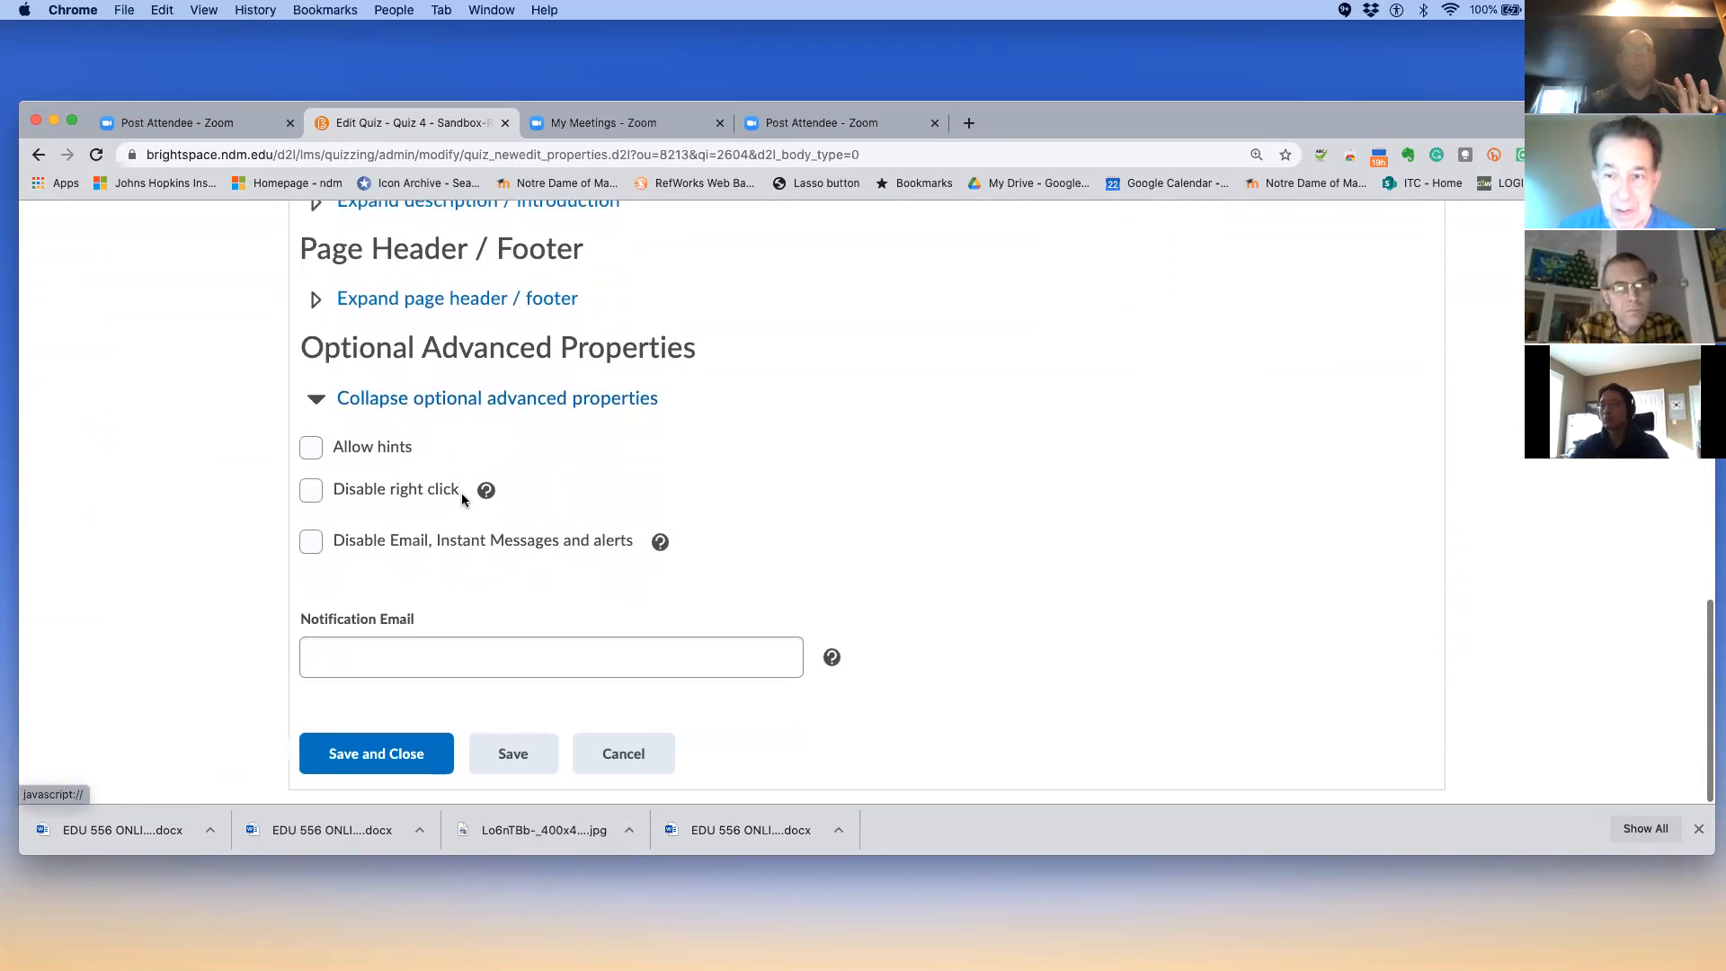
click(344, 655)
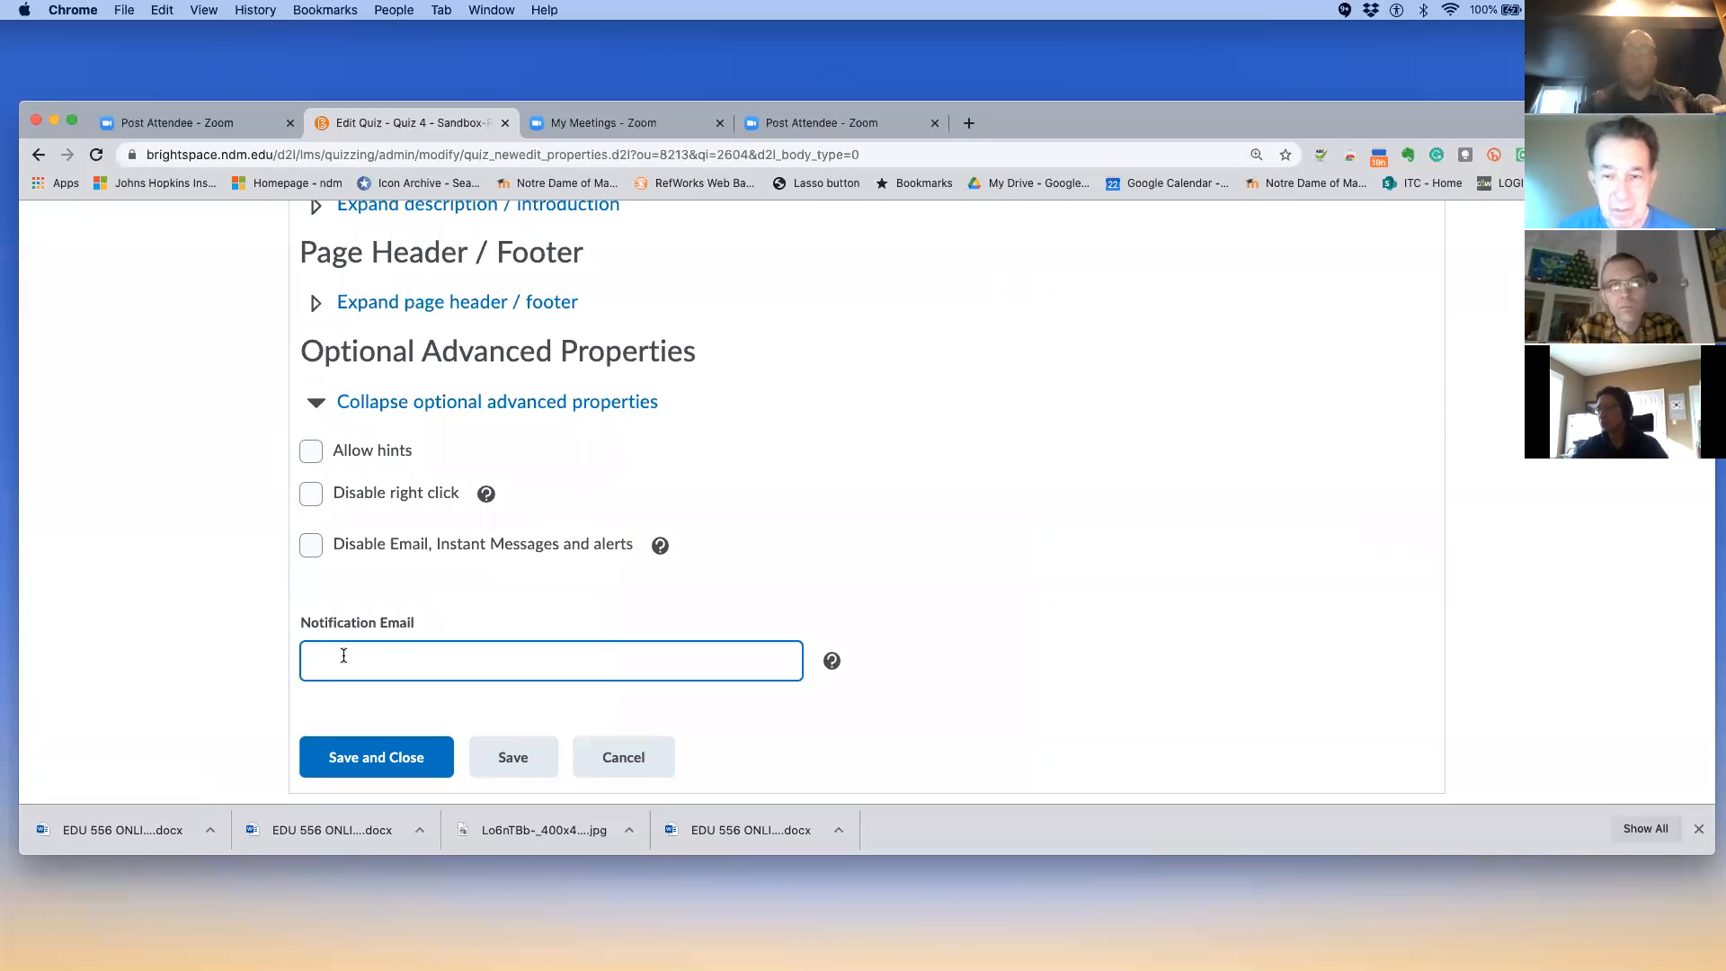
Open the Quiz 4 restrictions and review the Hide from Users, due date, start date and end date options
scroll(343, 655, up, 10)
scroll(344, 660, up, 4)
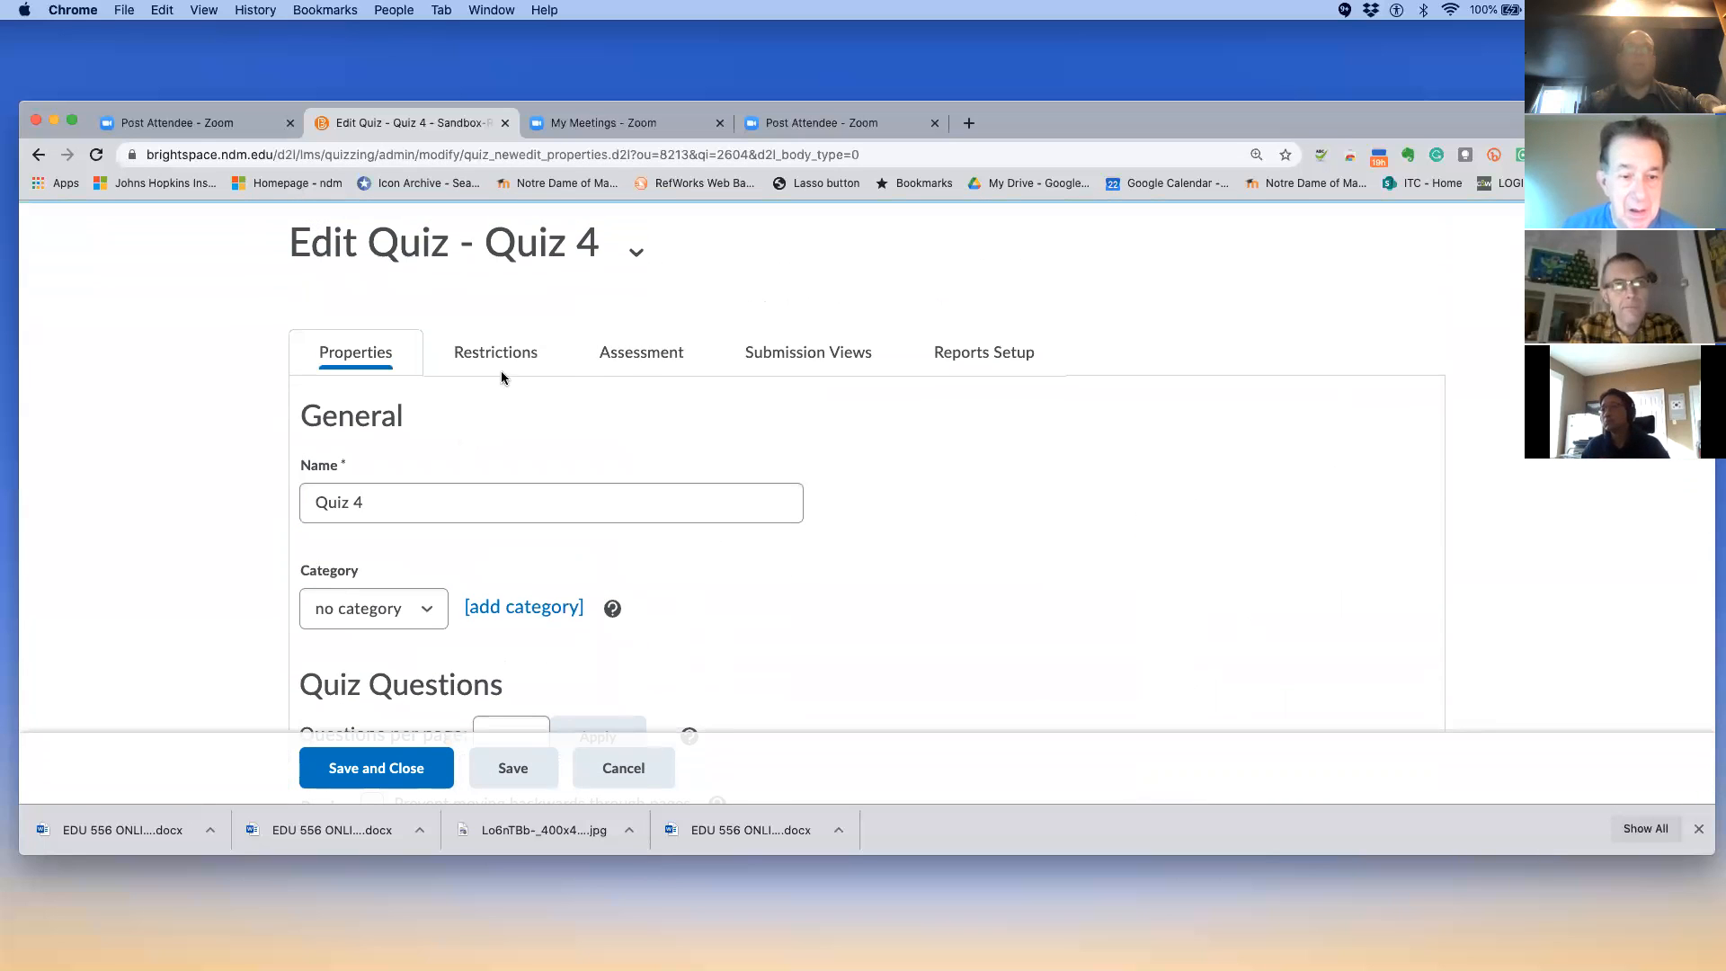
click(505, 360)
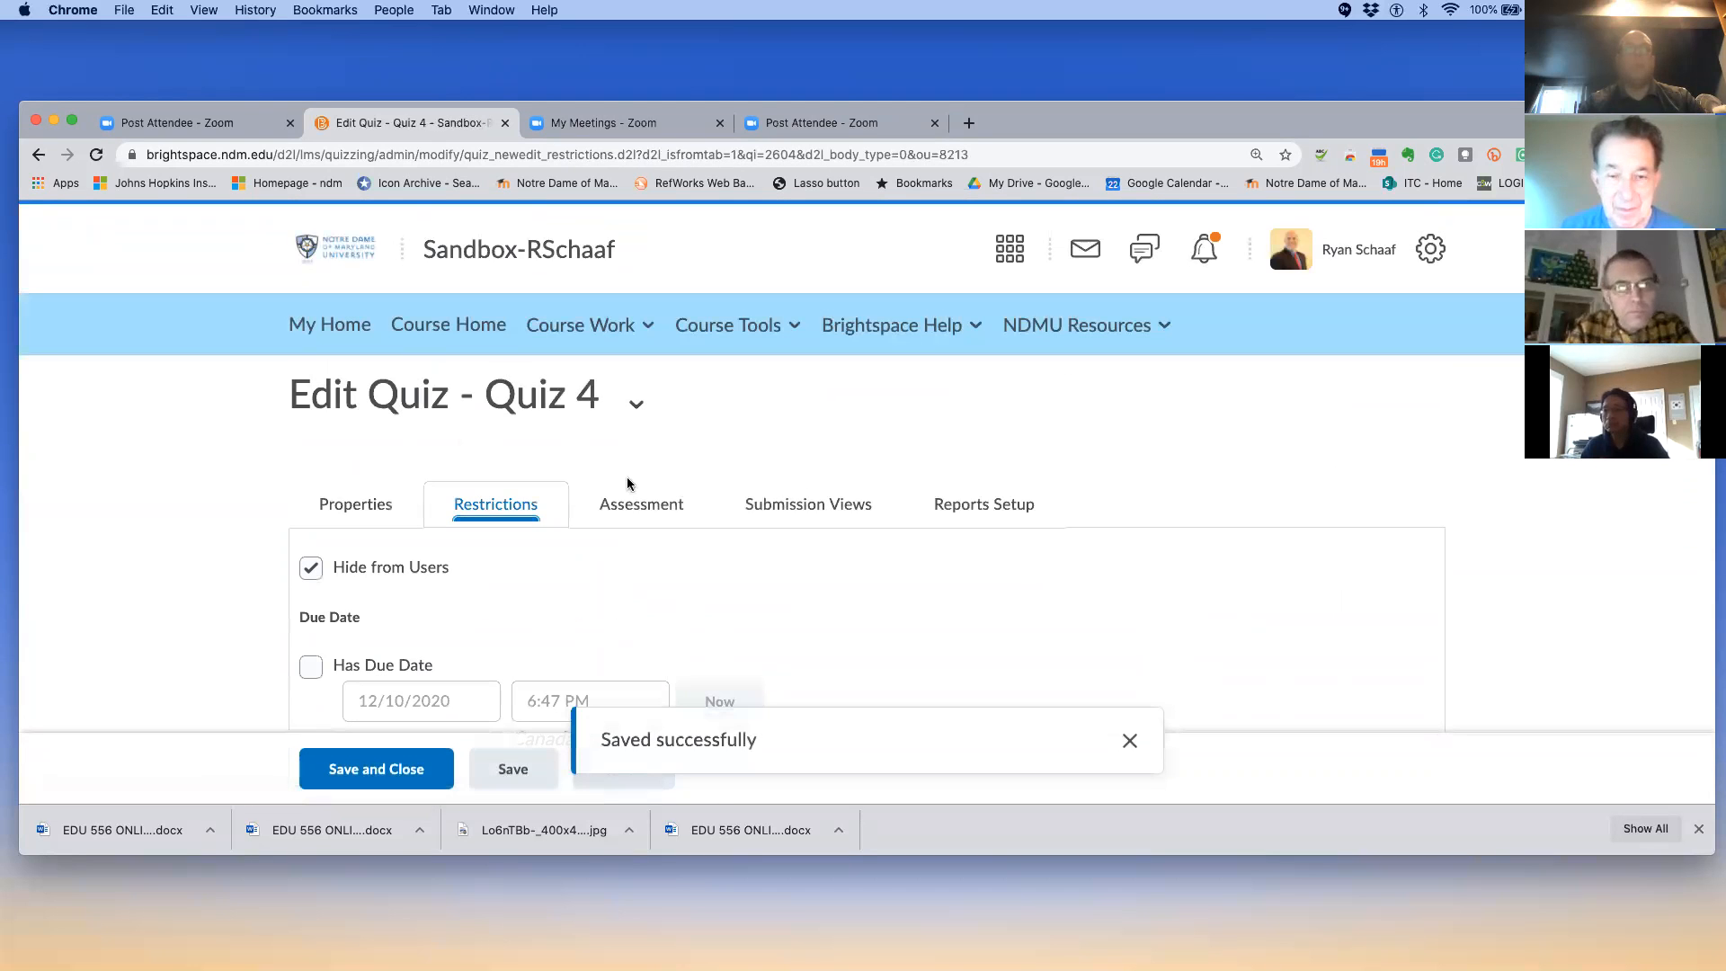
scroll(627, 481, down, 2)
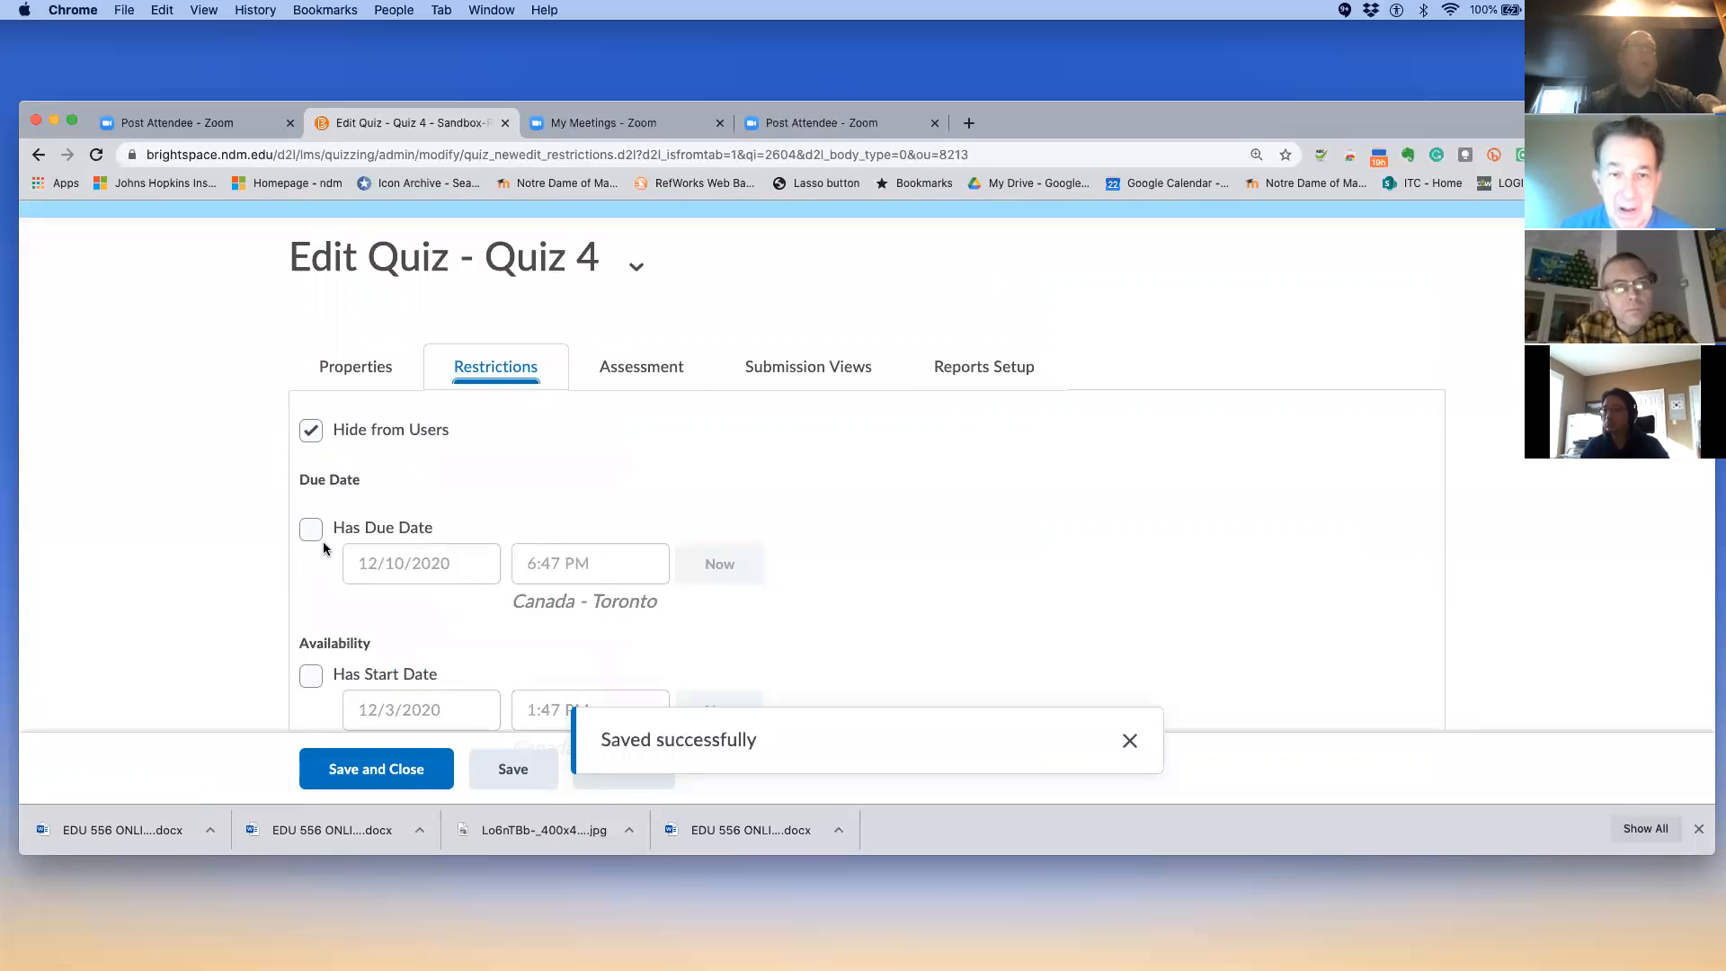
scroll(318, 541, down, 3)
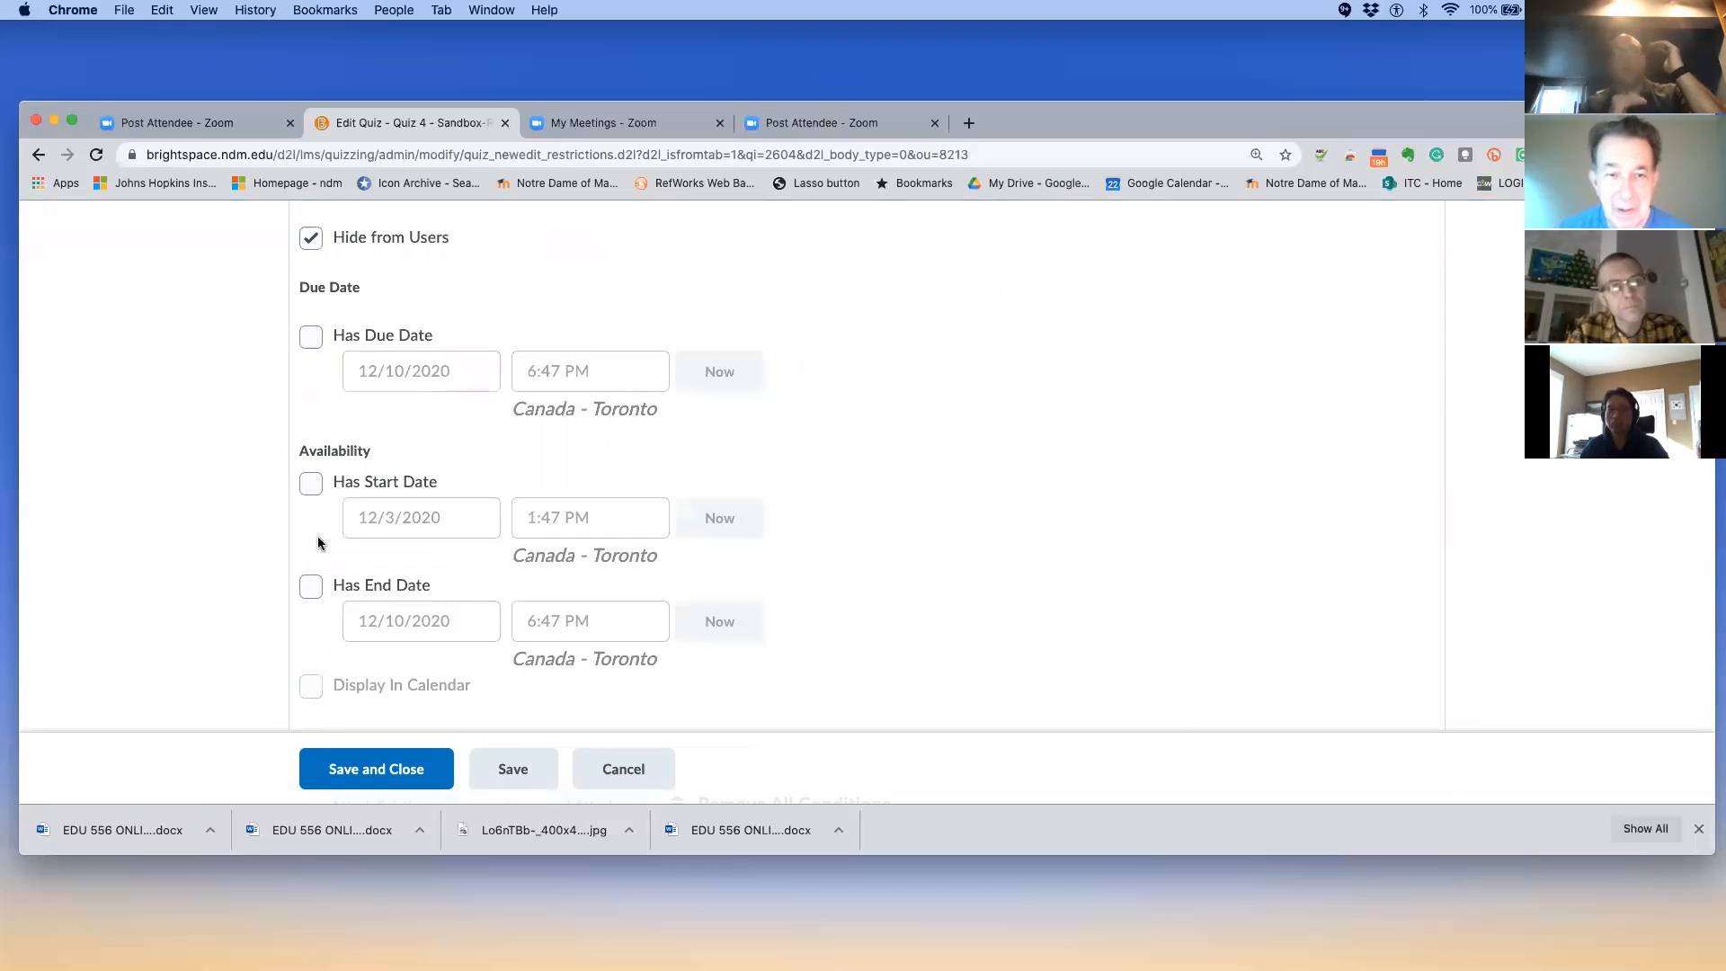
scroll(318, 542, down, 1)
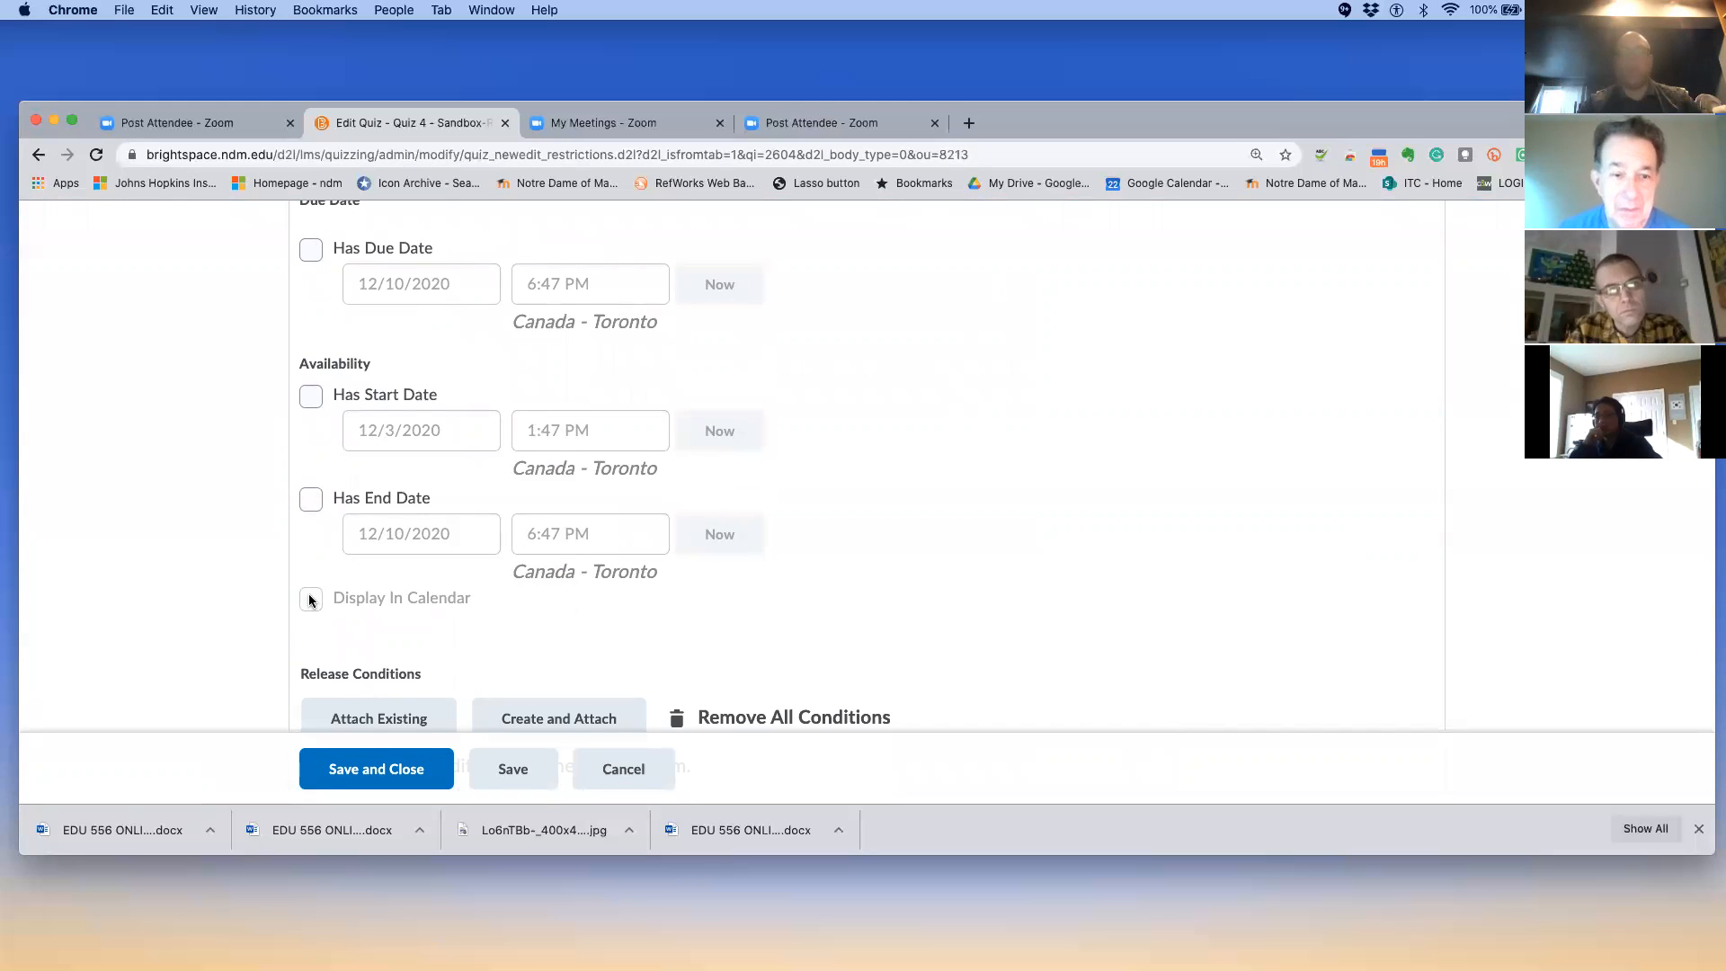
Review the release conditions, timing and special access options of Quiz 4, and save and close the quiz
scroll(309, 593, down, 5)
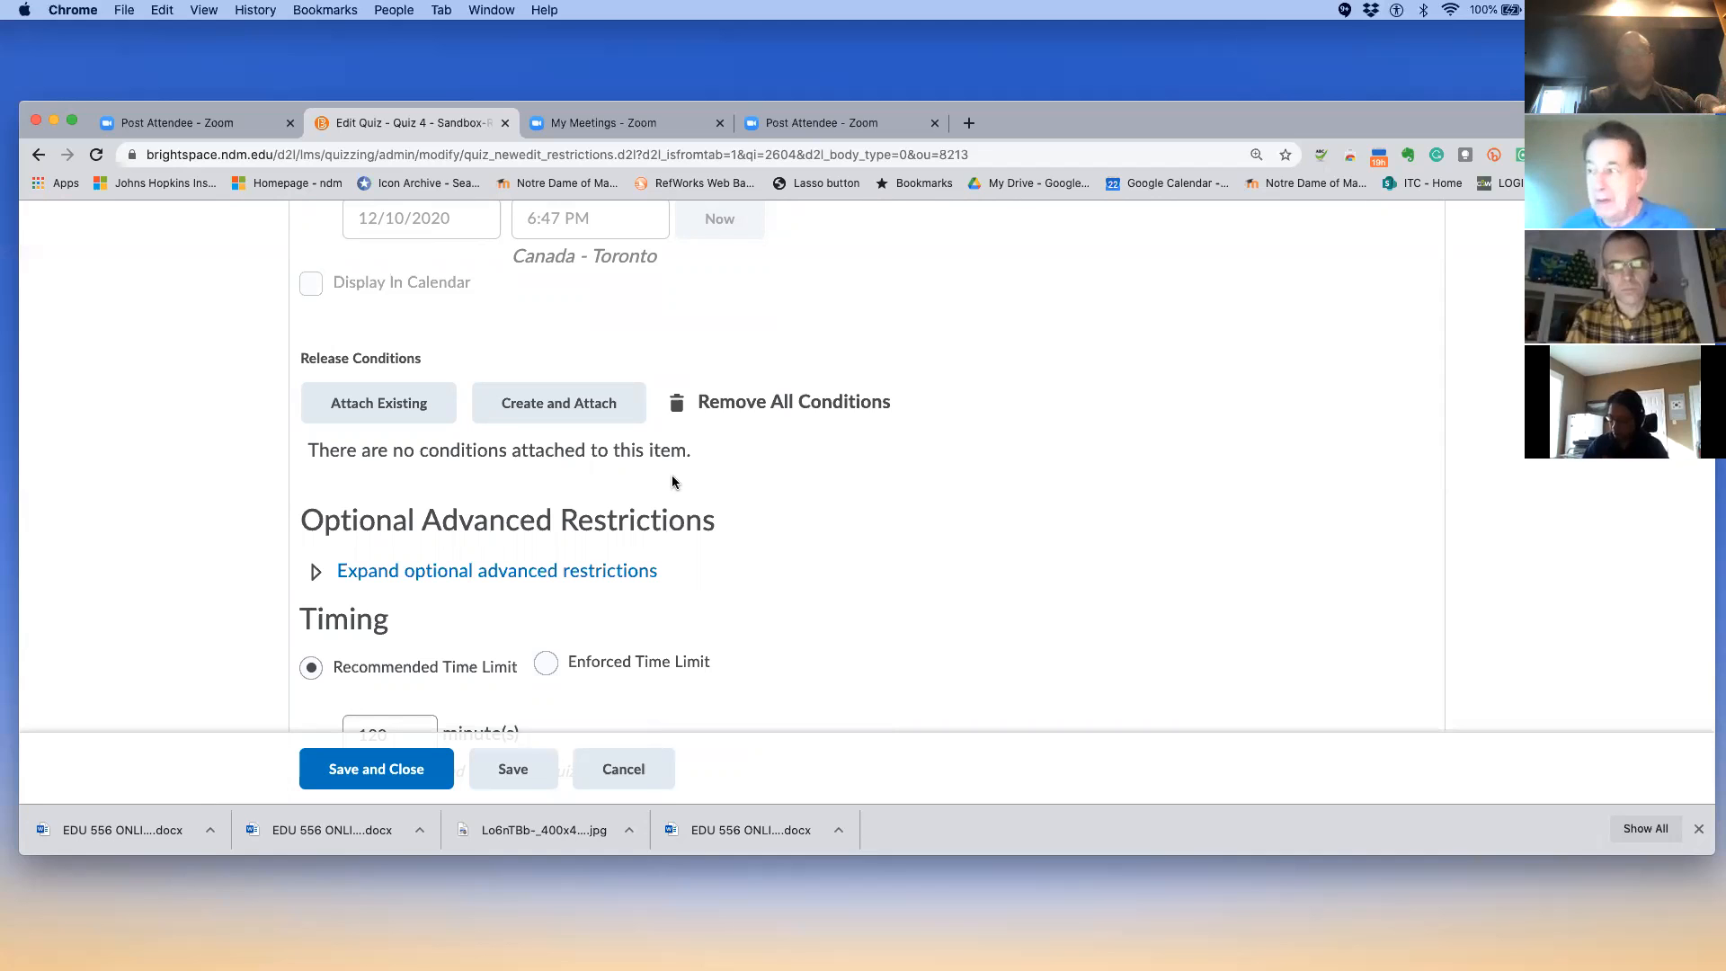
scroll(671, 481, down, 1)
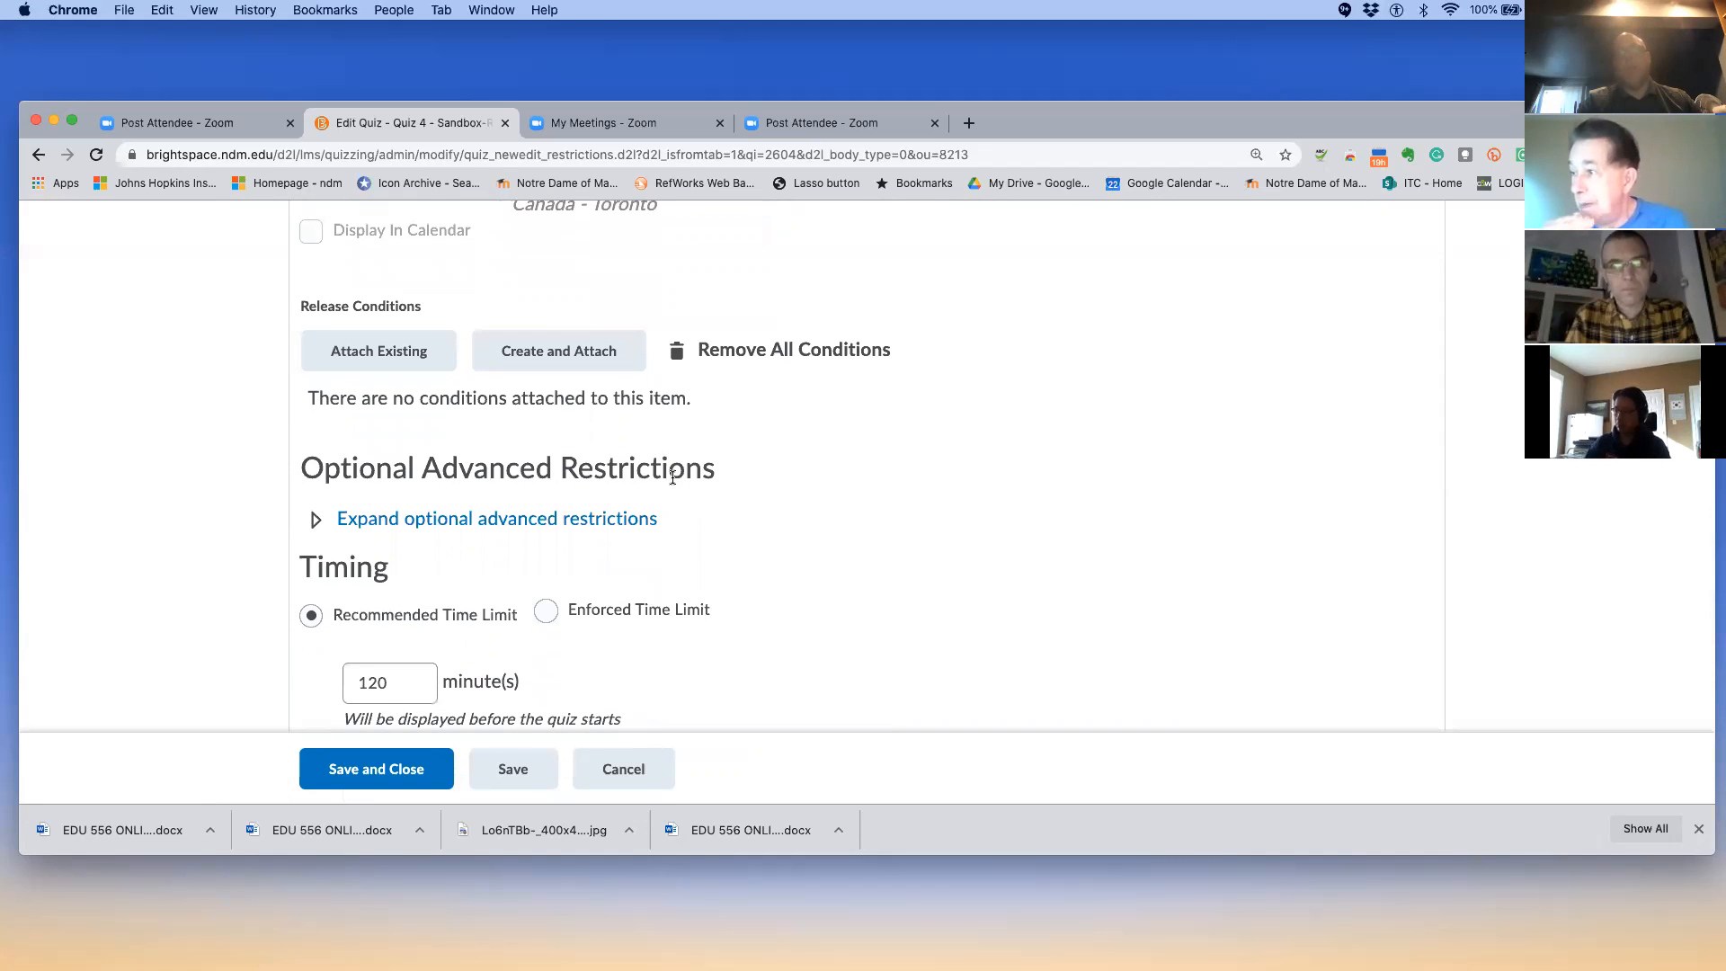
scroll(673, 477, down, 3)
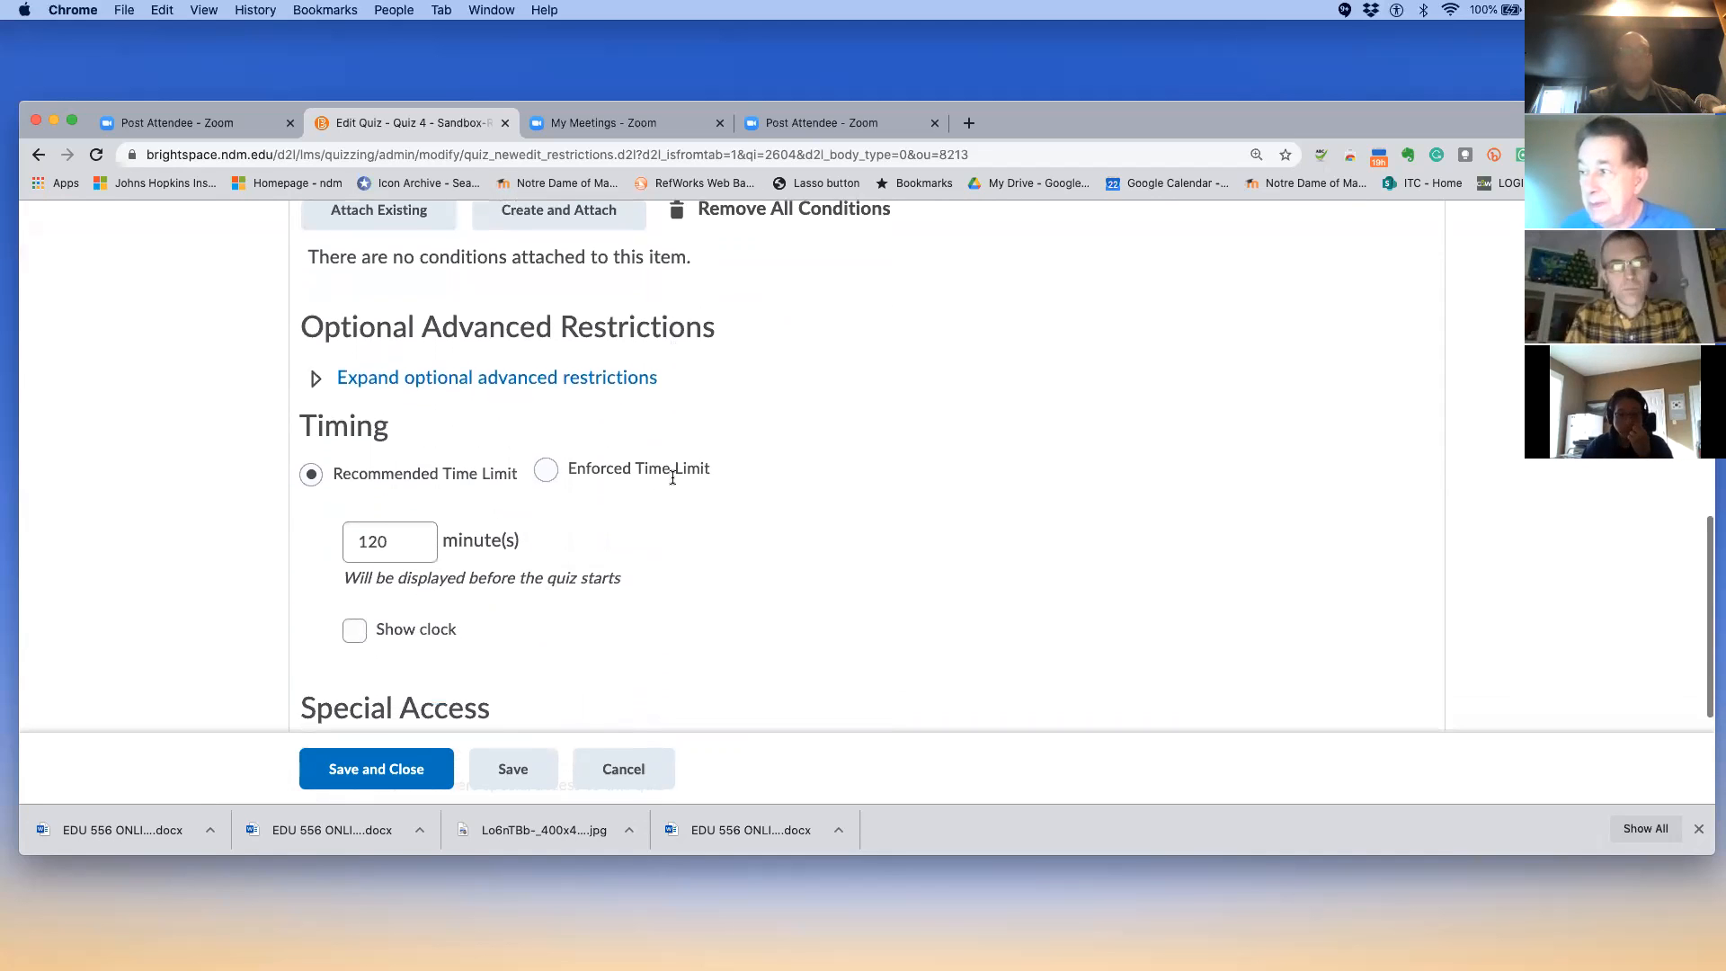
scroll(673, 477, down, 3)
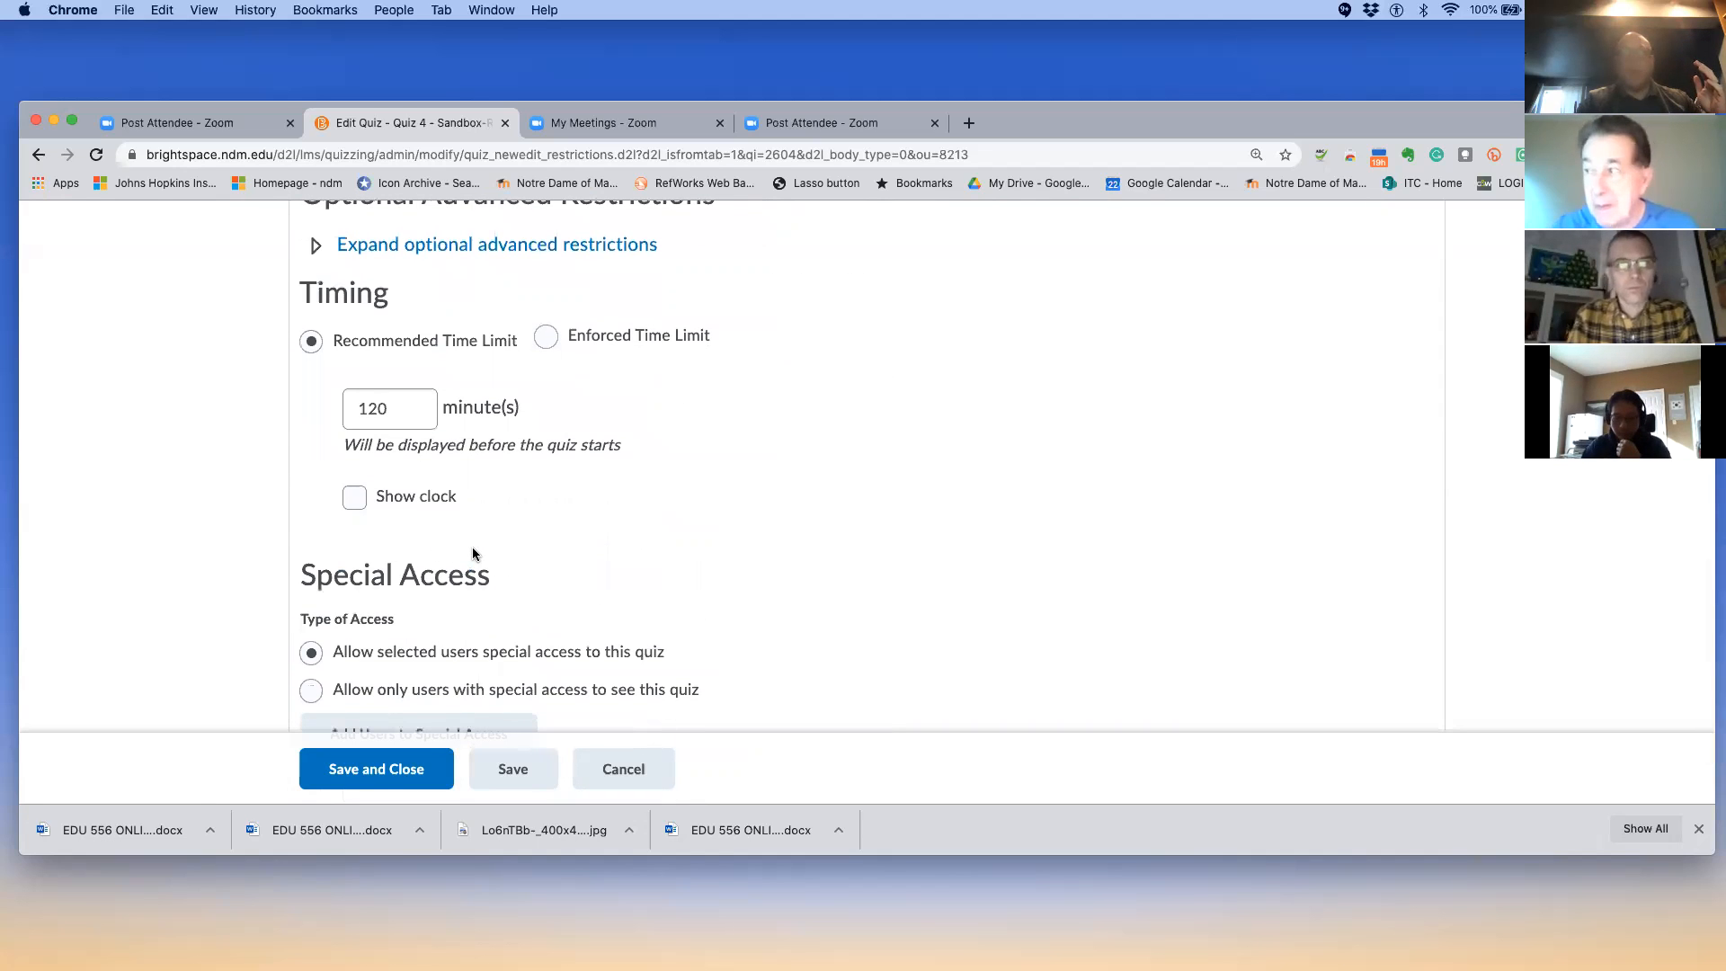
scroll(516, 536, down, 2)
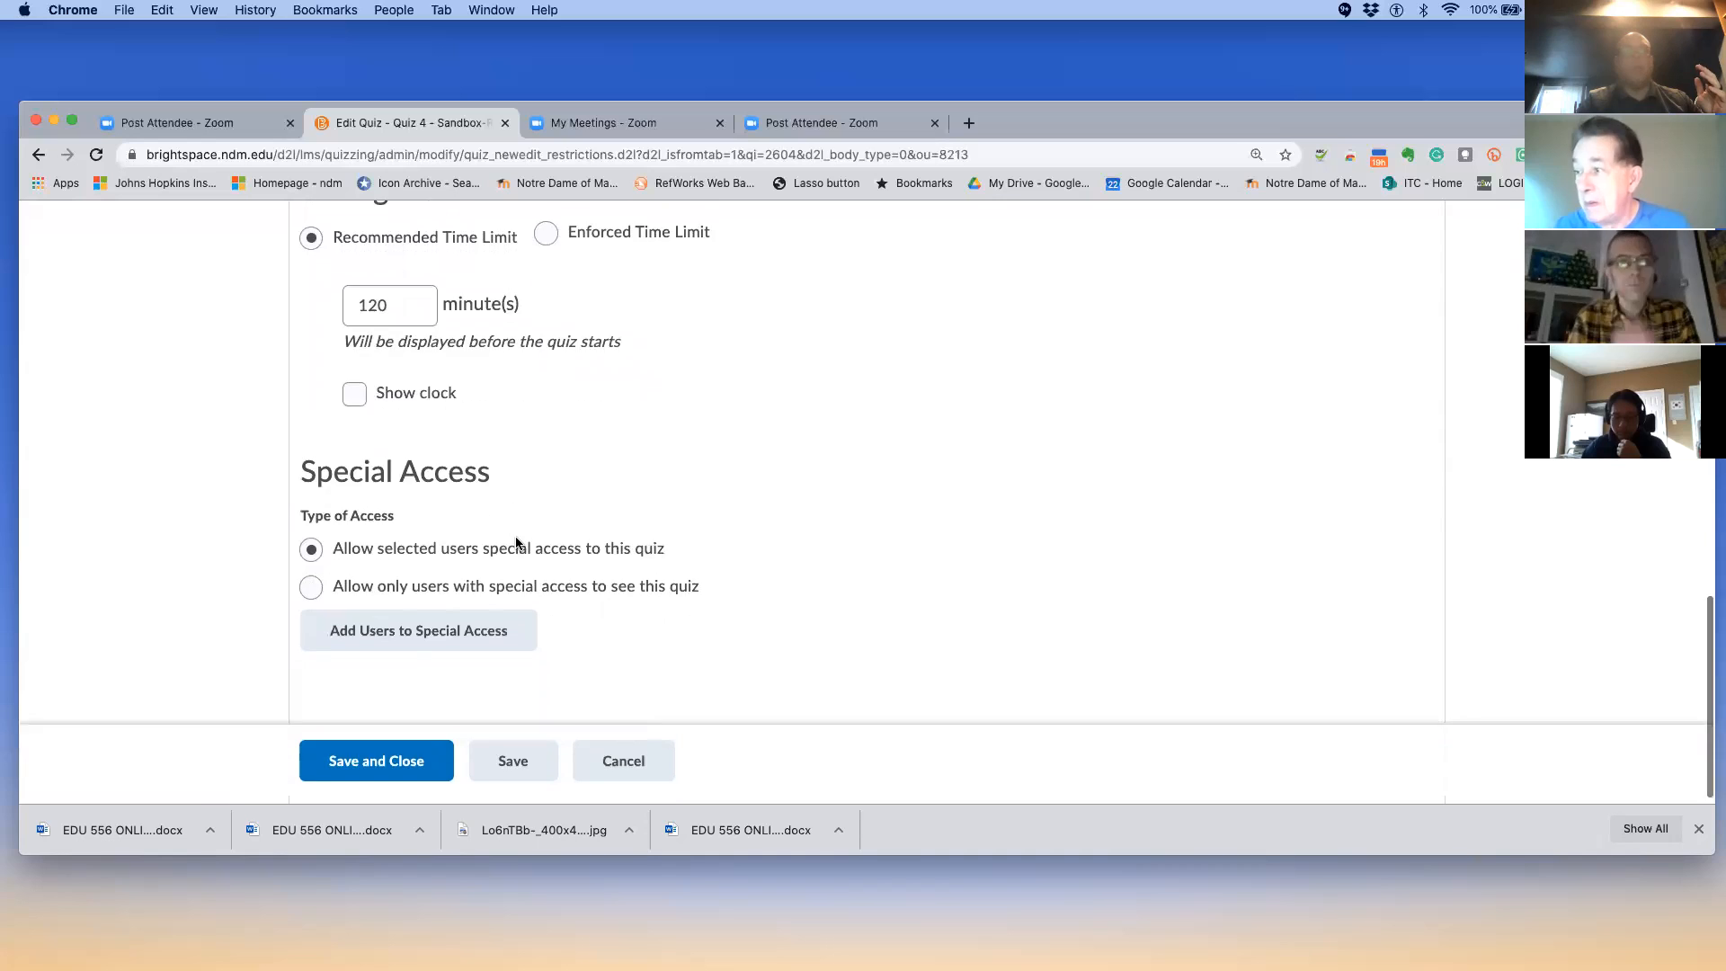
scroll(516, 539, down, 1)
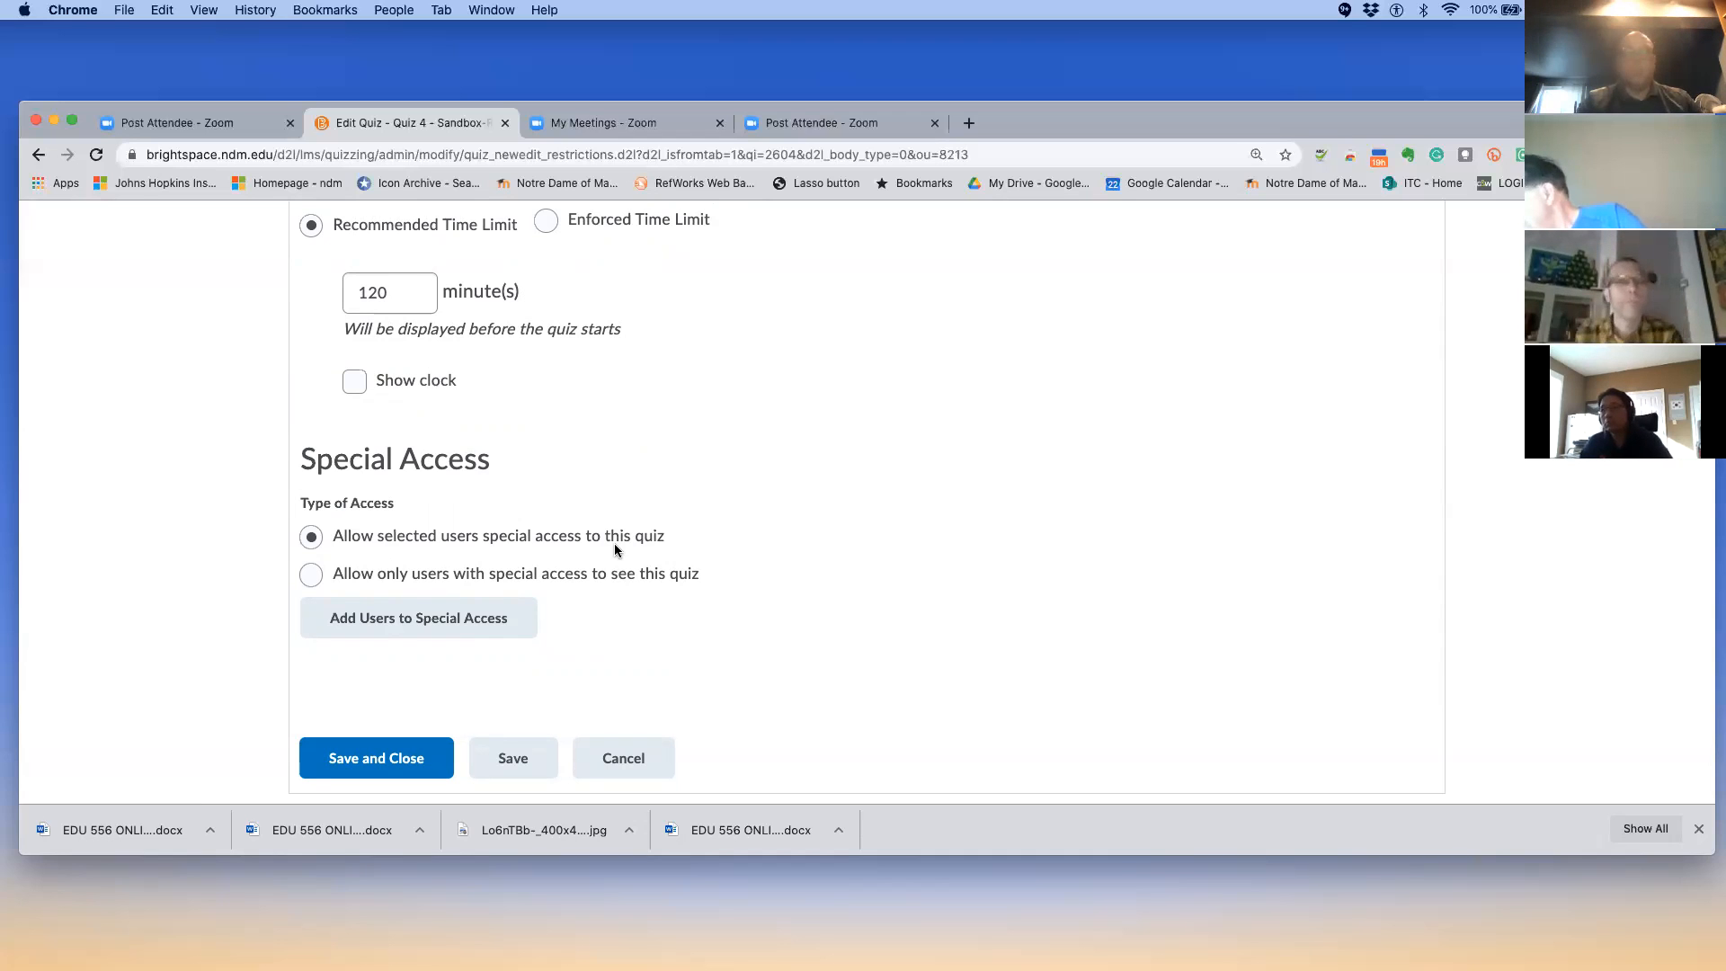
scroll(615, 549, up, 2)
scroll(620, 553, down, 2)
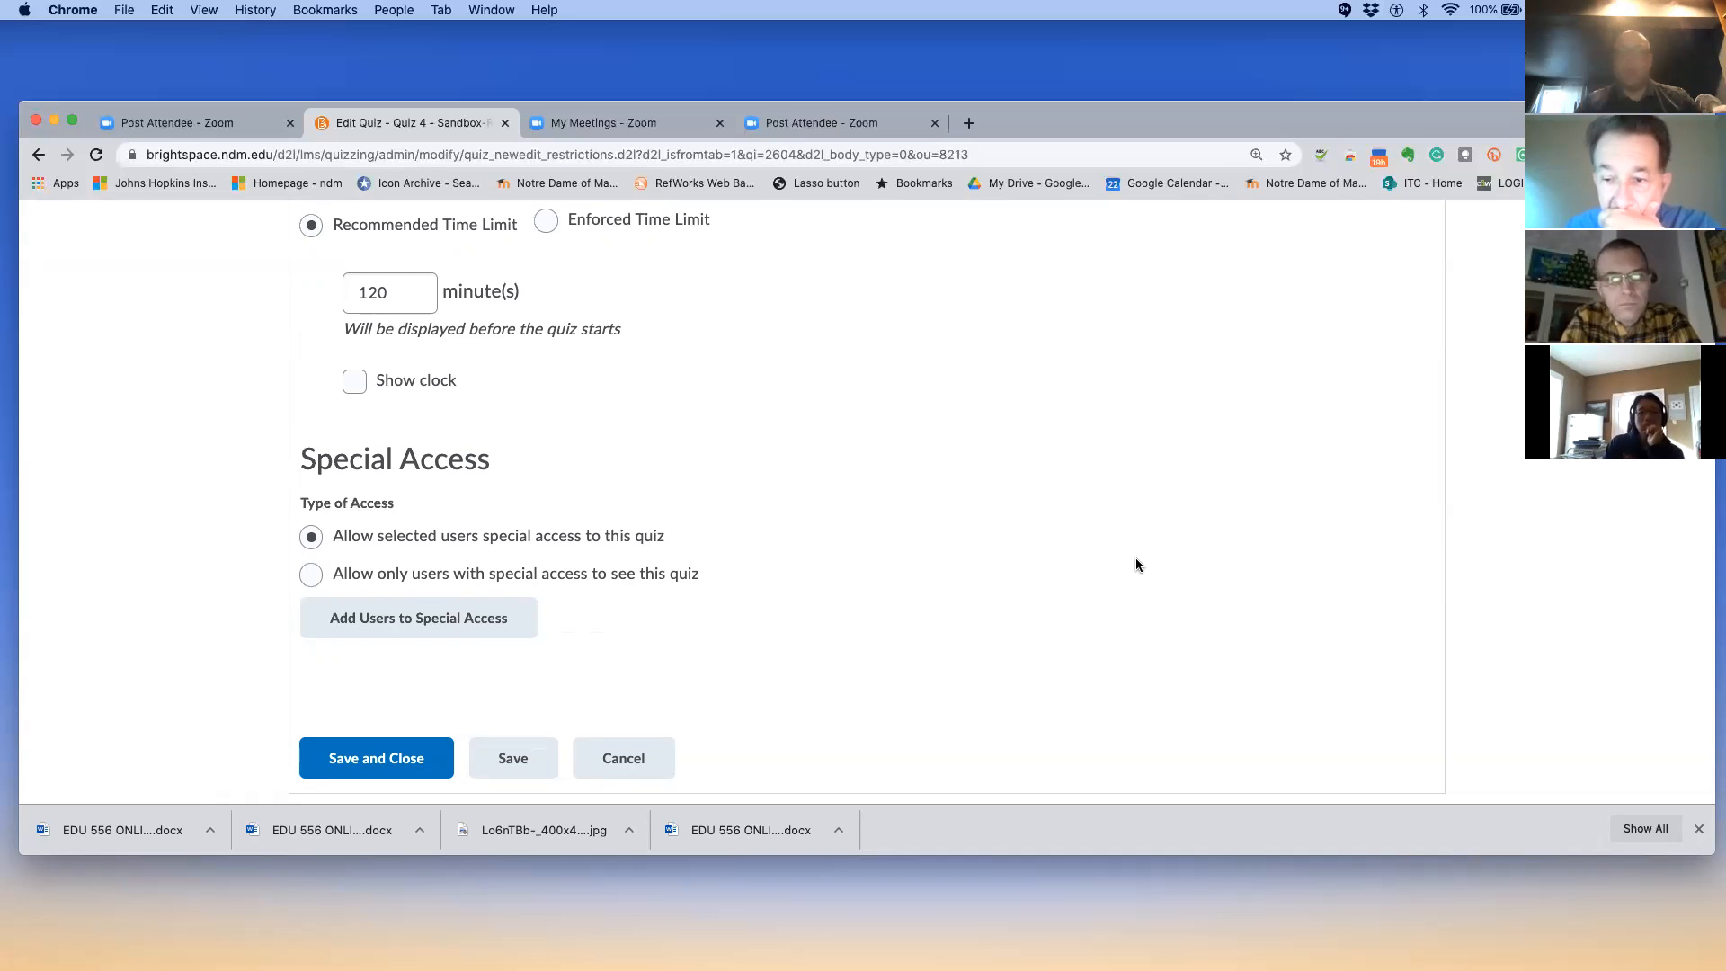
scroll(1135, 558, down, 1)
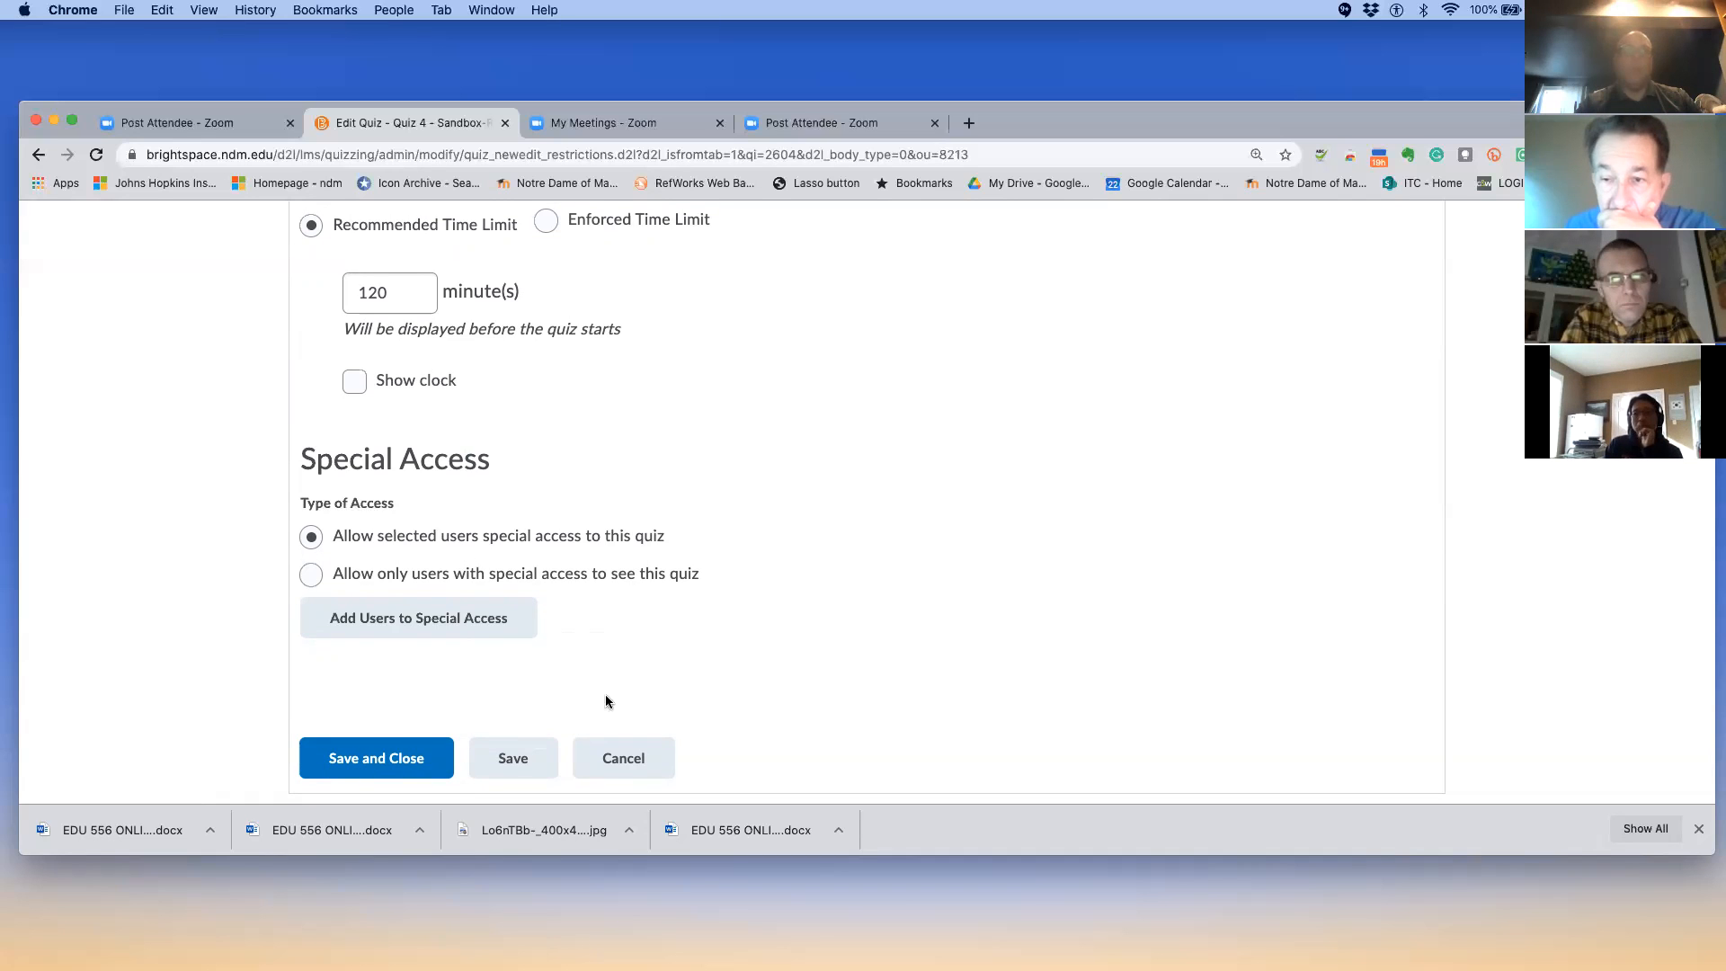
click(423, 763)
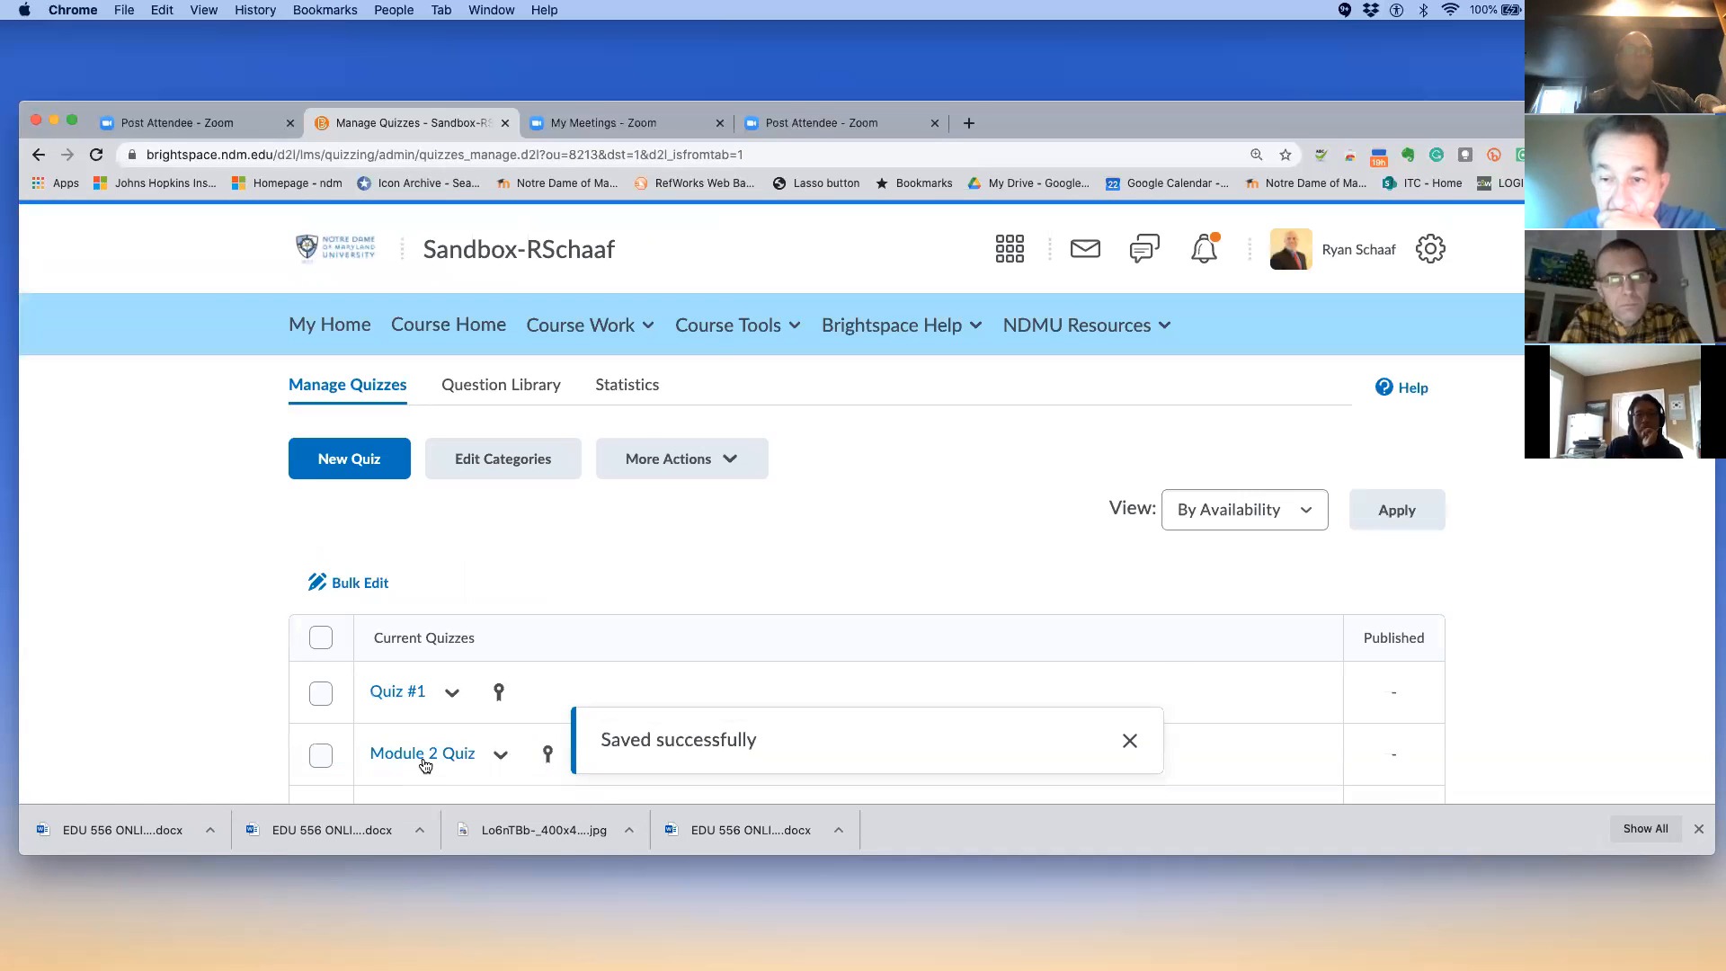
Open the past quiz Quiz 3 for editing and go to its assessment settings
scroll(425, 765, down, 3)
scroll(423, 766, down, 2)
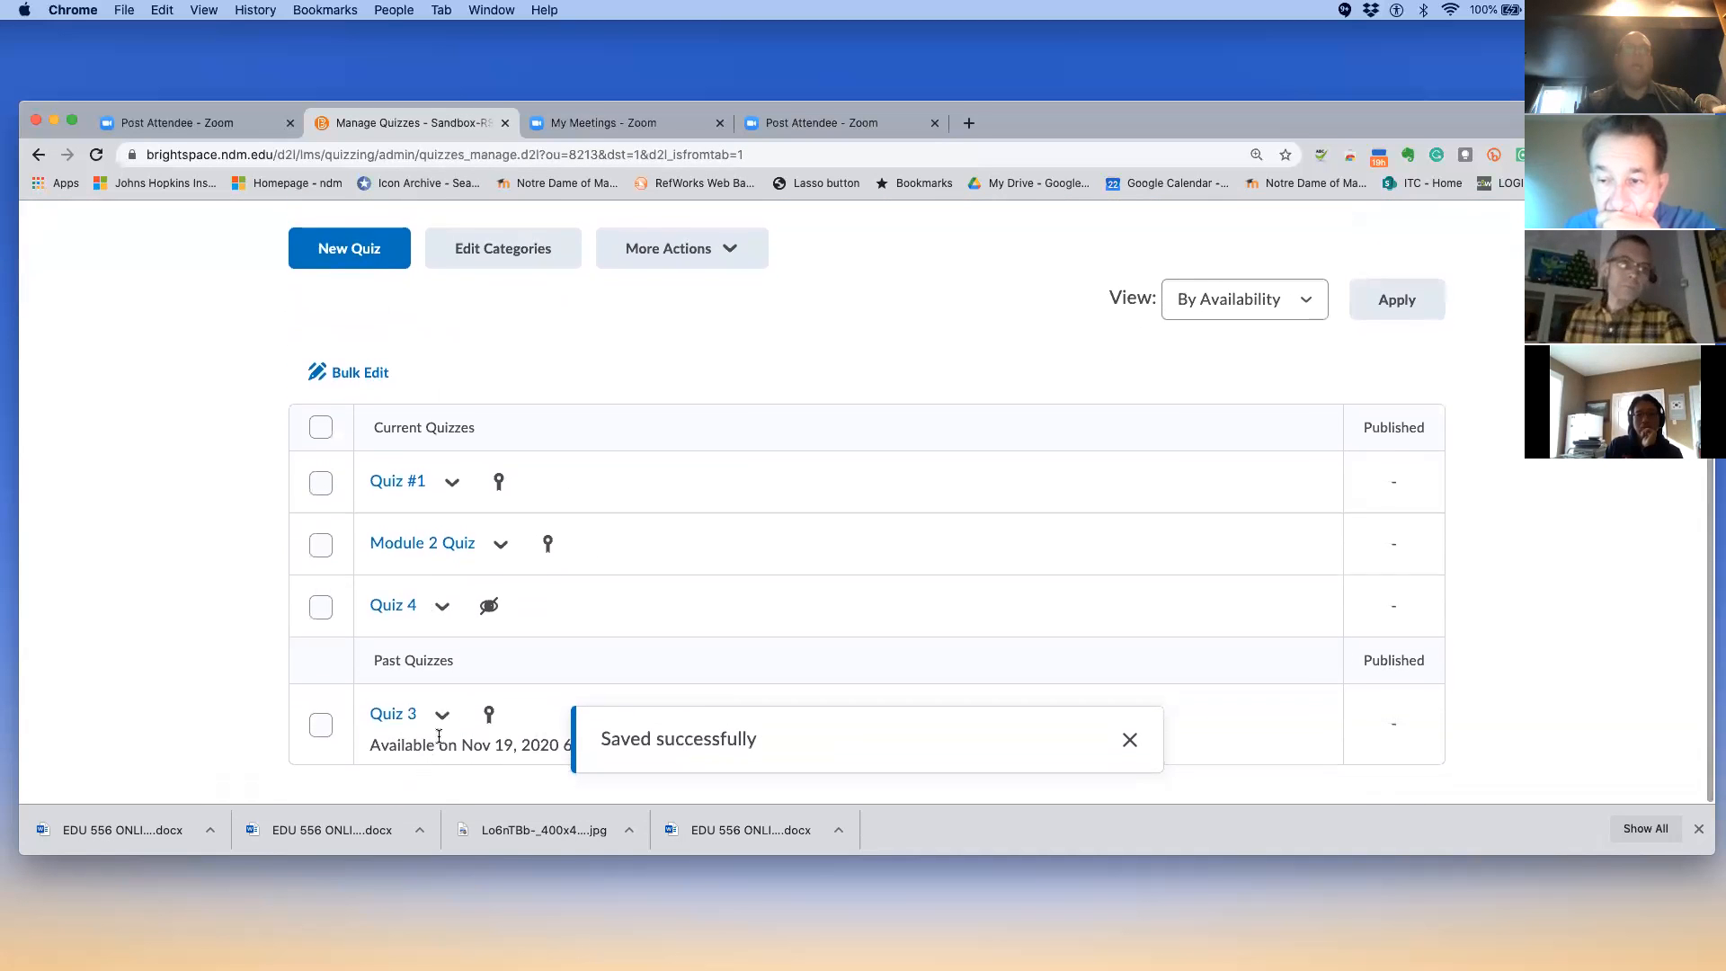
click(442, 727)
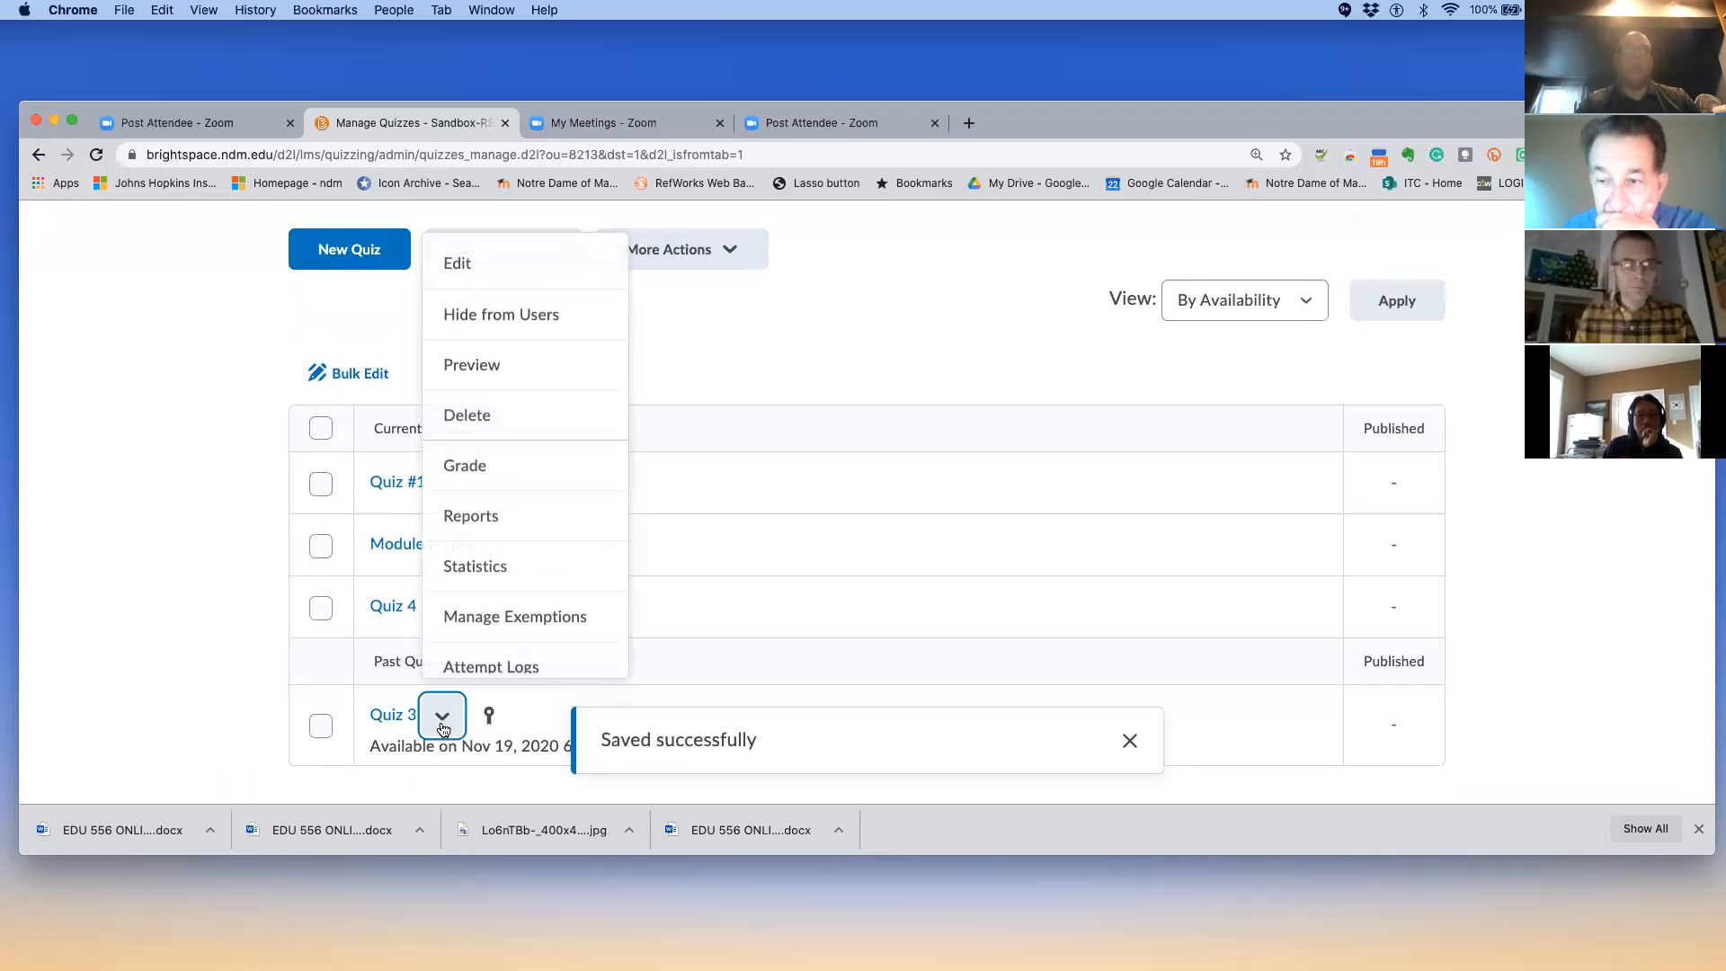
click(487, 279)
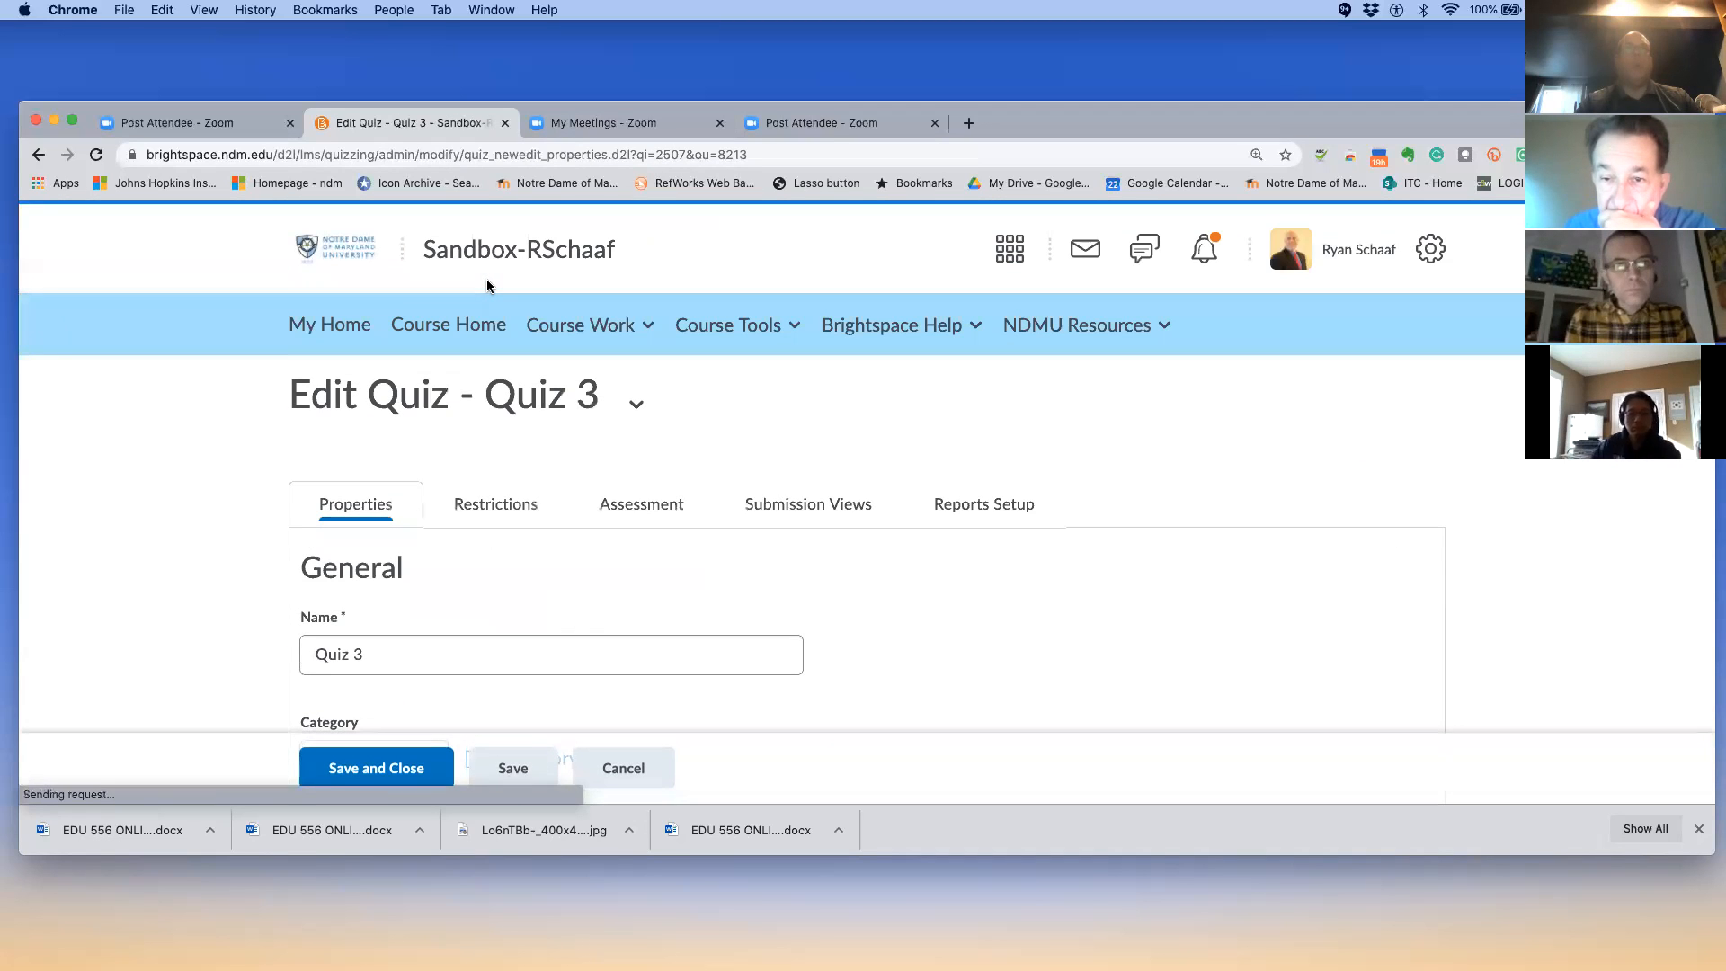
click(666, 503)
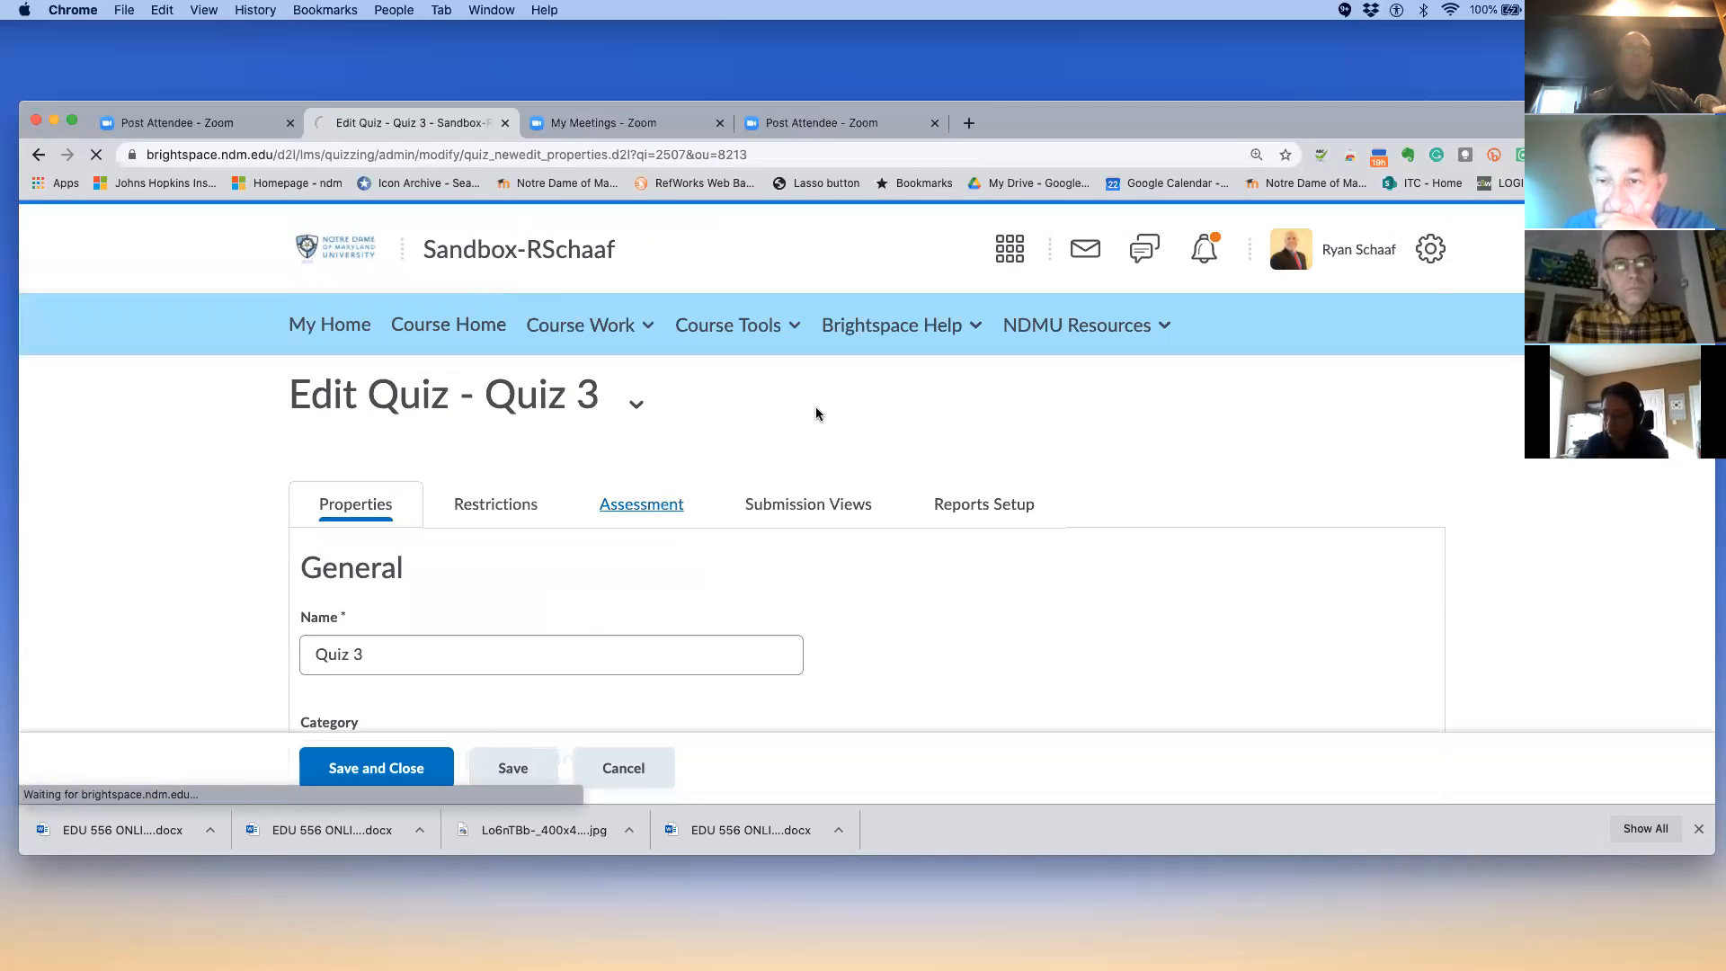
Review Quiz 3's grade item, automatic export, allowed attempts and overall grade calculation, and save and close the quiz
scroll(816, 410, down, 5)
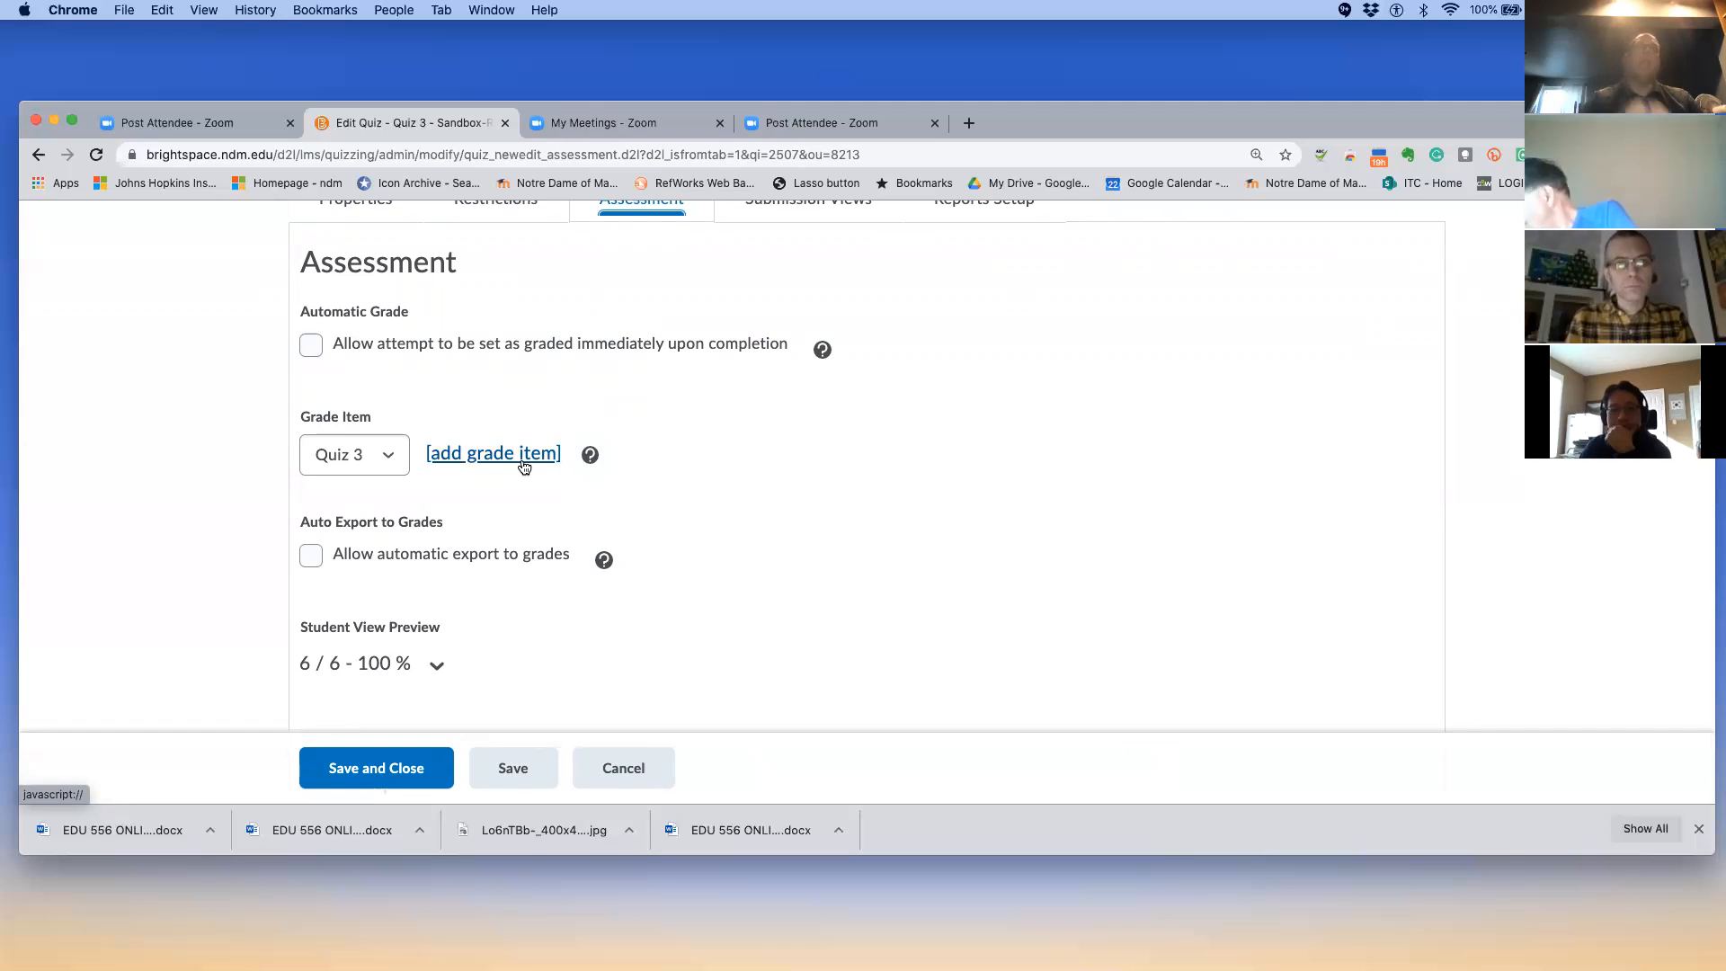
scroll(524, 466, down, 1)
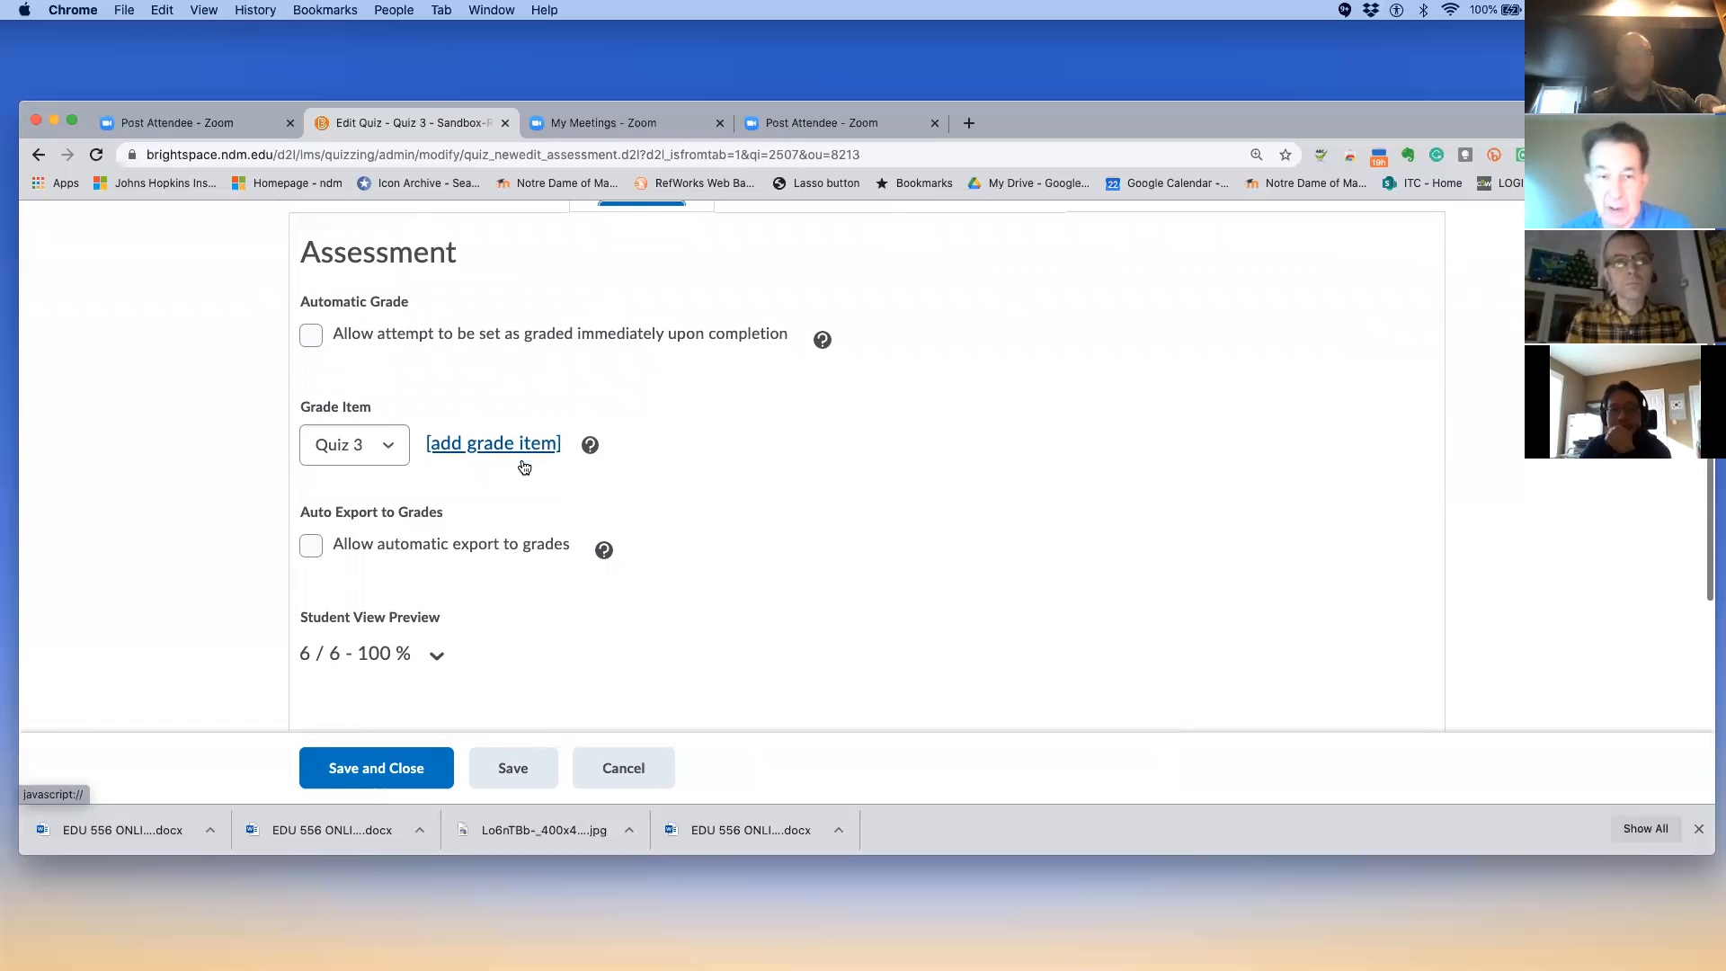
scroll(524, 466, down, 2)
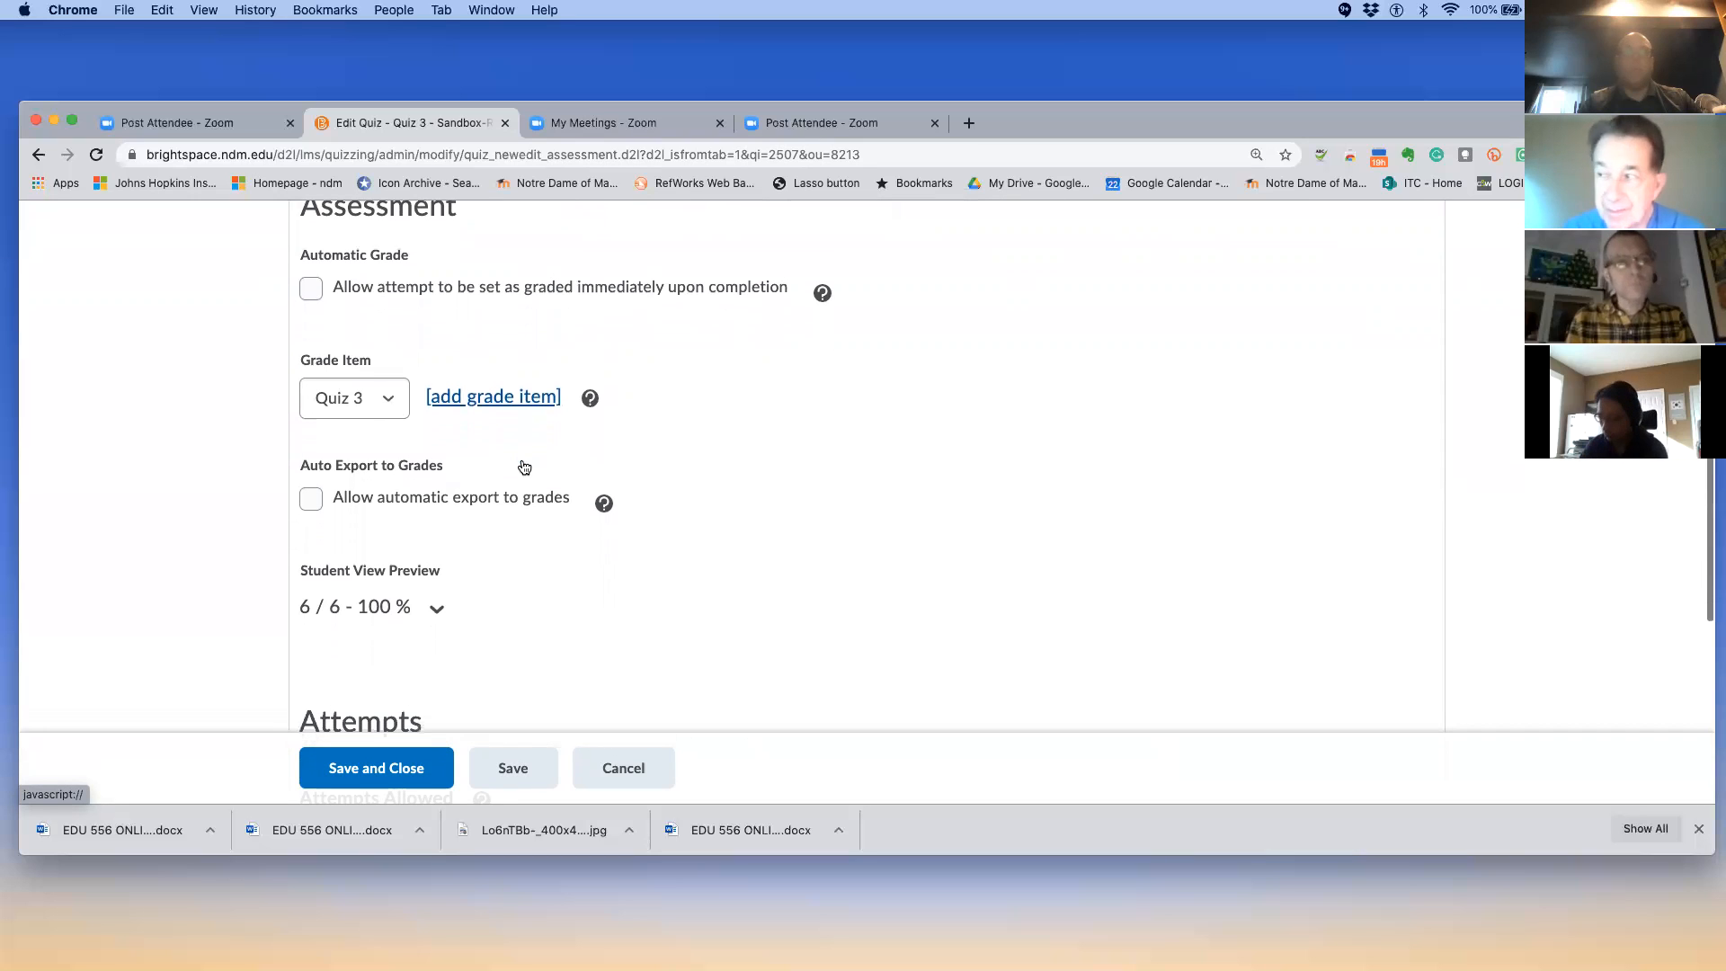
scroll(523, 466, down, 3)
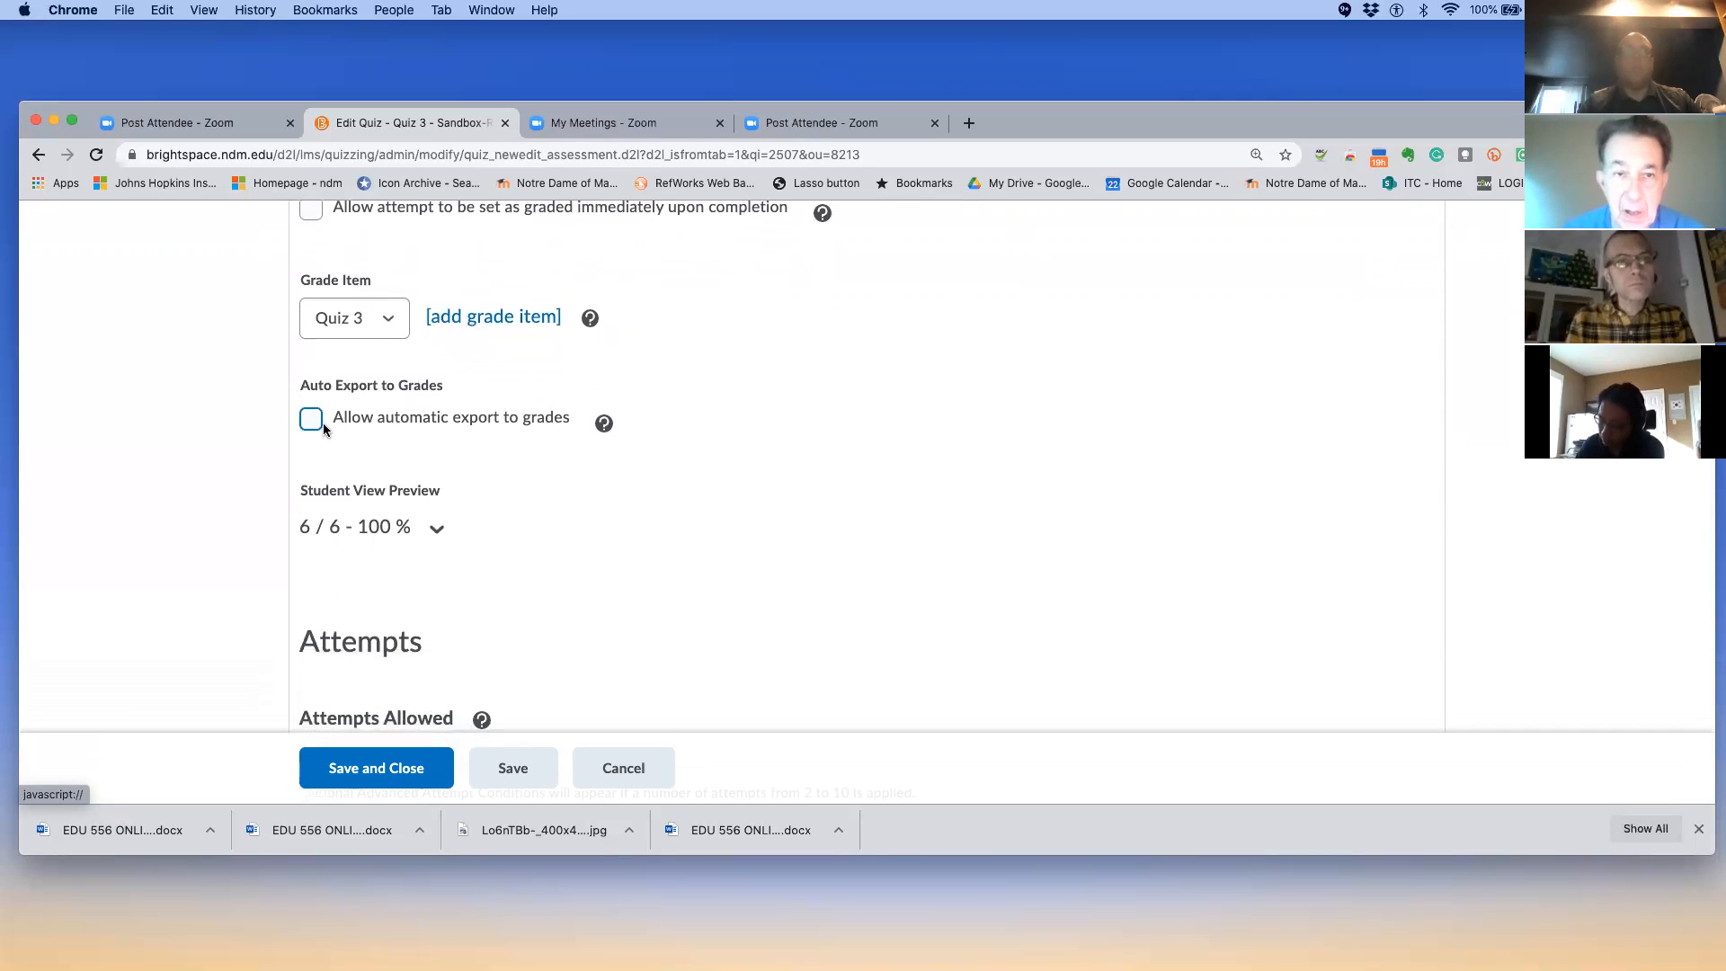
scroll(575, 496, down, 2)
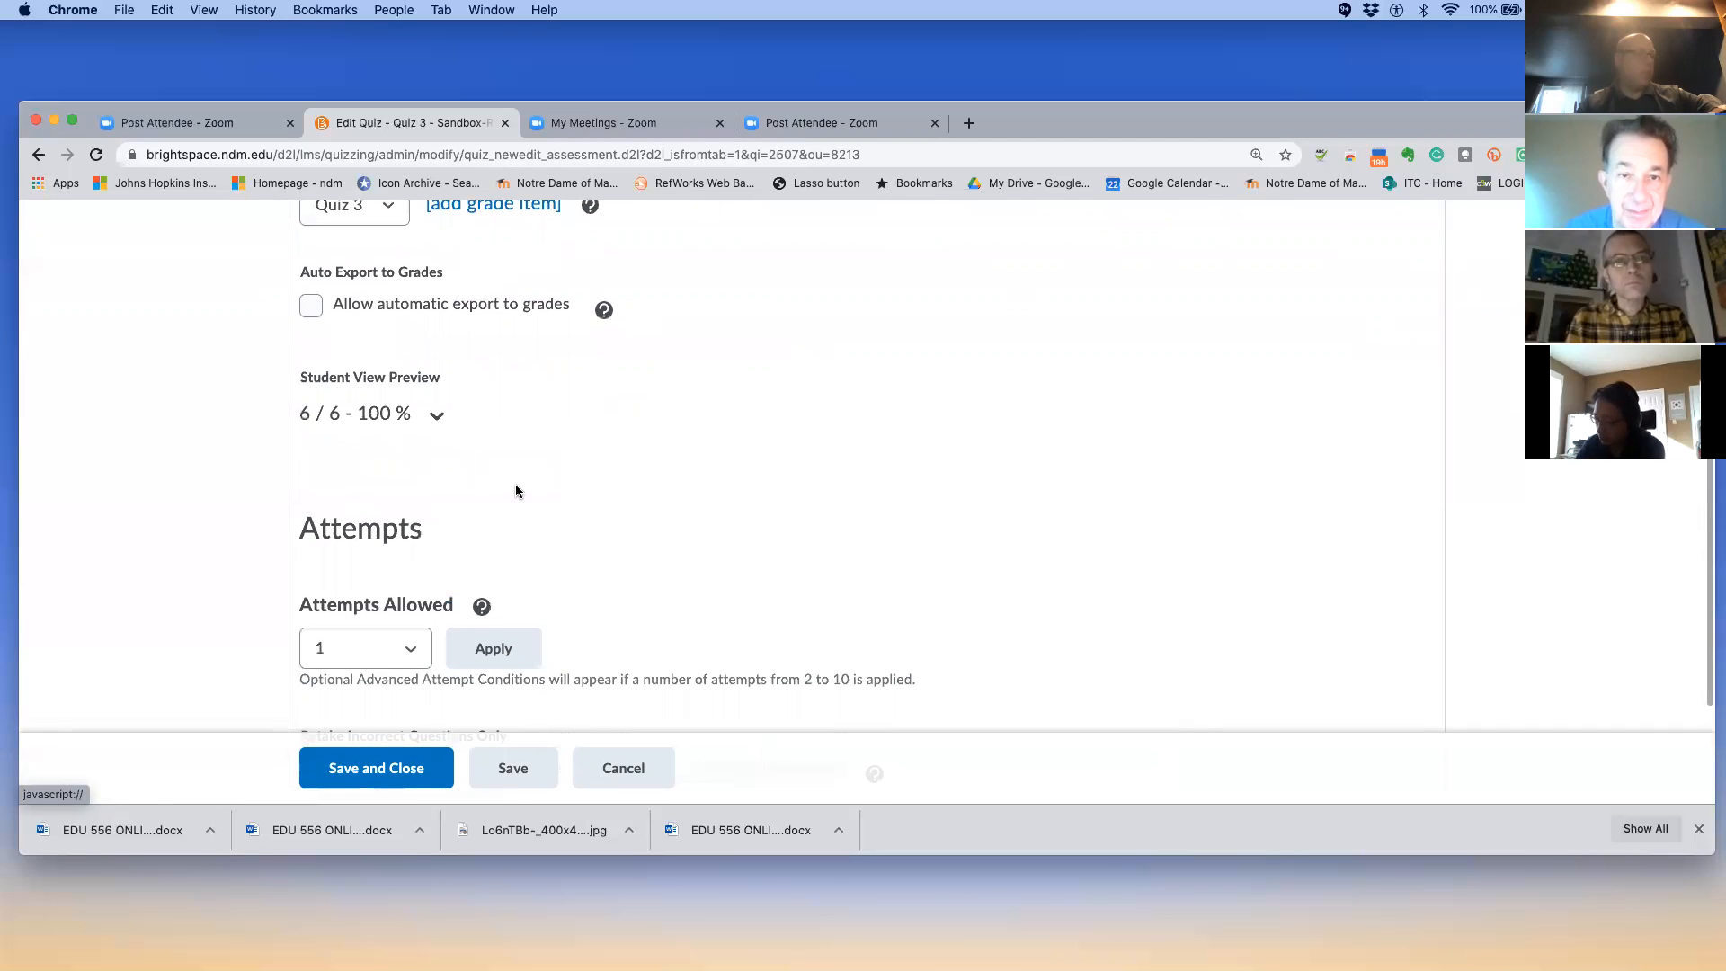
scroll(515, 490, down, 3)
scroll(515, 490, down, 2)
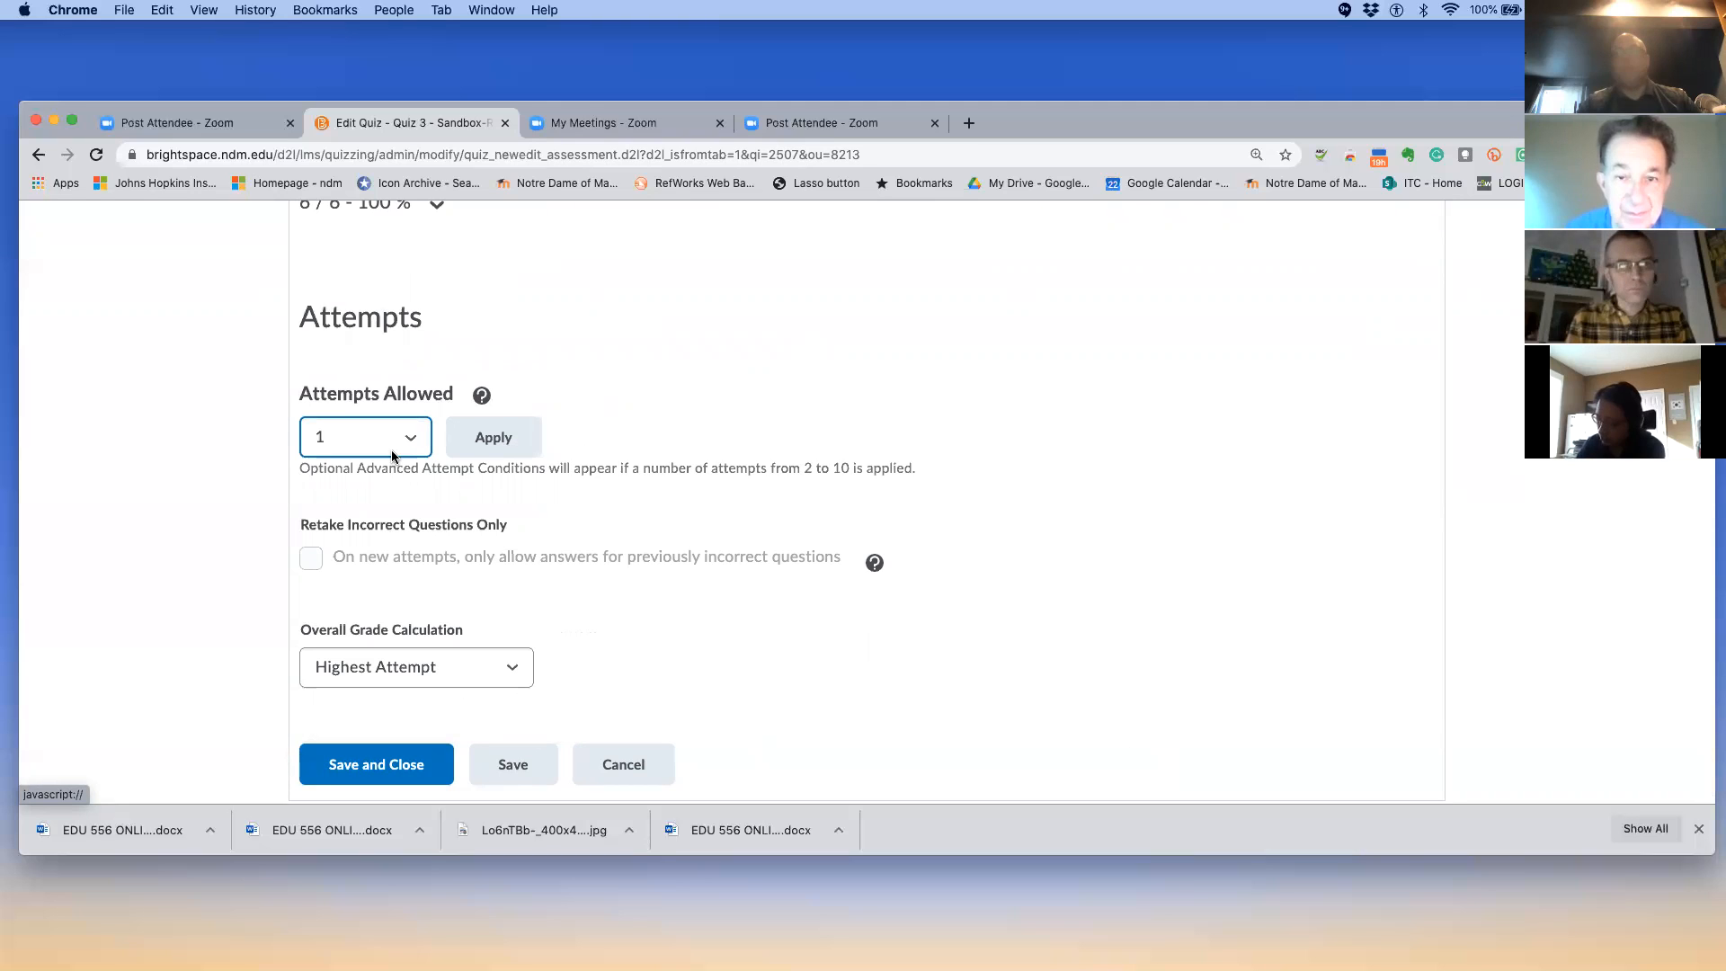
scroll(392, 455, down, 1)
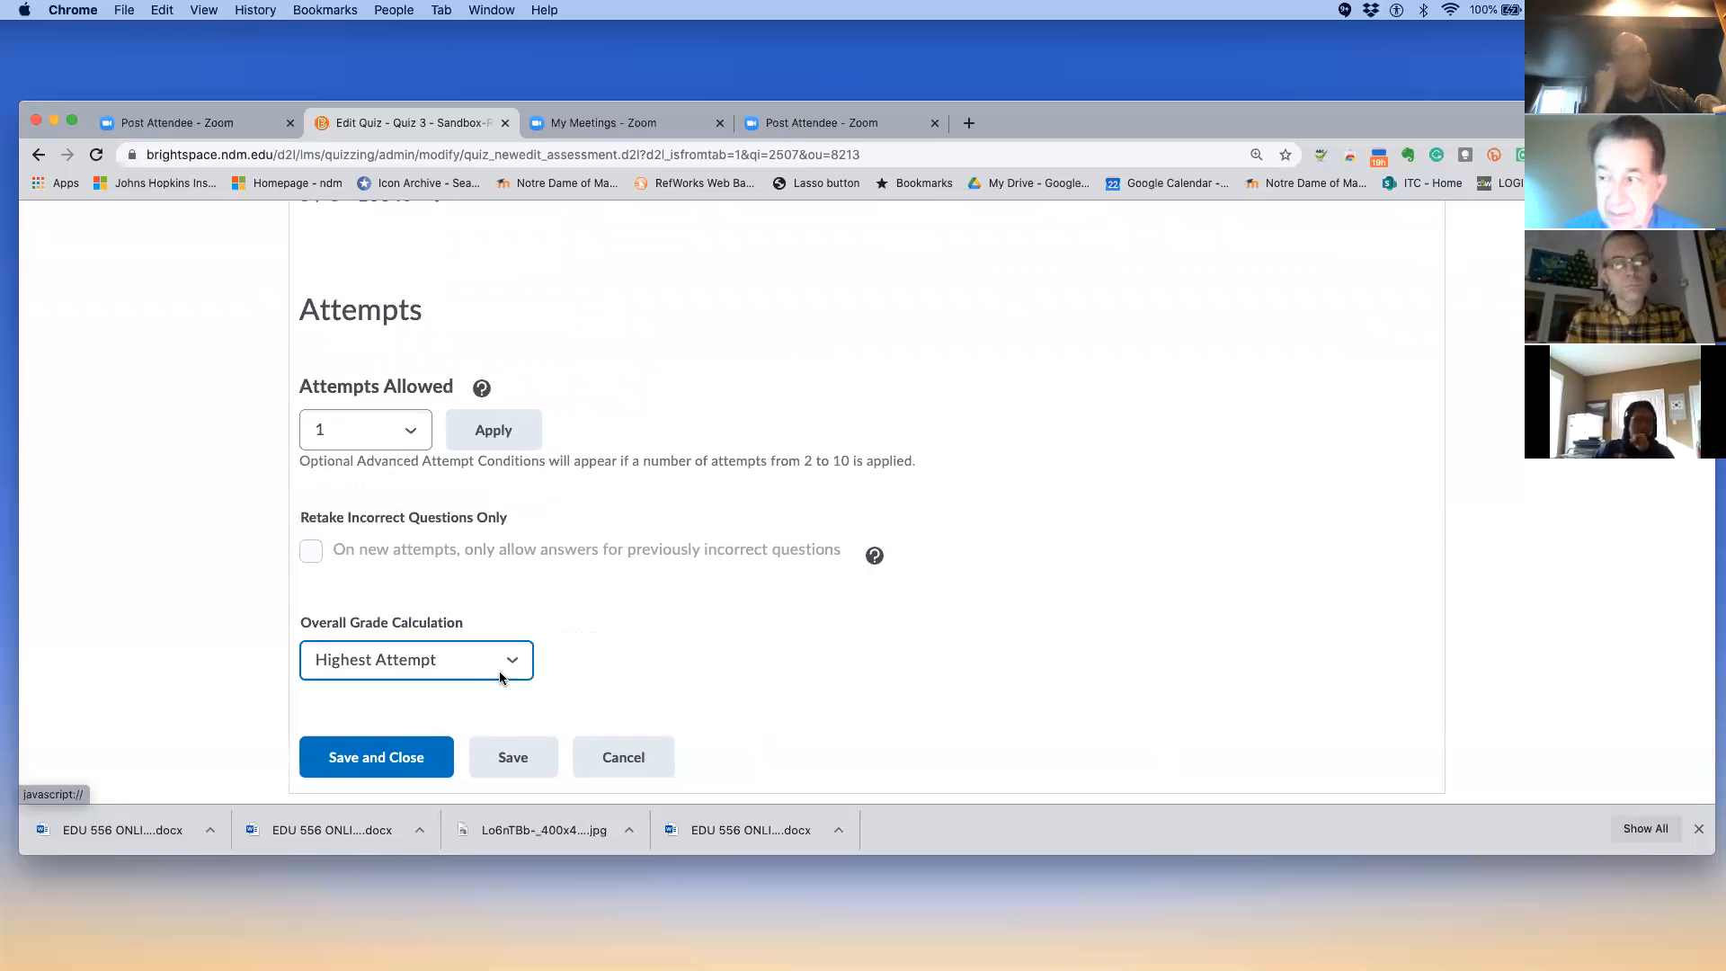
click(388, 745)
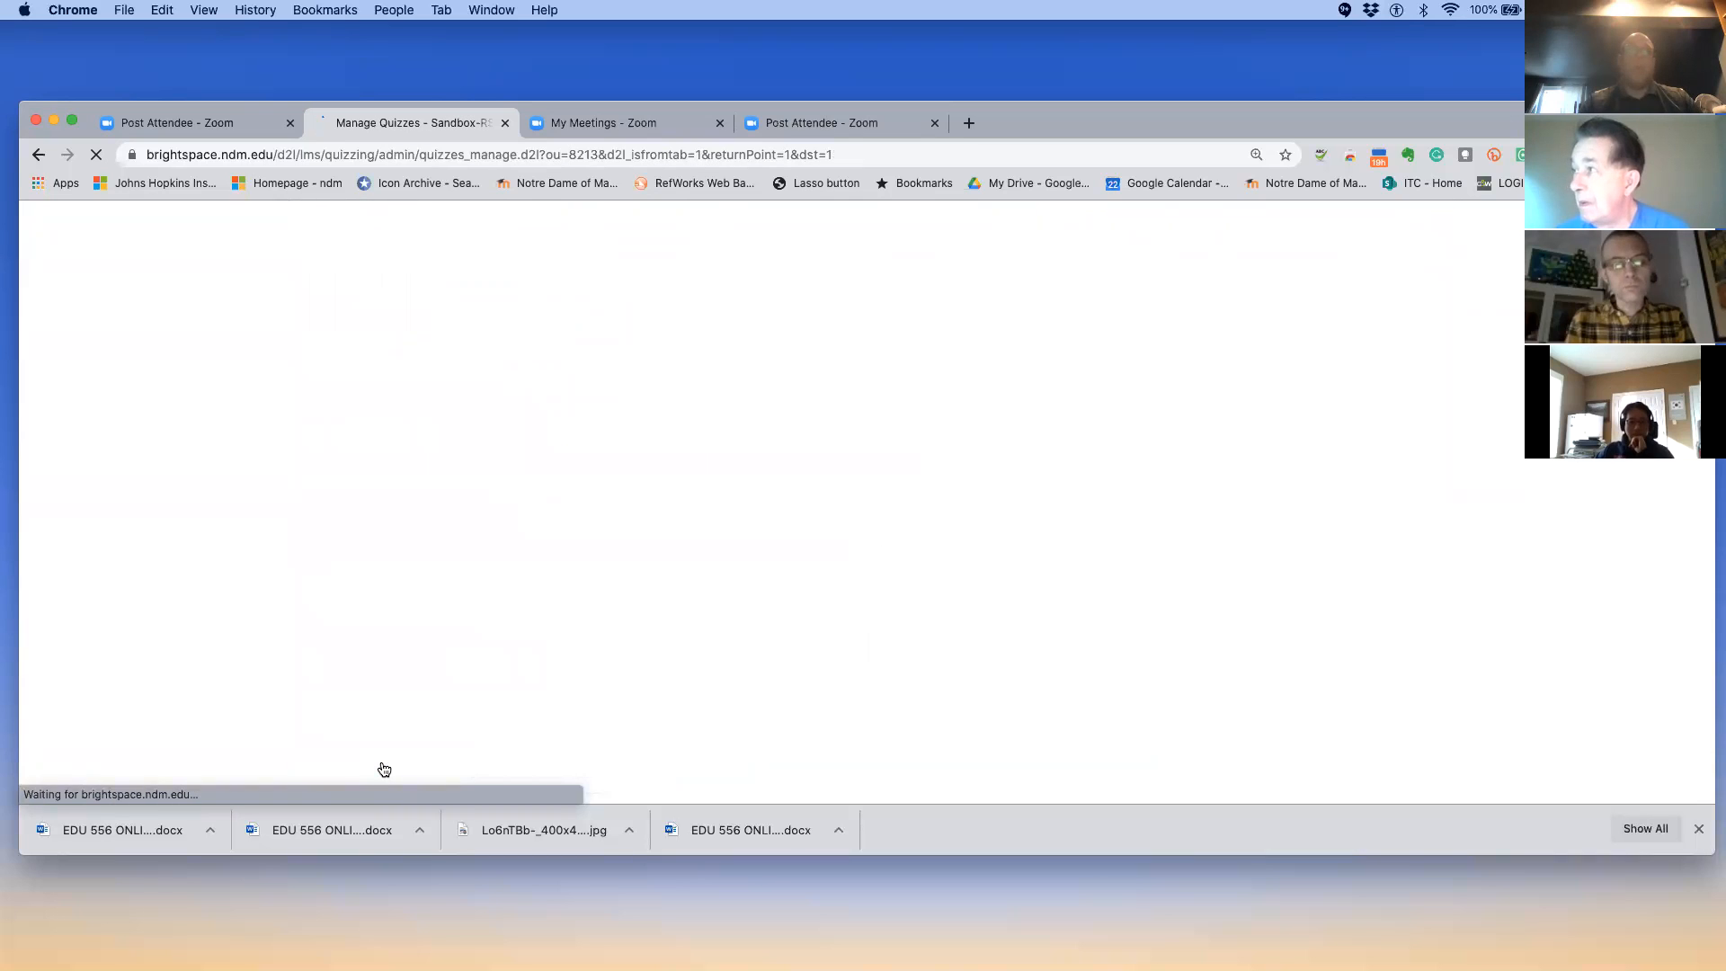